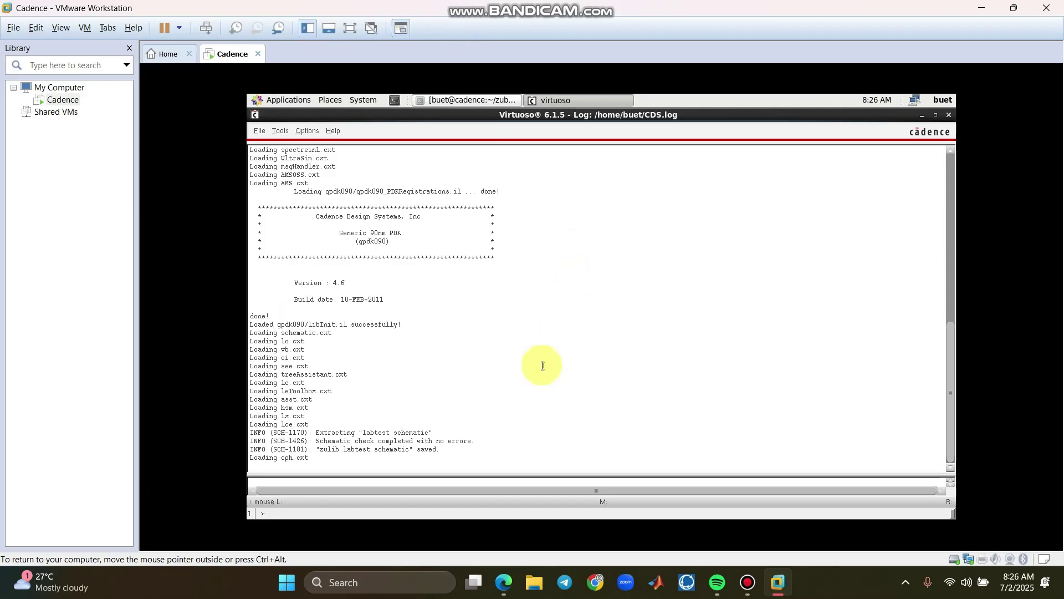
# - Switch to the Document 15.pdf window in Microsoft Edge and move it up to the upper edge of the screen
pyautogui.moveTo(504, 579)
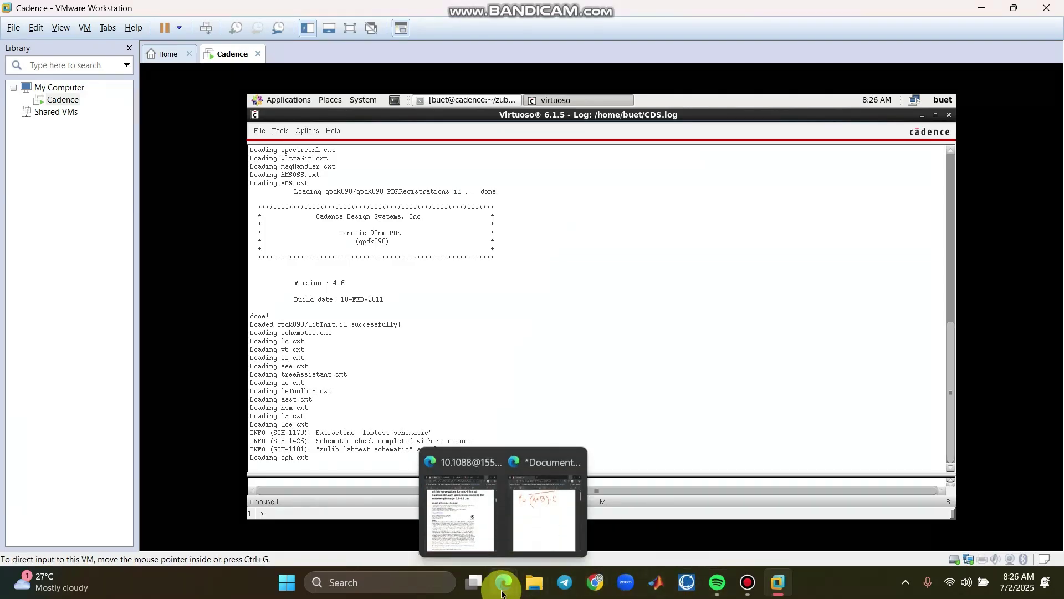
pyautogui.click(541, 518)
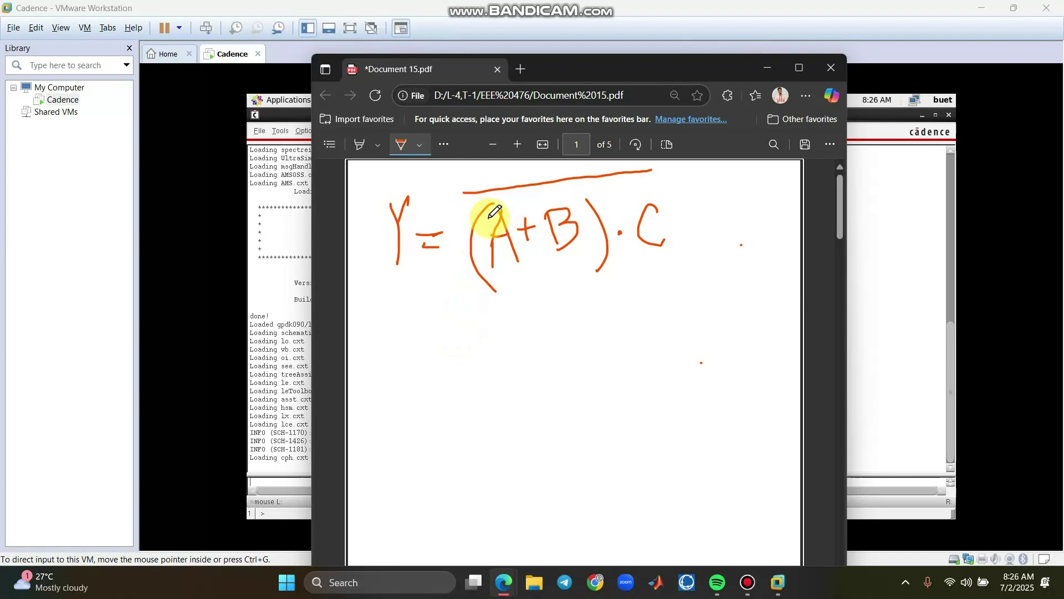
pyautogui.moveTo(629, 78); pyautogui.dragTo(629, 24)
# - Handwrite "Yn = Y" with a bar over the second Y, below the given equation on page 1
pyautogui.moveTo(382, 294); pyautogui.dragTo(409, 329)
pyautogui.moveTo(430, 287)
pyautogui.mouseDown()
pyautogui.moveTo(408, 328)
pyautogui.moveTo(416, 377)
pyautogui.moveTo(443, 375)
pyautogui.mouseUp()
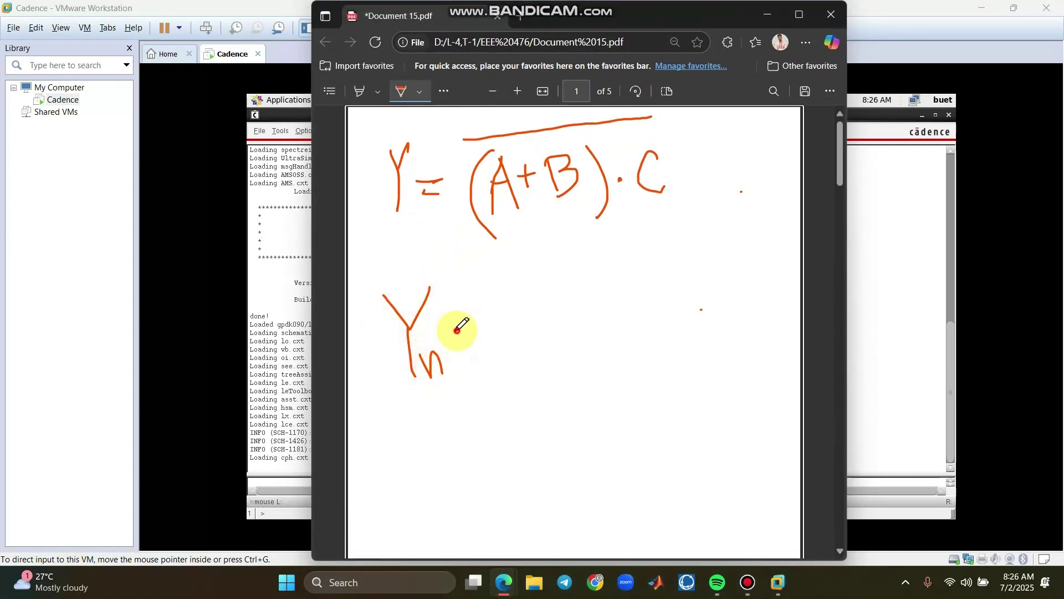
pyautogui.moveTo(479, 344); pyautogui.dragTo(482, 342)
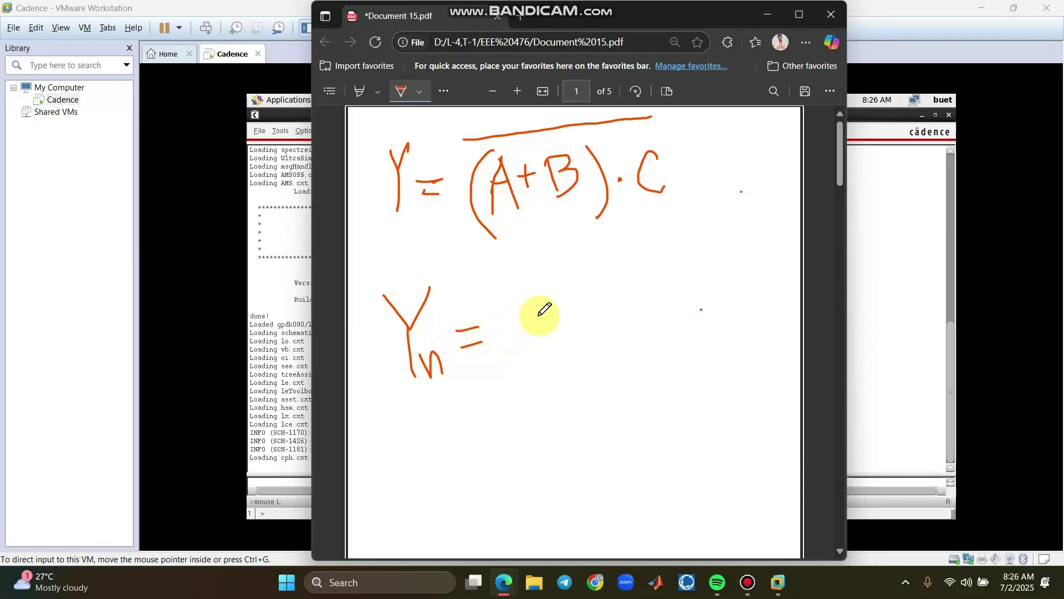
pyautogui.moveTo(510, 299); pyautogui.dragTo(530, 317)
pyautogui.moveTo(536, 277); pyautogui.dragTo(530, 317)
pyautogui.moveTo(528, 321); pyautogui.dragTo(536, 353)
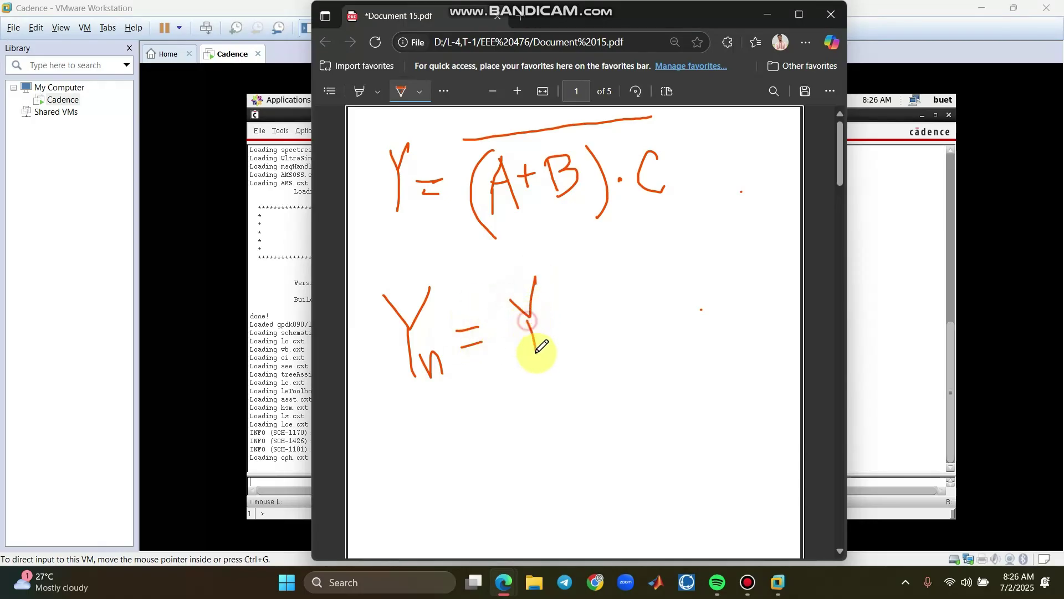
pyautogui.moveTo(496, 280); pyautogui.dragTo(541, 267)
# - Extend the handwritten Yn equation with "= (A+B).C" after the barred Y
pyautogui.moveTo(585, 318); pyautogui.dragTo(597, 317)
pyautogui.moveTo(578, 337); pyautogui.dragTo(608, 330)
pyautogui.moveTo(659, 292)
pyautogui.mouseDown()
pyautogui.moveTo(646, 341)
pyautogui.moveTo(674, 337)
pyautogui.moveTo(668, 316)
pyautogui.moveTo(703, 309)
pyautogui.mouseUp()
pyautogui.moveTo(689, 300)
pyautogui.mouseDown()
pyautogui.moveTo(687, 323)
pyautogui.moveTo(711, 336)
pyautogui.mouseUp()
pyautogui.moveTo(707, 296); pyautogui.dragTo(713, 335)
pyautogui.moveTo(723, 282)
pyautogui.mouseDown()
pyautogui.moveTo(749, 336)
pyautogui.moveTo(722, 362)
pyautogui.mouseUp()
pyautogui.moveTo(645, 291); pyautogui.dragTo(701, 379)
pyautogui.click(764, 324)
pyautogui.moveTo(787, 302); pyautogui.dragTo(801, 324)
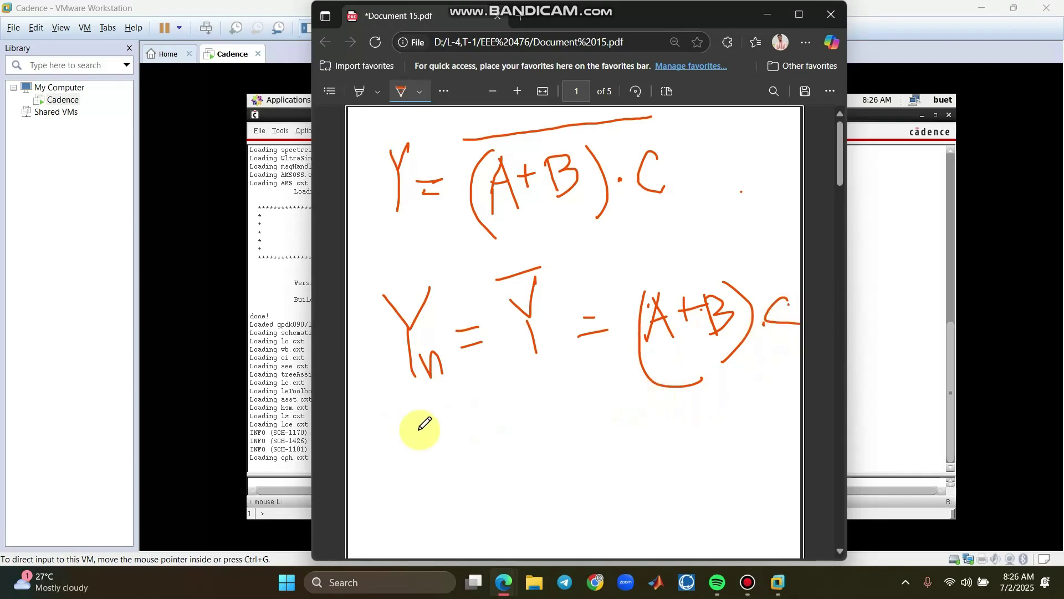
# - Handwrite the pull-up equation "Yp = (A.B) + C" below the Yn equation on page 1
pyautogui.scroll(-3, 488, 416)
pyautogui.scroll(1, 491, 412)
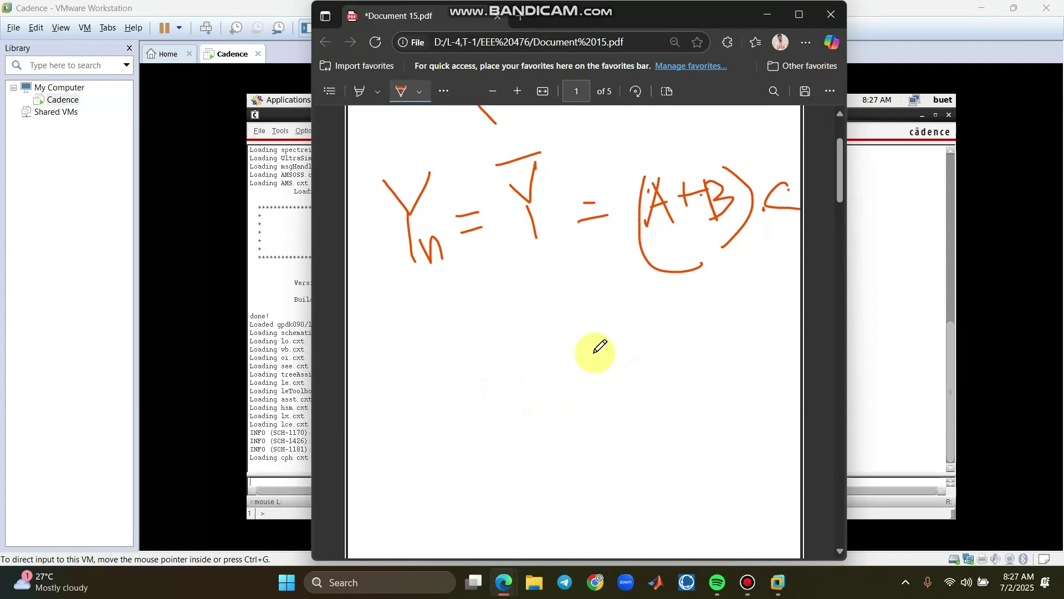
pyautogui.moveTo(392, 349); pyautogui.dragTo(433, 344)
pyautogui.moveTo(417, 372); pyautogui.dragTo(418, 415)
pyautogui.moveTo(437, 388)
pyautogui.mouseDown()
pyautogui.moveTo(435, 415)
pyautogui.moveTo(438, 403)
pyautogui.mouseUp()
pyautogui.moveTo(491, 359)
pyautogui.mouseDown()
pyautogui.moveTo(522, 353)
pyautogui.moveTo(523, 366)
pyautogui.mouseUp()
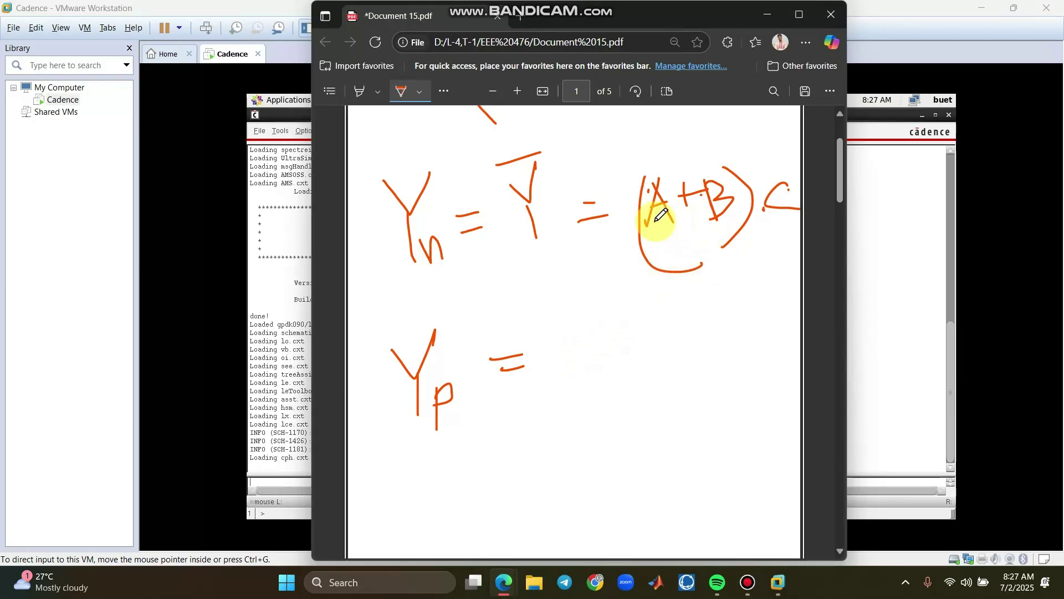
pyautogui.moveTo(586, 324); pyautogui.dragTo(569, 379)
pyautogui.moveTo(580, 330)
pyautogui.mouseDown()
pyautogui.moveTo(593, 368)
pyautogui.moveTo(582, 355)
pyautogui.moveTo(621, 361)
pyautogui.moveTo(630, 340)
pyautogui.moveTo(620, 366)
pyautogui.mouseUp()
pyautogui.click(604, 352)
pyautogui.moveTo(636, 320); pyautogui.dragTo(643, 376)
pyautogui.moveTo(571, 327); pyautogui.dragTo(575, 404)
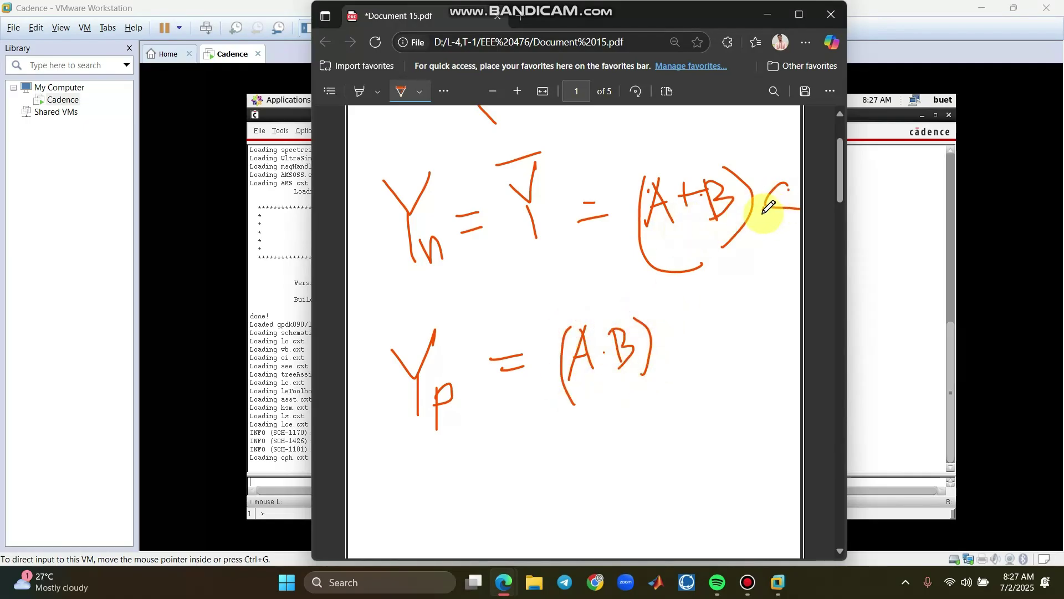
pyautogui.moveTo(676, 319)
pyautogui.mouseDown()
pyautogui.moveTo(671, 350)
pyautogui.moveTo(699, 331)
pyautogui.moveTo(758, 349)
pyautogui.mouseUp()
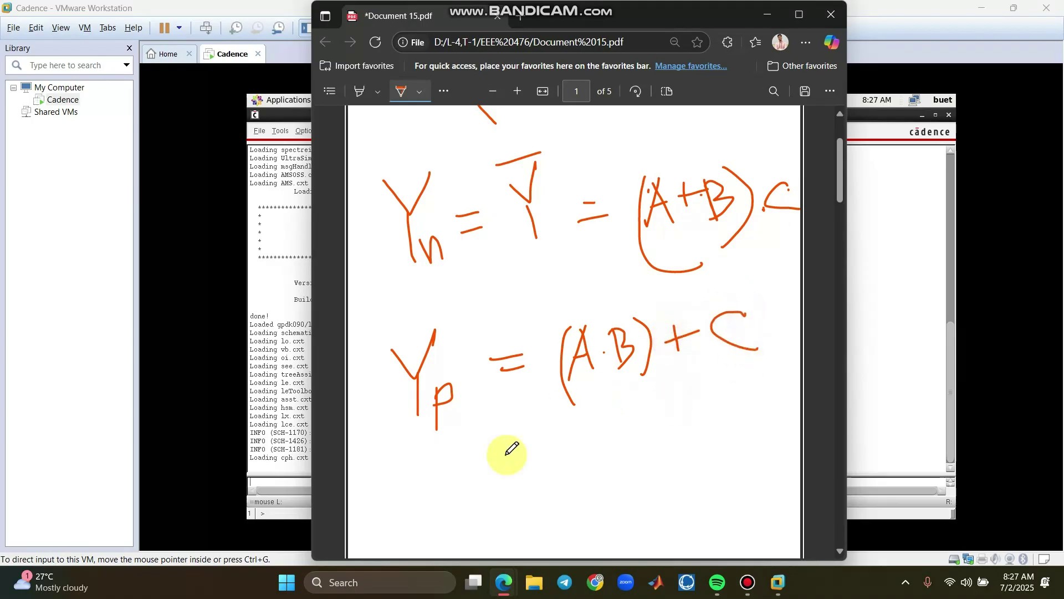
# - Review the handwritten Yn and Yp expressions on page 1 and compare their series and parallel terms
pyautogui.scroll(-2, 575, 278)
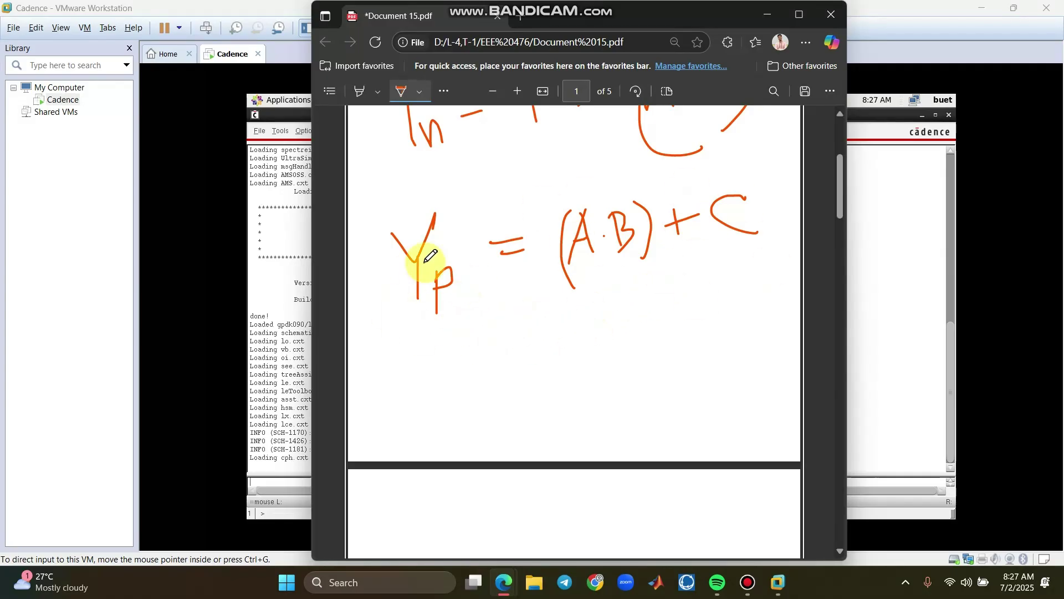
pyautogui.scroll(2, 584, 265)
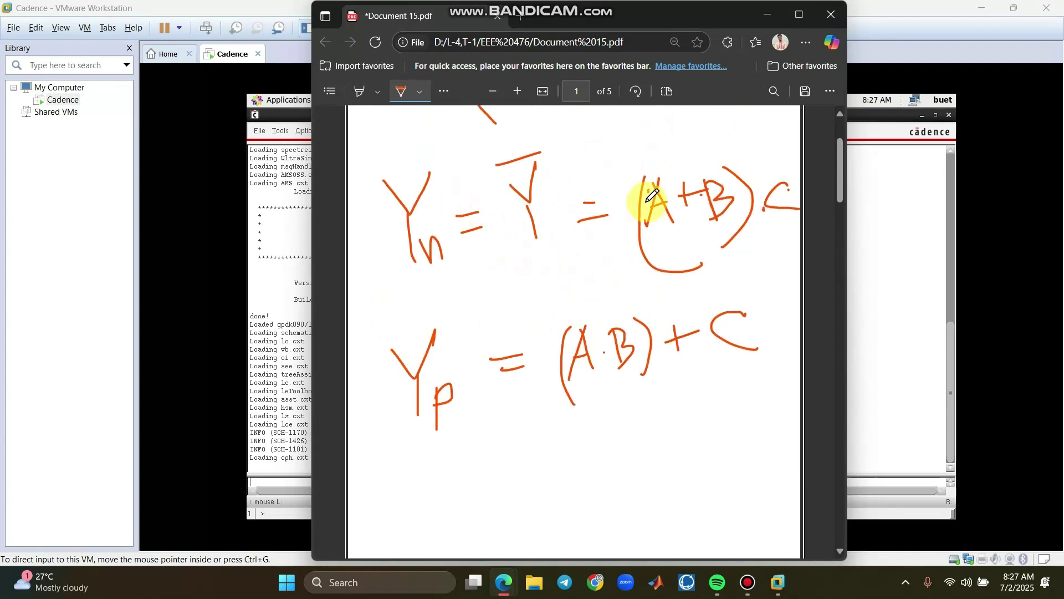
pyautogui.scroll(-2, 696, 310)
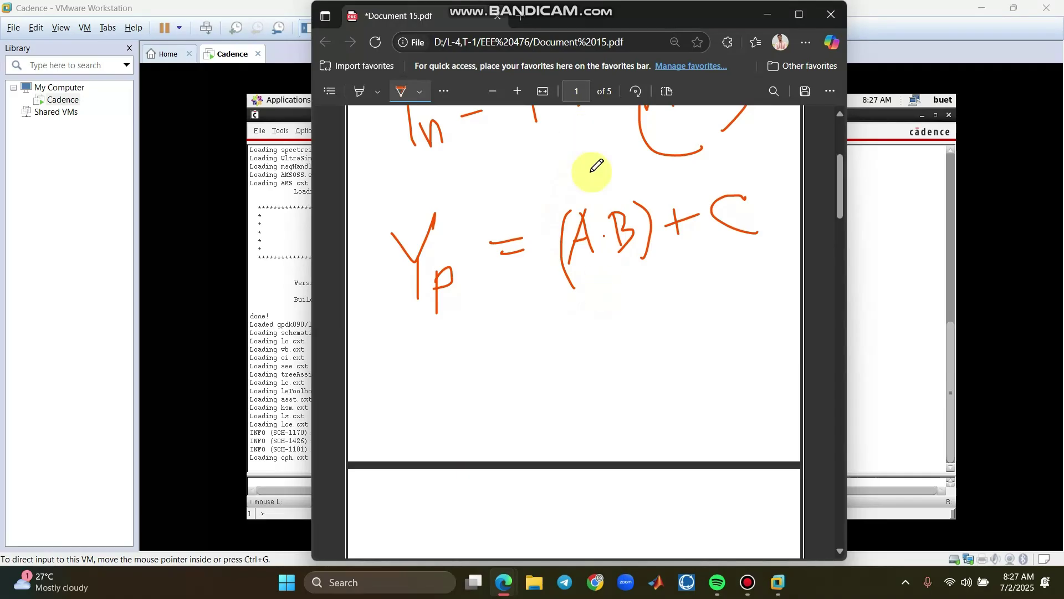
pyautogui.scroll(-4, 601, 349)
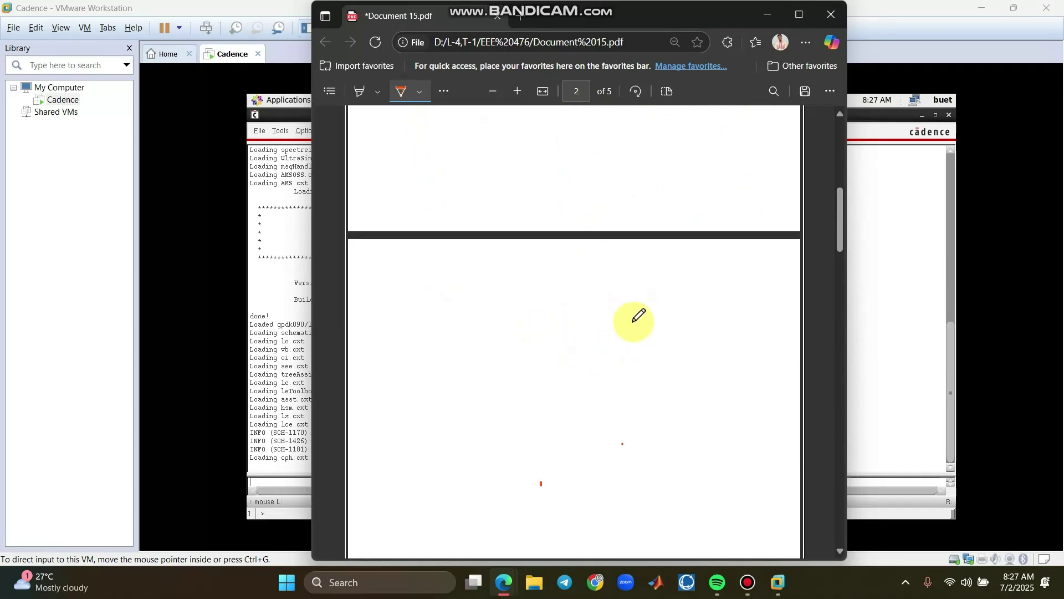
pyautogui.scroll(6, 636, 316)
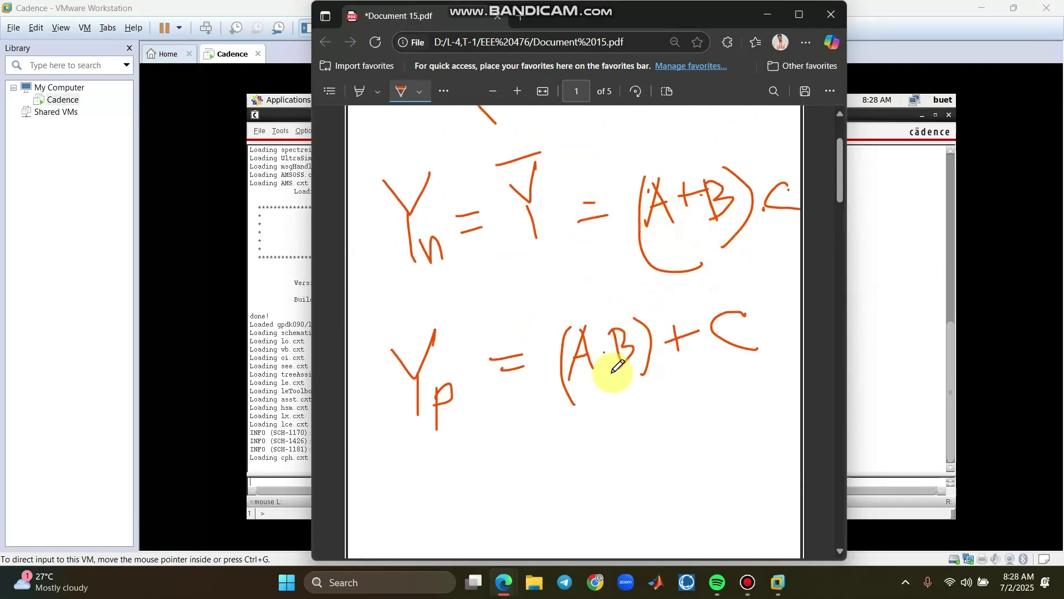
pyautogui.scroll(-4, 640, 368)
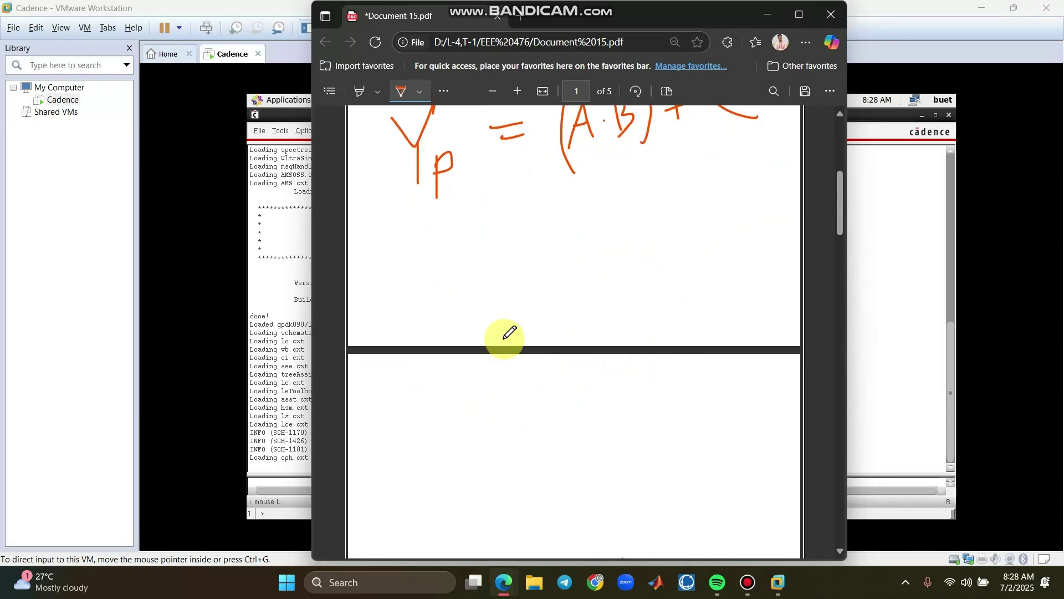
pyautogui.scroll(4, 521, 382)
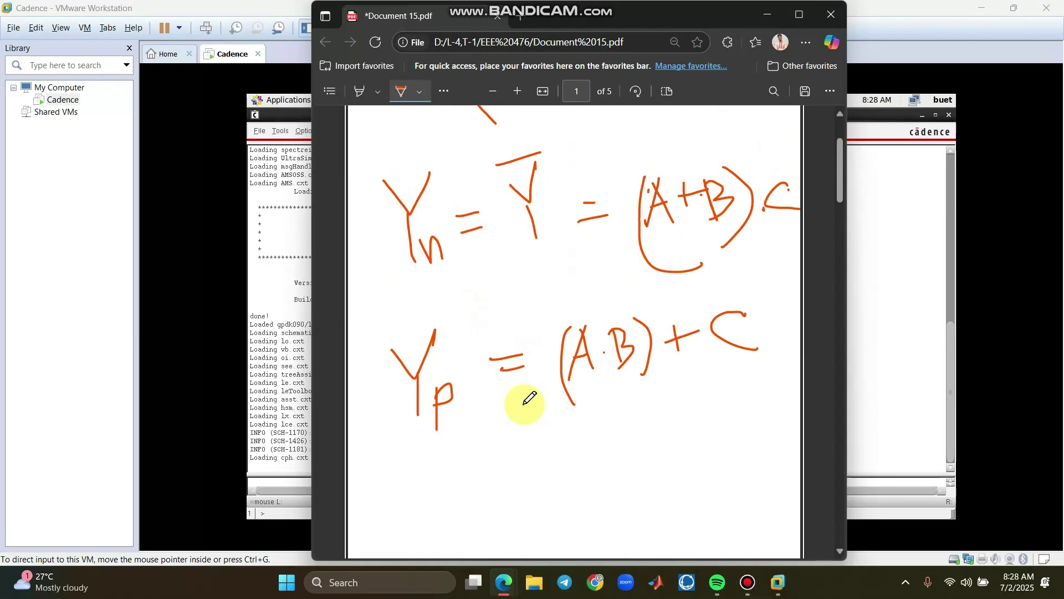
pyautogui.scroll(-6, 554, 396)
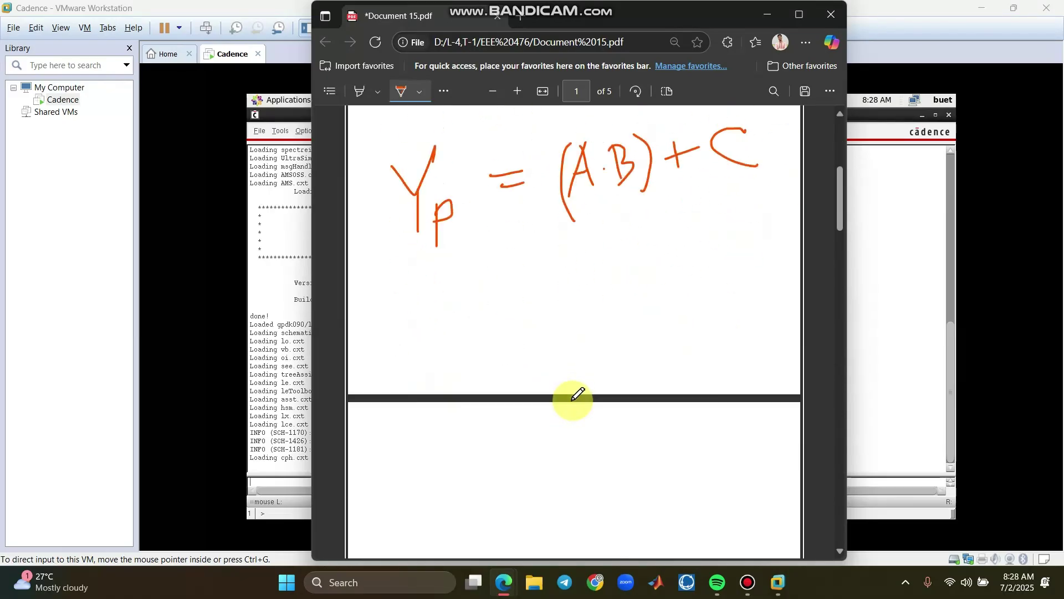
pyautogui.scroll(2, 535, 353)
pyautogui.scroll(-2, 533, 356)
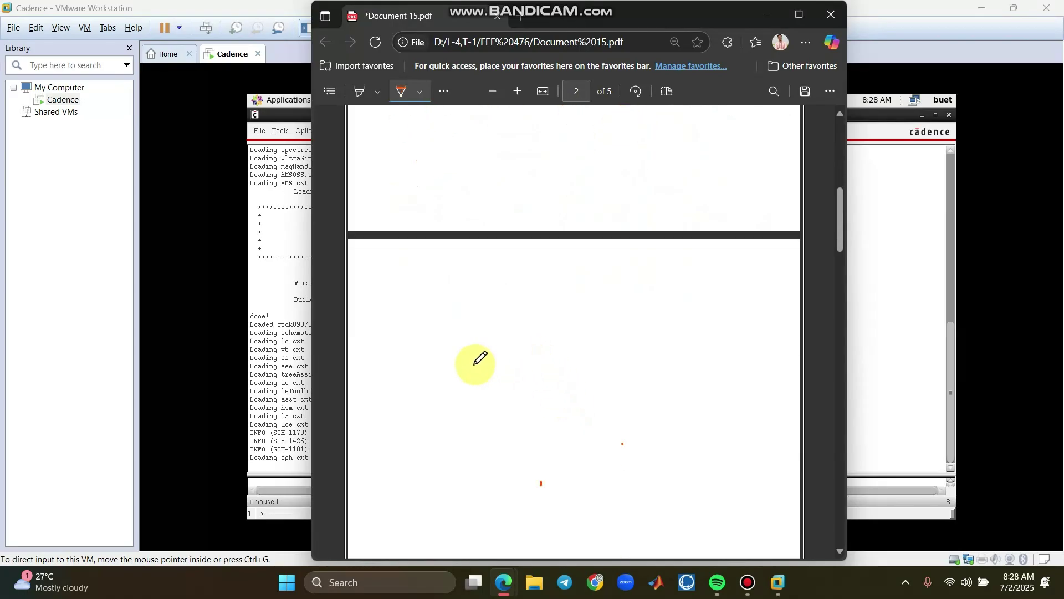
pyautogui.scroll(4, 601, 219)
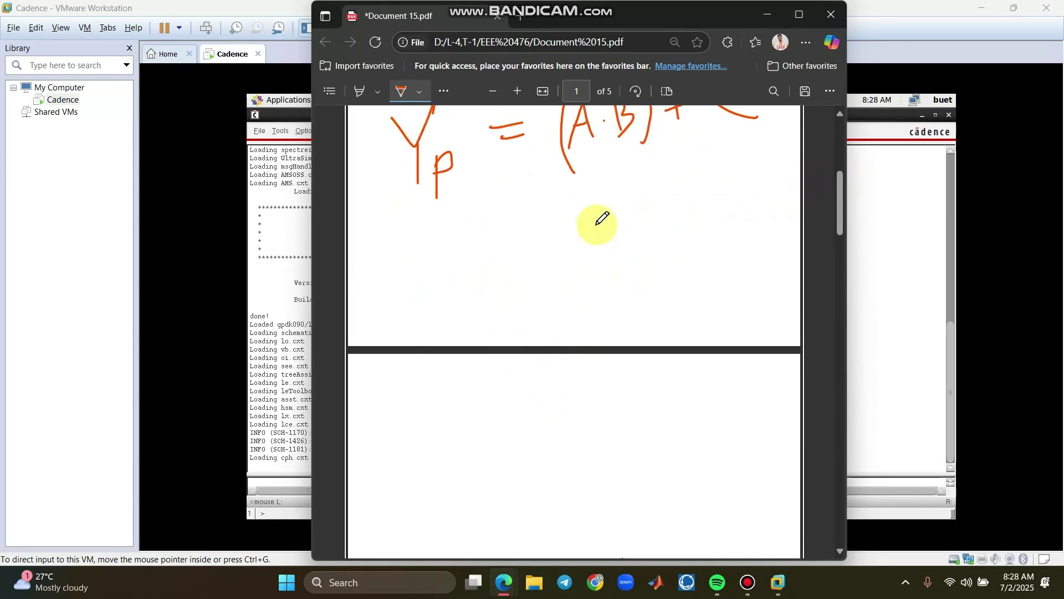
# - Handwrite the heading "series" on page 2 and sketch a long horizontal rectangle beneath it
pyautogui.scroll(-6, 599, 270)
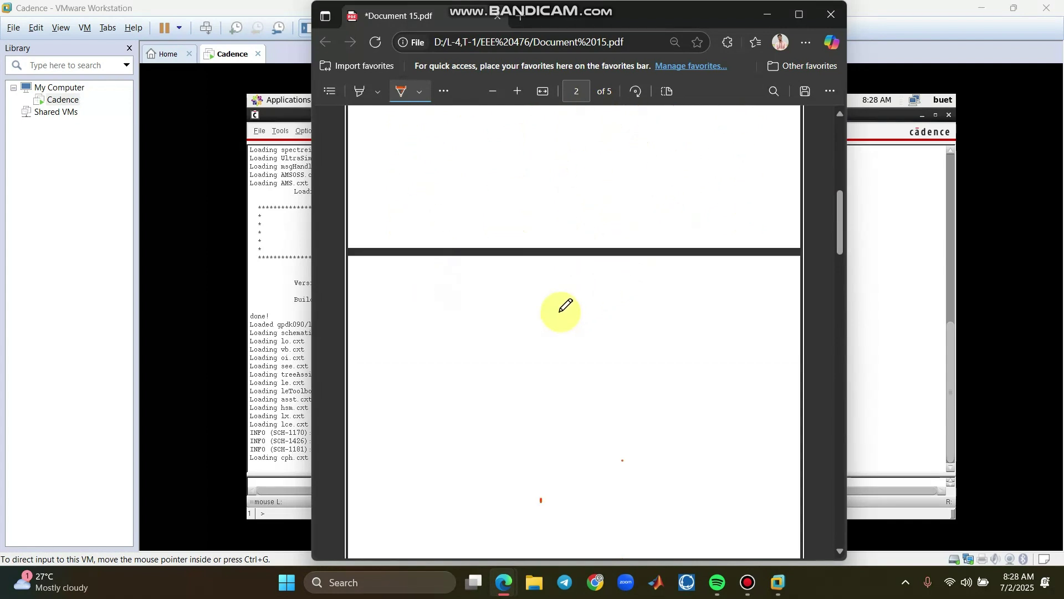
pyautogui.moveTo(455, 182)
pyautogui.mouseDown()
pyautogui.moveTo(439, 215)
pyautogui.moveTo(563, 168)
pyautogui.moveTo(566, 184)
pyautogui.mouseUp()
pyautogui.moveTo(450, 264); pyautogui.dragTo(564, 259)
pyautogui.moveTo(678, 238); pyautogui.dragTo(733, 231)
pyautogui.moveTo(450, 263)
pyautogui.mouseDown()
pyautogui.moveTo(634, 329)
pyautogui.moveTo(754, 314)
pyautogui.mouseUp()
pyautogui.moveTo(737, 229); pyautogui.dragTo(749, 320)
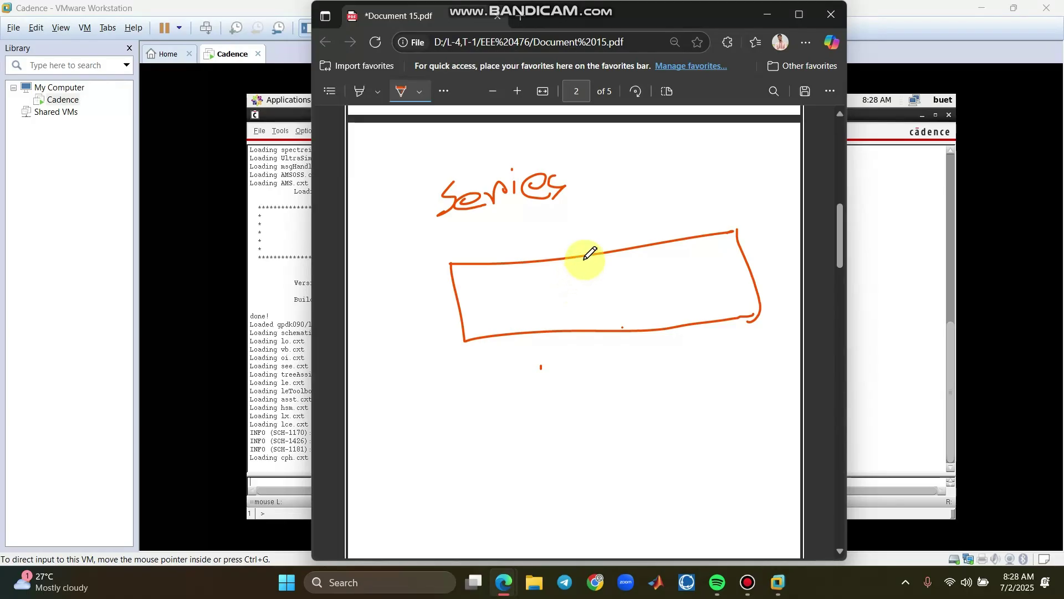
# - Divide the rectangle into three sections, add a contact square in each end section, and draw a vertical gate strip across the middle one
pyautogui.moveTo(538, 260); pyautogui.dragTo(548, 333)
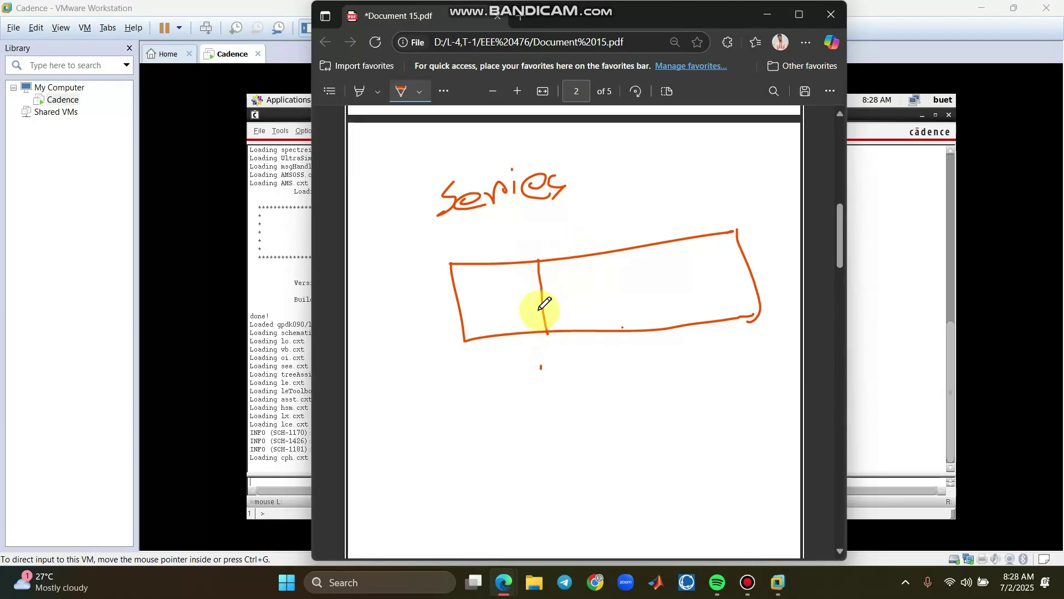
pyautogui.moveTo(487, 290)
pyautogui.mouseDown()
pyautogui.moveTo(489, 308)
pyautogui.moveTo(516, 285)
pyautogui.mouseUp()
pyautogui.moveTo(653, 244); pyautogui.dragTo(669, 332)
pyautogui.moveTo(708, 269); pyautogui.dragTo(690, 272)
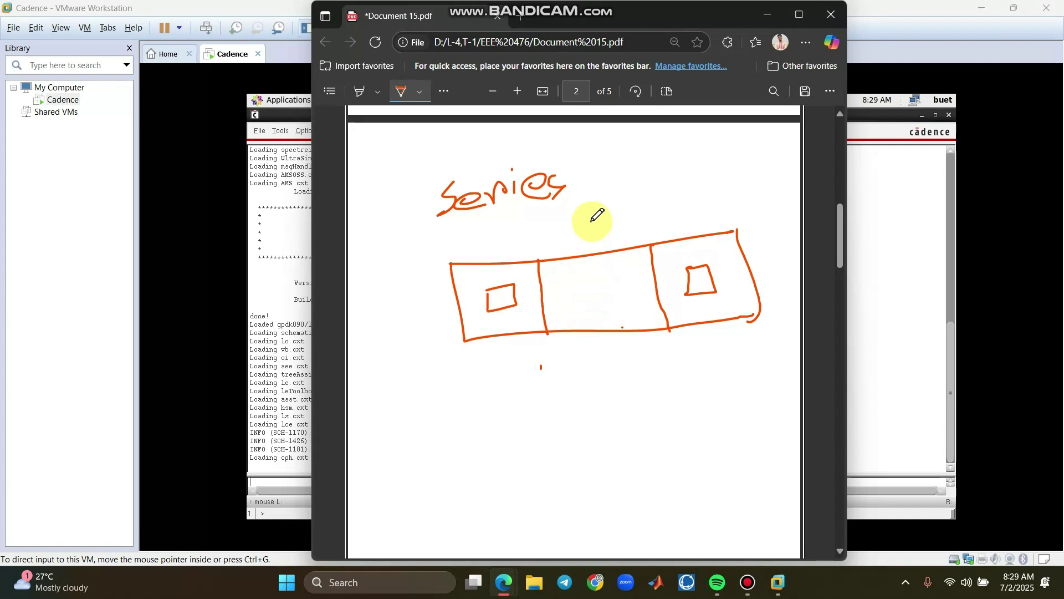
pyautogui.moveTo(578, 210)
pyautogui.mouseDown()
pyautogui.moveTo(593, 214)
pyautogui.moveTo(629, 373)
pyautogui.moveTo(603, 375)
pyautogui.mouseUp()
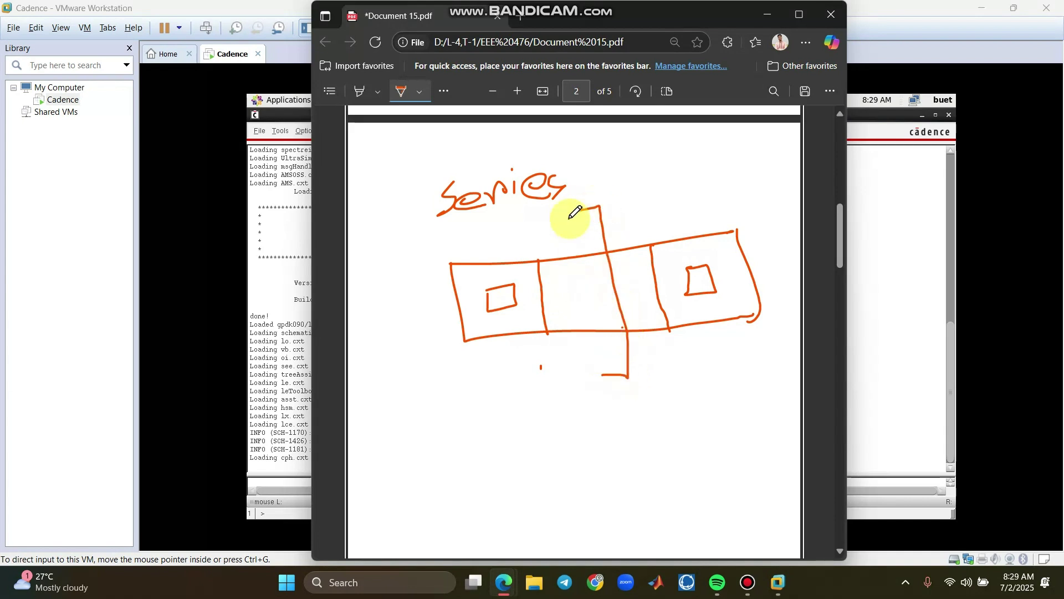
pyautogui.moveTo(578, 210); pyautogui.dragTo(605, 376)
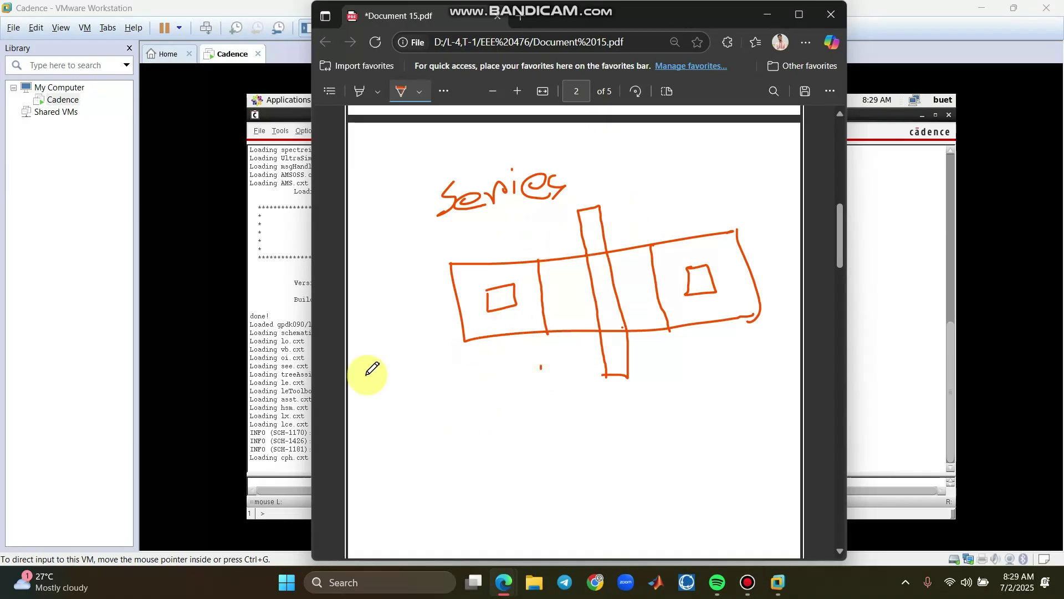
# - Draw an arrow pointing at the transistor sketch and label its left end S, right end D and gate strip G
pyautogui.moveTo(394, 402); pyautogui.dragTo(464, 358)
pyautogui.moveTo(435, 357); pyautogui.dragTo(450, 378)
pyautogui.scroll(-3, 541, 342)
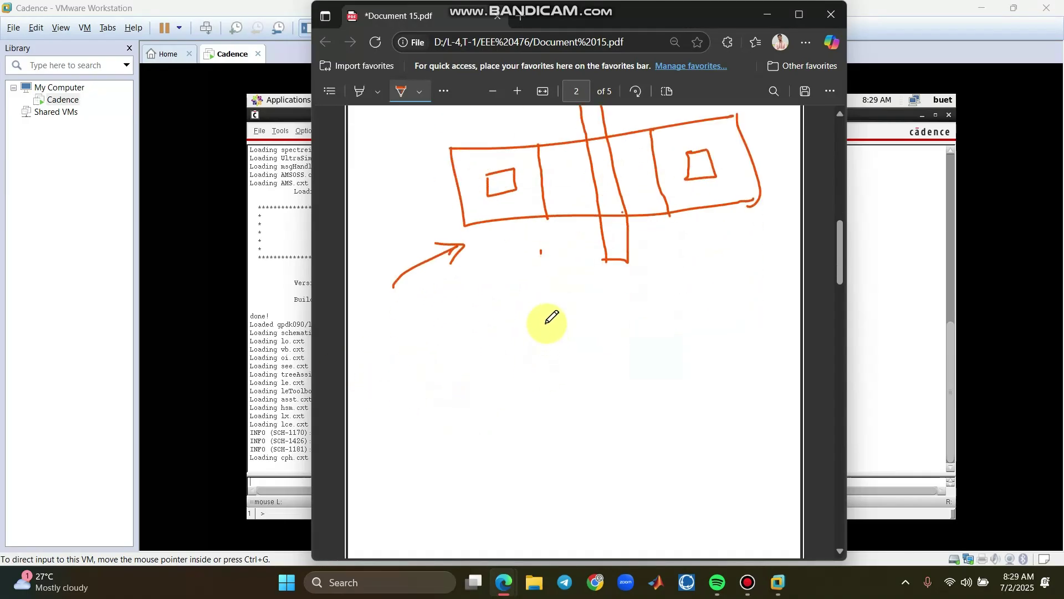
pyautogui.scroll(3, 508, 298)
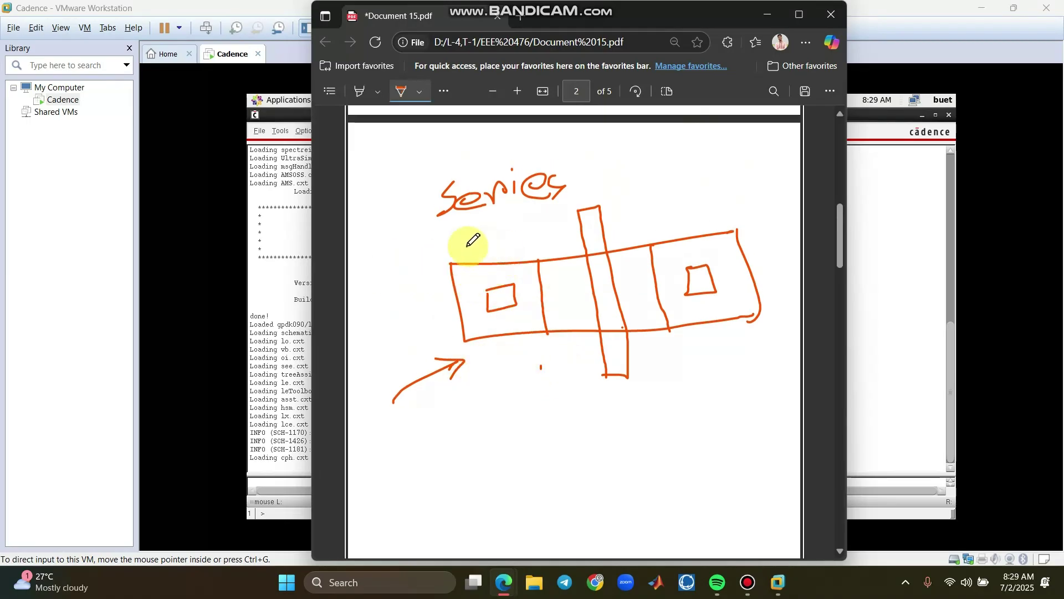
pyautogui.moveTo(508, 362); pyautogui.dragTo(495, 386)
pyautogui.moveTo(735, 331); pyautogui.dragTo(738, 358)
pyautogui.moveTo(735, 331)
pyautogui.mouseDown()
pyautogui.moveTo(760, 334)
pyautogui.moveTo(747, 360)
pyautogui.mouseUp()
pyautogui.moveTo(626, 388); pyautogui.dragTo(623, 406)
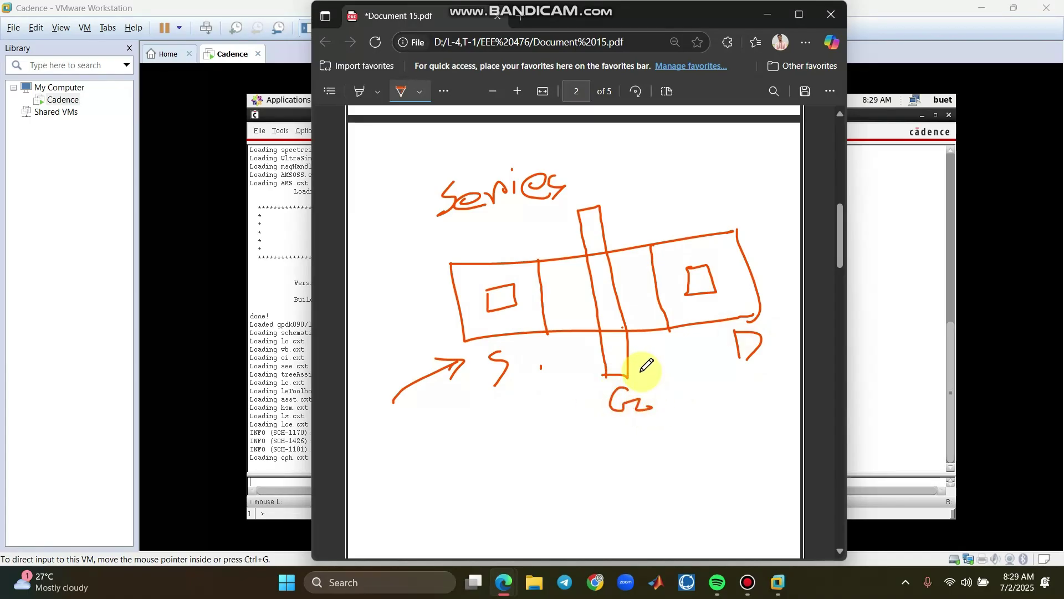
# - Sketch a second three-section rectangle below the first, with contact squares in both end sections and a gate strip in the left part of the middle
pyautogui.scroll(-5, 641, 363)
pyautogui.scroll(5, 642, 368)
pyautogui.scroll(-2, 598, 377)
pyautogui.moveTo(434, 387)
pyautogui.mouseDown()
pyautogui.moveTo(738, 363)
pyautogui.moveTo(438, 436)
pyautogui.moveTo(691, 431)
pyautogui.moveTo(738, 350)
pyautogui.mouseUp()
pyautogui.moveTo(508, 378); pyautogui.dragTo(521, 451)
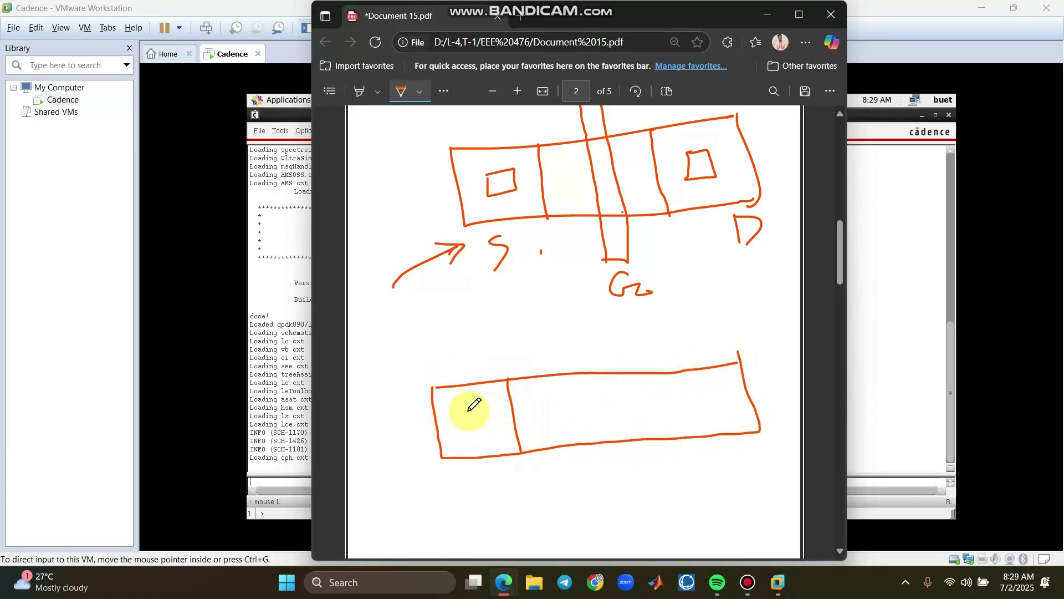
pyautogui.moveTo(665, 375); pyautogui.dragTo(687, 448)
pyautogui.moveTo(690, 395)
pyautogui.mouseDown()
pyautogui.moveTo(712, 388)
pyautogui.moveTo(691, 409)
pyautogui.mouseUp()
pyautogui.moveTo(456, 409)
pyautogui.mouseDown()
pyautogui.moveTo(461, 435)
pyautogui.moveTo(459, 410)
pyautogui.mouseUp()
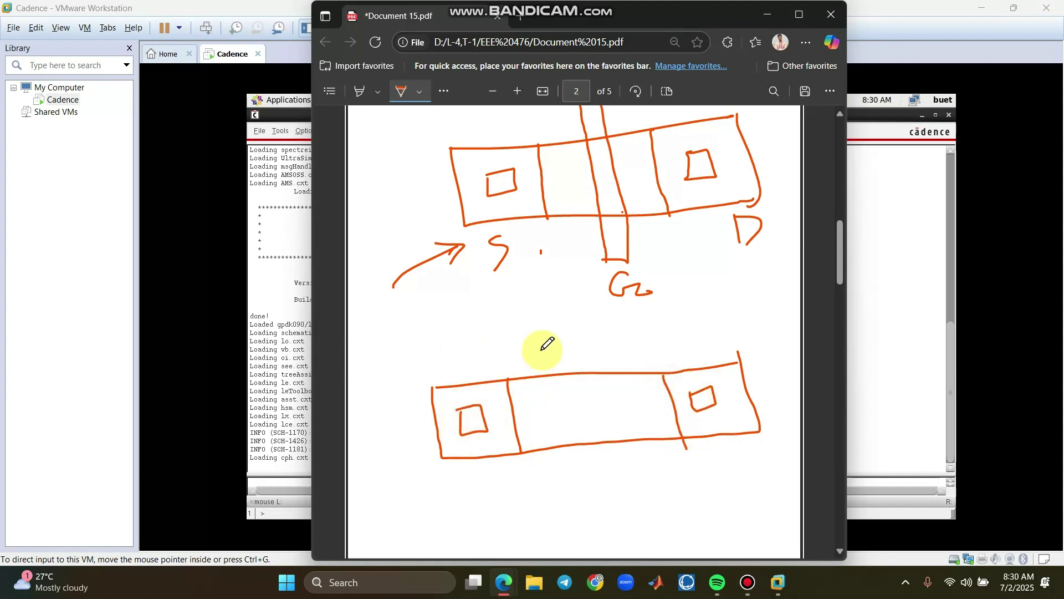
pyautogui.moveTo(547, 338)
pyautogui.mouseDown()
pyautogui.moveTo(577, 458)
pyautogui.moveTo(549, 336)
pyautogui.mouseUp()
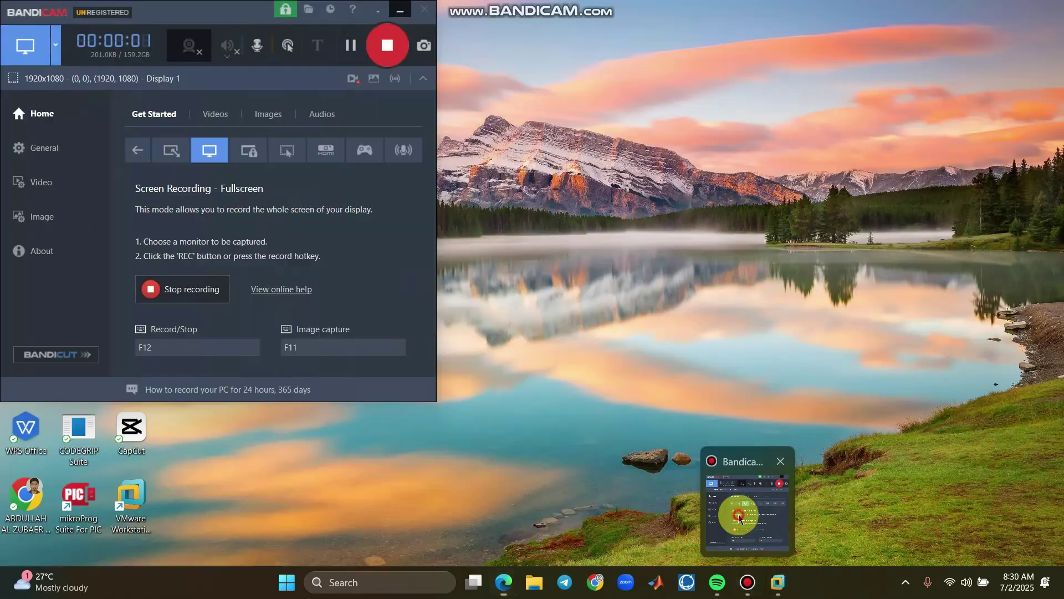
pyautogui.click(746, 496)
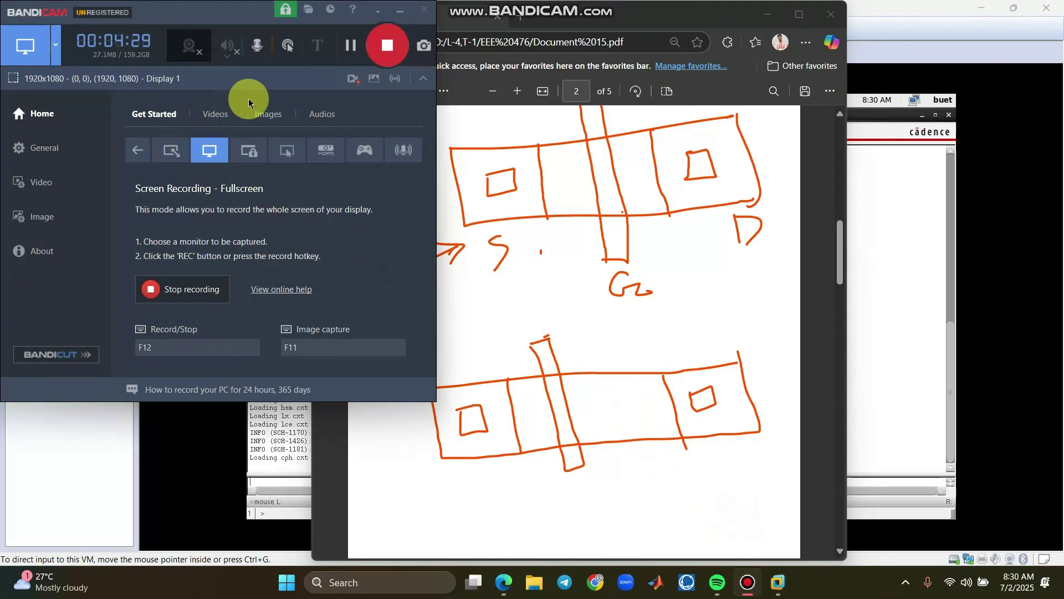
pyautogui.click(154, 294)
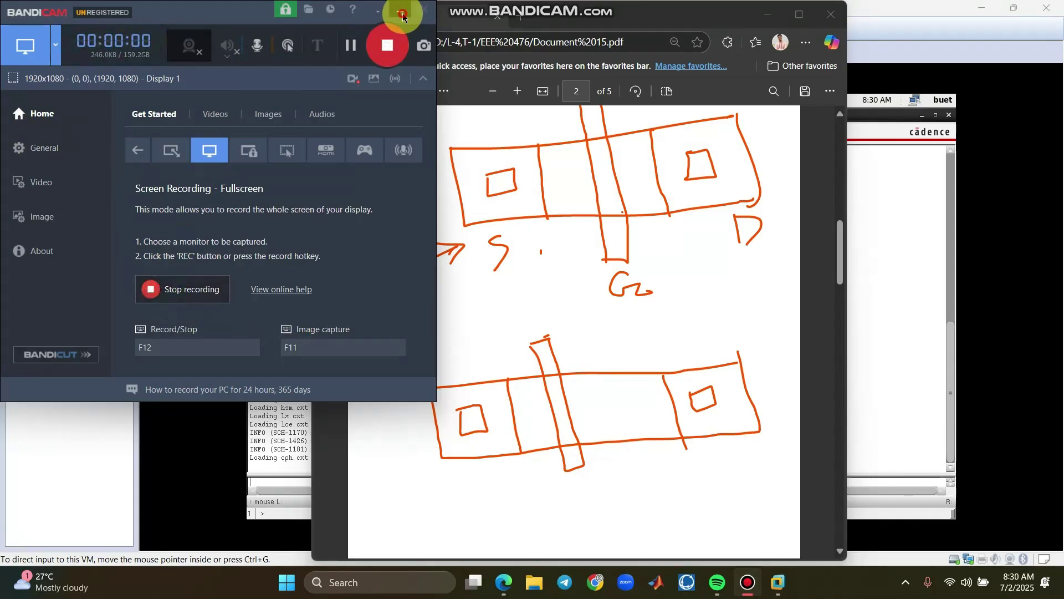
pyautogui.click(402, 12)
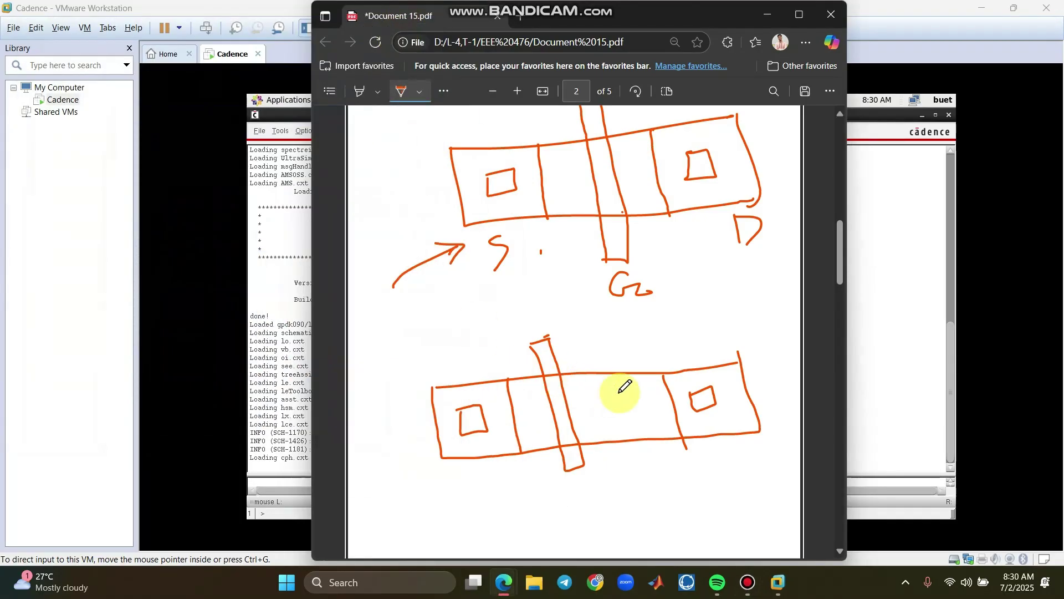
# - Add a second gate strip to the lower two-transistor sketch and mark the upper transistor with an arrow labelled A
pyautogui.moveTo(607, 326)
pyautogui.mouseDown()
pyautogui.moveTo(641, 444)
pyautogui.moveTo(622, 457)
pyautogui.mouseUp()
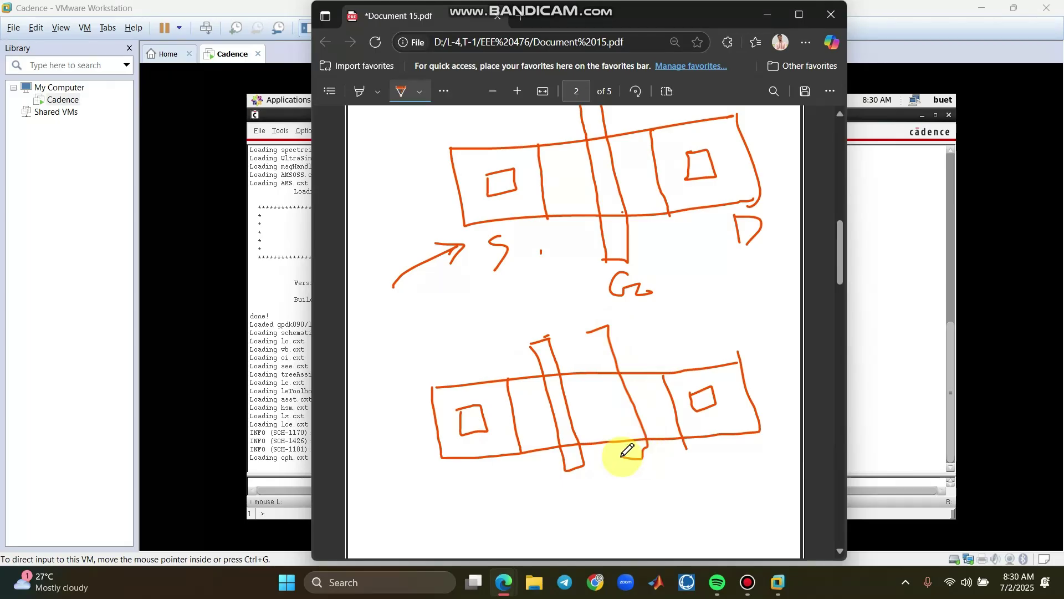
pyautogui.moveTo(588, 336); pyautogui.dragTo(631, 437)
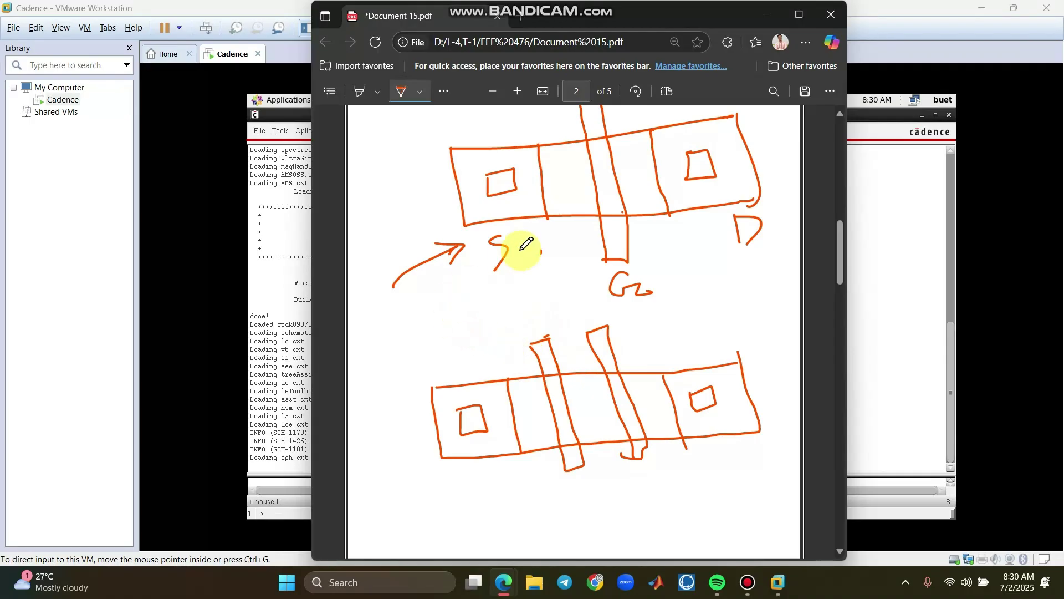
pyautogui.moveTo(391, 124)
pyautogui.mouseDown()
pyautogui.moveTo(386, 162)
pyautogui.moveTo(459, 131)
pyautogui.mouseUp()
pyautogui.moveTo(466, 125); pyautogui.dragTo(438, 147)
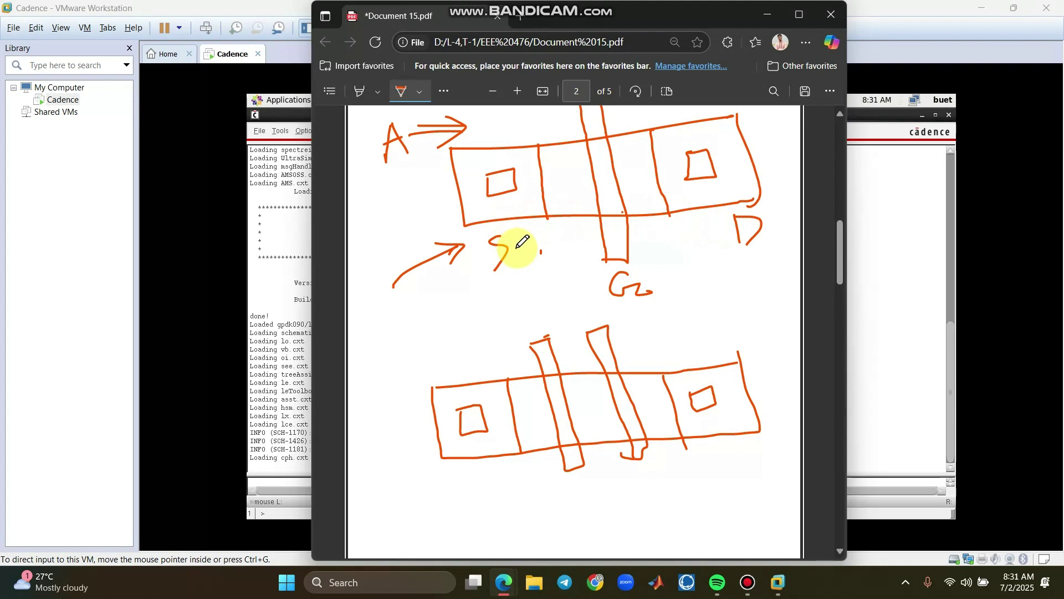
# - Review the Yn and Yp expressions on page 1 alongside the series transistor sketches on page 2
pyautogui.scroll(10, 523, 244)
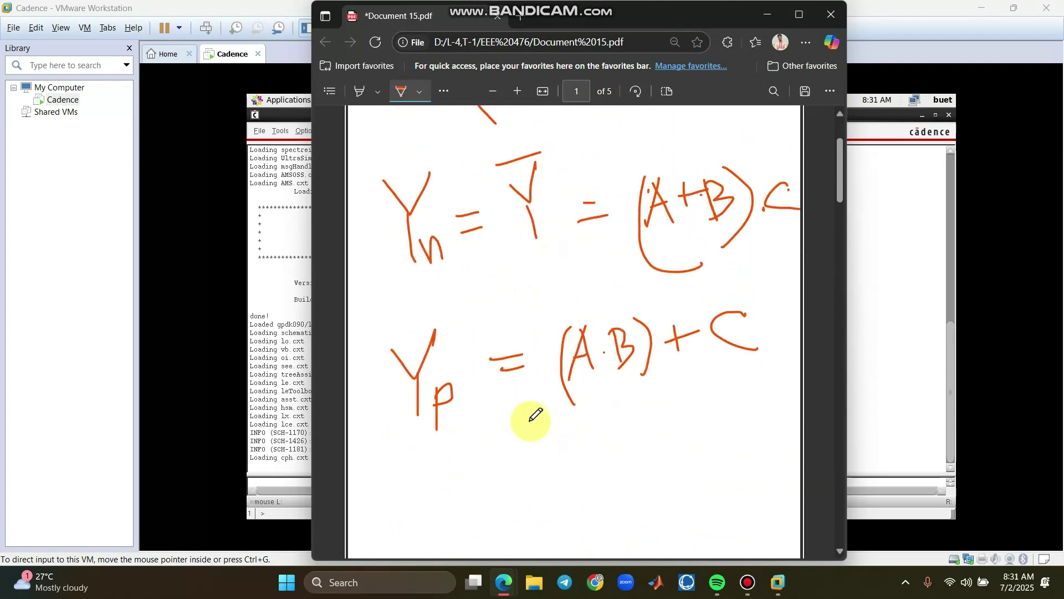
pyautogui.scroll(-4, 615, 394)
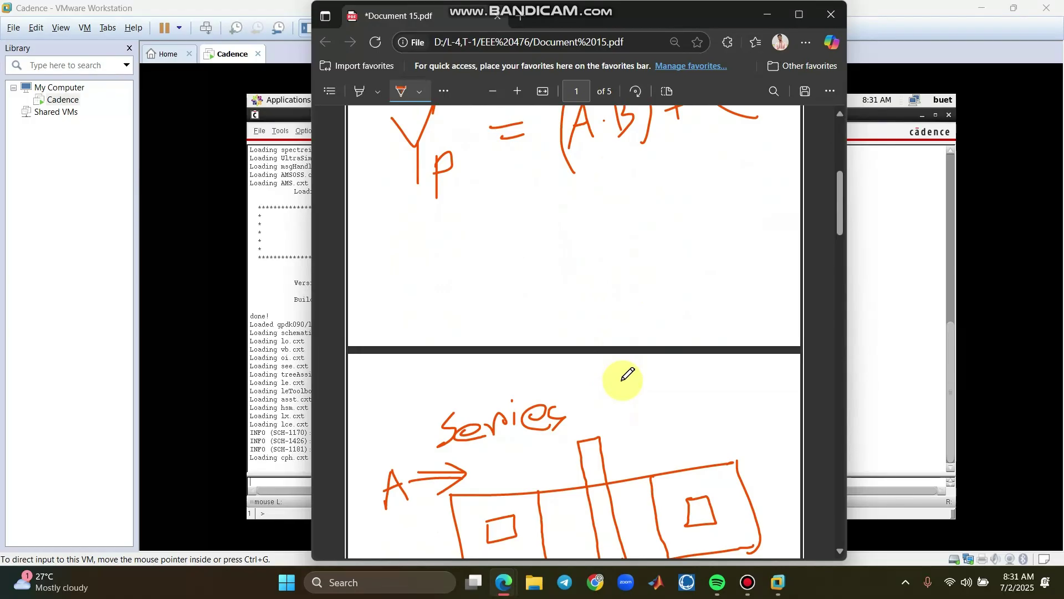
pyautogui.scroll(2, 626, 374)
pyautogui.scroll(-4, 643, 378)
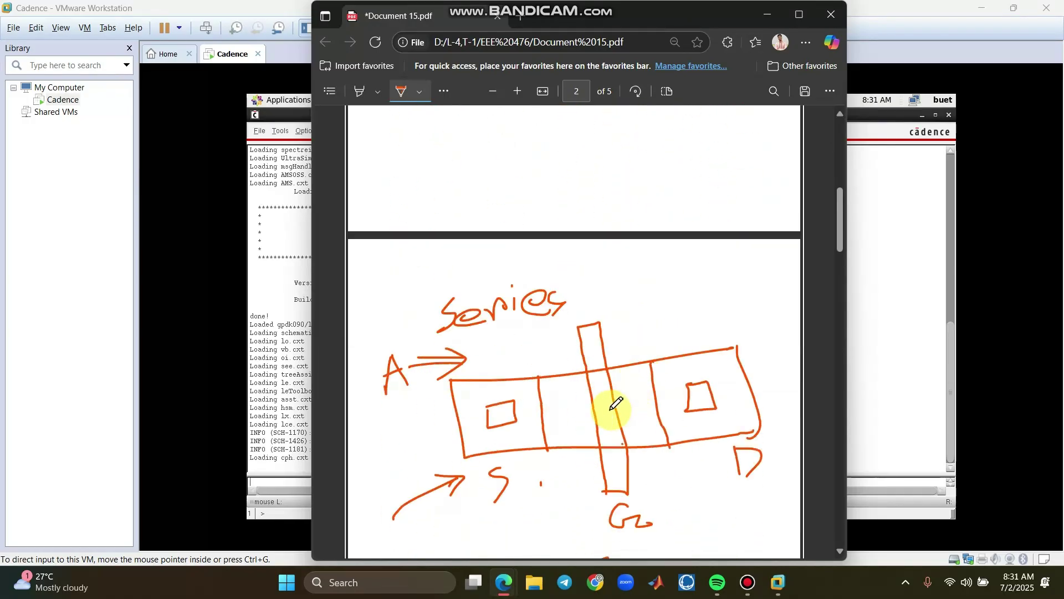
pyautogui.scroll(-2, 574, 413)
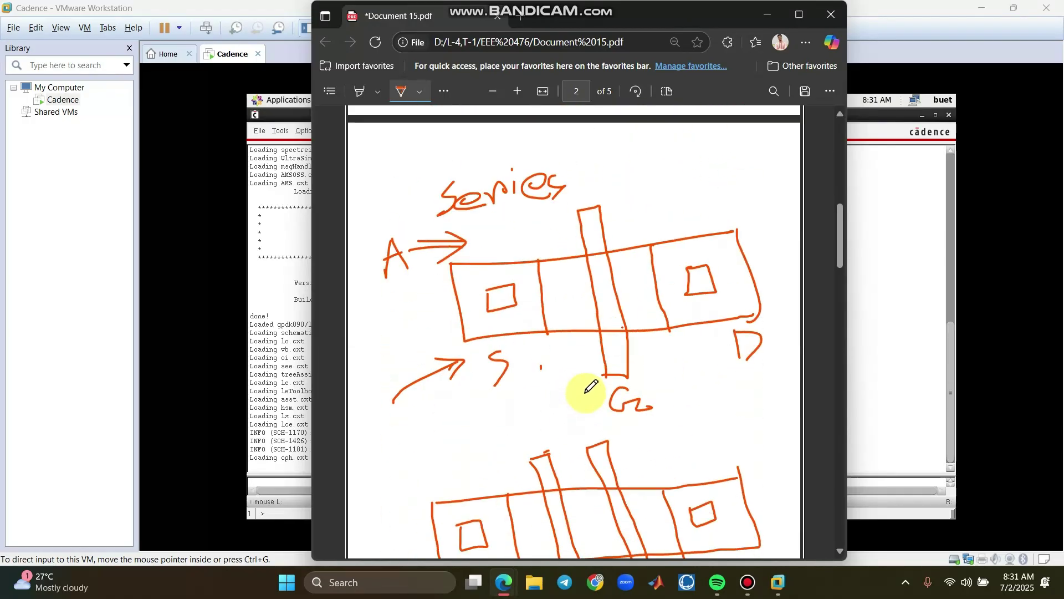
pyautogui.scroll(4, 587, 376)
pyautogui.scroll(-1, 642, 475)
pyautogui.scroll(-4, 613, 506)
pyautogui.scroll(4, 617, 497)
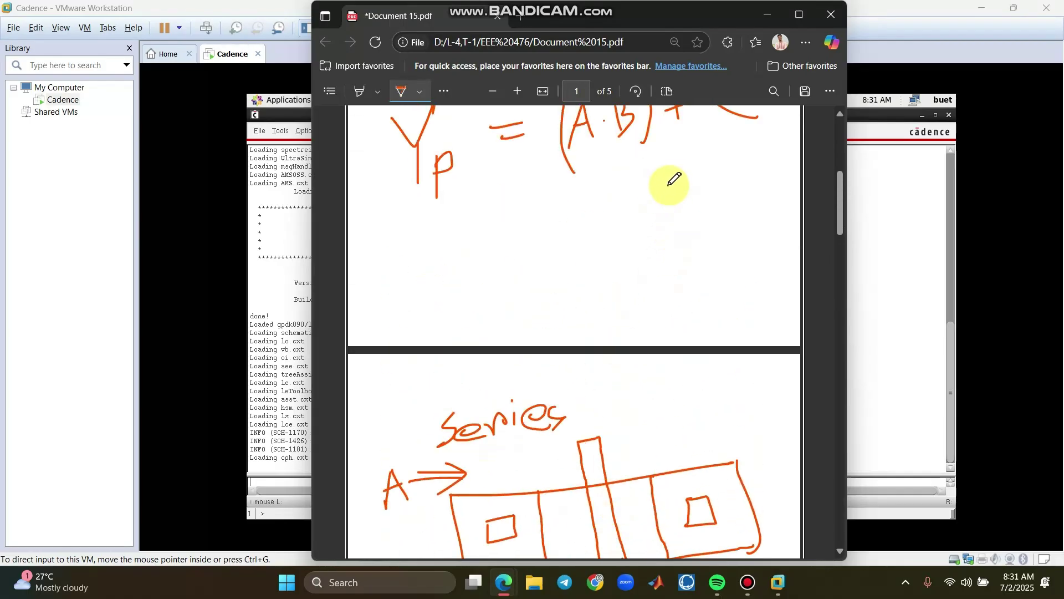
# - Sketch two series PMOS transistors with gate leads in the blank space below the Yp expression
pyautogui.moveTo(649, 194)
pyautogui.mouseDown()
pyautogui.moveTo(687, 217)
pyautogui.moveTo(723, 297)
pyautogui.mouseUp()
pyautogui.moveTo(622, 194); pyautogui.dragTo(629, 226)
pyautogui.moveTo(597, 215)
pyautogui.mouseDown()
pyautogui.moveTo(627, 209)
pyautogui.moveTo(629, 227)
pyautogui.mouseUp()
pyautogui.moveTo(637, 266)
pyautogui.mouseDown()
pyautogui.moveTo(638, 306)
pyautogui.moveTo(629, 281)
pyautogui.mouseUp()
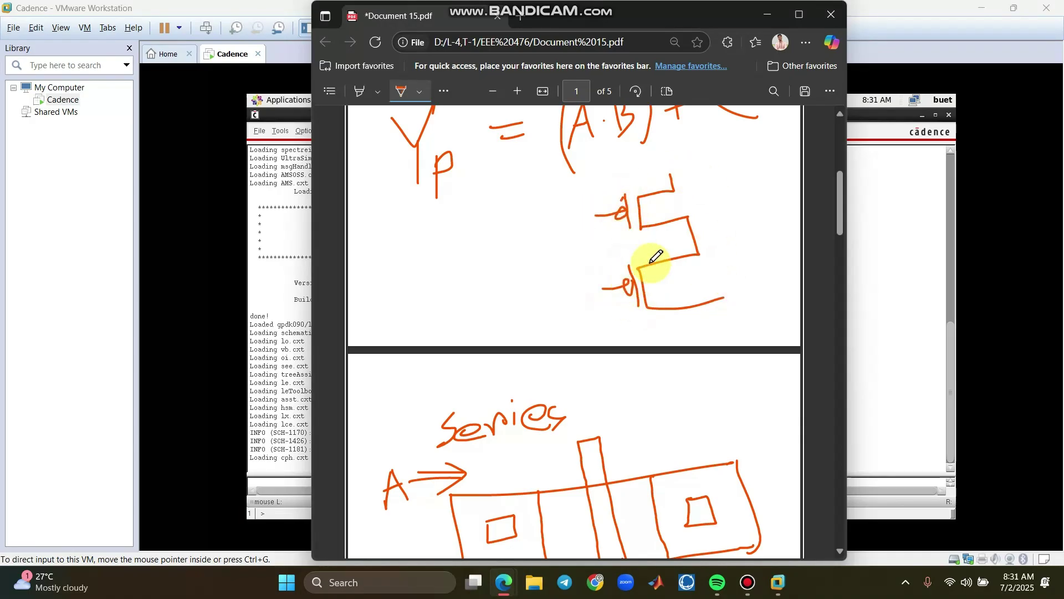
# - Draw a supply rail labelled vdd above the series PMOS pair and mark the transistors' source and drain terminals
pyautogui.moveTo(611, 181)
pyautogui.mouseDown()
pyautogui.moveTo(721, 157)
pyautogui.moveTo(687, 185)
pyautogui.mouseUp()
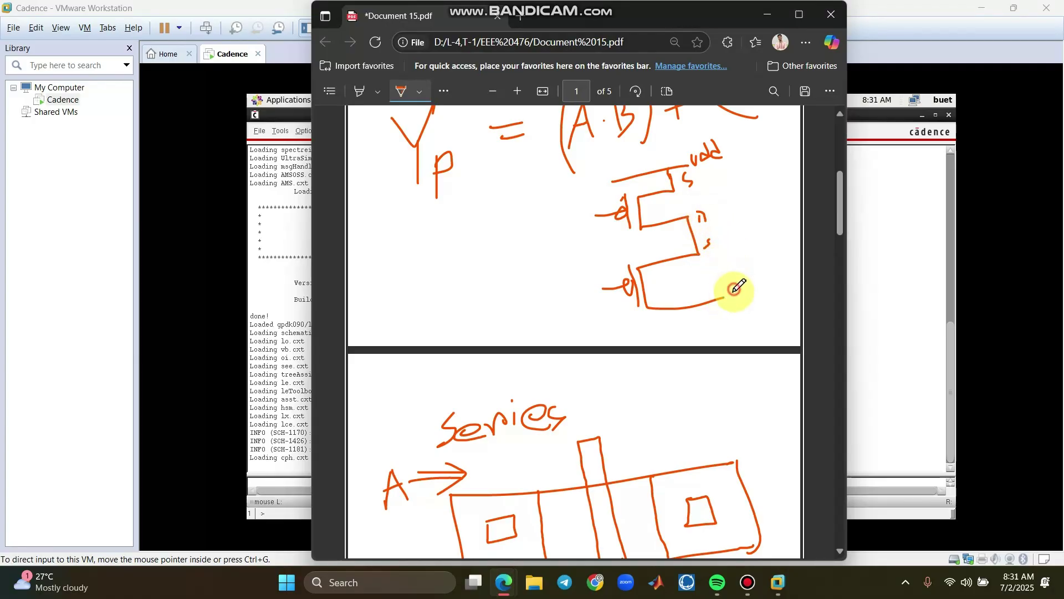
pyautogui.moveTo(732, 289); pyautogui.dragTo(729, 303)
pyautogui.moveTo(710, 244); pyautogui.dragTo(700, 263)
pyautogui.moveTo(713, 197)
pyautogui.mouseDown()
pyautogui.moveTo(678, 218)
pyautogui.moveTo(725, 223)
pyautogui.moveTo(692, 208)
pyautogui.mouseUp()
# - Draw arrows from both end contacts of the two-gate sketch on page 2, labelling the left one S_A and the right one D_B
pyautogui.scroll(-2, 704, 272)
pyautogui.scroll(-4, 570, 361)
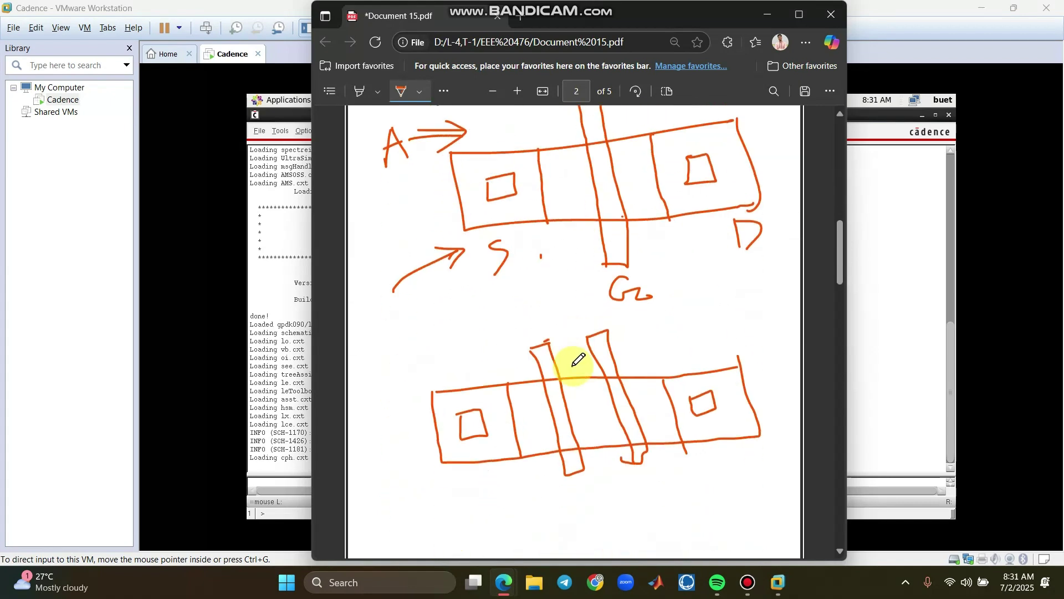
pyautogui.scroll(6, 610, 410)
pyautogui.scroll(-2, 682, 309)
pyautogui.scroll(-2, 511, 463)
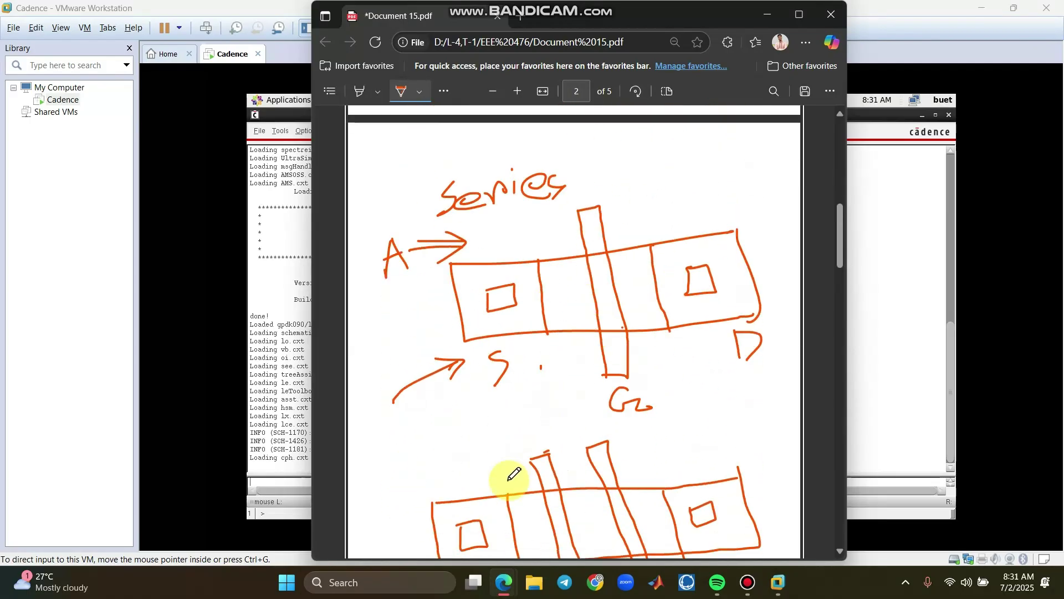
pyautogui.scroll(-2, 610, 482)
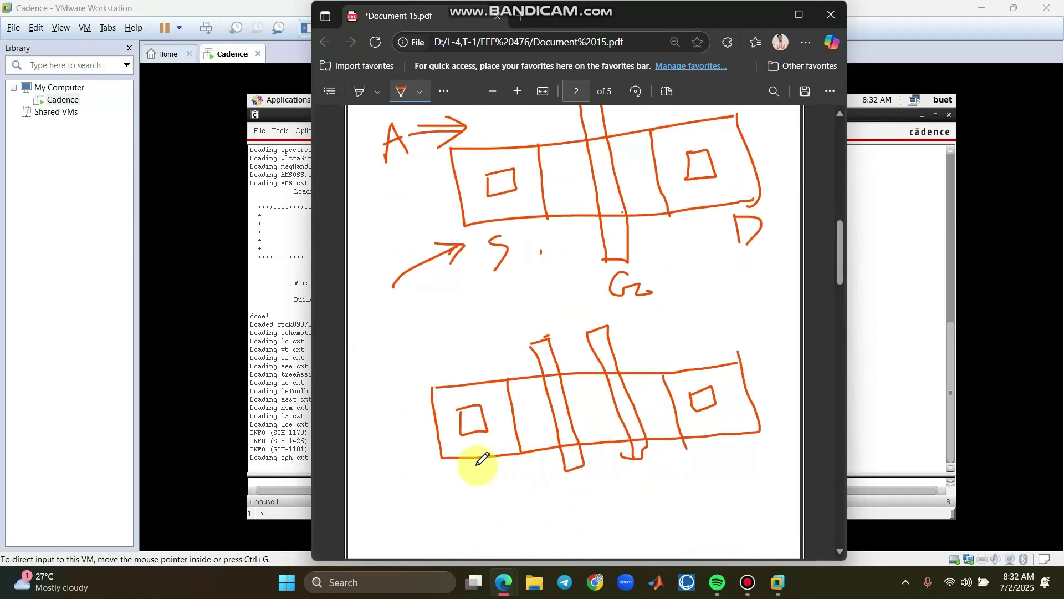
pyautogui.moveTo(480, 441)
pyautogui.mouseDown()
pyautogui.moveTo(464, 489)
pyautogui.moveTo(485, 482)
pyautogui.mouseUp()
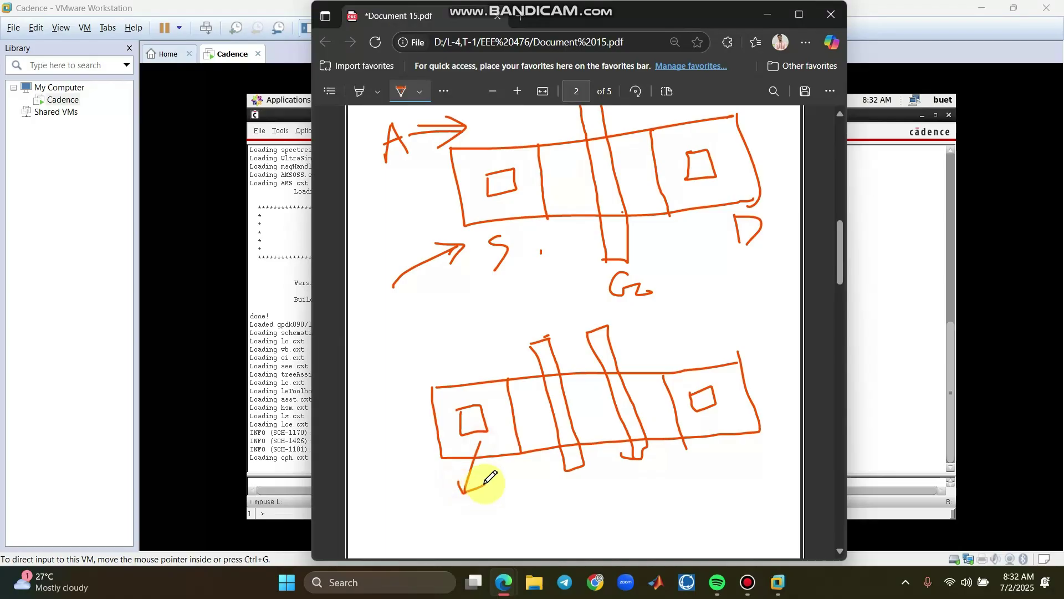
pyautogui.scroll(-2, 463, 411)
pyautogui.moveTo(461, 420); pyautogui.dragTo(458, 447)
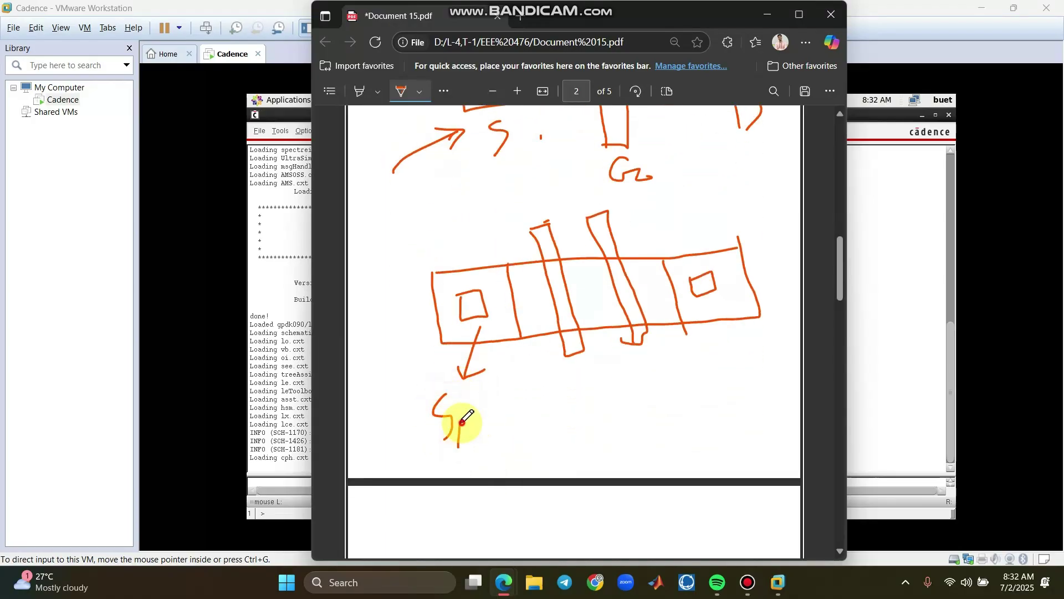
pyautogui.moveTo(718, 304)
pyautogui.mouseDown()
pyautogui.moveTo(755, 372)
pyautogui.moveTo(762, 360)
pyautogui.mouseUp()
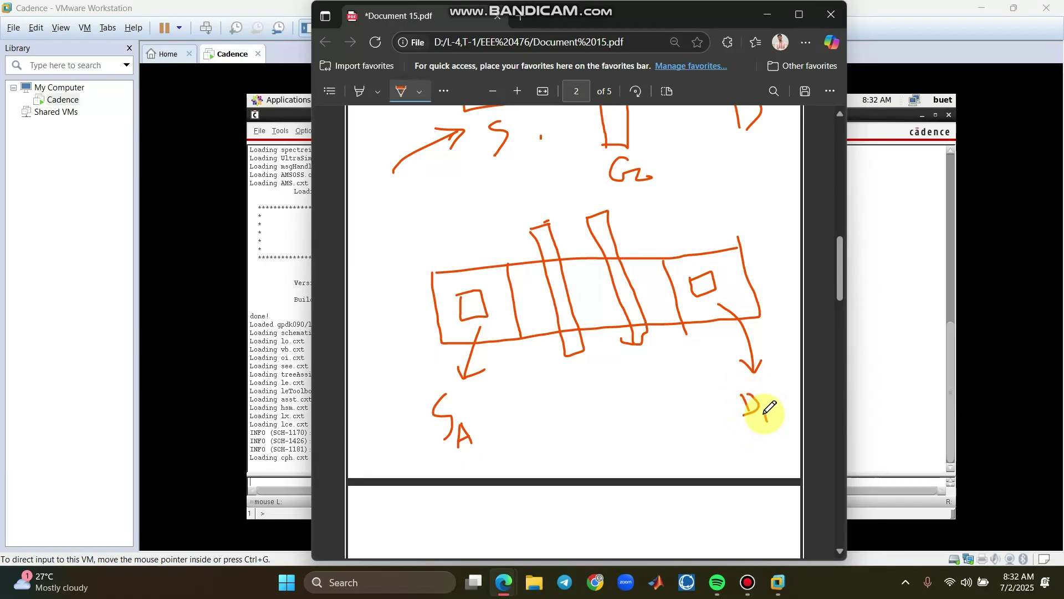
pyautogui.moveTo(775, 417); pyautogui.dragTo(772, 422)
# - Draw a double-line arrow pointing to the region between the two gate strips and label it S_A and S_B
pyautogui.moveTo(595, 317)
pyautogui.mouseDown()
pyautogui.moveTo(605, 403)
pyautogui.moveTo(624, 414)
pyautogui.mouseUp()
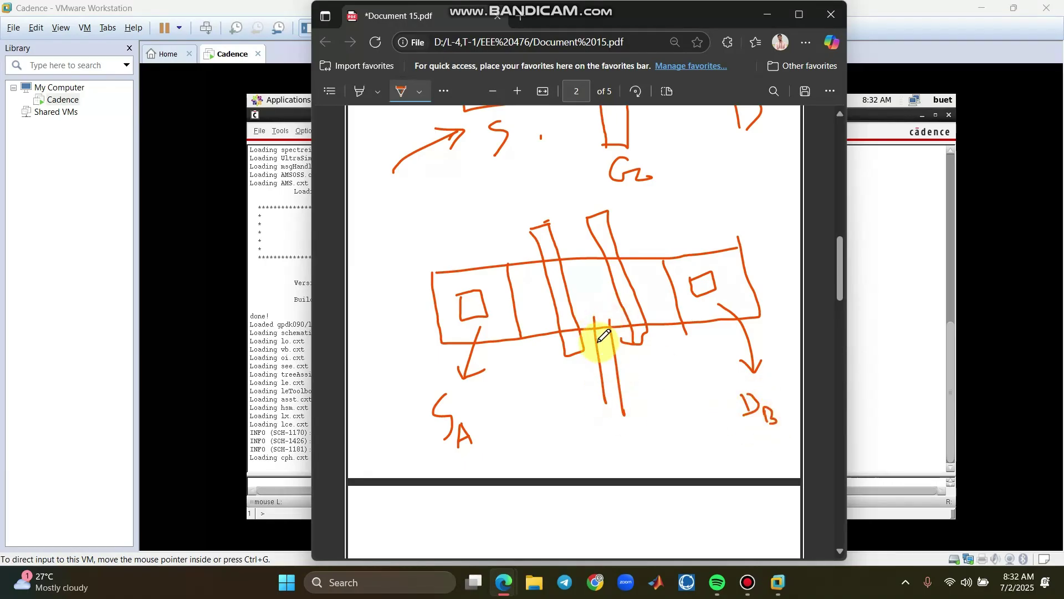
pyautogui.moveTo(594, 328); pyautogui.dragTo(632, 342)
pyautogui.moveTo(596, 417); pyautogui.dragTo(596, 466)
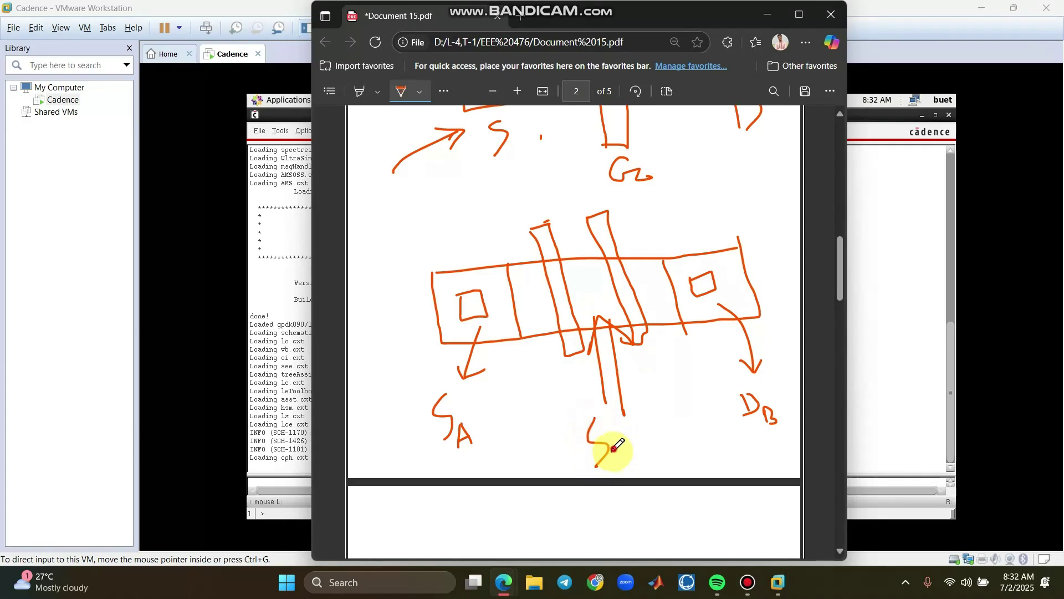
pyautogui.click(622, 440)
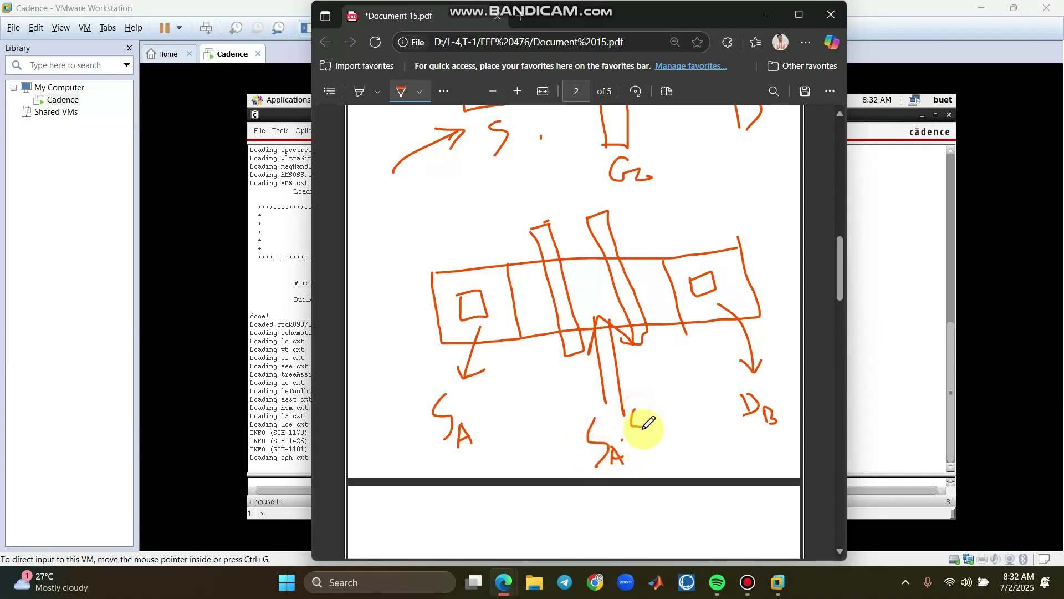
pyautogui.moveTo(648, 434); pyautogui.dragTo(649, 463)
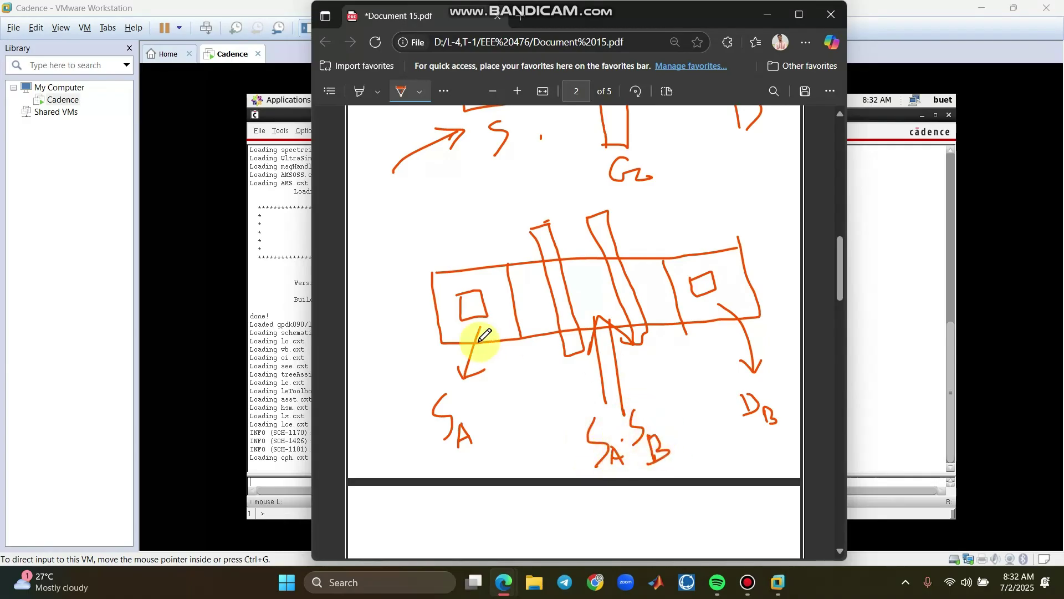
# - Sketch two side-by-side NMOS transistors with gate leads on page 3, joining their upper terminals with a horizontal line
pyautogui.scroll(-2, 610, 377)
pyautogui.scroll(2, 610, 377)
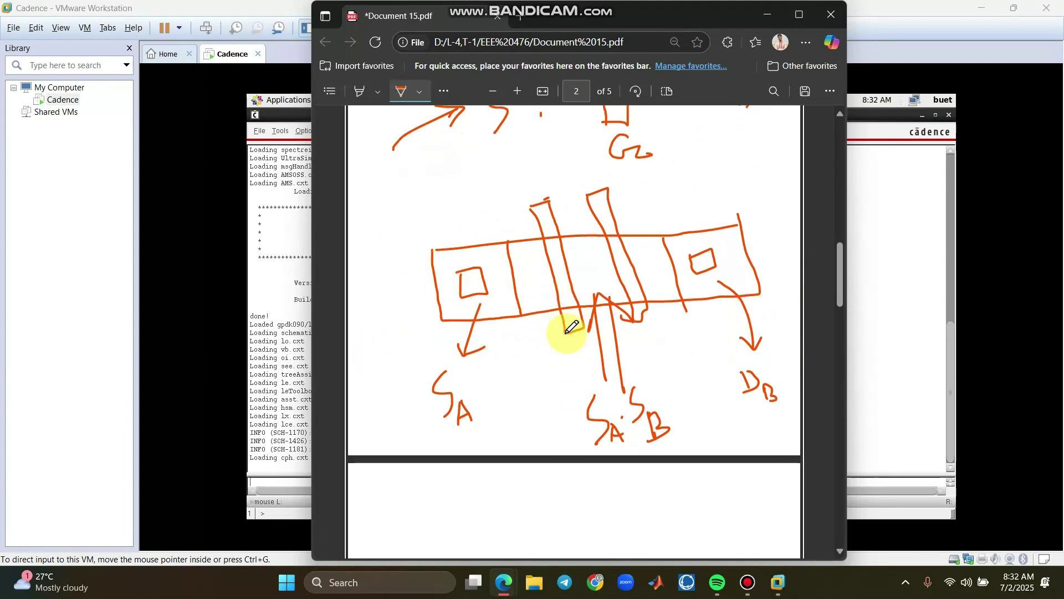
pyautogui.scroll(4, 569, 330)
pyautogui.scroll(2, 570, 328)
pyautogui.scroll(-11, 569, 328)
pyautogui.scroll(5, 570, 328)
pyautogui.scroll(-6, 569, 328)
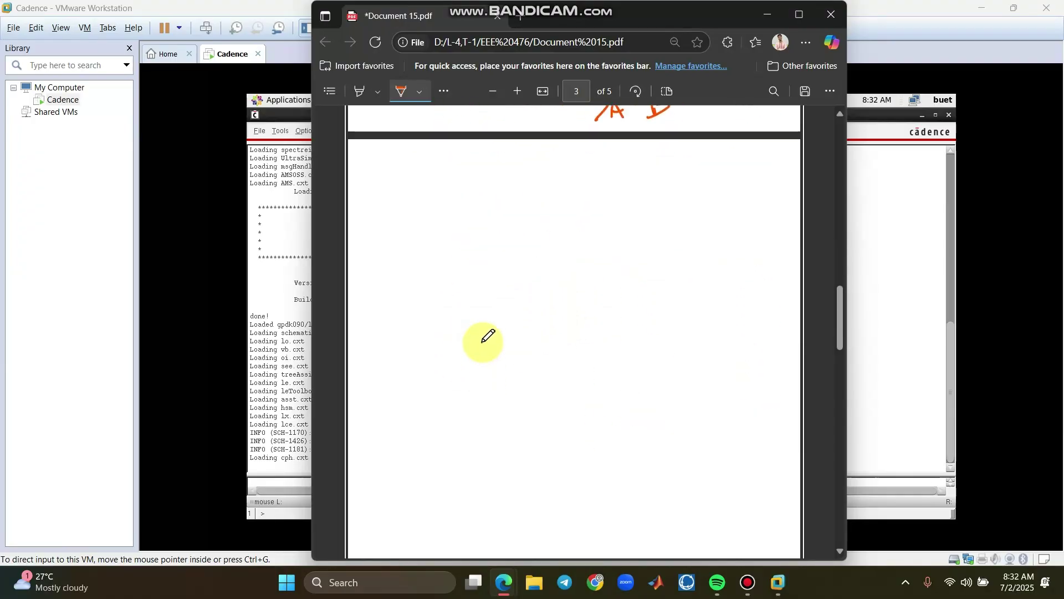
pyautogui.moveTo(494, 241); pyautogui.dragTo(500, 359)
pyautogui.moveTo(454, 273); pyautogui.dragTo(454, 332)
pyautogui.moveTo(420, 300); pyautogui.dragTo(452, 292)
pyautogui.moveTo(543, 240)
pyautogui.mouseDown()
pyautogui.moveTo(622, 241)
pyautogui.moveTo(645, 266)
pyautogui.moveTo(632, 311)
pyautogui.moveTo(642, 352)
pyautogui.mouseUp()
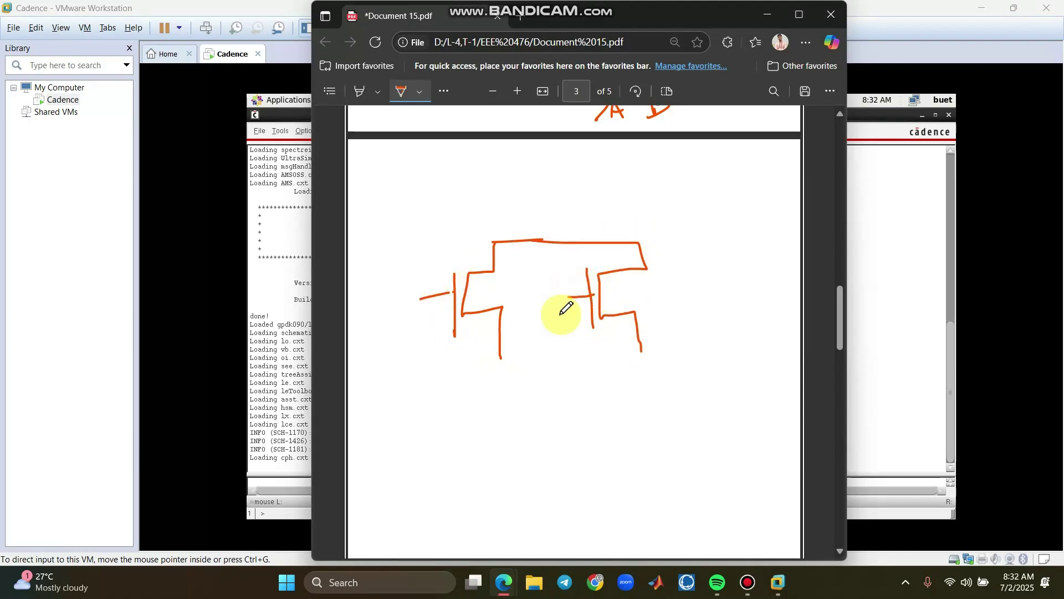
# - Join the lower terminals of the parallel transistors to a ground symbol and draw an output arrow from their upper connection
pyautogui.moveTo(501, 359); pyautogui.dragTo(642, 352)
pyautogui.moveTo(567, 397); pyautogui.dragTo(584, 403)
pyautogui.moveTo(572, 251)
pyautogui.mouseDown()
pyautogui.moveTo(572, 199)
pyautogui.moveTo(681, 198)
pyautogui.moveTo(663, 219)
pyautogui.mouseUp()
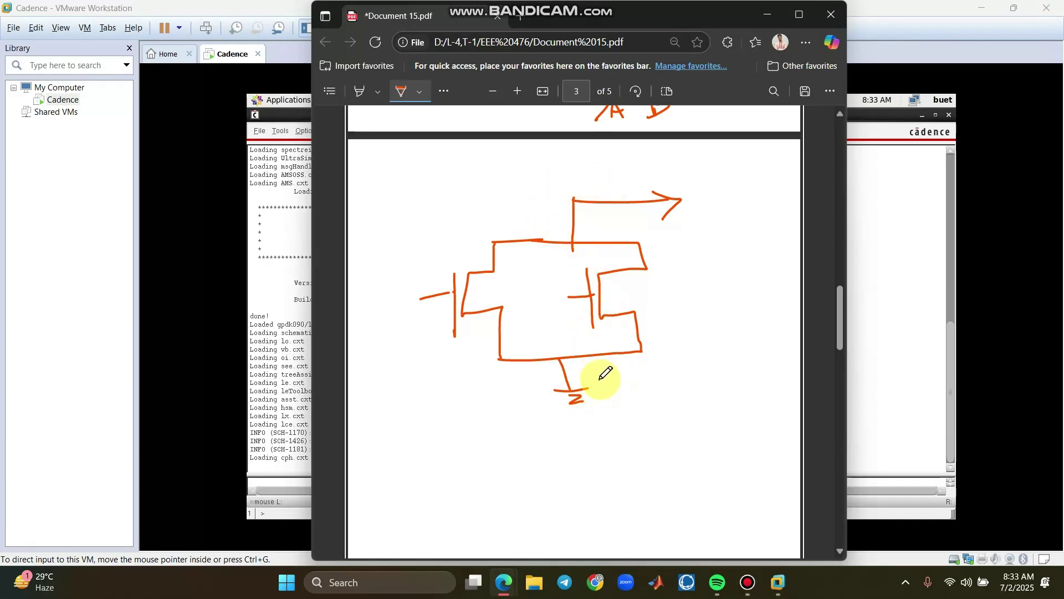
# - Label the lower terminals of both parallel transistors S and their upper terminals D
pyautogui.moveTo(648, 348); pyautogui.dragTo(662, 358)
pyautogui.moveTo(497, 360); pyautogui.dragTo(490, 373)
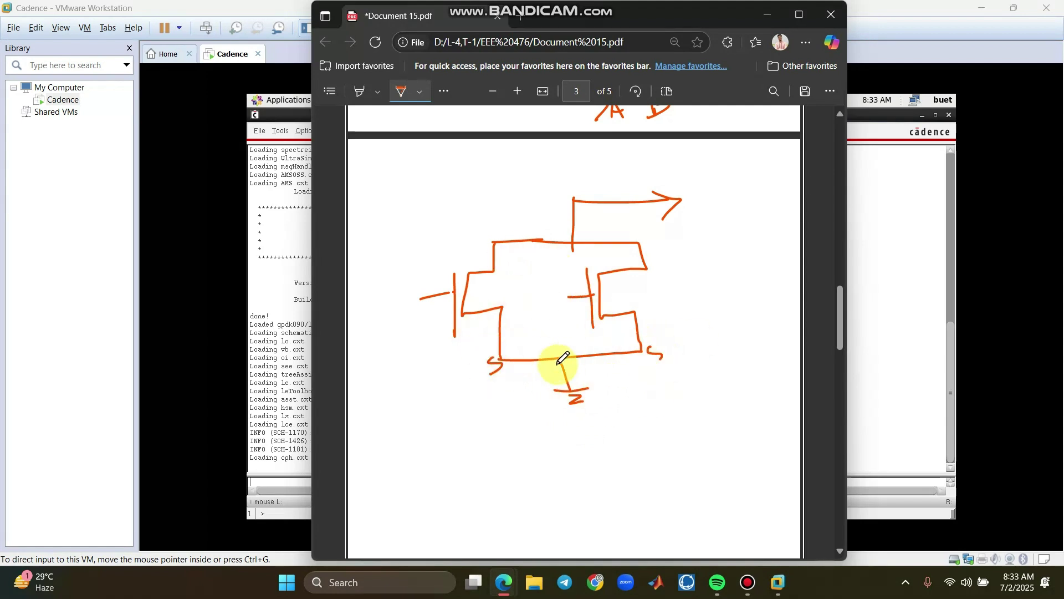
pyautogui.moveTo(491, 217); pyautogui.dragTo(493, 235)
pyautogui.moveTo(633, 218); pyautogui.dragTo(640, 235)
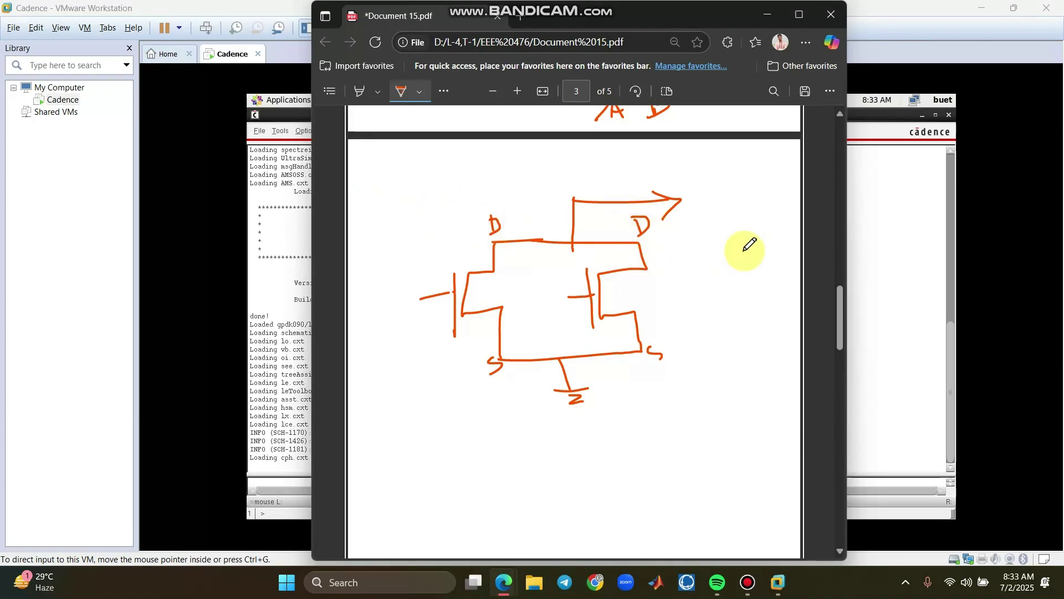
# - Handwrite a heading for the parallel circuit at the top of page 3 and draw a slanted line beneath it
pyautogui.moveTo(379, 168); pyautogui.dragTo(386, 188)
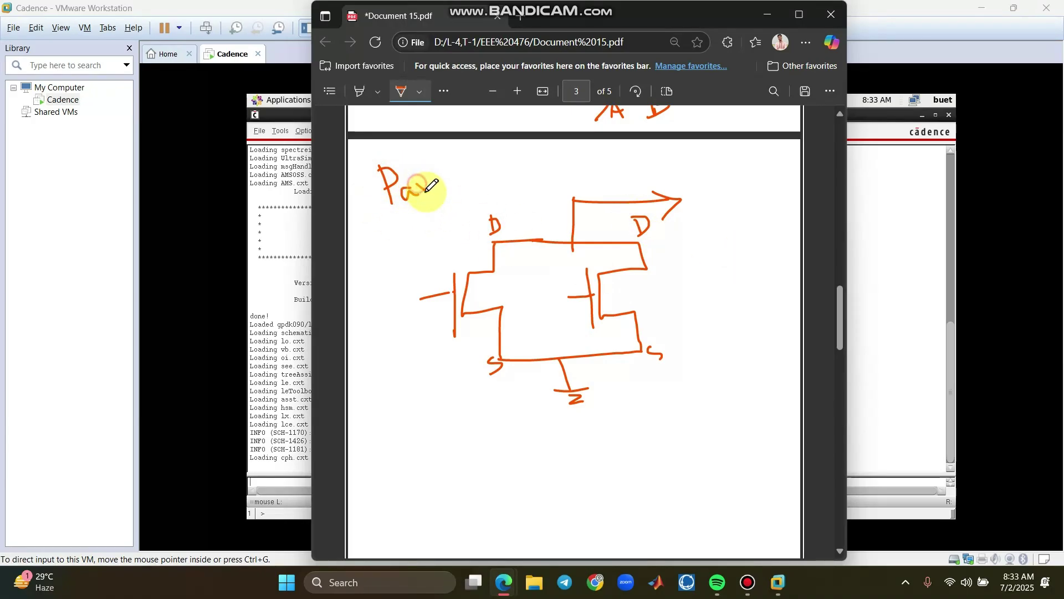
pyautogui.moveTo(448, 169); pyautogui.dragTo(464, 184)
pyautogui.moveTo(390, 239); pyautogui.dragTo(492, 215)
# - Sketch a long rectangle below the parallel circuit, with a contact square in a left end section and a gate strip beside it
pyautogui.scroll(-2, 516, 278)
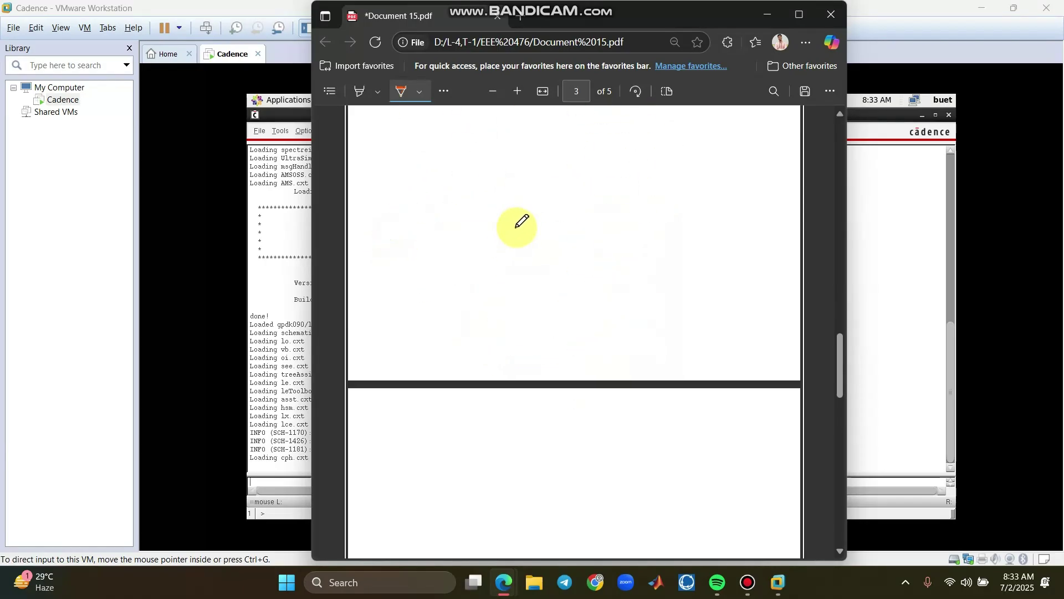
pyautogui.moveTo(434, 394)
pyautogui.mouseDown()
pyautogui.moveTo(752, 350)
pyautogui.moveTo(437, 404)
pyautogui.moveTo(501, 471)
pyautogui.moveTo(765, 429)
pyautogui.mouseUp()
pyautogui.moveTo(729, 356); pyautogui.dragTo(763, 430)
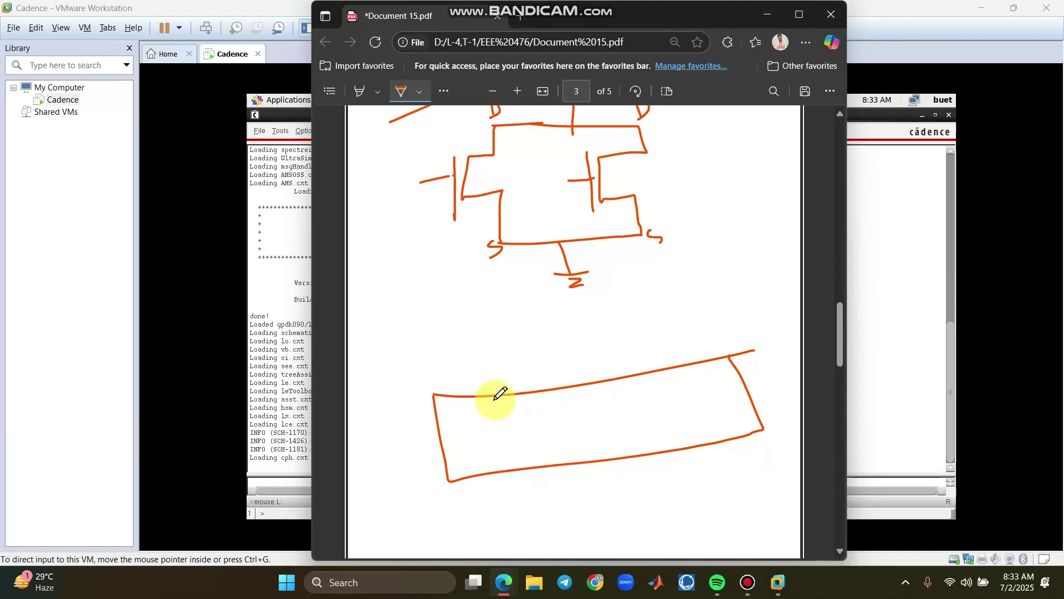
pyautogui.moveTo(497, 396); pyautogui.dragTo(516, 485)
pyautogui.moveTo(466, 432); pyautogui.dragTo(490, 450)
pyautogui.moveTo(518, 361)
pyautogui.mouseDown()
pyautogui.moveTo(574, 494)
pyautogui.moveTo(541, 361)
pyautogui.moveTo(521, 353)
pyautogui.mouseUp()
# - Mark off middle and right end sections in the rectangle, each with a contact square, and draw a second gate strip between them
pyautogui.moveTo(571, 387); pyautogui.dragTo(595, 463)
pyautogui.moveTo(641, 374); pyautogui.dragTo(658, 452)
pyautogui.moveTo(599, 403); pyautogui.dragTo(610, 423)
pyautogui.moveTo(646, 332); pyautogui.dragTo(700, 479)
pyautogui.moveTo(649, 330)
pyautogui.mouseDown()
pyautogui.moveTo(684, 407)
pyautogui.moveTo(695, 471)
pyautogui.mouseUp()
pyautogui.moveTo(688, 361); pyautogui.dragTo(709, 444)
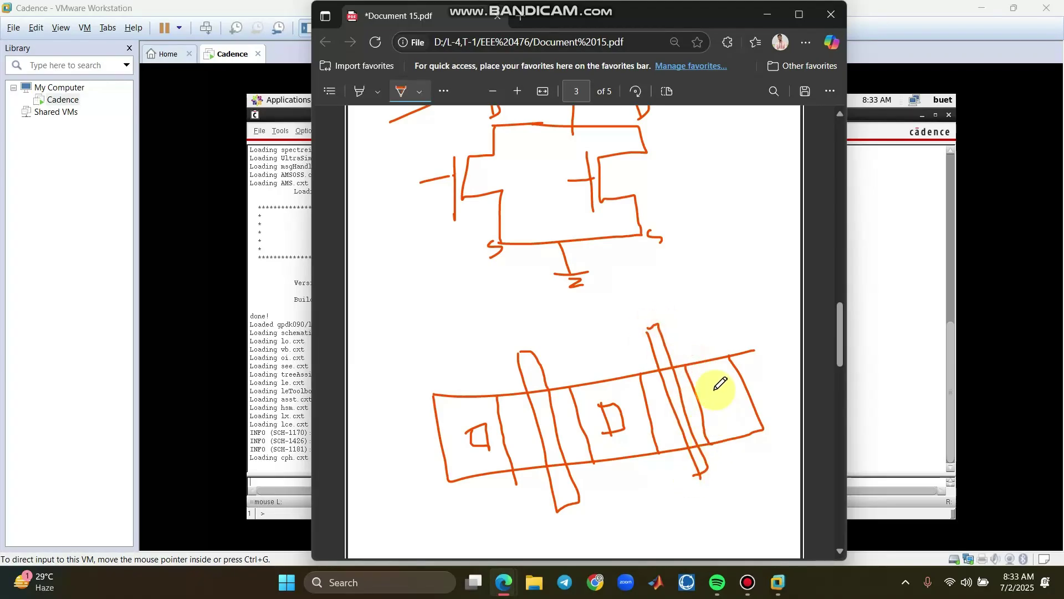
pyautogui.moveTo(729, 384); pyautogui.dragTo(720, 414)
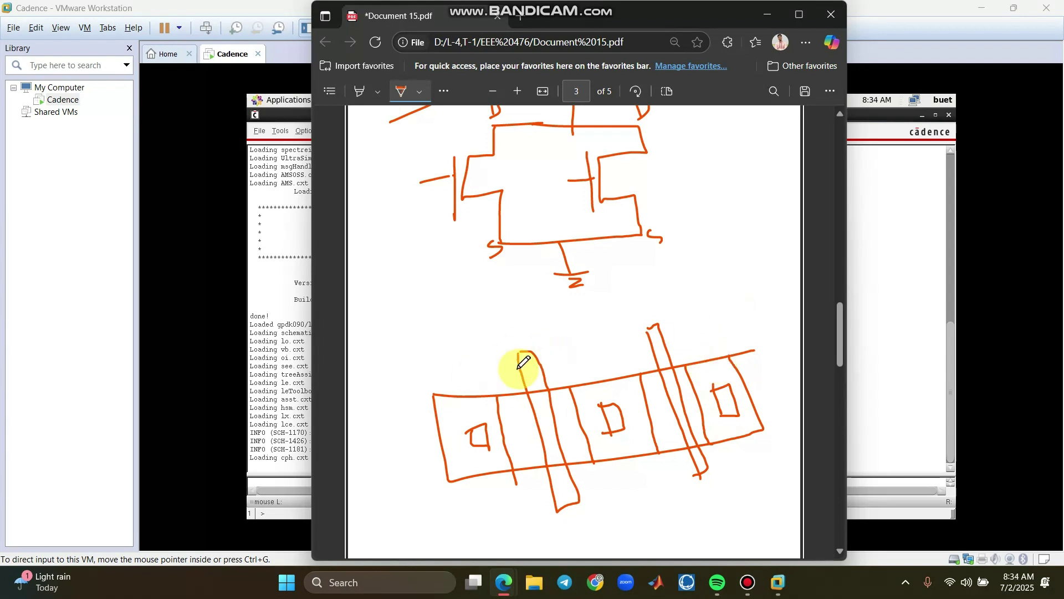
# - Draw a long line beneath the parallel layout, label it gnd, and connect the left contact down to it
pyautogui.scroll(-4, 638, 419)
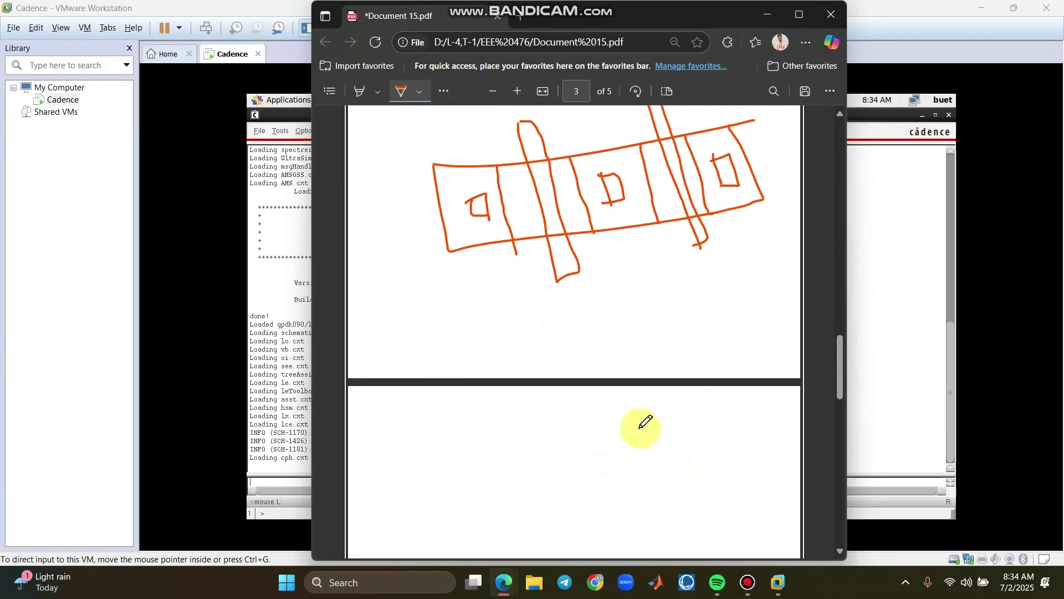
pyautogui.scroll(2, 638, 415)
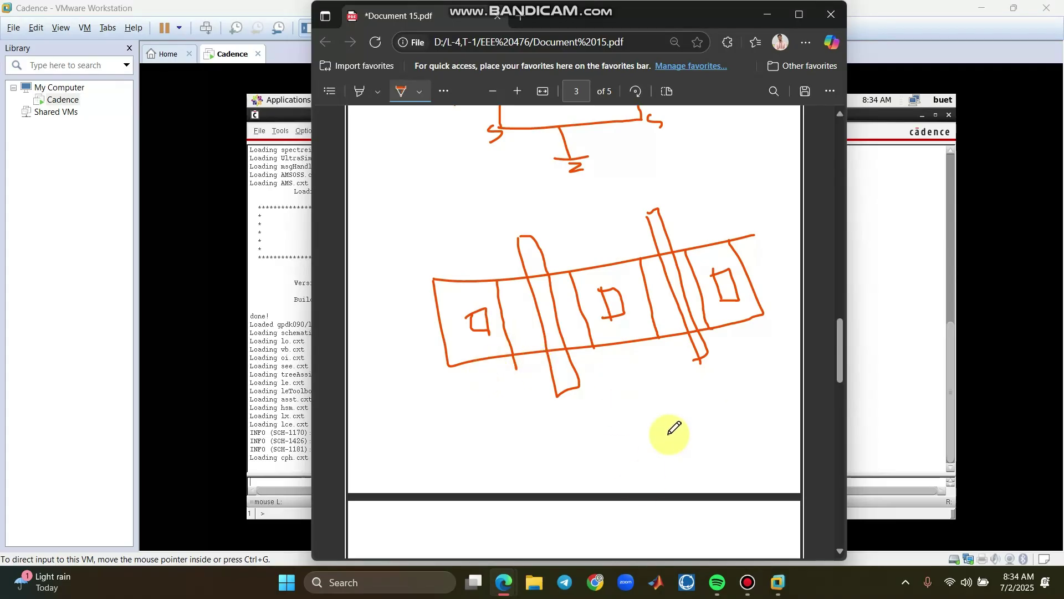
pyautogui.moveTo(481, 467); pyautogui.dragTo(759, 419)
pyautogui.moveTo(446, 473); pyautogui.dragTo(465, 467)
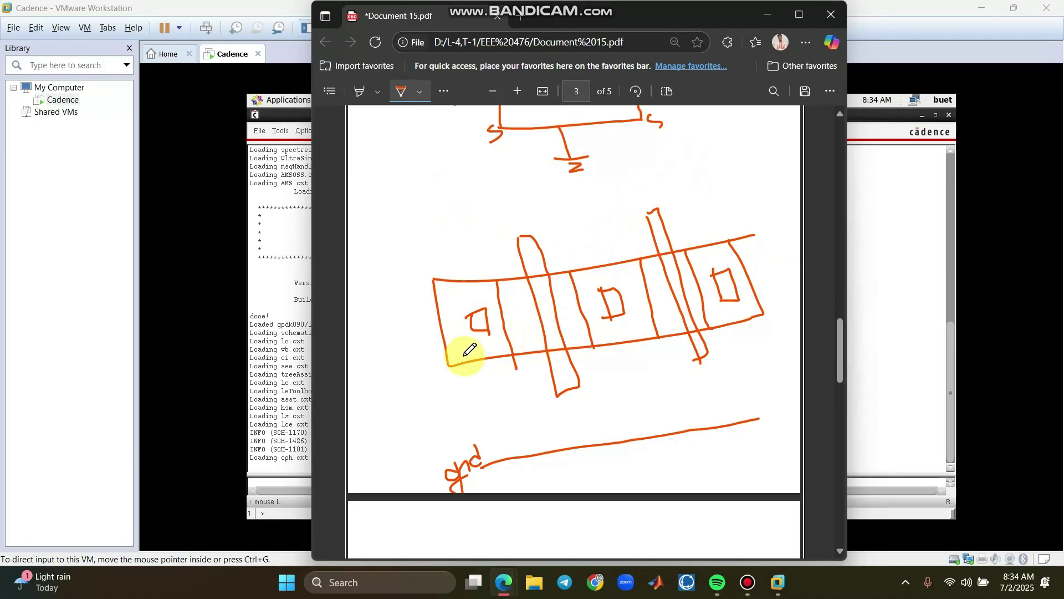
pyautogui.moveTo(481, 335); pyautogui.dragTo(521, 468)
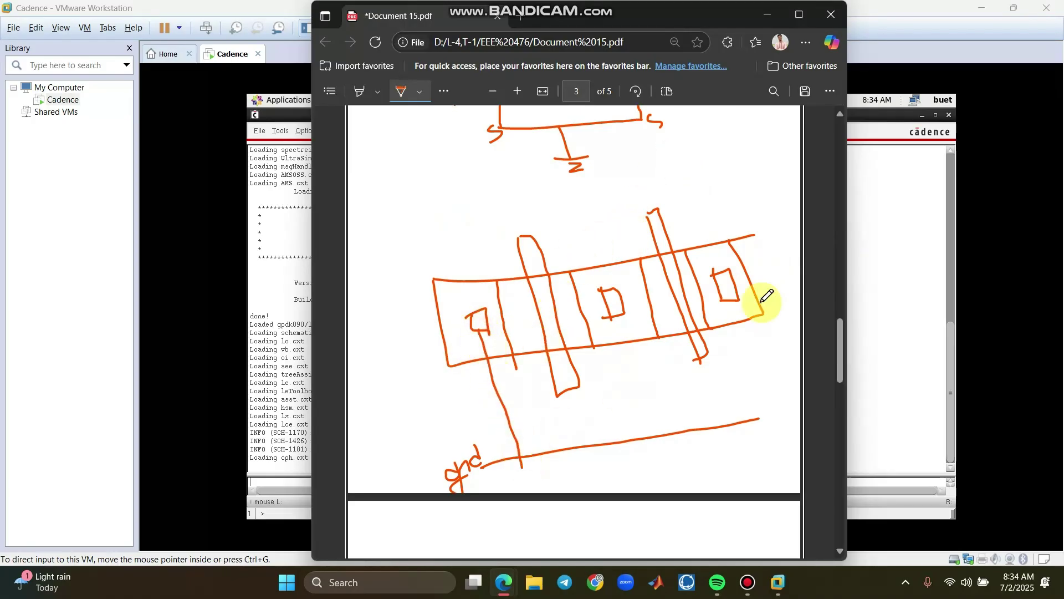
# - Connect the right contact of the parallel layout down to the gnd line and draw an upward arrow from the middle contact
pyautogui.moveTo(736, 301); pyautogui.dragTo(758, 417)
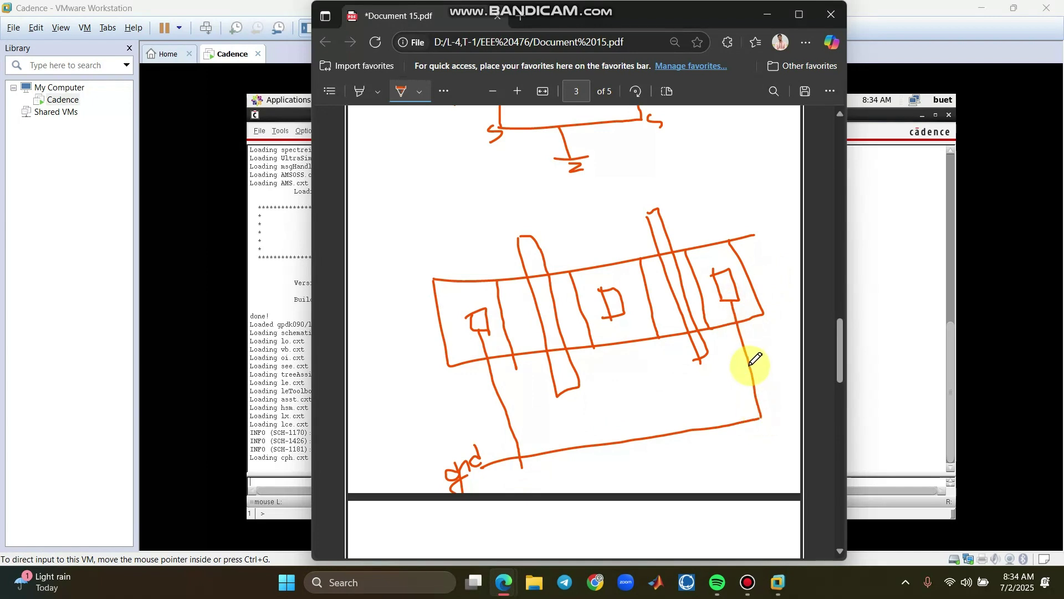
pyautogui.moveTo(610, 282); pyautogui.dragTo(590, 220)
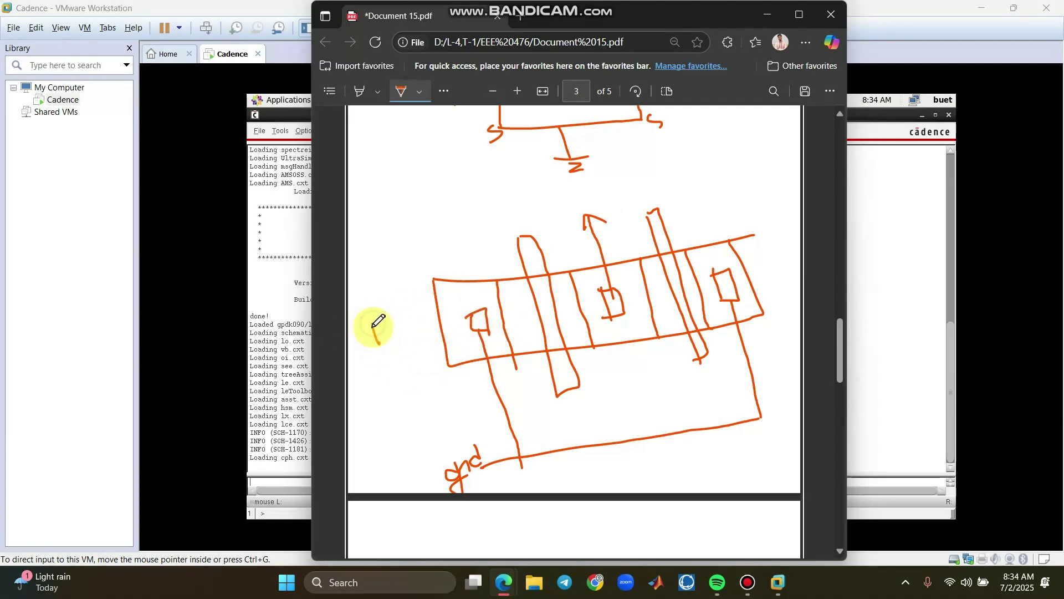
# - Handwrite S_A and S_B with arrows to the left and right contacts, label the middle contact D_A,B, and write C above its arrow
pyautogui.moveTo(388, 317)
pyautogui.mouseDown()
pyautogui.moveTo(468, 313)
pyautogui.moveTo(445, 329)
pyautogui.mouseUp()
pyautogui.moveTo(722, 259); pyautogui.dragTo(750, 172)
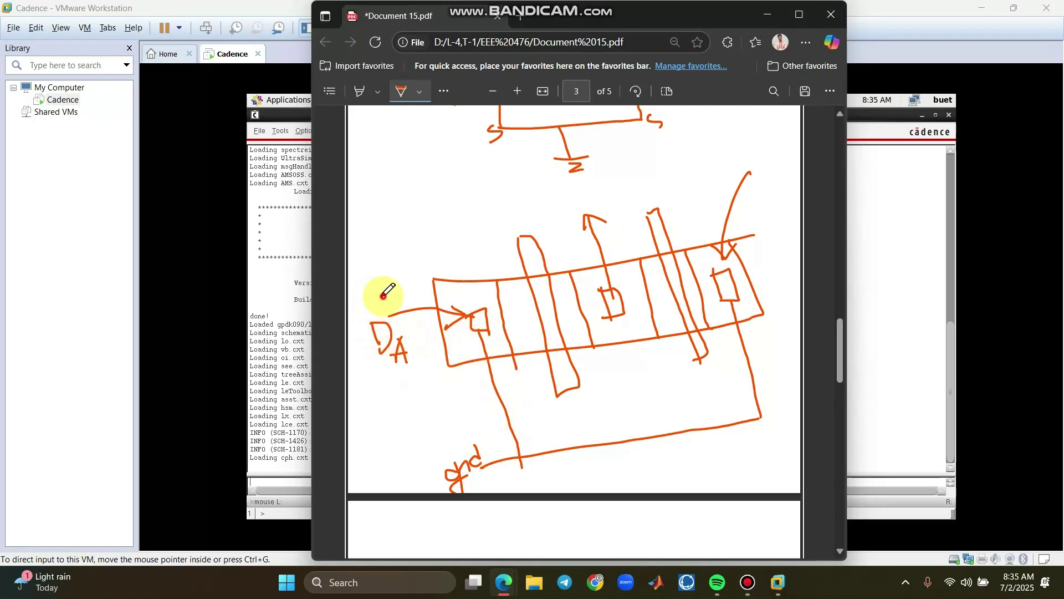
pyautogui.moveTo(763, 143)
pyautogui.mouseDown()
pyautogui.moveTo(751, 194)
pyautogui.moveTo(777, 197)
pyautogui.mouseUp()
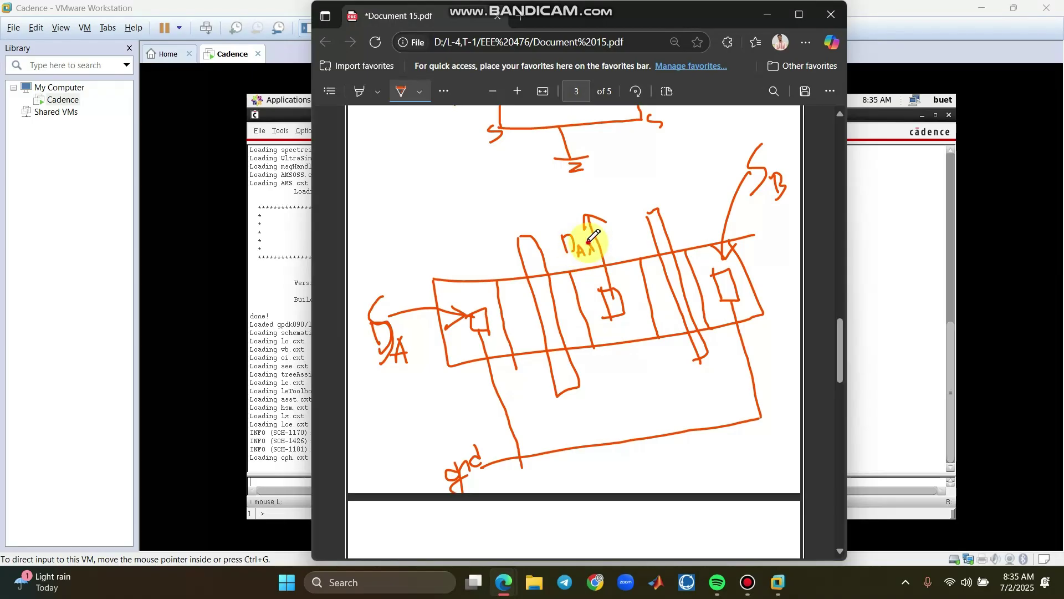
pyautogui.moveTo(598, 242); pyautogui.dragTo(598, 251)
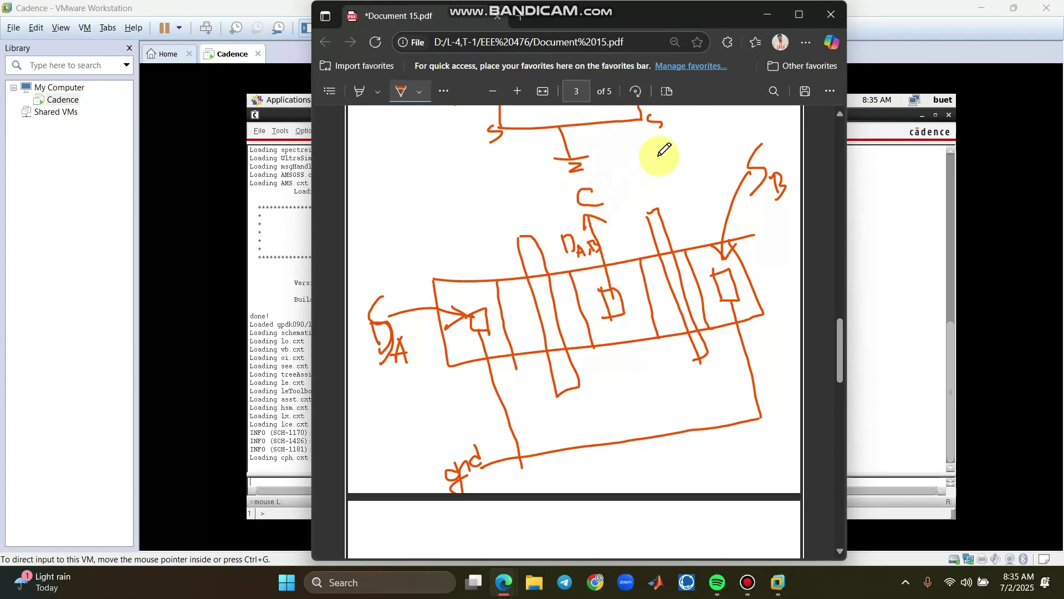
pyautogui.scroll(3, 604, 302)
pyautogui.scroll(-7, 602, 307)
pyautogui.scroll(20, 604, 305)
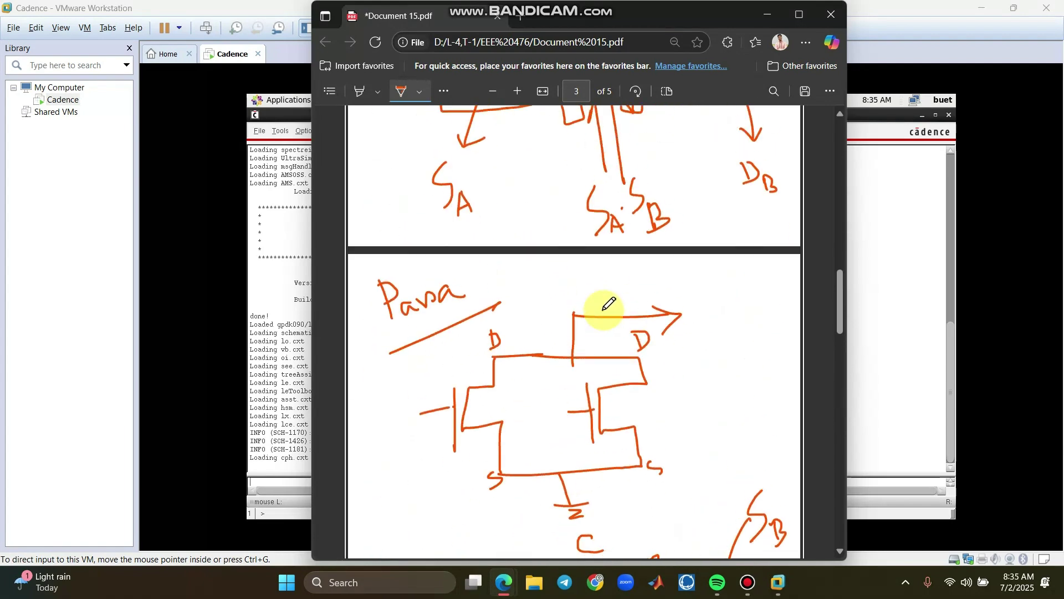
# - Switch to Cadence Virtuoso and open the schematic view of cell labtest in library zulib for editing
pyautogui.click(773, 20)
pyautogui.click(260, 131)
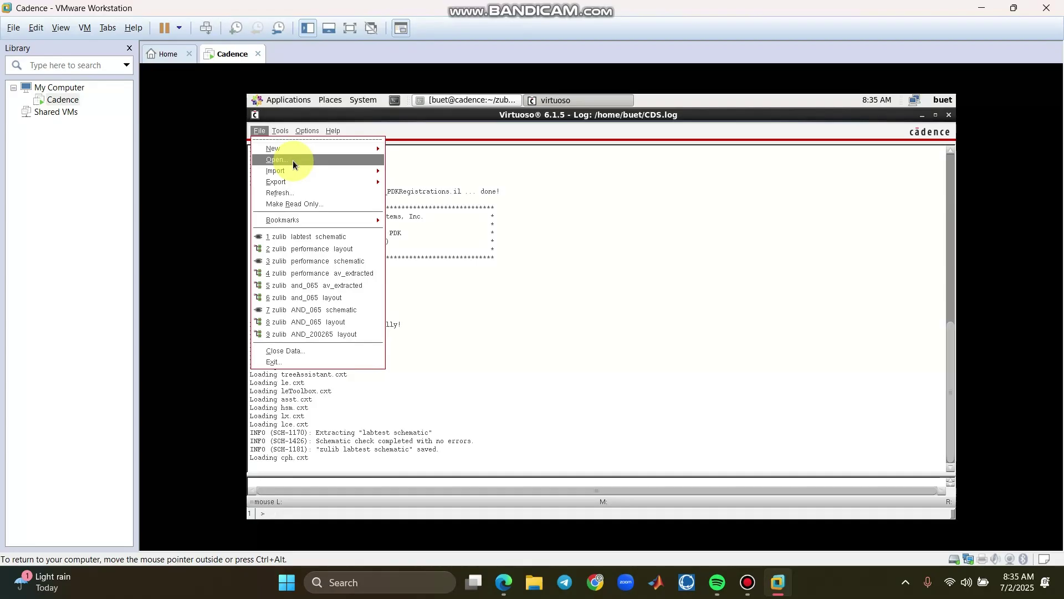
pyautogui.click(292, 161)
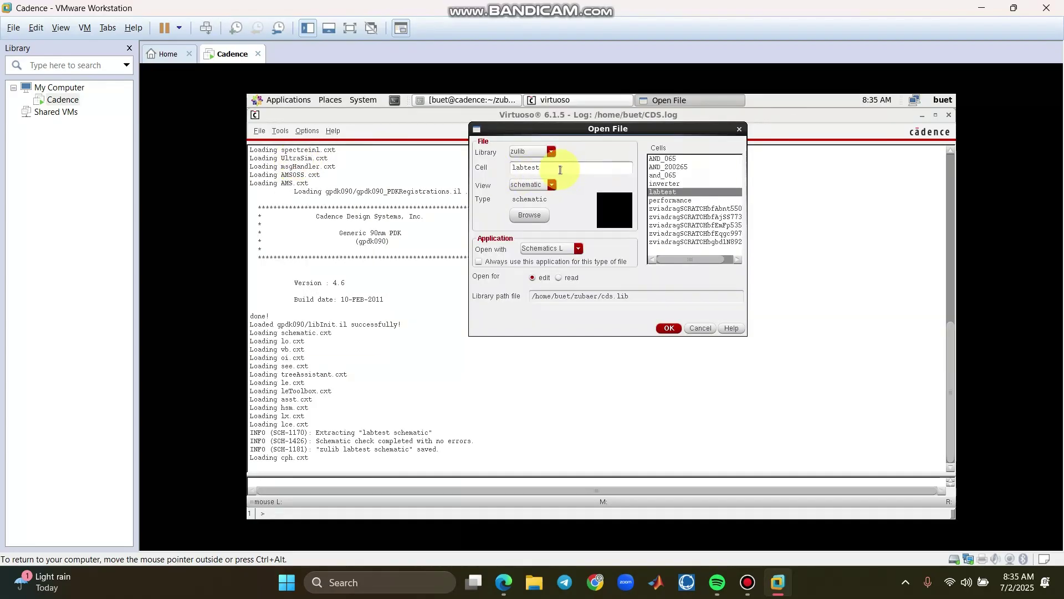
pyautogui.click(669, 328)
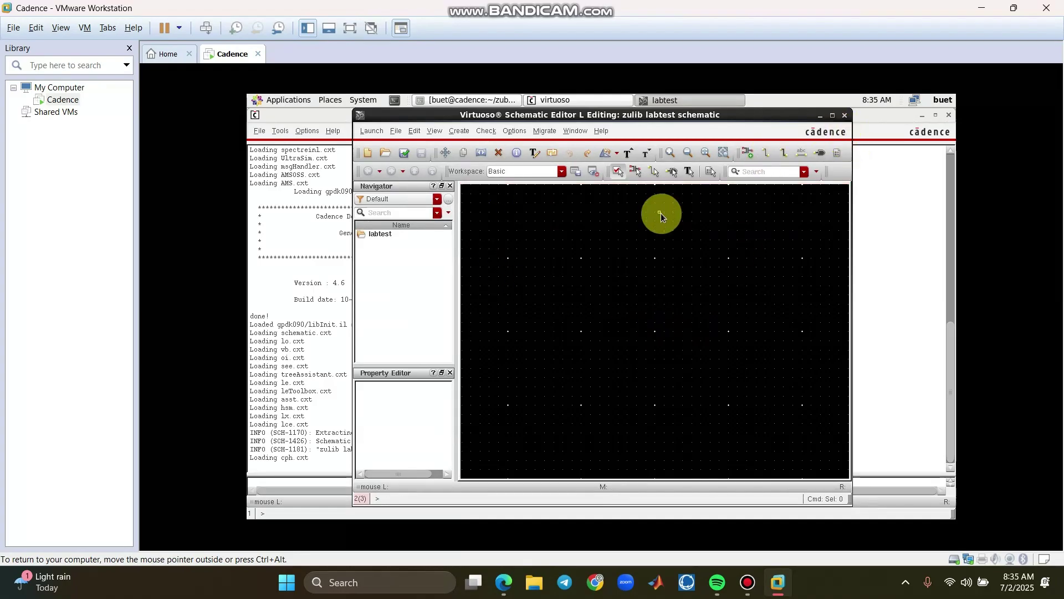
# - Show the virtual machine in full screen and maximize the schematic editor window
pyautogui.hotkey('ctrl', 'alt', 'Return')
pyautogui.press('p')
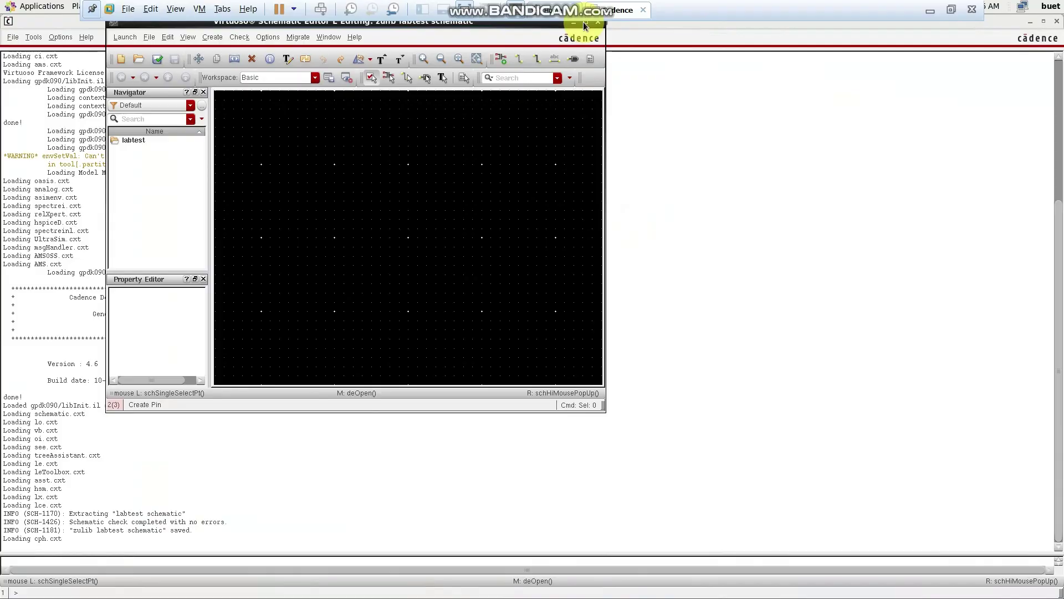
pyautogui.click(586, 22)
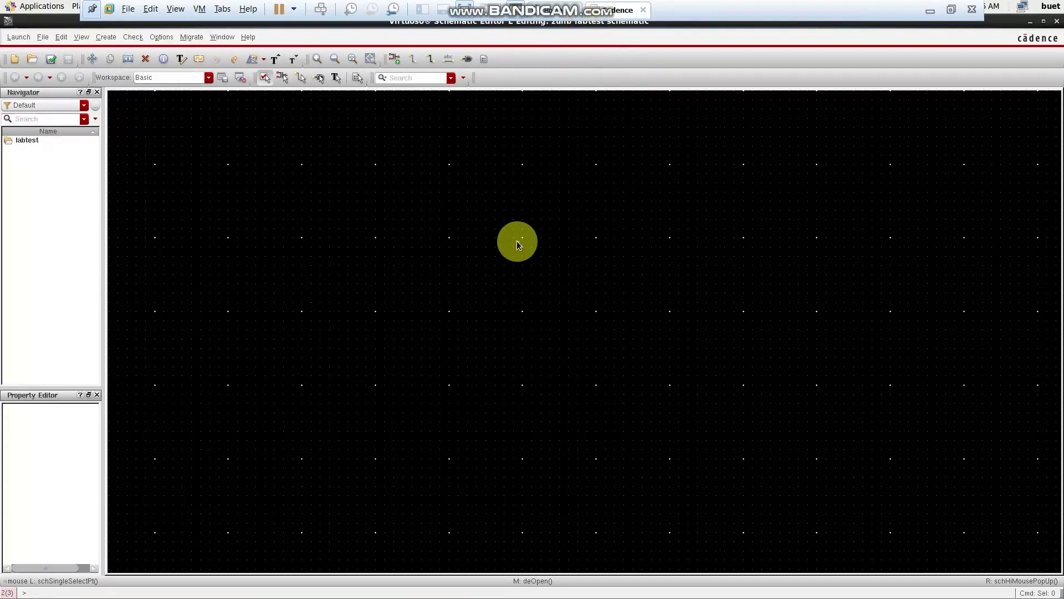
# - Start adding an instance and choose the symbol view of cell pmos1v from library gpdk090
pyautogui.press('i')
pyautogui.click(410, 53)
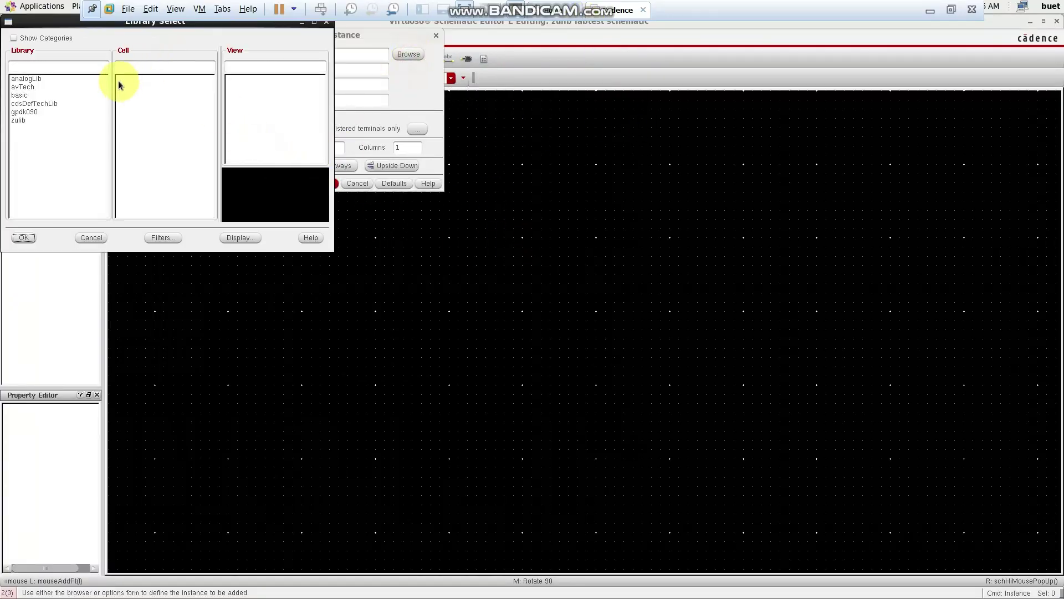
pyautogui.click(34, 112)
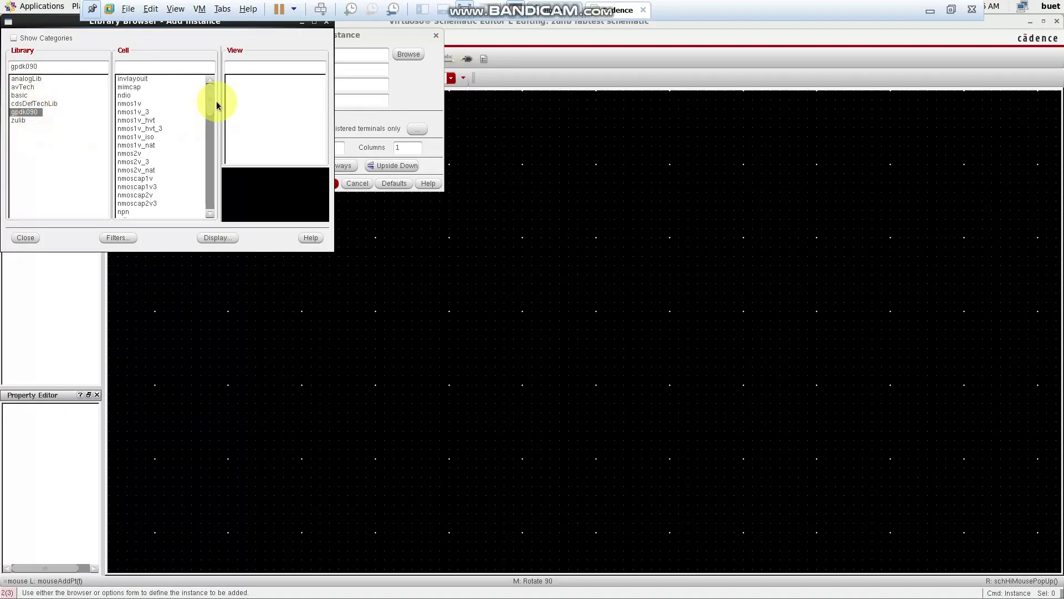
pyautogui.click(146, 67)
pyautogui.write('pmos1')
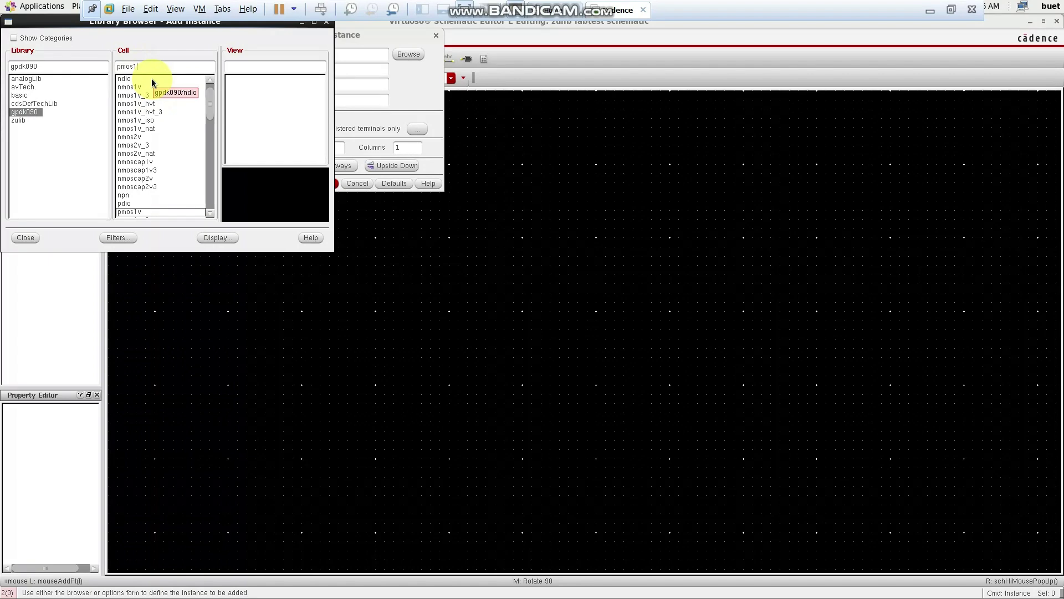
pyautogui.click(129, 212)
pyautogui.click(249, 131)
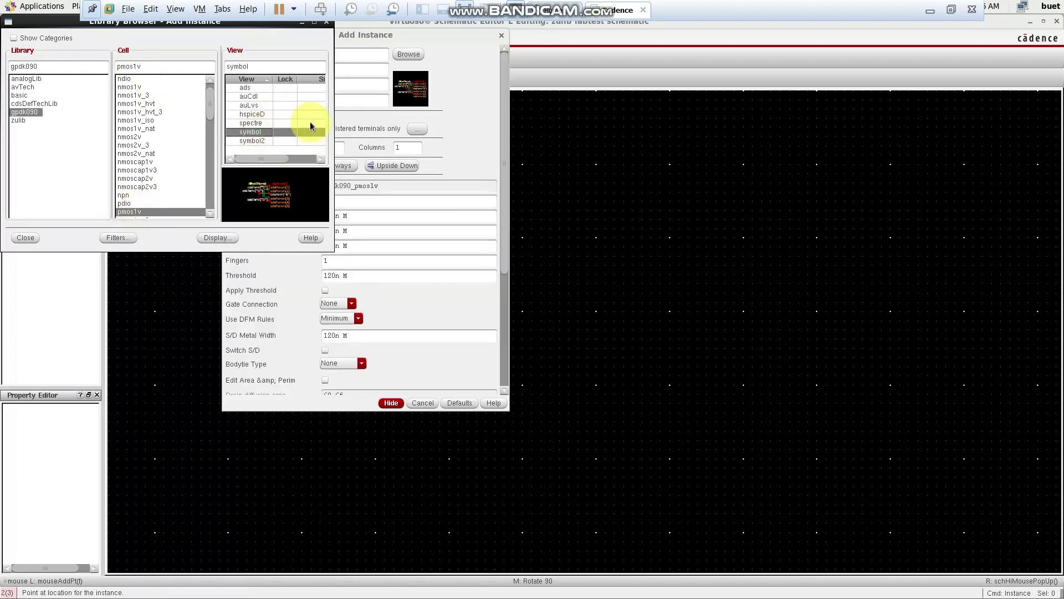
# - Set the pmos1v total width to 240n and place three transistors, two stacked vertically and one to their right
pyautogui.click(451, 90)
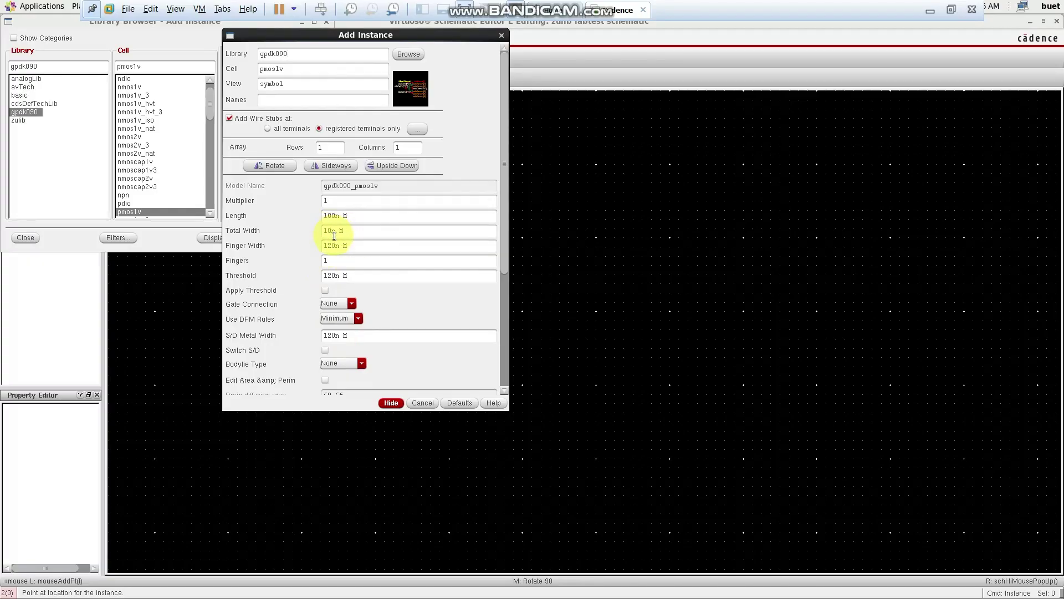
pyautogui.click(392, 404)
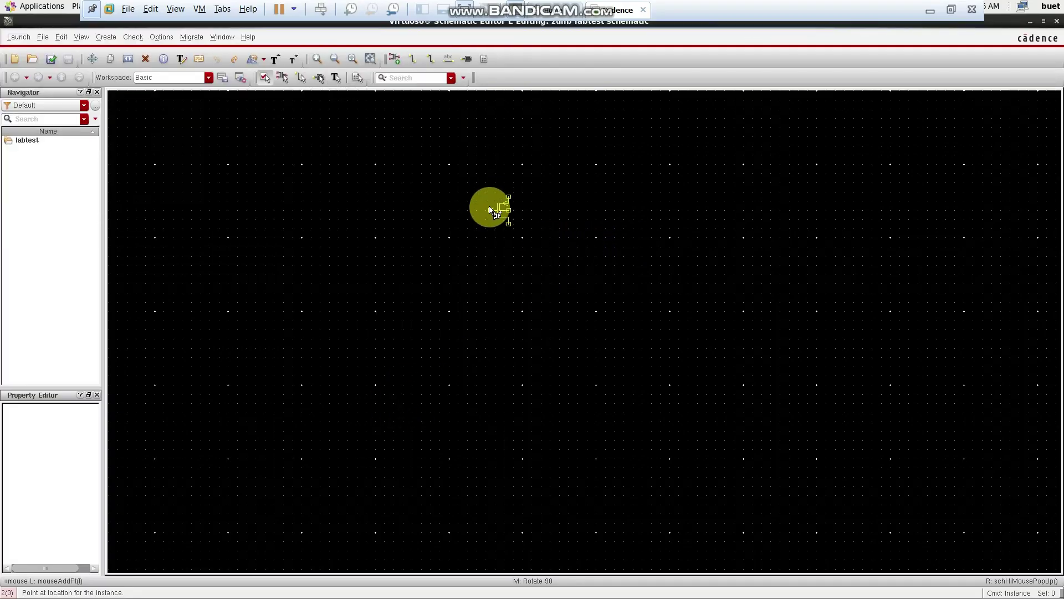
pyautogui.click(488, 215)
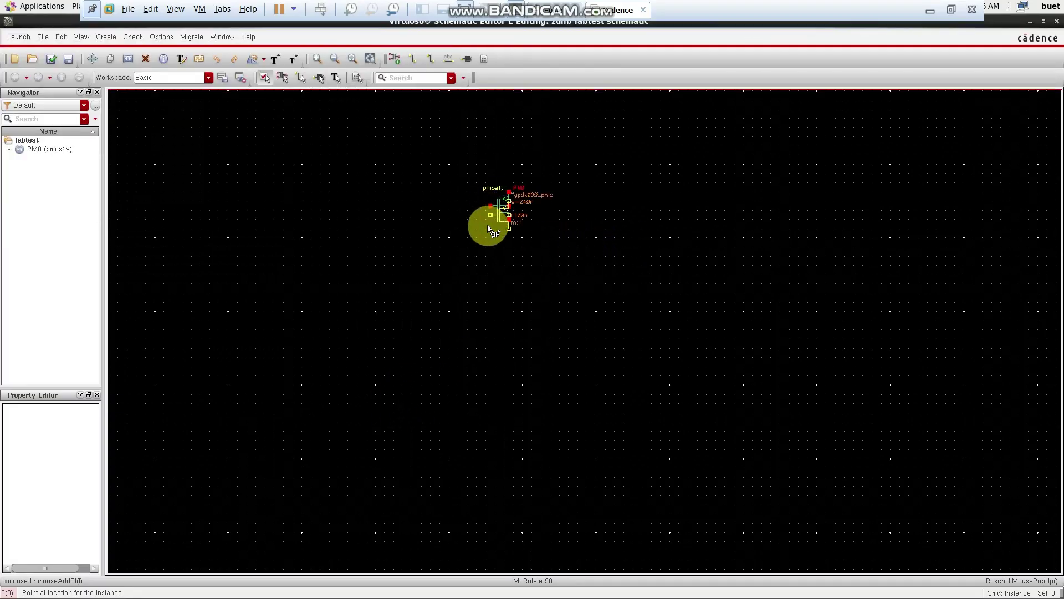
pyautogui.click(489, 290)
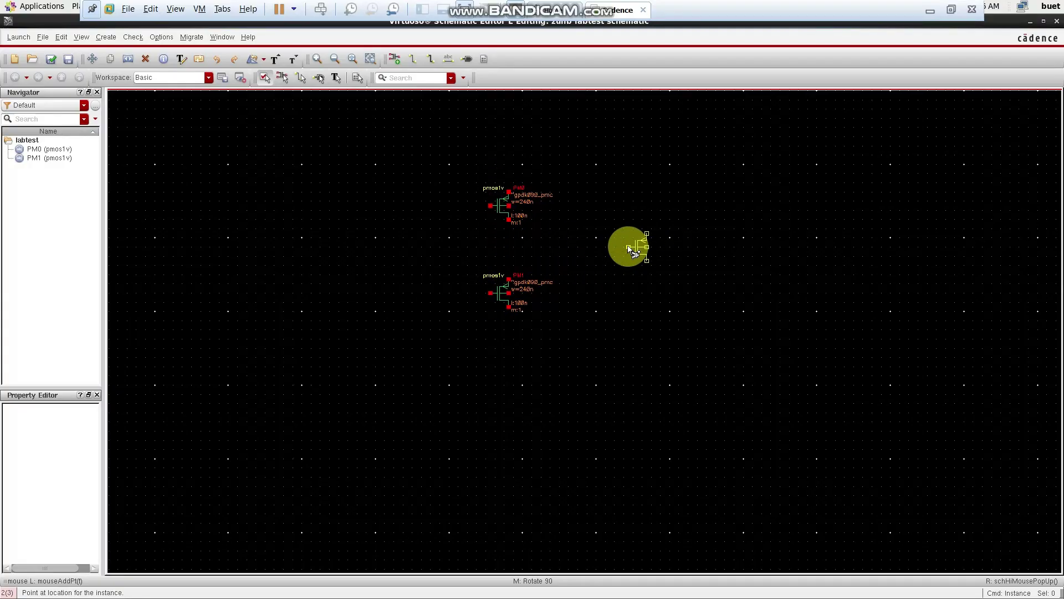
pyautogui.click(629, 248)
pyautogui.press('Escape')
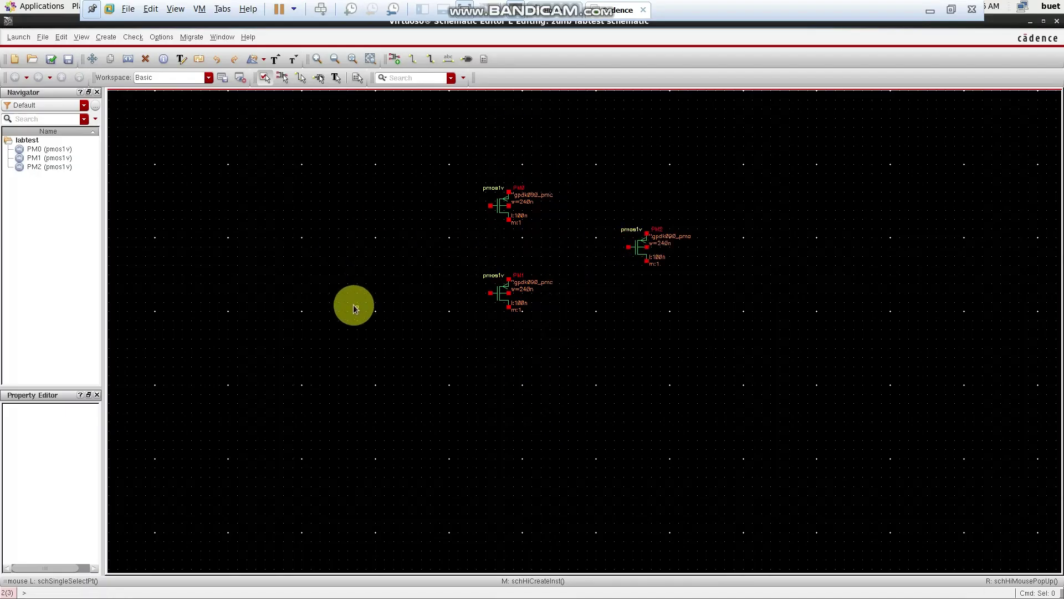
# - Set up a new instance of cell nmos1v with a total width of 240n
pyautogui.press('i')
pyautogui.click(265, 70)
pyautogui.press('BackSpace')
pyautogui.write('nmos1v')
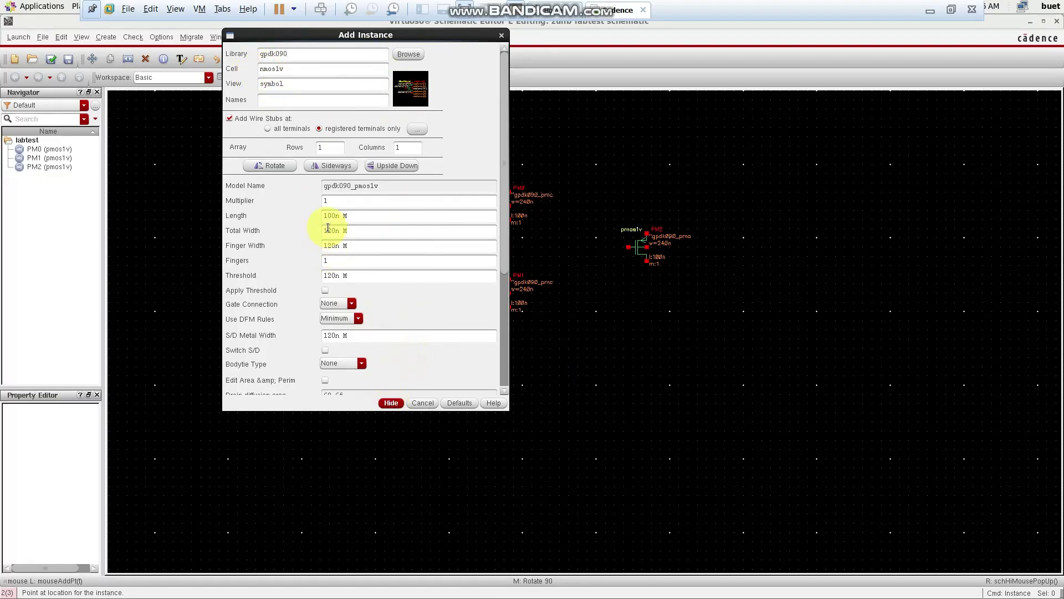
pyautogui.moveTo(329, 230)
pyautogui.mouseDown()
pyautogui.moveTo(340, 236)
pyautogui.moveTo(331, 230)
pyautogui.mouseUp()
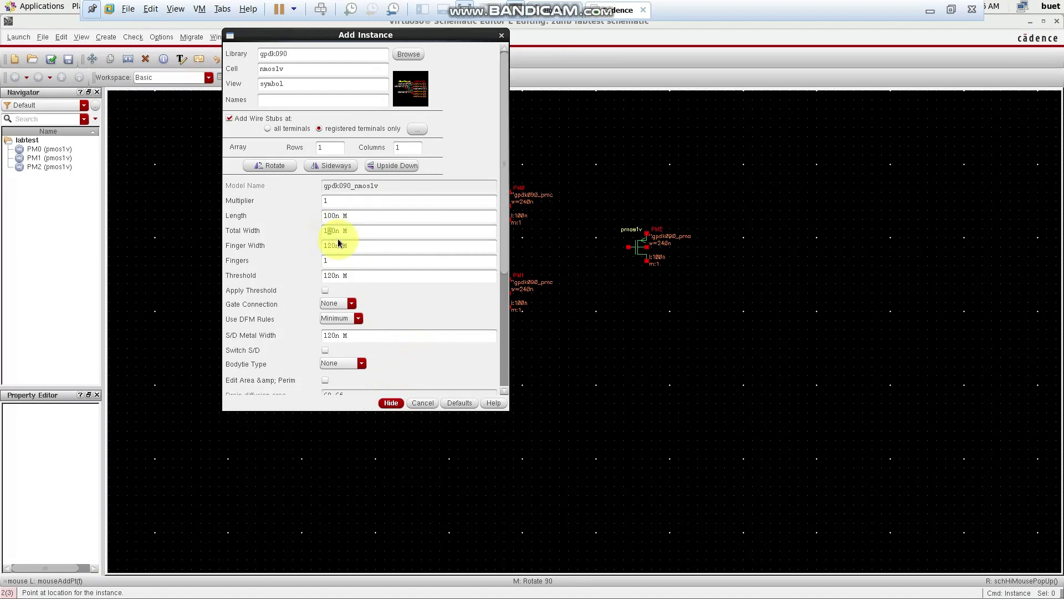
pyautogui.press('BackSpace')
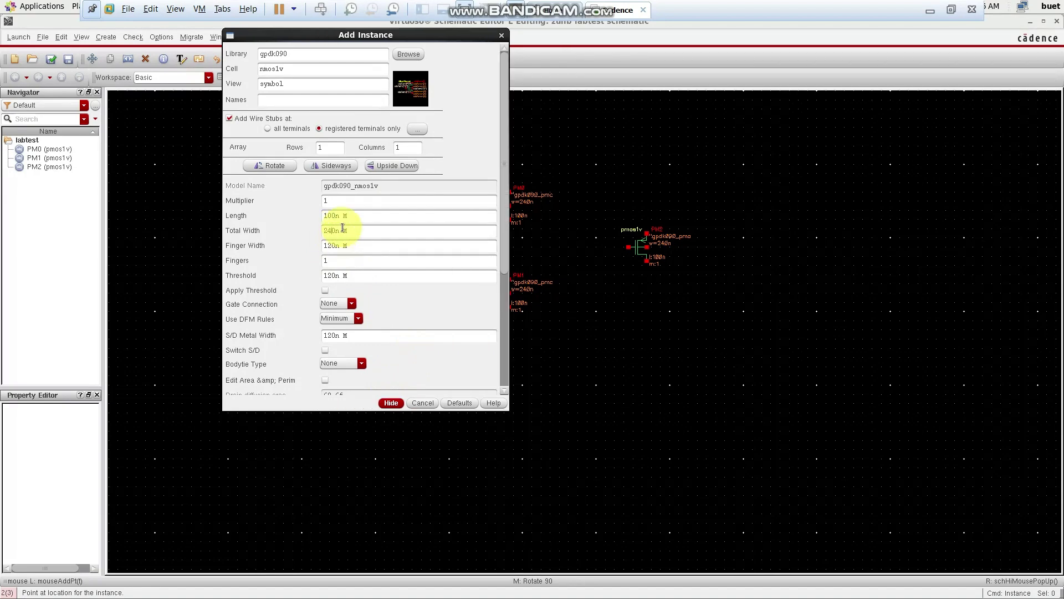
pyautogui.click(390, 403)
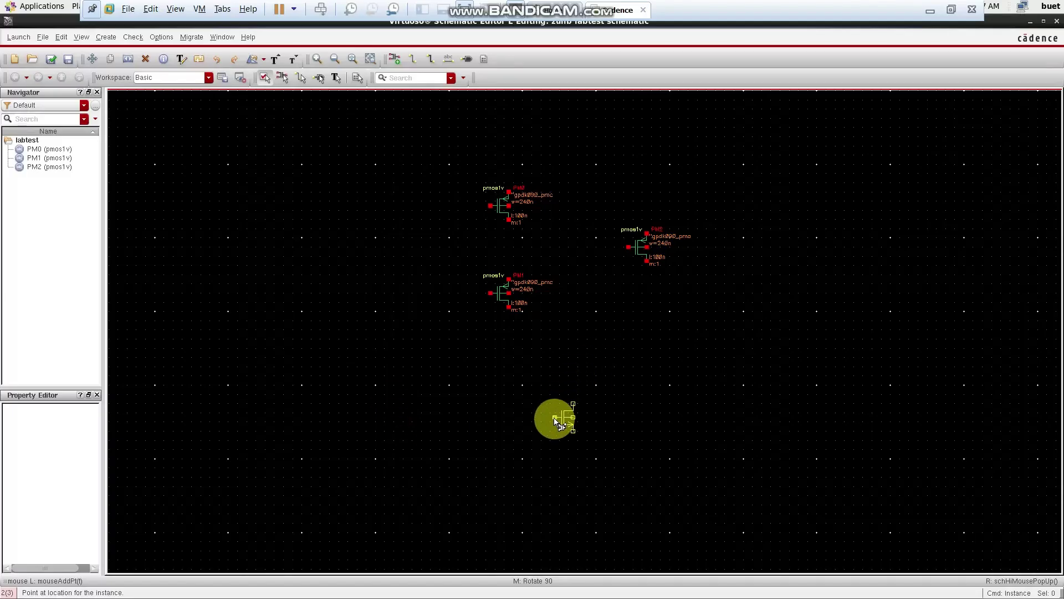
# - Place three nmos1v transistors below the pmos1v devices, one on top and two side by side beneath it
pyautogui.click(565, 384)
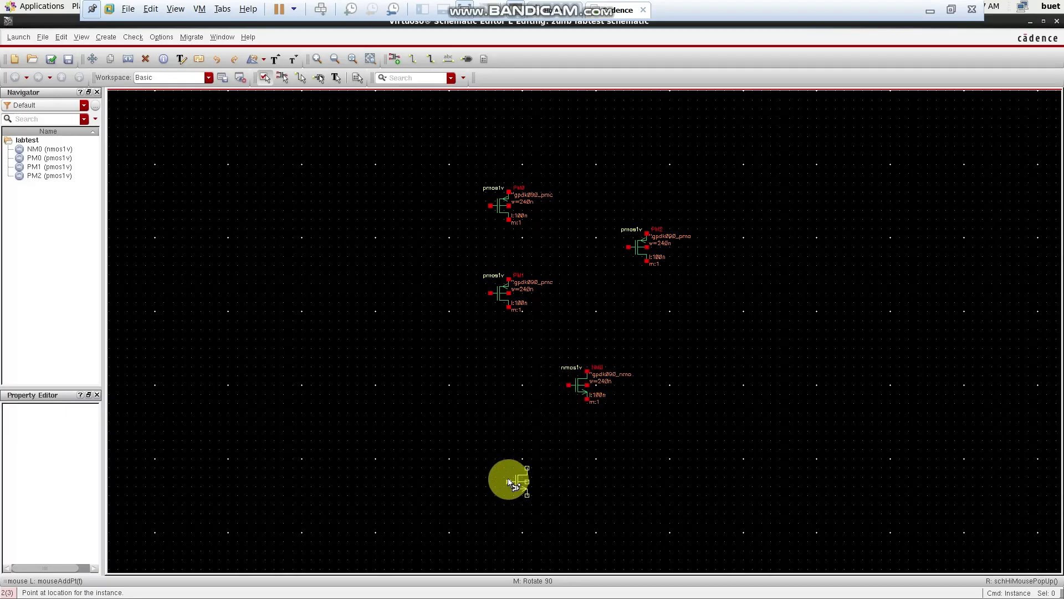
pyautogui.click(503, 477)
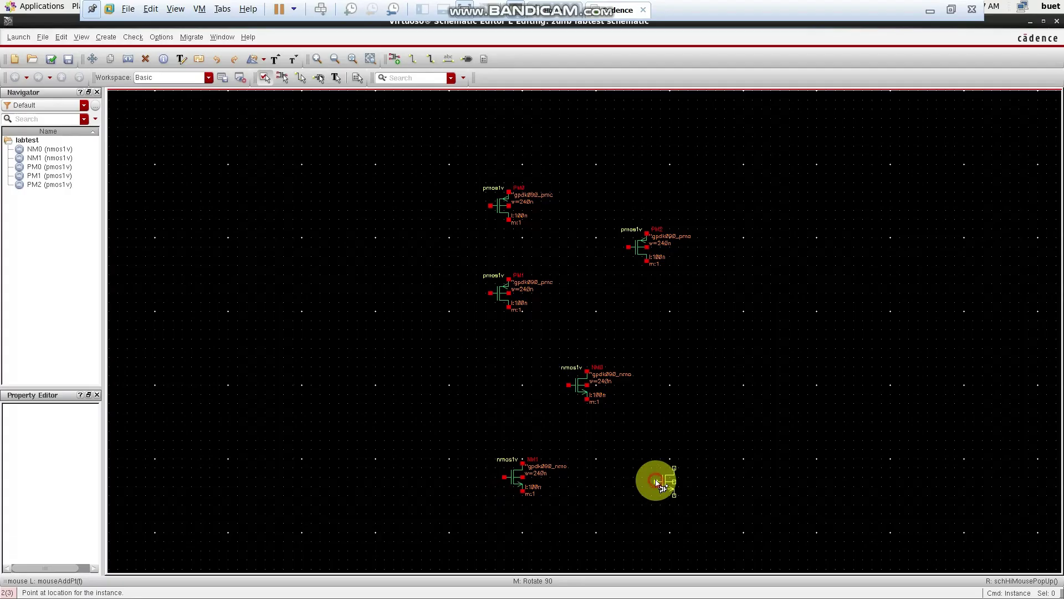
pyautogui.click(656, 481)
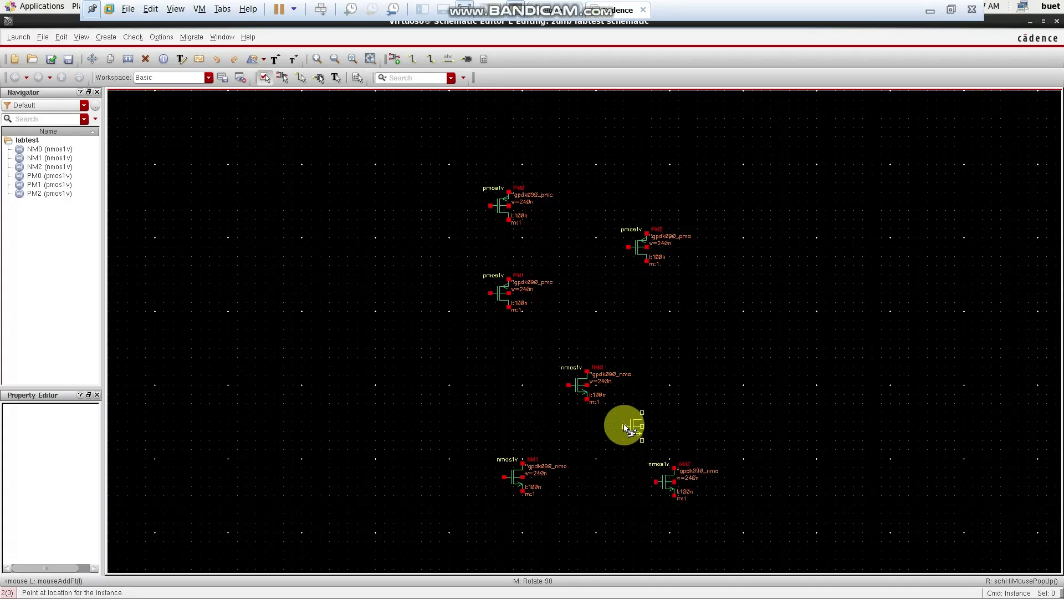
# - Wire the two stacked pmos1v transistors in series and join the upper one's source to the right pmos1v's source
pyautogui.press('w')
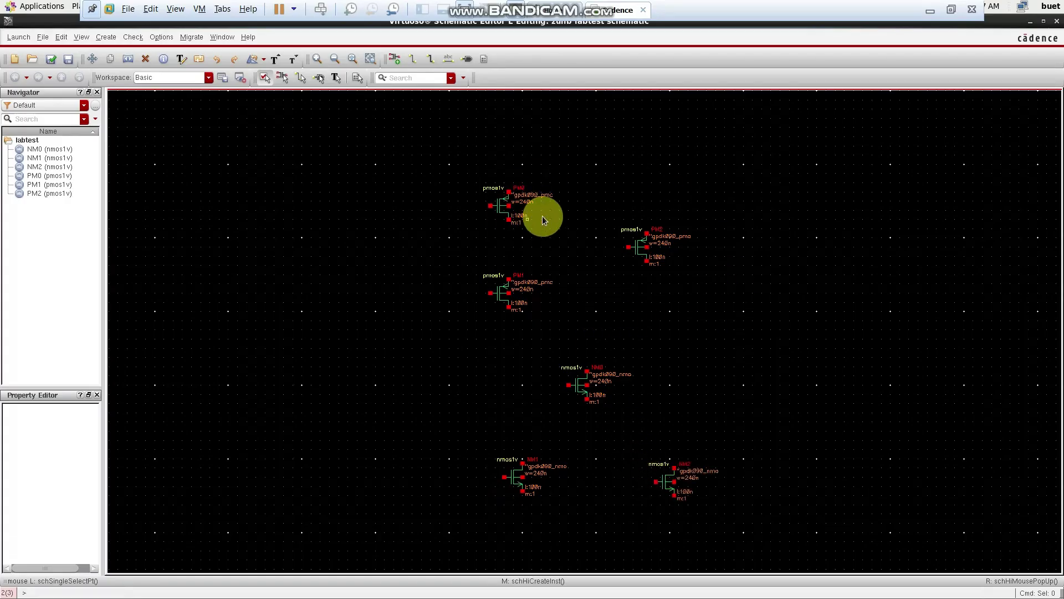
pyautogui.click(509, 219)
pyautogui.click(509, 278)
pyautogui.click(509, 192)
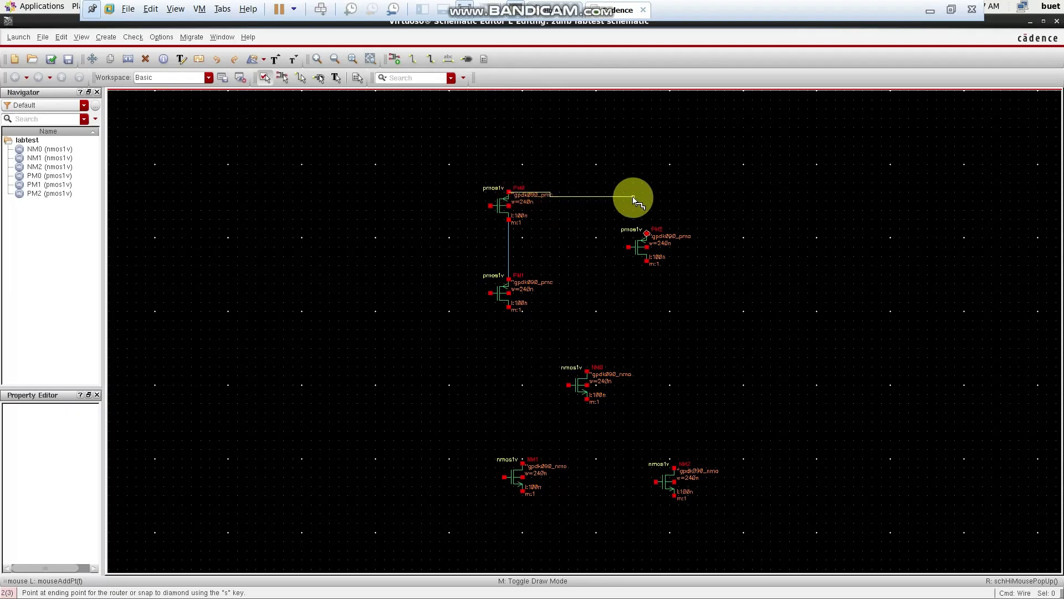
pyautogui.click(646, 233)
# - Join the drains of the lower left and right pmos1v transistors, and wire the upper left one's body terminal to the source net
pyautogui.click(508, 307)
pyautogui.click(647, 261)
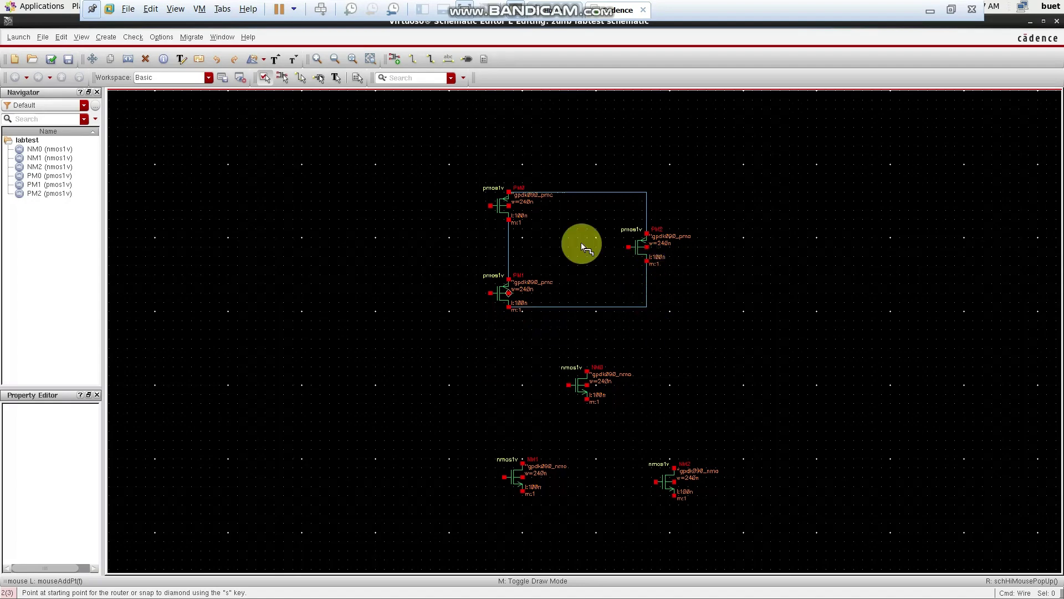
pyautogui.click(512, 209)
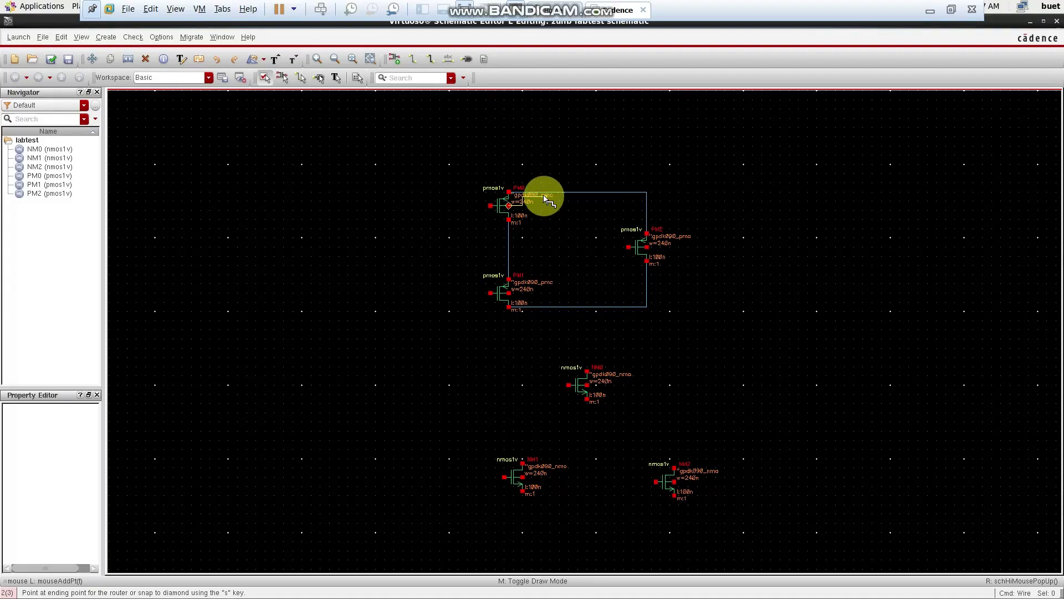
pyautogui.click(546, 192)
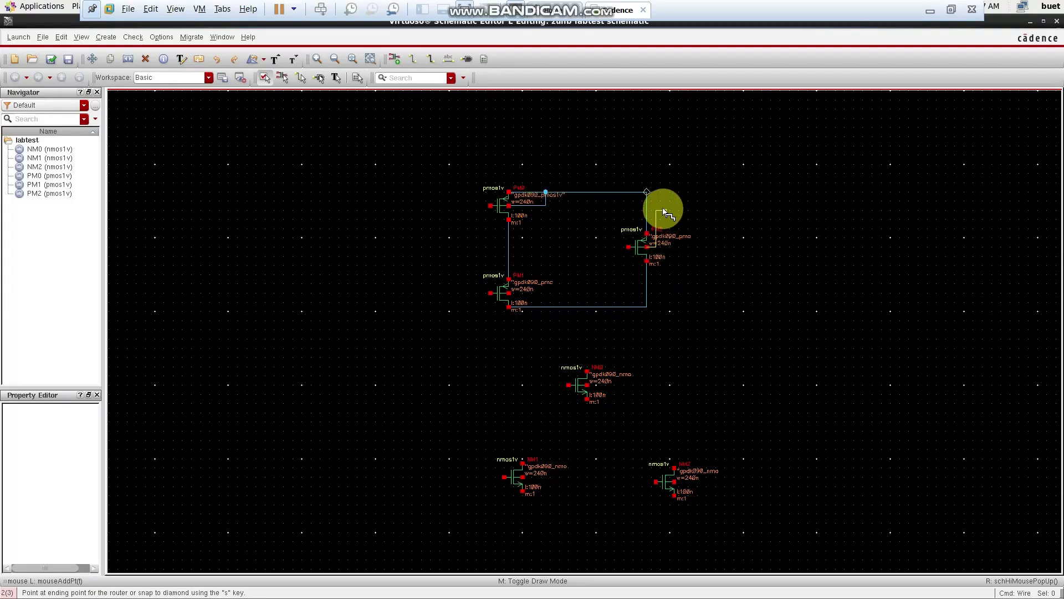
# - Delete the short wire stub at the body terminal of the right pmos1v transistor and restart the wire command
pyautogui.press('Escape')
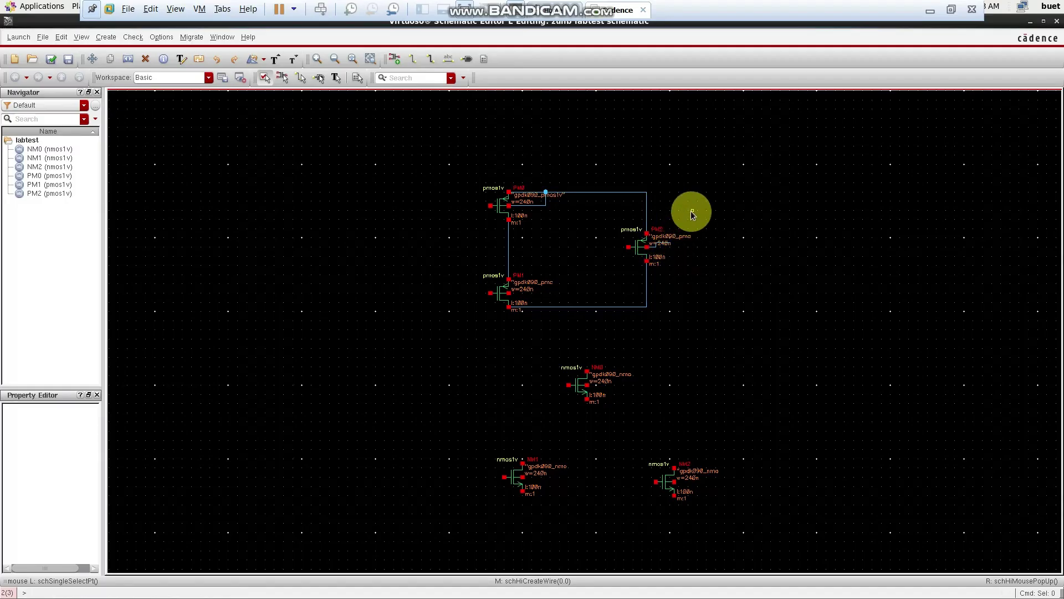
pyautogui.click(659, 251)
pyautogui.press('Delete')
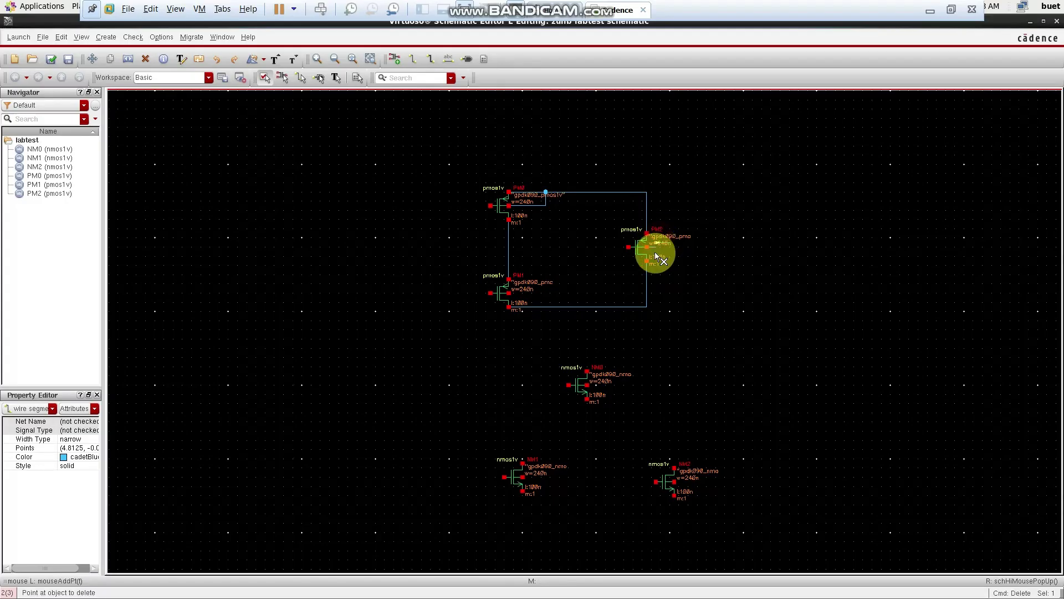
pyautogui.click(663, 254)
pyautogui.press('w')
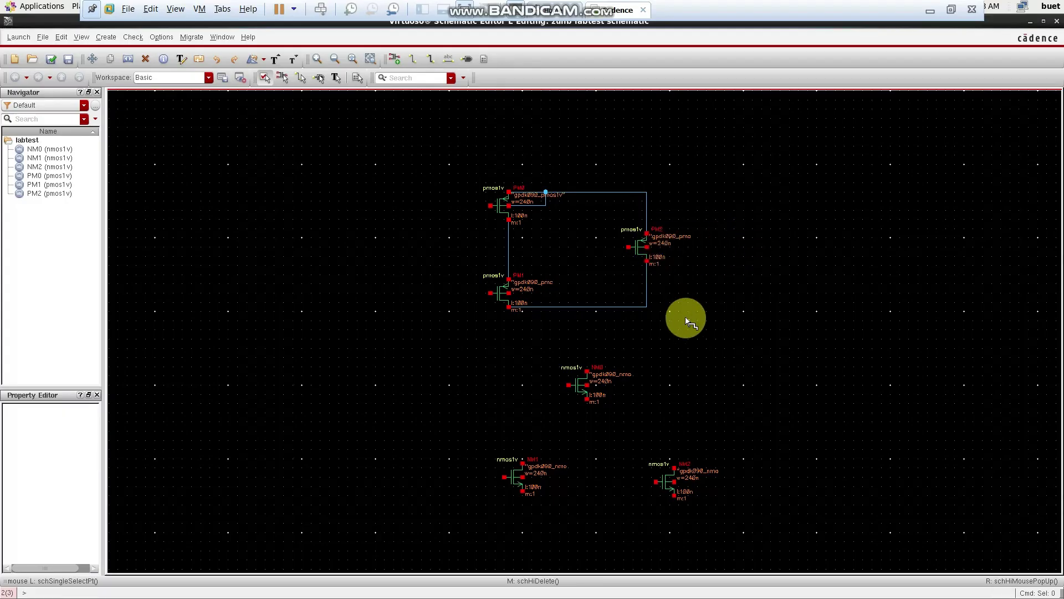
# - Wire the right and lower left pmos1v body terminals to the source net, and connect the top nmos1v's drain to the shared pmos1v drain wire
pyautogui.click(646, 247)
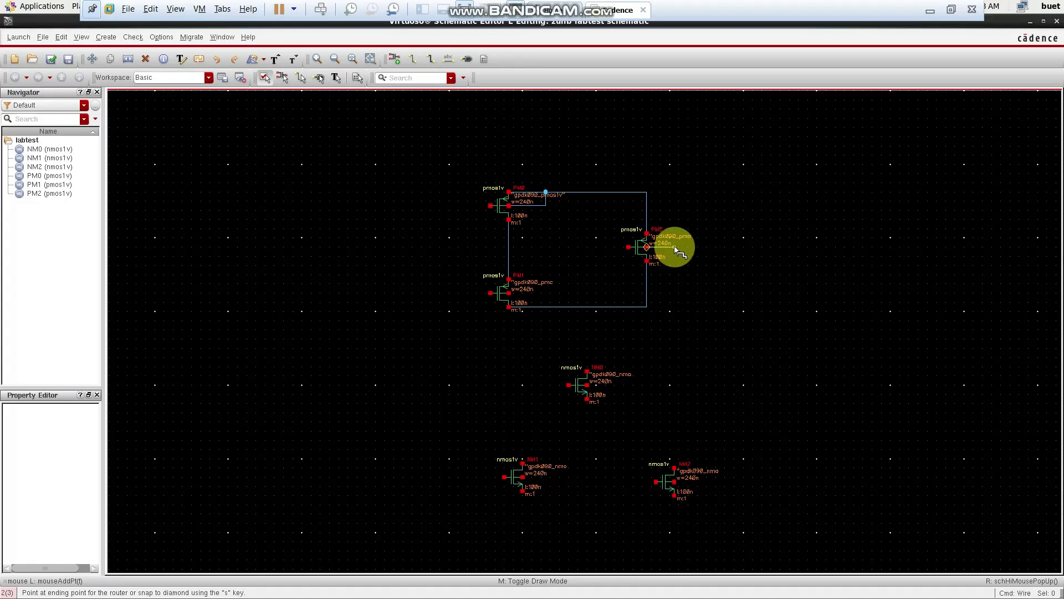
pyautogui.click(663, 192)
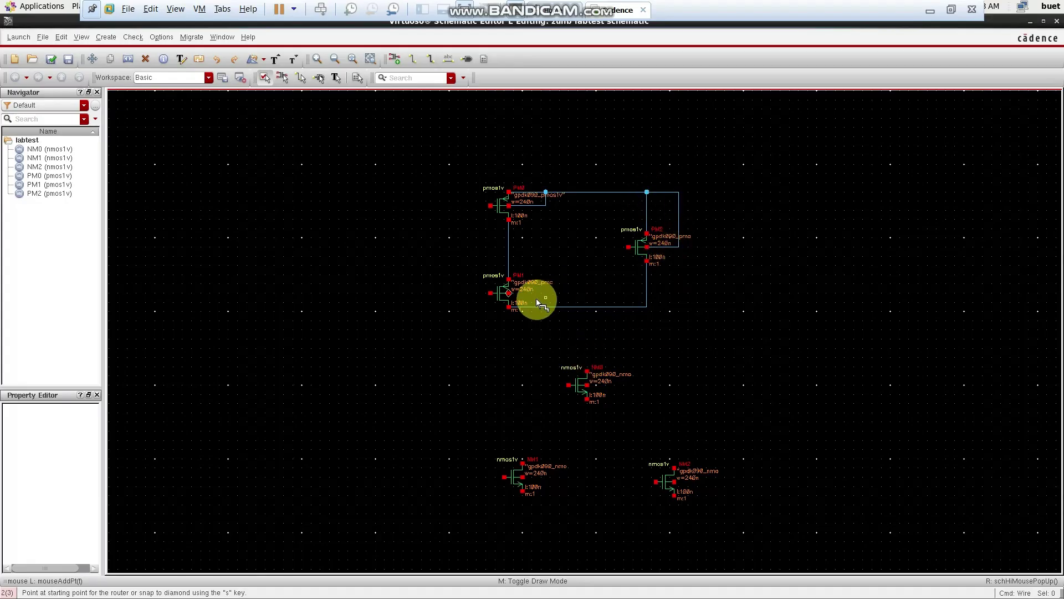
pyautogui.click(507, 293)
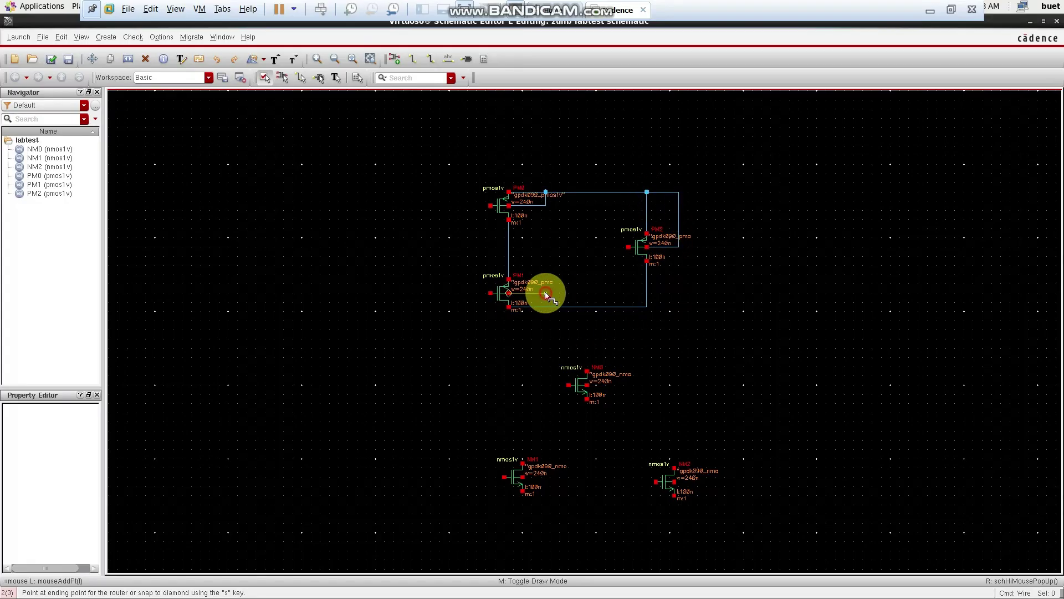
pyautogui.click(546, 204)
pyautogui.click(587, 370)
pyautogui.click(587, 306)
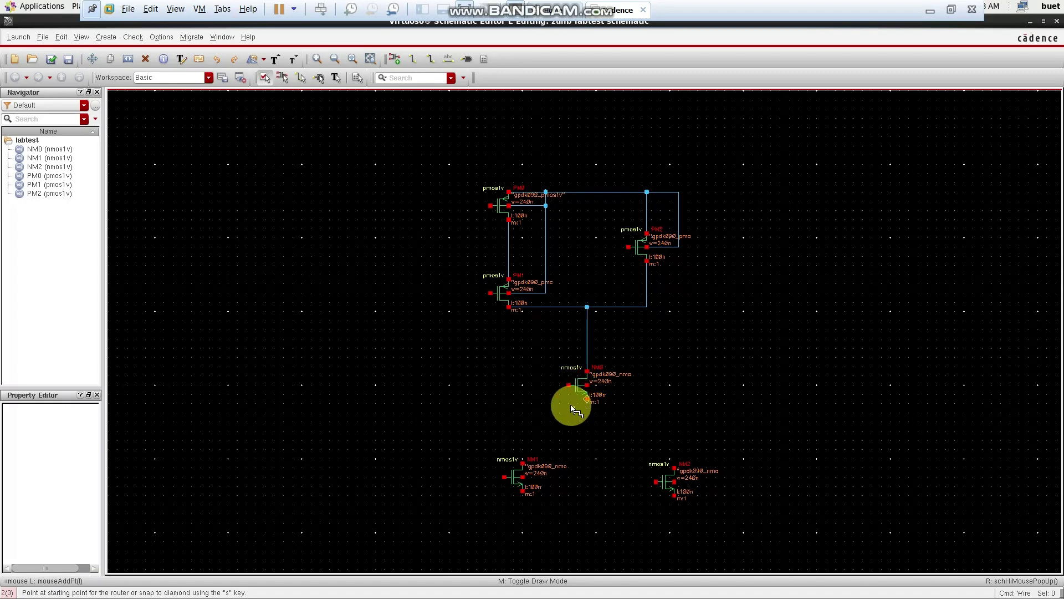
# - Wire the two lower nmos1v transistors in parallel, drain to drain and source to source, and tie both body terminals to their source wire
pyautogui.click(522, 460)
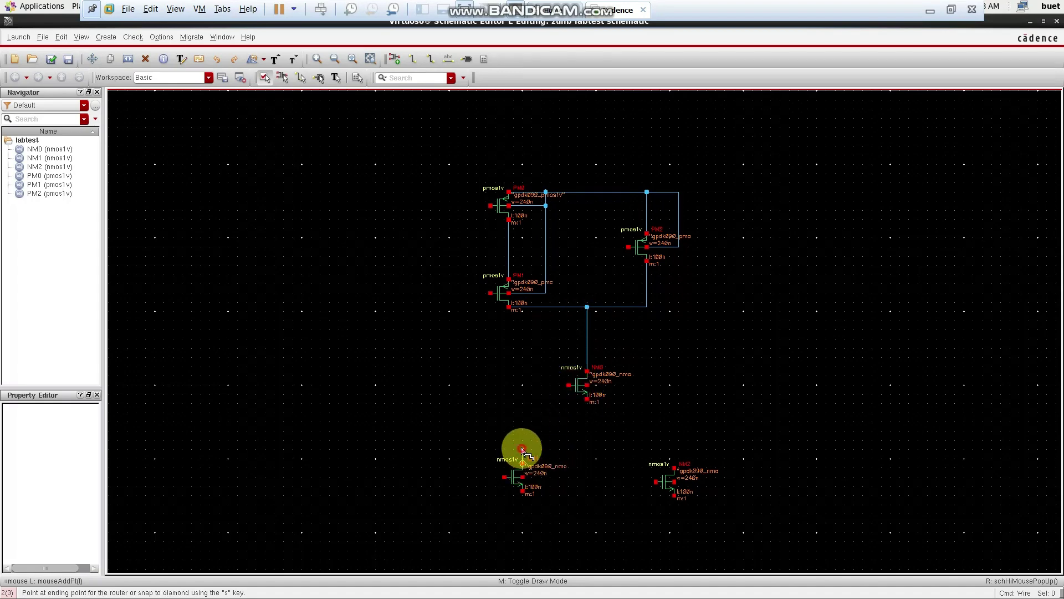
pyautogui.click(674, 465)
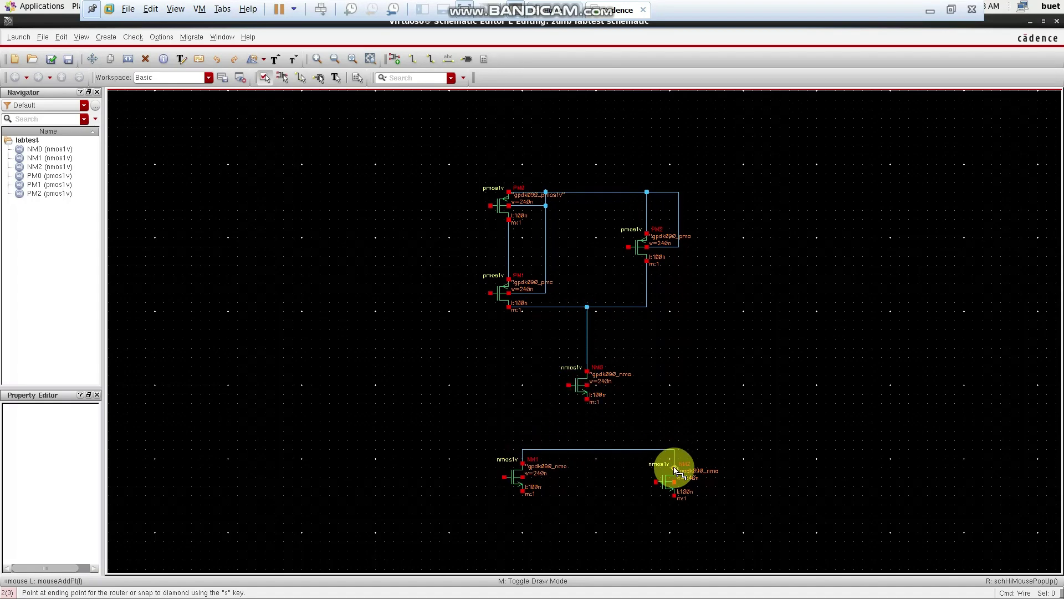
pyautogui.click(522, 491)
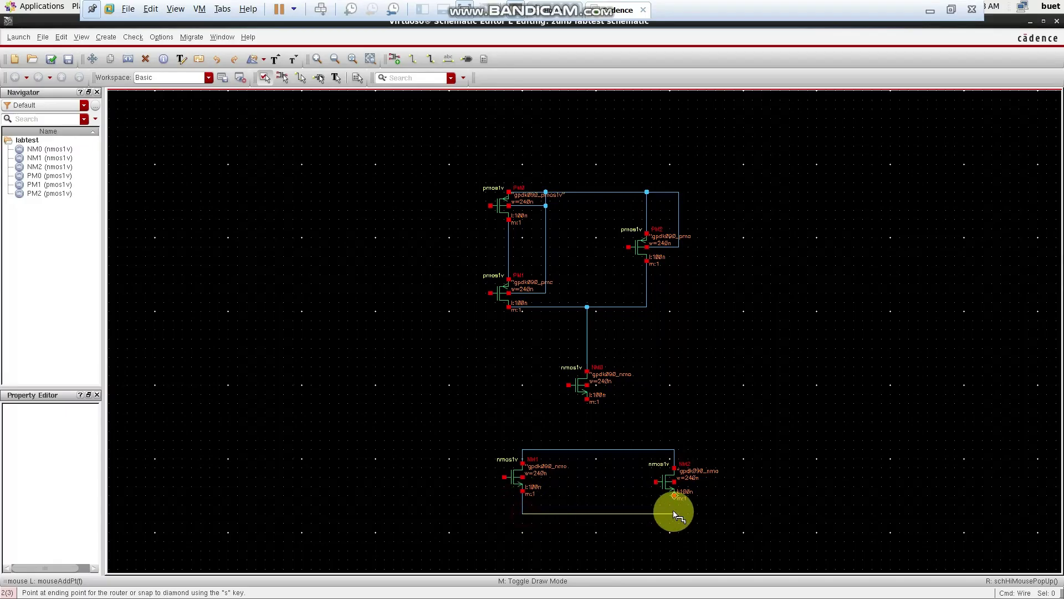
pyautogui.click(674, 495)
pyautogui.click(523, 477)
pyautogui.click(549, 513)
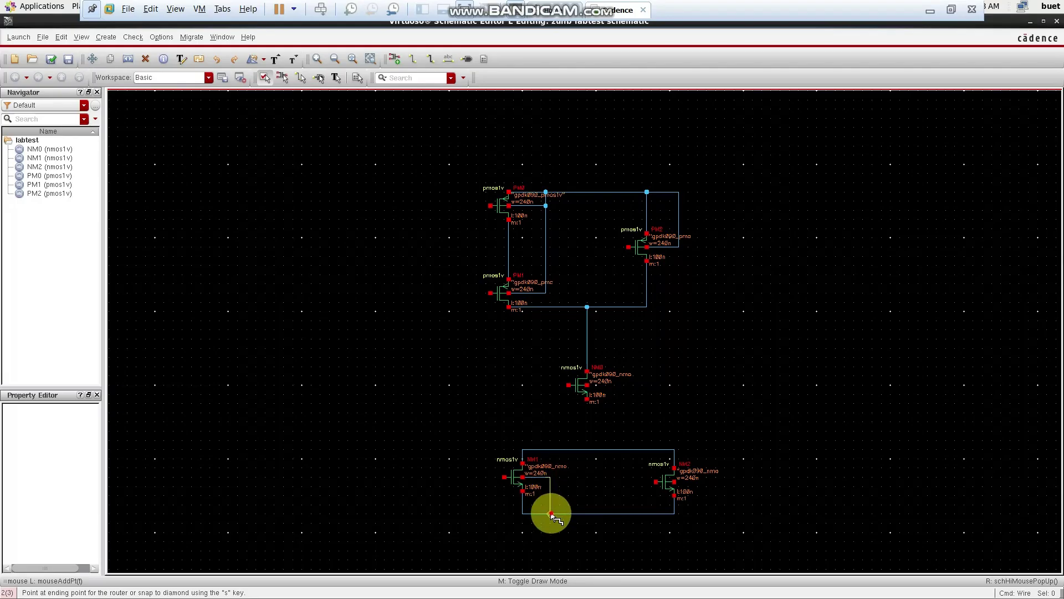
pyautogui.click(676, 482)
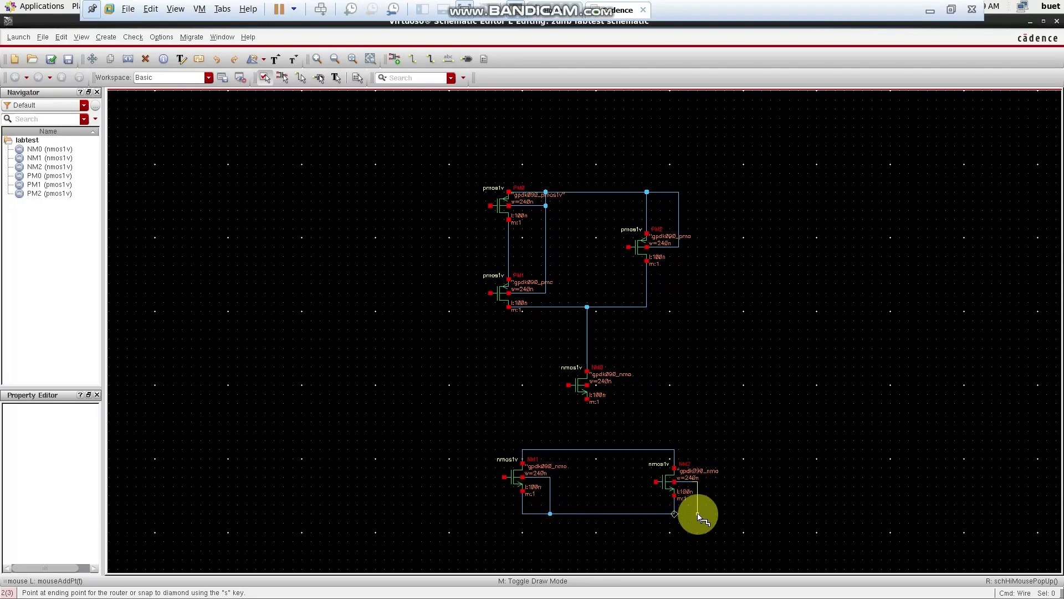
pyautogui.click(676, 512)
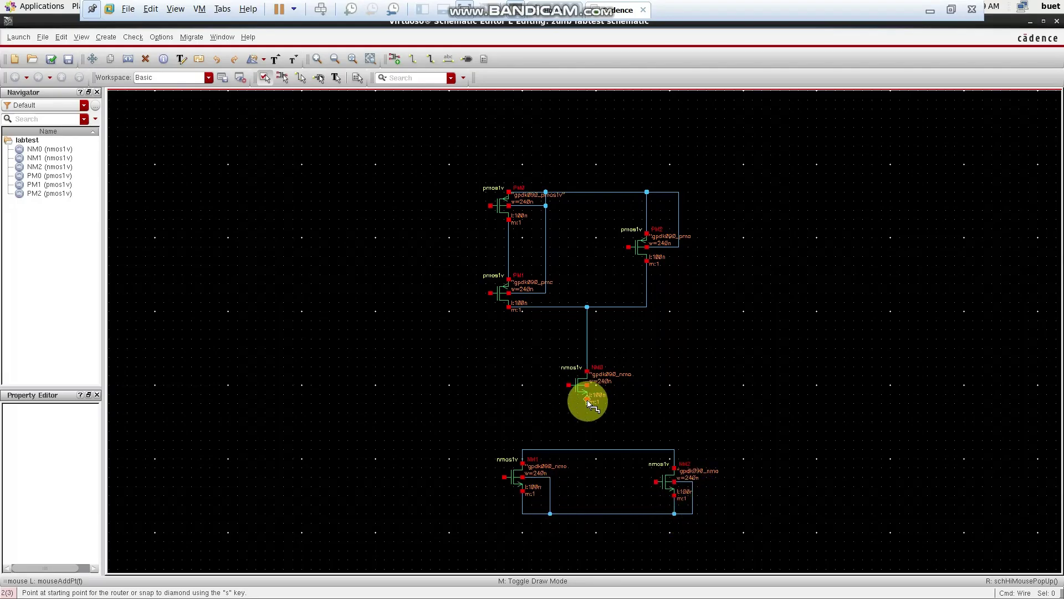
# - Wire the top nmos1v's source to the lower pair's drain net and its body terminal to the lower right nmos1v's body wire
pyautogui.click(588, 400)
pyautogui.click(593, 448)
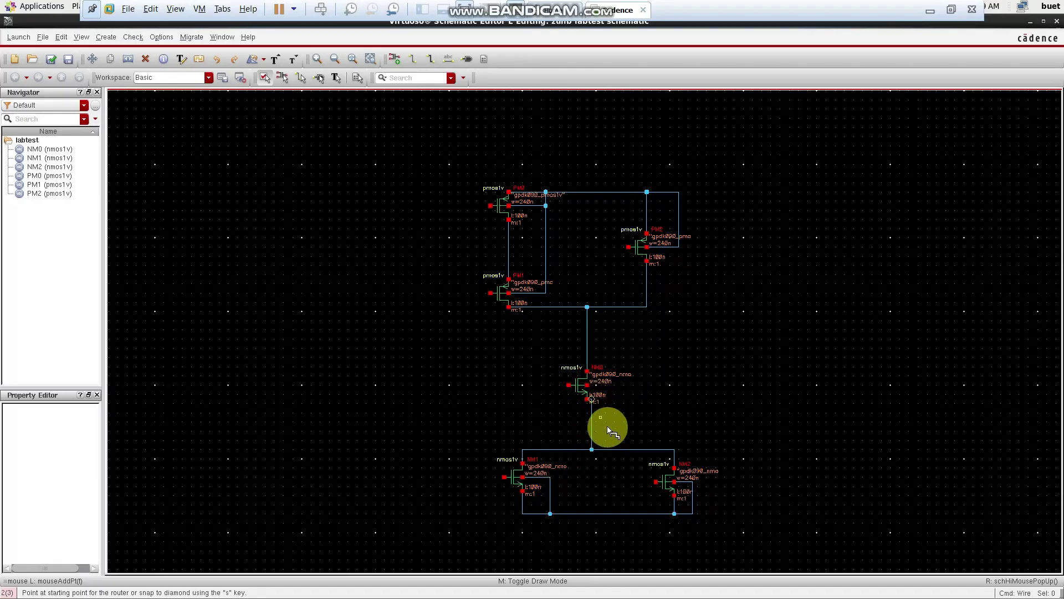
pyautogui.click(587, 385)
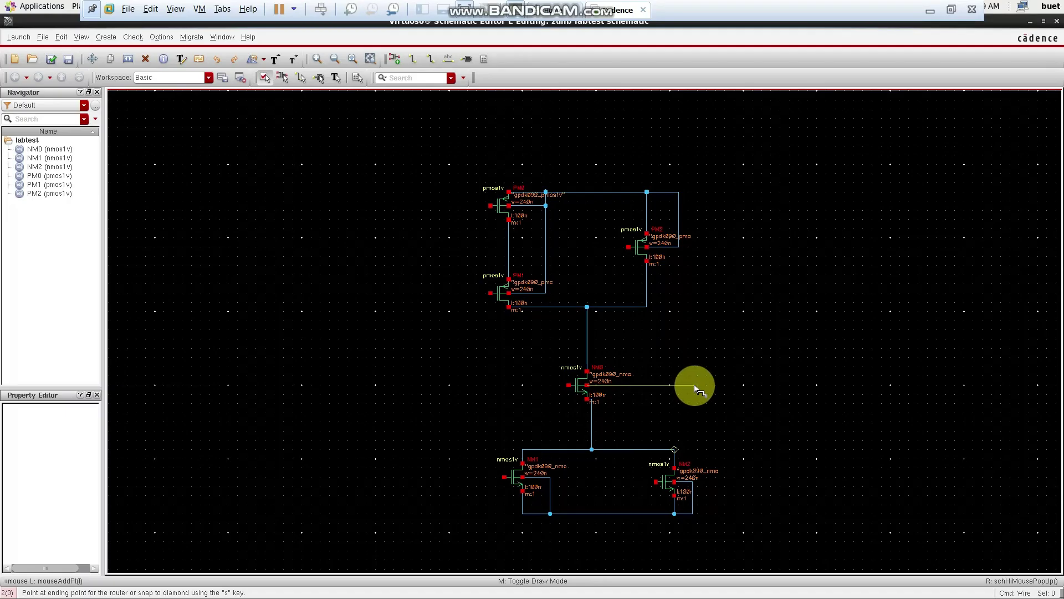
pyautogui.click(693, 481)
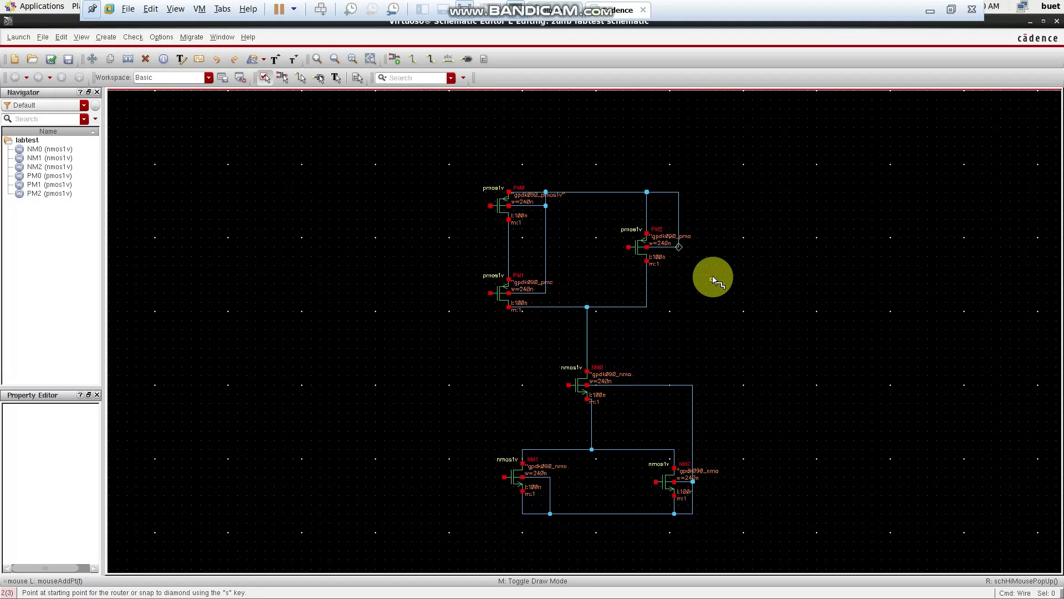
# - Add input pins A, B and C, placed one below the other to the left of the transistors
pyautogui.press('p')
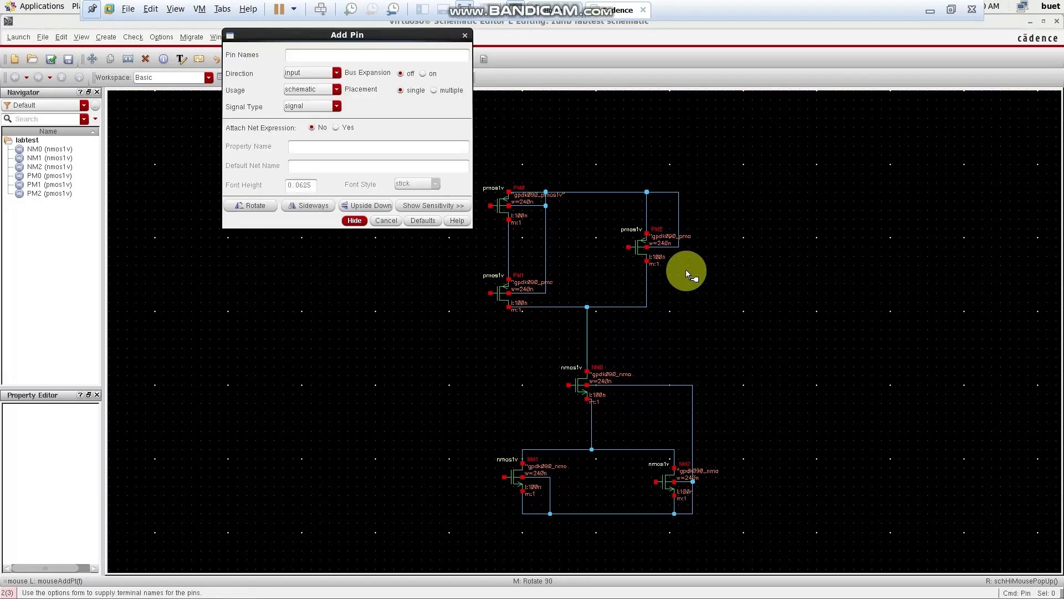
pyautogui.click(303, 58)
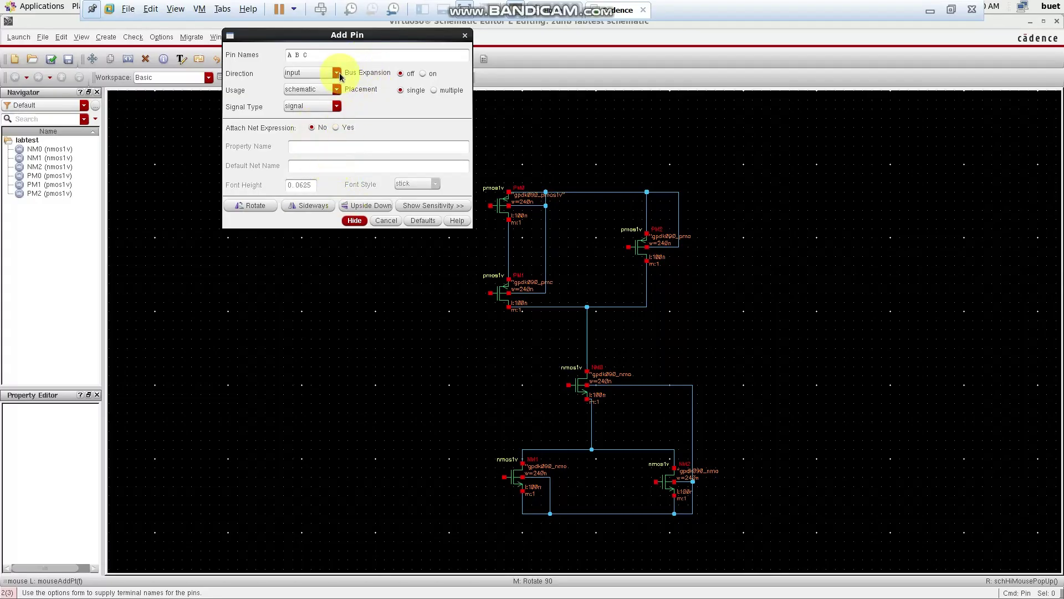
pyautogui.click(354, 220)
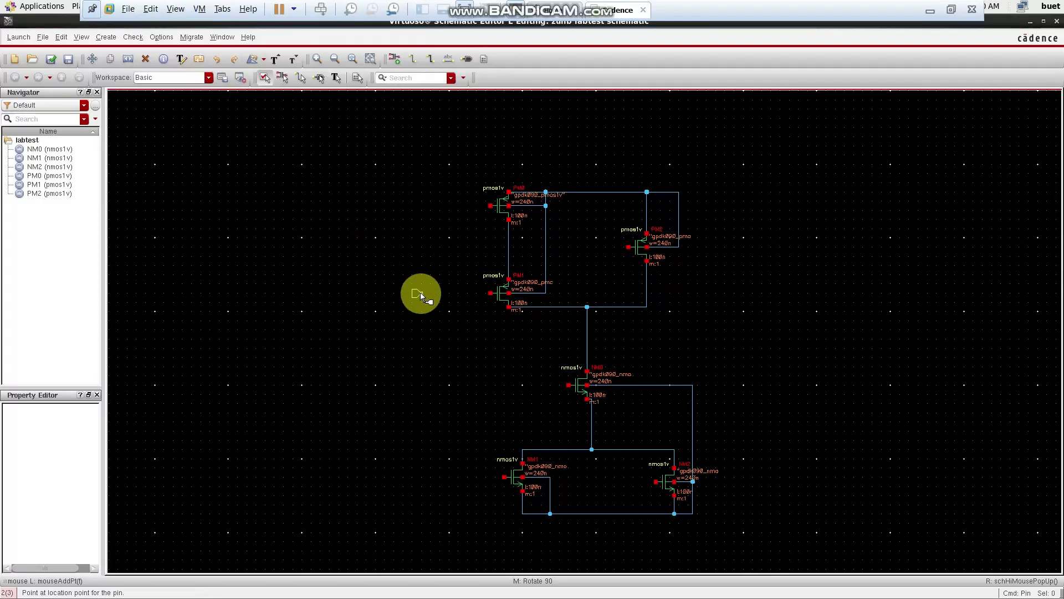
pyautogui.click(389, 318)
pyautogui.click(389, 363)
pyautogui.click(388, 405)
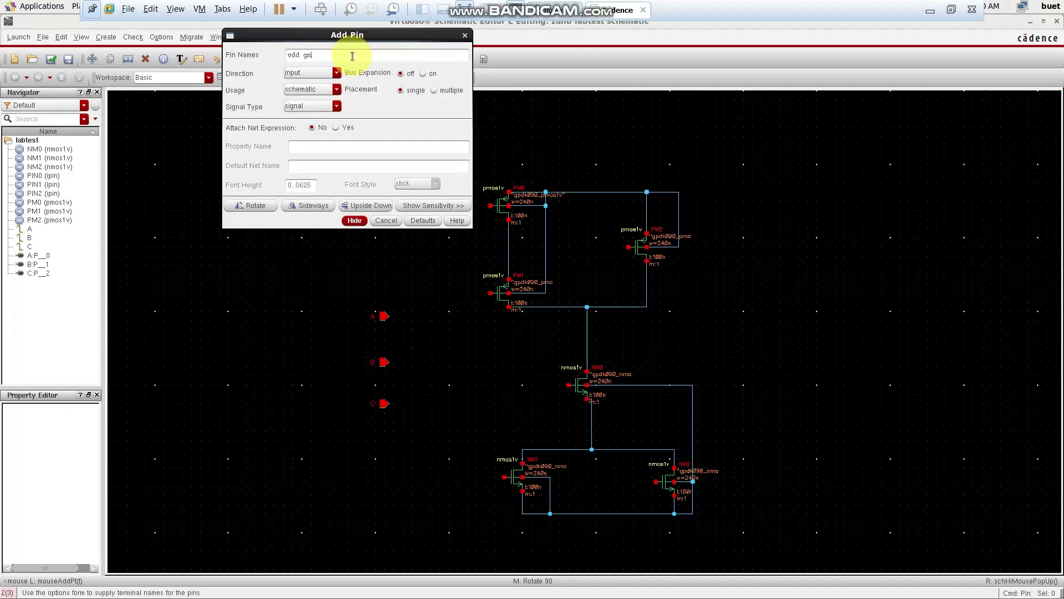
pyautogui.click(353, 220)
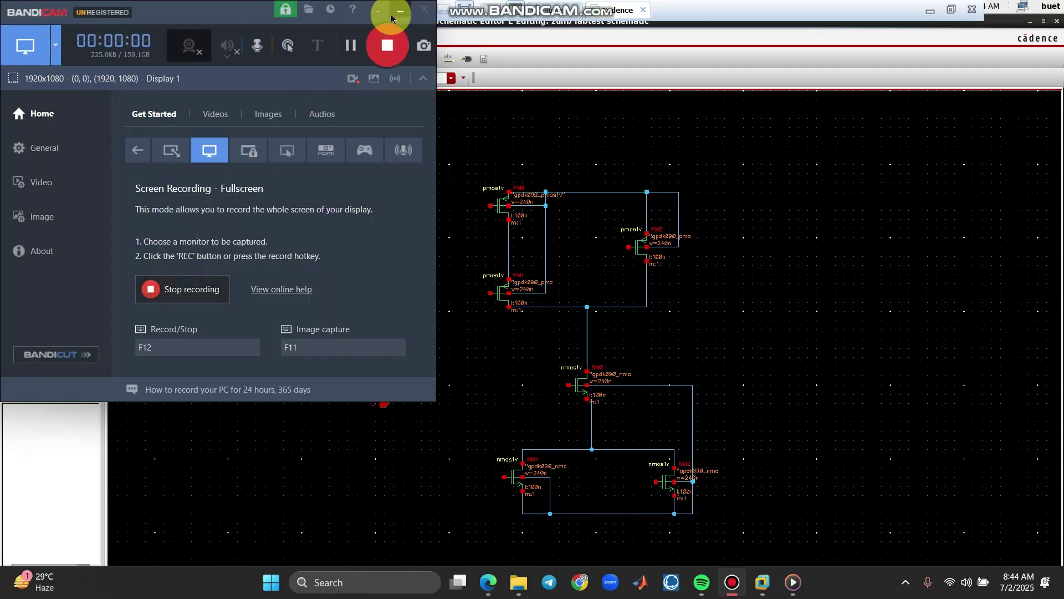
pyautogui.click(392, 16)
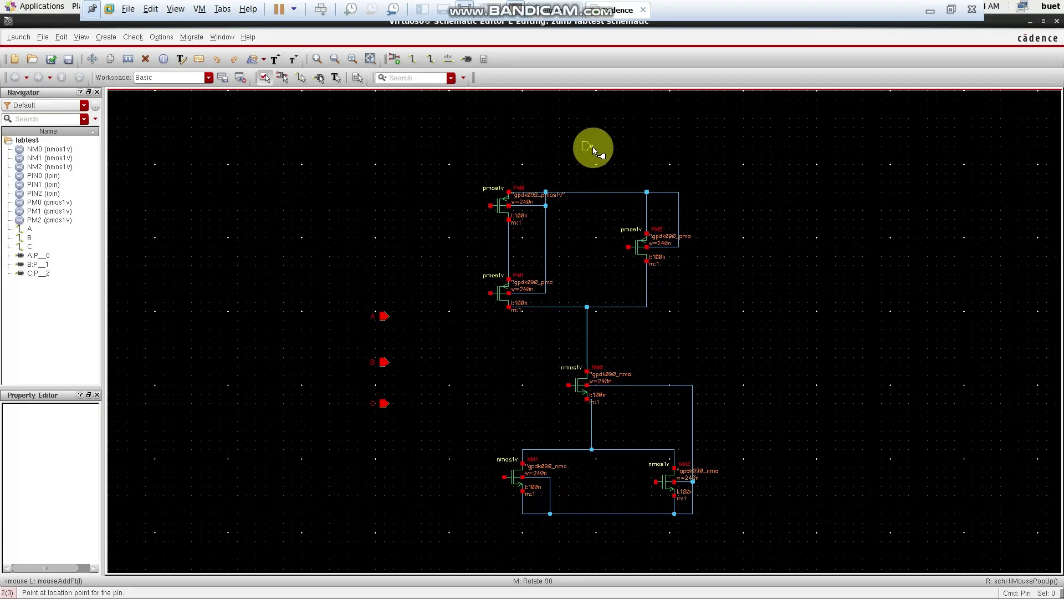
pyautogui.click(563, 143)
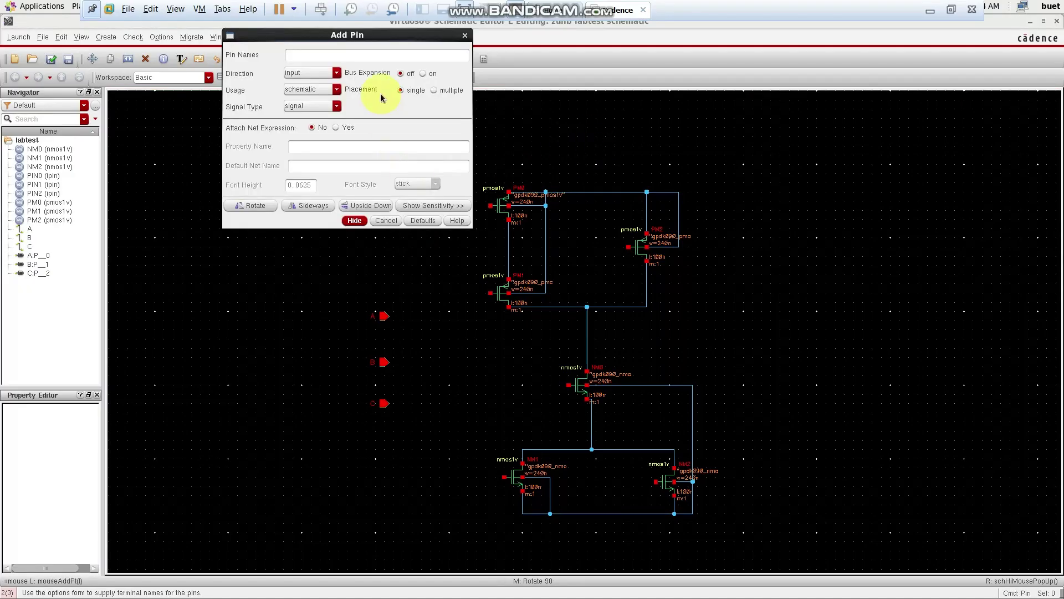
# - Add inputOutput pins vdd and gnd, placing vdd above the pmos1v network and gnd below the nmos1v network
pyautogui.click(334, 53)
pyautogui.write('vdd gnd')
pyautogui.click(336, 73)
pyautogui.click(336, 99)
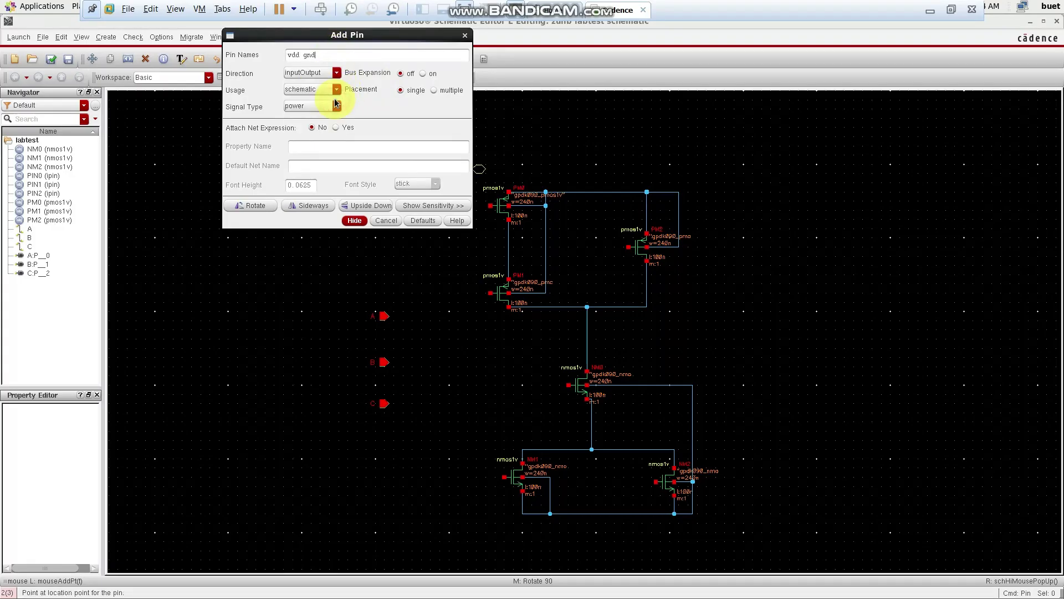
pyautogui.click(367, 221)
pyautogui.click(580, 160)
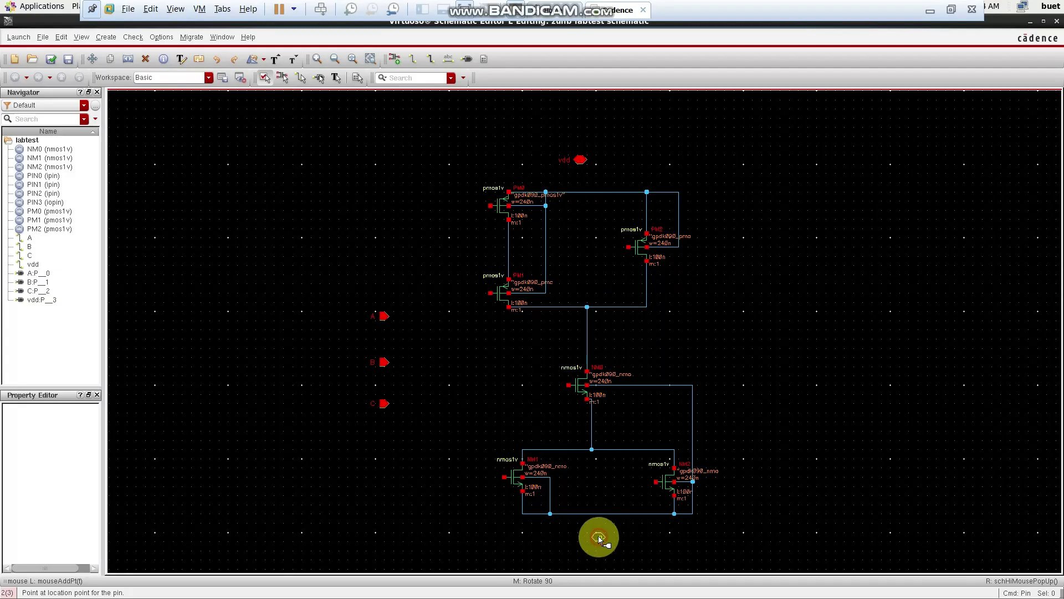
pyautogui.click(597, 535)
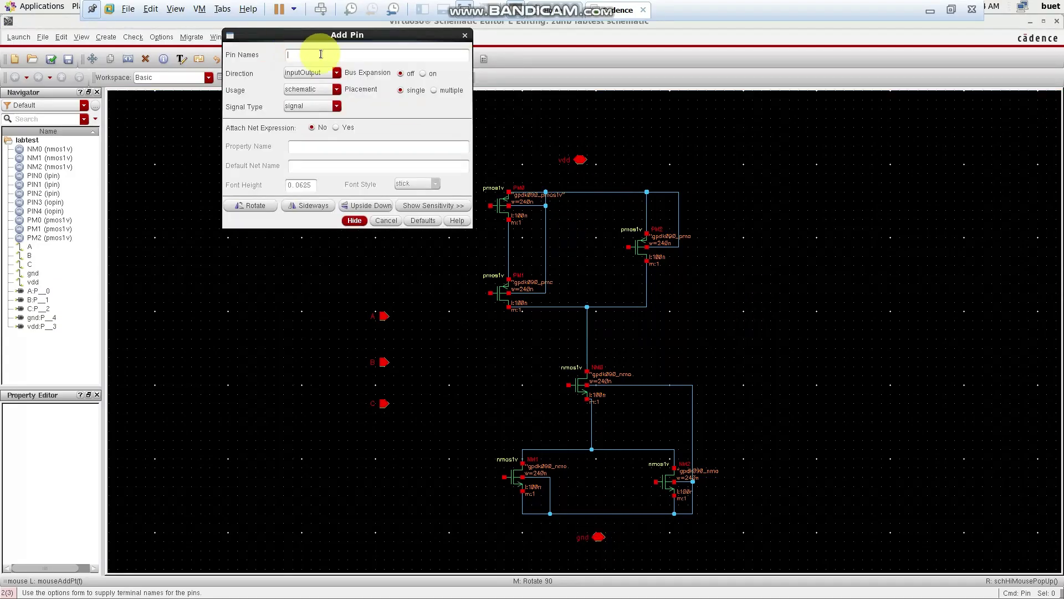
# - Add output pin Y to the right of the circuit, level with the wire between the pmos1v and nmos1v networks
pyautogui.click(321, 55)
pyautogui.write('Y')
pyautogui.click(337, 72)
pyautogui.click(319, 95)
pyautogui.click(354, 221)
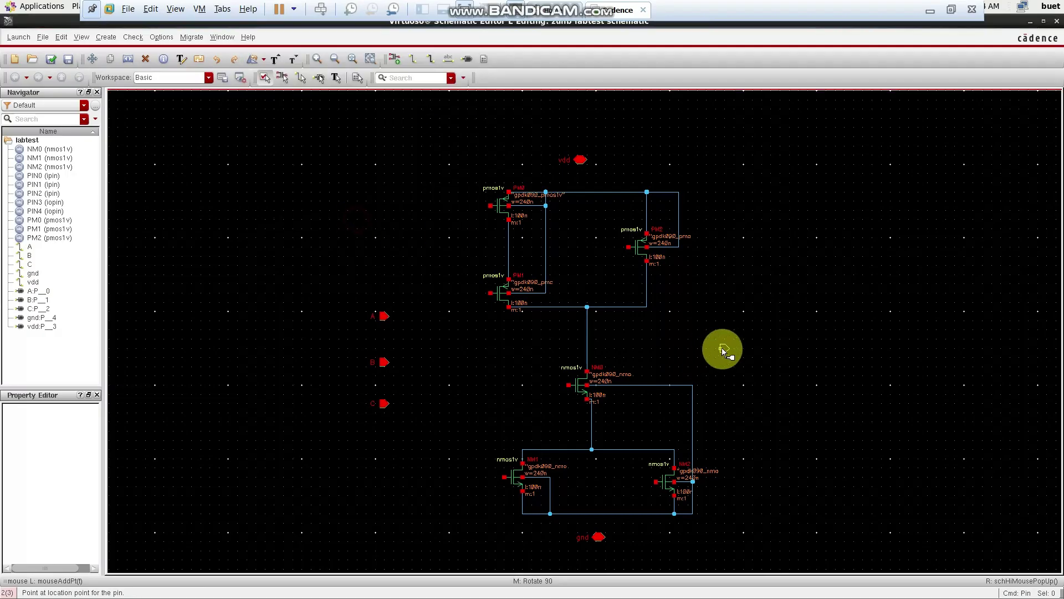
pyautogui.click(739, 334)
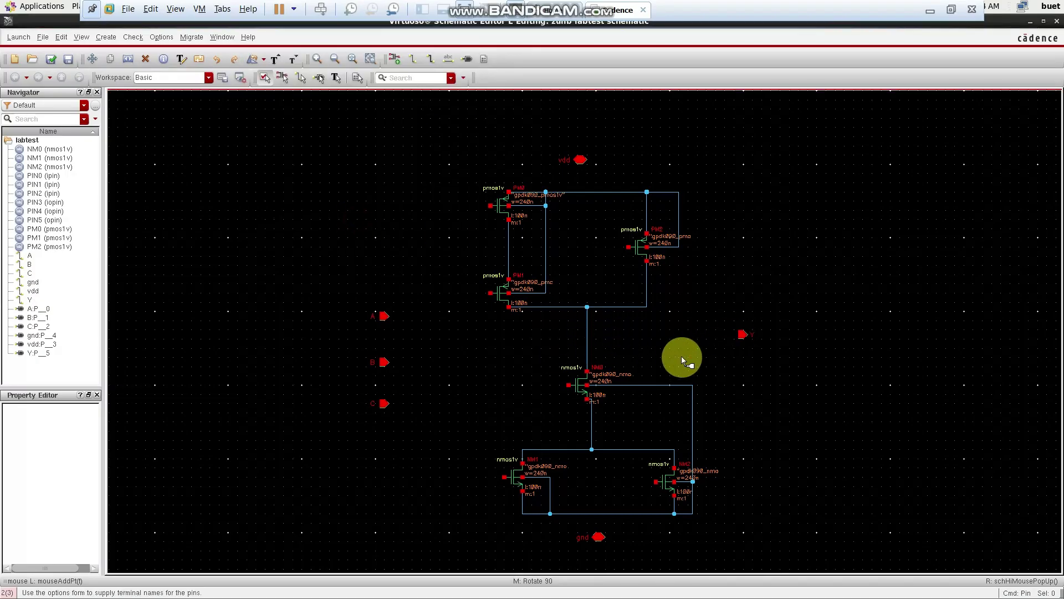
# - Wire the vdd pin to the pmos1v source net, Y to the top nmos1v's drain wire, and gnd to the lower nmos1v source net
pyautogui.press('Escape')
pyautogui.press('w')
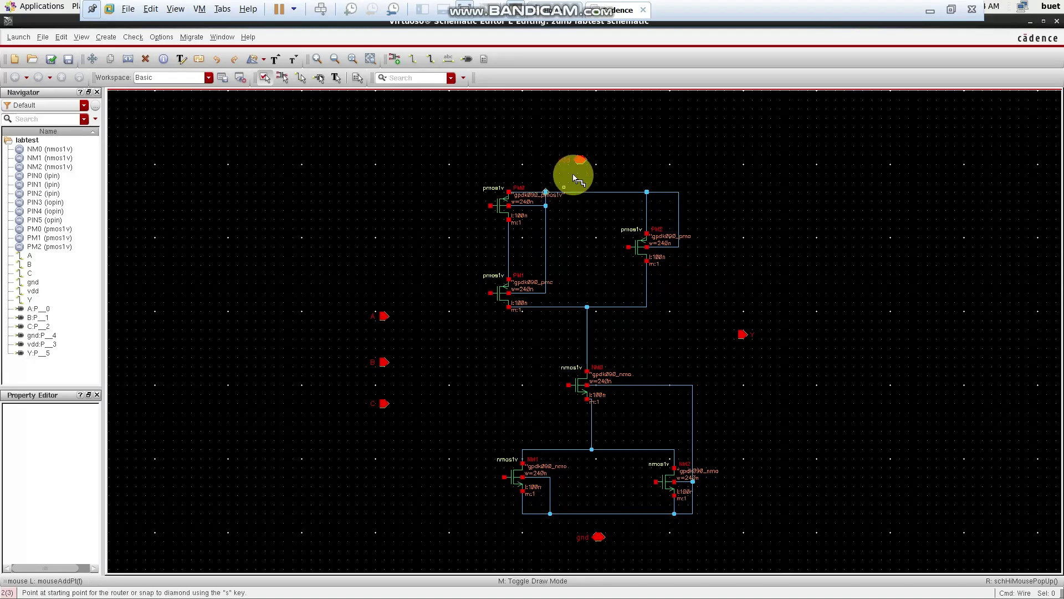
pyautogui.click(581, 161)
pyautogui.click(582, 191)
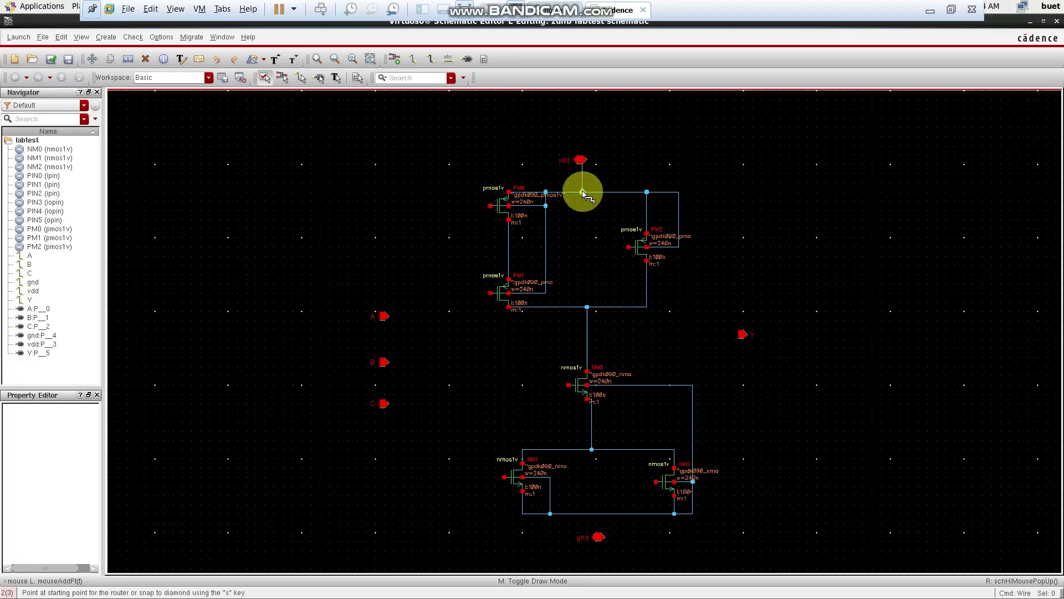
pyautogui.click(743, 334)
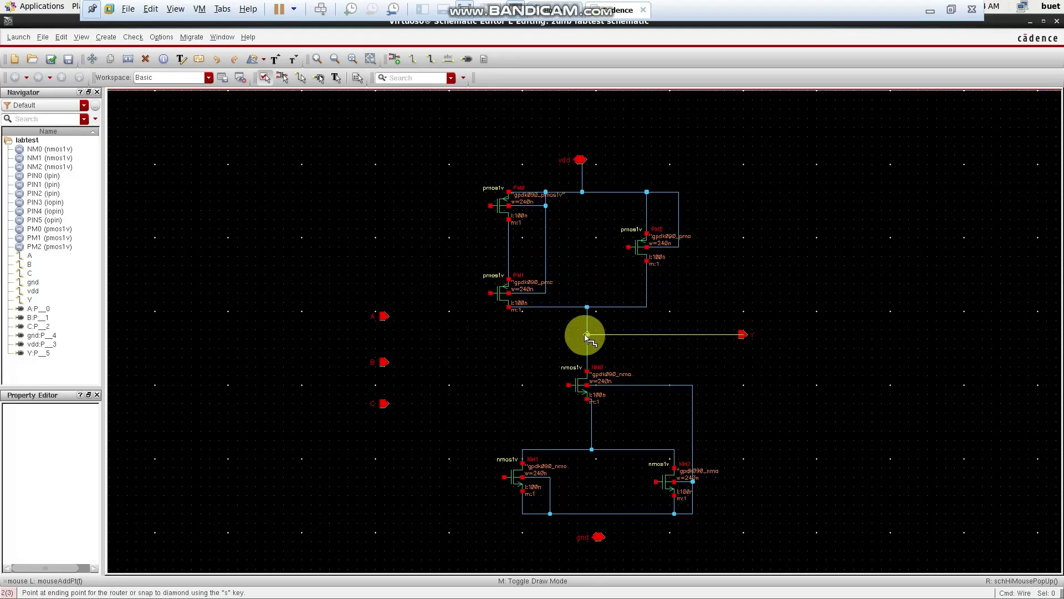
pyautogui.click(587, 334)
pyautogui.click(599, 537)
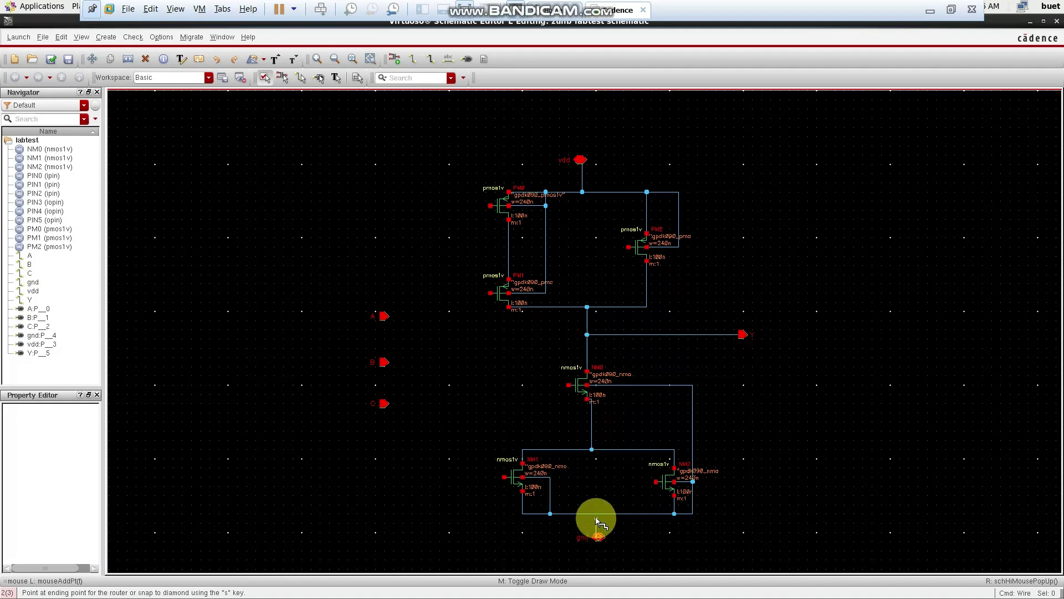
pyautogui.click(595, 514)
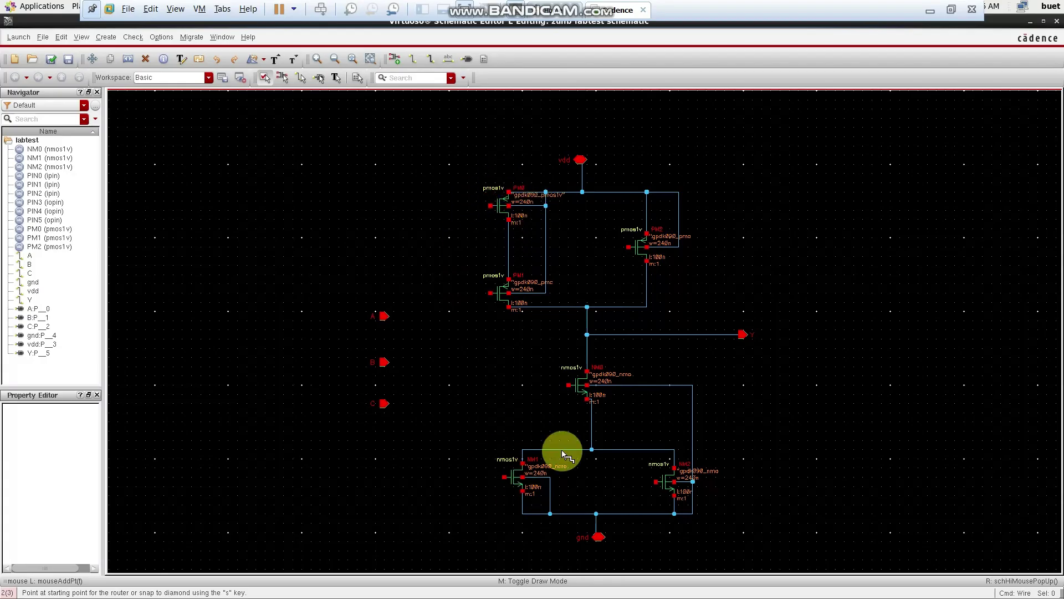
# - Wire the gates in pairs: upper left pmos1v to lower left nmos1v, lower left pmos1v to lower right nmos1v, right pmos1v to top nmos1v
pyautogui.click(490, 207)
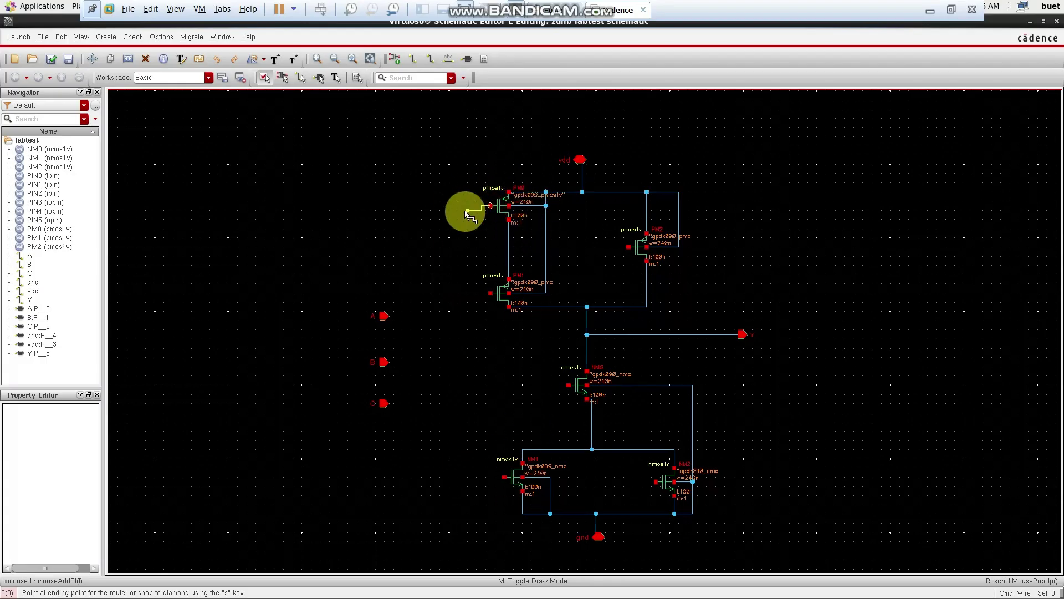
pyautogui.click(504, 477)
pyautogui.click(491, 293)
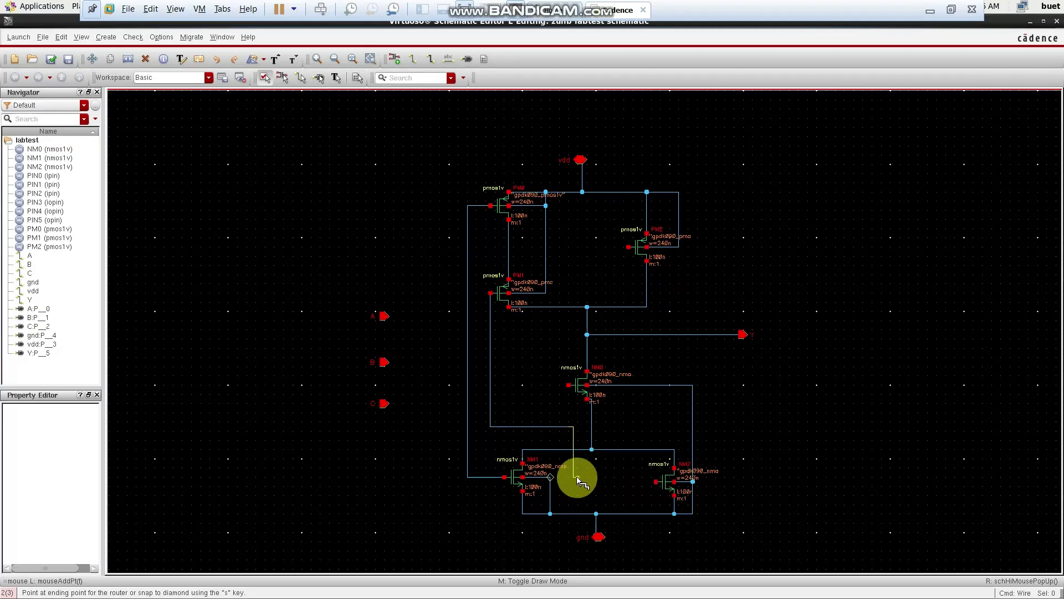
pyautogui.click(656, 481)
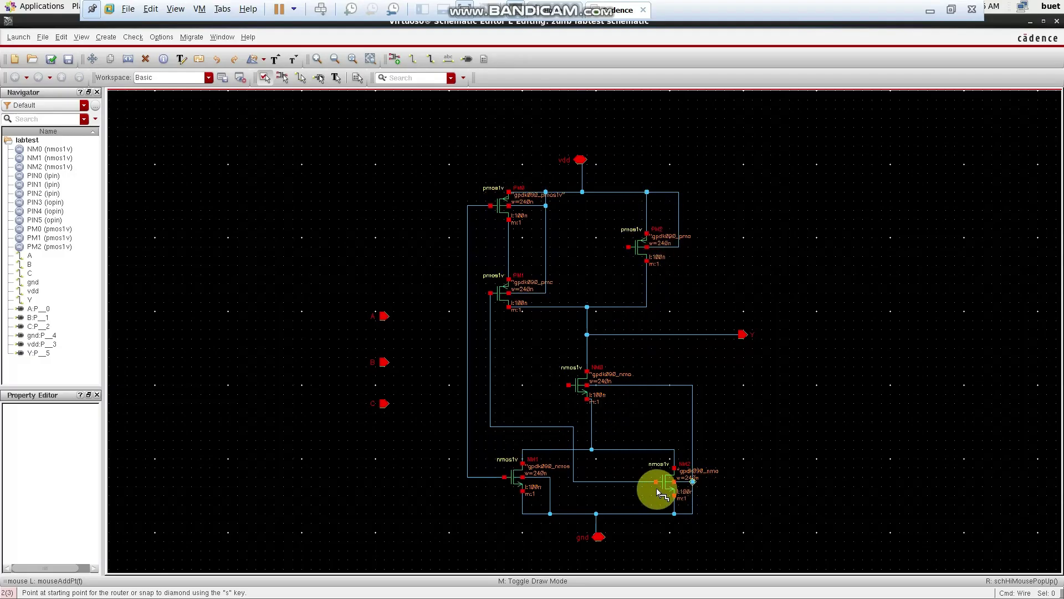
pyautogui.click(629, 247)
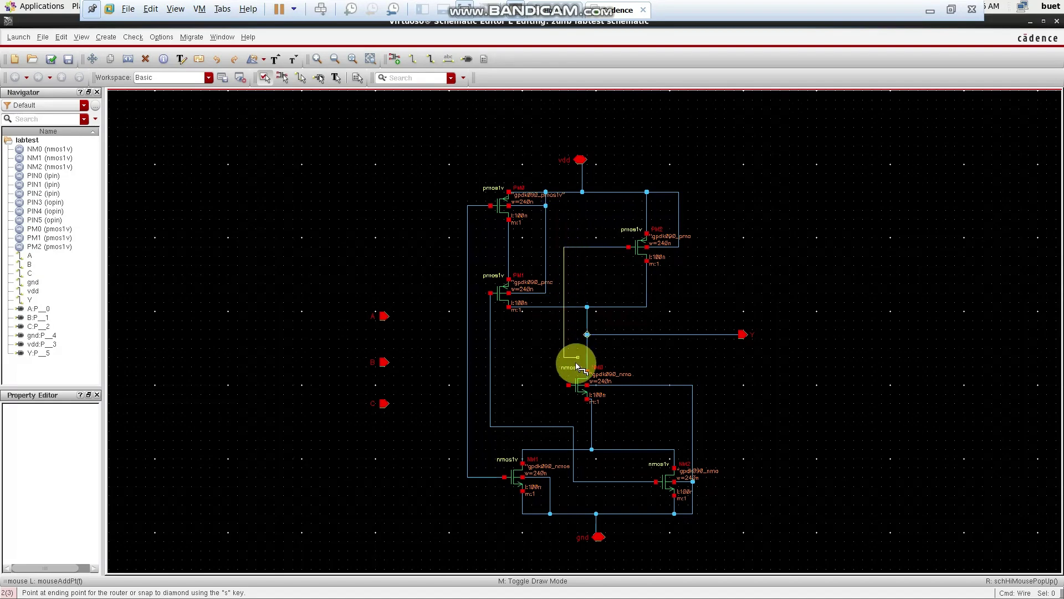
pyautogui.click(569, 385)
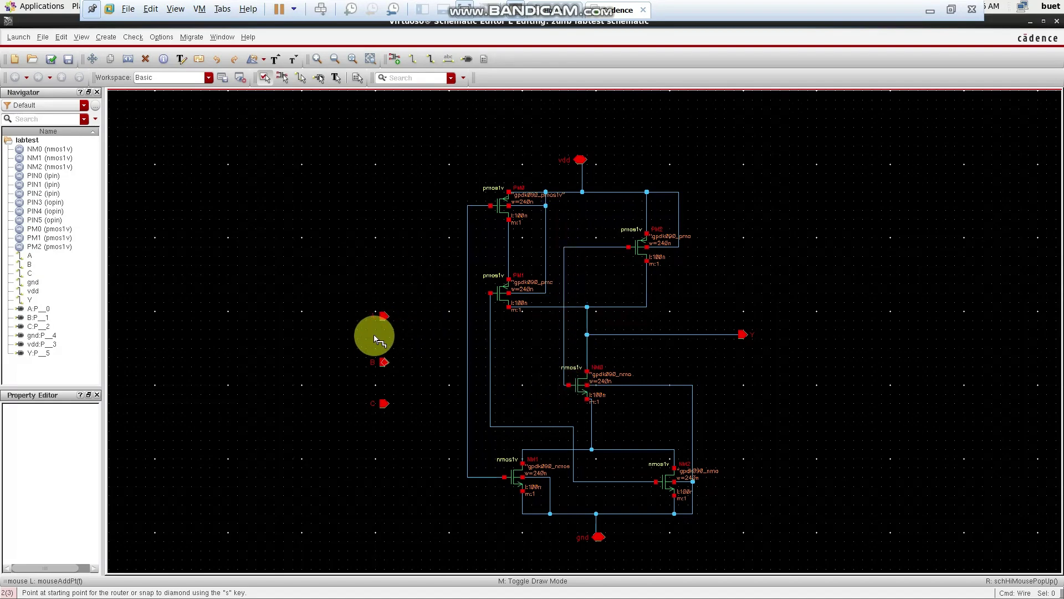
# - Wire pin A to the upper left pmos1v's gate net and pin B to the lower left pmos1v's gate net
pyautogui.click(384, 317)
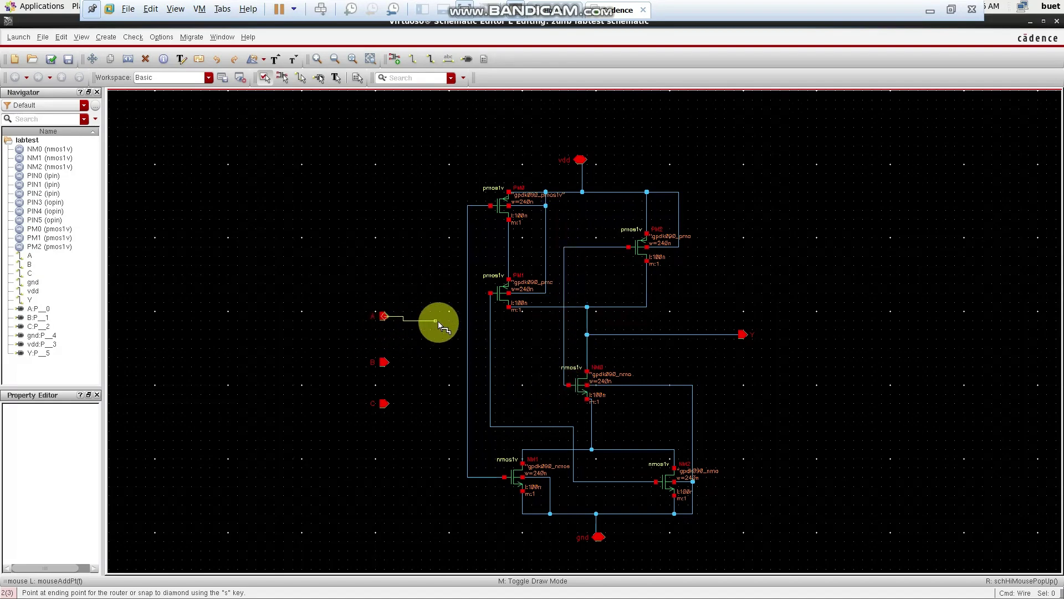
pyautogui.click(467, 317)
pyautogui.click(385, 362)
pyautogui.click(490, 362)
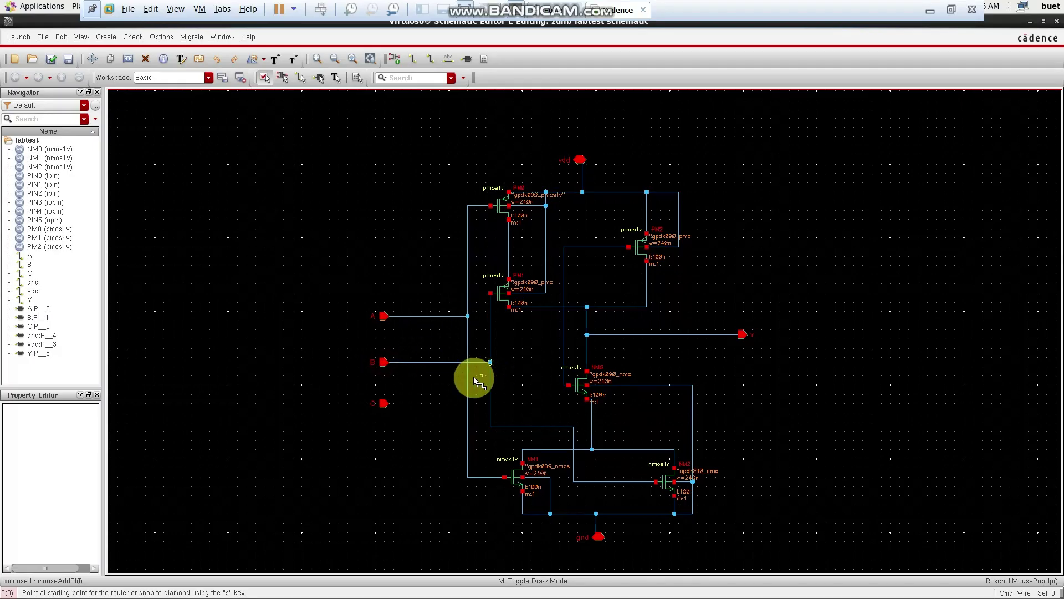
# - Wire pin C to the gate net shared by the right pmos1v and the top nmos1v
pyautogui.click(385, 403)
pyautogui.press('Escape')
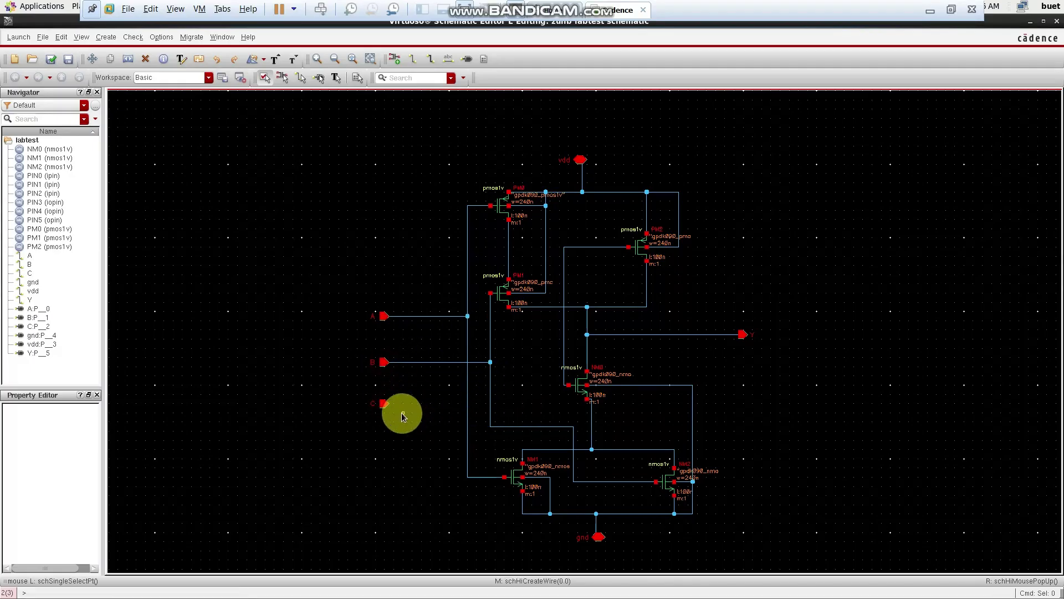
pyautogui.click(384, 403)
pyautogui.press('w')
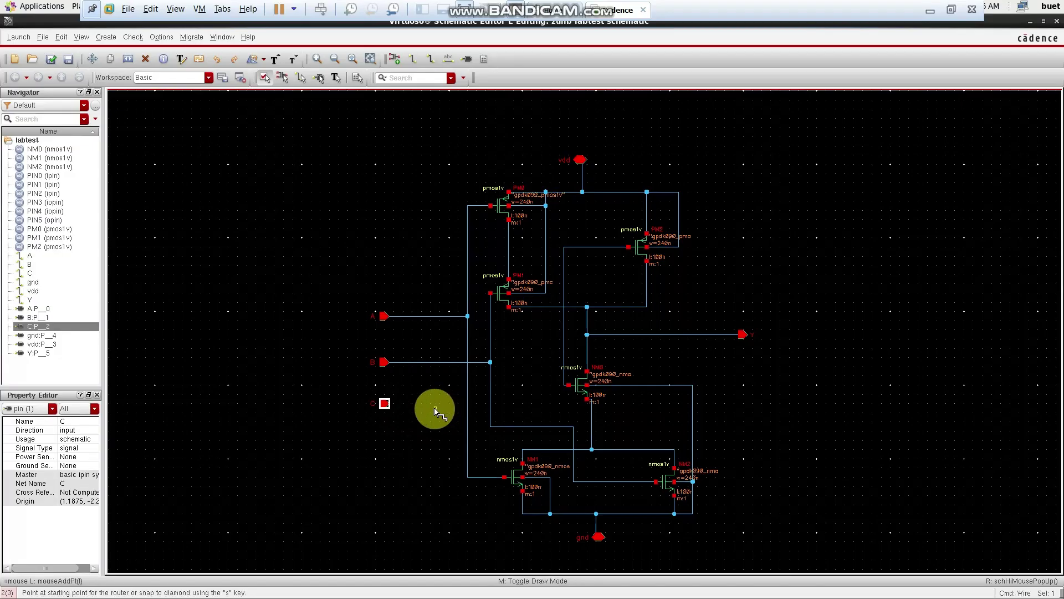
pyautogui.click(385, 403)
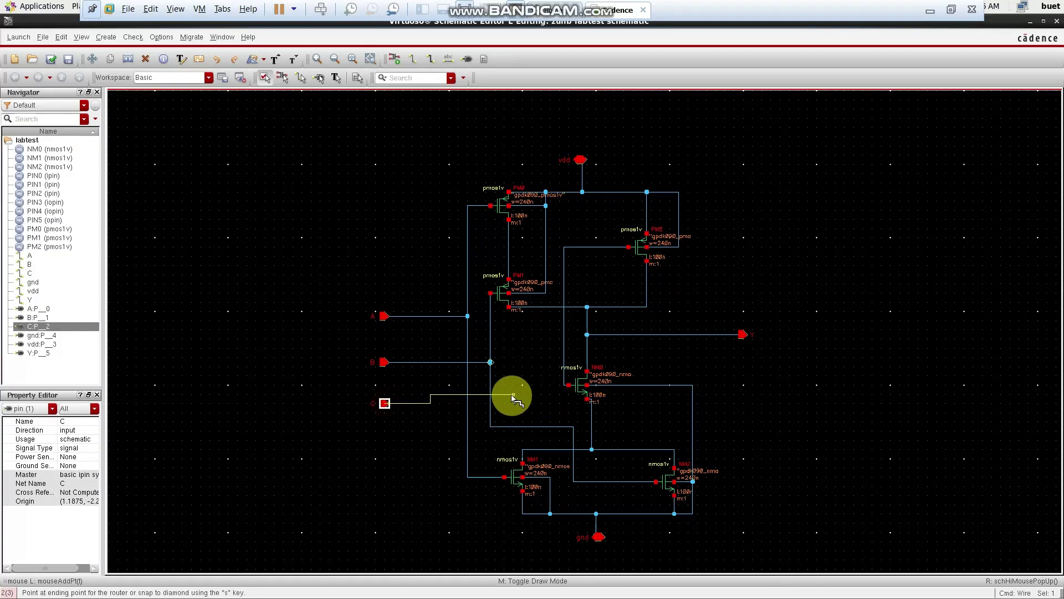
pyautogui.click(527, 399)
pyautogui.click(564, 353)
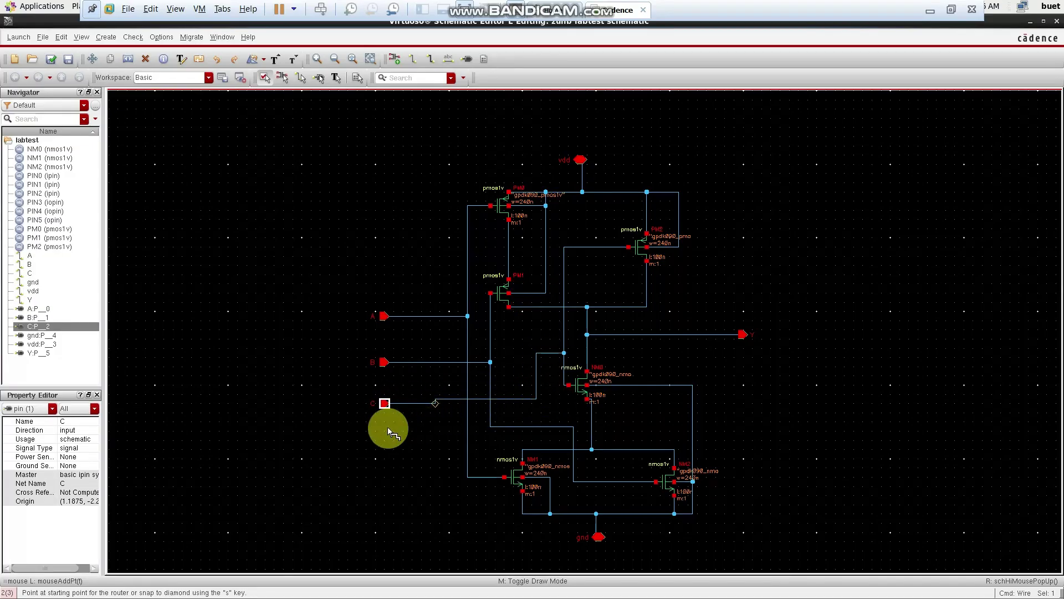
pyautogui.press('Escape')
pyautogui.click(292, 427)
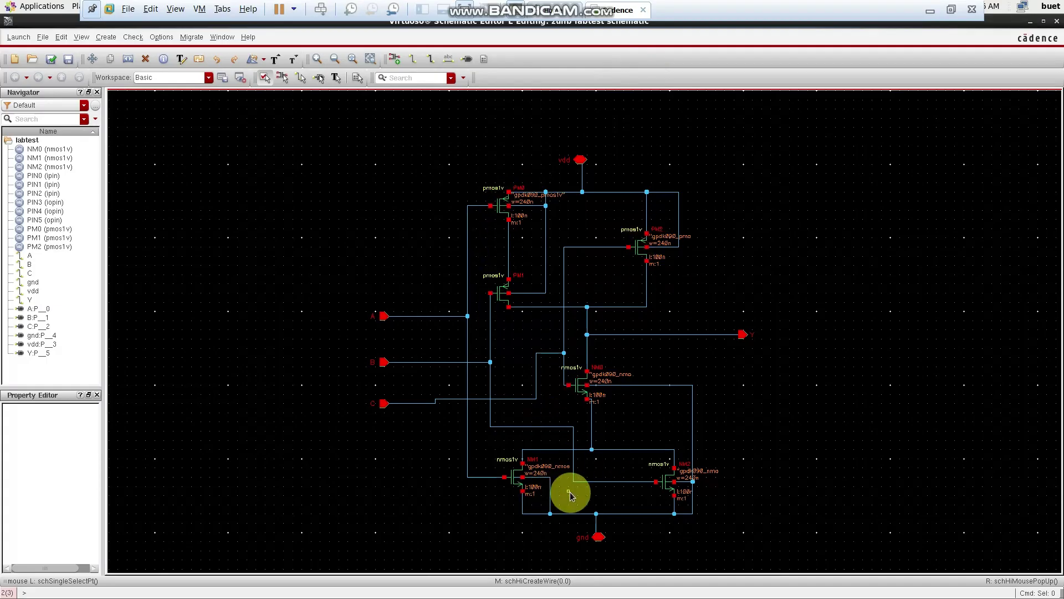
# - Check and save the labtest schematic and read the check results in the Virtuoso log window
pyautogui.click(51, 59)
pyautogui.hotkey('ctrl', 'alt', 'Return')
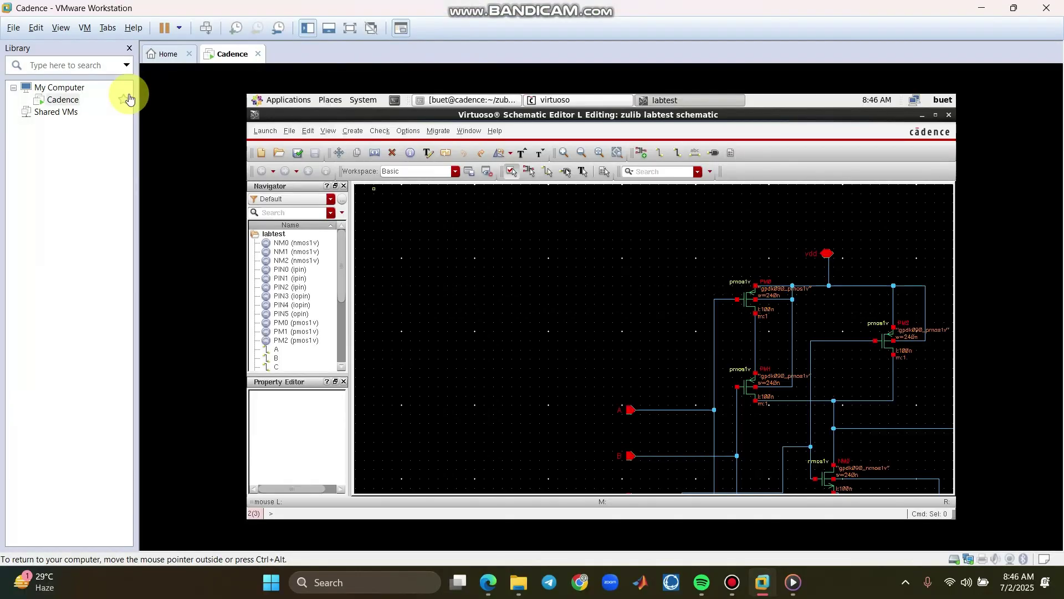
pyautogui.click(605, 95)
pyautogui.scroll(-9, 442, 337)
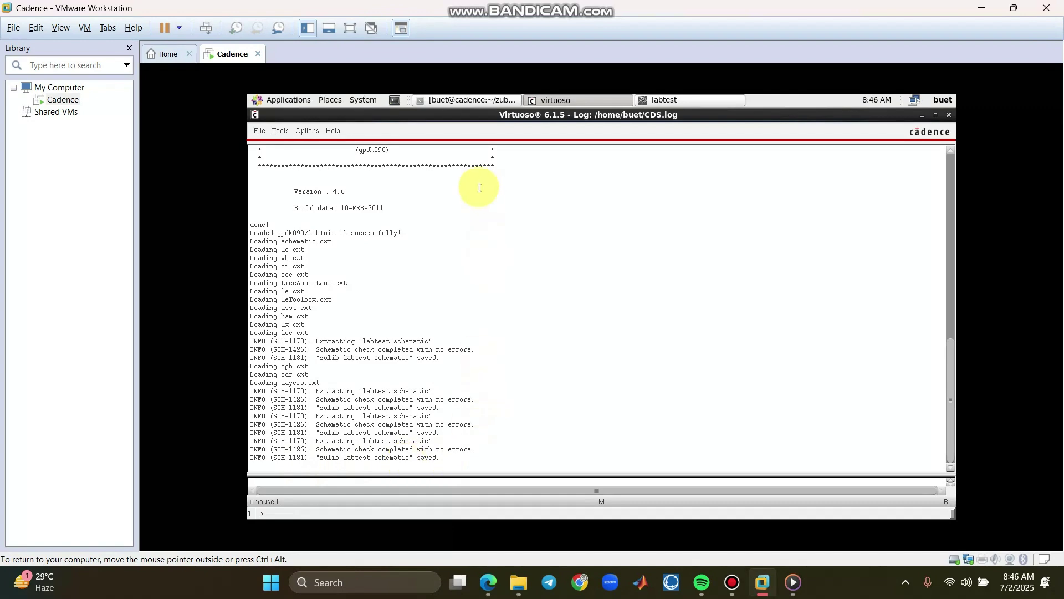
pyautogui.click(654, 104)
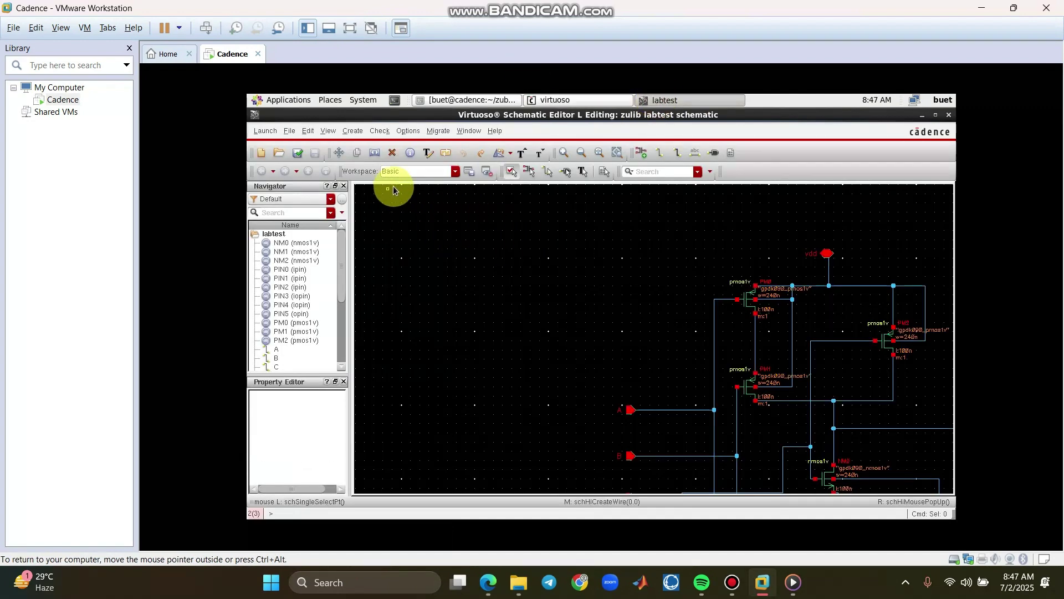
pyautogui.hotkey('ctrl', 'alt', 'Return')
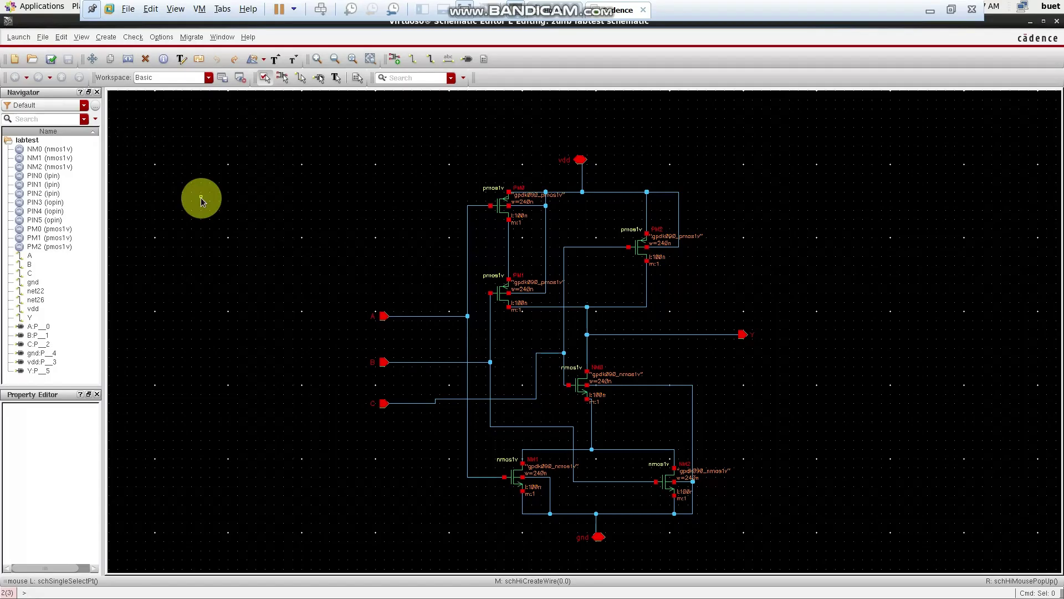
# - Launch ADE L for the schematic and confirm the schematic view of cell labtest in library zulib as the design
pyautogui.click(18, 37)
pyautogui.click(61, 64)
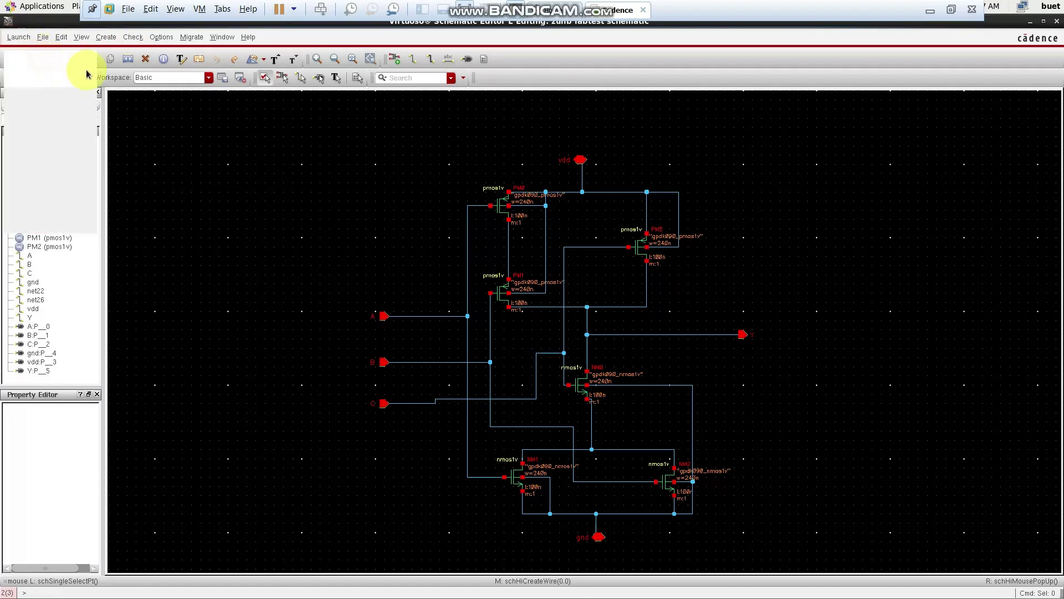
pyautogui.click(51, 199)
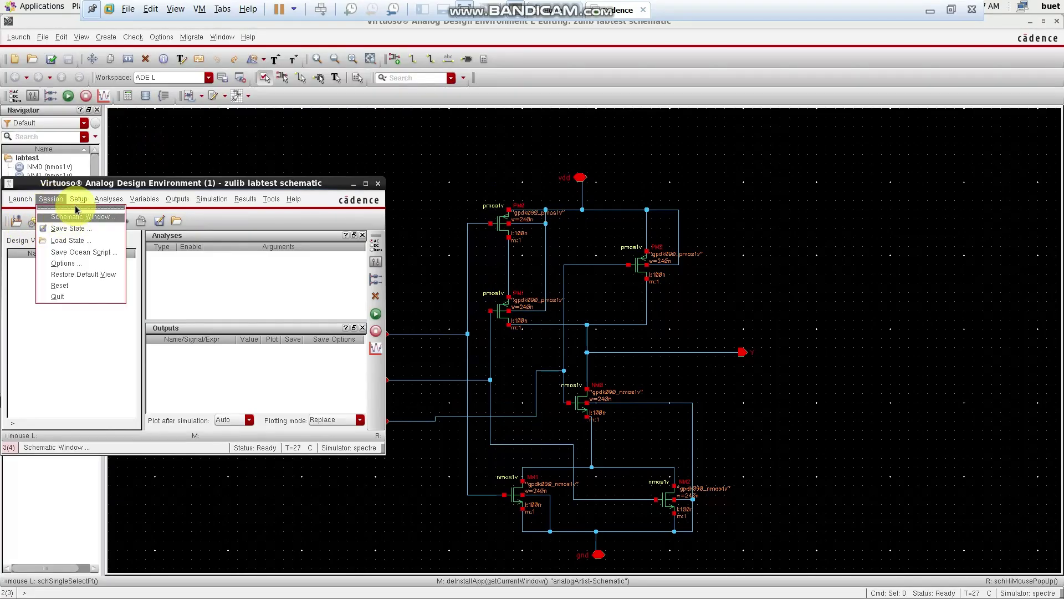
pyautogui.click(78, 199)
pyautogui.click(83, 210)
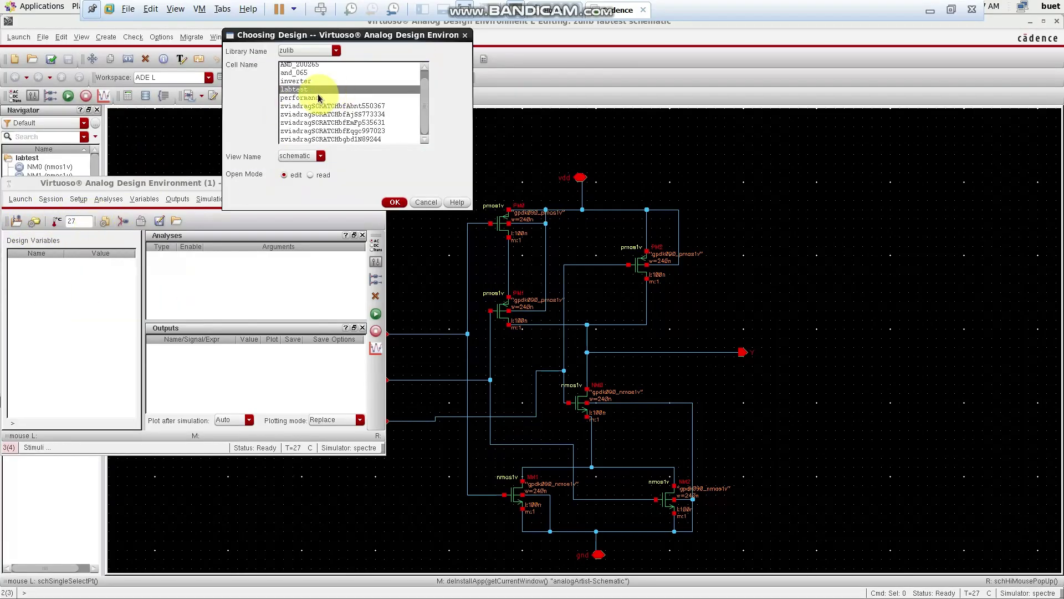
pyautogui.click(395, 202)
# - Review and confirm the simulator, directory and host settings of the analog design environment
pyautogui.click(78, 199)
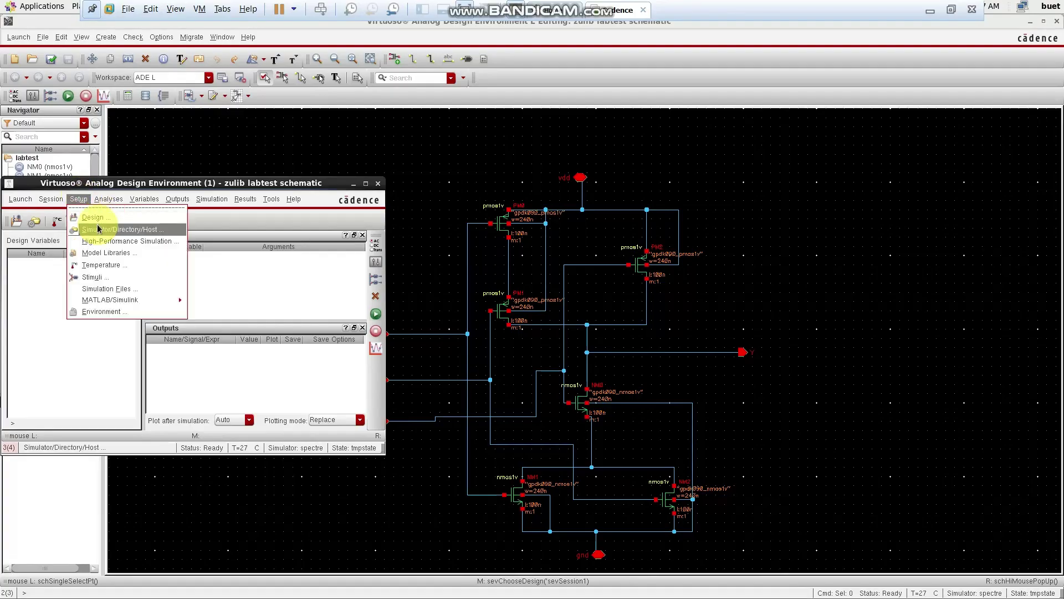
pyautogui.click(98, 228)
pyautogui.click(349, 131)
# - Replace the global model file with gpdk090_mos.scs from the models/spectre folder and set its section to TT_s1v
pyautogui.click(78, 198)
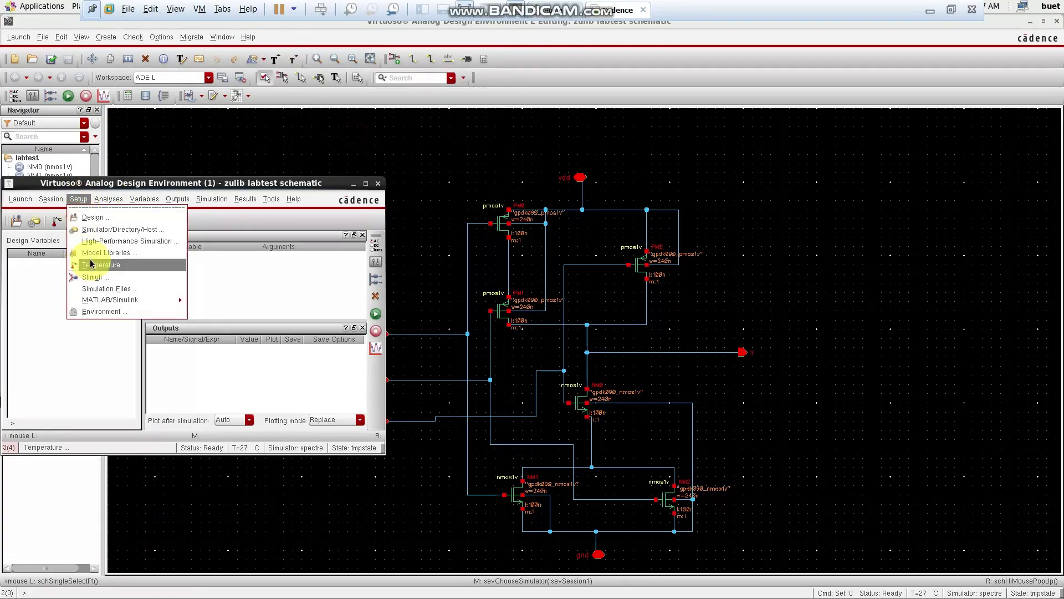
pyautogui.click(105, 252)
pyautogui.click(456, 67)
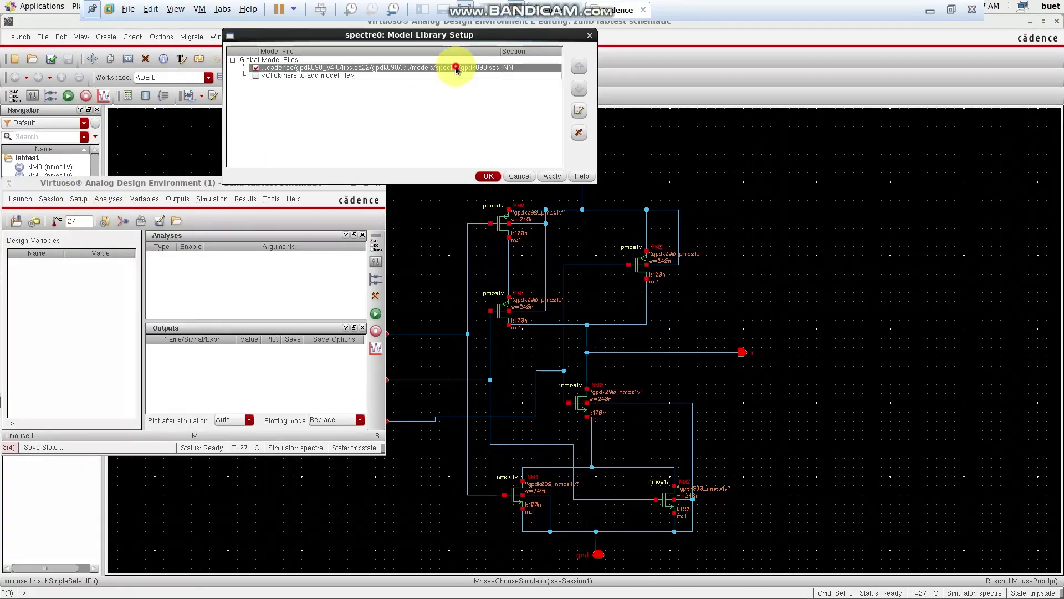
pyautogui.click(485, 69)
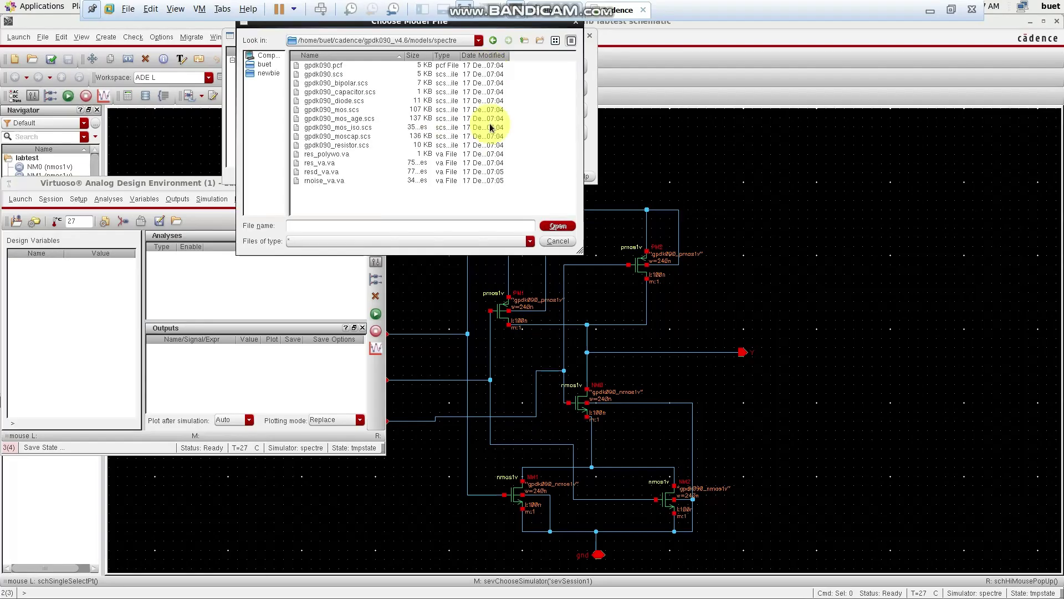
pyautogui.click(339, 110)
pyautogui.click(557, 226)
pyautogui.click(533, 66)
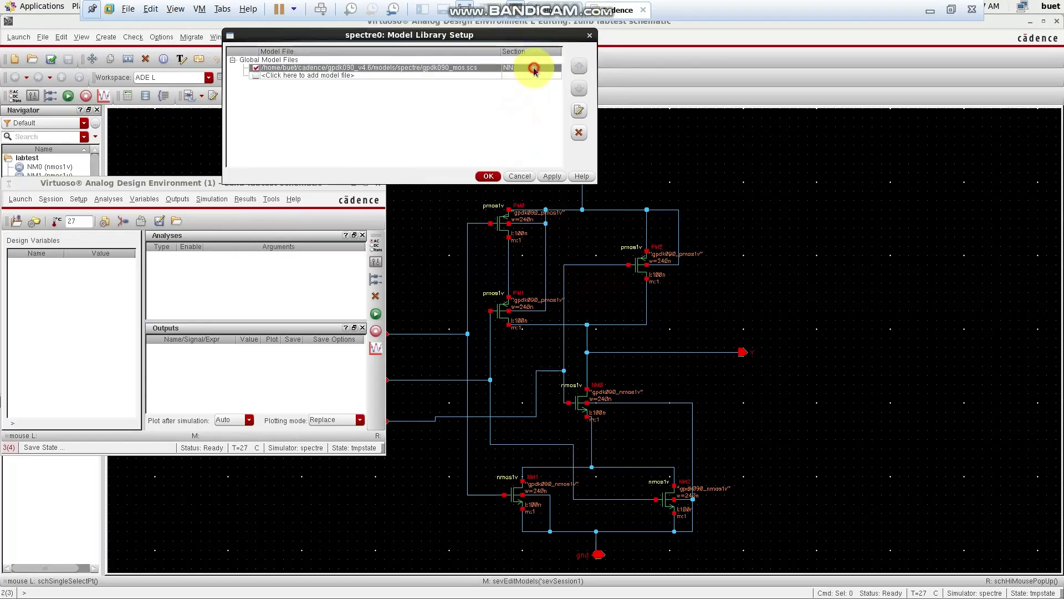
pyautogui.click(557, 68)
pyautogui.click(540, 86)
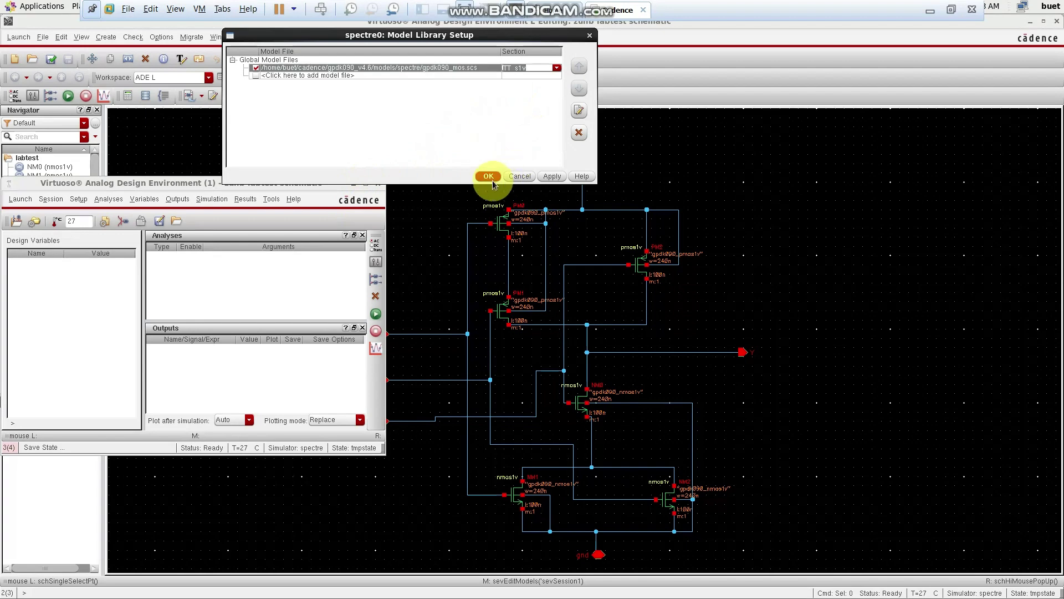
pyautogui.click(491, 176)
# - Enable and apply a dc voltage stimulus of 0 for the gnd input in the analog stimuli setup
pyautogui.click(78, 198)
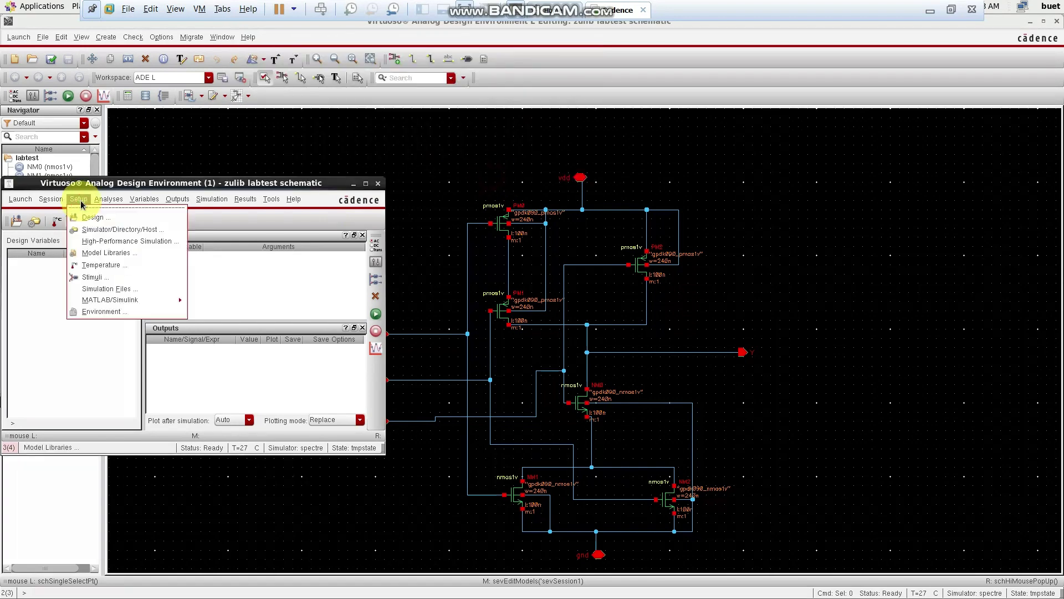
pyautogui.click(83, 275)
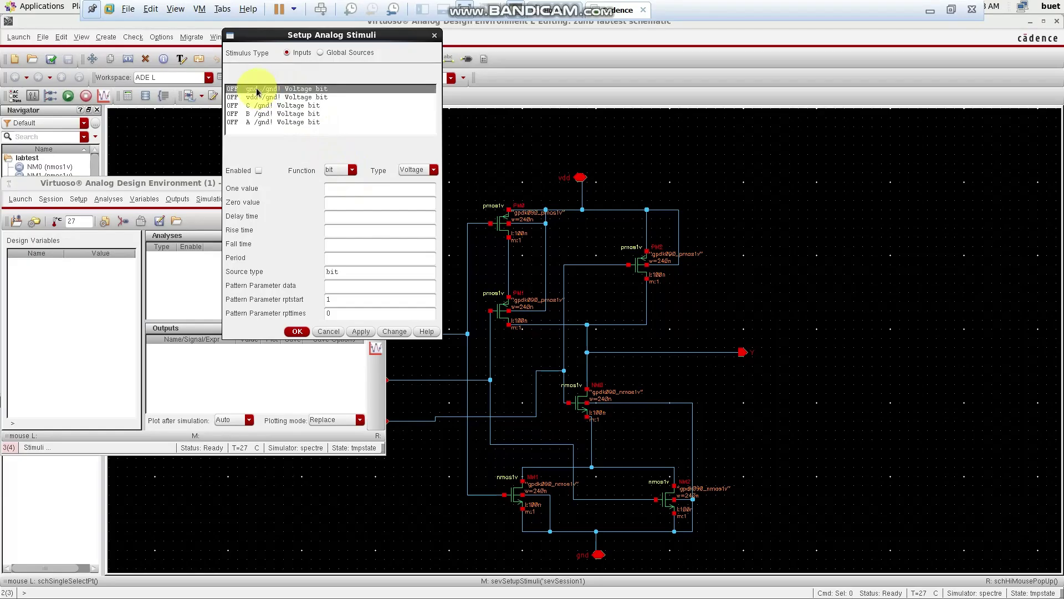
pyautogui.click(340, 170)
pyautogui.click(338, 190)
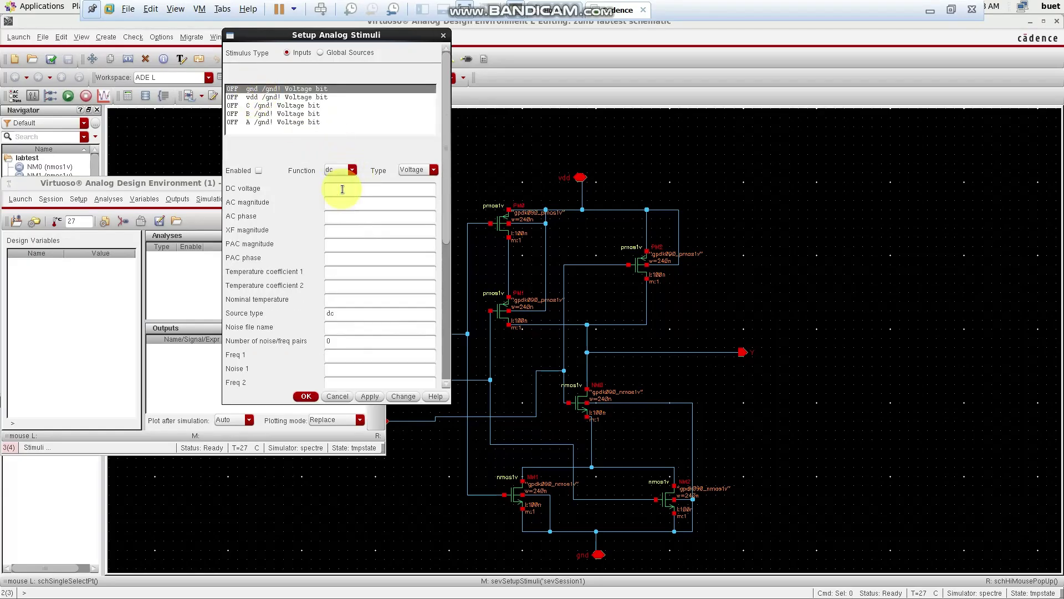
pyautogui.click(337, 194)
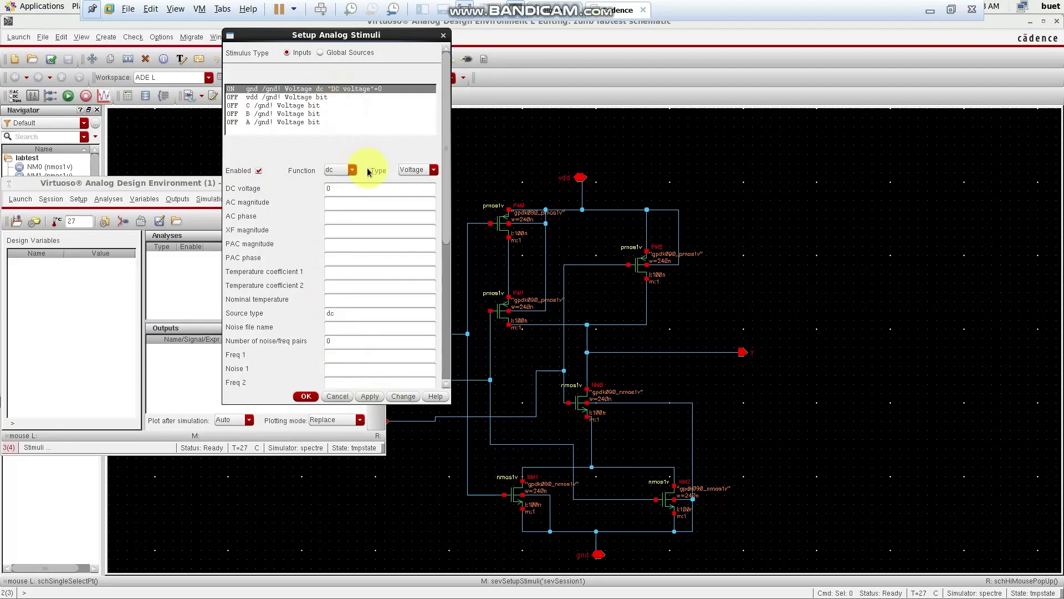
# - Enable and apply a dc voltage stimulus of 1.2 for the vdd input
pyautogui.click(253, 102)
pyautogui.click(352, 169)
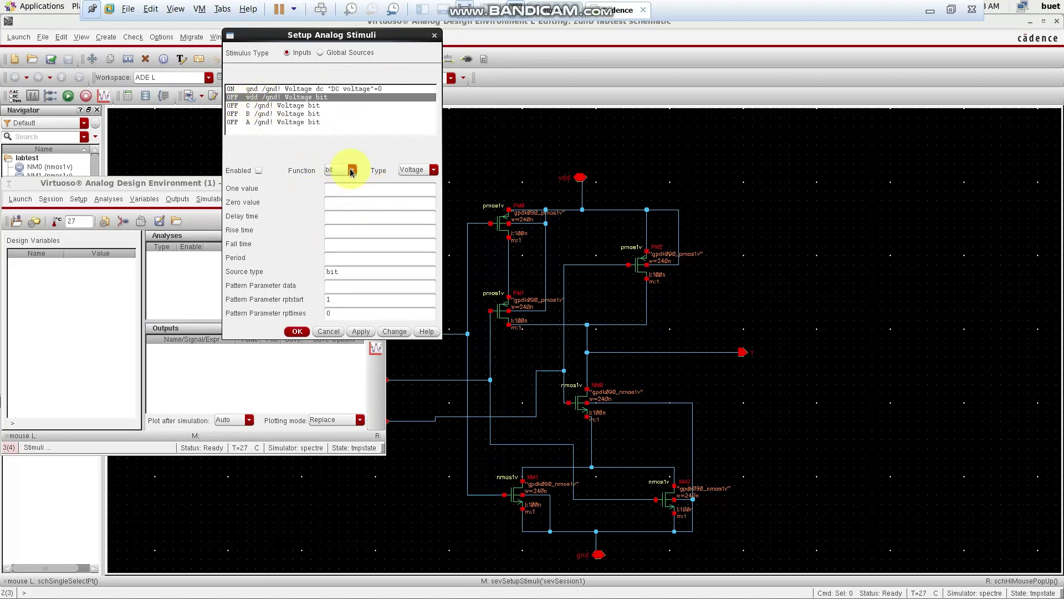
pyautogui.click(334, 190)
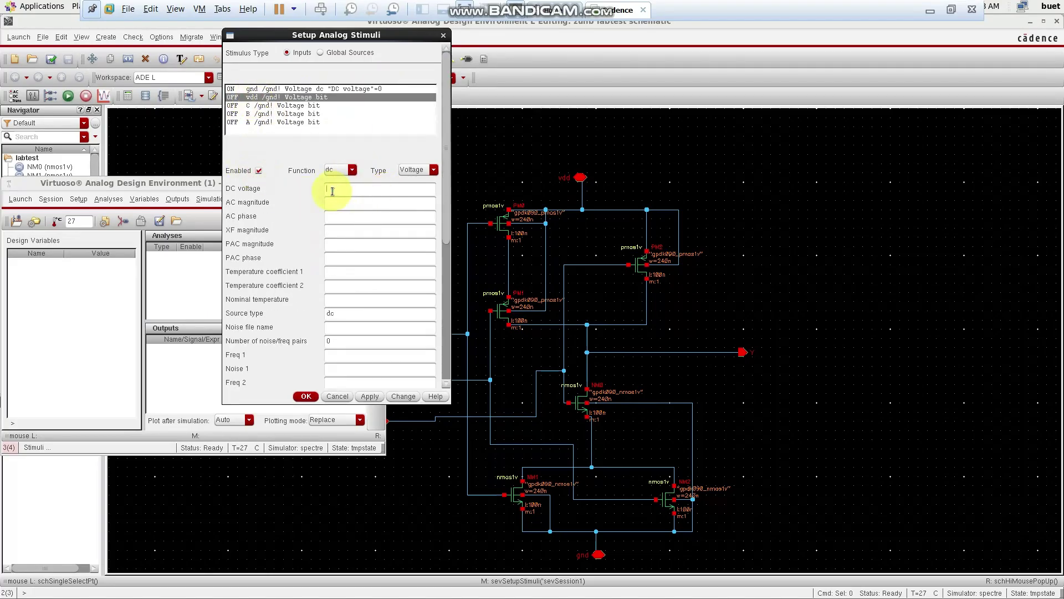
pyautogui.write('1.2')
pyautogui.click(369, 396)
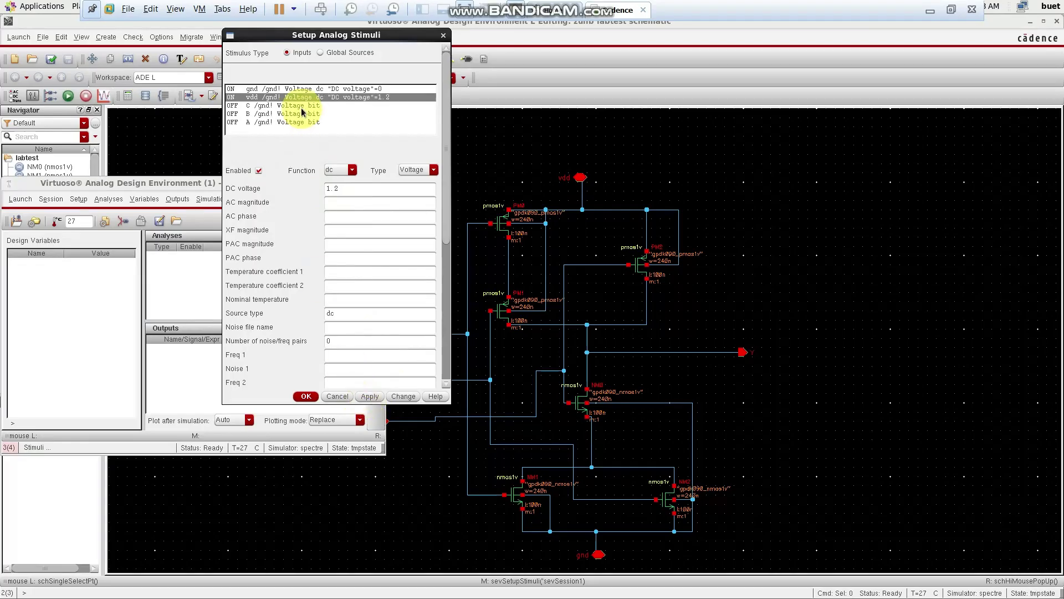
# - Enable the bit stimulus for input C with one value 1.2 and zero value 0
pyautogui.click(293, 105)
pyautogui.click(259, 171)
pyautogui.click(360, 192)
pyautogui.write('1.2')
pyautogui.click(358, 204)
pyautogui.write('0')
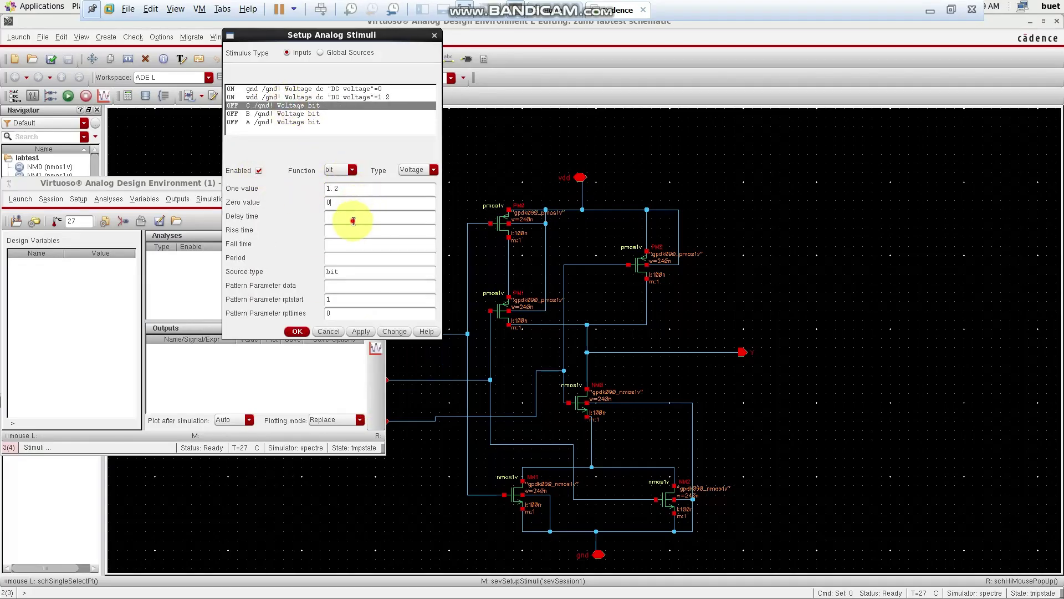
# - Set C's delay time to 0, rise and fall times to 10p, period to 4n and pattern data to 01101001, and apply it
pyautogui.click(353, 220)
pyautogui.write('0')
pyautogui.click(337, 234)
pyautogui.write('10p')
pyautogui.click(346, 242)
pyautogui.write('10p')
pyautogui.click(348, 261)
pyautogui.write('4n')
pyautogui.click(339, 288)
pyautogui.click(359, 332)
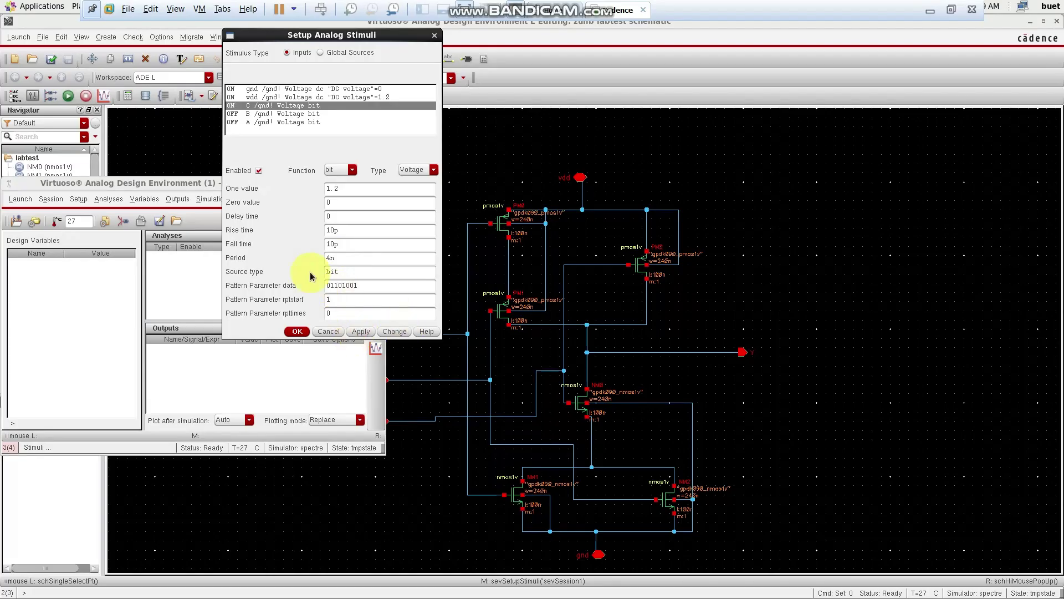
# - Enable B's bit stimulus with one value 1.2, zero value 0, delay 0 and rise time 10p, fill in fall time, period and pattern data, and apply
pyautogui.click(272, 114)
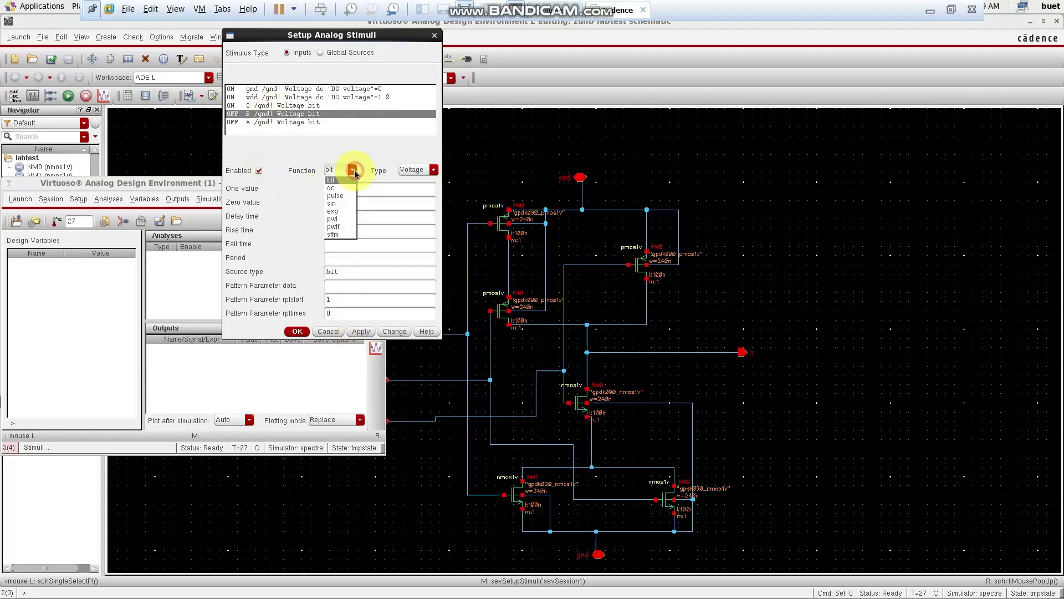
pyautogui.click(349, 181)
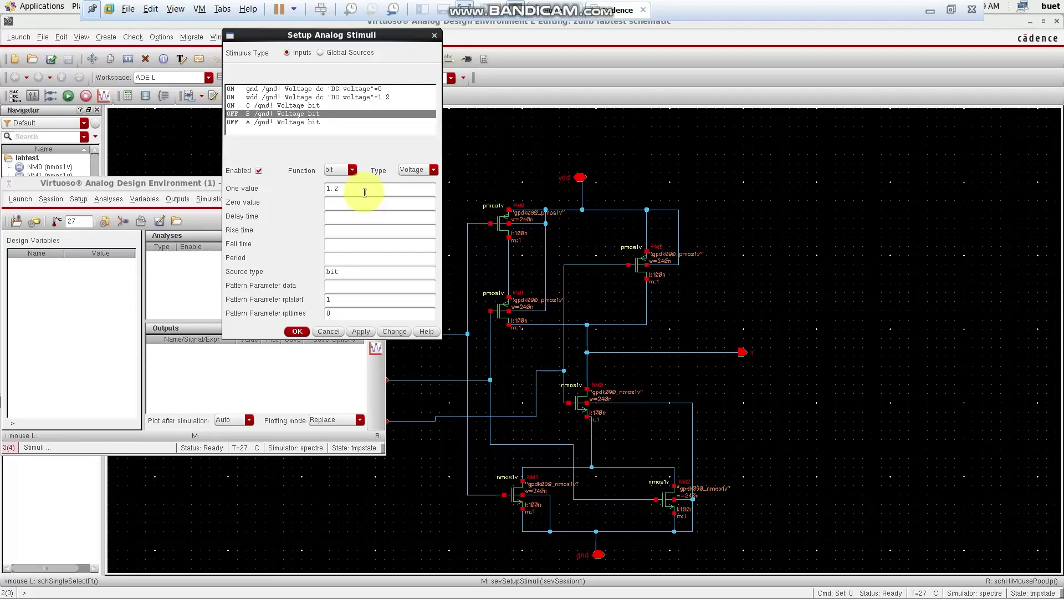
pyautogui.click(354, 216)
pyautogui.click(353, 232)
pyautogui.write('10p')
pyautogui.click(353, 244)
pyautogui.write('1')
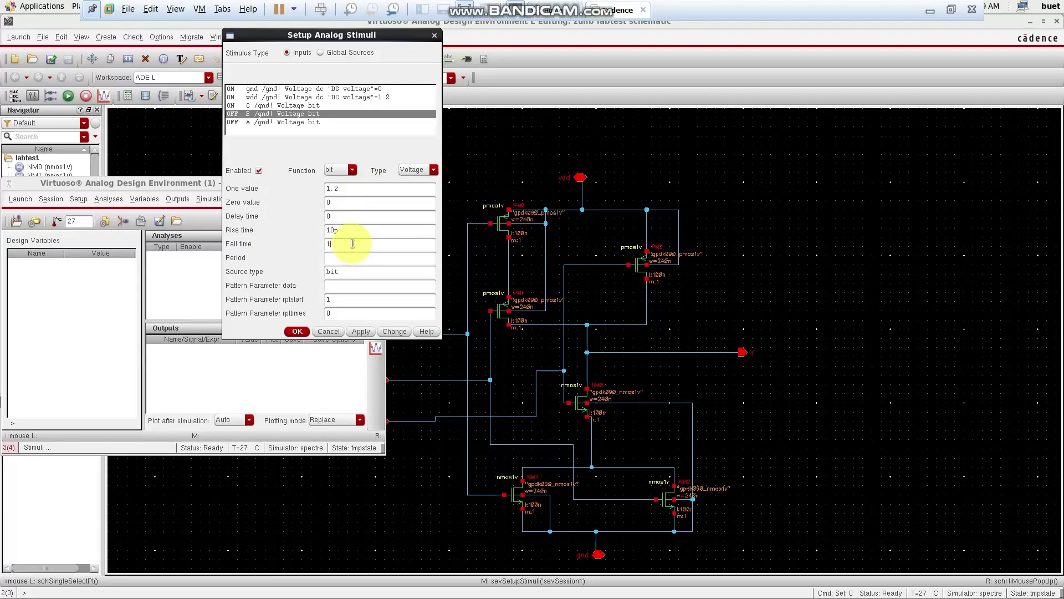
pyautogui.click(344, 257)
pyautogui.click(341, 286)
pyautogui.click(361, 331)
# - Enable the bit stimulus for input A with one value 1.2 and zero value 0
pyautogui.click(259, 172)
pyautogui.click(337, 190)
pyautogui.write('1.2')
pyautogui.click(345, 204)
pyautogui.write('0')
# - Set A's delay time to 0, rise and fall times to 10p, period to 4n and pattern data to 01010011, and apply it
pyautogui.click(340, 216)
pyautogui.click(338, 229)
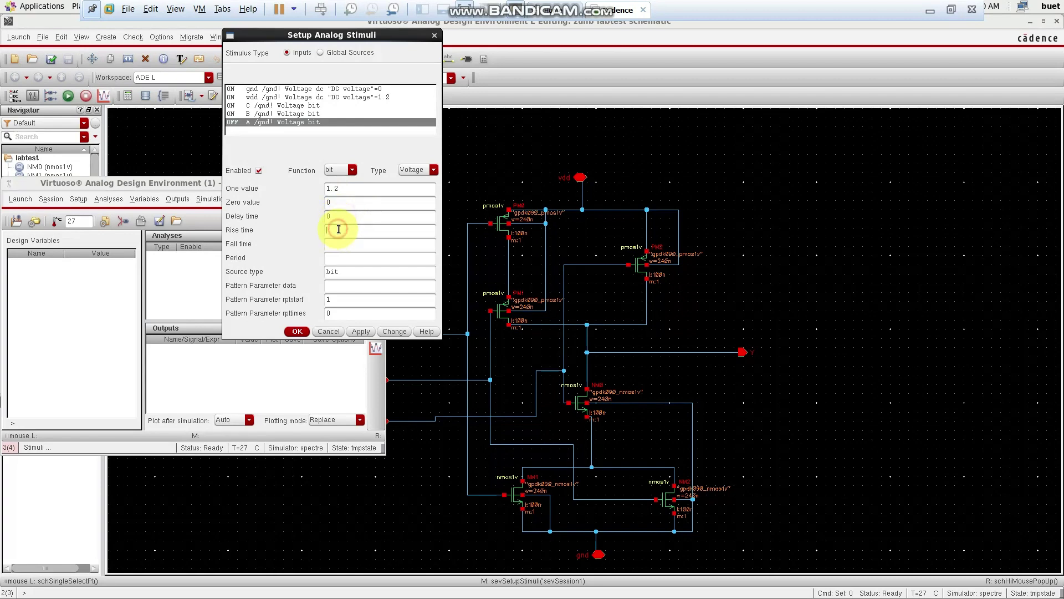
pyautogui.click(338, 242)
pyautogui.write('10p')
pyautogui.click(338, 259)
pyautogui.write('4n')
pyautogui.click(330, 288)
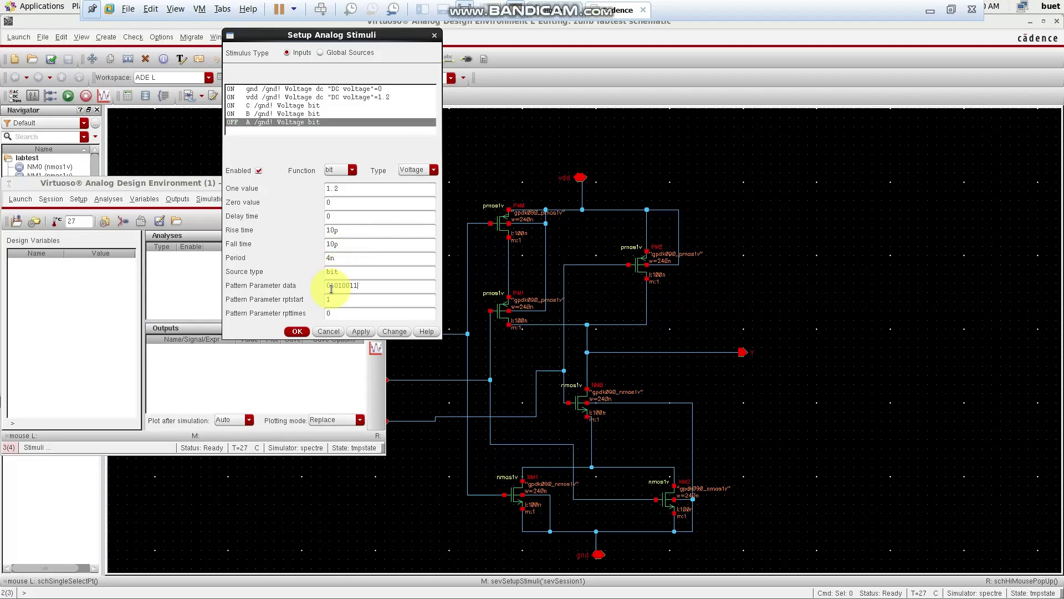
pyautogui.click(361, 331)
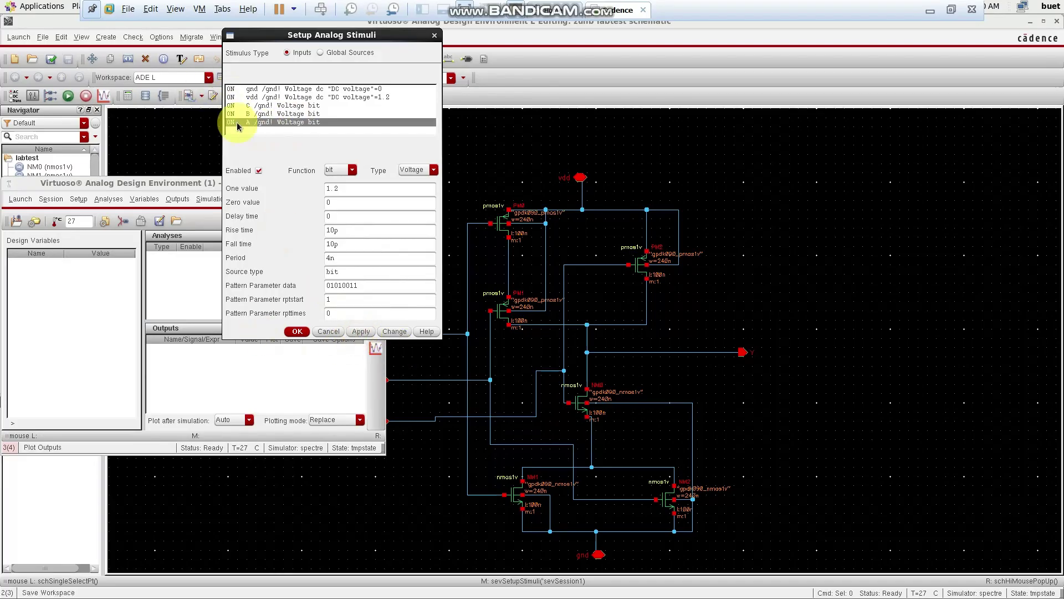
# - Check the global sources, return to the input stimuli and accept the analog stimuli setup
pyautogui.click(320, 52)
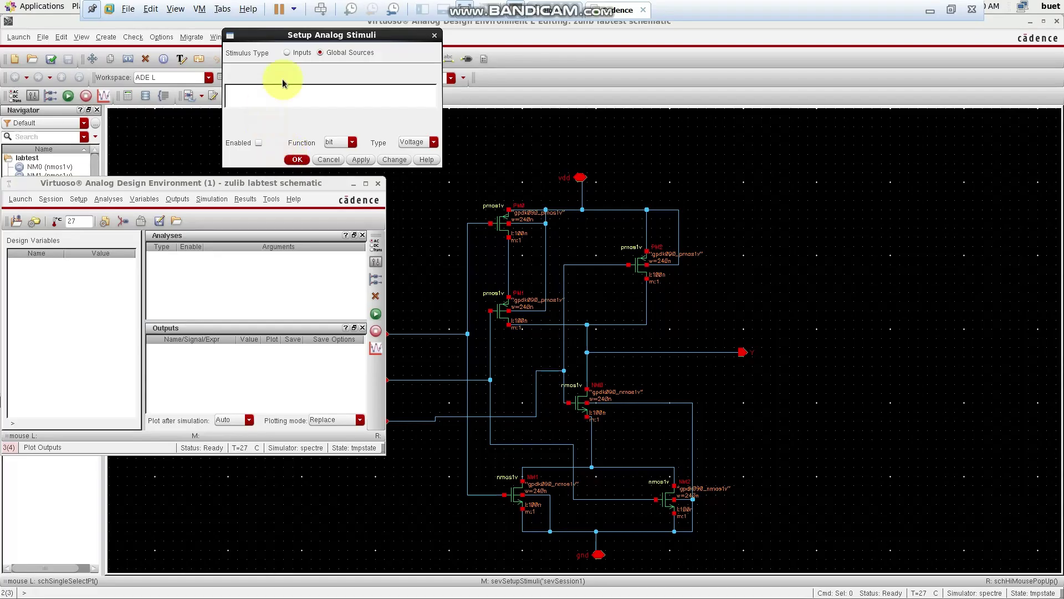
pyautogui.click(287, 52)
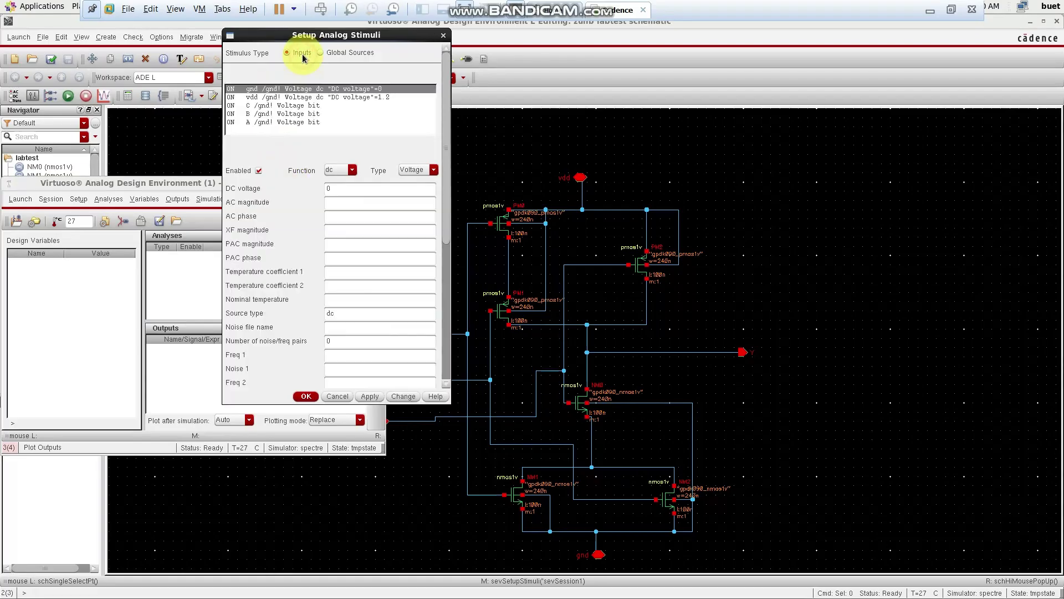
pyautogui.click(306, 396)
# - Add a transient analysis with a stop time of 32n and moderate accuracy defaults
pyautogui.click(109, 199)
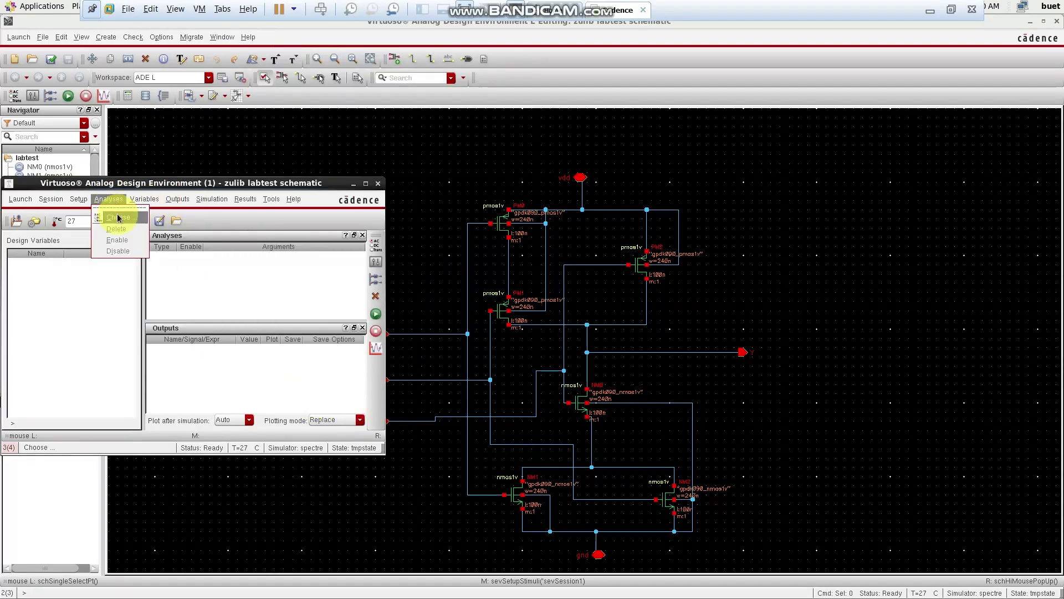
pyautogui.click(117, 217)
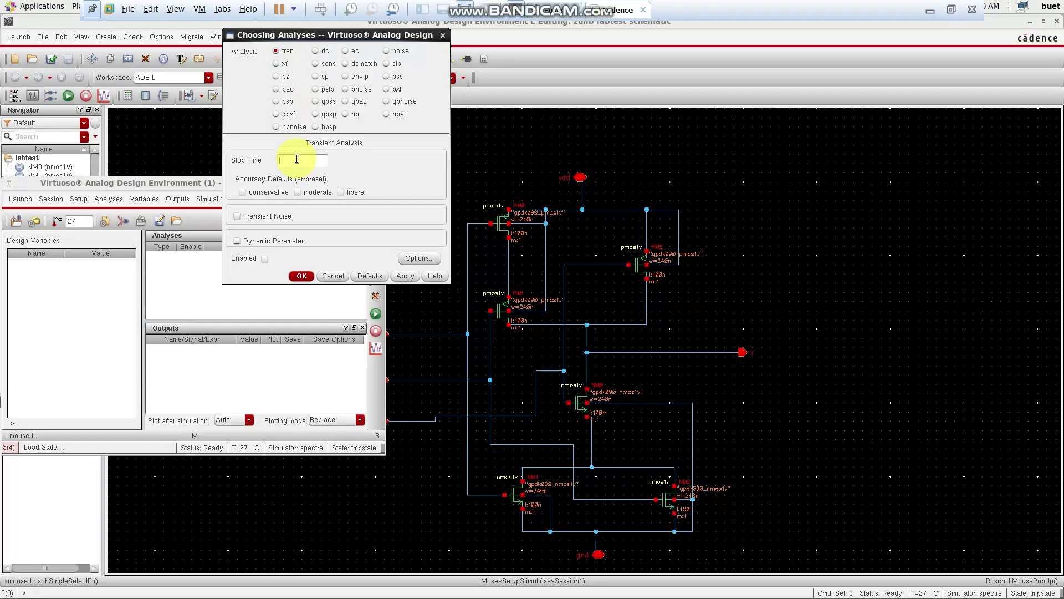
pyautogui.click(297, 192)
pyautogui.click(301, 276)
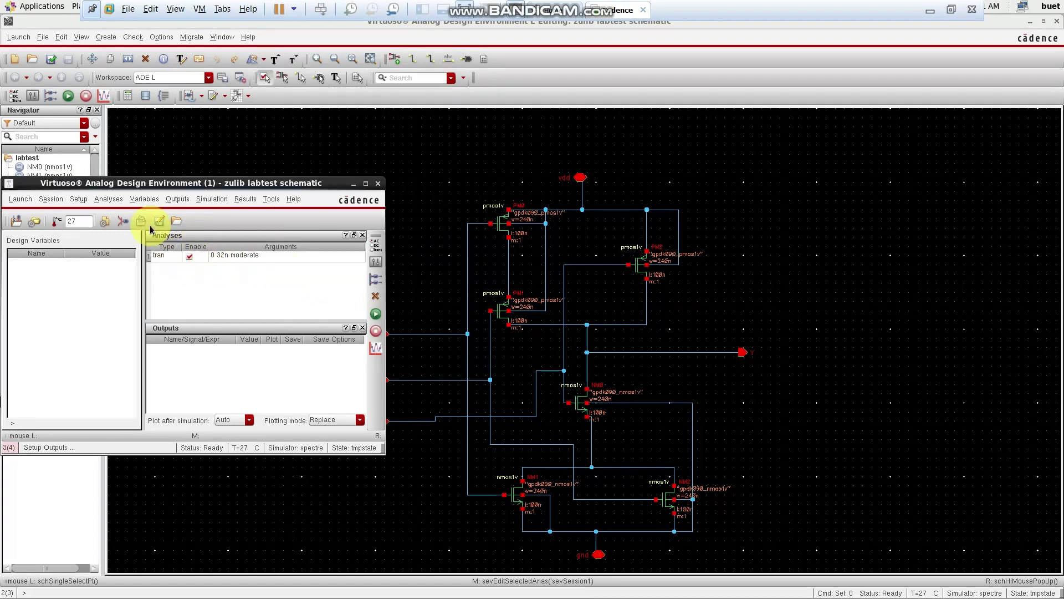
# - Choose the nets of inputs A, B, C and output Y on the schematic as the outputs to plot
pyautogui.click(177, 199)
pyautogui.moveTo(214, 280)
pyautogui.click(281, 282)
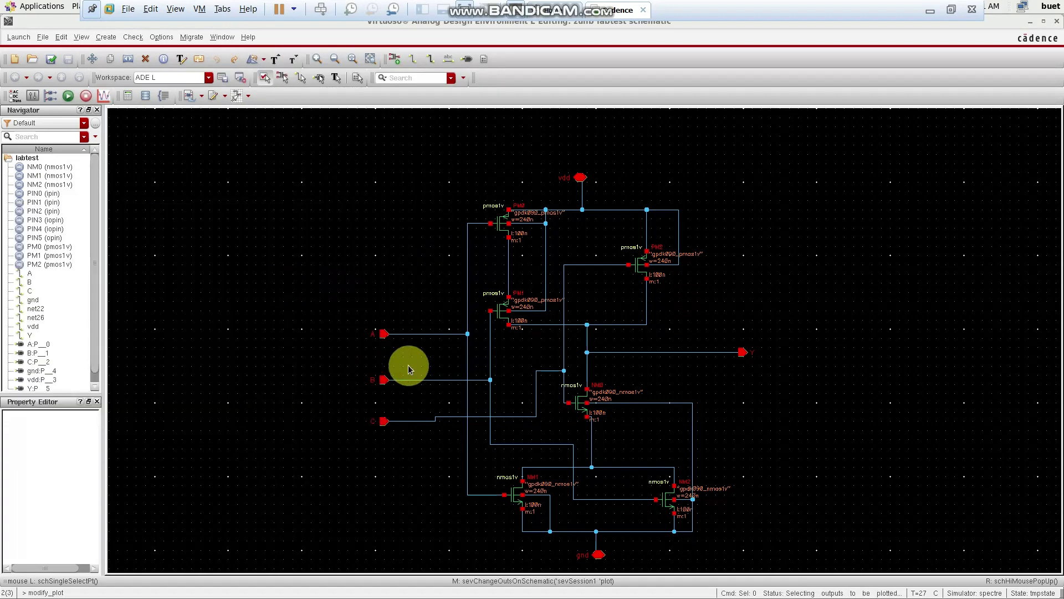
pyautogui.click(389, 343)
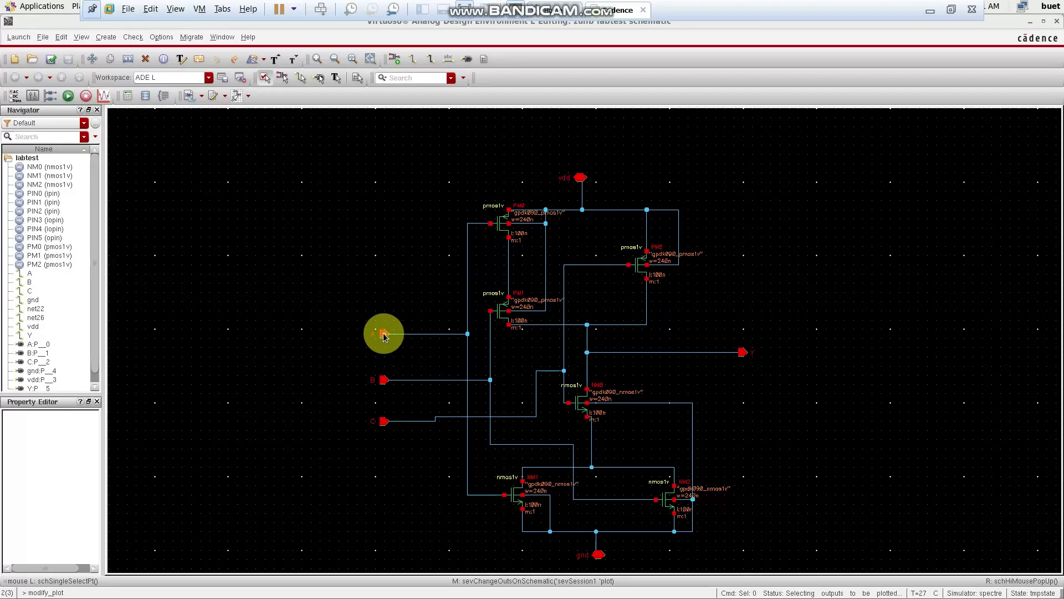
pyautogui.click(385, 379)
pyautogui.click(386, 422)
pyautogui.click(743, 352)
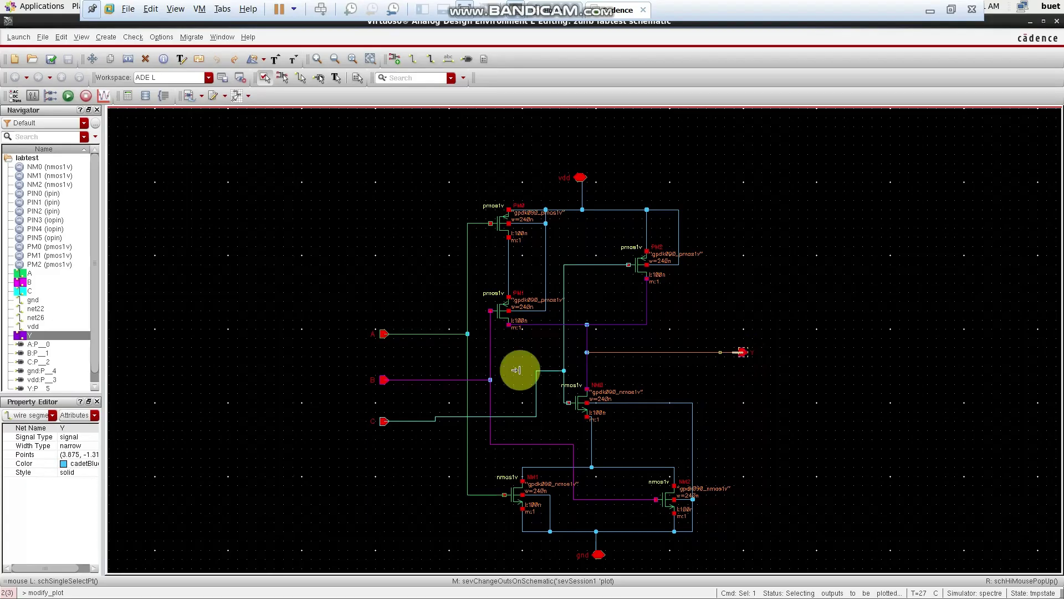
# - Run the transient simulation from ADE L and split the A, B, C and Y waveforms into separate strips
pyautogui.hotkey('ctrl', 'alt', 'Return')
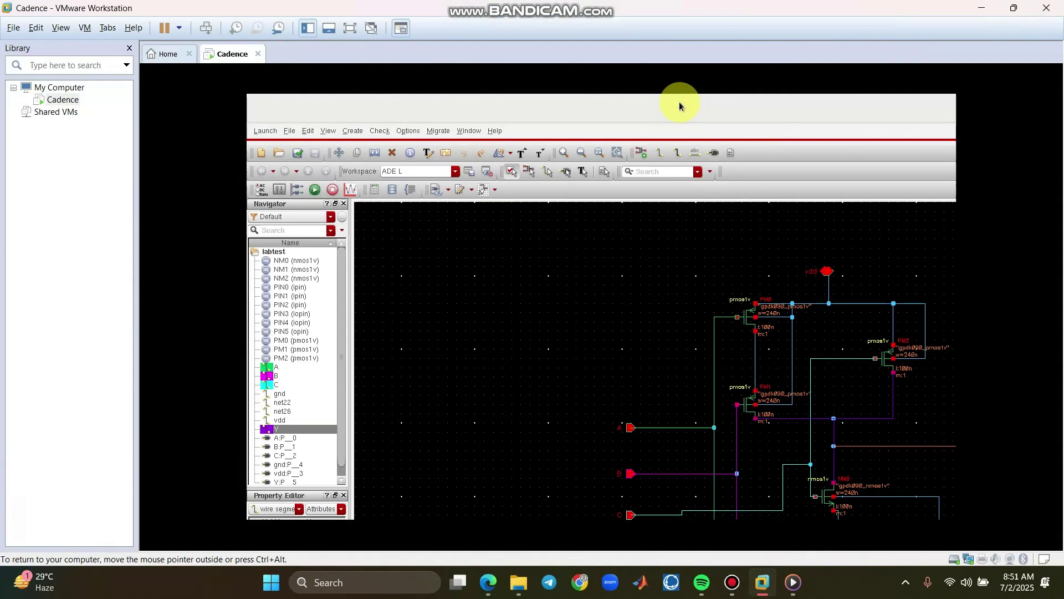
pyautogui.click(811, 101)
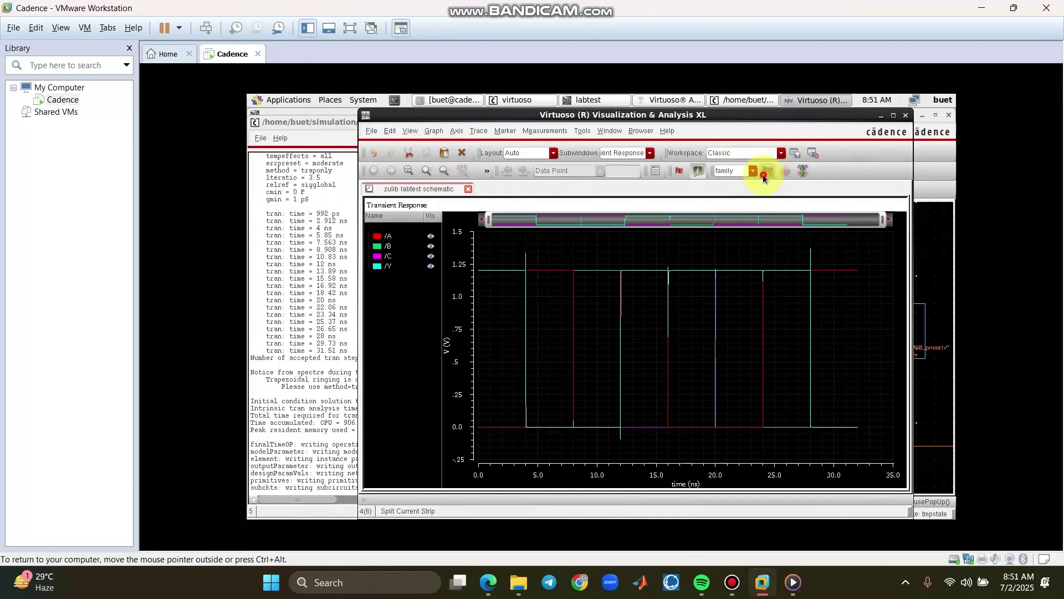
pyautogui.click(763, 174)
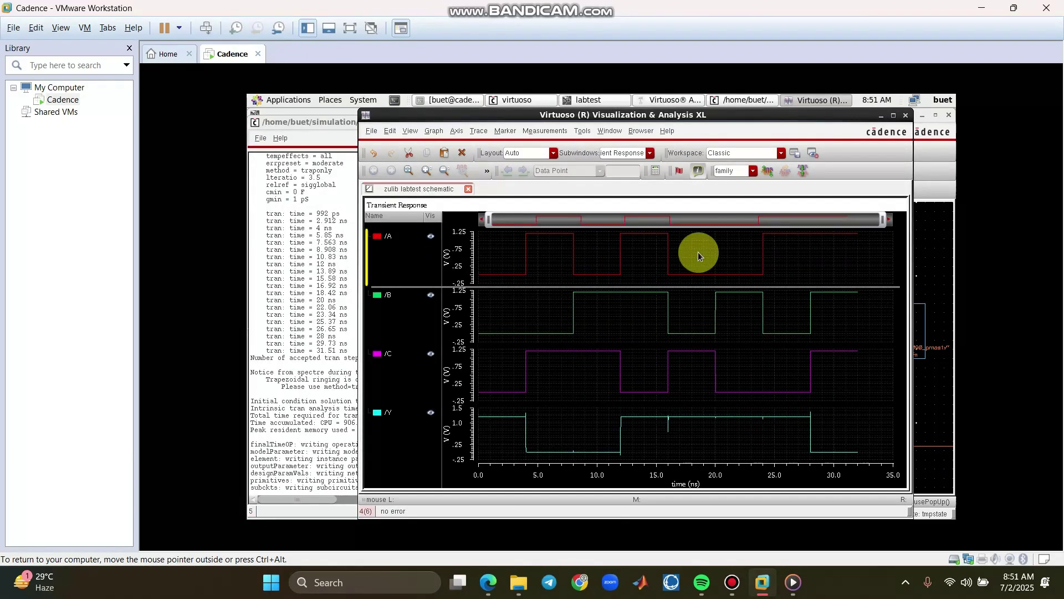
# - Minimize the waveform, simulation log and ADE L windows to show the labtest schematic
pyautogui.click(882, 115)
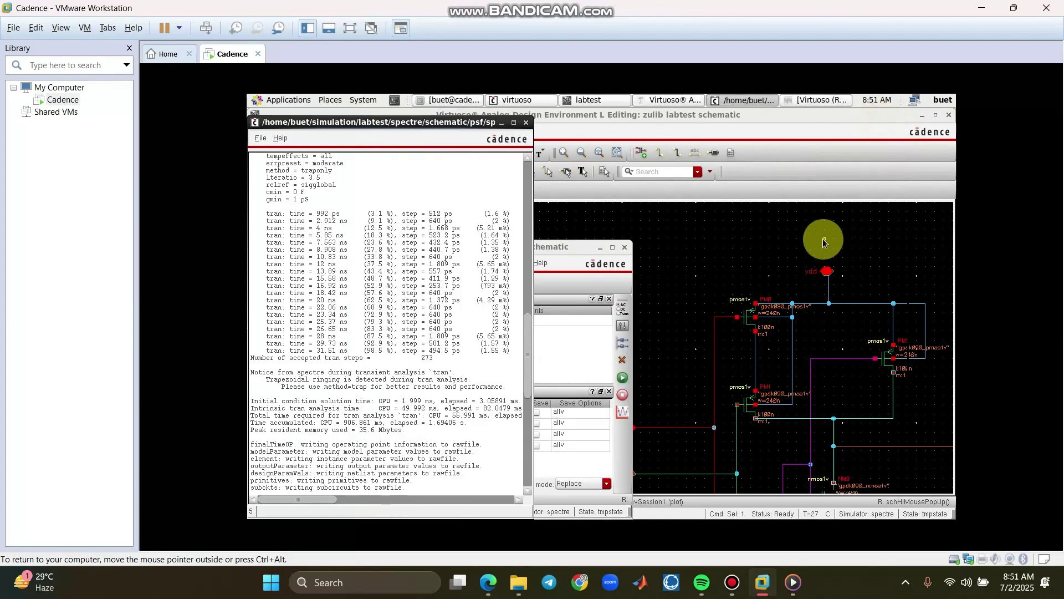
pyautogui.click(503, 124)
pyautogui.click(601, 247)
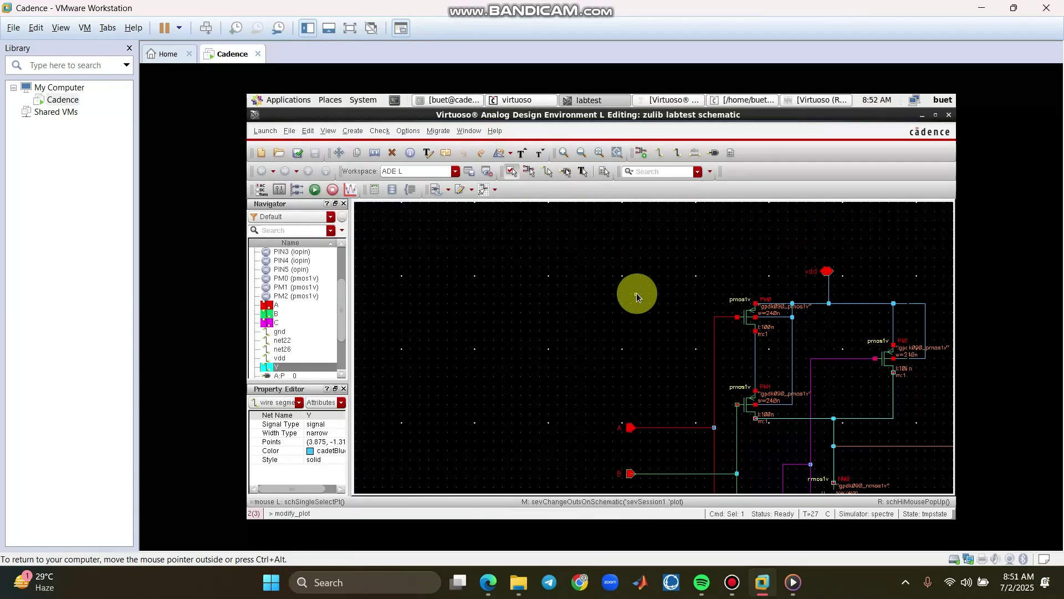
pyautogui.hotkey('ctrl', 'alt', 'Return')
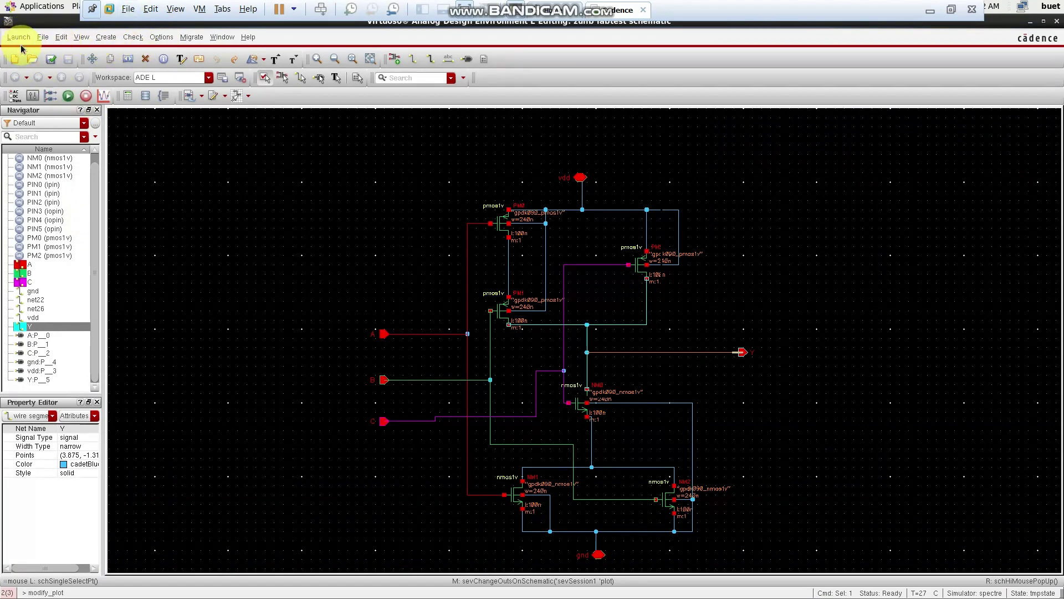
pyautogui.hotkey('ctrl', 'alt', 'Return')
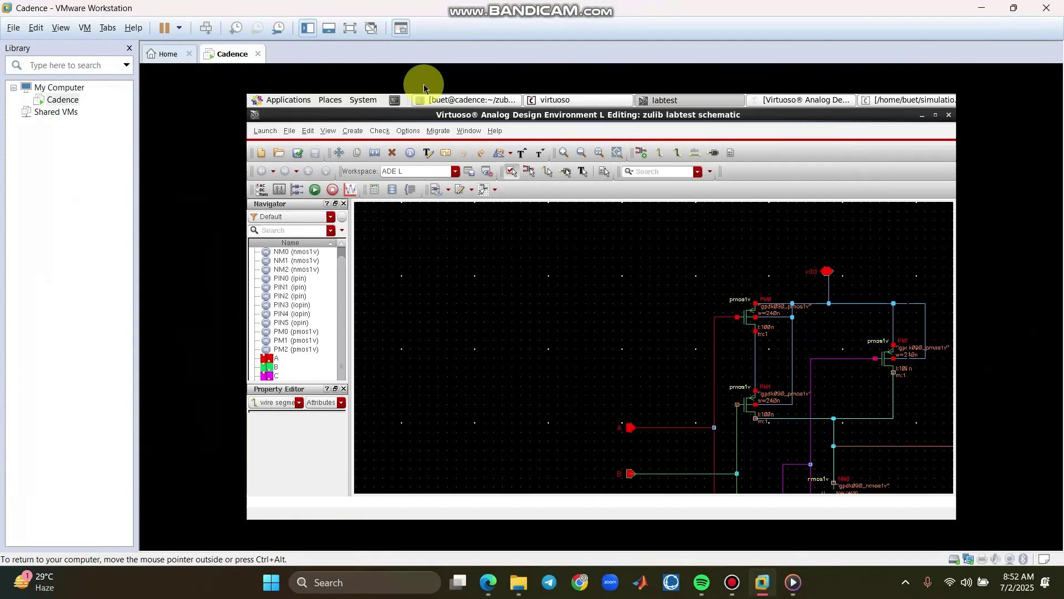
# - Restore the waveform, simulation log and ADE L windows, then open the analog stimuli setup for review and close it
pyautogui.click(800, 100)
pyautogui.click(768, 101)
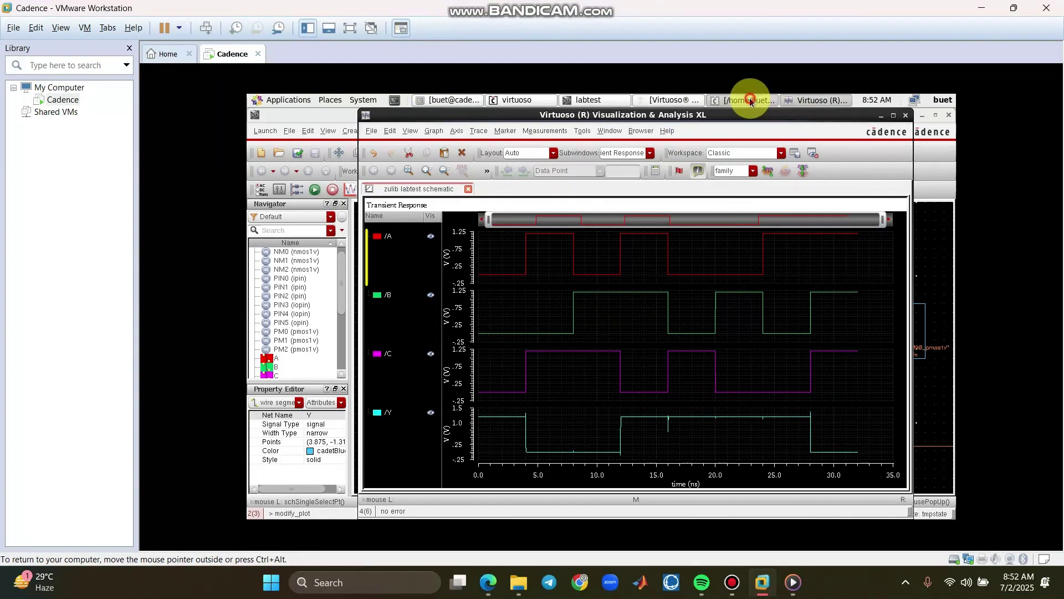
pyautogui.click(677, 101)
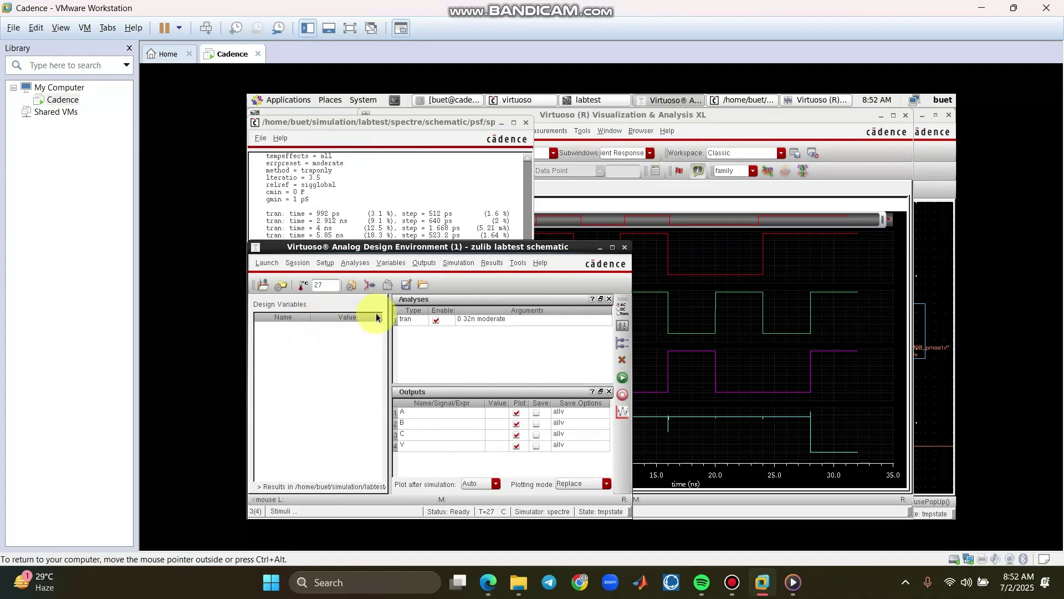
pyautogui.click(329, 262)
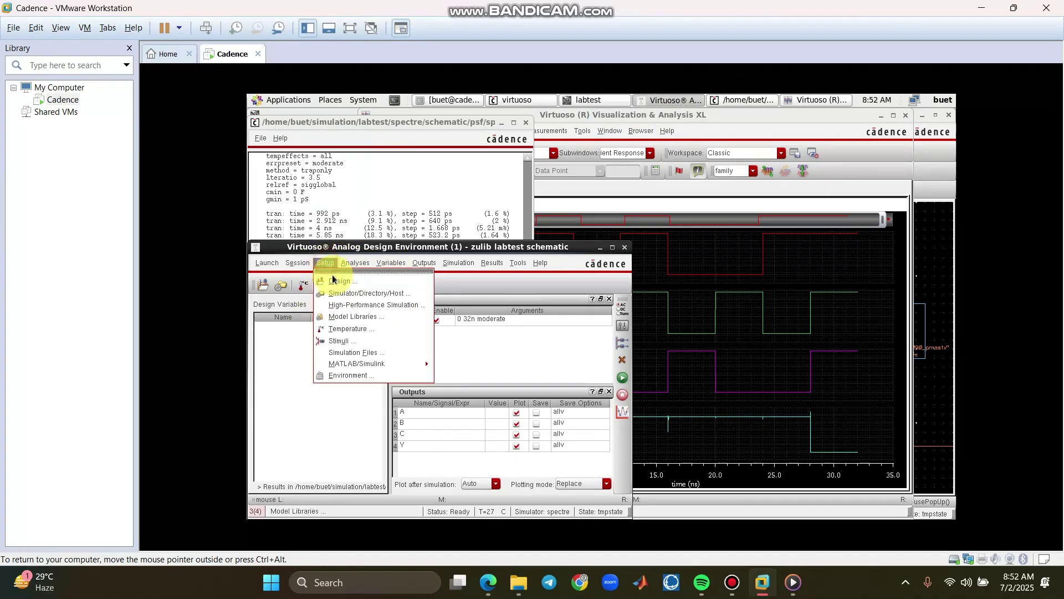
pyautogui.click(355, 342)
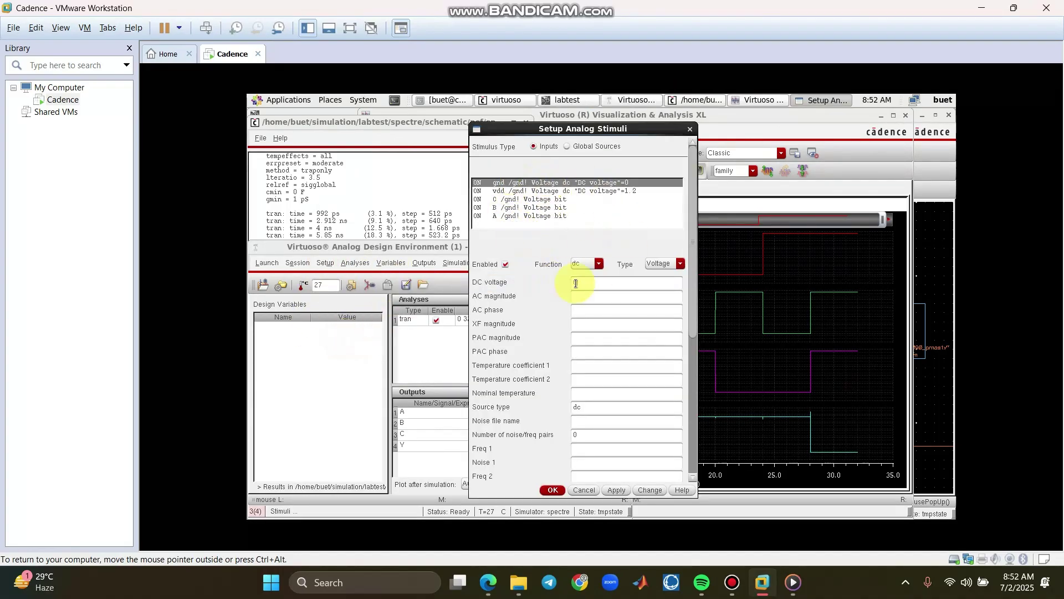
pyautogui.click(690, 129)
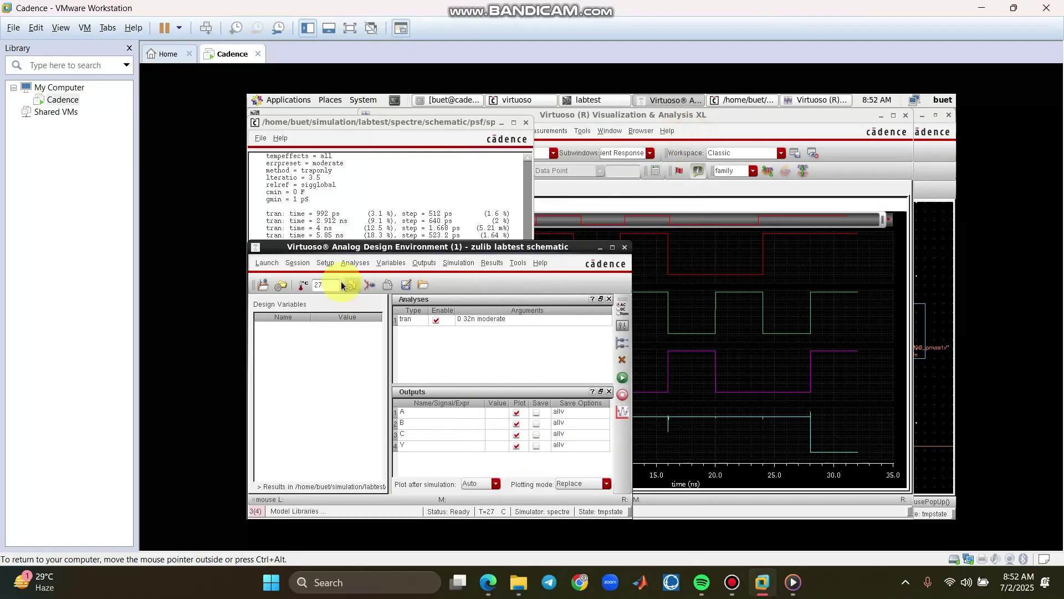
# - Save the ADE L session as state1 in the zulib/labtest directory, overwriting the existing saved state
pyautogui.click(297, 263)
pyautogui.click(307, 296)
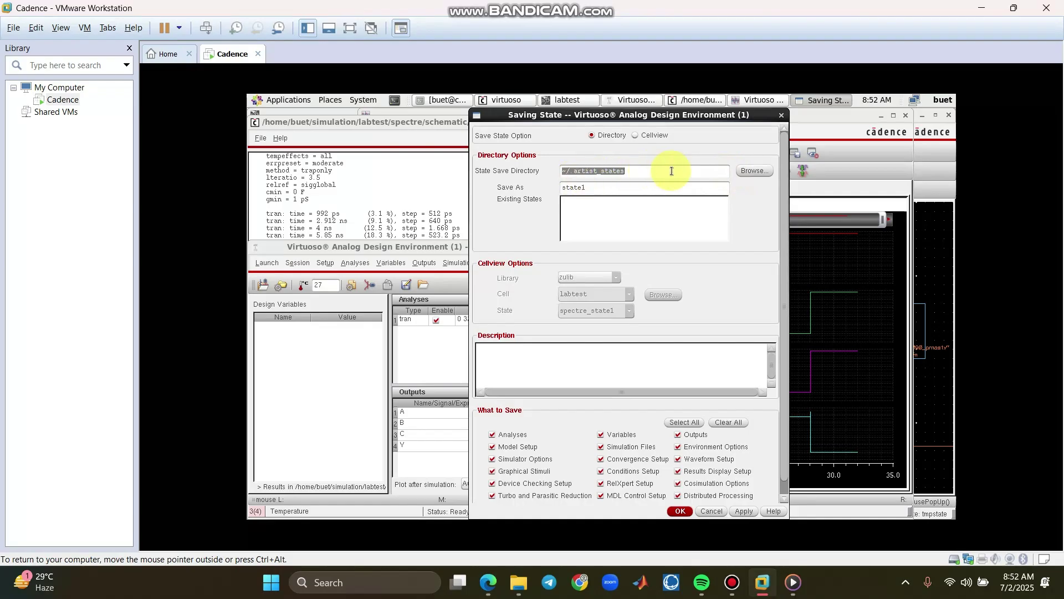
pyautogui.click(751, 170)
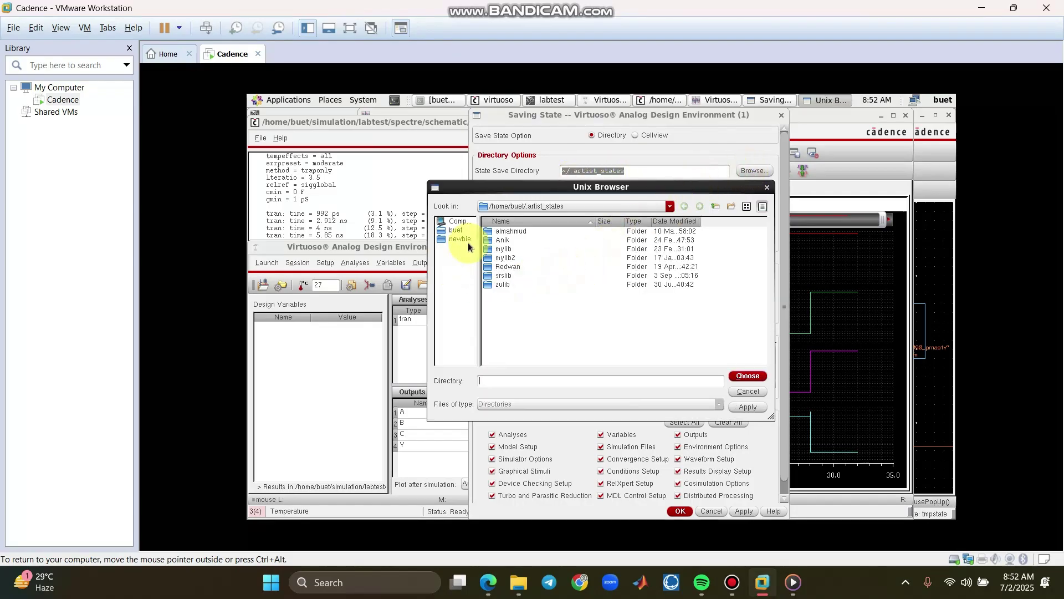
pyautogui.click(454, 230)
pyautogui.scroll(-5, 523, 294)
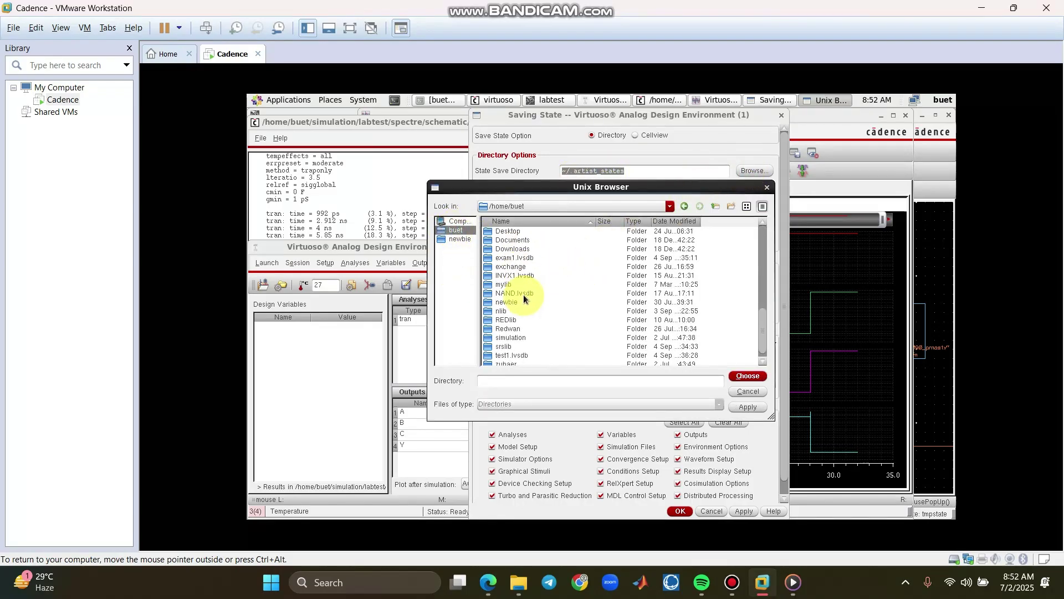
pyautogui.doubleClick(507, 353)
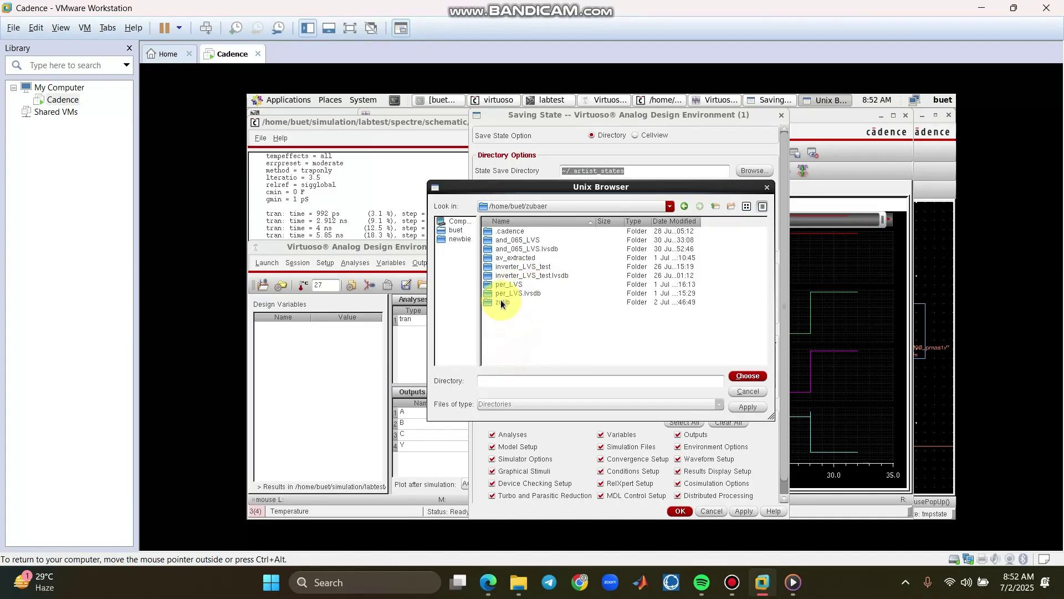
pyautogui.doubleClick(502, 302)
pyautogui.doubleClick(506, 267)
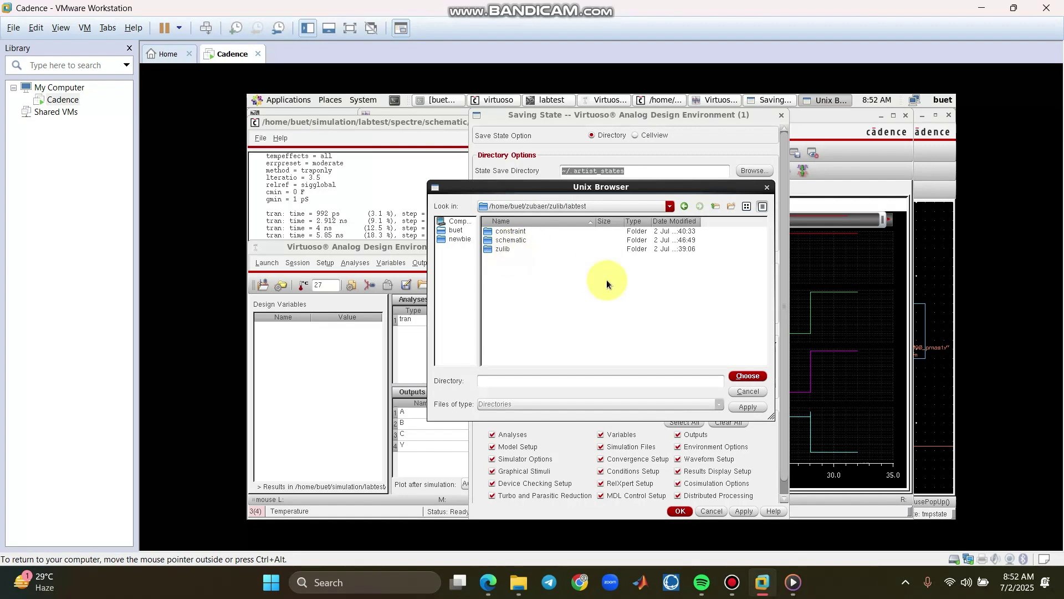
pyautogui.click(748, 377)
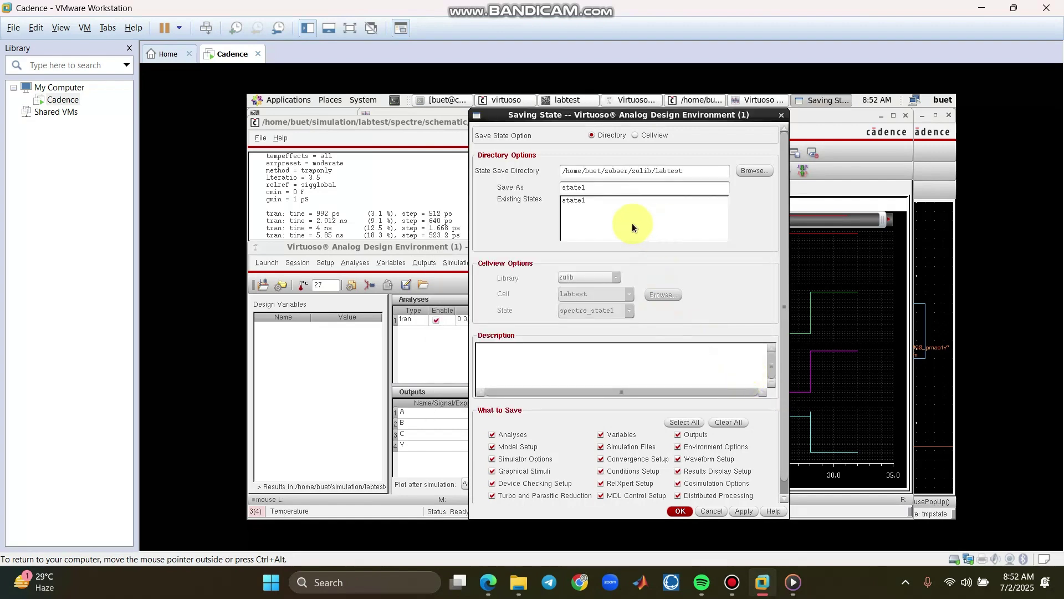
pyautogui.click(680, 510)
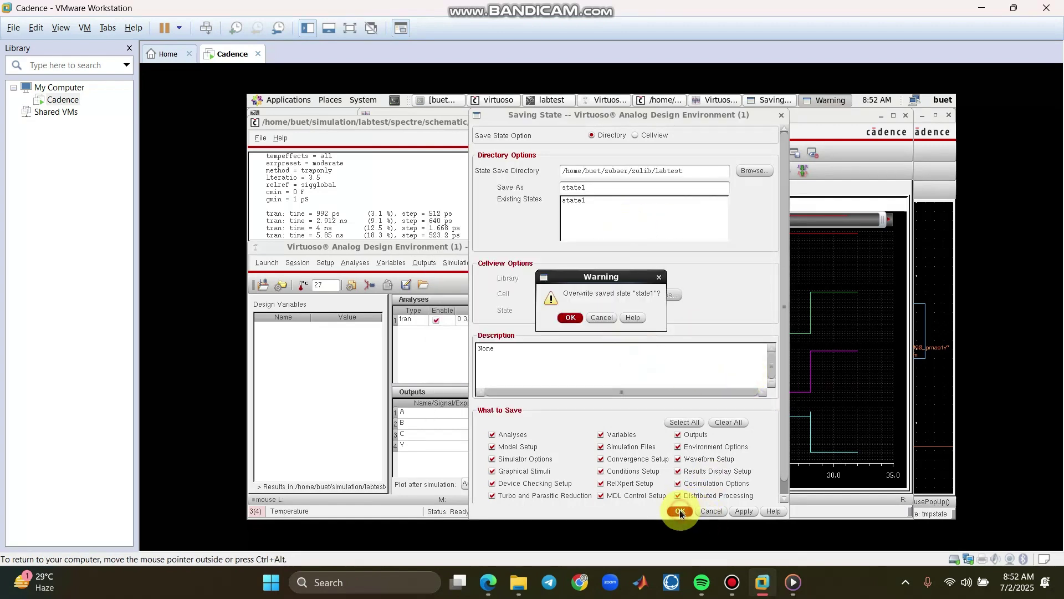
pyautogui.click(571, 318)
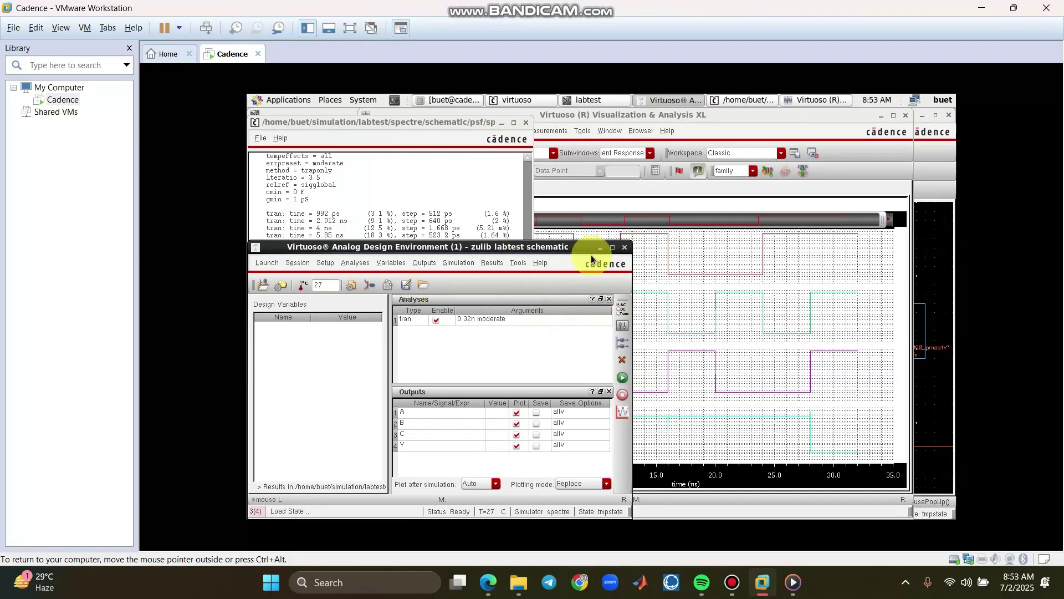
# - Minimize the ADE L, simulation log and waveform windows to return to the labtest schematic
pyautogui.click(600, 248)
pyautogui.click(501, 122)
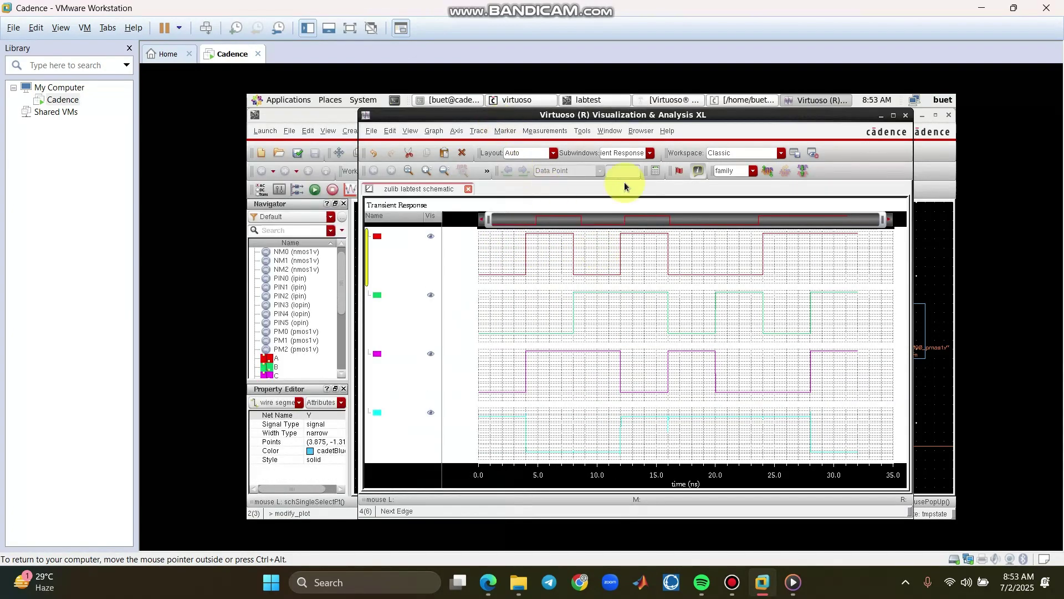
pyautogui.click(881, 119)
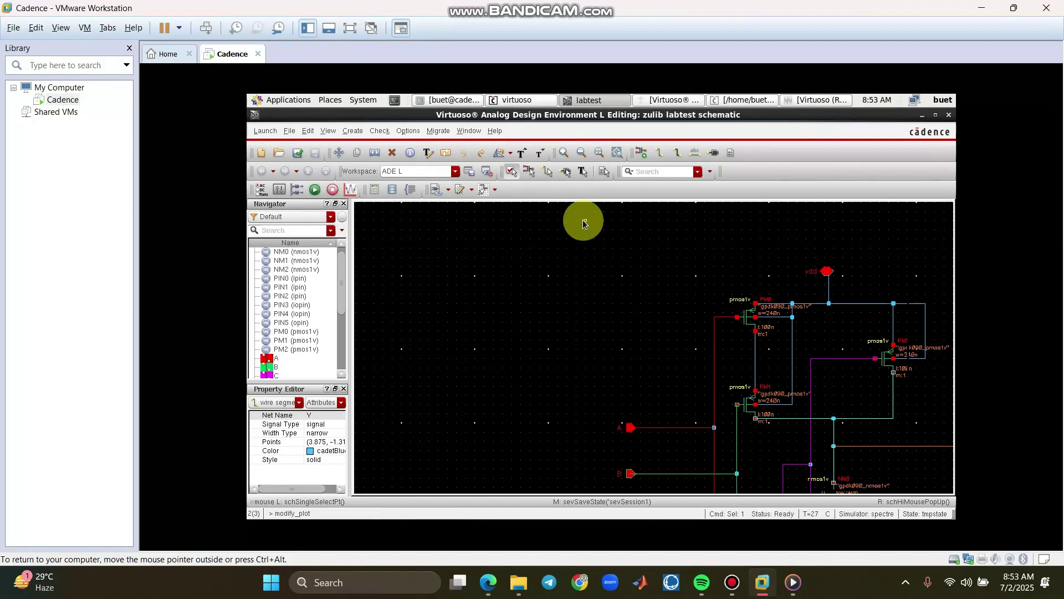
pyautogui.click(275, 243)
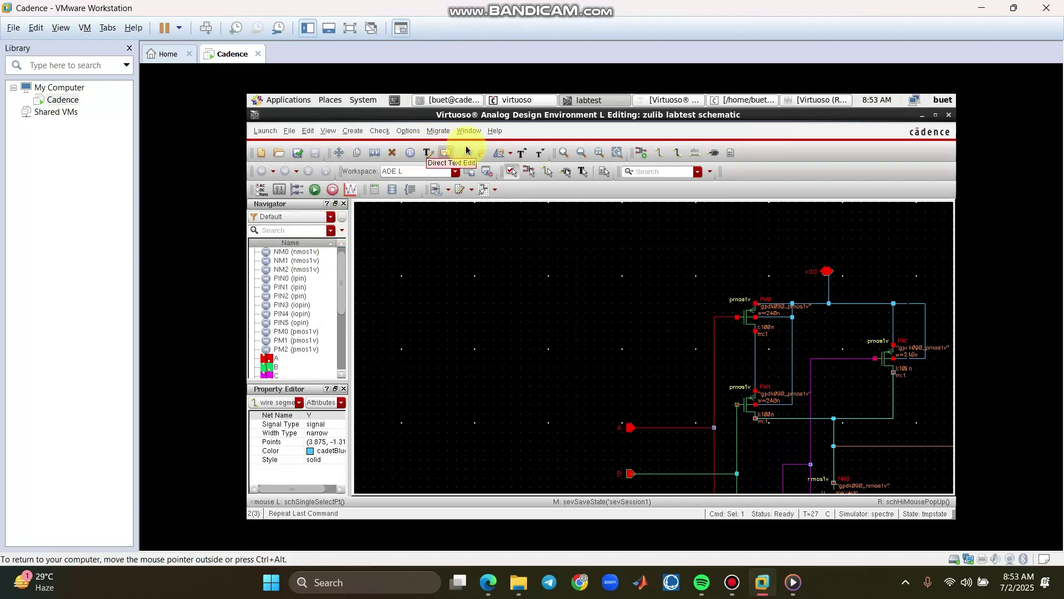
# - Launch Layout XL for labtest with a new layout and automatic configuration, and minimize the extra ADE L window
pyautogui.click(266, 131)
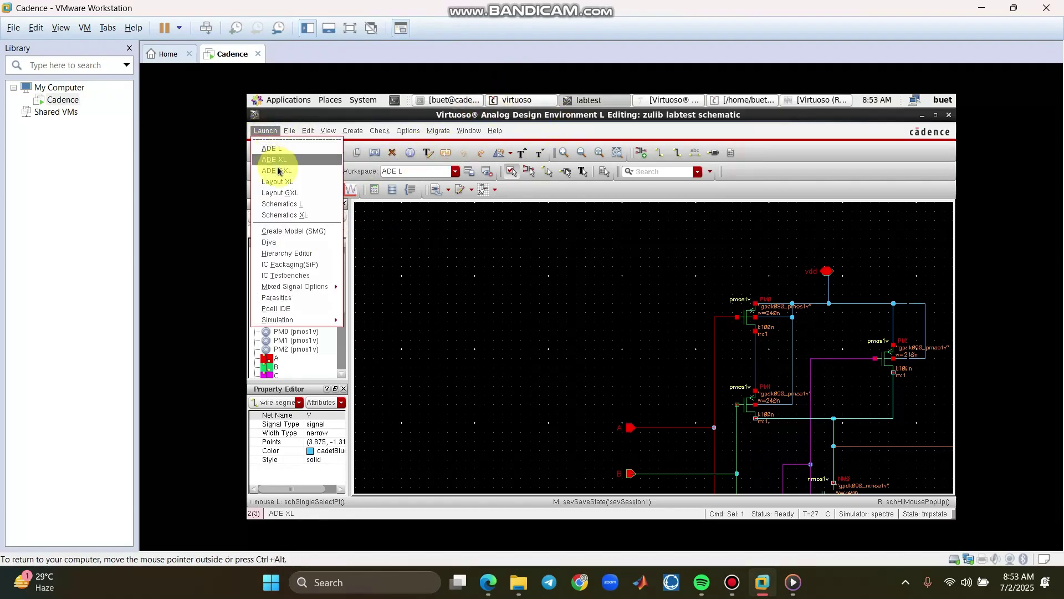
pyautogui.click(278, 181)
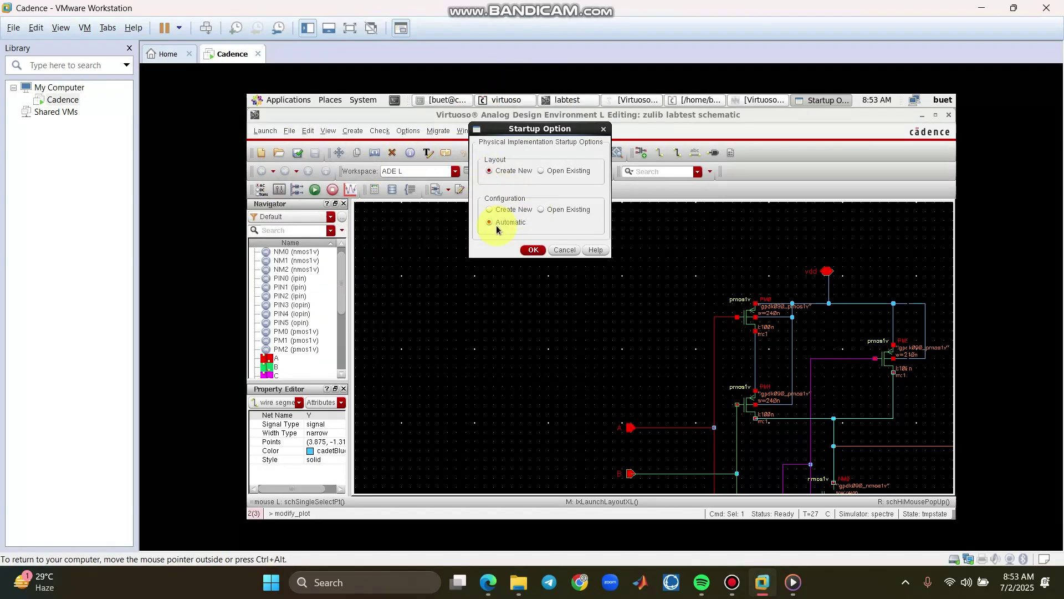
pyautogui.click(533, 249)
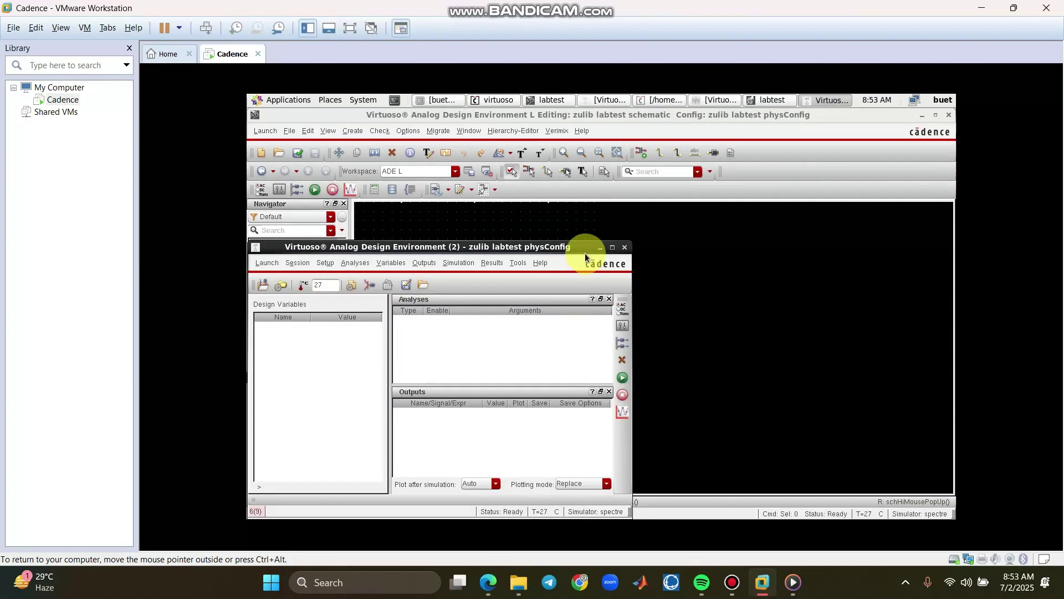
pyautogui.click(601, 247)
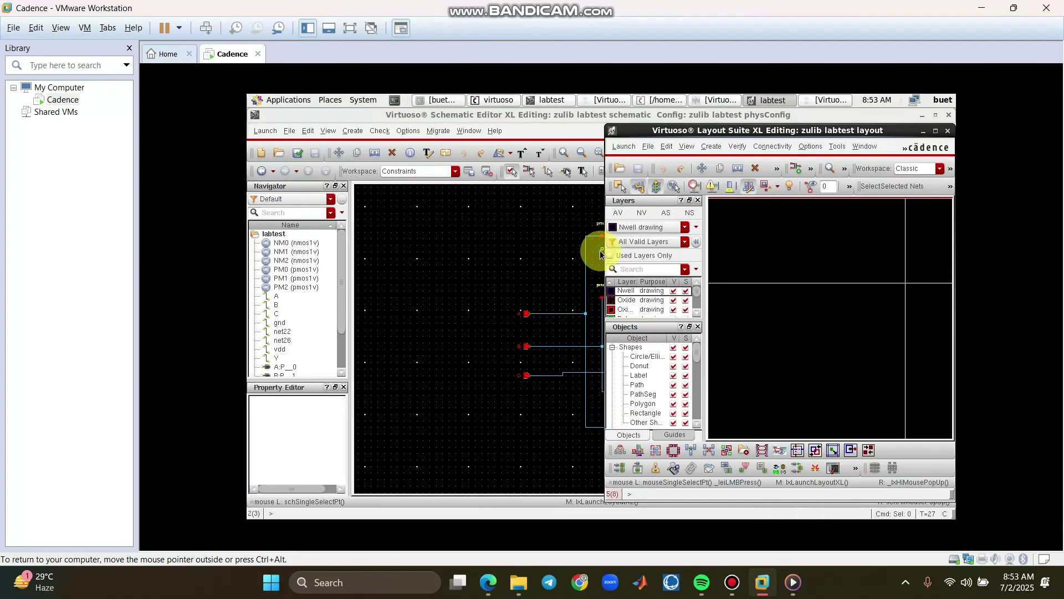
# - Maximize the Layout Suite XL window of the labtest layout
pyautogui.click(936, 131)
pyautogui.hotkey('ctrl', 'alt', 'Return')
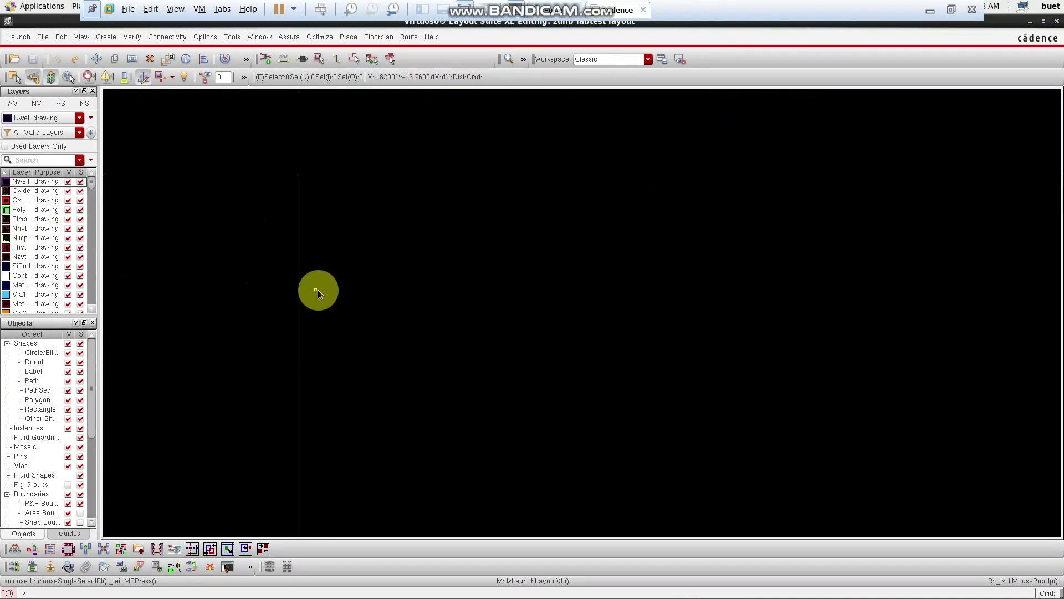
pyautogui.hotkey('ctrl', 'alt', 'Return')
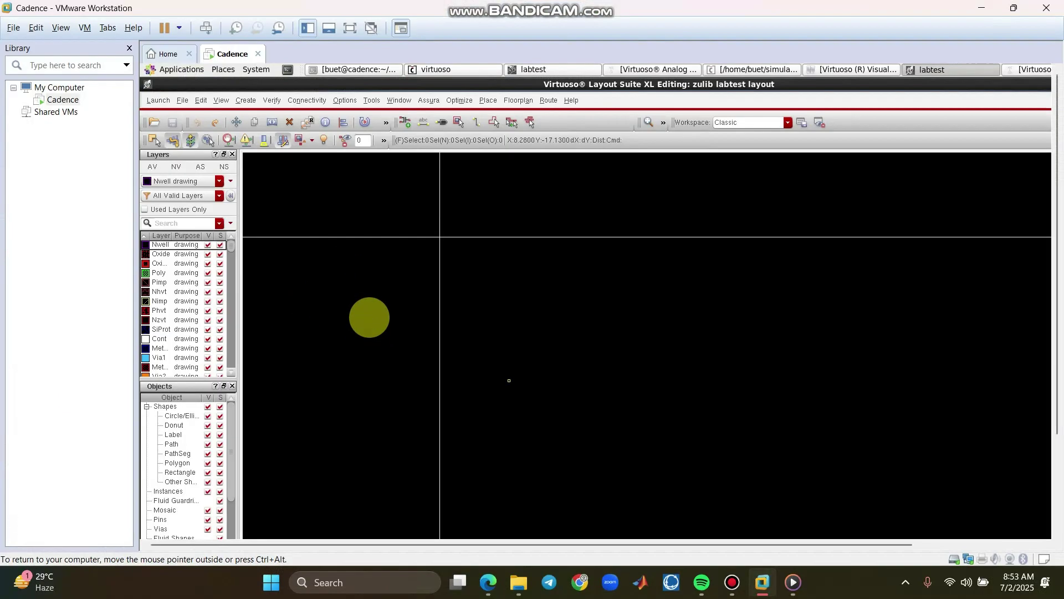
# - Switch to the Document 15.pdf notes in Edge, examine the hand-drawn series and parallel transistor layout sketches, and minimize the window
pyautogui.moveTo(483, 581)
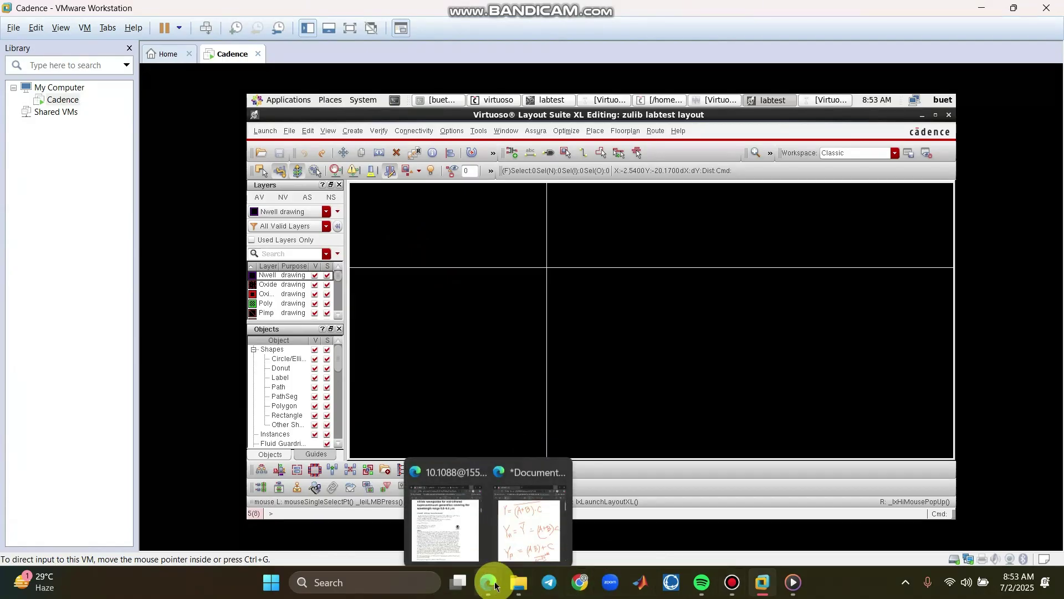
pyautogui.click(526, 532)
pyautogui.scroll(-10, 588, 321)
pyautogui.scroll(-5, 594, 318)
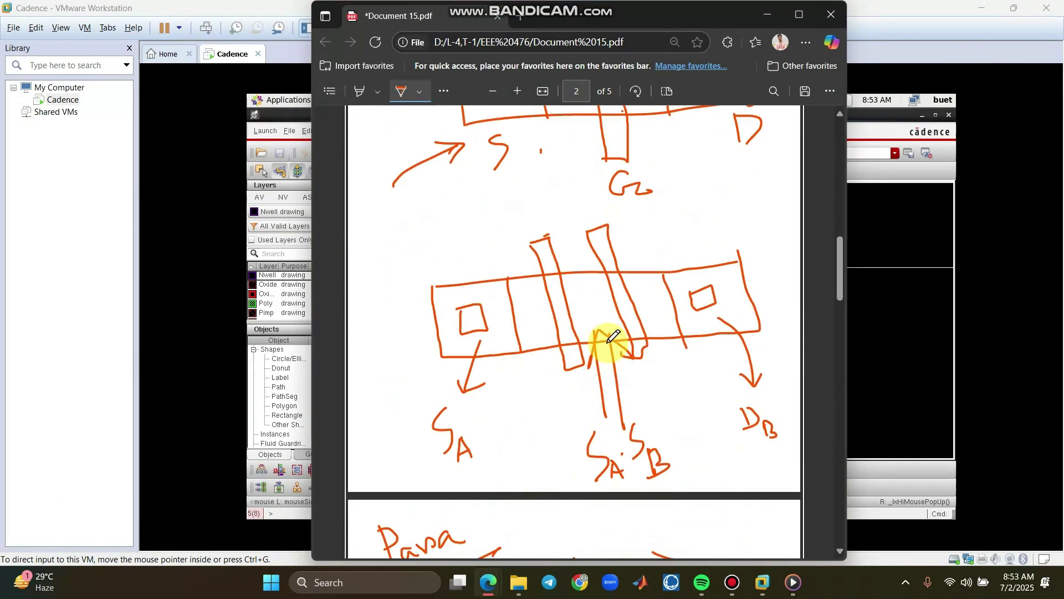
pyautogui.scroll(3, 544, 359)
pyautogui.moveTo(495, 273); pyautogui.dragTo(502, 265)
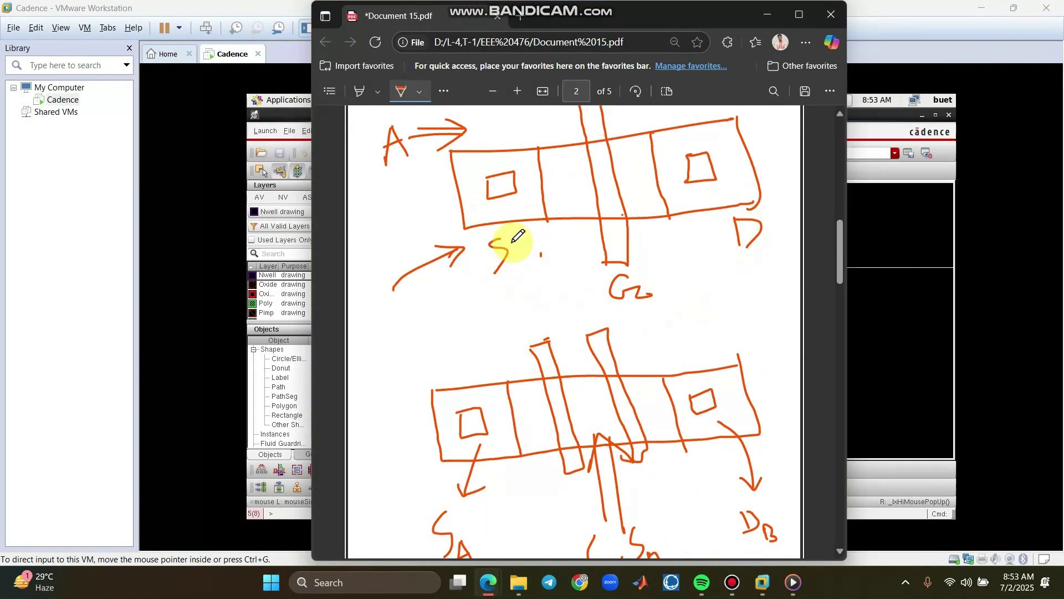
pyautogui.click(731, 582)
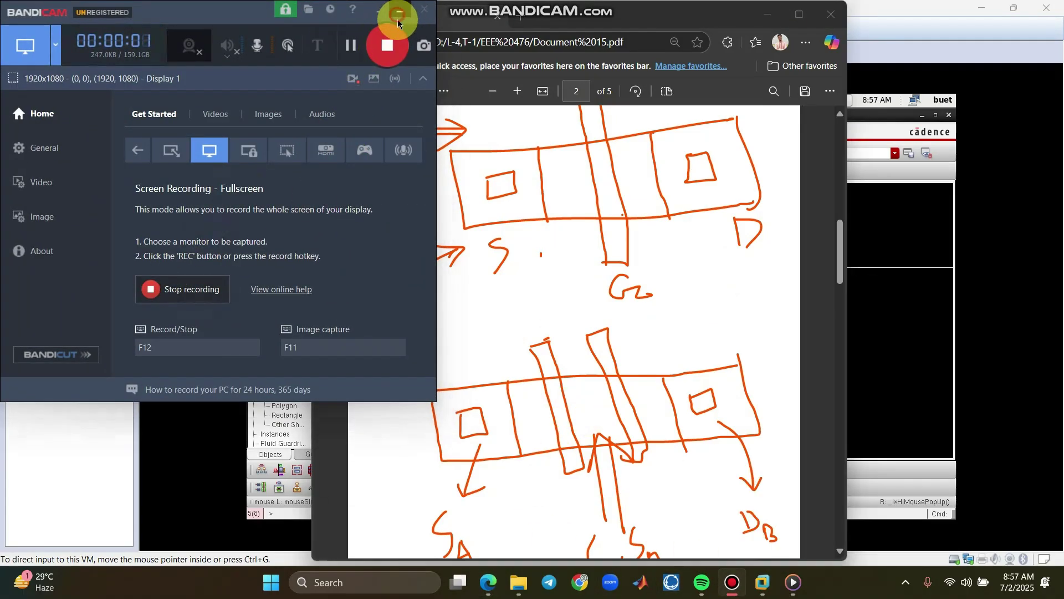
pyautogui.click(400, 10)
pyautogui.scroll(-10, 459, 256)
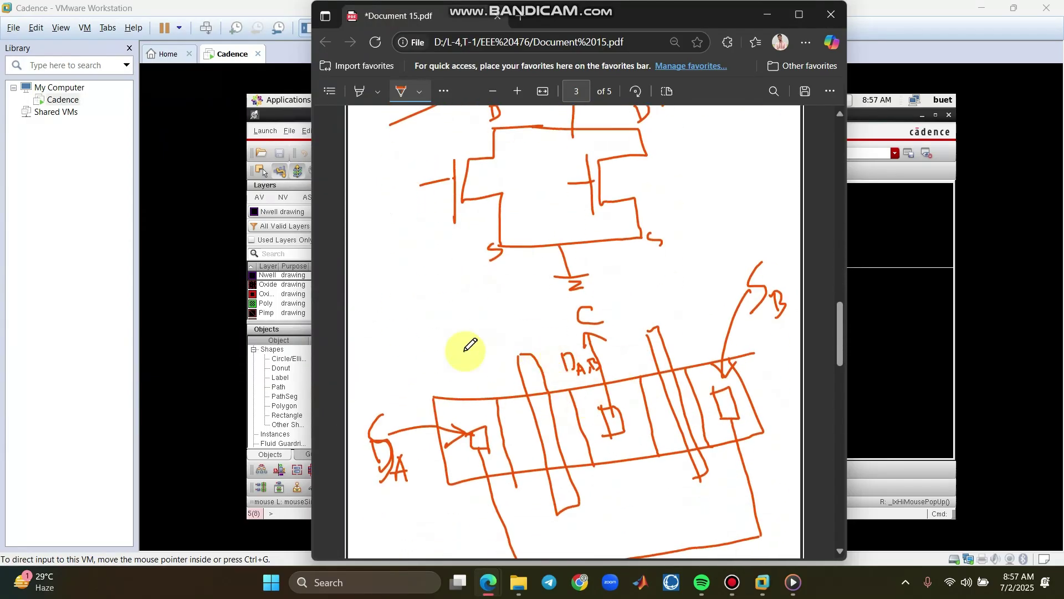
pyautogui.scroll(7, 576, 354)
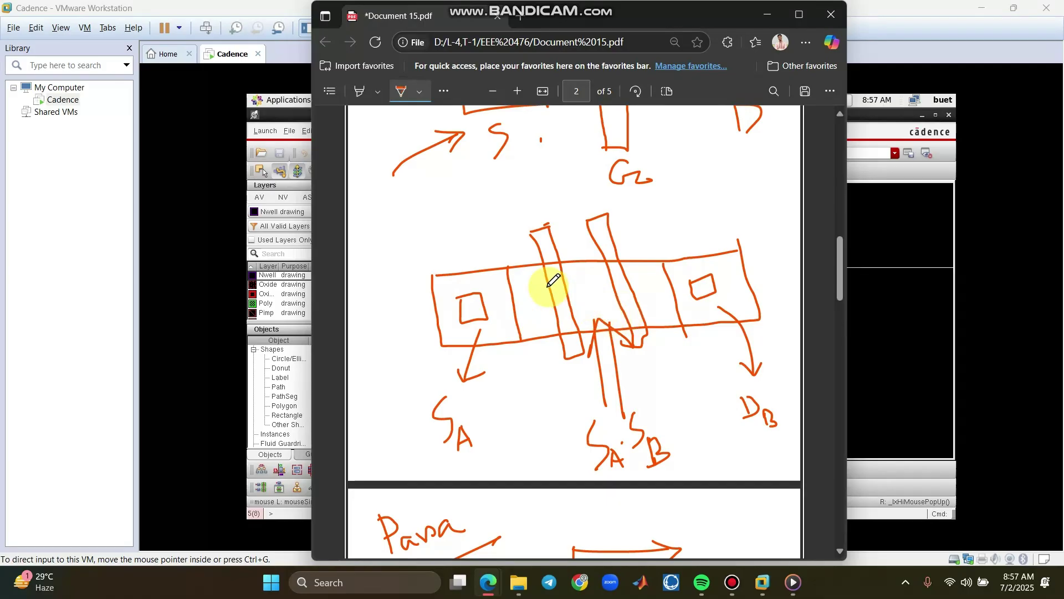
pyautogui.scroll(-7, 601, 326)
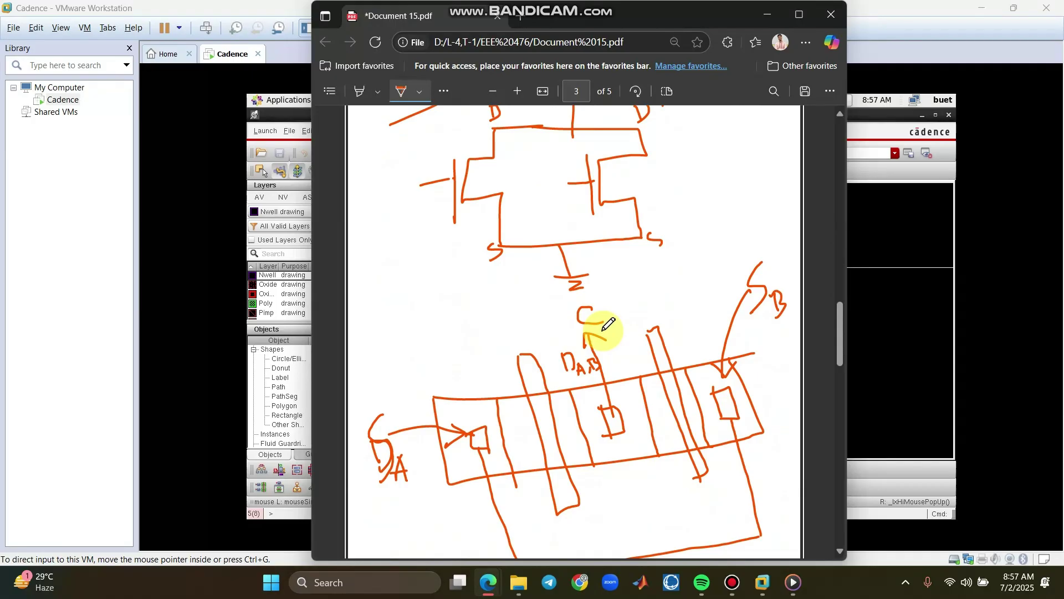
pyautogui.scroll(6, 543, 332)
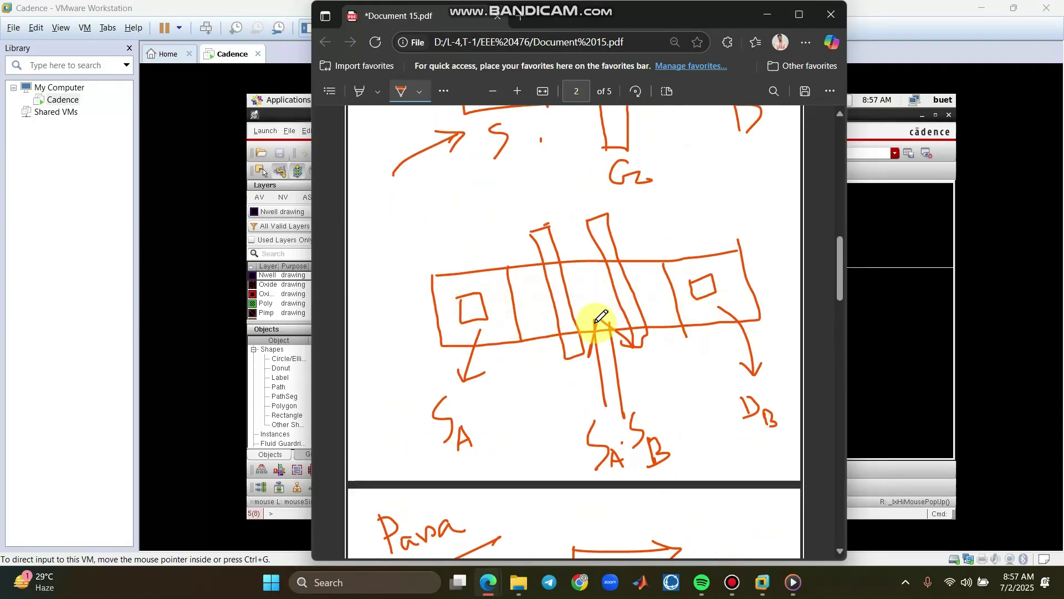
pyautogui.click(768, 14)
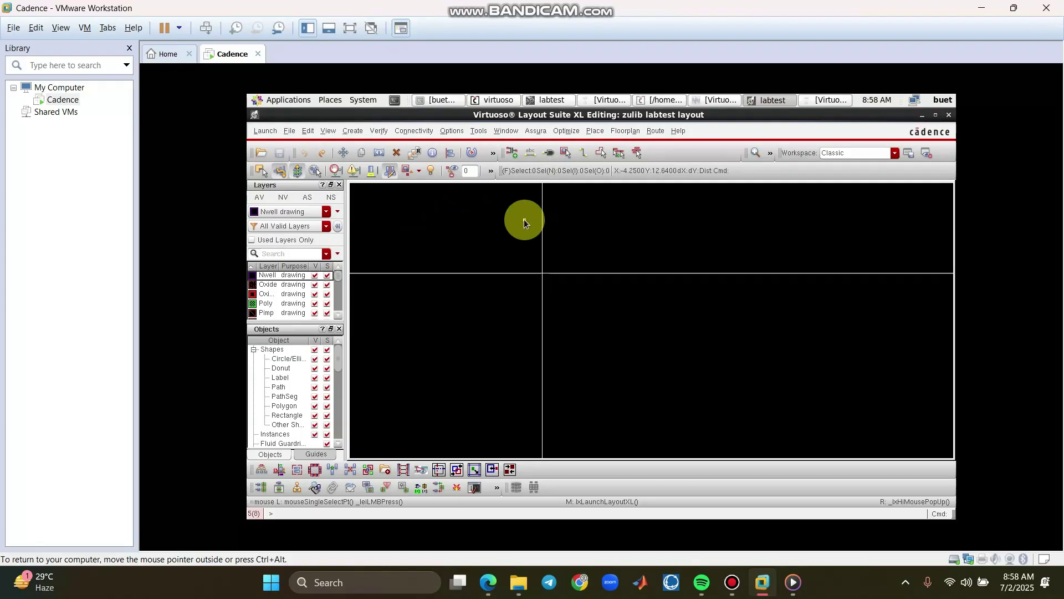
# - Show the virtual machine full screen and draw a Cont drawing rectangle about 11.6 wide and 12.1 high, just below the origin's horizontal axis
pyautogui.hotkey('ctrl', 'alt', 'Return')
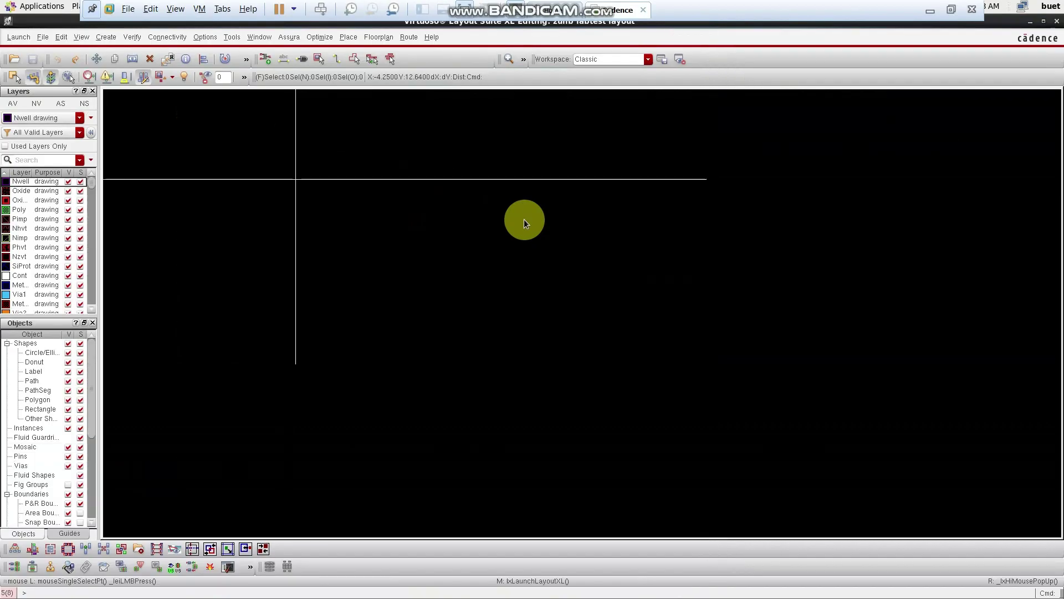
pyautogui.click(28, 275)
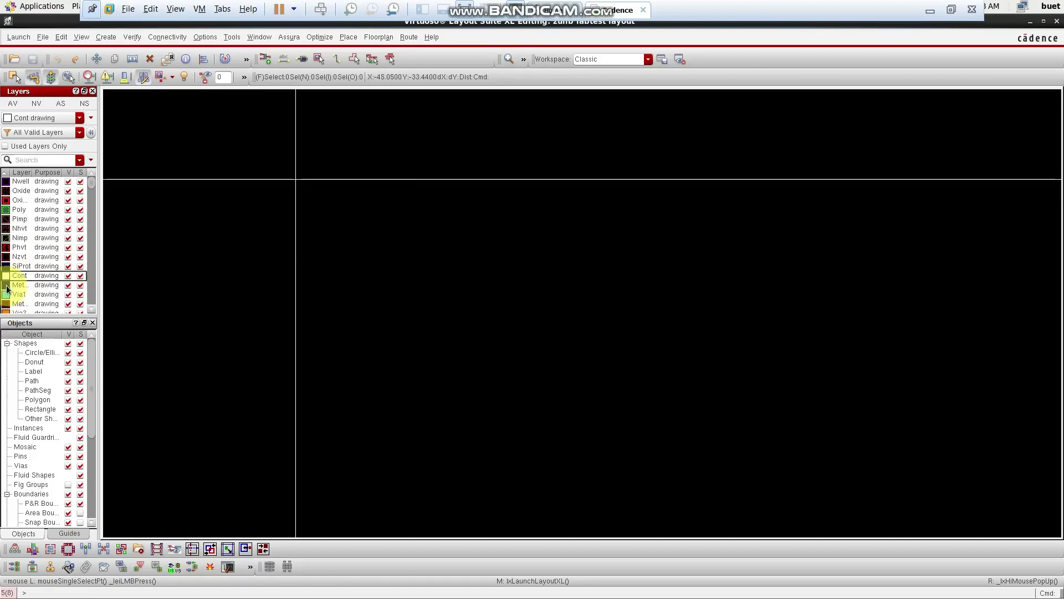
pyautogui.press('r')
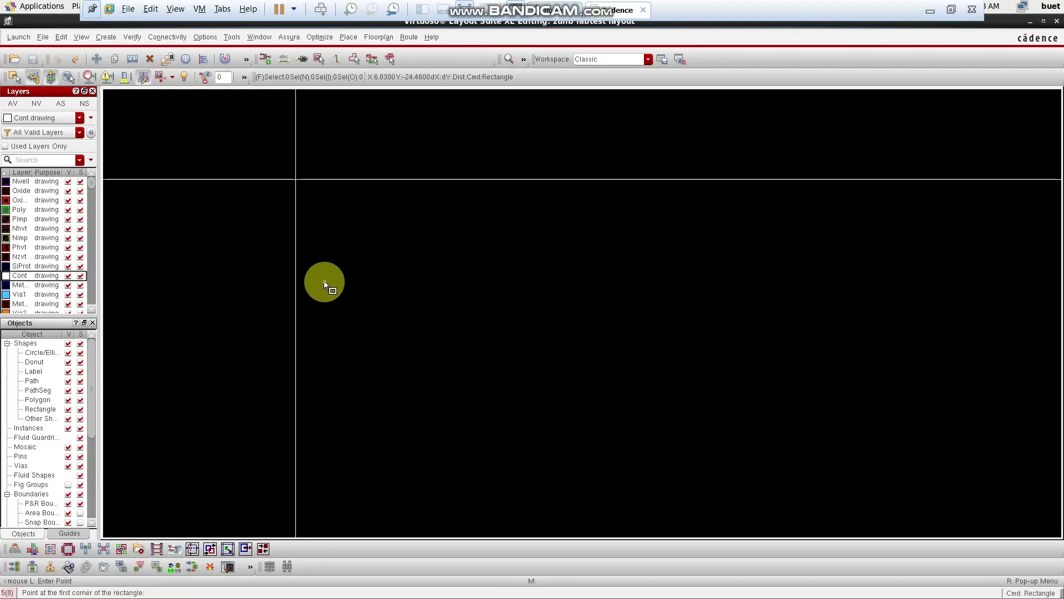
pyautogui.click(325, 285)
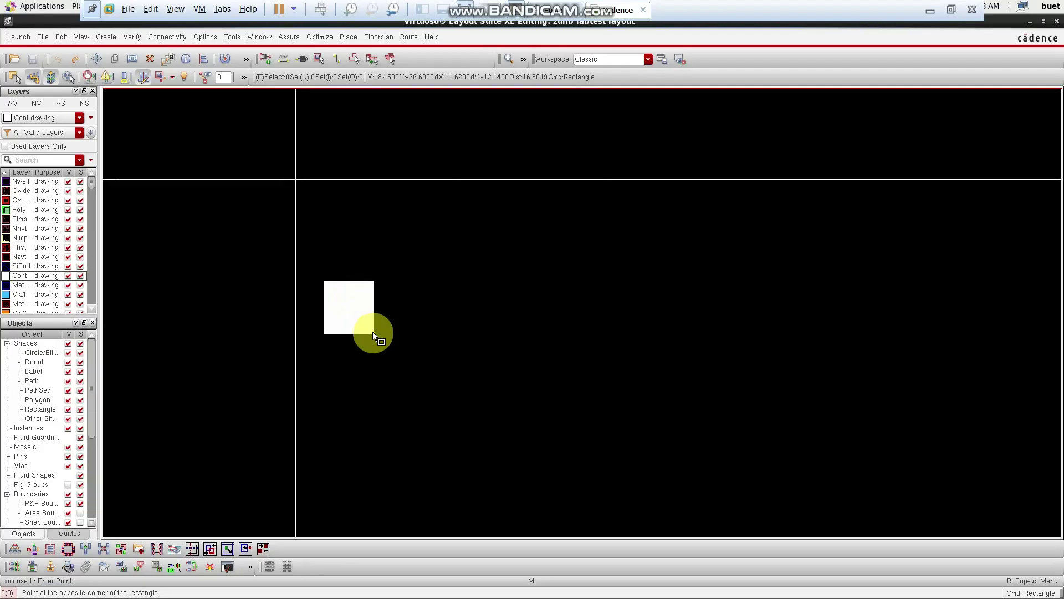
pyautogui.click(373, 333)
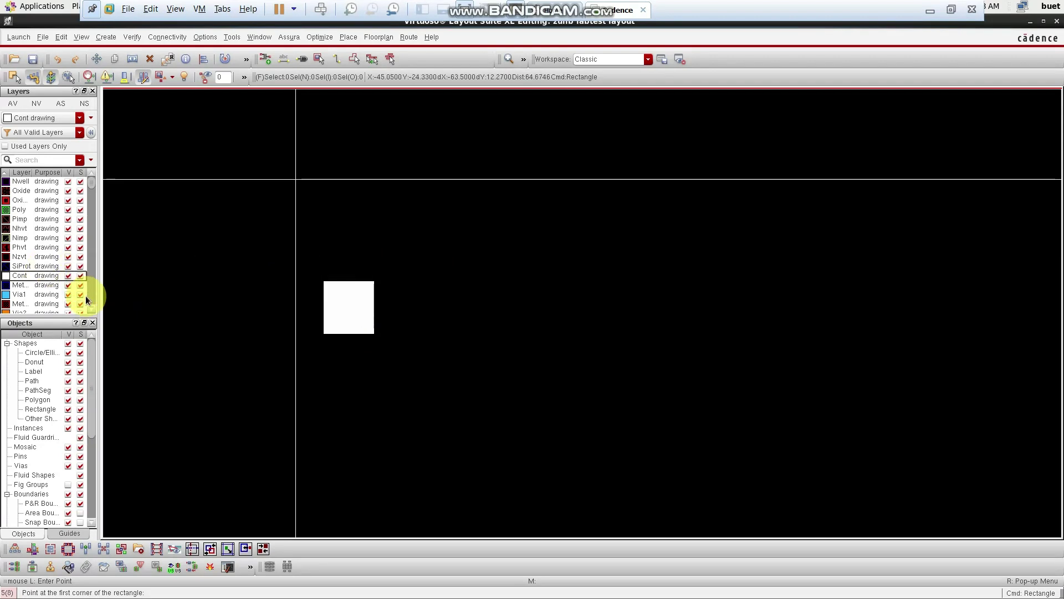
pyautogui.press('Escape')
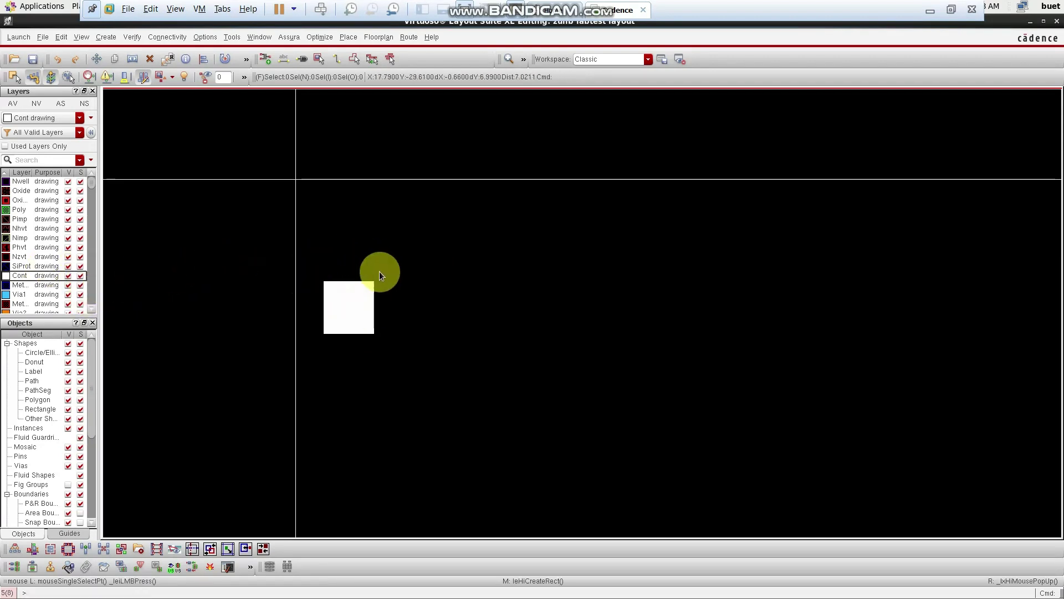
# - Set the width and height of the Cont rectangle to 0.12 in its properties
pyautogui.click(343, 308)
pyautogui.press('q')
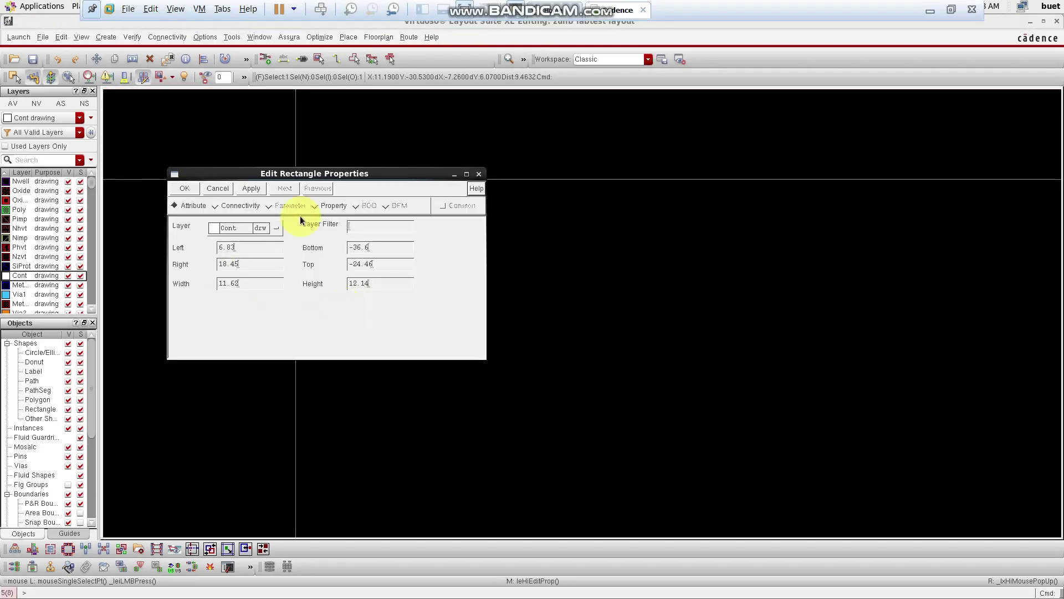
pyautogui.click(251, 283)
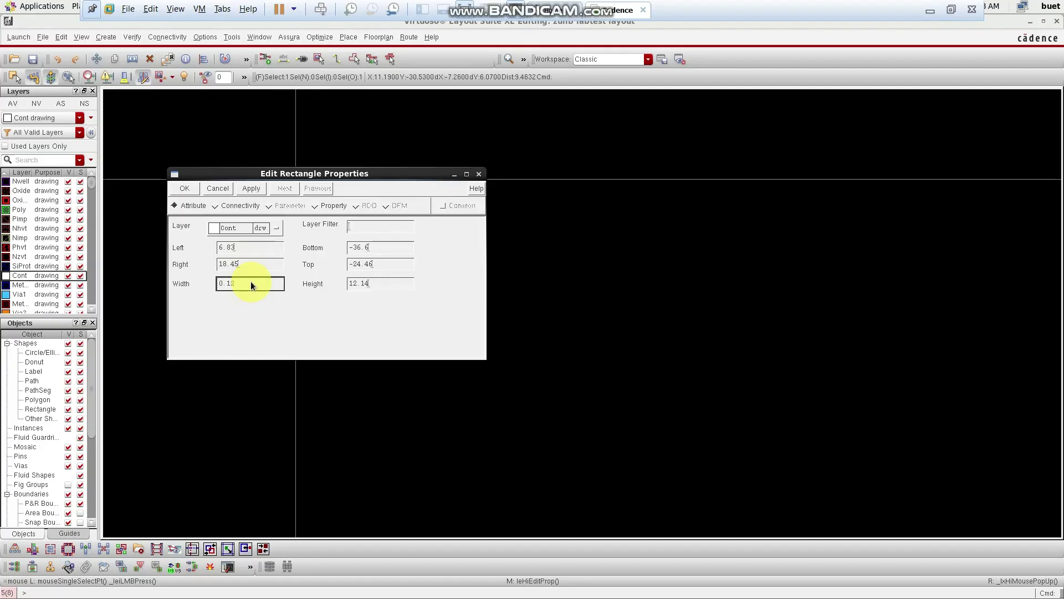
pyautogui.click(401, 282)
pyautogui.press('BackSpace')
pyautogui.press('BackSpace')
pyautogui.press('BackSpace')
pyautogui.press('BackSpace')
pyautogui.press('BackSpace')
pyautogui.write('0.12')
pyautogui.click(186, 189)
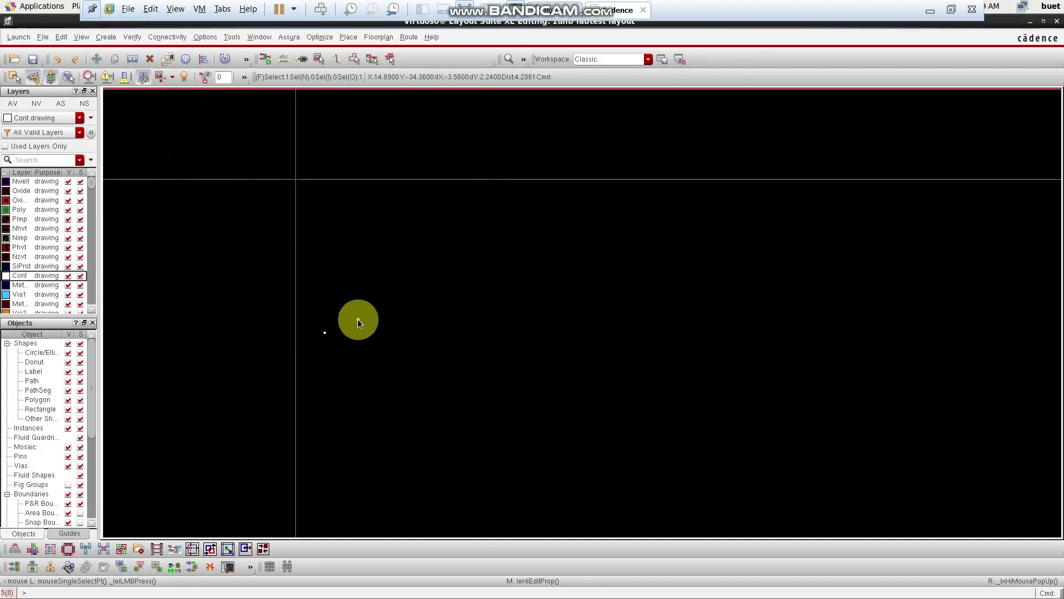
# - Draw a Metal1 drawing rectangle about 5.7 wide and 5.1 high, above and to the right of the contact
pyautogui.keyDown('ctrl'); pyautogui.scroll(-1, 357, 317); pyautogui.keyUp('ctrl')
pyautogui.keyDown('ctrl'); pyautogui.scroll(3, 357, 317); pyautogui.keyUp('ctrl')
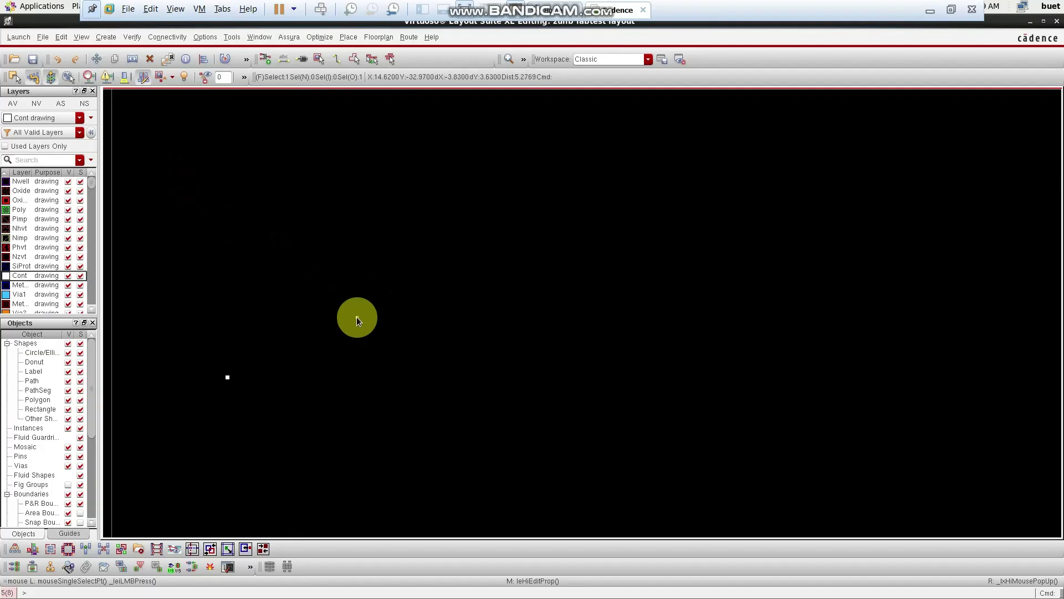
pyautogui.click(19, 285)
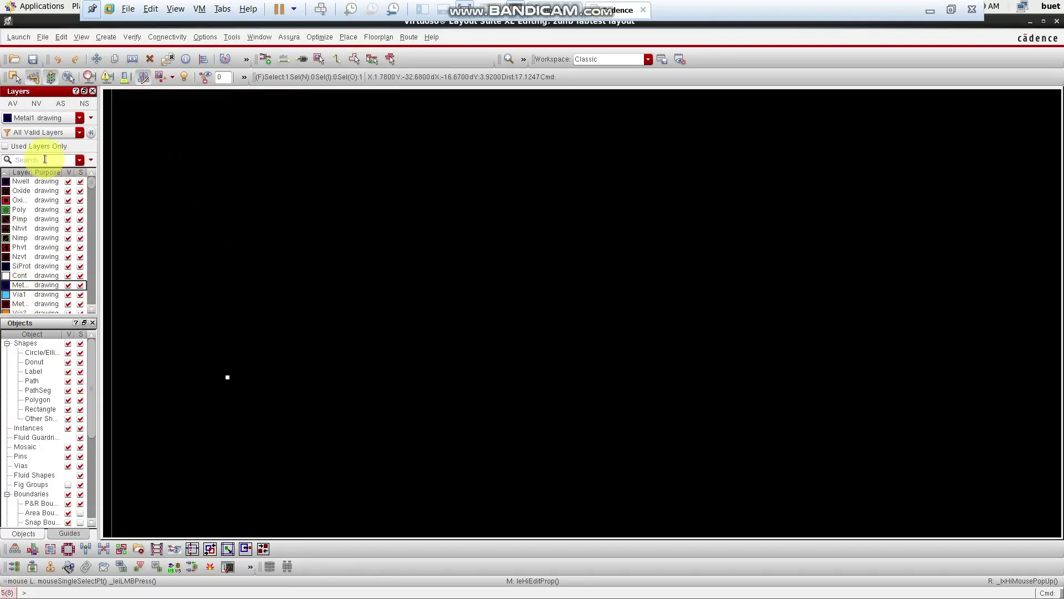
pyautogui.press('r')
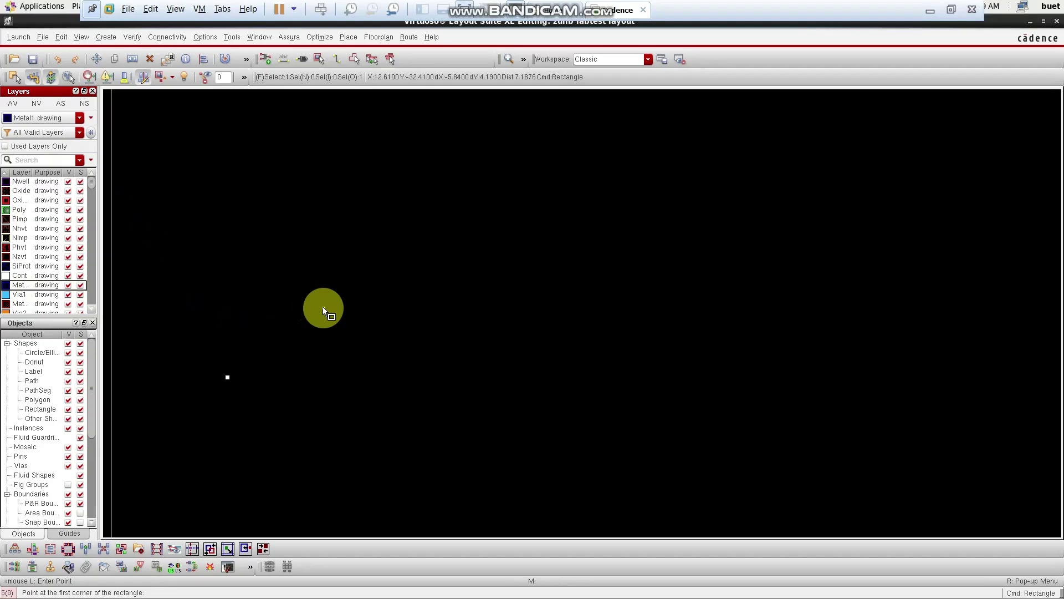
pyautogui.click(324, 309)
pyautogui.click(420, 222)
pyautogui.press('Escape')
# - Set the width and height of the Metal1 rectangle to 0.24 in its properties
pyautogui.click(372, 263)
pyautogui.press('q')
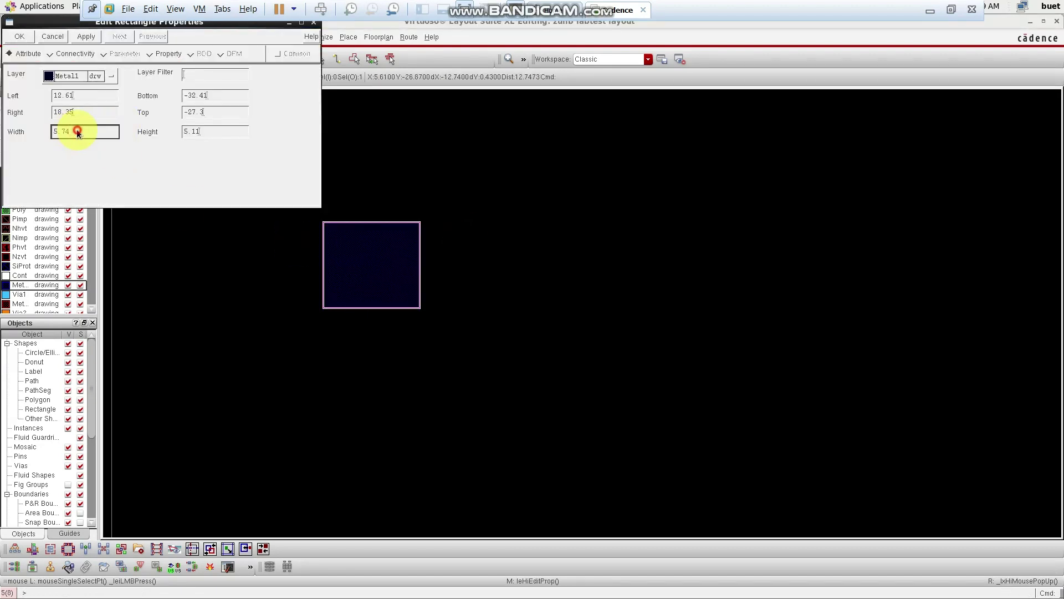
pyautogui.click(217, 131)
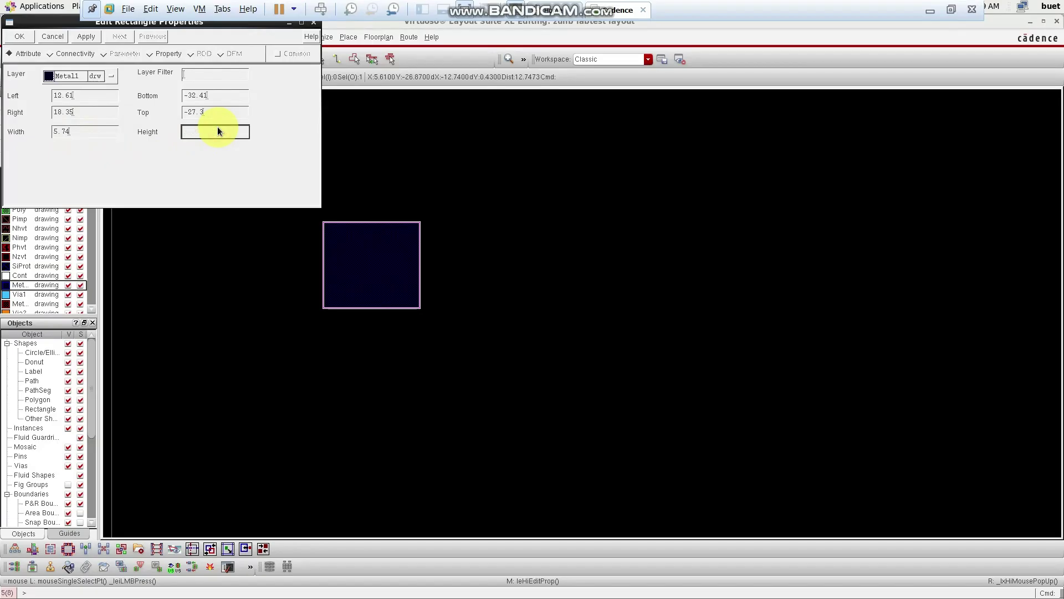
pyautogui.click(97, 128)
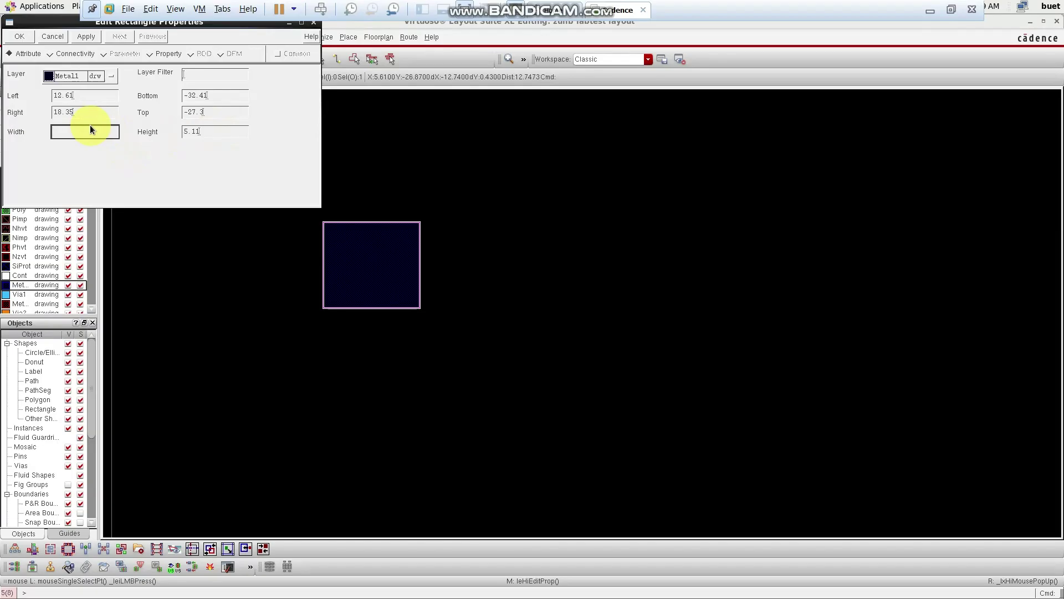
pyautogui.click(213, 131)
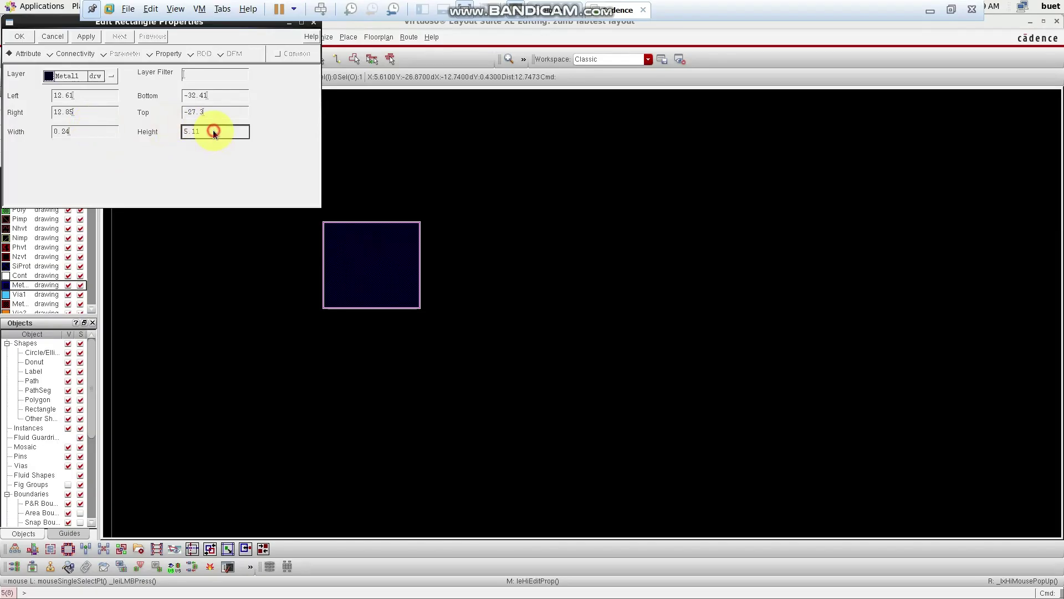
pyautogui.write('0.2')
pyautogui.click(19, 36)
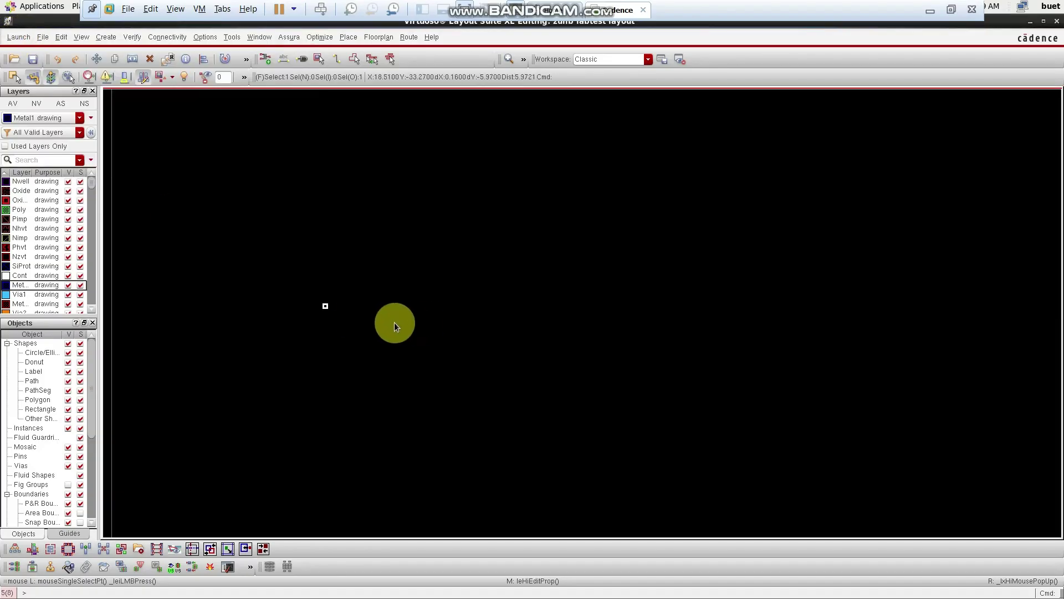
# - Quick Align the center of the Metal1 square to the center of the contact square
pyautogui.scroll(-3, 377, 322)
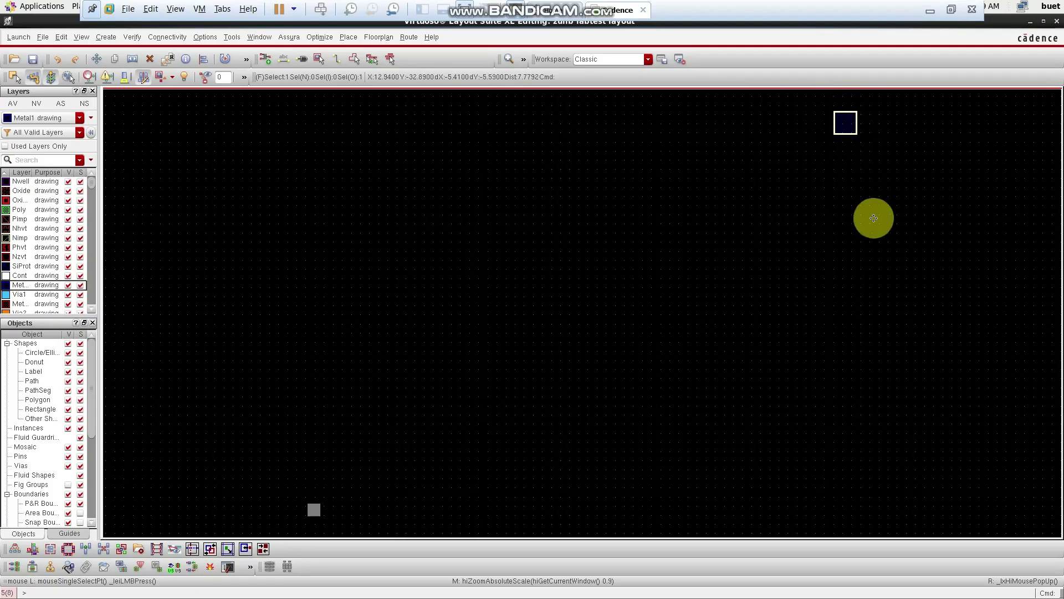
pyautogui.press('a')
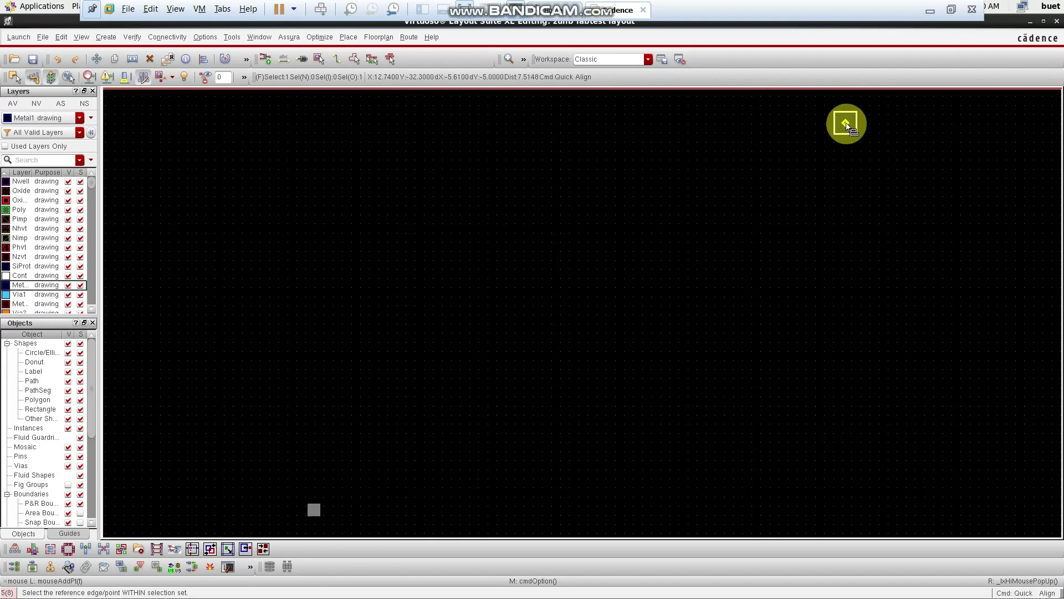
pyautogui.click(847, 125)
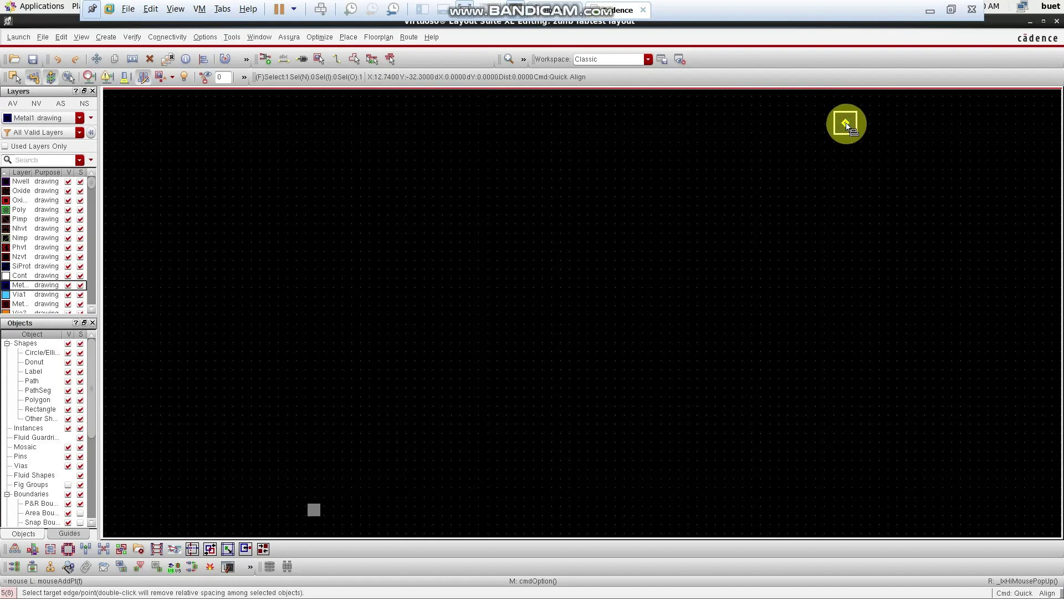
pyautogui.click(314, 510)
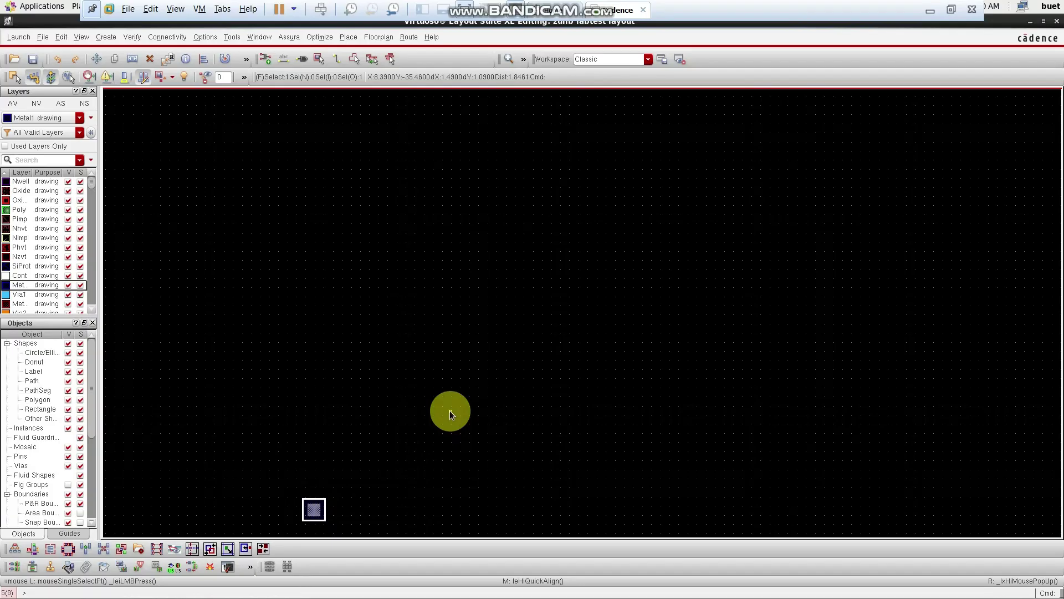
pyautogui.press('f')
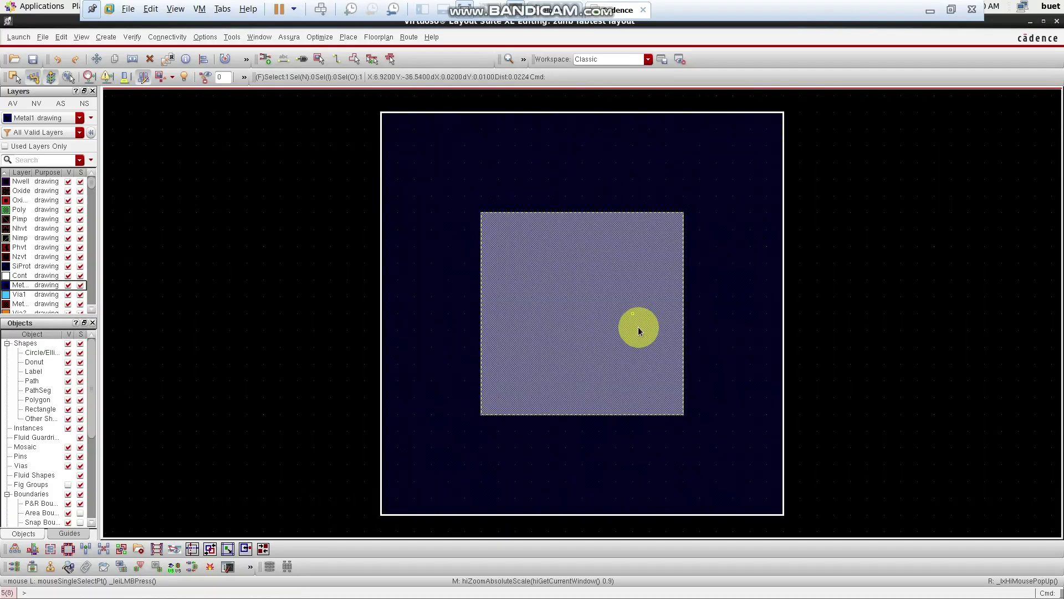
# - Draw an Oxide drawing rectangle about 0.51 wide and 0.22 high, above and to the left of the Metal1 contact
pyautogui.scroll(-2, 637, 324)
pyautogui.click(450, 317)
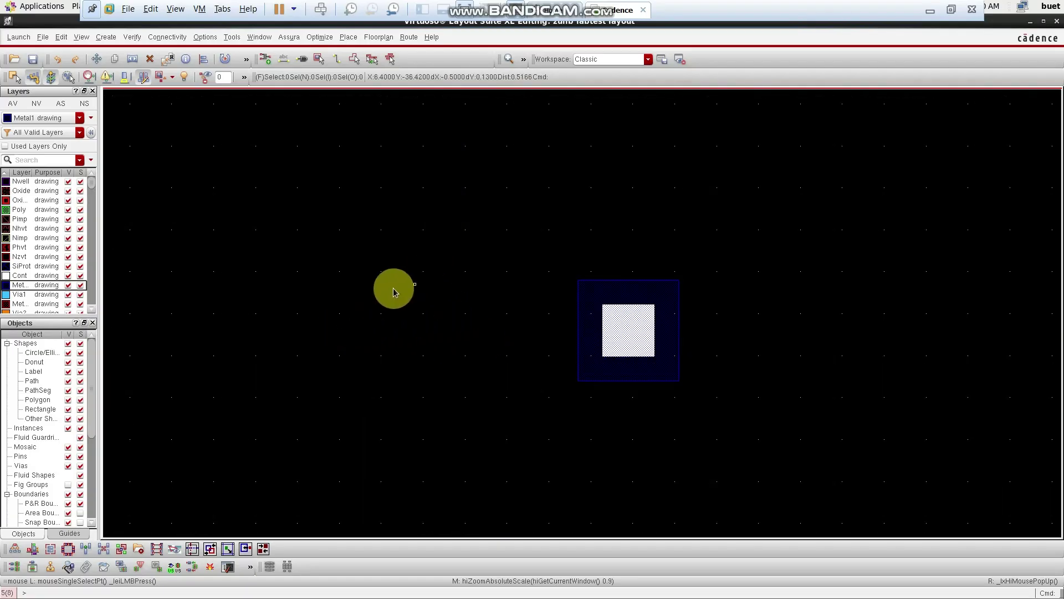
pyautogui.click(20, 191)
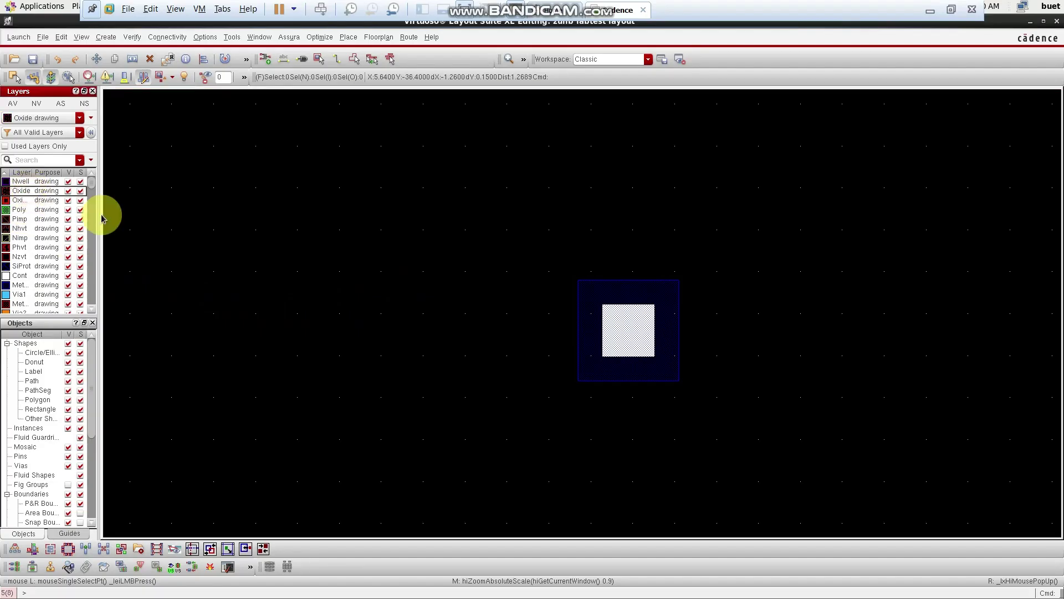
pyautogui.press('r')
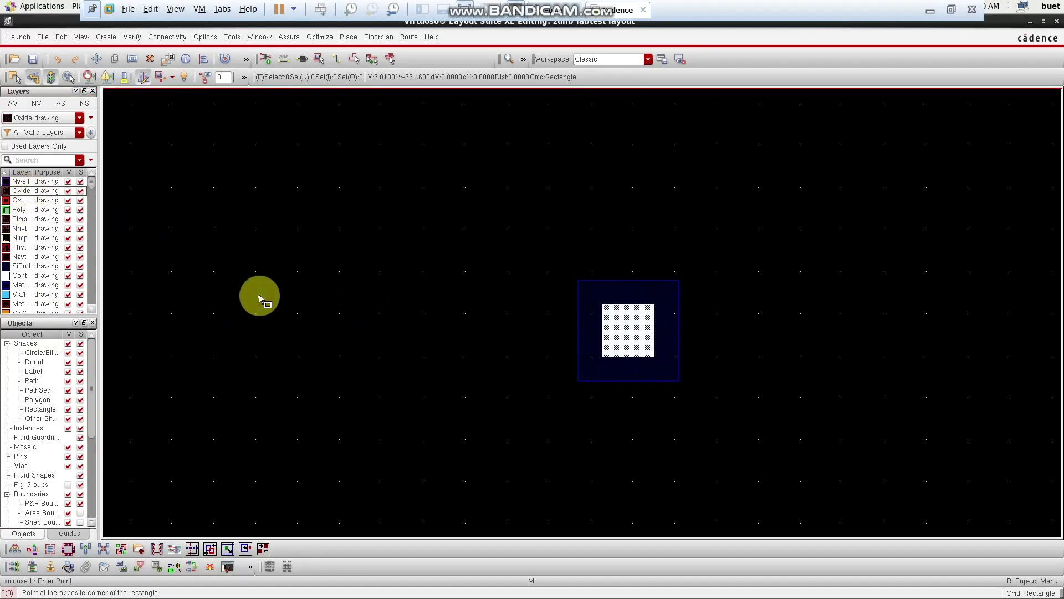
pyautogui.click(259, 297)
pyautogui.click(473, 205)
pyautogui.press('Escape')
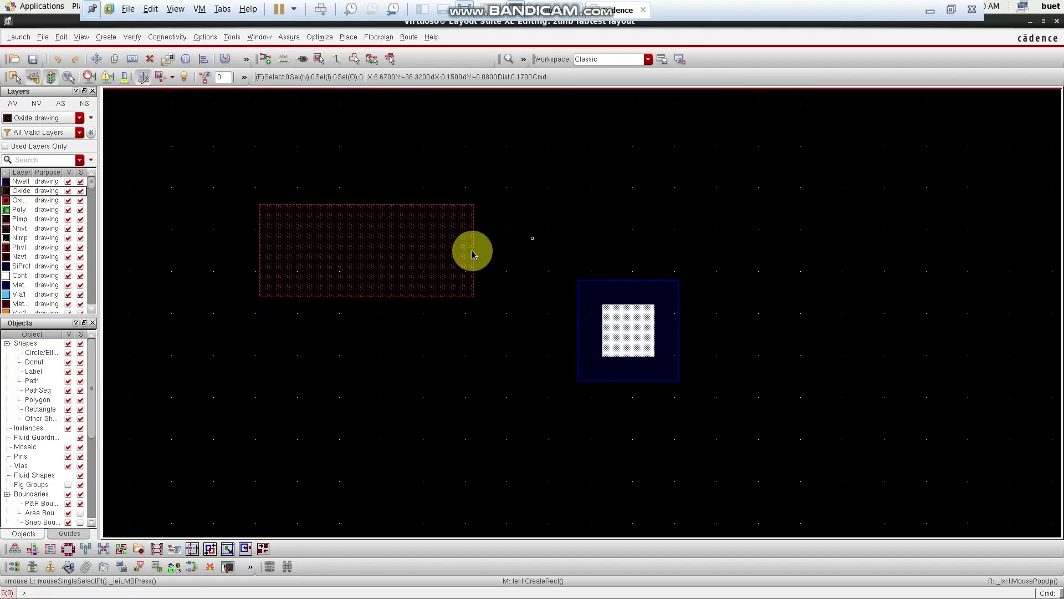
# - Set the Oxide rectangle's width to 1.5 and height to 0.24 in its properties
pyautogui.click(394, 256)
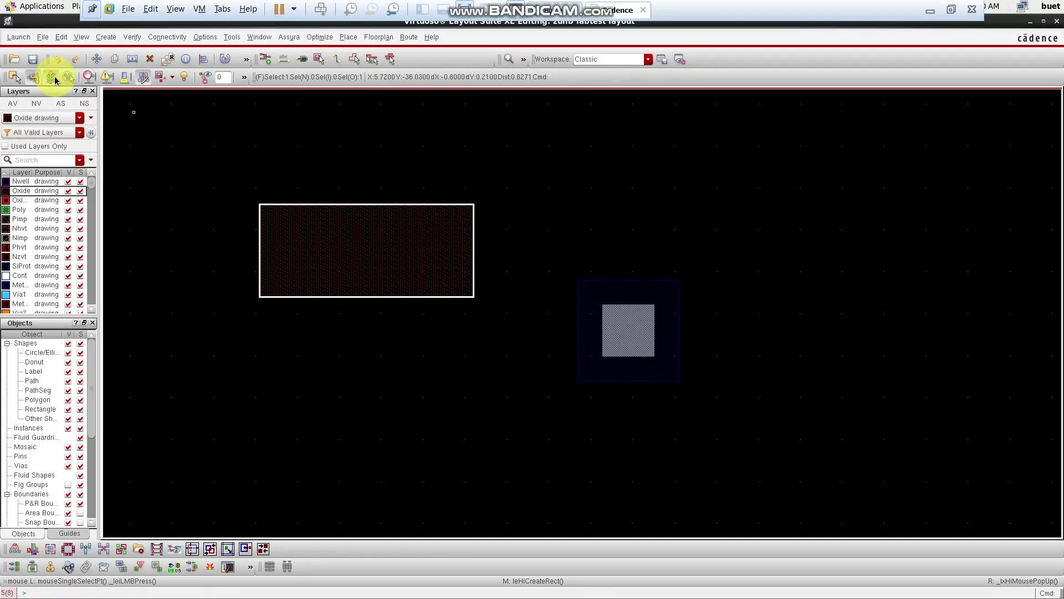
pyautogui.press('q')
pyautogui.click(93, 134)
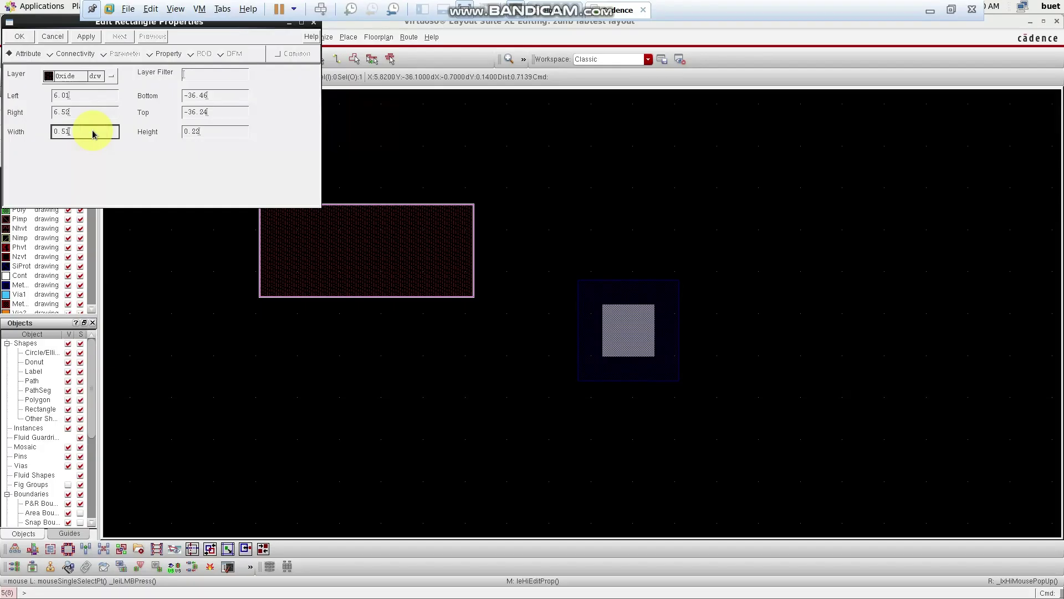
pyautogui.click(228, 132)
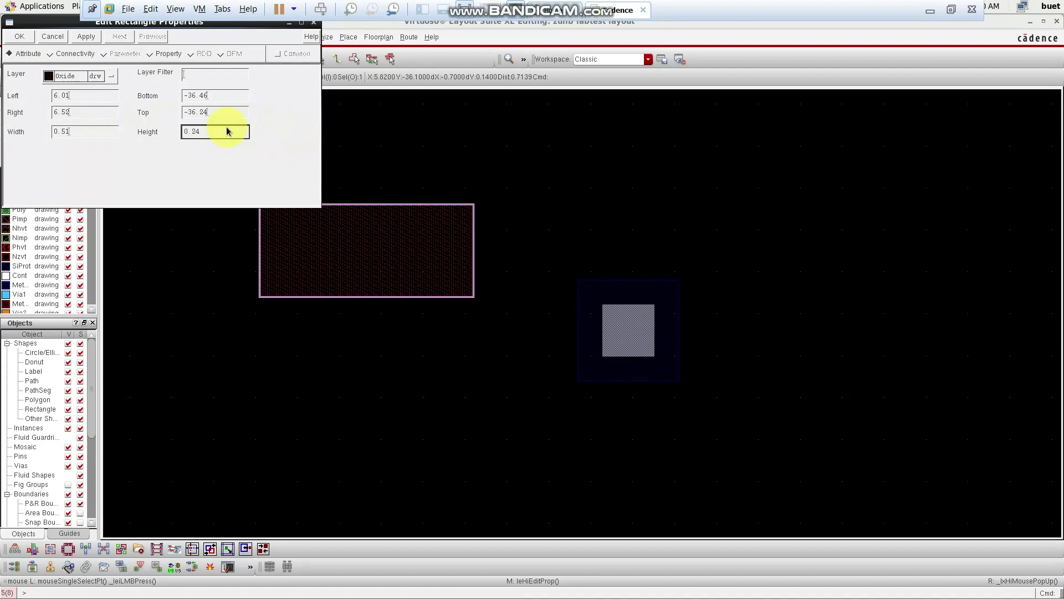
pyautogui.click(102, 131)
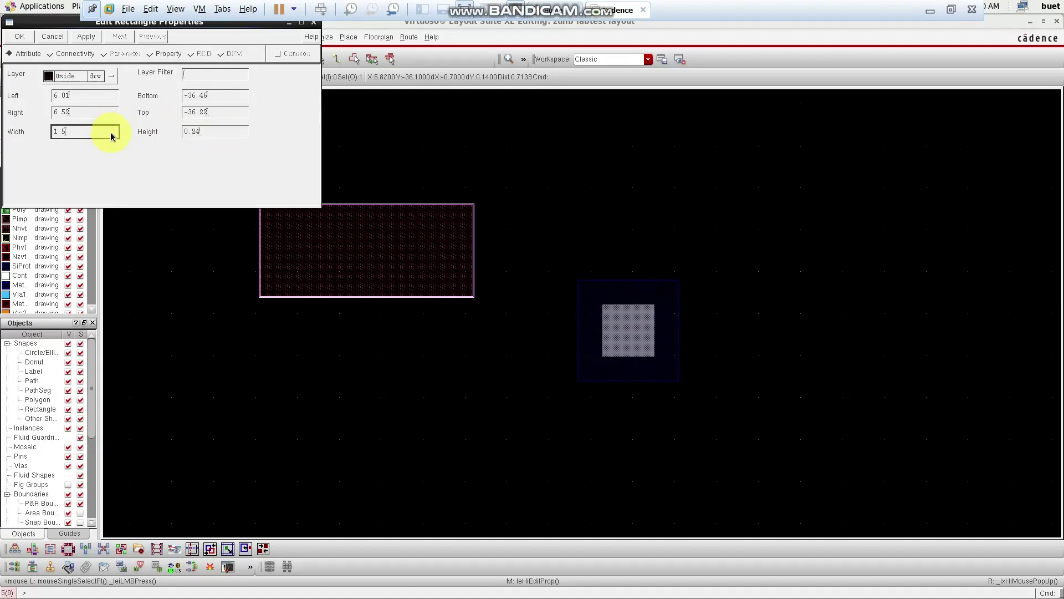
pyautogui.click(19, 36)
pyautogui.click(478, 373)
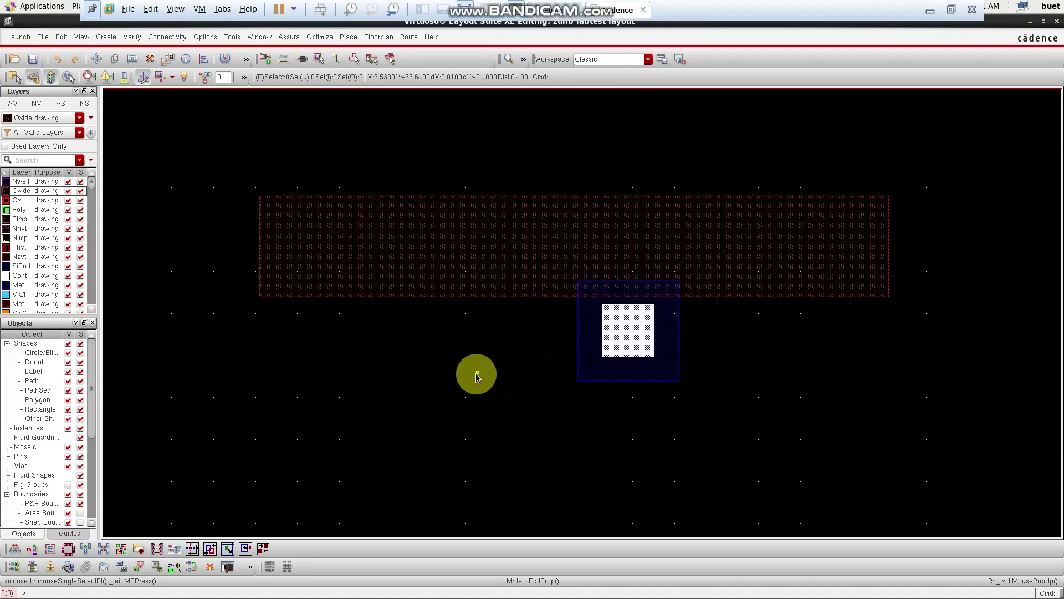
# - Quick Align the center of the Metal1 and Cont squares together to the center of the Oxide rectangle
pyautogui.moveTo(570, 263); pyautogui.dragTo(710, 408)
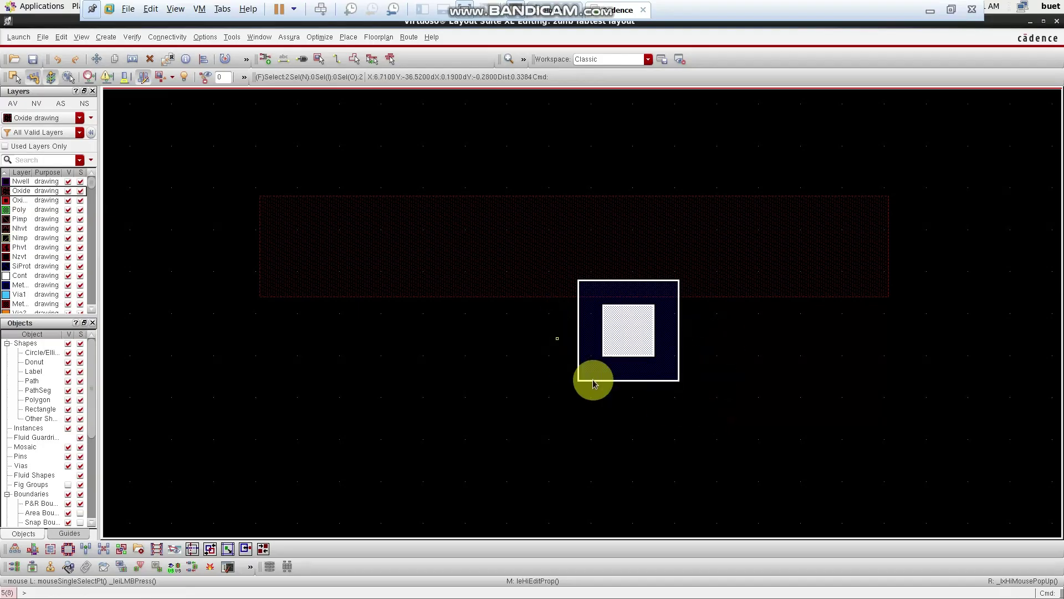
pyautogui.press('a')
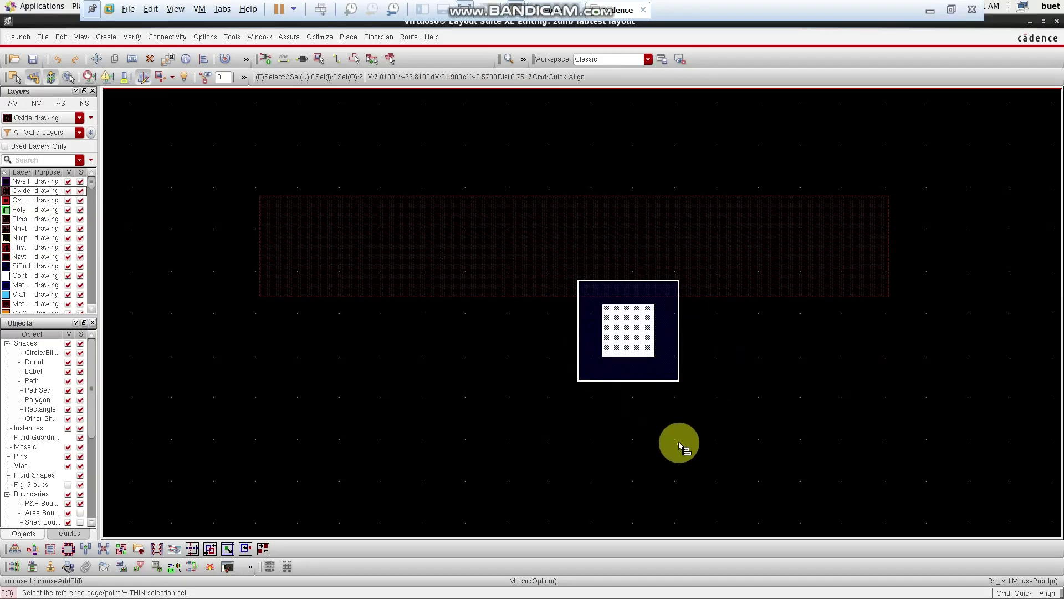
pyautogui.click(632, 335)
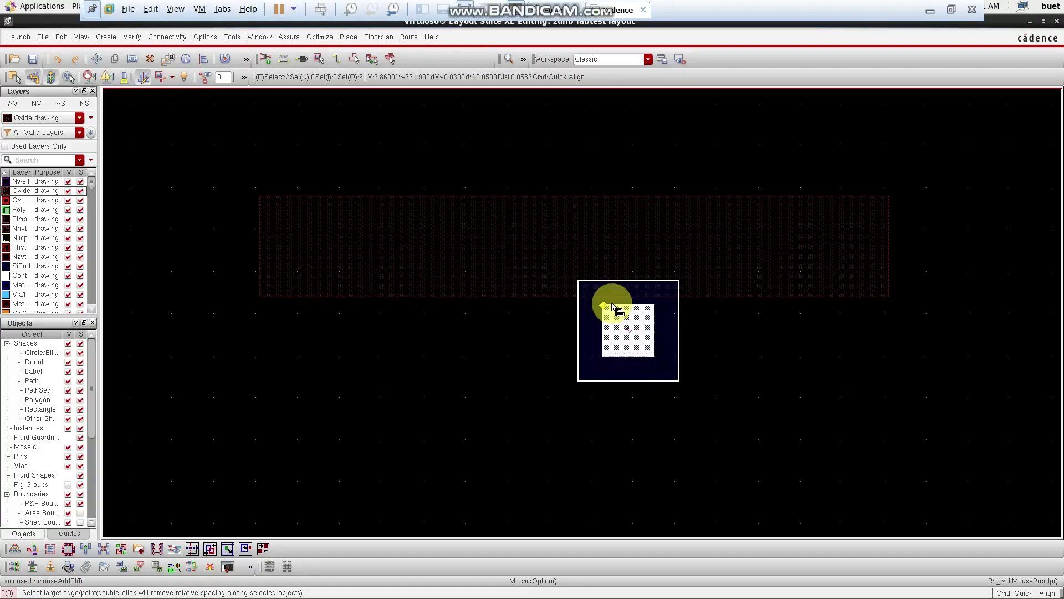
pyautogui.click(574, 246)
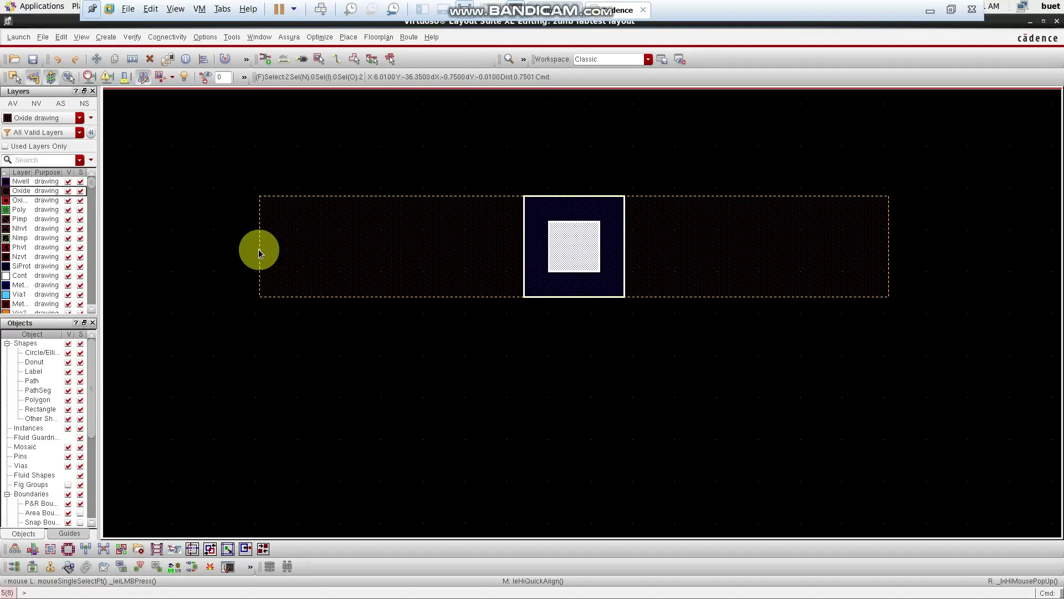
# - Move the Metal1 and Cont squares horizontally to the Oxide rectangle's left end, with the Metal1 edge flush with the Oxide edge
pyautogui.press('m')
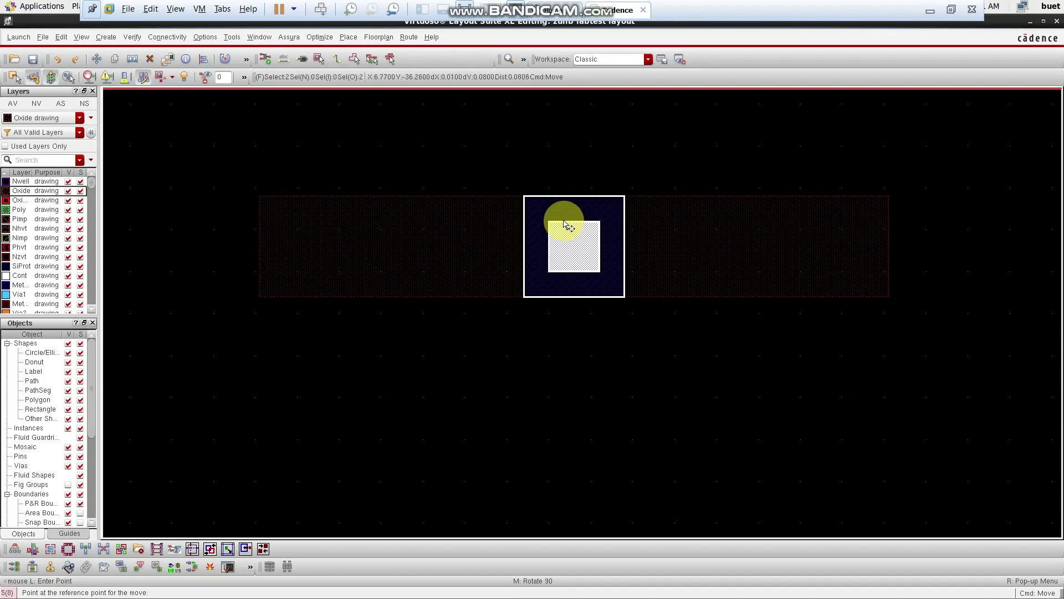
pyautogui.click(562, 242)
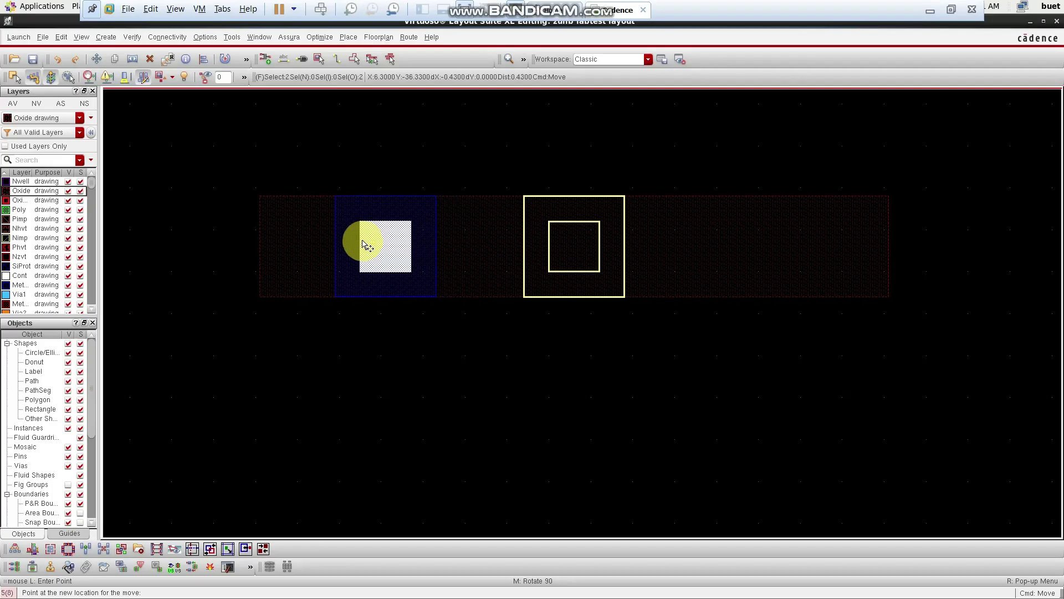
pyautogui.scroll(2, 311, 232)
pyautogui.scroll(-1, 311, 230)
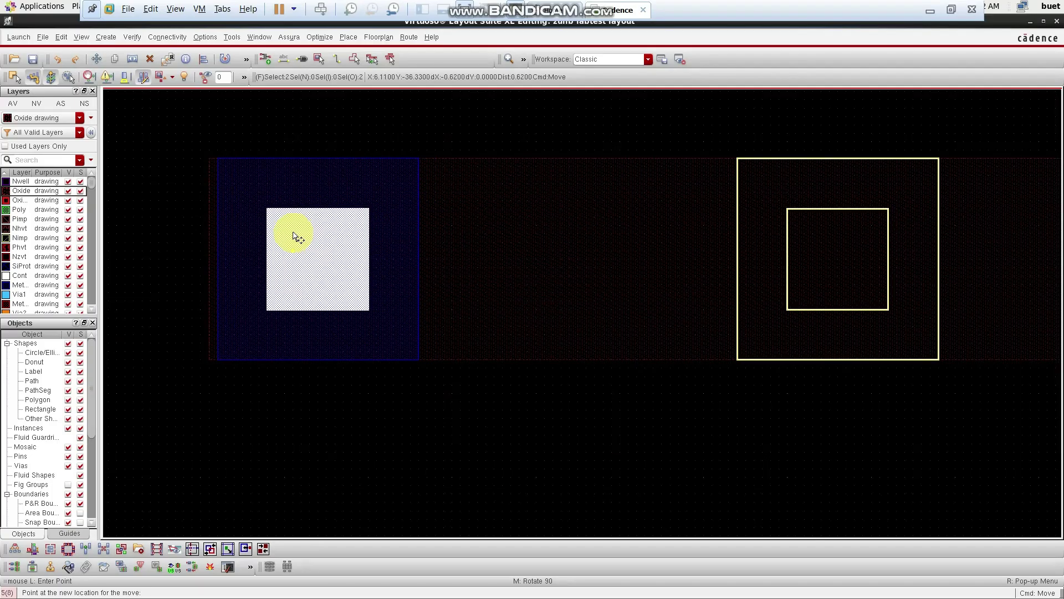
pyautogui.click(286, 231)
pyautogui.scroll(-1, 494, 385)
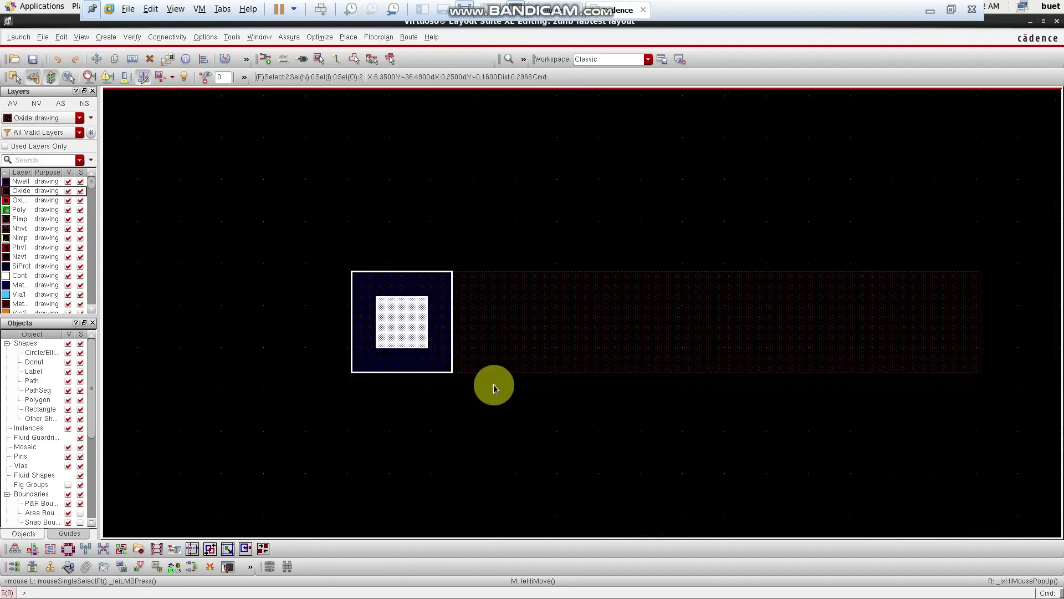
# - Draw a vertical Poly drawing rectangle about 0.04 wide and 0.3 high, above and to the left of the Oxide strip
pyautogui.click(18, 210)
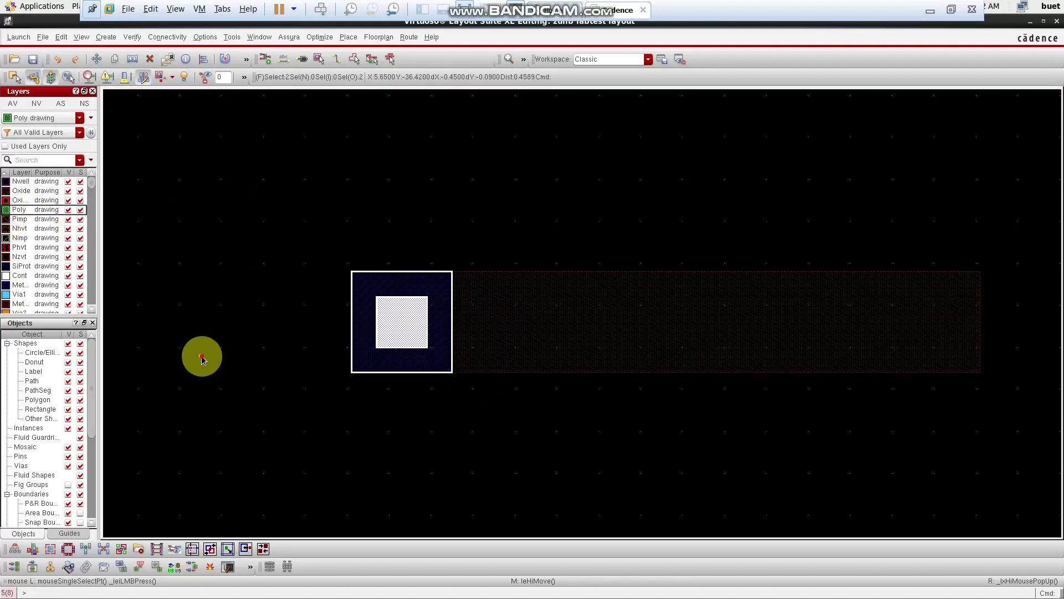
pyautogui.click(201, 358)
pyautogui.press('r')
pyautogui.click(180, 322)
pyautogui.click(197, 195)
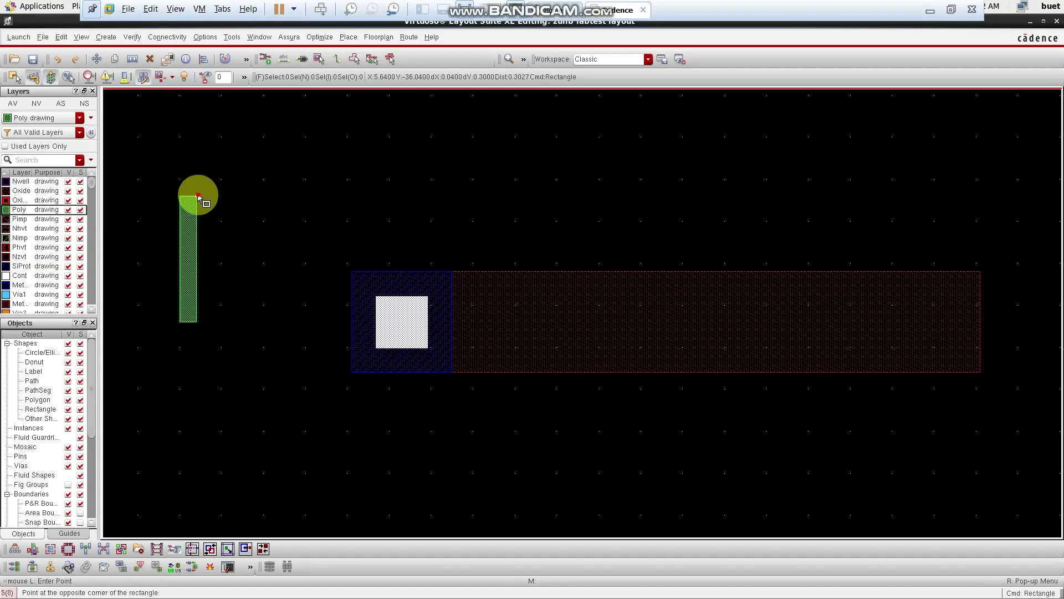
pyautogui.press('Escape')
# - Set the Poly rectangle's width to 0.1 and roughly double its height in its properties
pyautogui.moveTo(161, 168); pyautogui.dragTo(216, 330)
pyautogui.press('q')
pyautogui.click(117, 132)
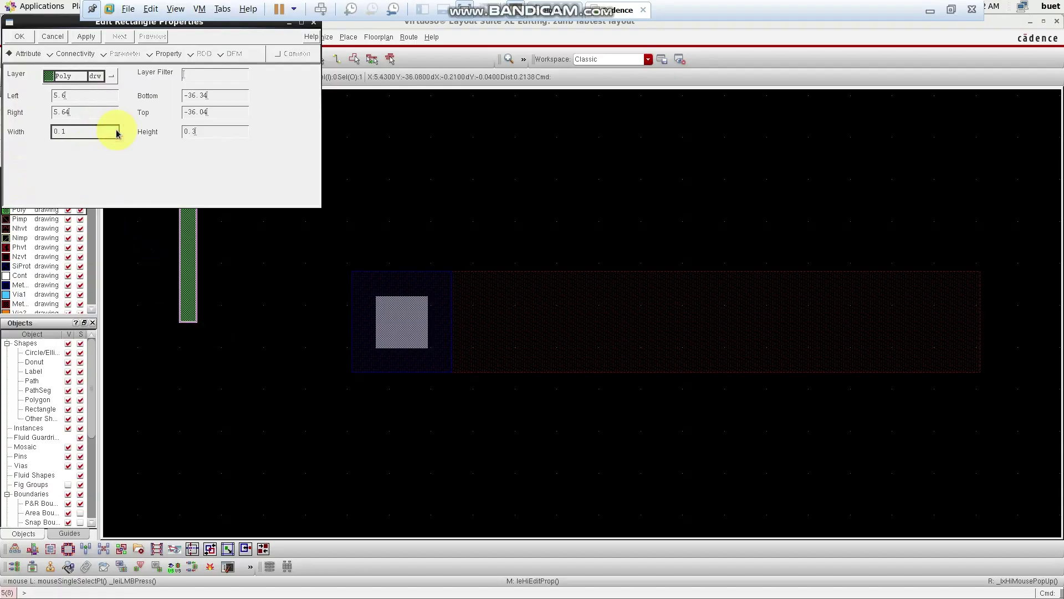
pyautogui.click(229, 134)
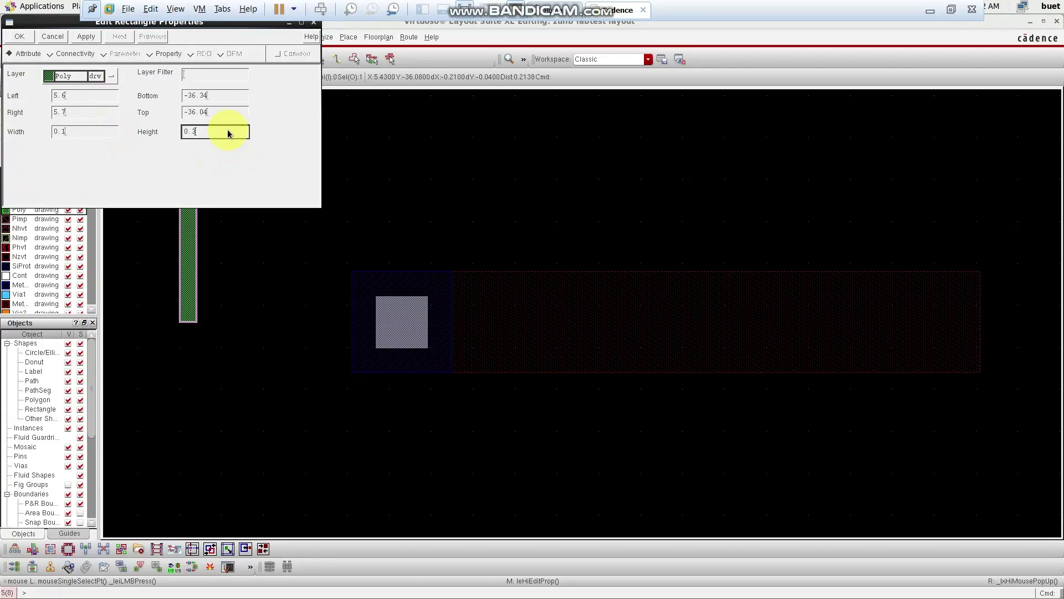
pyautogui.click(19, 37)
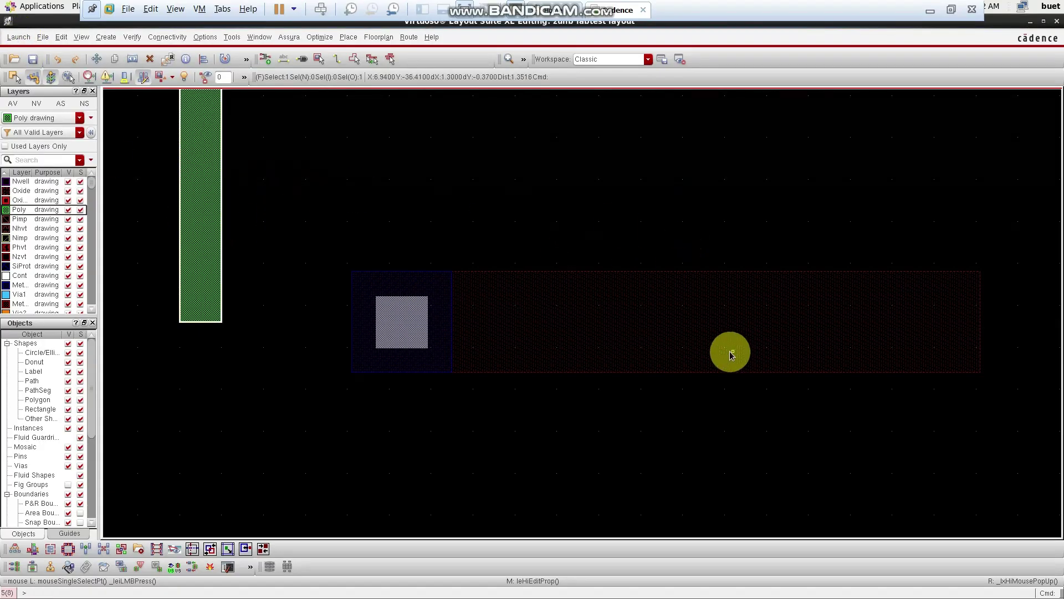
# - Start a Quick Align of the Poly rectangle, using its center as the reference point
pyautogui.press('a')
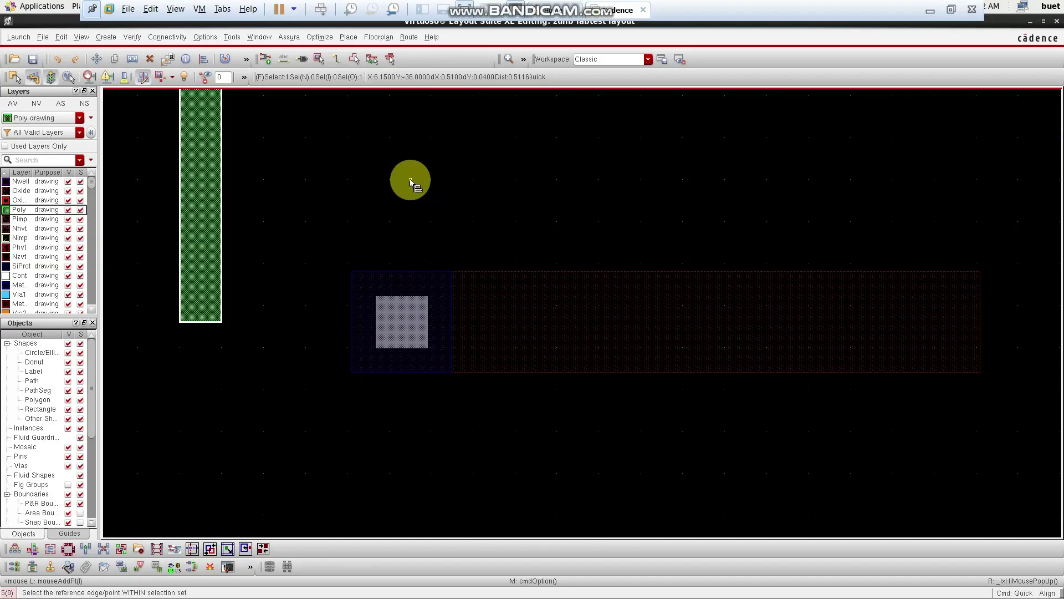
pyautogui.scroll(-2, 200, 135)
pyautogui.scroll(1, 202, 140)
pyautogui.click(202, 170)
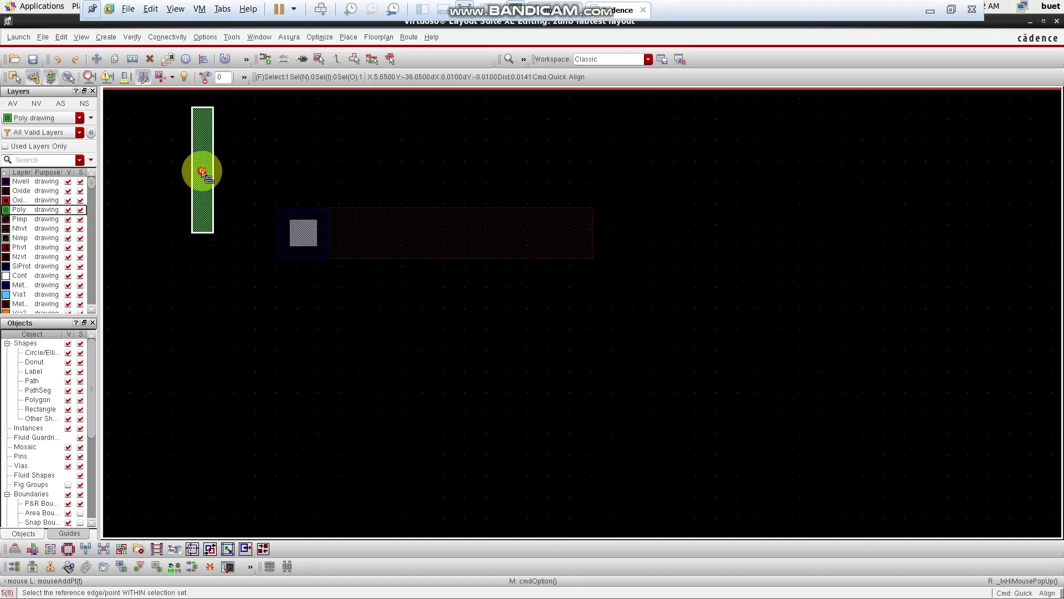
# - Align the poly strip with the oxide bar's centre and move it to about 0.05 right of the metal square
pyautogui.click(435, 244)
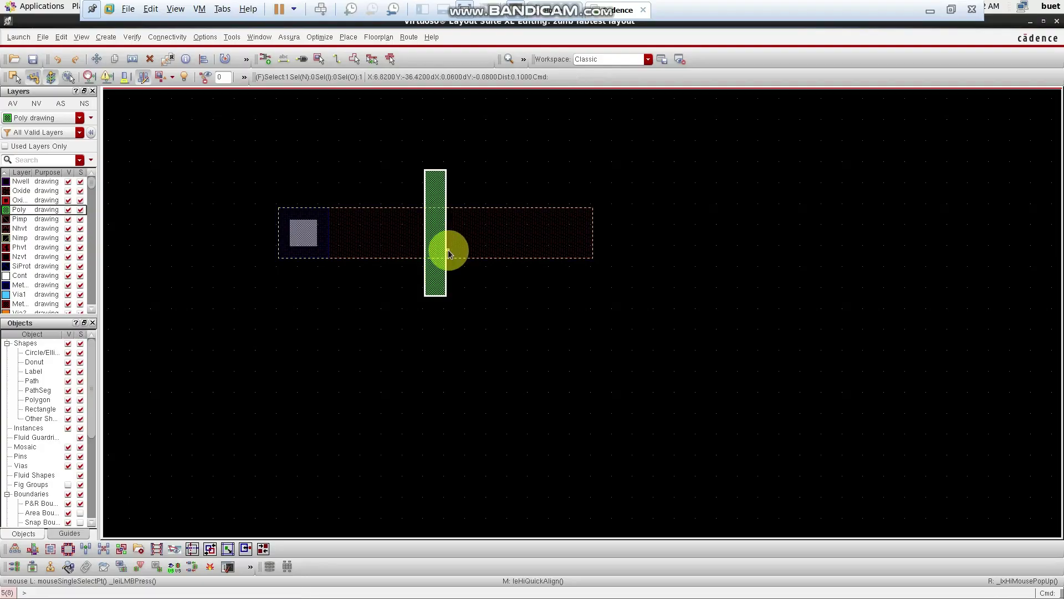
pyautogui.press('m')
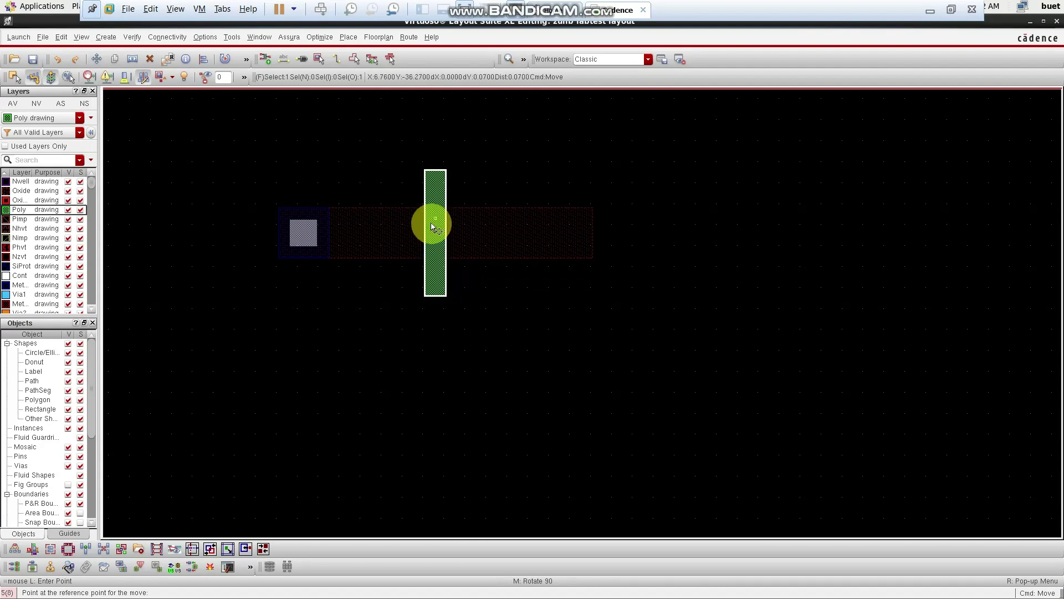
pyautogui.click(429, 232)
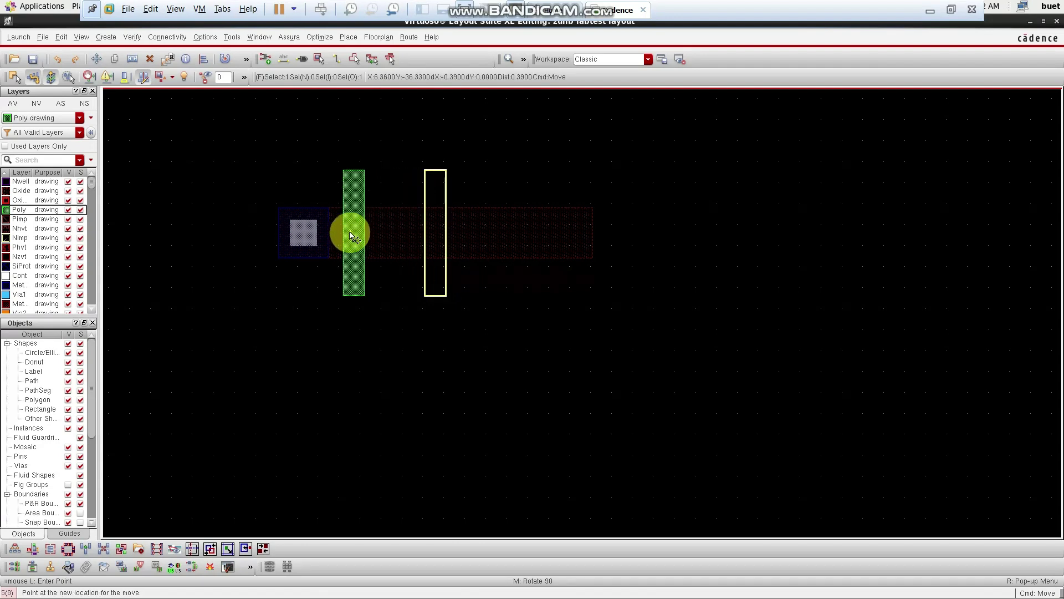
pyautogui.click(348, 233)
# - Measure the gap between the metal square's right edge and the poly strip with a ruler
pyautogui.keyDown('ctrl'); pyautogui.scroll(2, 380, 279); pyautogui.keyUp('ctrl')
pyautogui.keyDown('ctrl'); pyautogui.scroll(2, 380, 279); pyautogui.keyUp('ctrl')
pyautogui.keyDown('ctrl'); pyautogui.scroll(-4, 256, 268); pyautogui.keyUp('ctrl')
pyautogui.keyDown('ctrl'); pyautogui.scroll(2, 237, 191); pyautogui.keyUp('ctrl')
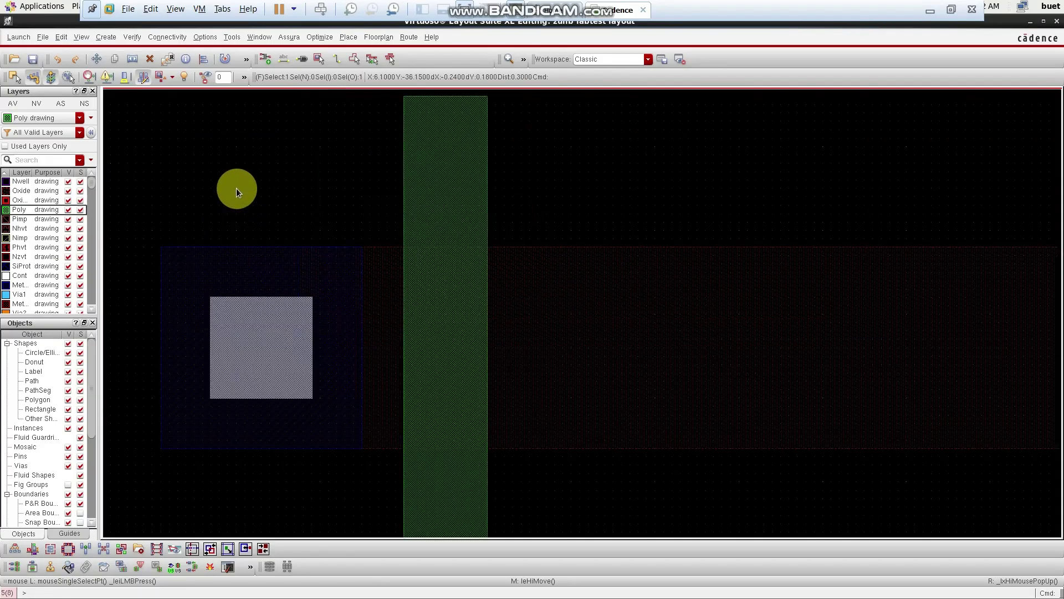
pyautogui.keyDown('ctrl'); pyautogui.scroll(2, 238, 192); pyautogui.keyUp('ctrl')
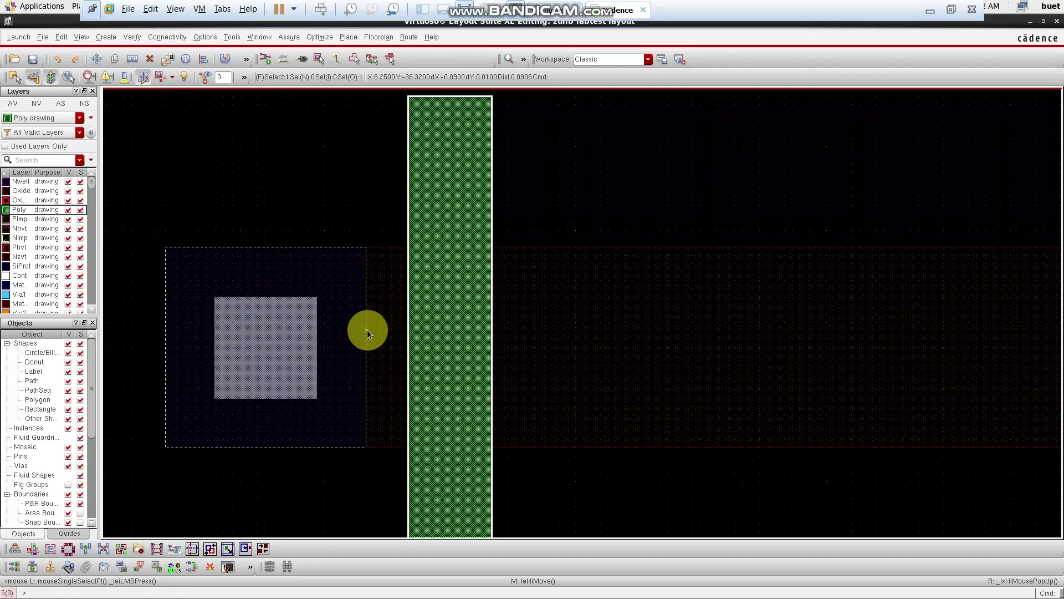
pyautogui.press('k')
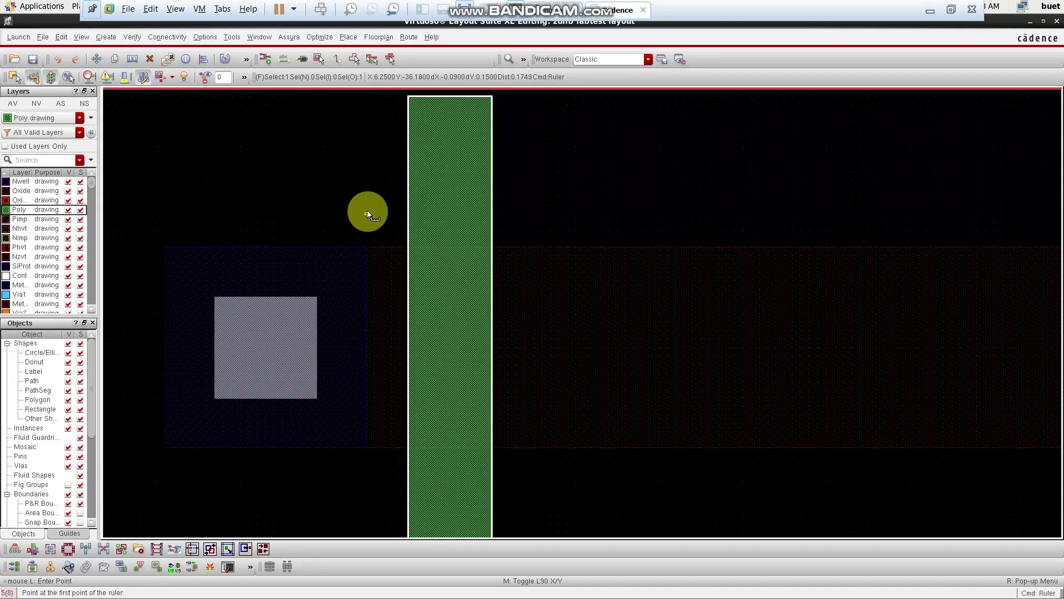
pyautogui.click(375, 298)
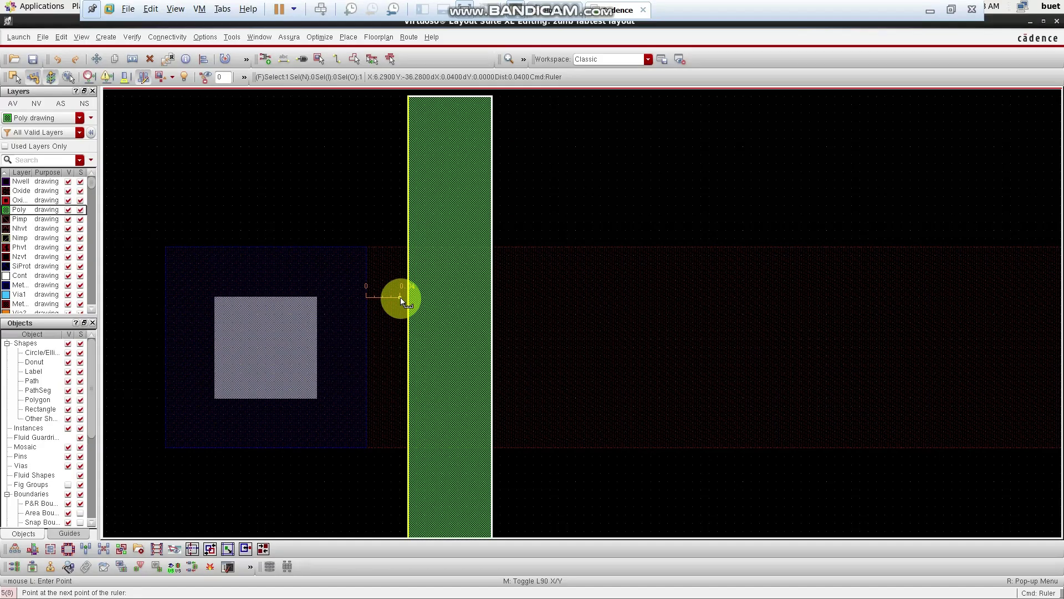
pyautogui.click(401, 300)
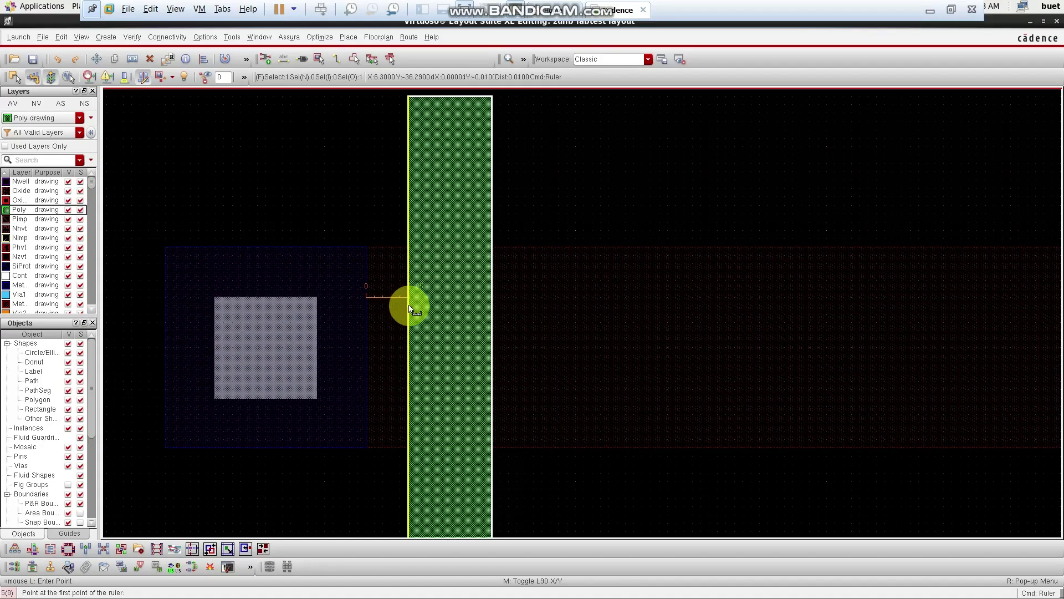
pyautogui.press('Escape')
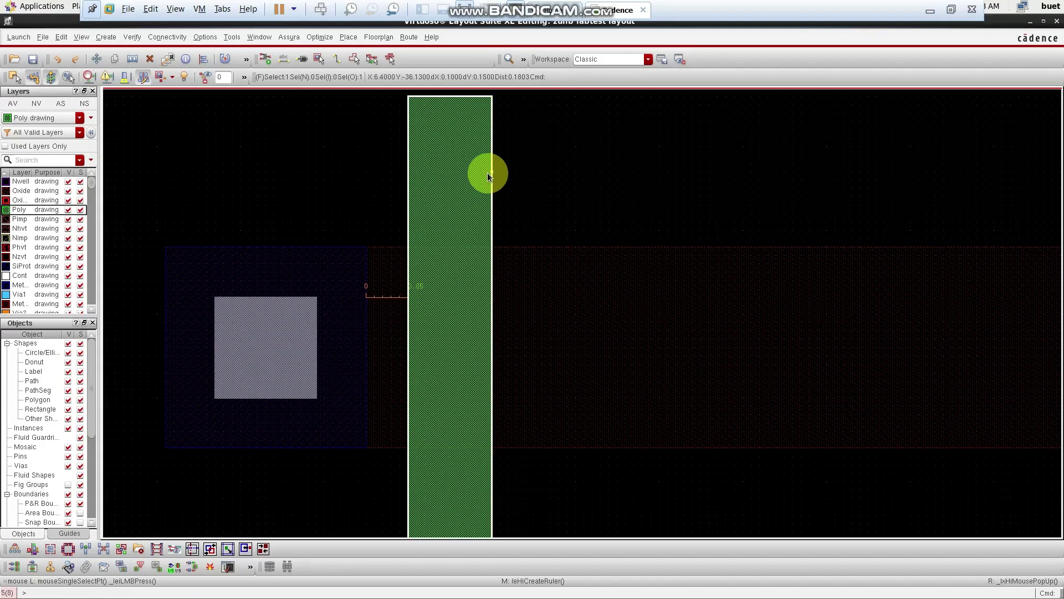
# - Move the poly strip 0.01 closer to the metal square and measure the gap between them again
pyautogui.press('m')
pyautogui.click(451, 200)
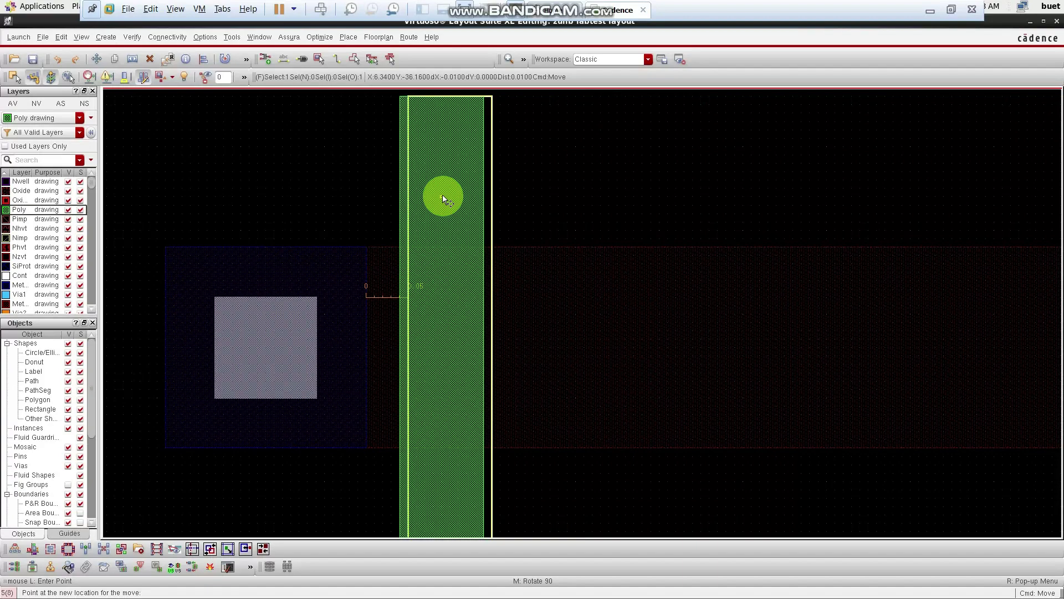
pyautogui.press('Escape')
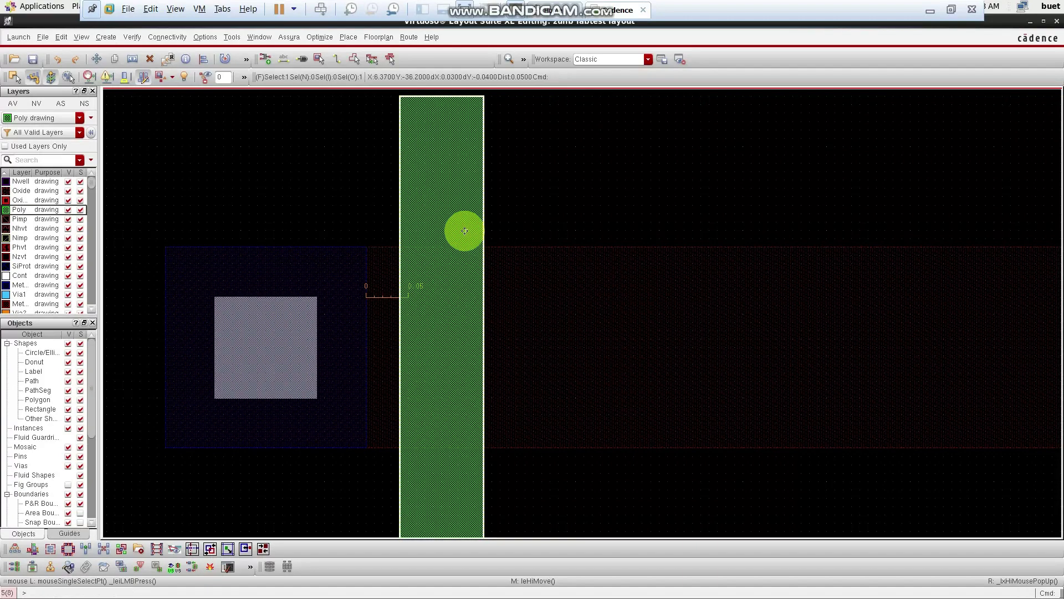
pyautogui.press('k')
pyautogui.click(367, 330)
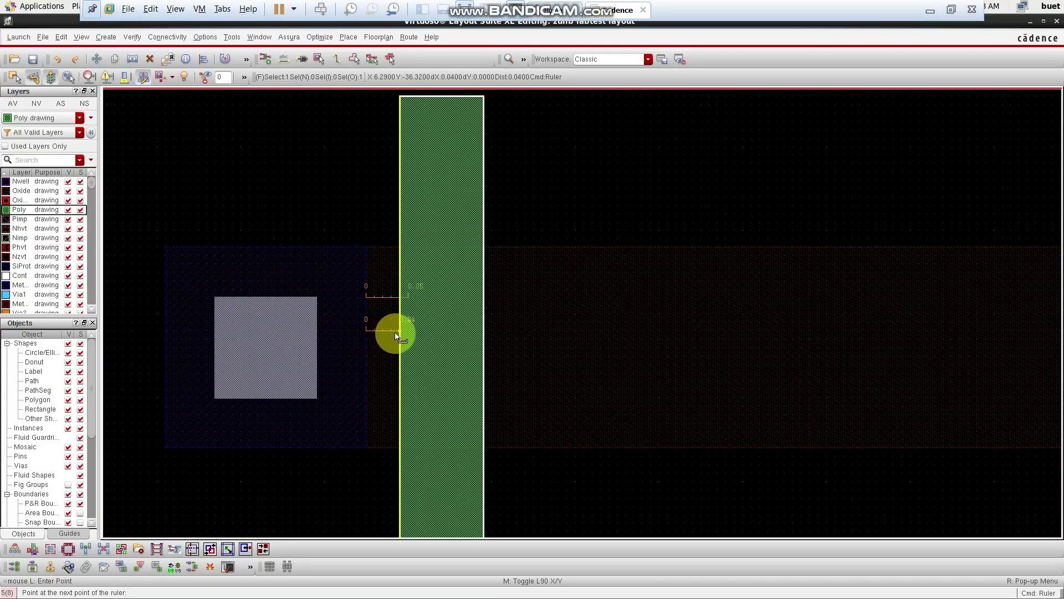
pyautogui.press('Escape')
# - Copy the contact, its metal square and the poly strip together 0.42 to the right along the oxide bar
pyautogui.keyDown('ctrl'); pyautogui.scroll(-3, 395, 333); pyautogui.keyUp('ctrl')
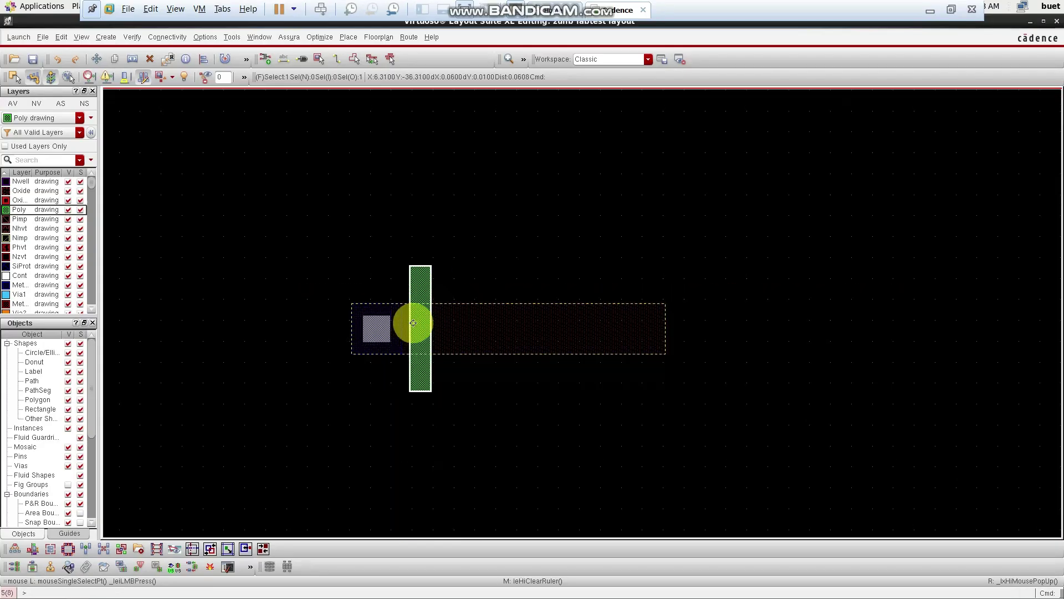
pyautogui.keyDown('ctrl'); pyautogui.scroll(2, 413, 323); pyautogui.keyUp('ctrl')
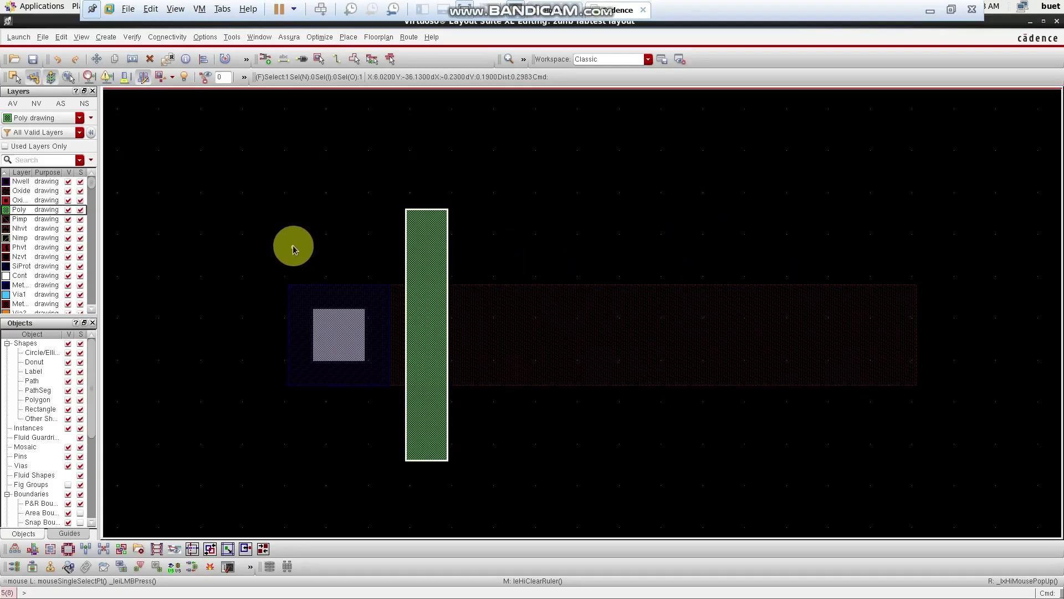
pyautogui.moveTo(272, 179); pyautogui.dragTo(465, 477)
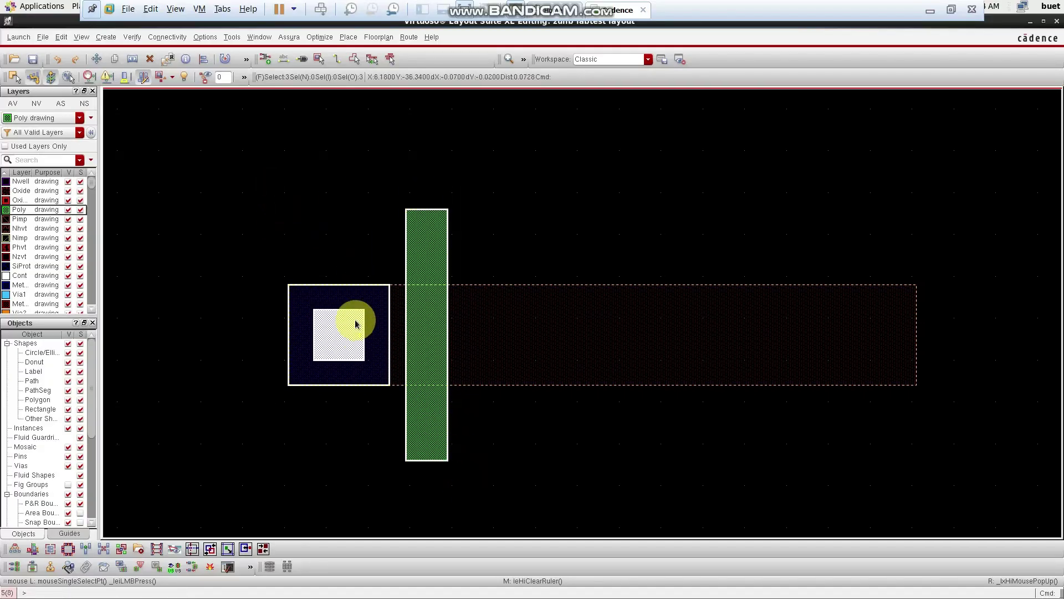
pyautogui.press('c')
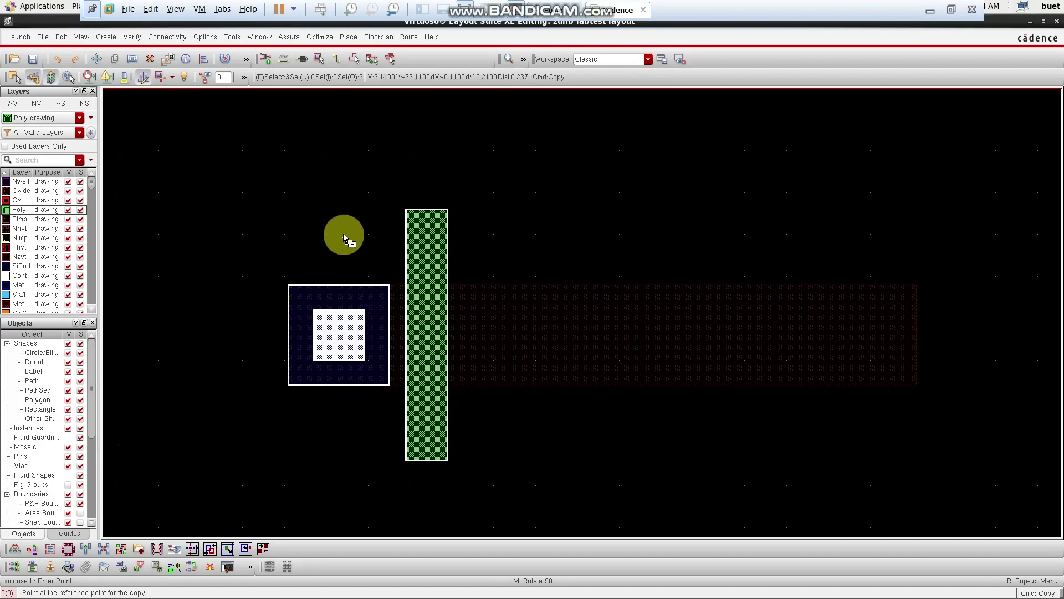
pyautogui.click(374, 325)
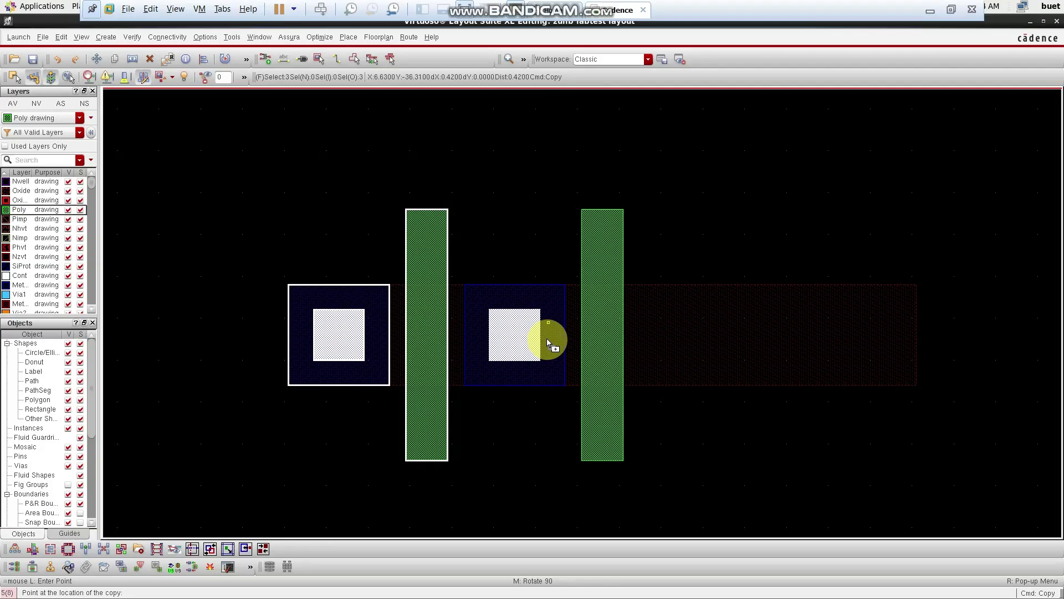
pyautogui.click(548, 342)
pyautogui.click(518, 469)
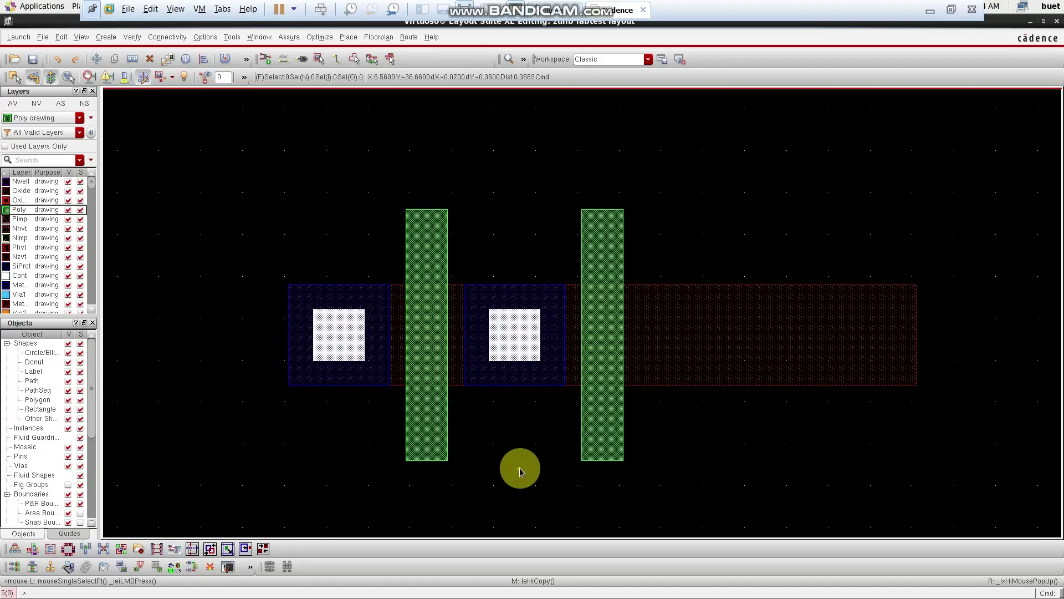
# - Measure the gap between the first poly strip and the copied metal square
pyautogui.press('k')
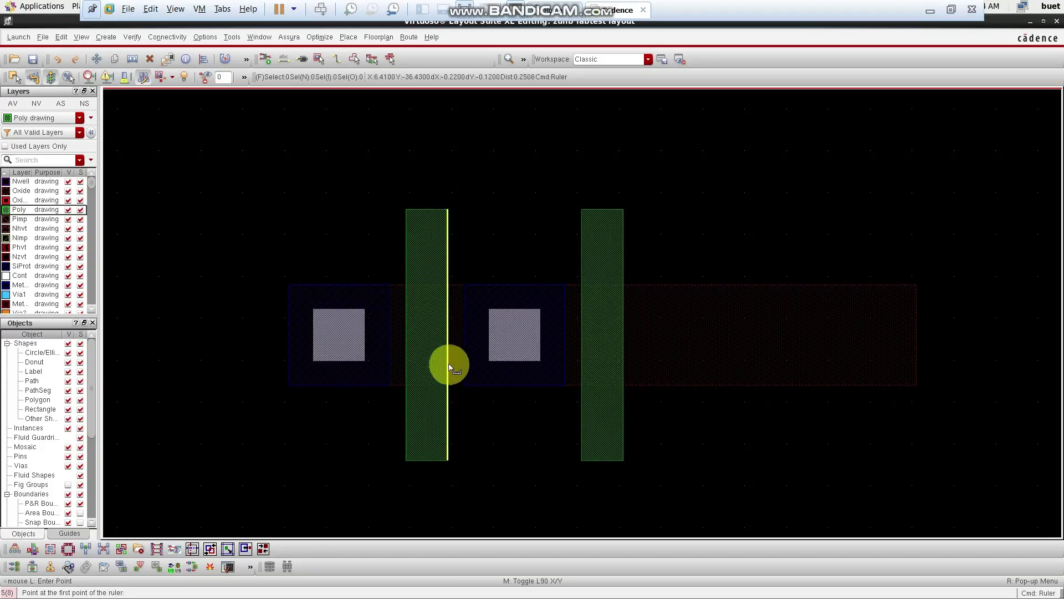
pyautogui.click(449, 349)
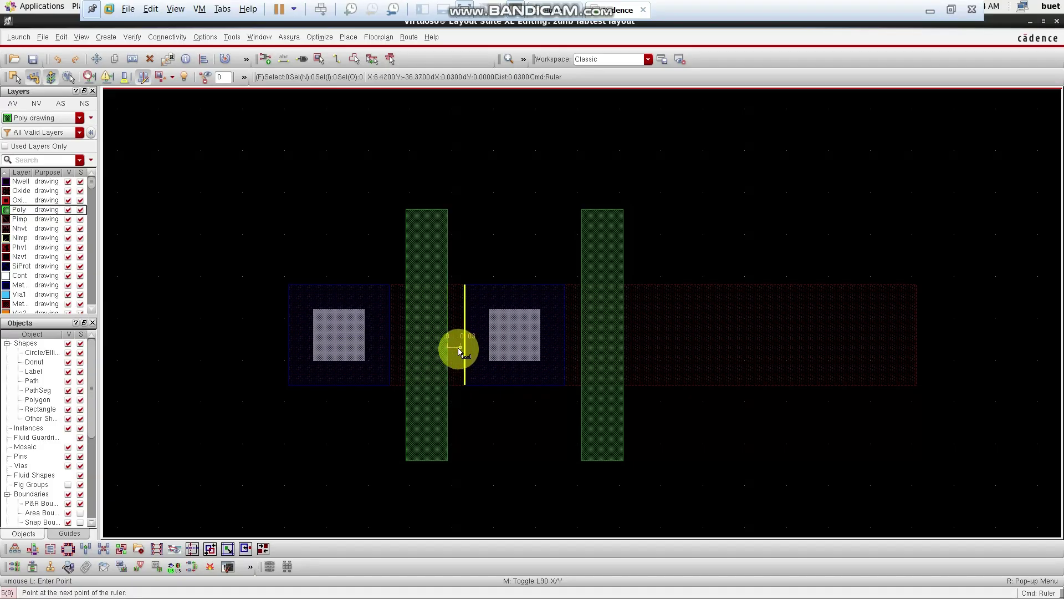
pyautogui.press('Escape')
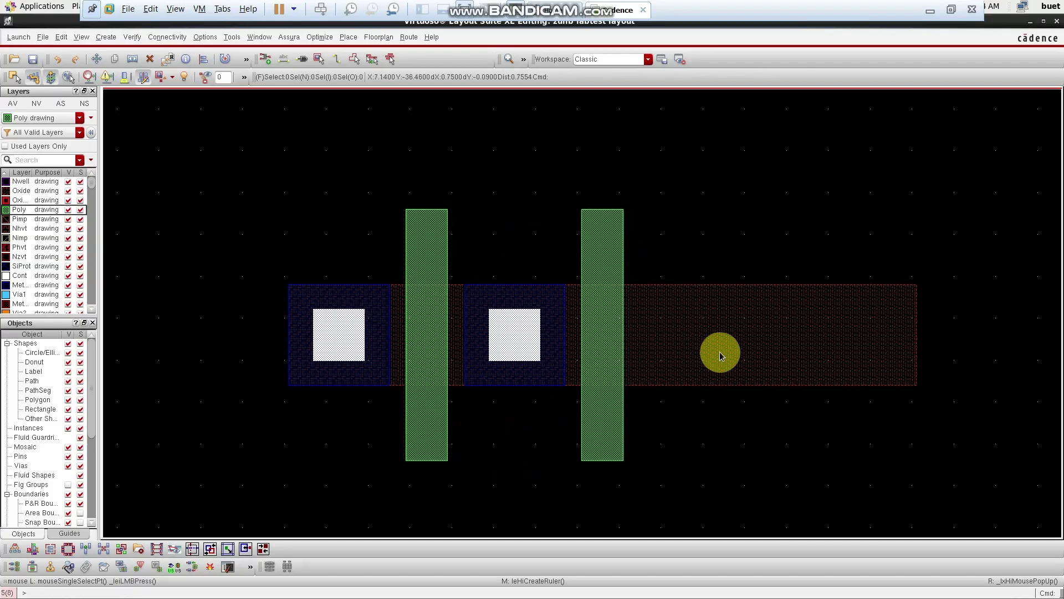
# - Copy the second contact and its metal square to about 0.04 right of the second poly strip
pyautogui.moveTo(461, 269); pyautogui.dragTo(572, 404)
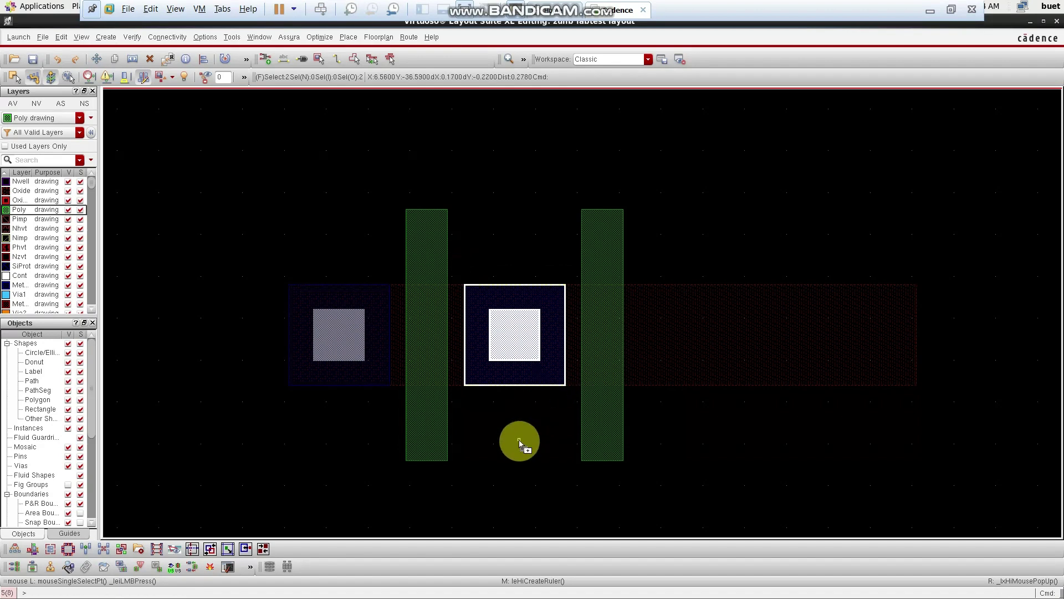
pyautogui.press('c')
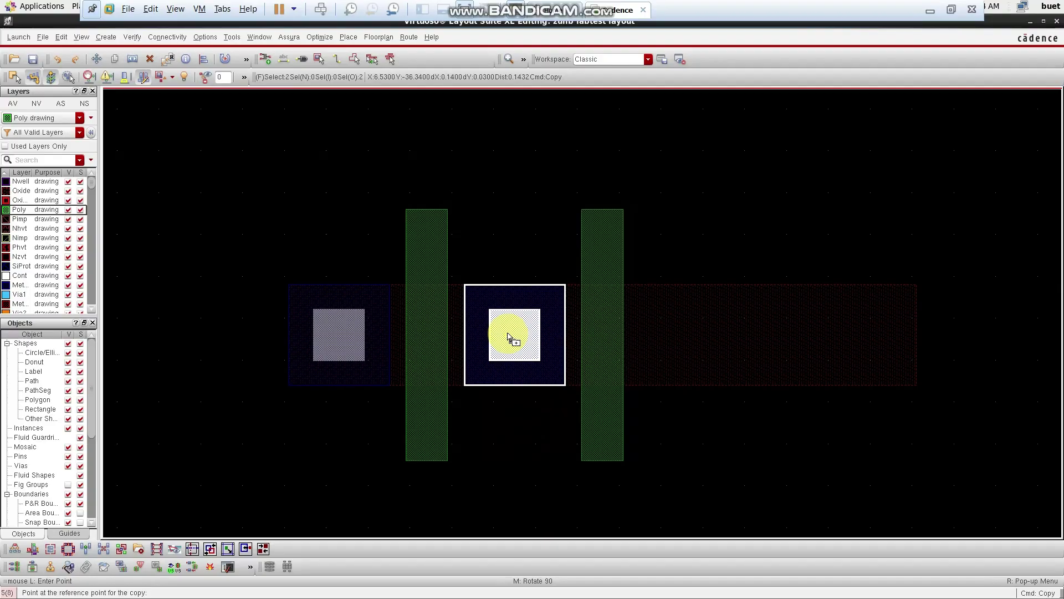
pyautogui.click(508, 336)
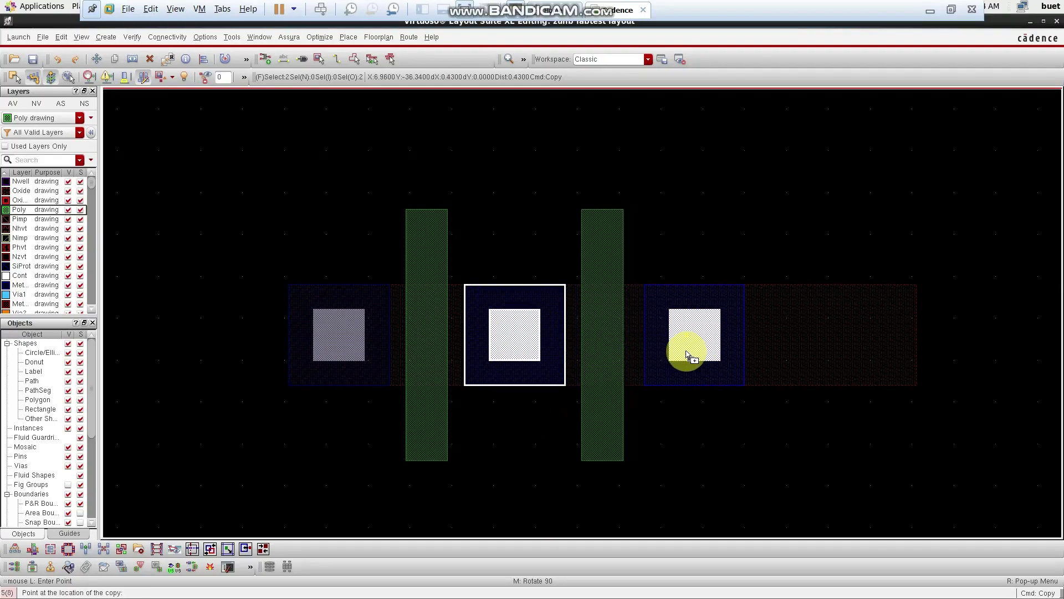
pyautogui.click(682, 351)
# - Measure the gap between the second poly strip and the third metal square
pyautogui.scroll(2, 664, 423)
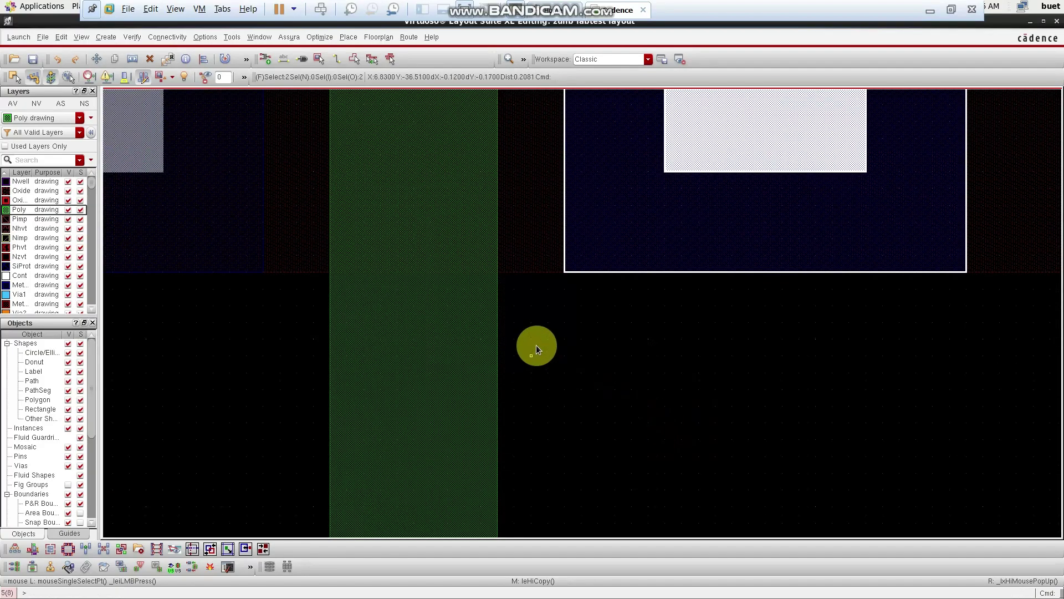
pyautogui.press('k')
pyautogui.click(497, 221)
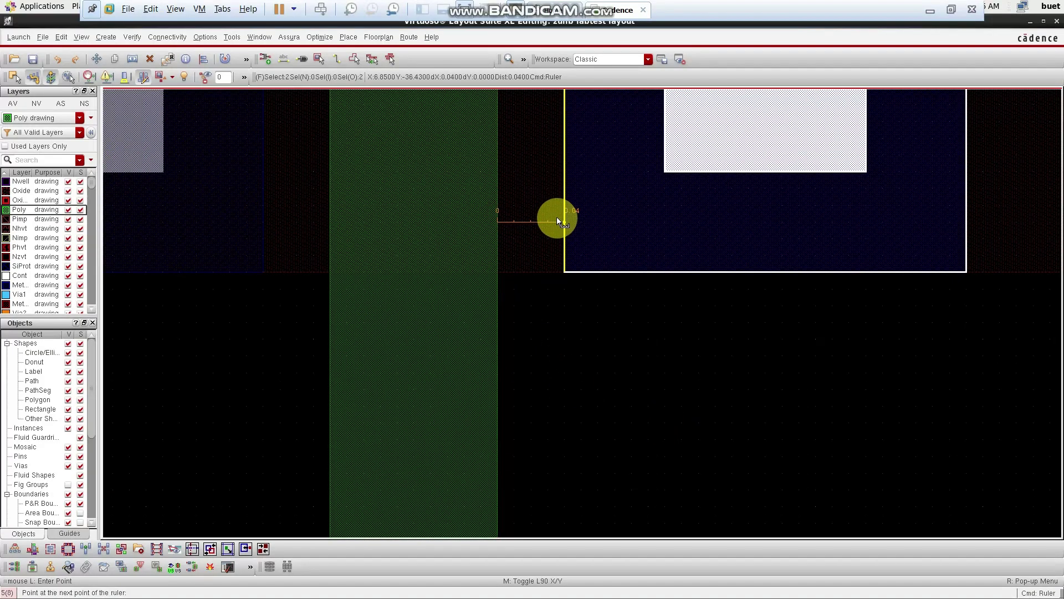
pyautogui.press('Escape')
pyautogui.scroll(-2, 560, 228)
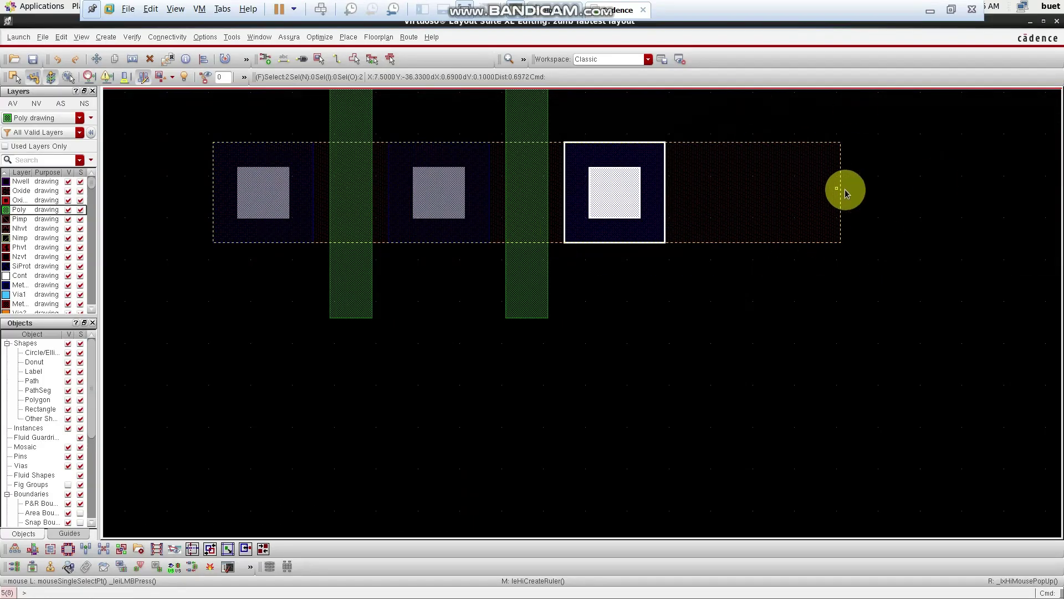
# - Stretch the oxide bar's right edge 0.42 inward so it lines up with the third metal square's right edge
pyautogui.click(836, 327)
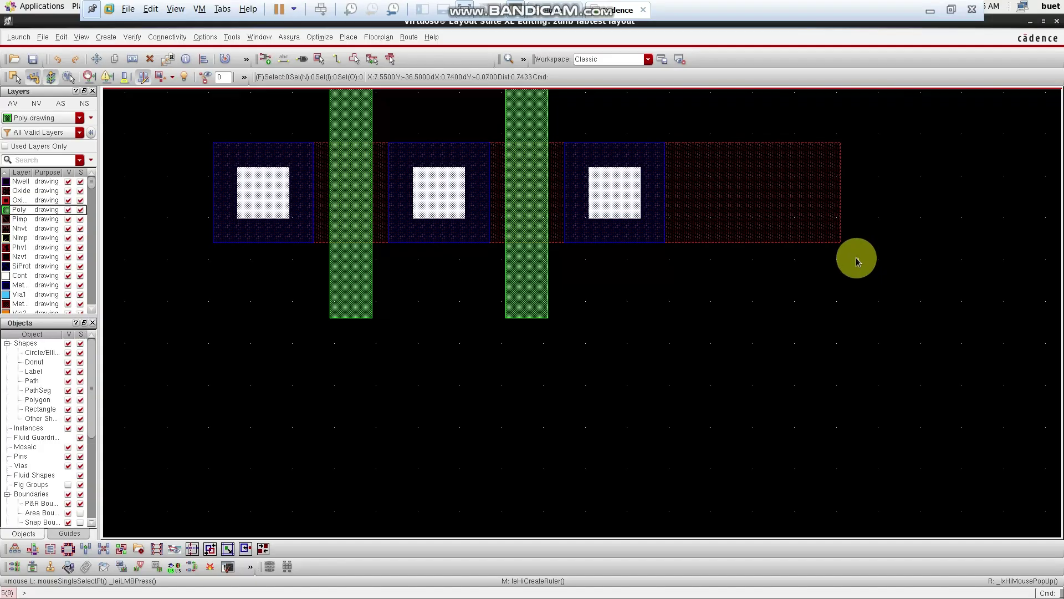
pyautogui.press('s')
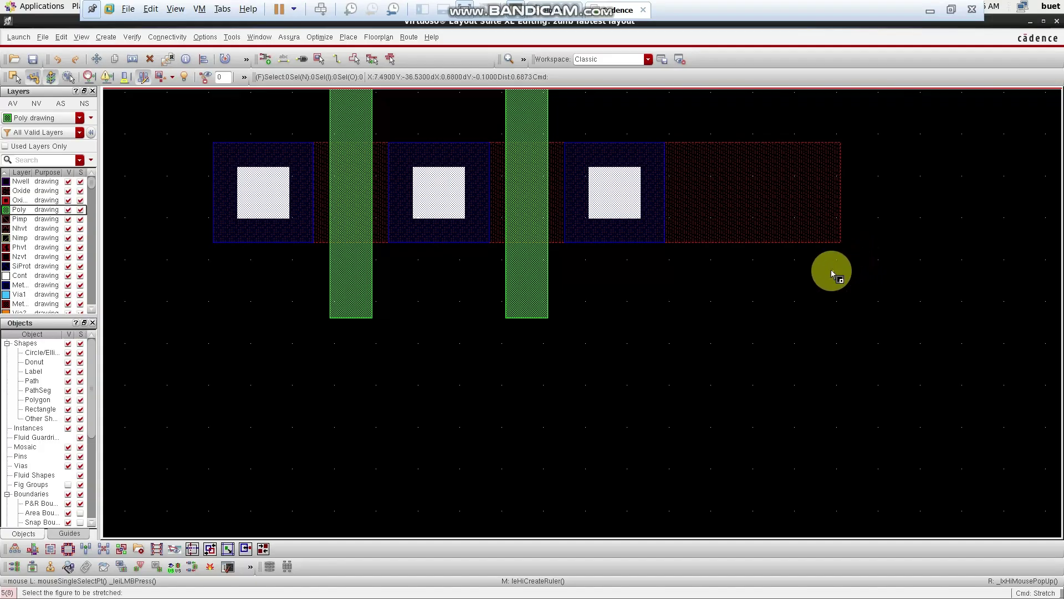
pyautogui.click(842, 189)
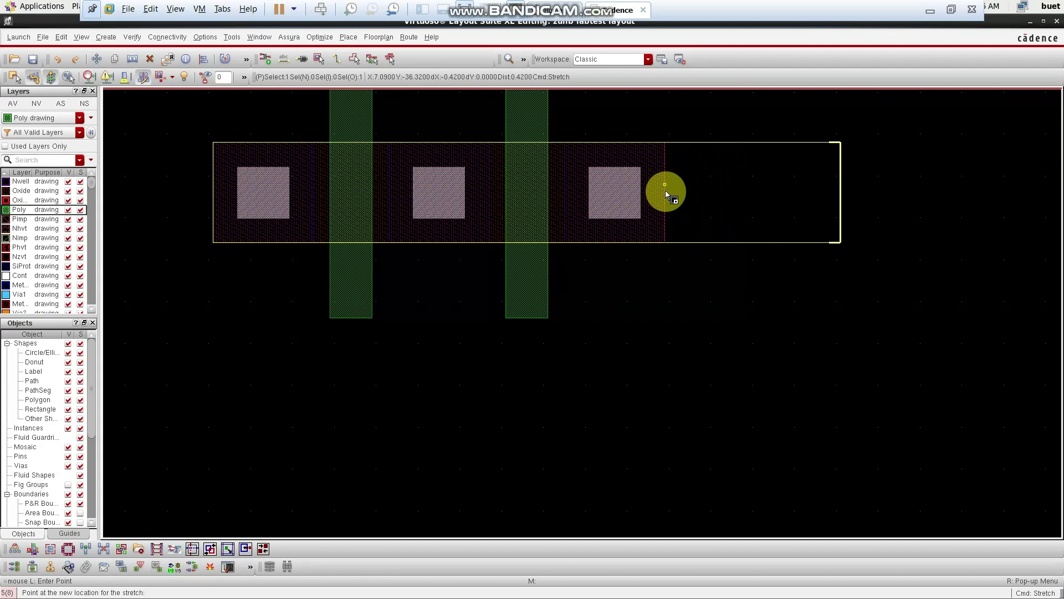
pyautogui.click(665, 192)
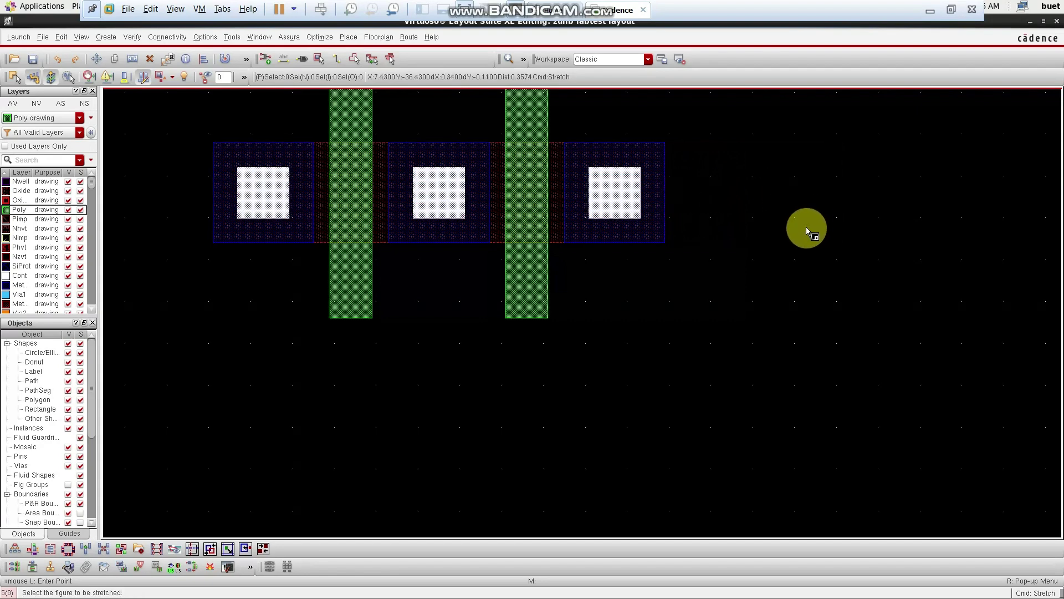
# - Draw an Nimp rectangle about 0.39 wide and 0.49 high in the empty area left of the transistor layout
pyautogui.keyDown('ctrl'); pyautogui.scroll(-2, 807, 232); pyautogui.keyUp('ctrl')
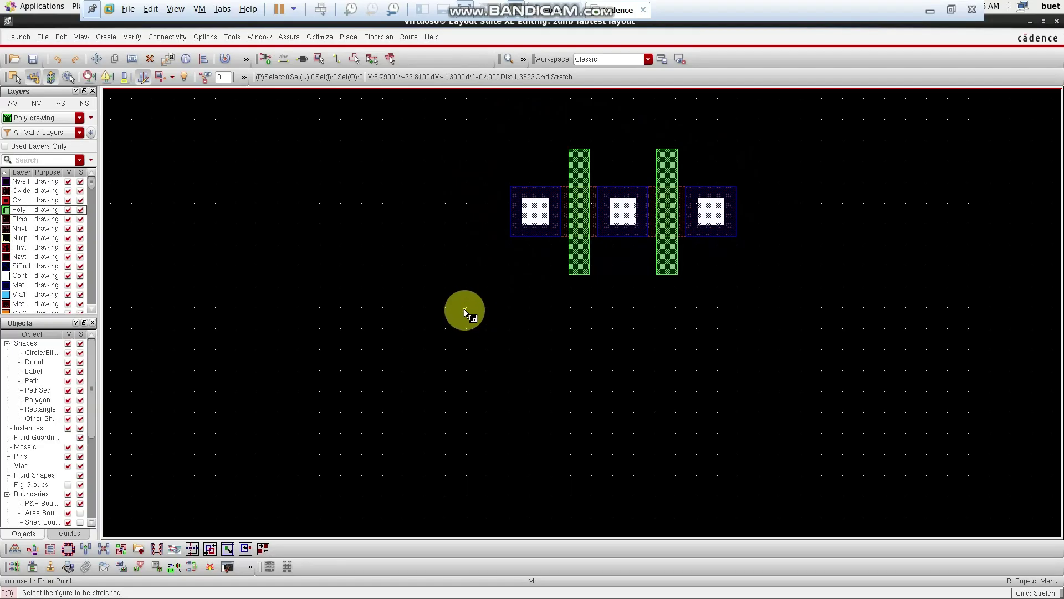
pyautogui.click(18, 238)
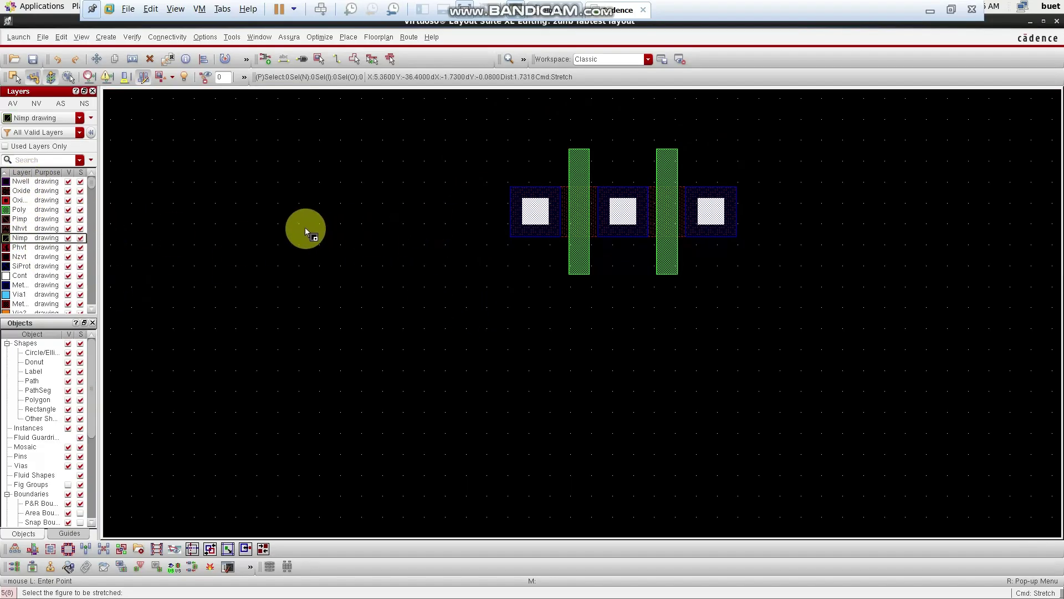
pyautogui.press('r')
pyautogui.click(294, 220)
pyautogui.click(377, 322)
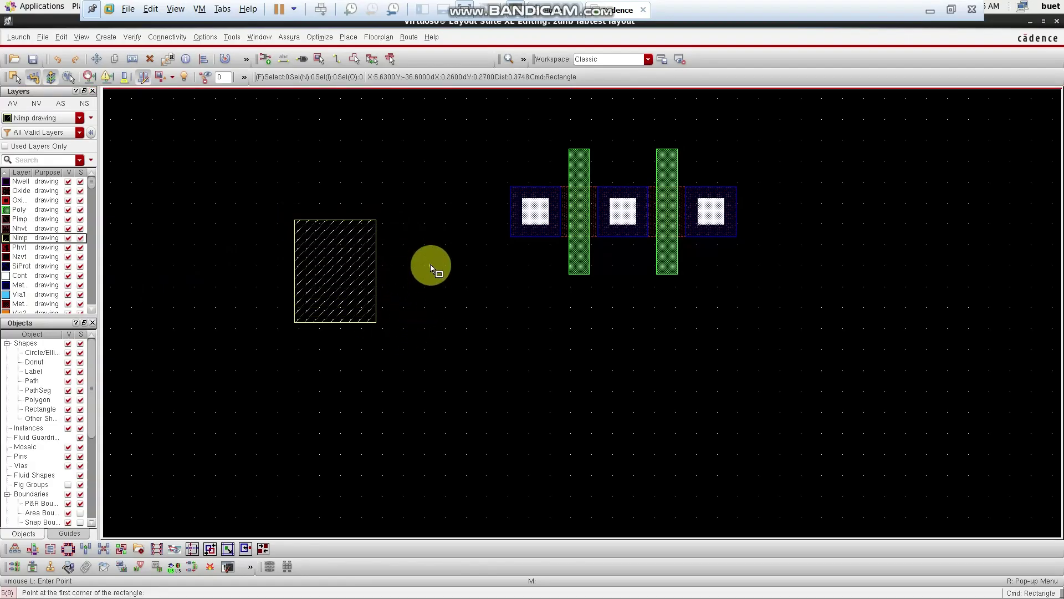
pyautogui.press('Escape')
# - Check the oxide bar's width and height in its rectangle properties
pyautogui.moveTo(282, 200); pyautogui.dragTo(409, 394)
pyautogui.press('q')
pyautogui.click(86, 132)
pyautogui.press('BackSpace')
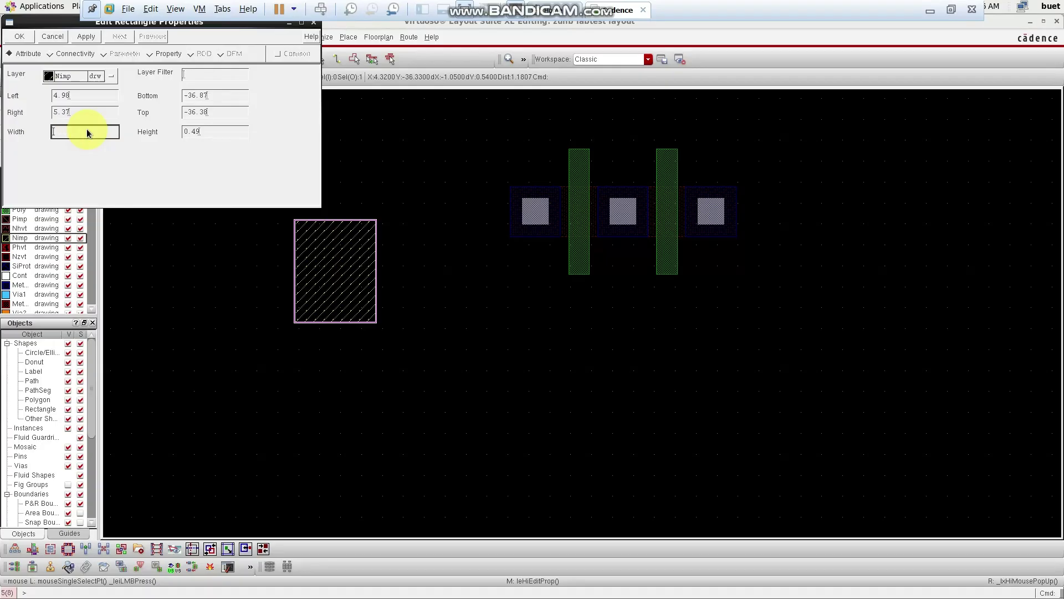
pyautogui.click(595, 236)
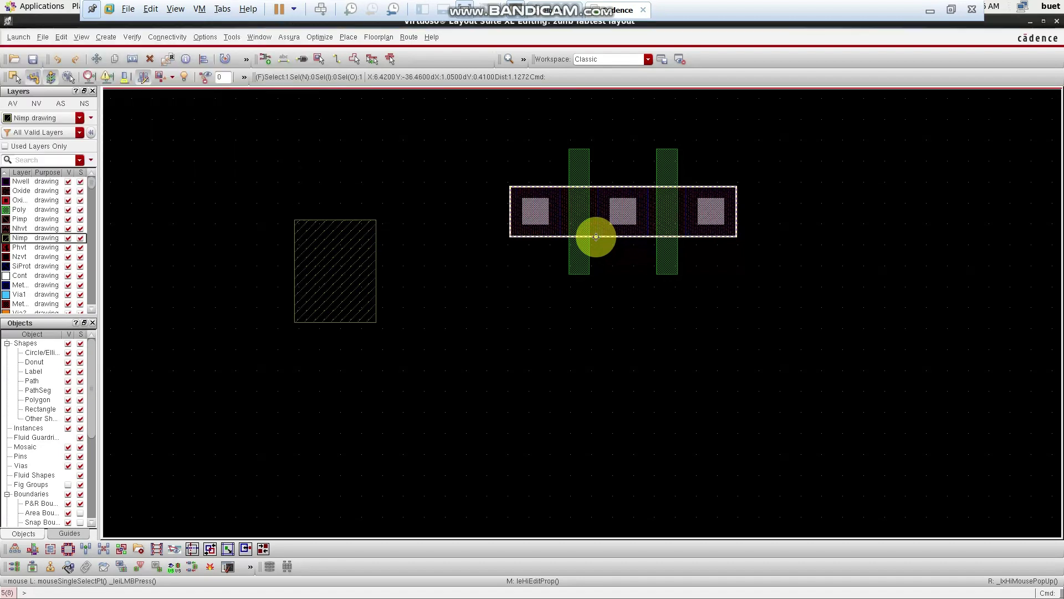
pyautogui.middleClick(595, 236)
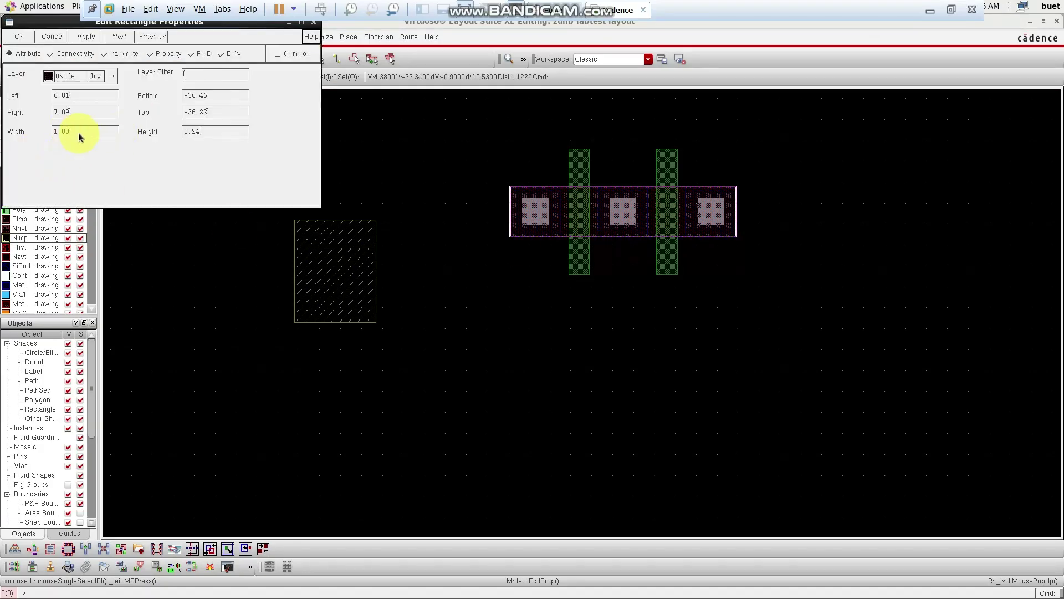
pyautogui.click(314, 22)
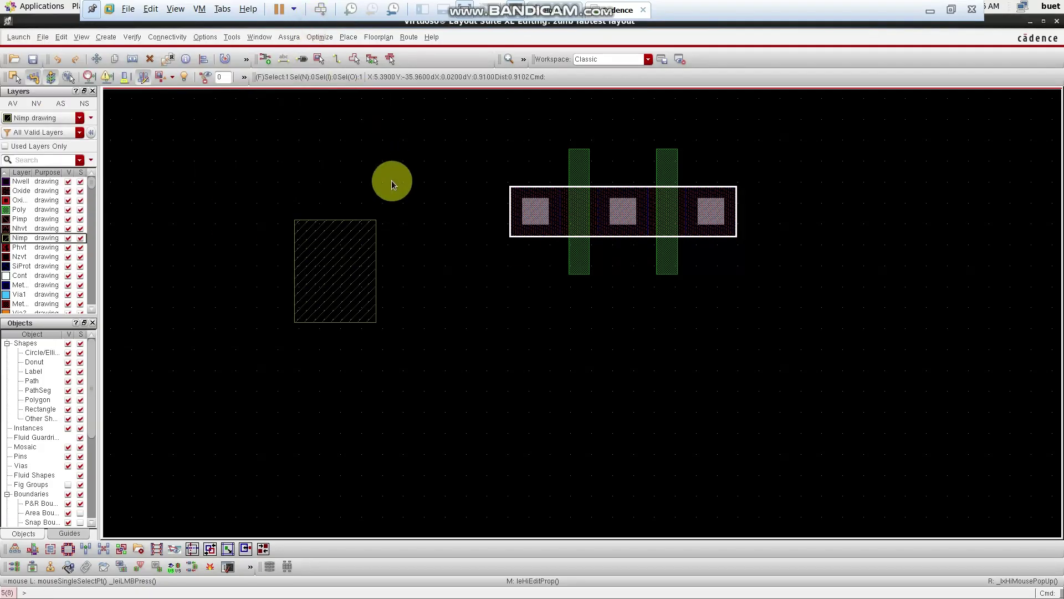
# - Resize the Nimp rectangle to a width of 1.45 and a height of 0.6
pyautogui.moveTo(261, 197)
pyautogui.mouseDown()
pyautogui.moveTo(357, 264)
pyautogui.moveTo(415, 341)
pyautogui.mouseUp()
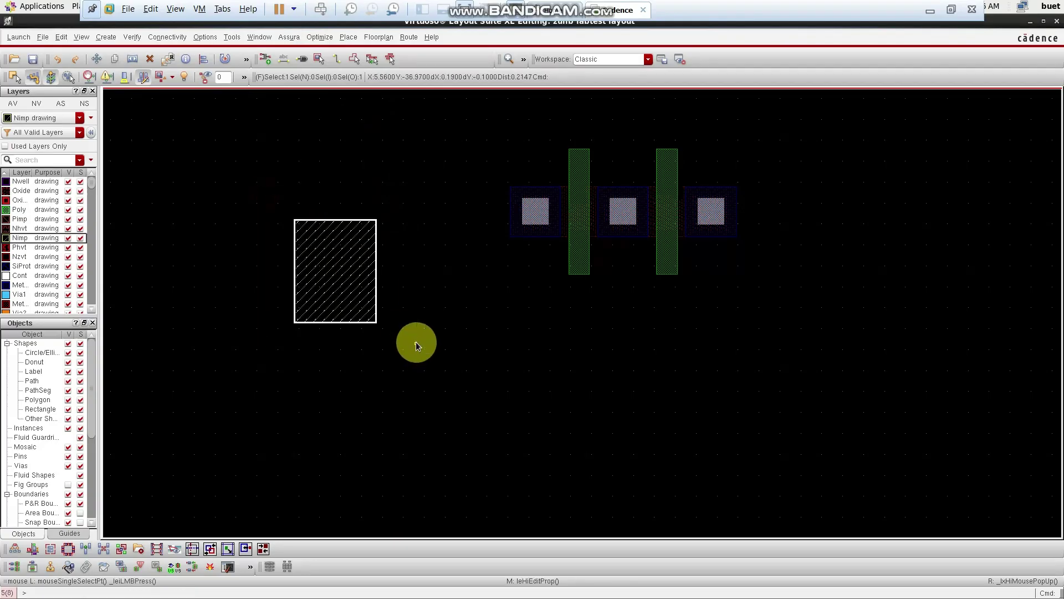
pyautogui.middleClick(310, 301)
pyautogui.click(85, 129)
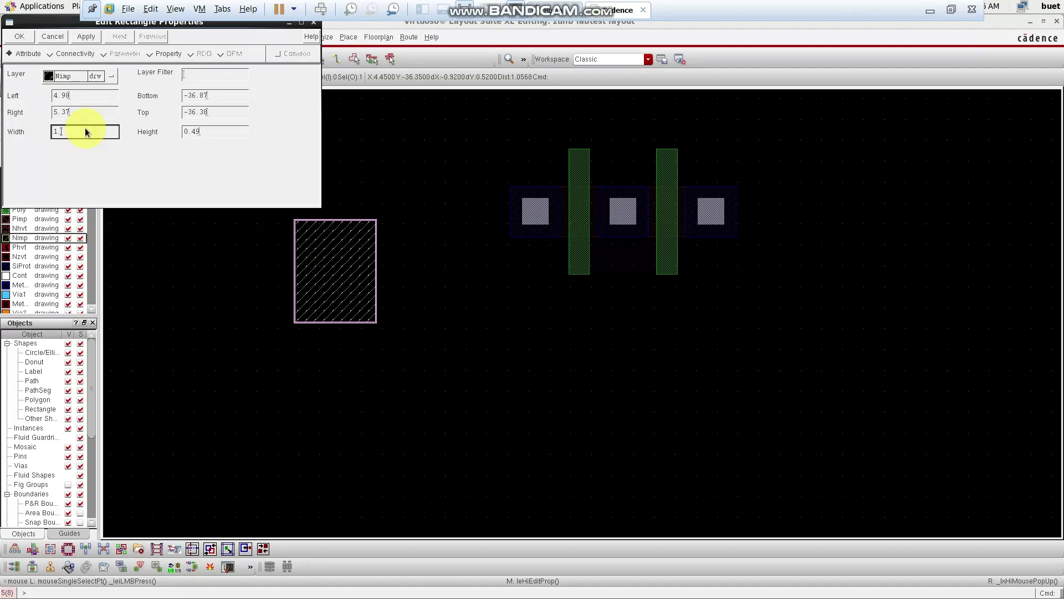
pyautogui.click(214, 130)
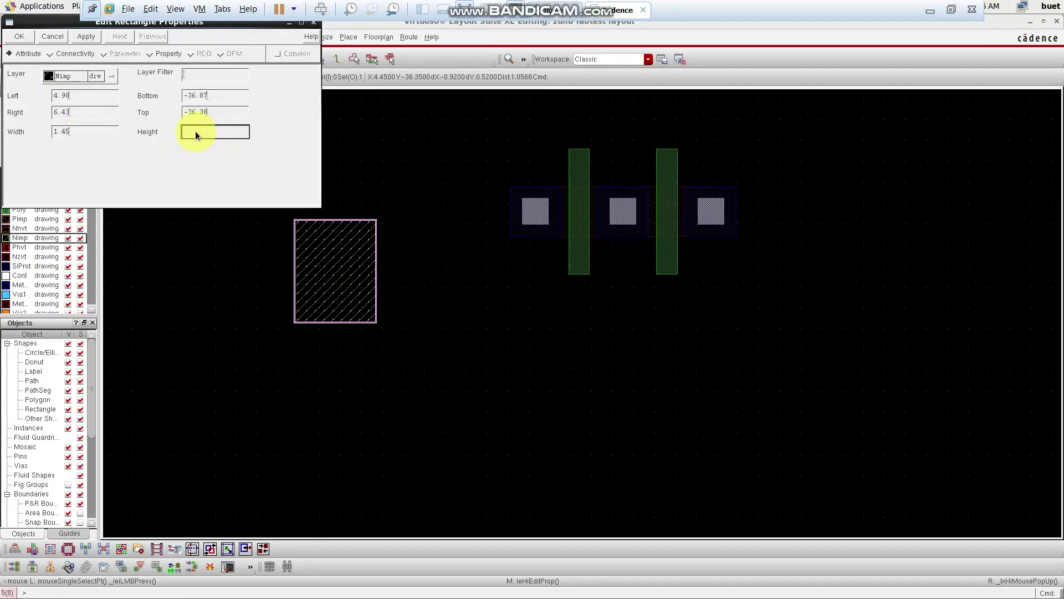
pyautogui.write('6')
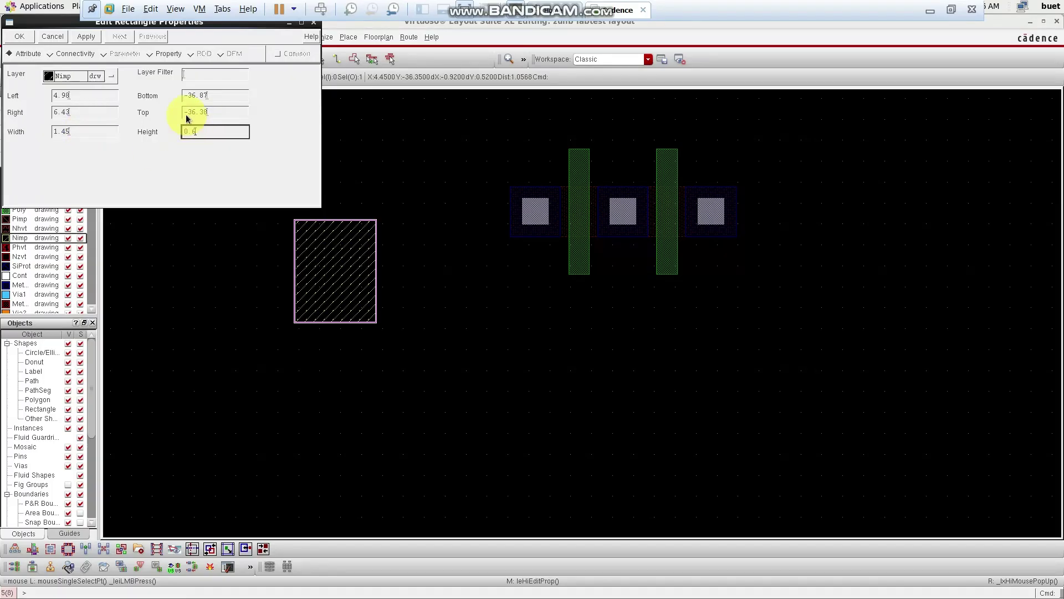
pyautogui.click(20, 37)
# - Align the centre of the Nimp rectangle with the centre of the middle contact using Quick Align
pyautogui.press('a')
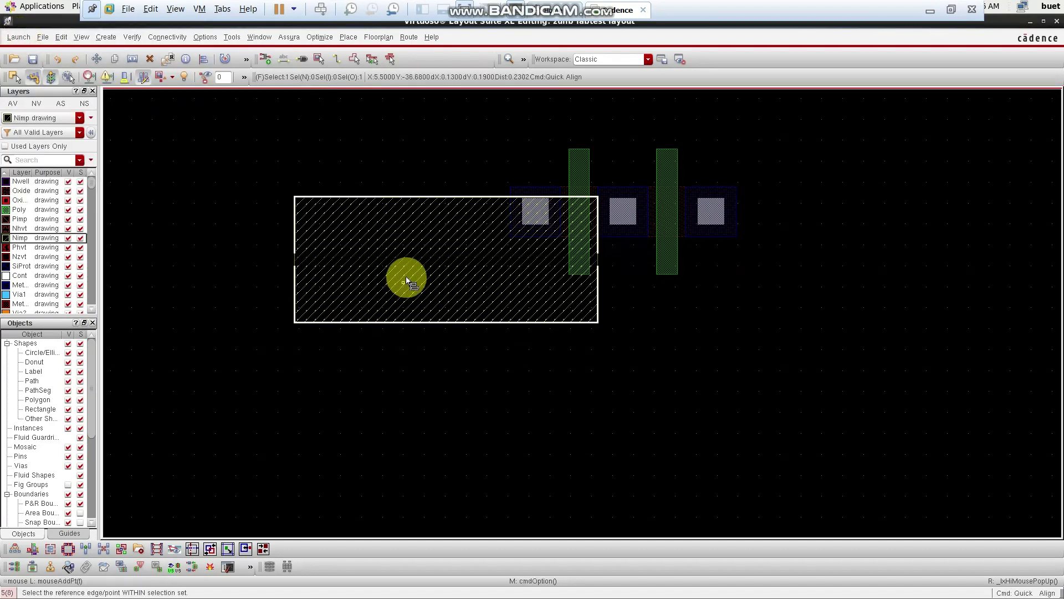
pyautogui.click(456, 262)
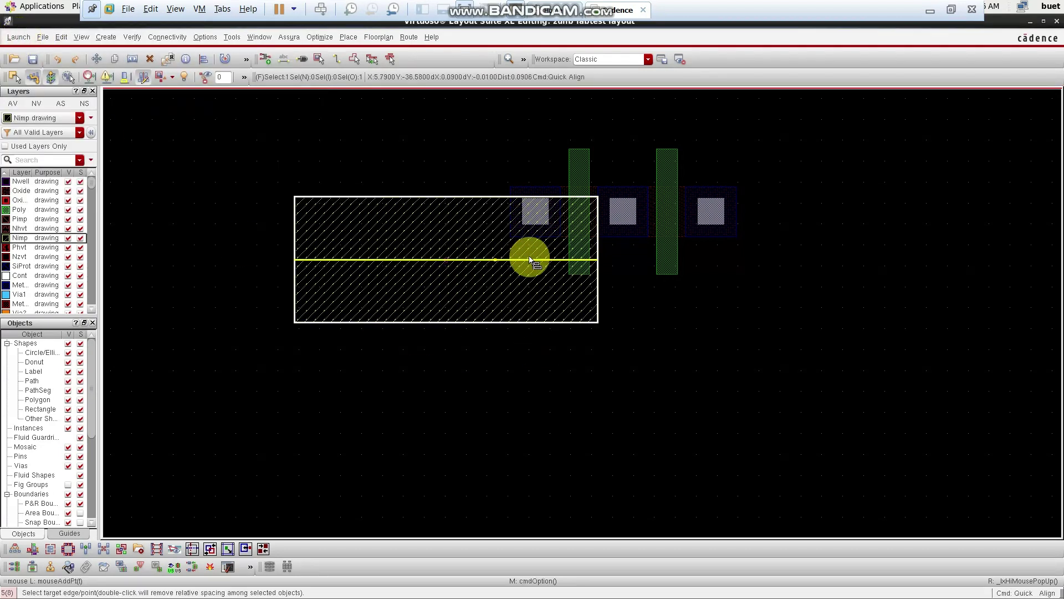
pyautogui.click(625, 214)
pyautogui.click(601, 344)
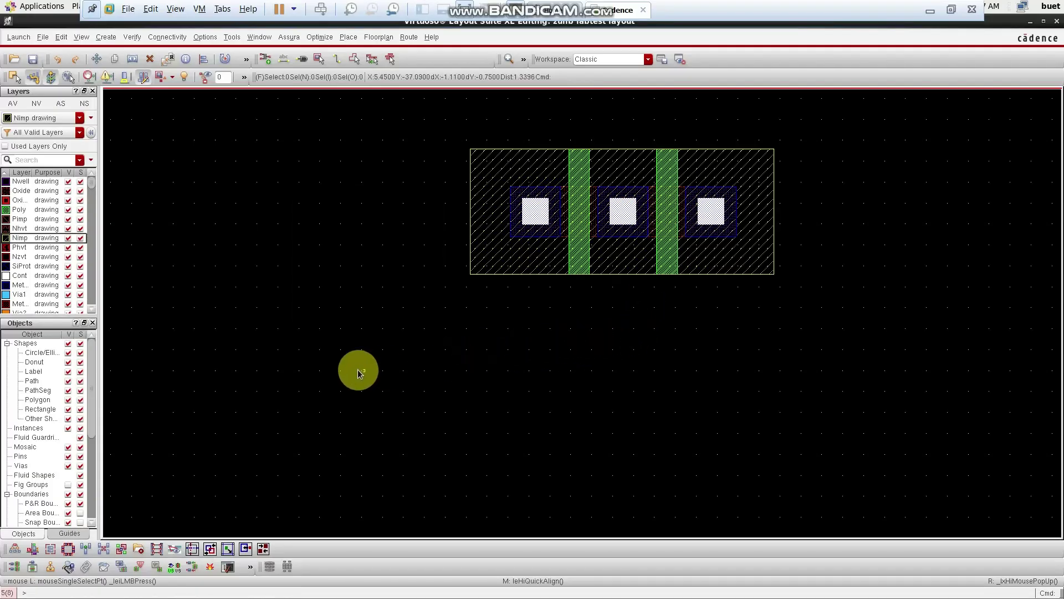
# - Copy the third contact and its metal square horizontally into the empty area right of the Nimp rectangle
pyautogui.keyDown('ctrl'); pyautogui.scroll(-1, 414, 358); pyautogui.keyUp('ctrl')
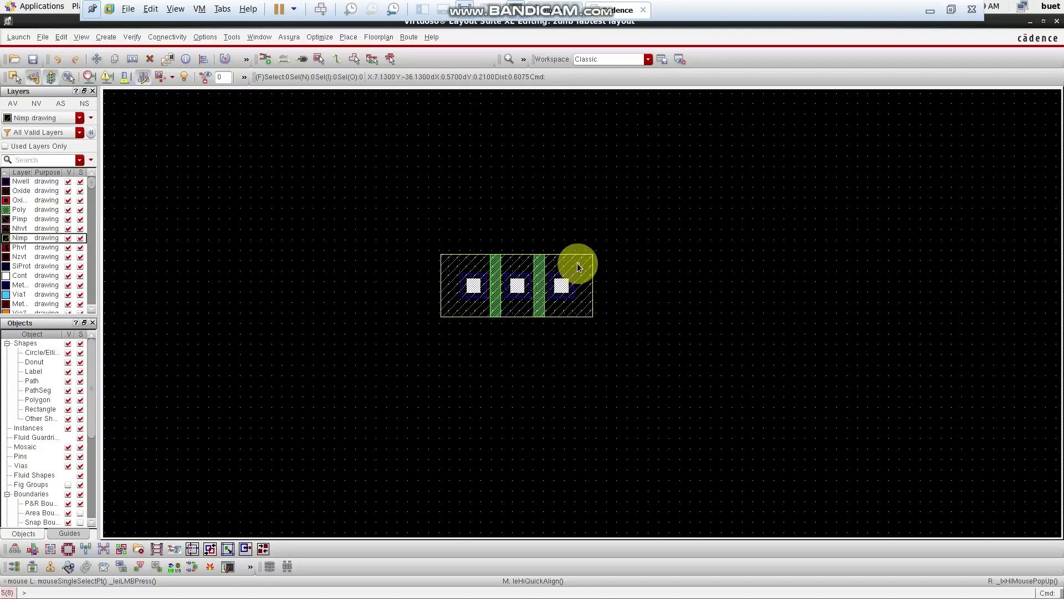
pyautogui.press('f')
pyautogui.hotkey('shift', 'z')
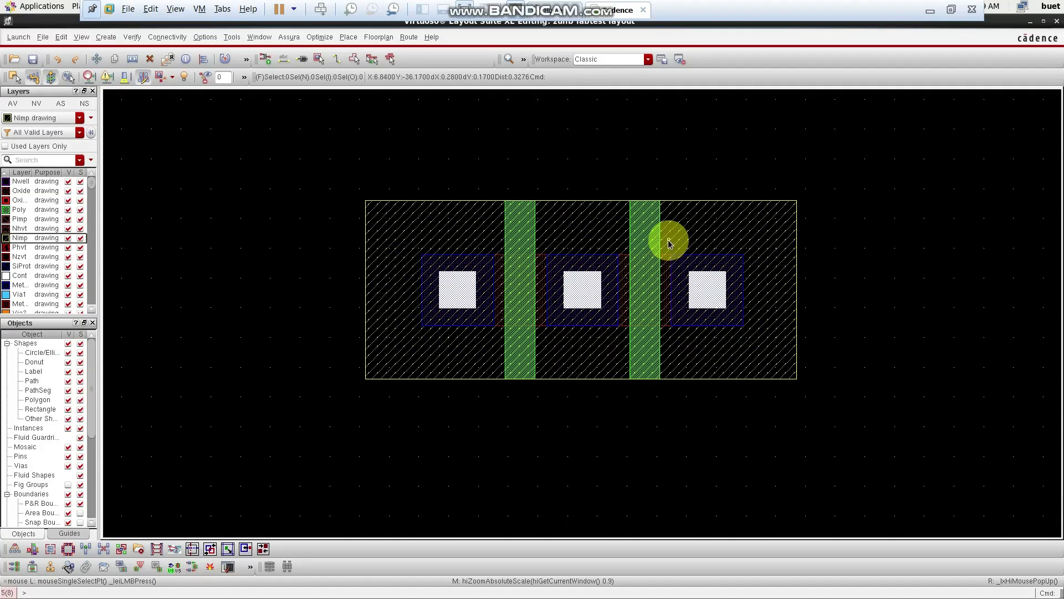
pyautogui.moveTo(670, 242); pyautogui.dragTo(751, 347)
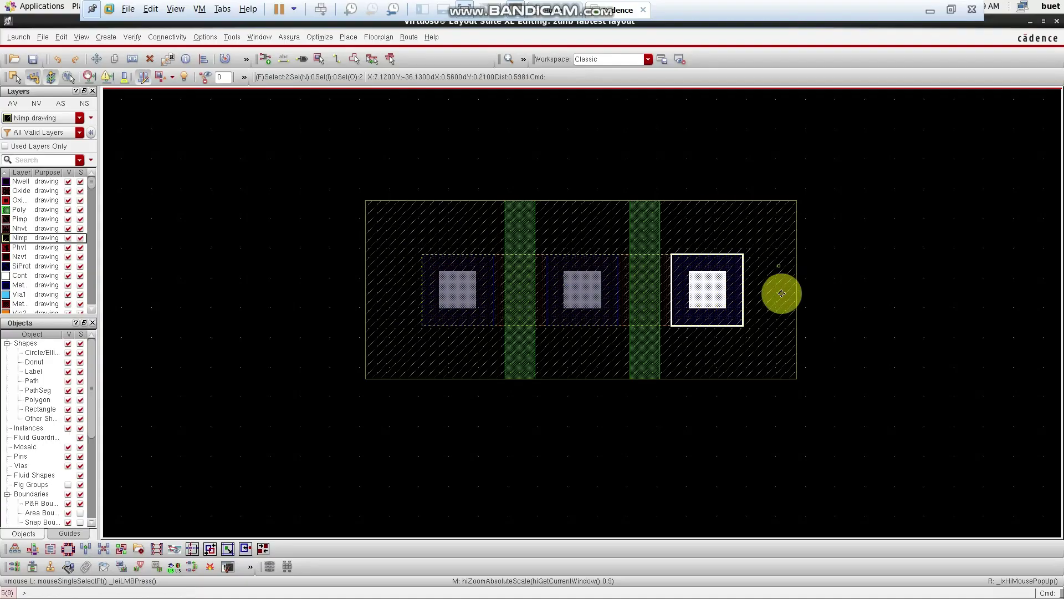
pyautogui.press('c')
pyautogui.click(735, 279)
pyautogui.click(1013, 295)
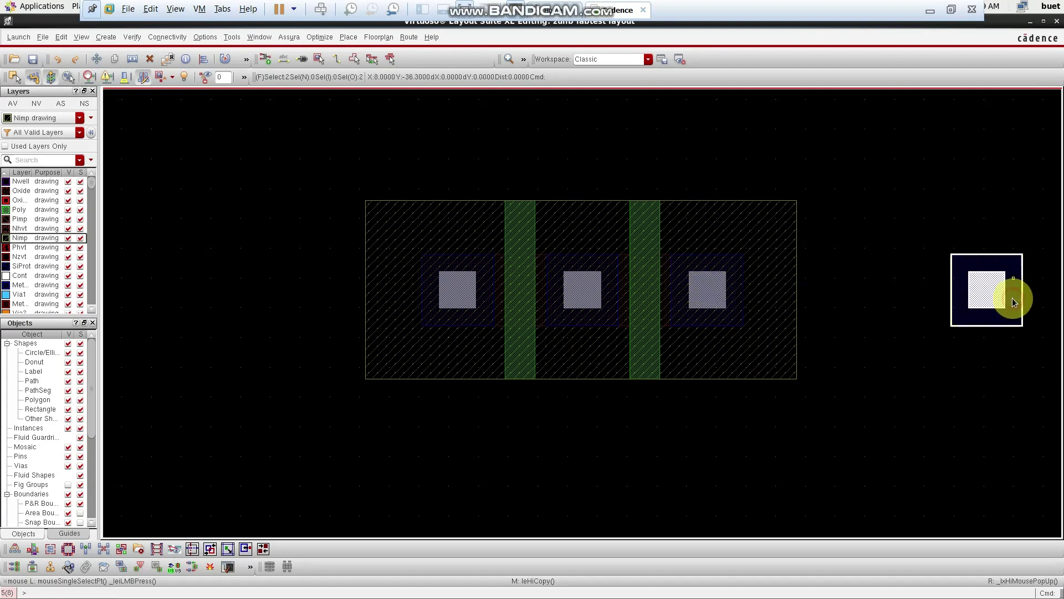
# - Draw an Oxide rectangle about 0.29 wide and 0.25 high in the empty area above and left of the copied contact
pyautogui.click(24, 191)
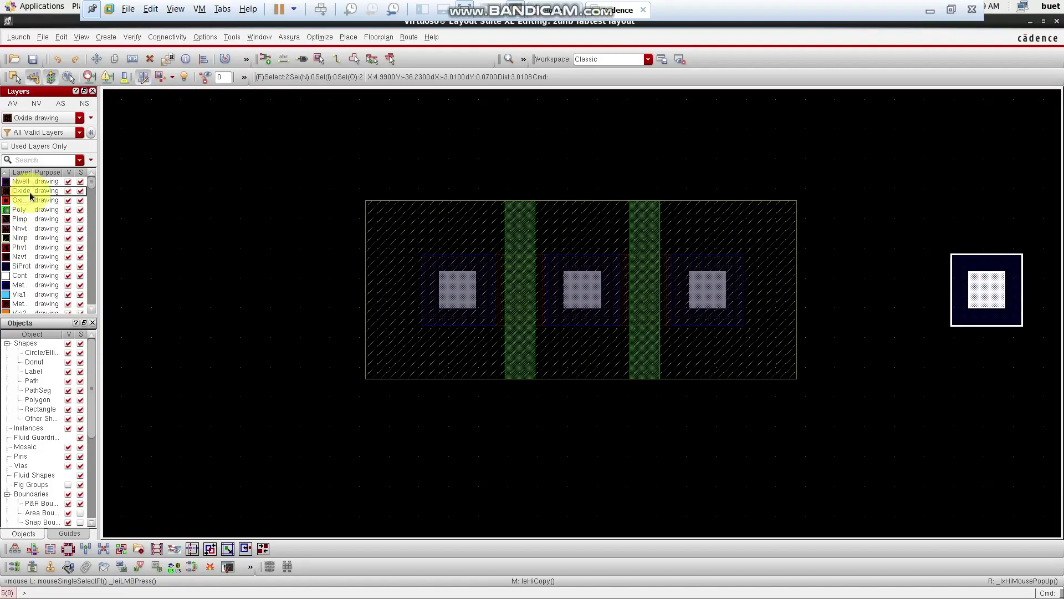
pyautogui.press('r')
pyautogui.click(844, 139)
pyautogui.click(930, 212)
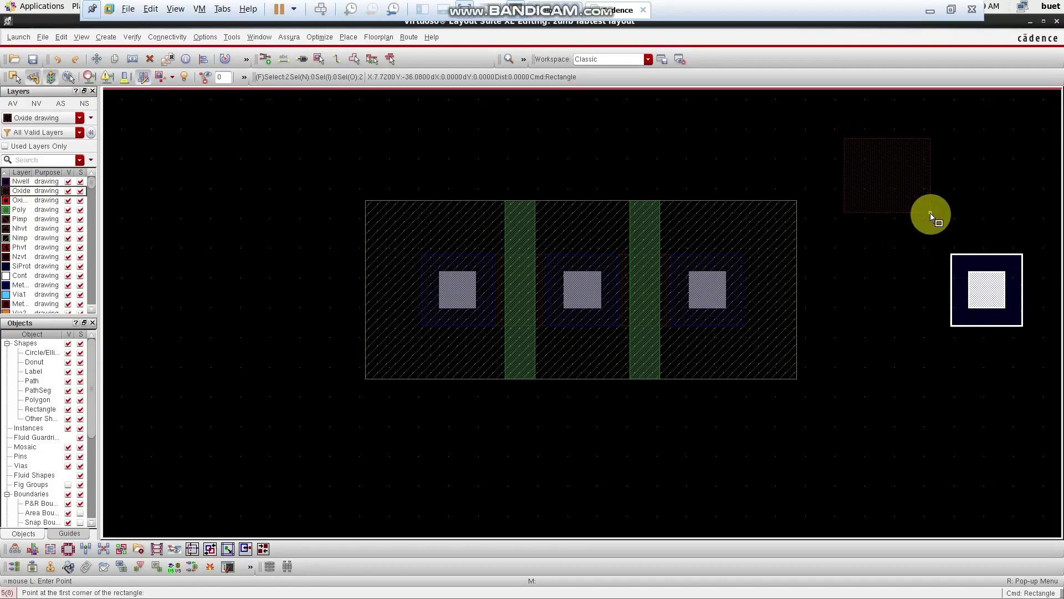
pyautogui.press('Escape')
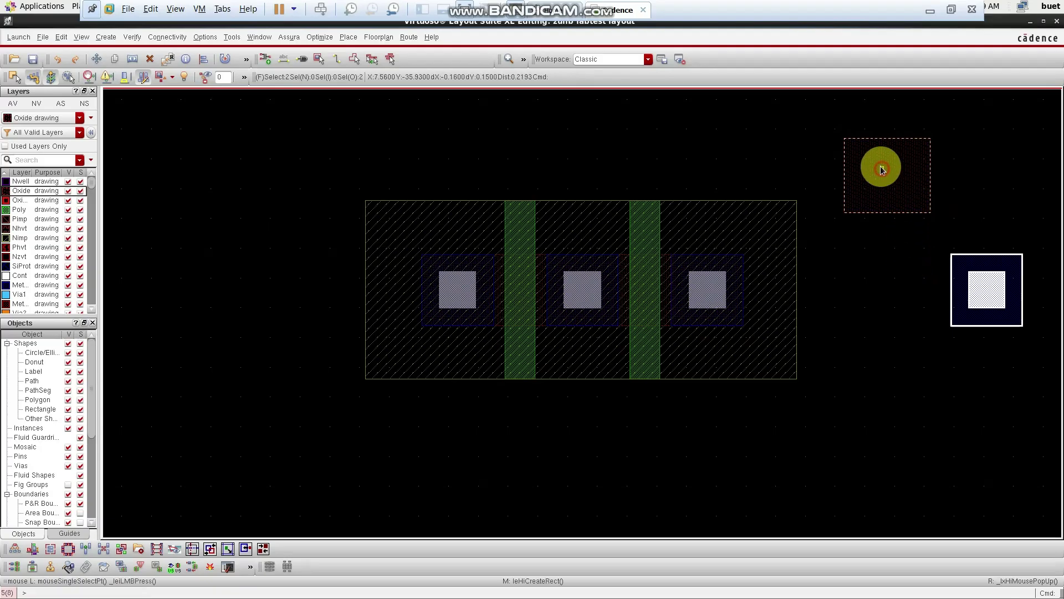
# - Set the new oxide rectangle's width and height to 0.36
pyautogui.click(891, 166)
pyautogui.press('q')
pyautogui.click(71, 135)
pyautogui.press('BackSpace')
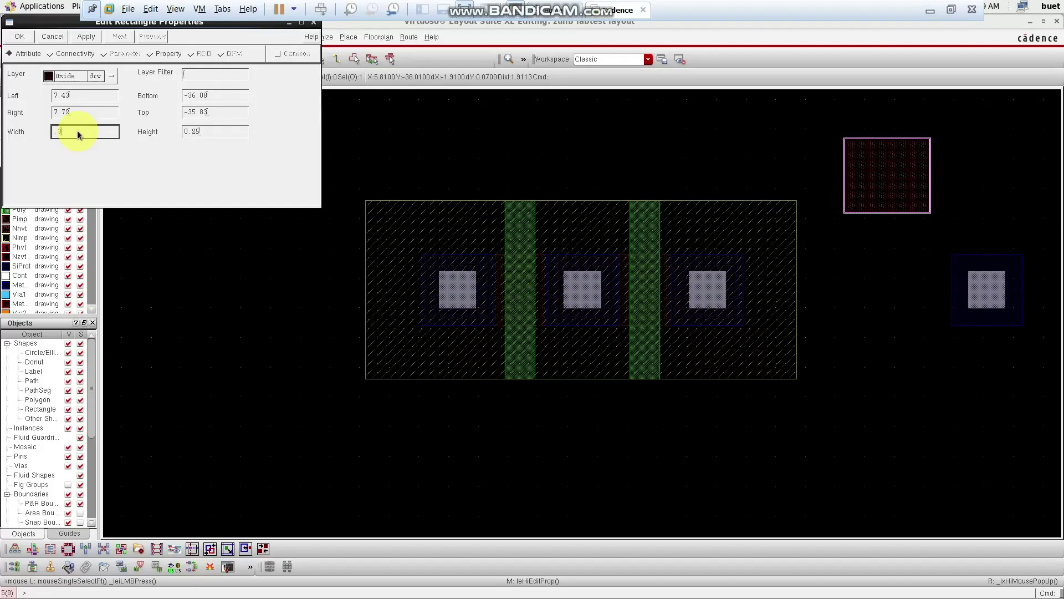
pyautogui.click(209, 132)
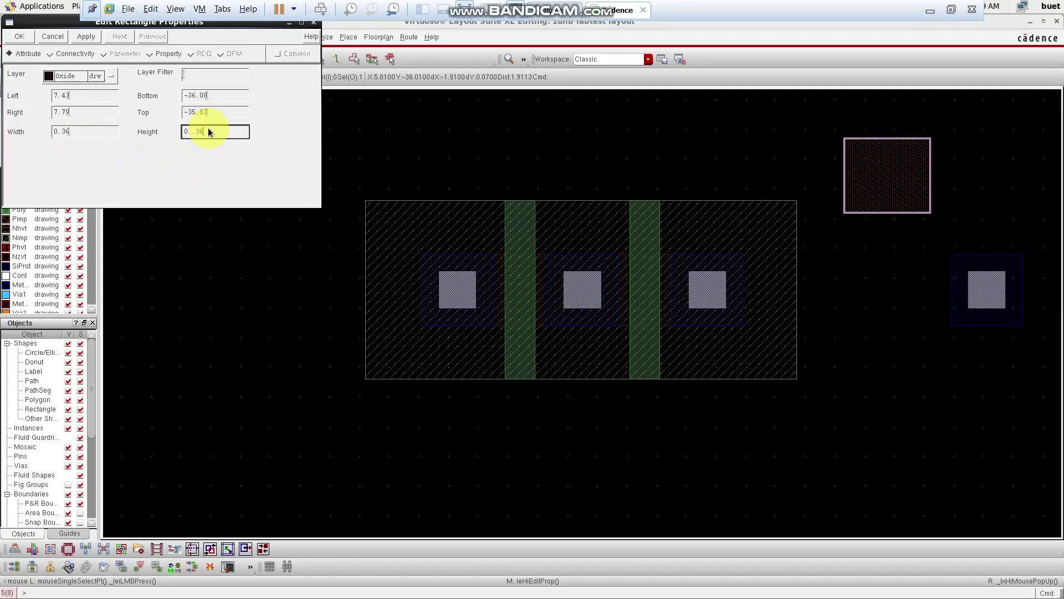
pyautogui.click(22, 36)
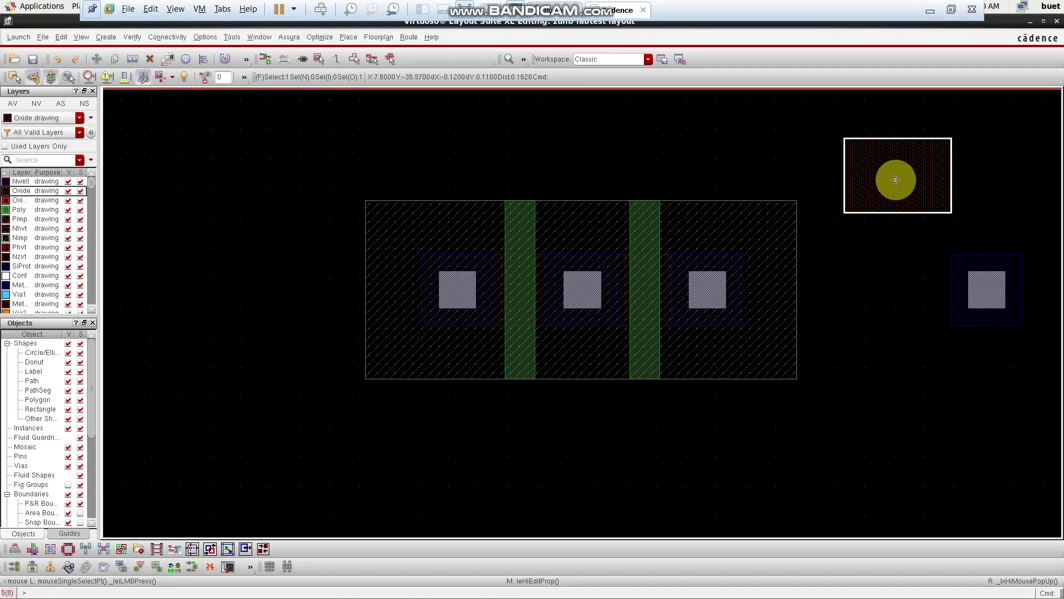
pyautogui.doubleClick(896, 180)
pyautogui.click(220, 130)
pyautogui.press('BackSpace')
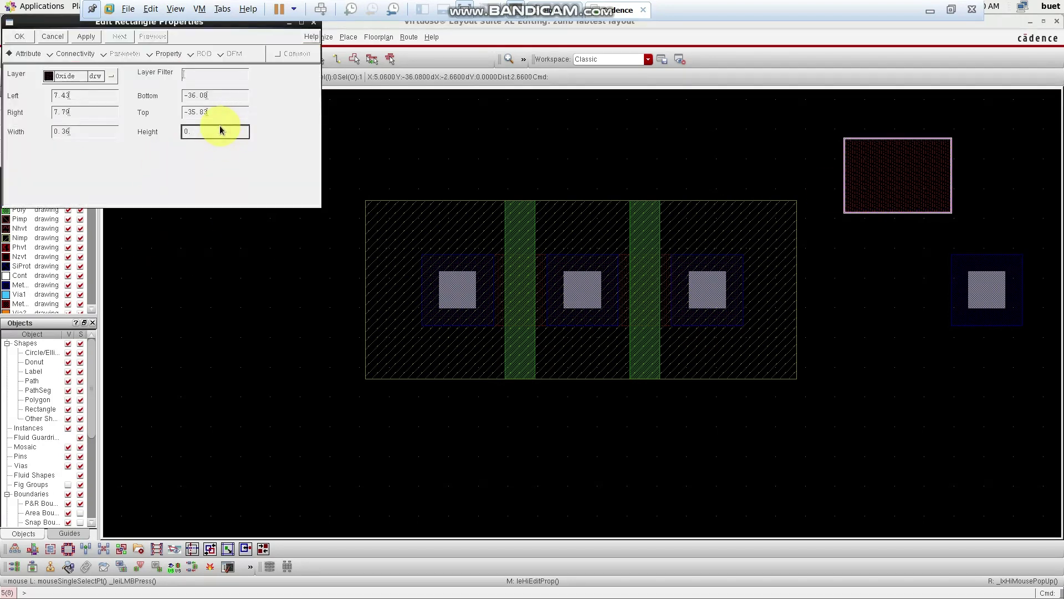
pyautogui.click(19, 36)
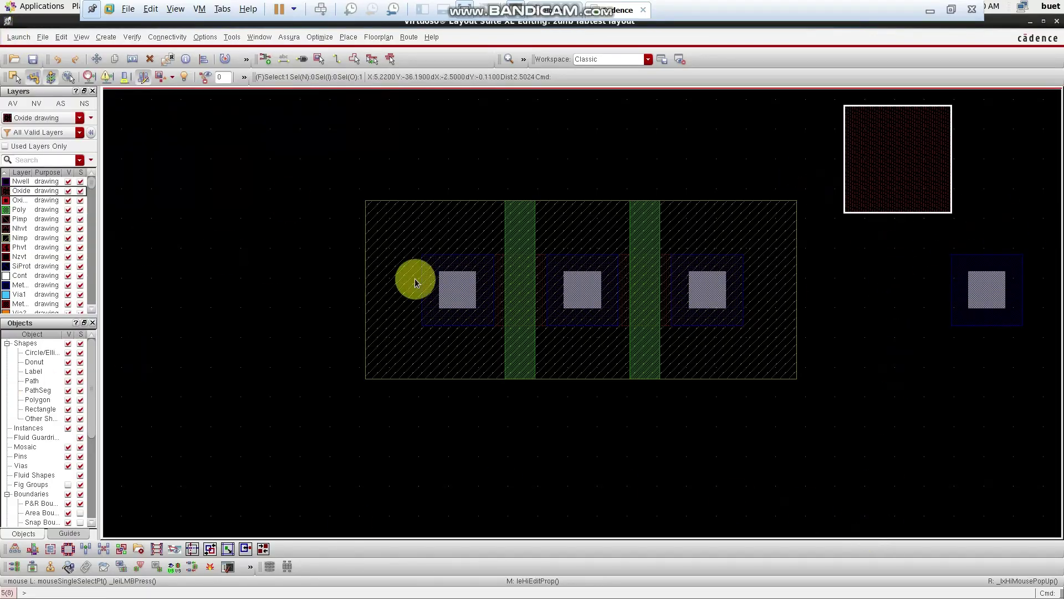
# - Draw a Pimp rectangle about 0.34 by 0.34 in the empty area below the copied contact
pyautogui.click(20, 219)
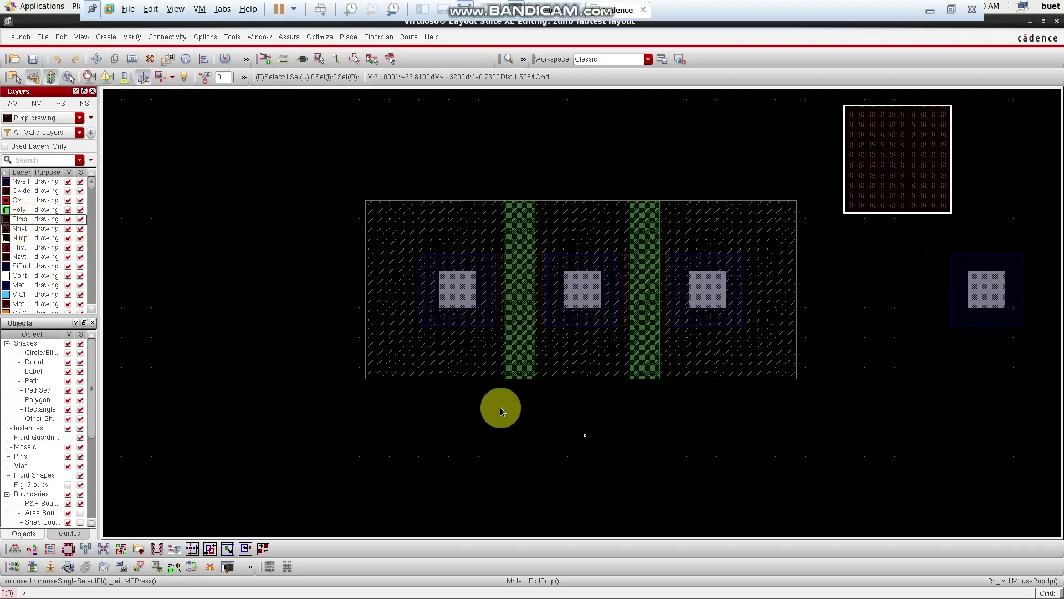
pyautogui.press('r')
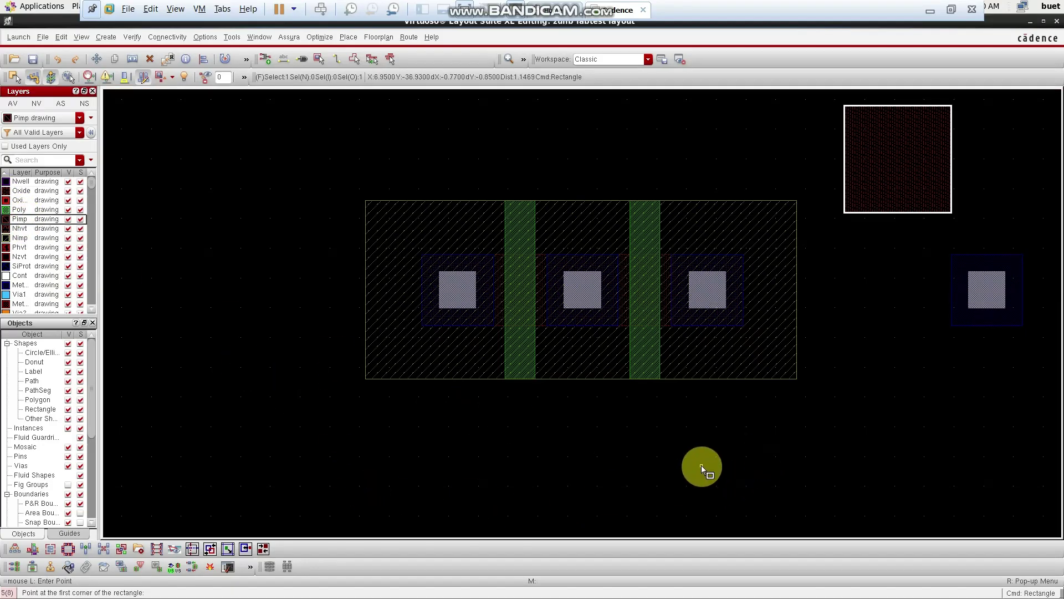
pyautogui.click(867, 376)
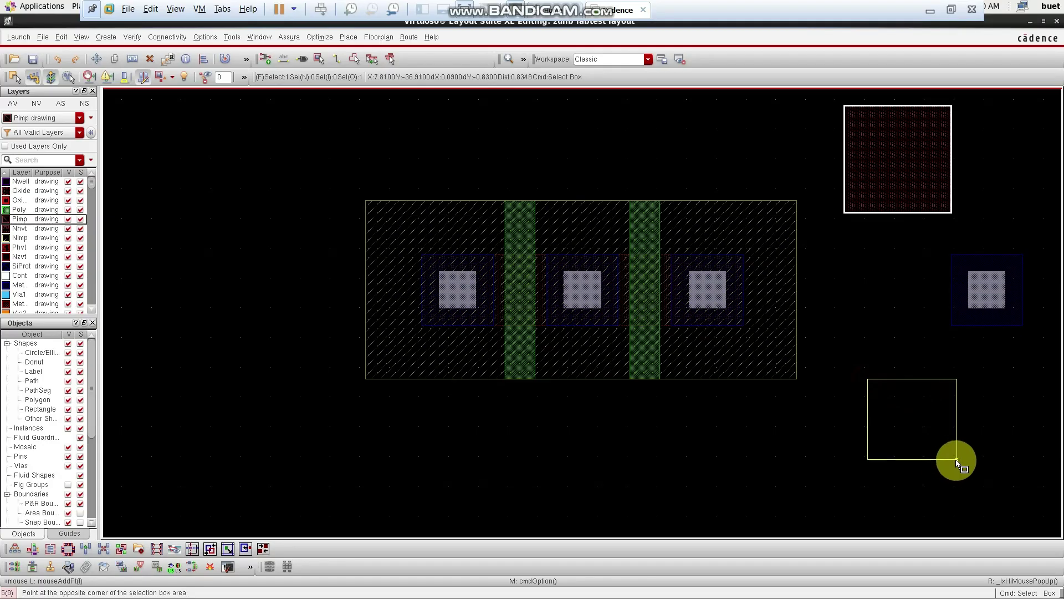
pyautogui.press('Escape')
pyautogui.click(891, 397)
pyautogui.click(993, 498)
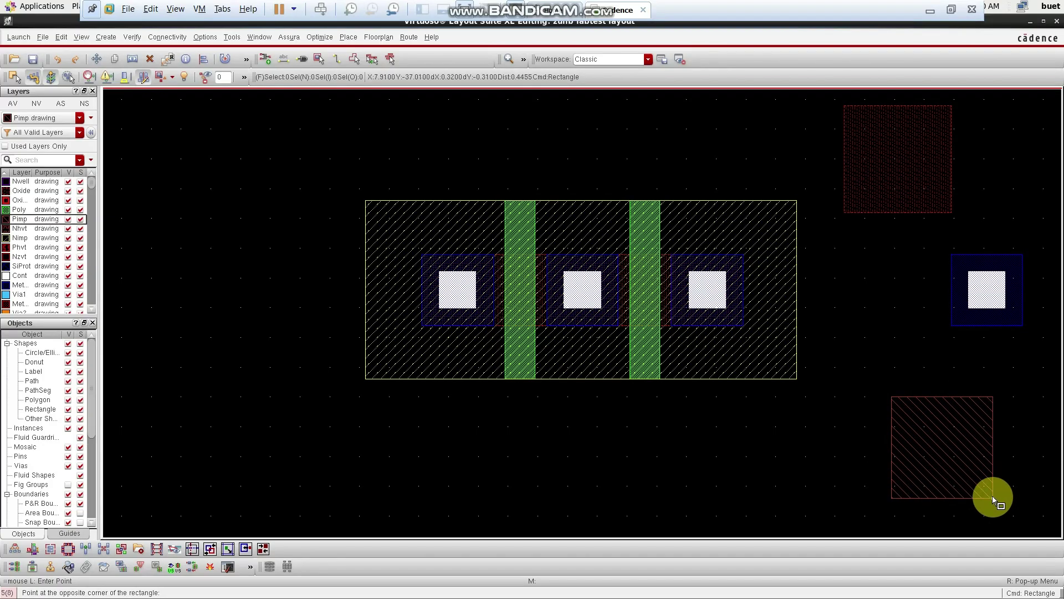
pyautogui.press('Escape')
# - Set the Pimp rectangle's width and height to 0.48
pyautogui.click(934, 441)
pyautogui.press('q')
pyautogui.click(93, 134)
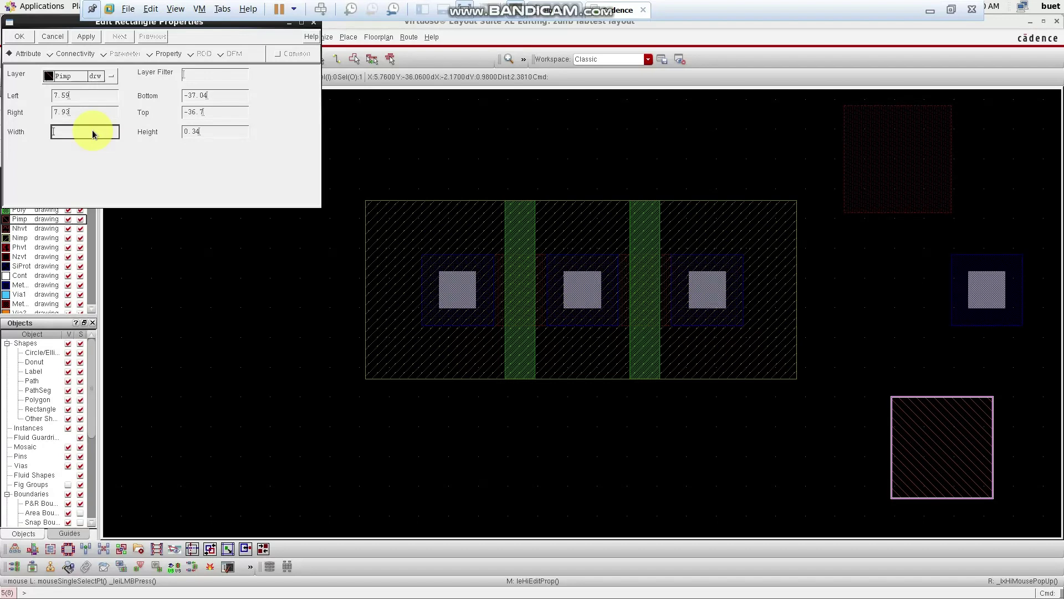
pyautogui.click(219, 132)
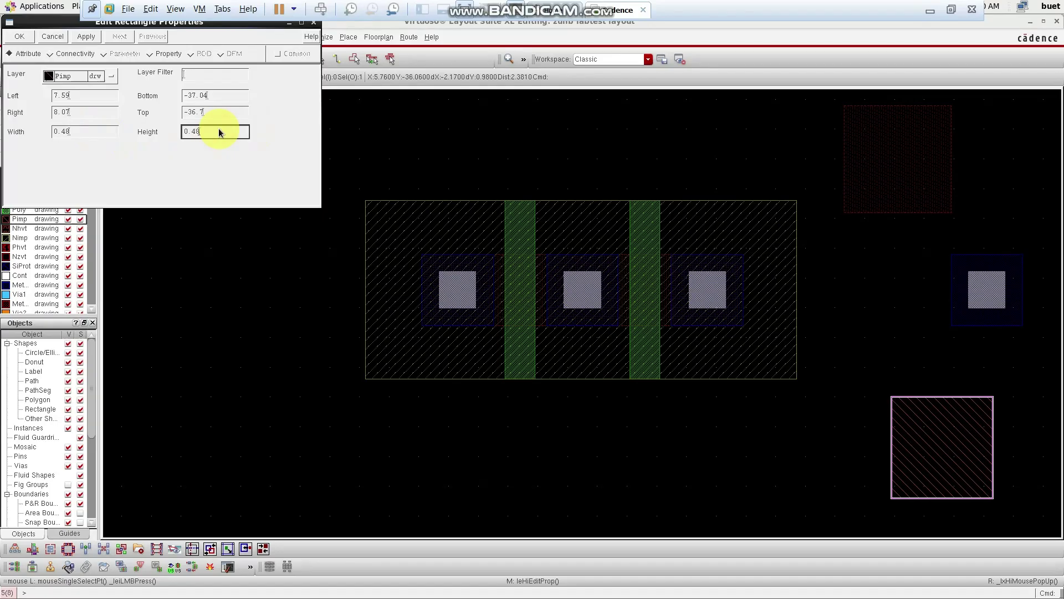
pyautogui.click(84, 36)
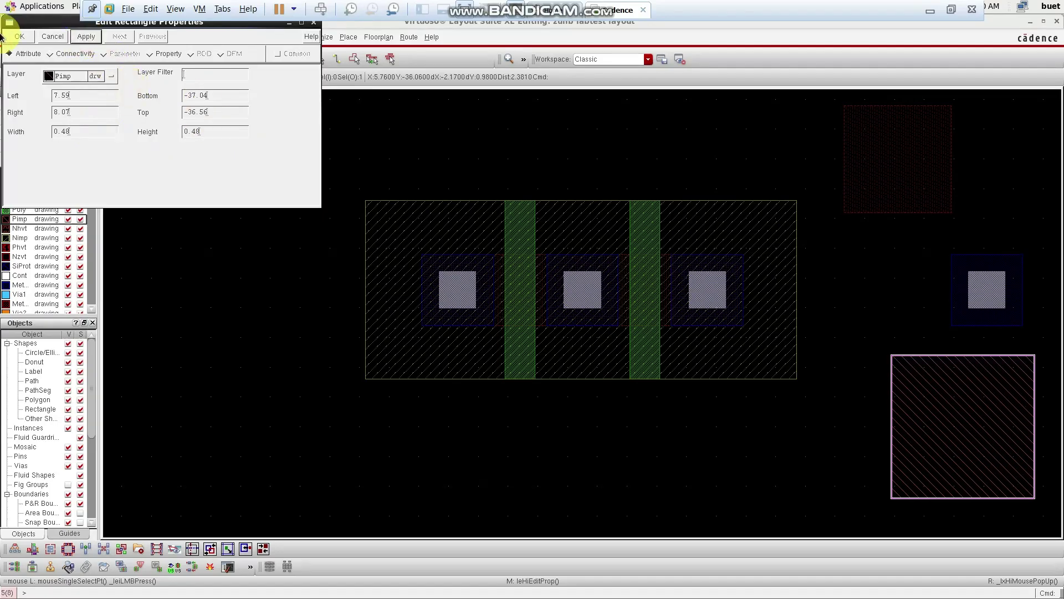
pyautogui.click(7, 36)
pyautogui.click(667, 349)
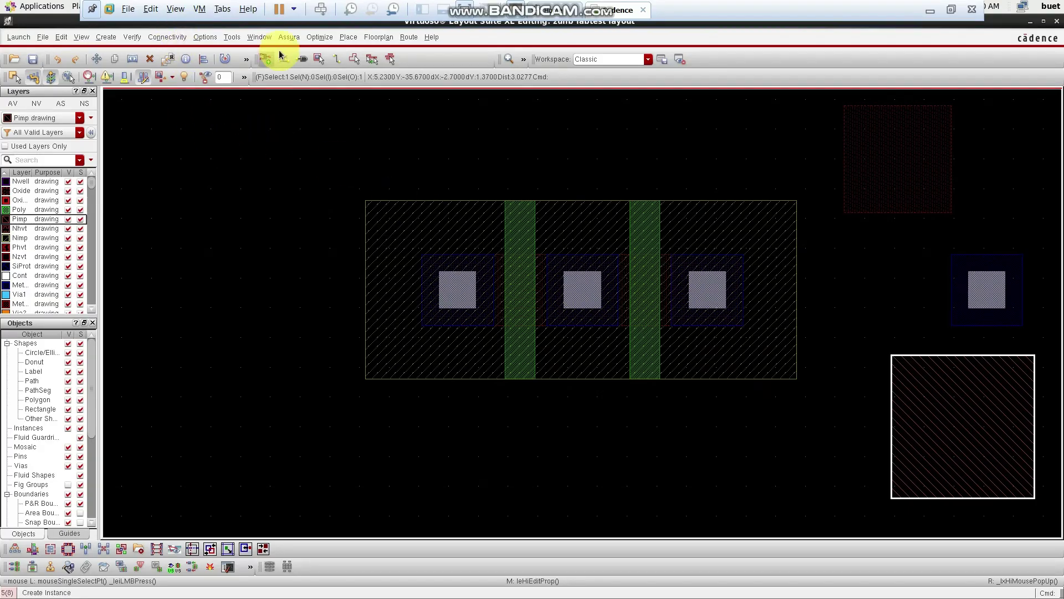
# - Set the X and Y snap spacing to 0.005 and the stop display level to 10 in the display options
pyautogui.click(204, 37)
pyautogui.click(219, 58)
pyautogui.click(516, 123)
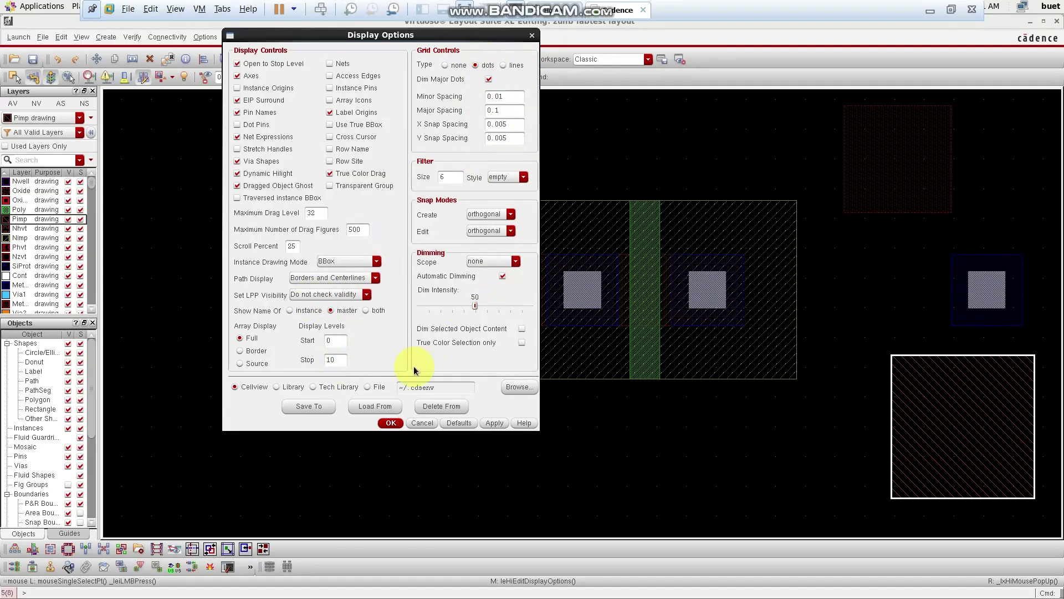
pyautogui.click(391, 422)
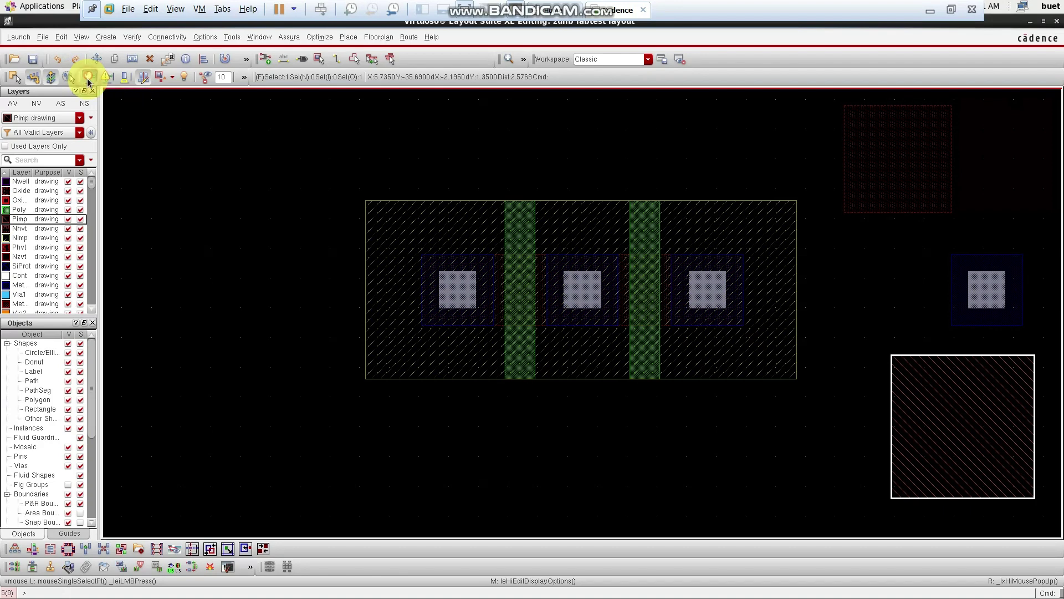
# - Turn on design-rule notification for layout editing
pyautogui.click(107, 78)
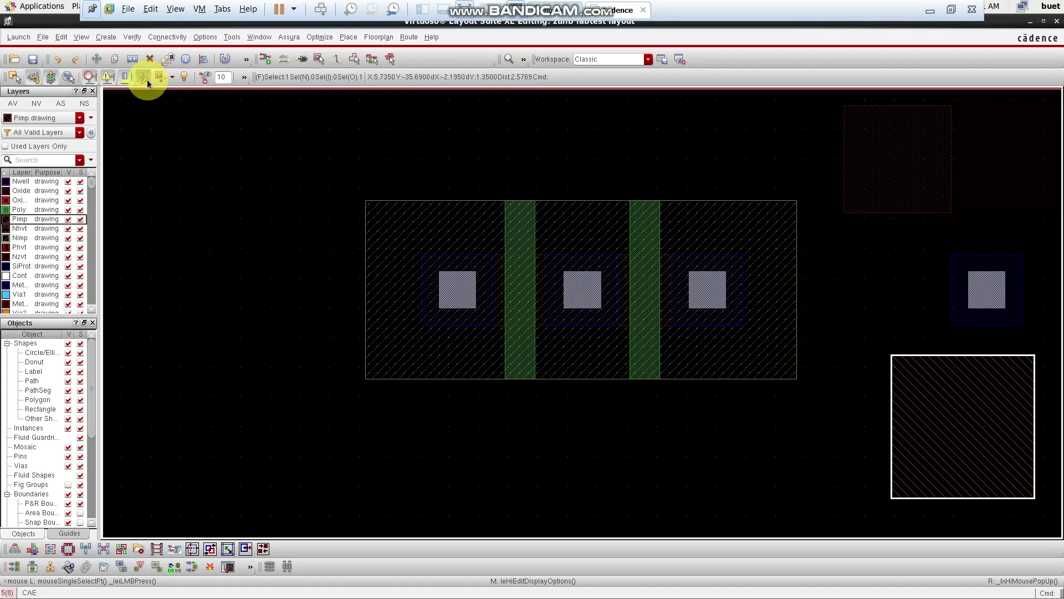
pyautogui.keyDown('ctrl'); pyautogui.scroll(-2, 462, 155); pyautogui.keyUp('ctrl')
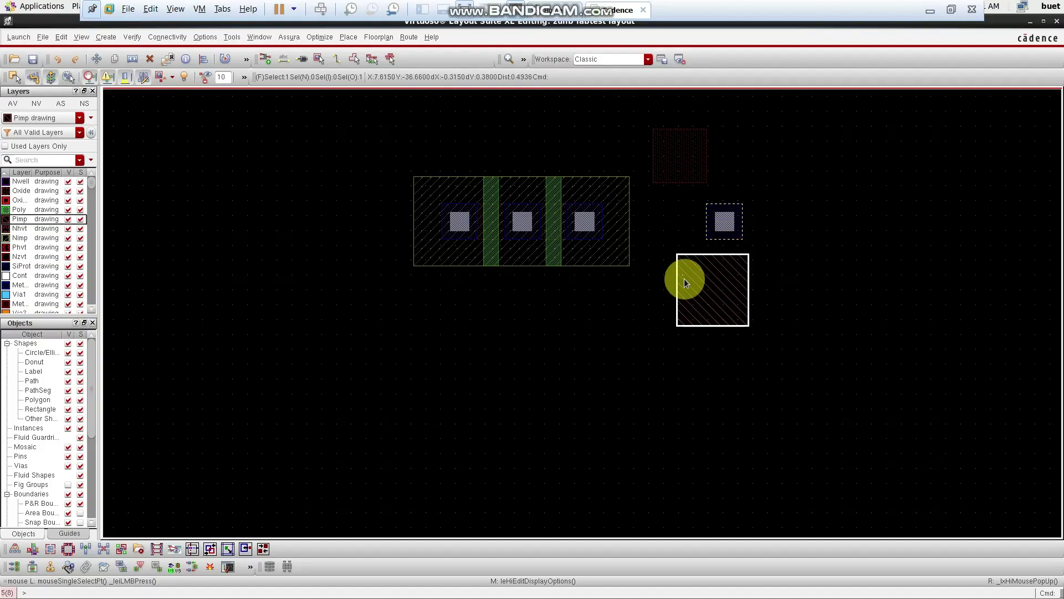
# - Align the centre of the 0.48 Pimp square with the centre of the copied contact
pyautogui.press('a')
pyautogui.click(712, 290)
pyautogui.click(723, 221)
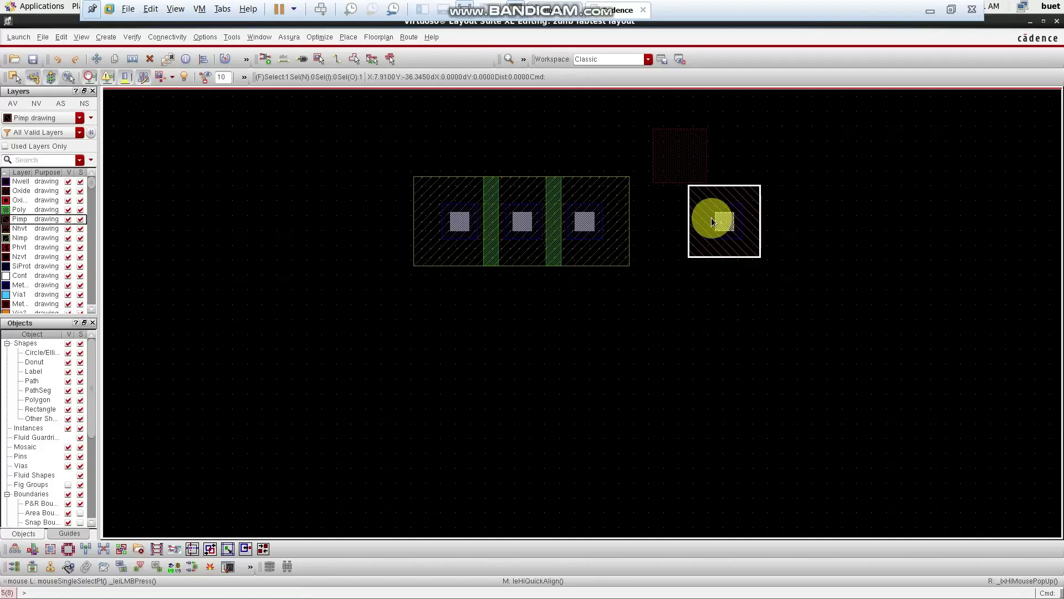
# - Align the centre of the separate oxide square with the centre of the contact inside the Pimp square
pyautogui.click(674, 157)
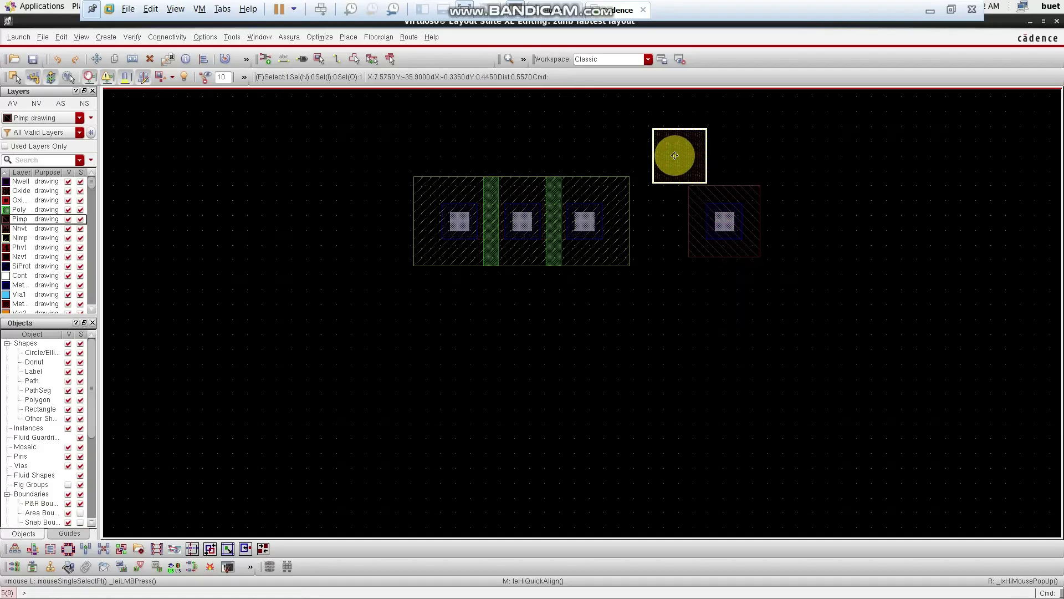
pyautogui.press('a')
pyautogui.click(680, 158)
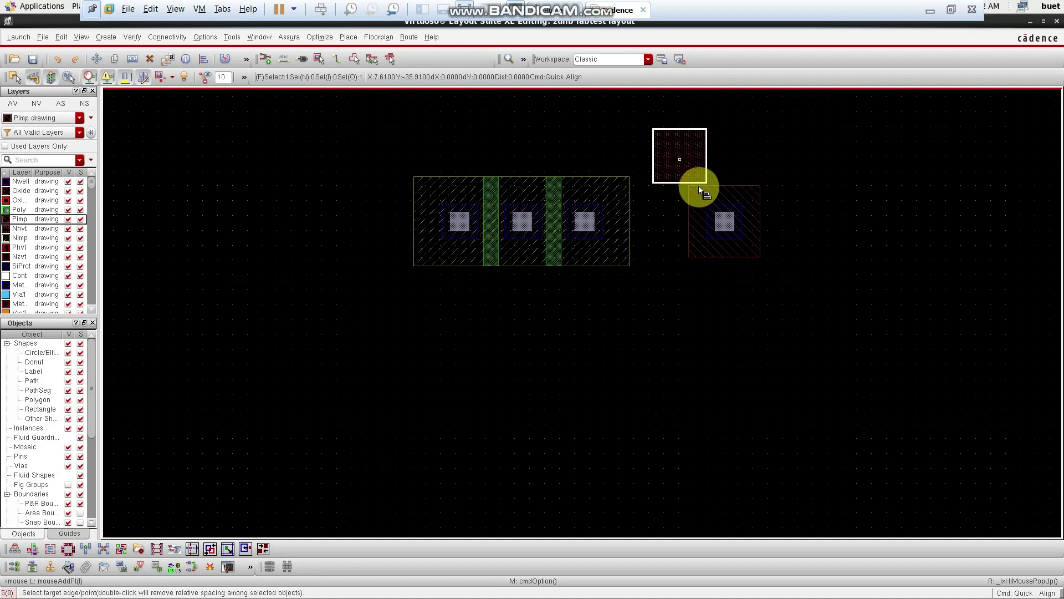
pyautogui.click(726, 223)
pyautogui.keyDown('ctrl'); pyautogui.scroll(2, 815, 290); pyautogui.keyUp('ctrl')
pyautogui.keyDown('ctrl'); pyautogui.scroll(-3, 819, 295); pyautogui.keyUp('ctrl')
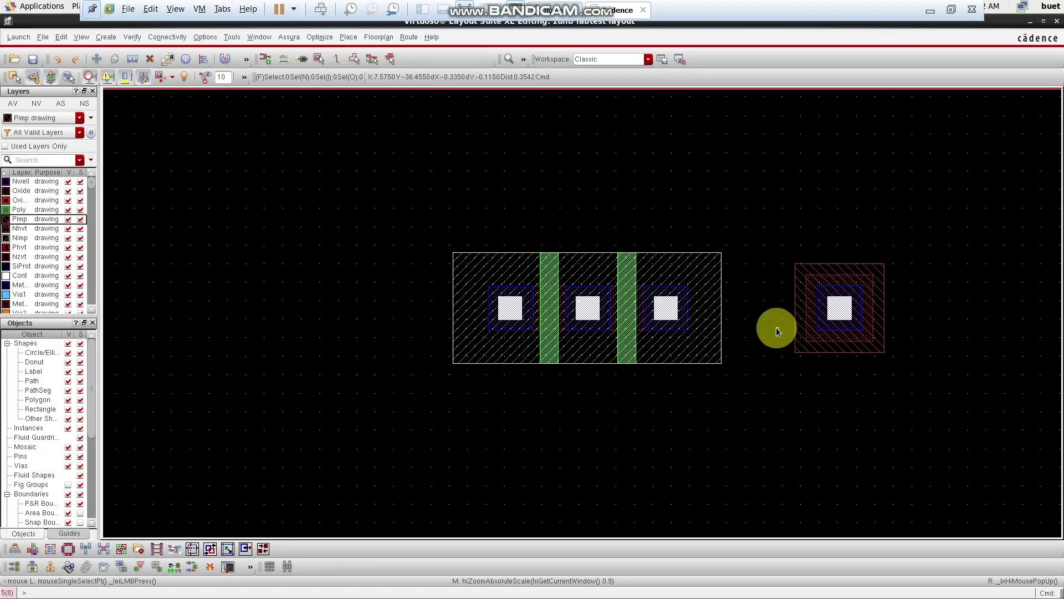
# - Copy the complete two-gate transistor together with its substrate contact to the empty area directly above the original
pyautogui.scroll(-1, 775, 327)
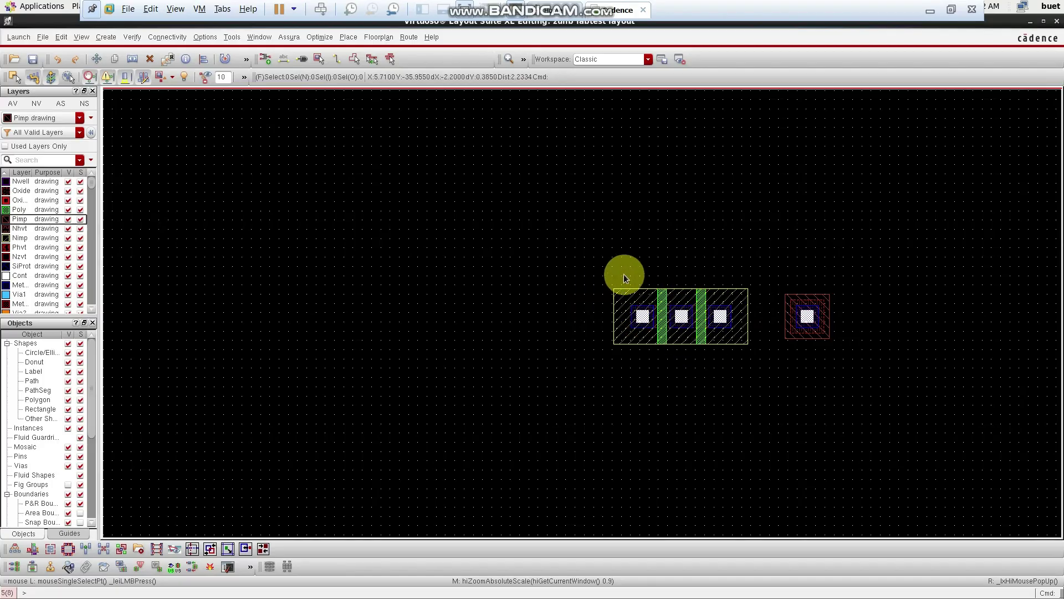
pyautogui.moveTo(596, 281); pyautogui.dragTo(877, 382)
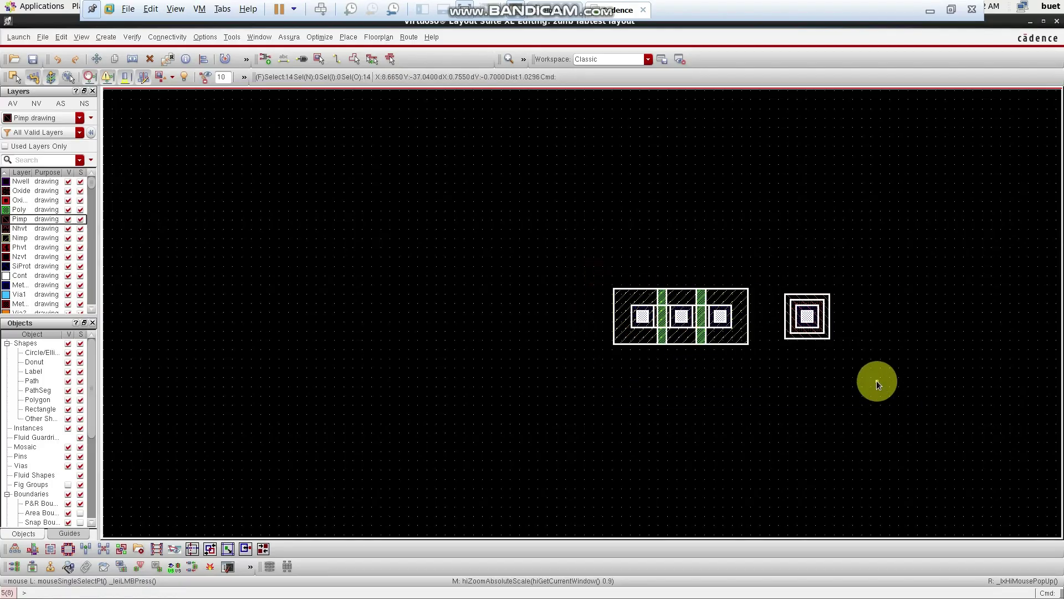
pyautogui.press('c')
pyautogui.click(712, 313)
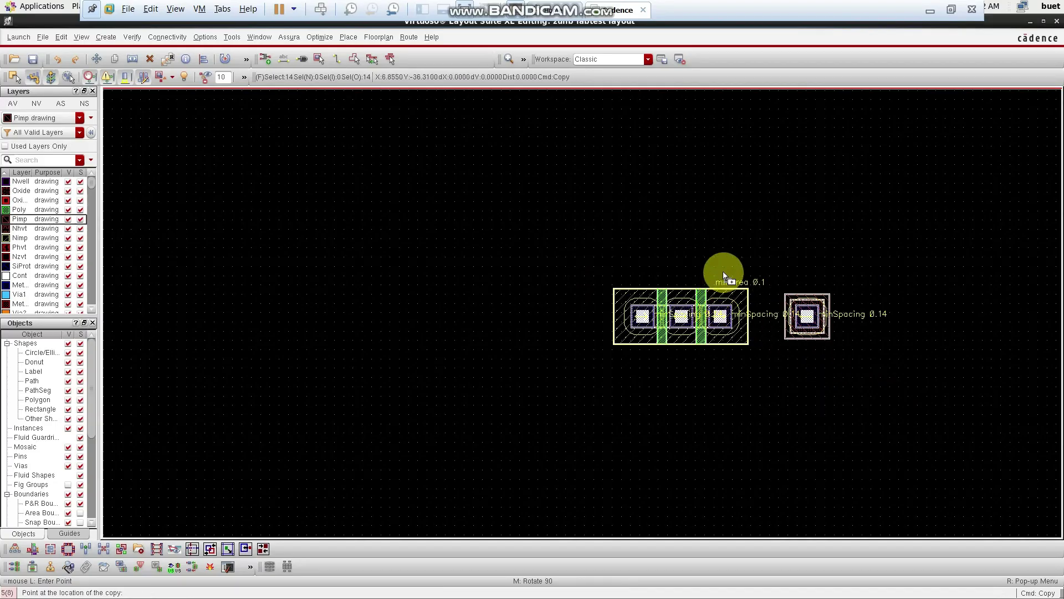
pyautogui.click(754, 183)
pyautogui.keyDown('ctrl'); pyautogui.scroll(2, 857, 247); pyautogui.keyUp('ctrl')
pyautogui.keyDown('ctrl'); pyautogui.scroll(-2, 859, 248); pyautogui.keyUp('ctrl')
pyautogui.keyDown('ctrl'); pyautogui.scroll(2, 715, 147); pyautogui.keyUp('ctrl')
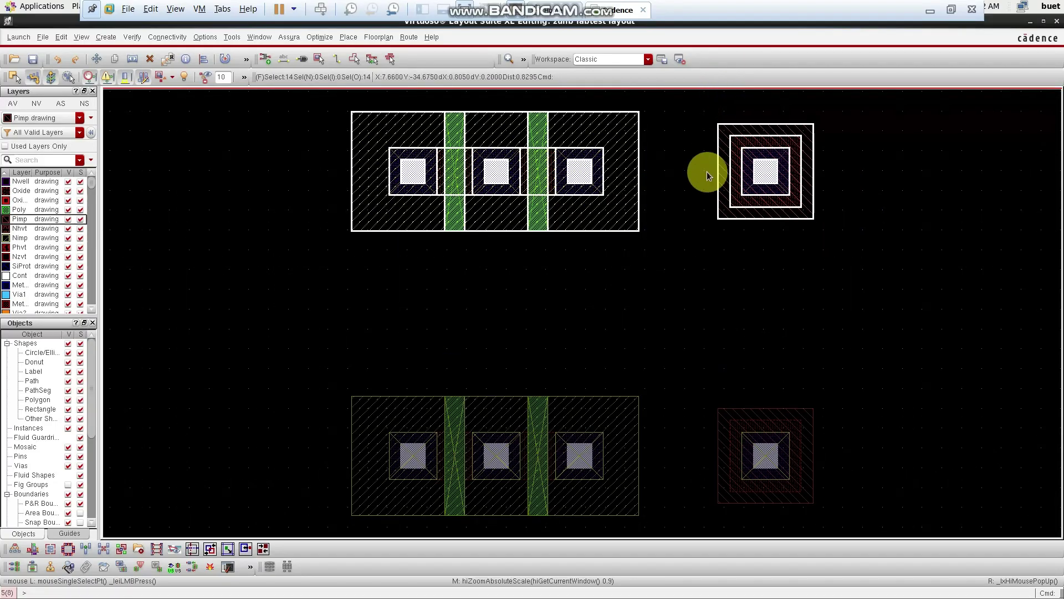
# - Delete the left poly gate and the leftmost contact with its metal from the upper transistor copy
pyautogui.click(493, 304)
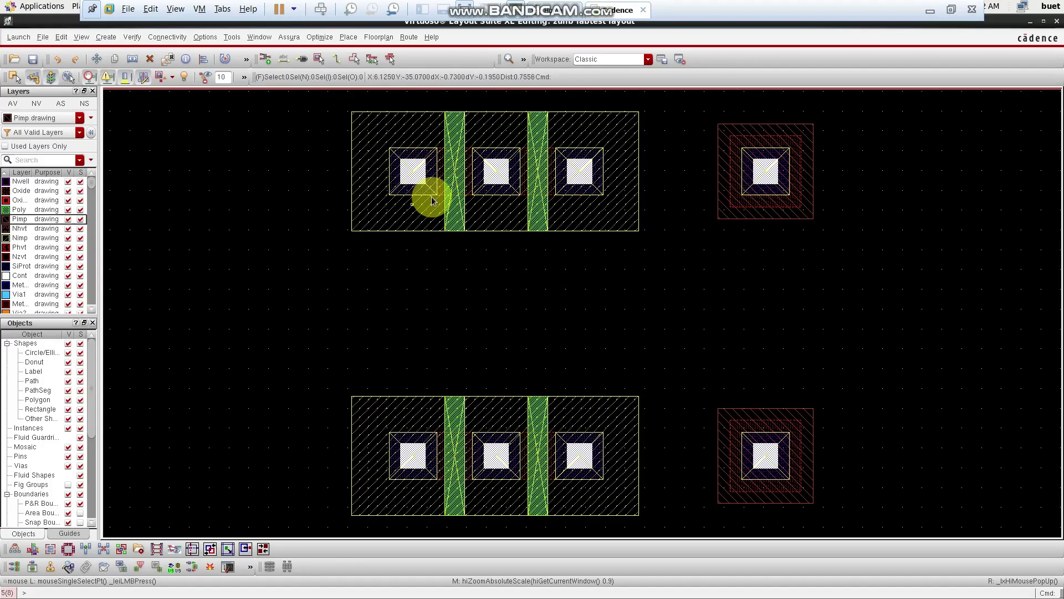
pyautogui.moveTo(383, 95); pyautogui.dragTo(469, 248)
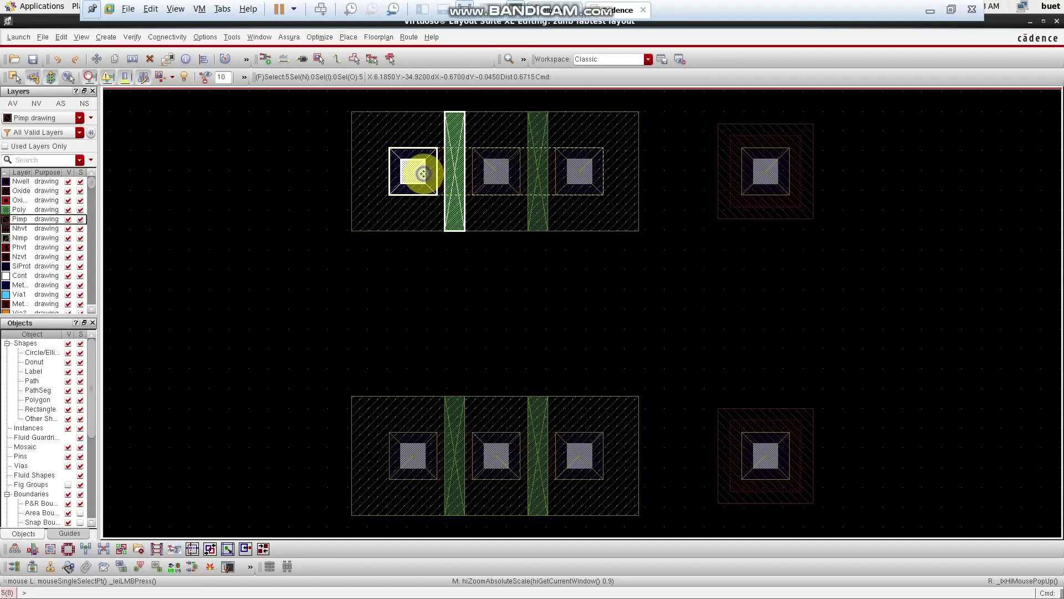
pyautogui.rightClick(424, 174)
pyautogui.click(448, 140)
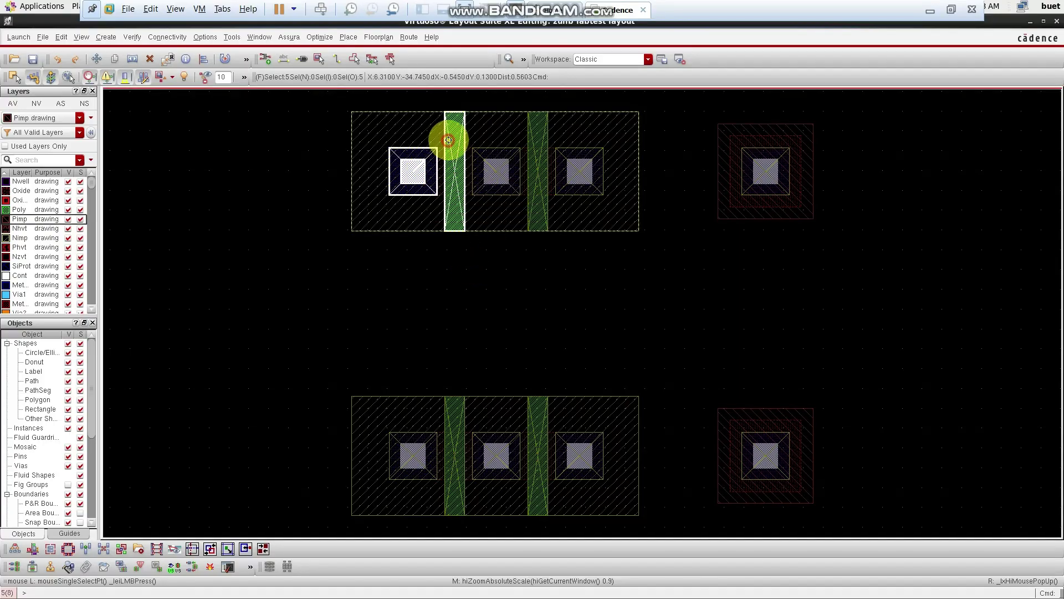
pyautogui.rightClick(454, 130)
pyautogui.click(455, 130)
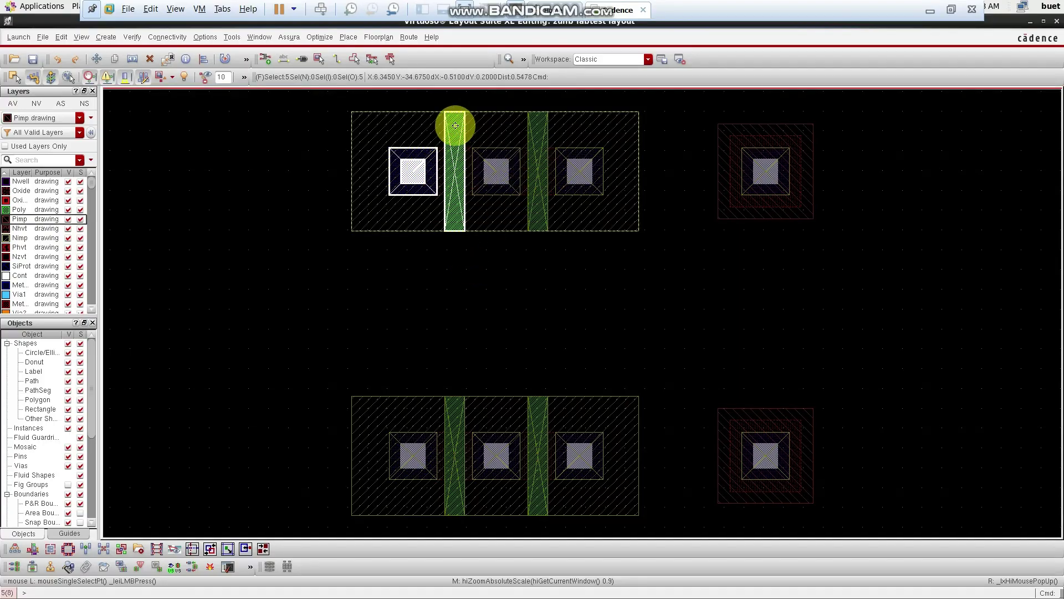
pyautogui.rightClick(456, 130)
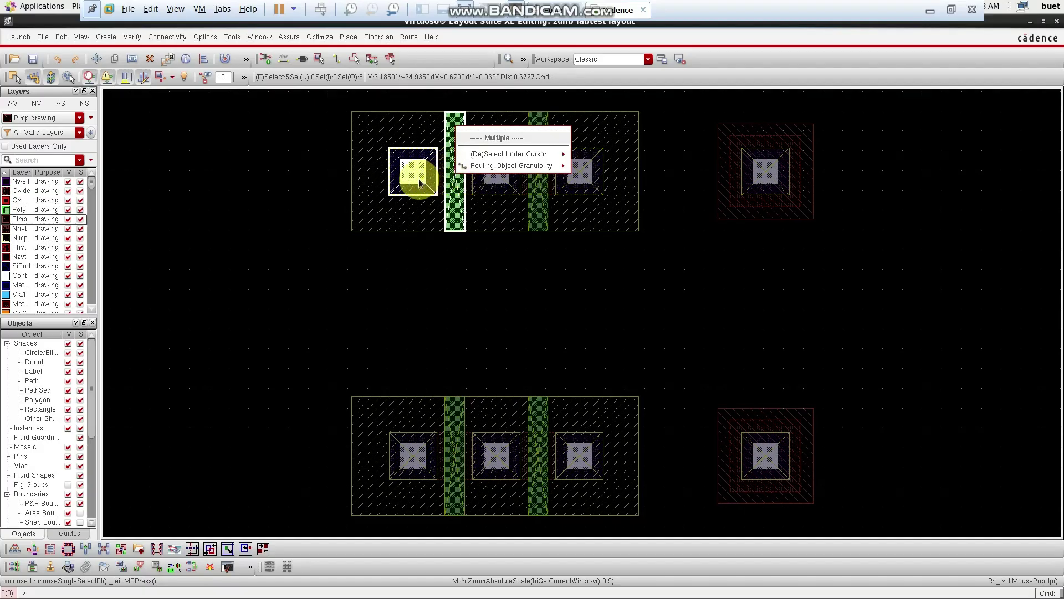
pyautogui.click(415, 190)
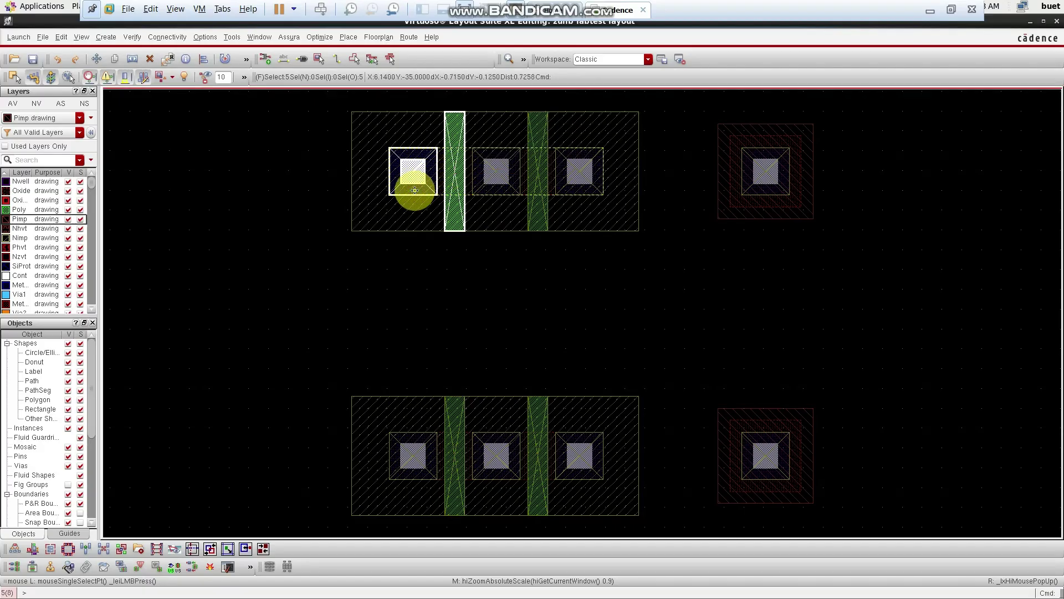
pyautogui.press('Delete')
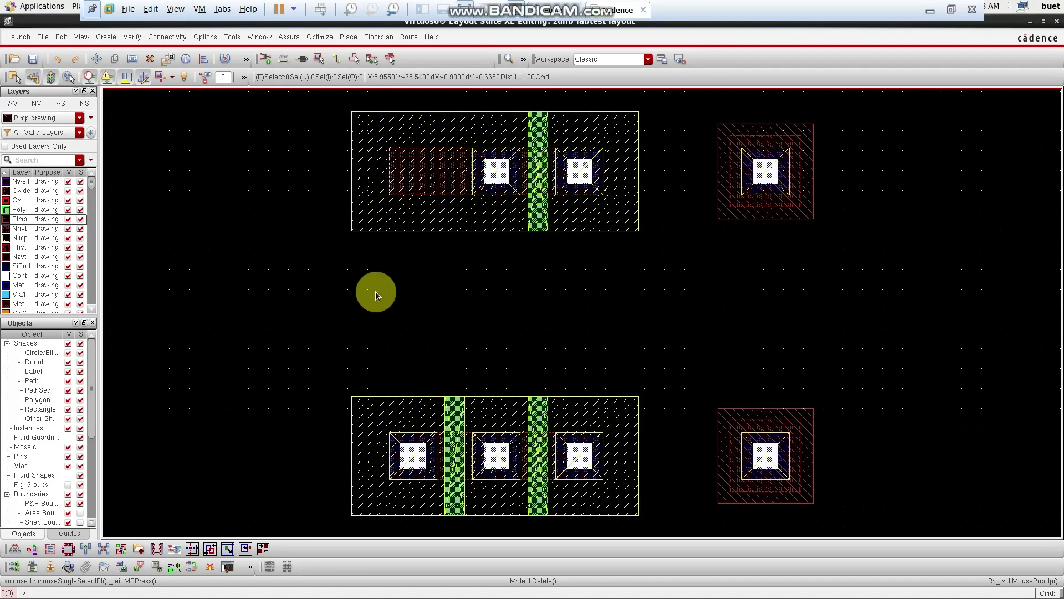
# - Stretch the upper copy's left oxide edge in to the remaining left contact's metal edge, and its left Nimp edge inward by about 0.415
pyautogui.press('s')
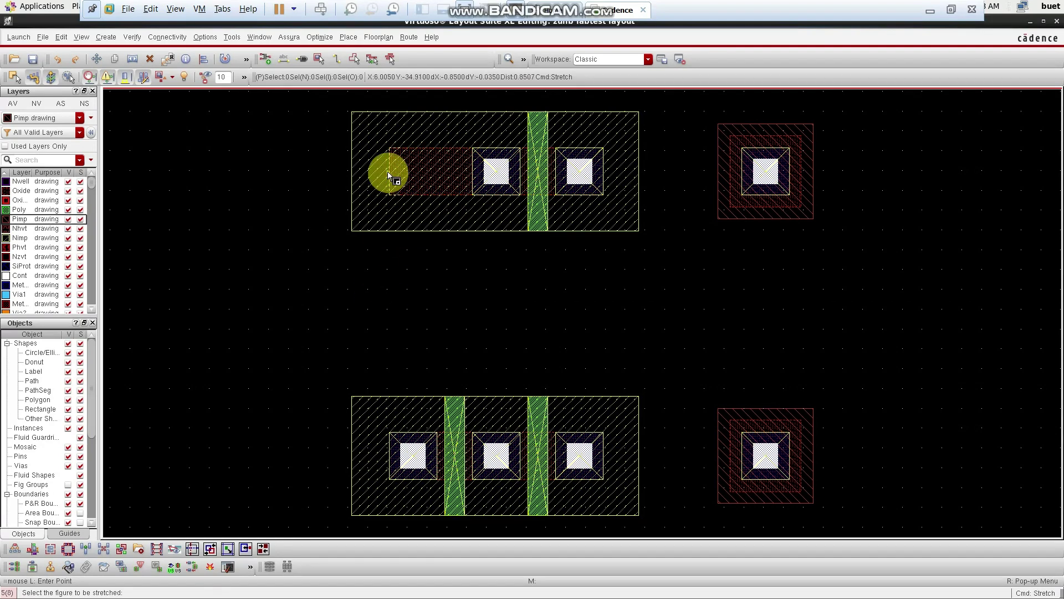
pyautogui.click(390, 175)
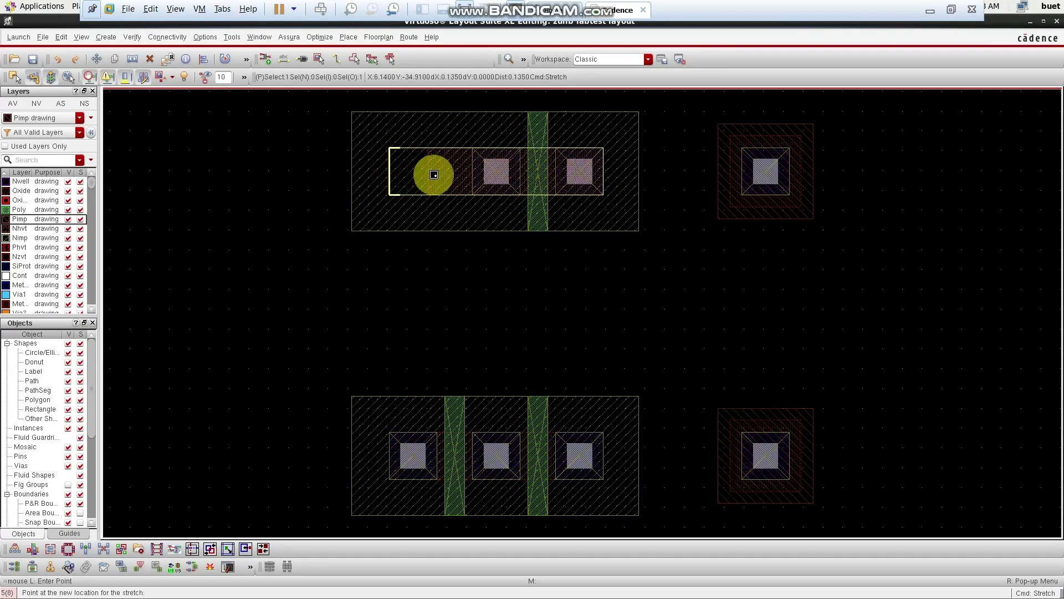
pyautogui.click(470, 179)
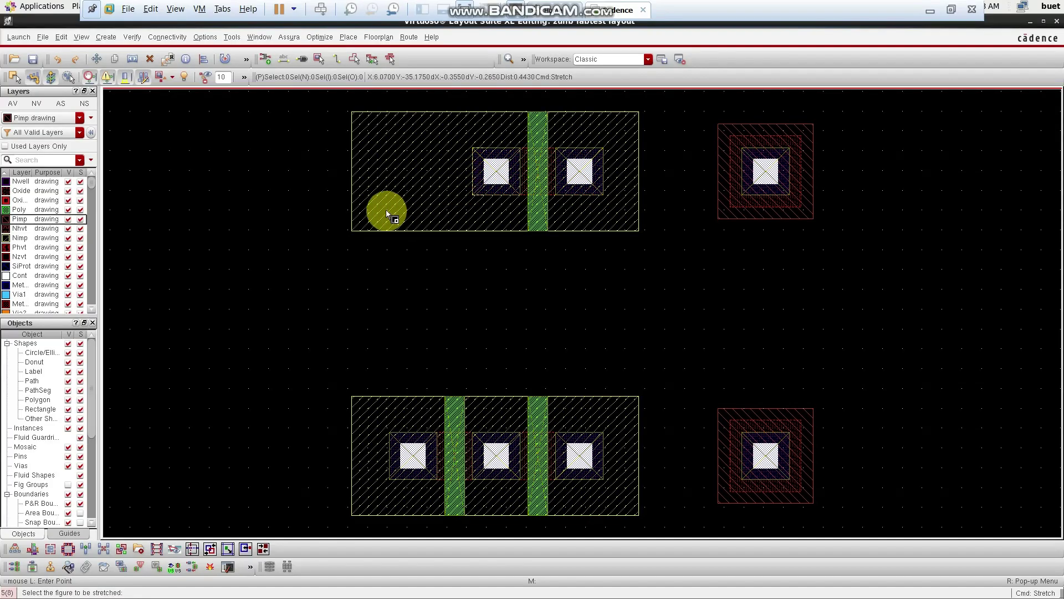
pyautogui.click(352, 173)
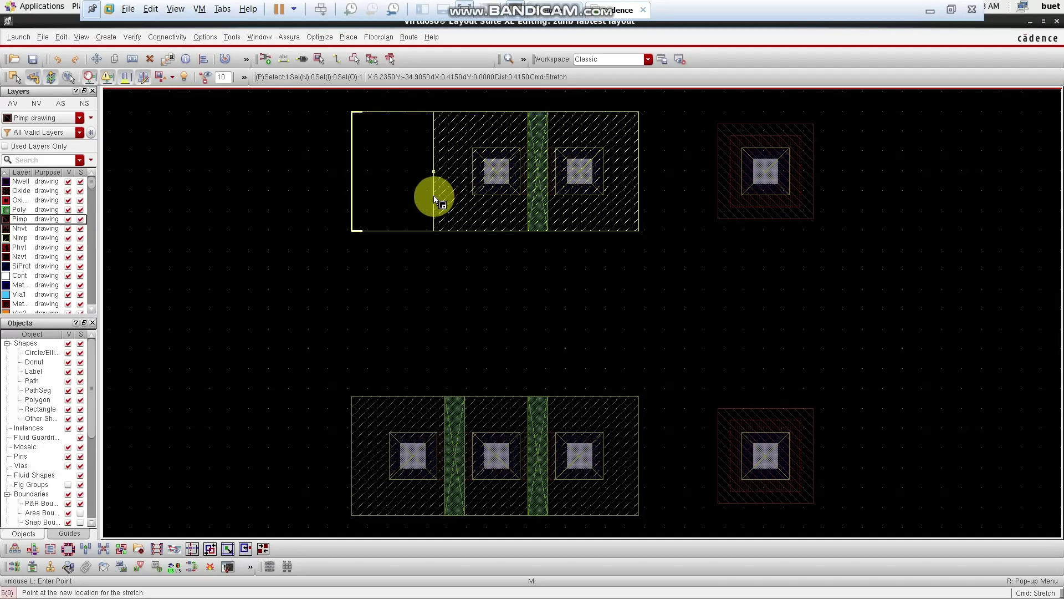
pyautogui.click(438, 200)
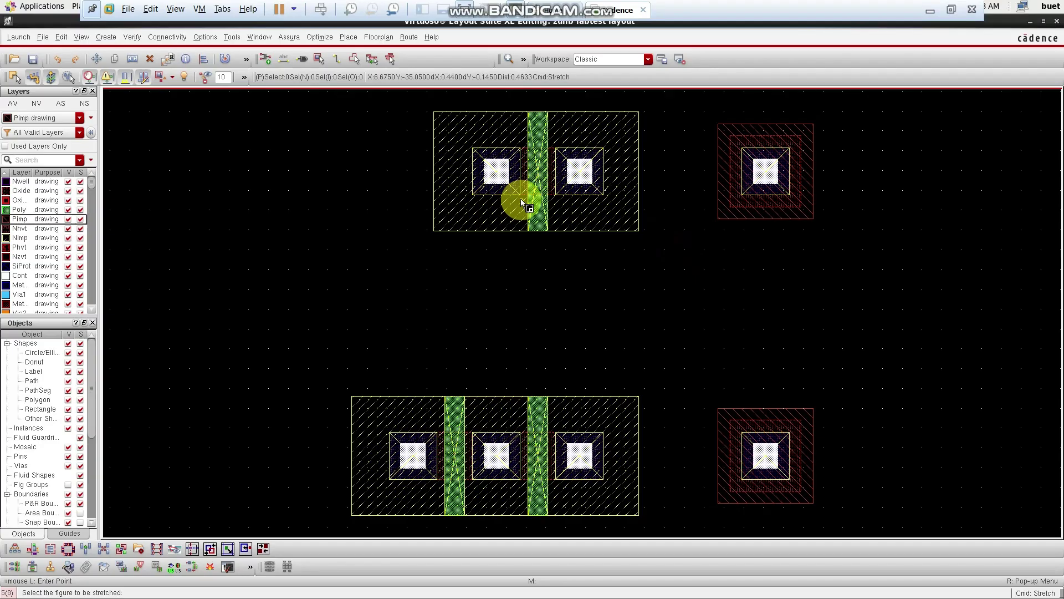
# - Move the single-gate transistor and its substrate contact horizontally to the right by about 1.17
pyautogui.scroll(-2, 490, 198)
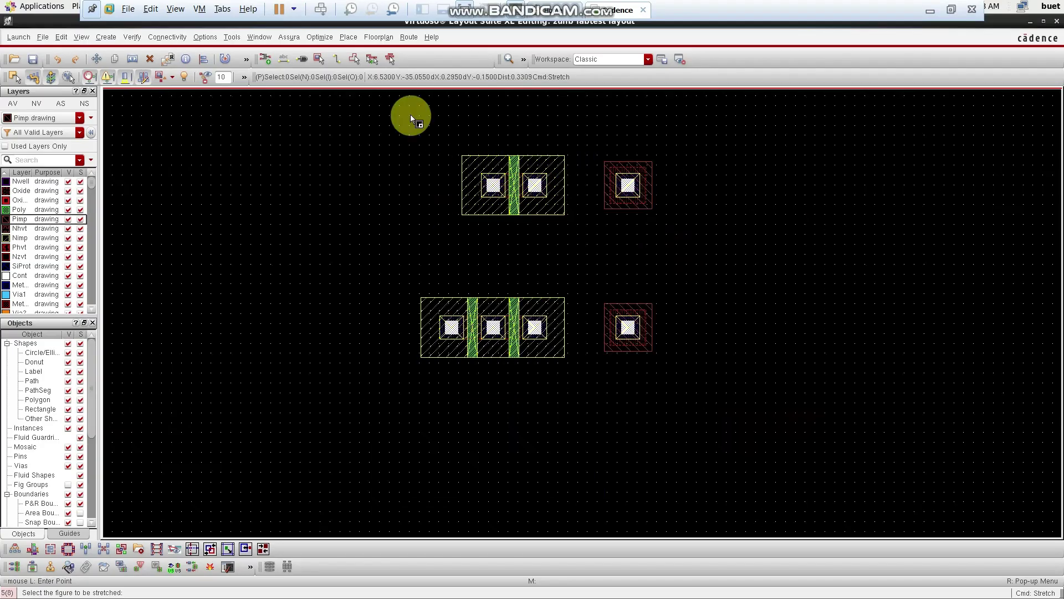
pyautogui.moveTo(427, 128); pyautogui.dragTo(684, 255)
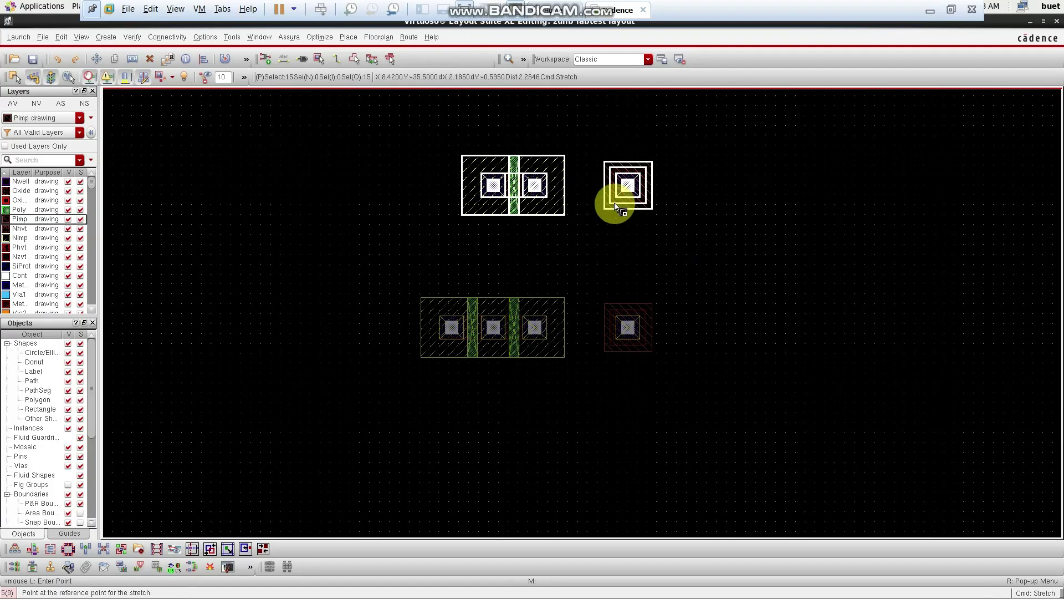
pyautogui.click(579, 185)
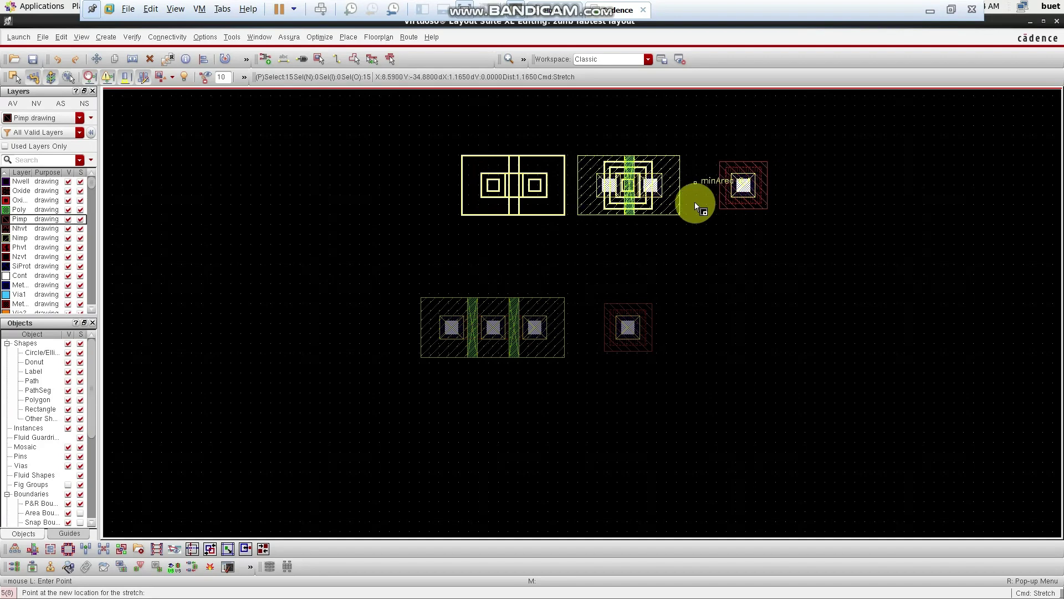
pyautogui.click(696, 206)
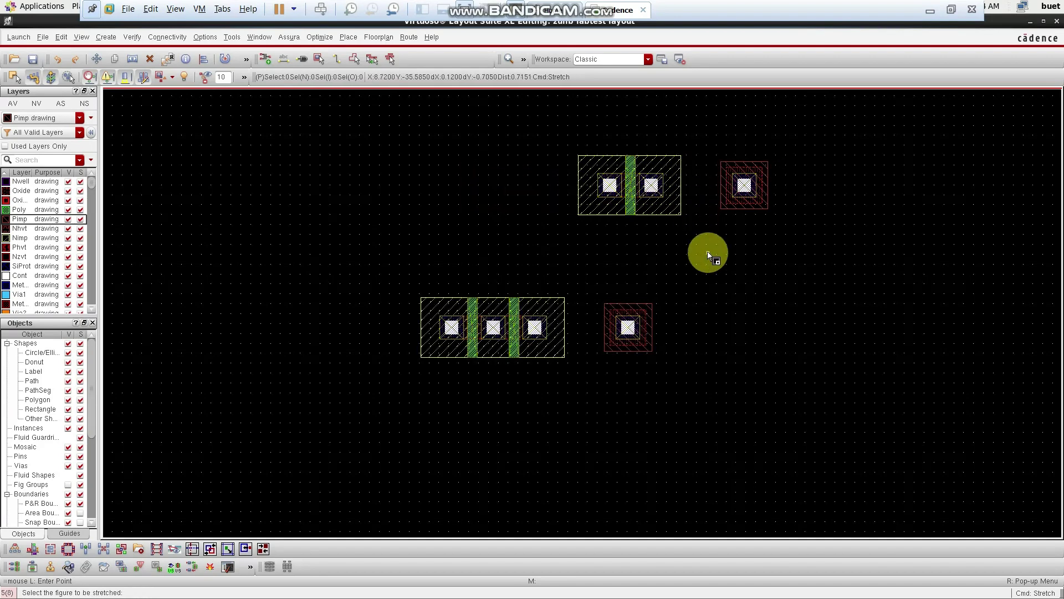
pyautogui.keyDown('ctrl'); pyautogui.scroll(1, 646, 252); pyautogui.keyUp('ctrl')
pyautogui.keyDown('ctrl'); pyautogui.scroll(-2, 647, 254); pyautogui.keyUp('ctrl')
pyautogui.keyDown('ctrl'); pyautogui.scroll(1, 590, 137); pyautogui.keyUp('ctrl')
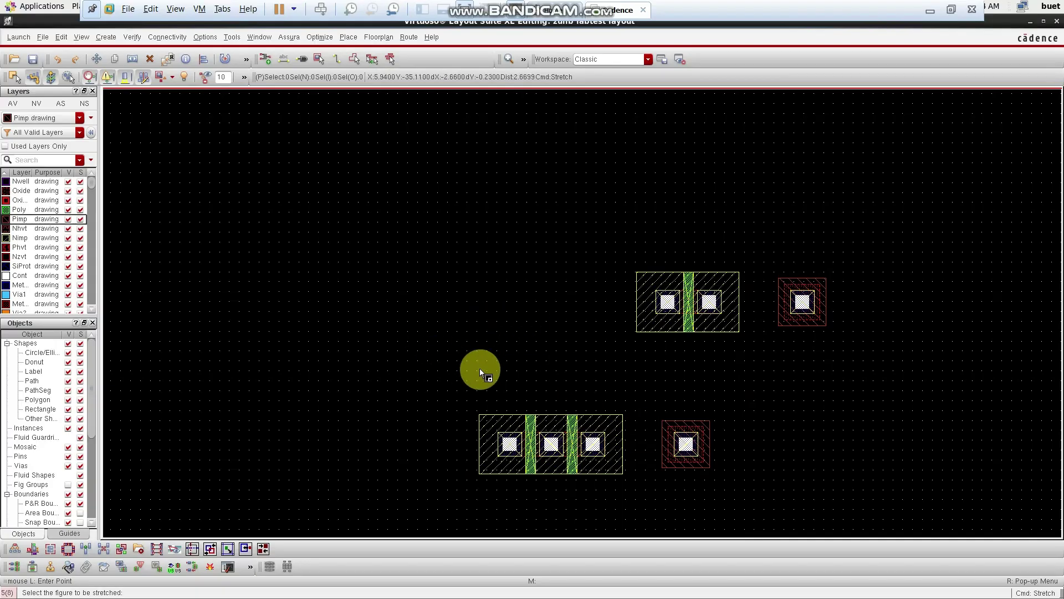
pyautogui.moveTo(439, 383); pyautogui.dragTo(775, 500)
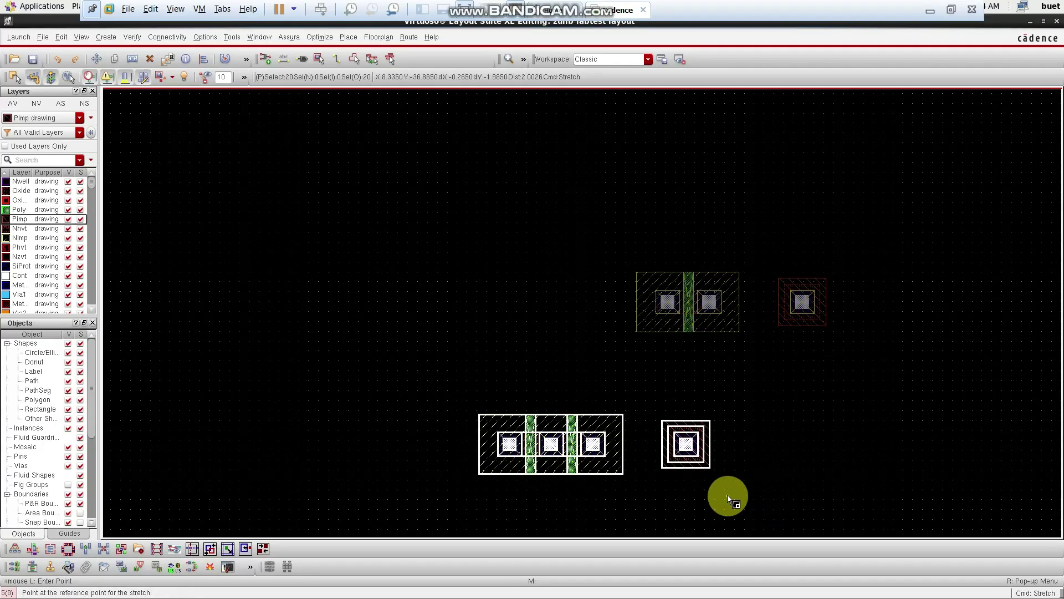
pyautogui.press('Escape')
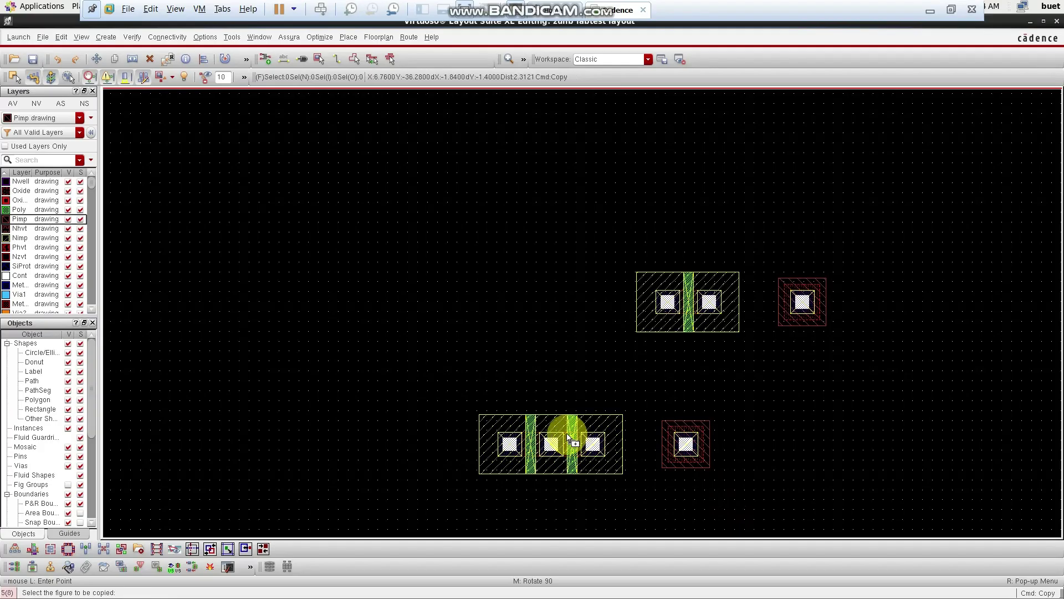
pyautogui.press('c')
pyautogui.click(554, 447)
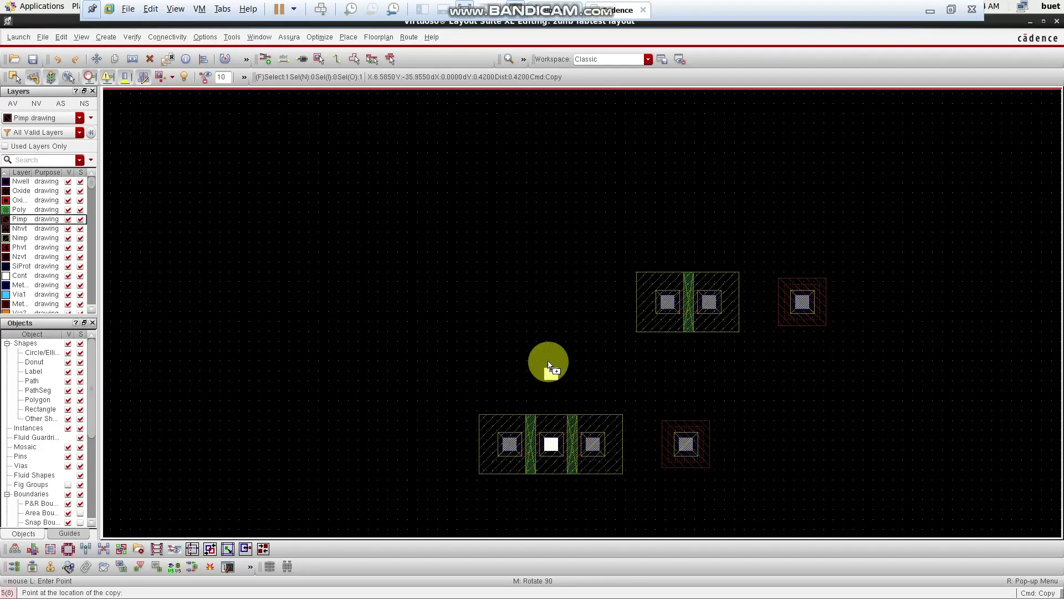
pyautogui.click(550, 353)
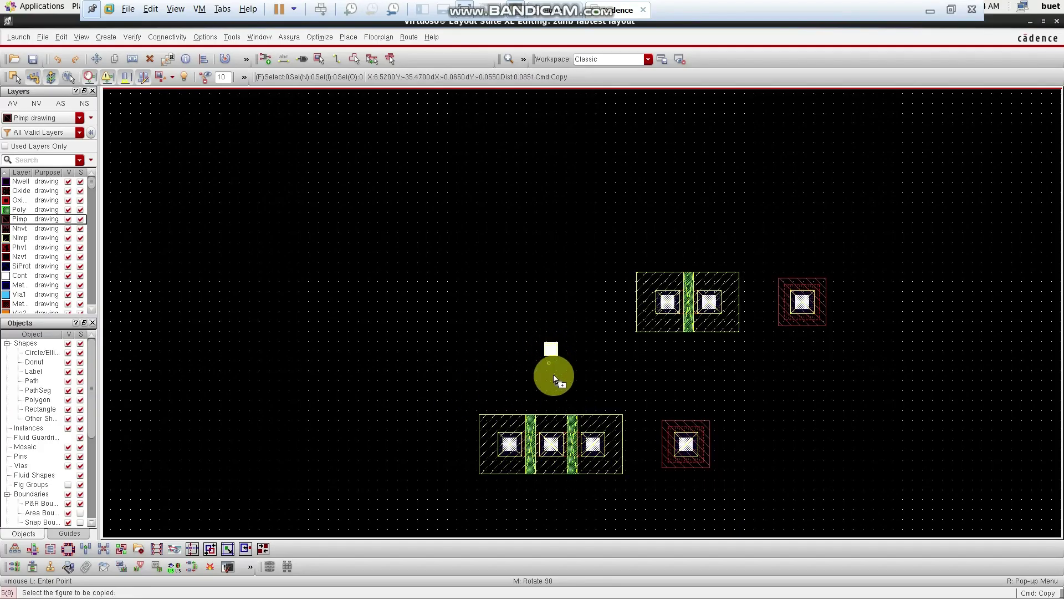
pyautogui.moveTo(539, 326); pyautogui.dragTo(590, 384)
pyautogui.press('Delete')
# - Copy the lower two-gate transistor and its substrate contact straight up to the empty area above the single-gate transistor
pyautogui.moveTo(441, 394); pyautogui.dragTo(742, 504)
pyautogui.press('c')
pyautogui.click(551, 442)
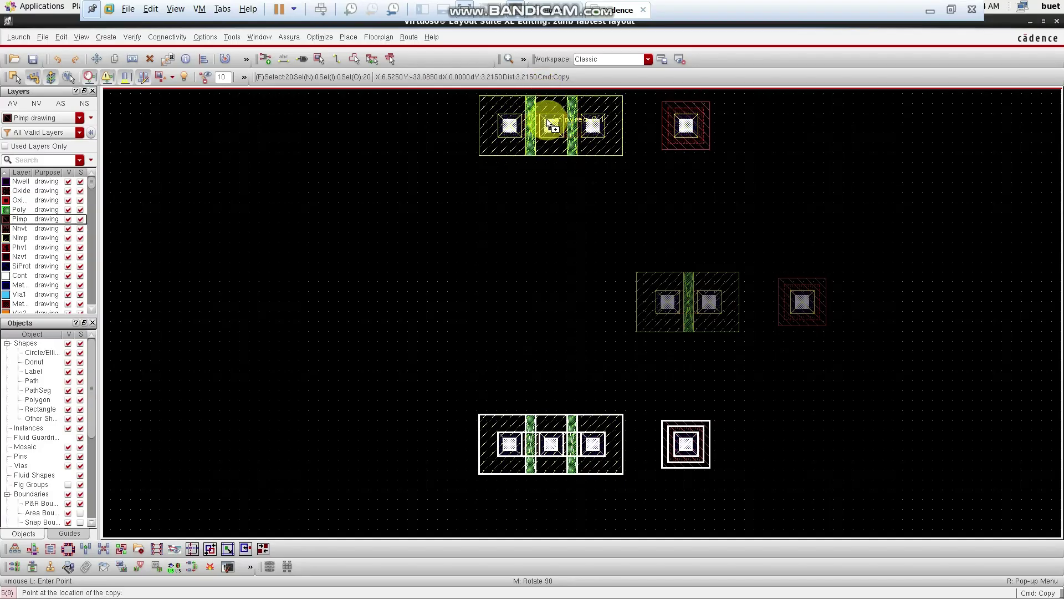
pyautogui.click(551, 107)
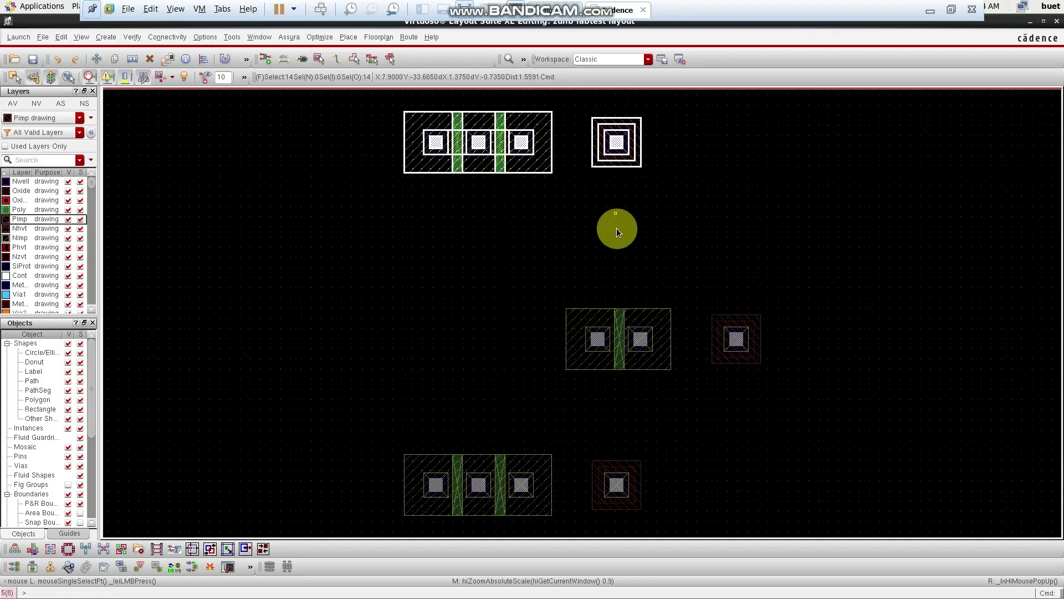
pyautogui.keyDown('ctrl'); pyautogui.scroll(7, 550, 98); pyautogui.keyUp('ctrl')
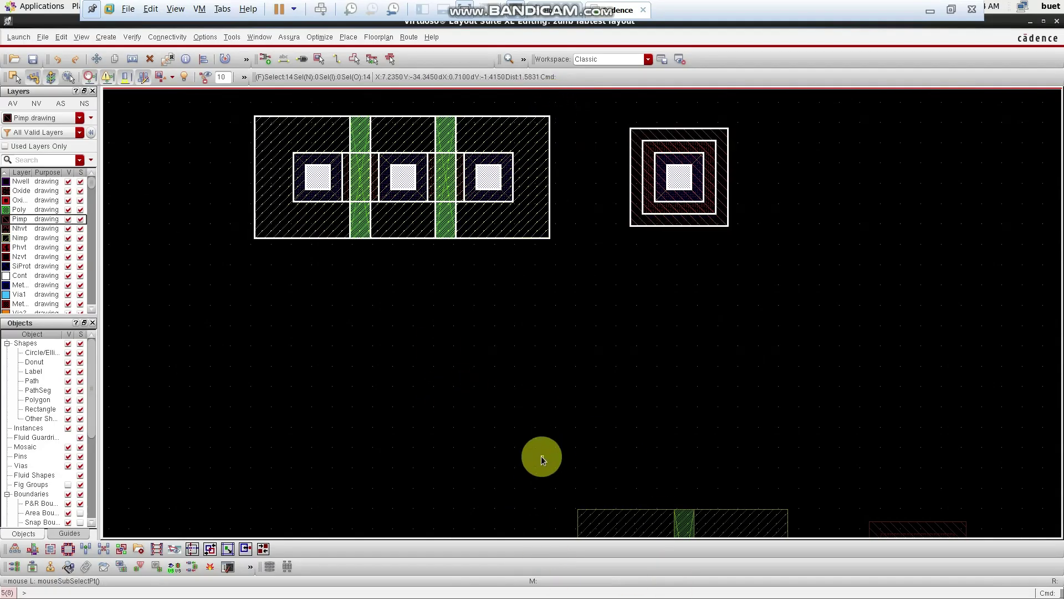
# - Switch to Document 15.pdf in the Edge browser and examine the handwritten Yn and Yp expressions on page 1
pyautogui.hotkey('ctrl', 'alt', 'Return')
pyautogui.moveTo(486, 588)
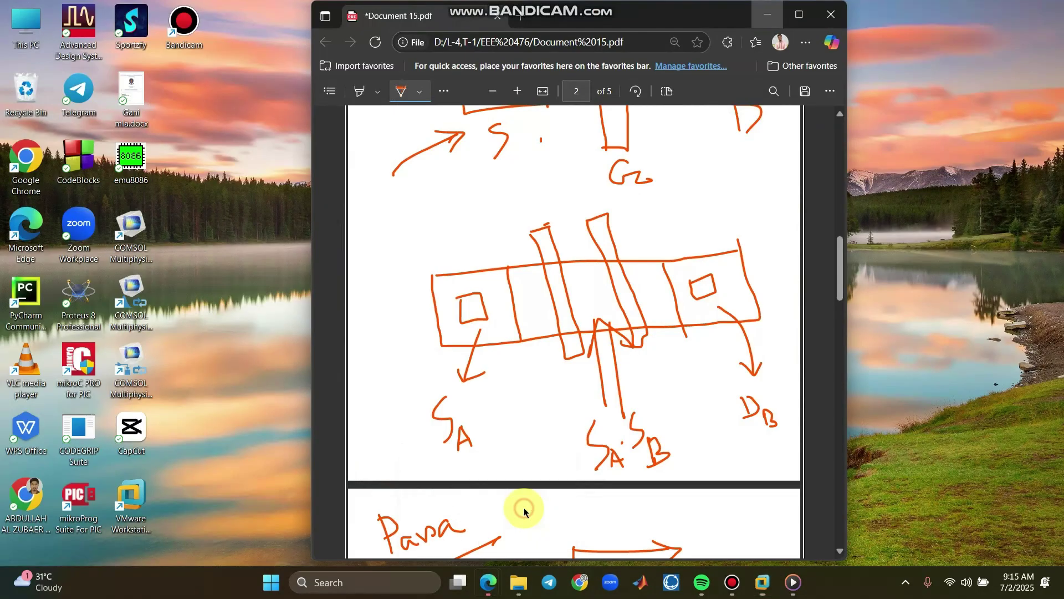
pyautogui.click(524, 507)
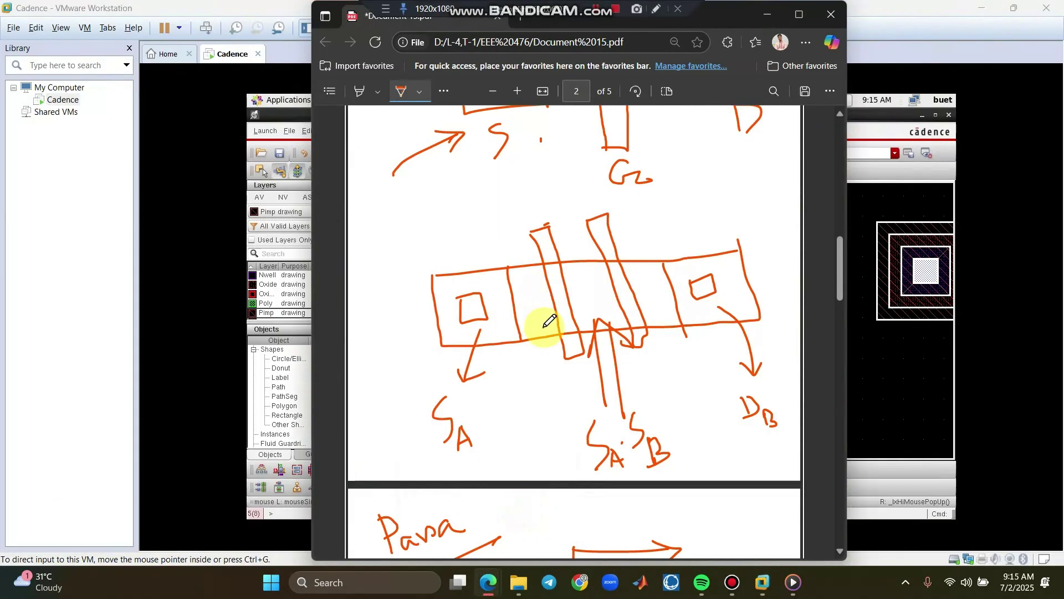
pyautogui.scroll(10, 546, 322)
pyautogui.scroll(3, 550, 324)
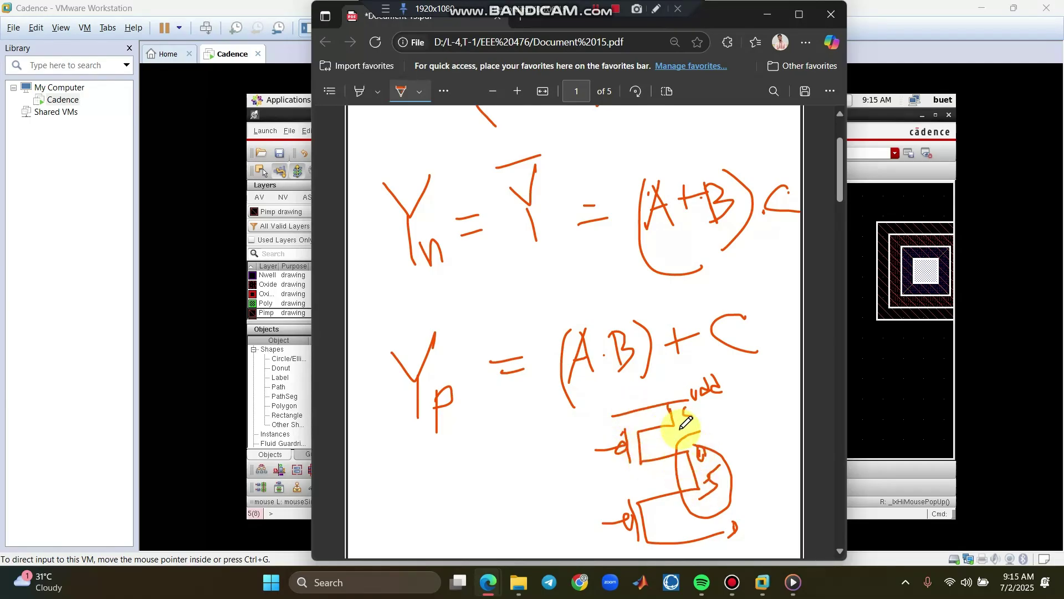
# - Label the two series PMOS gates A and B in the handwritten sketch, and examine the shared-diffusion two-gate layout drawing on page 2
pyautogui.moveTo(574, 450)
pyautogui.mouseDown()
pyautogui.moveTo(566, 467)
pyautogui.moveTo(580, 459)
pyautogui.mouseUp()
pyautogui.moveTo(575, 516)
pyautogui.mouseDown()
pyautogui.moveTo(578, 541)
pyautogui.moveTo(587, 528)
pyautogui.moveTo(579, 540)
pyautogui.mouseUp()
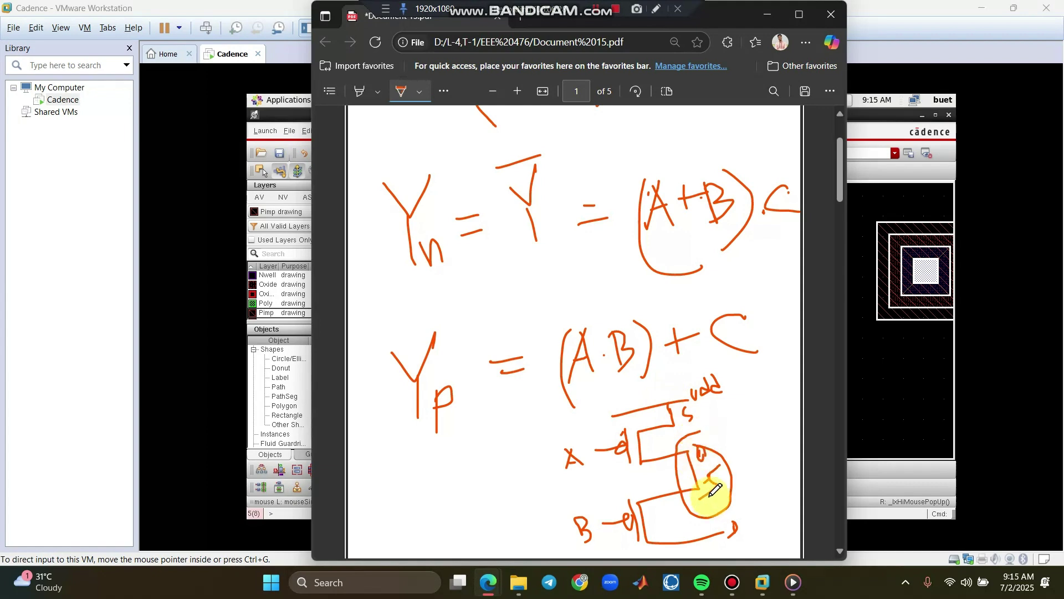
pyautogui.scroll(-6, 715, 489)
pyautogui.scroll(-5, 715, 490)
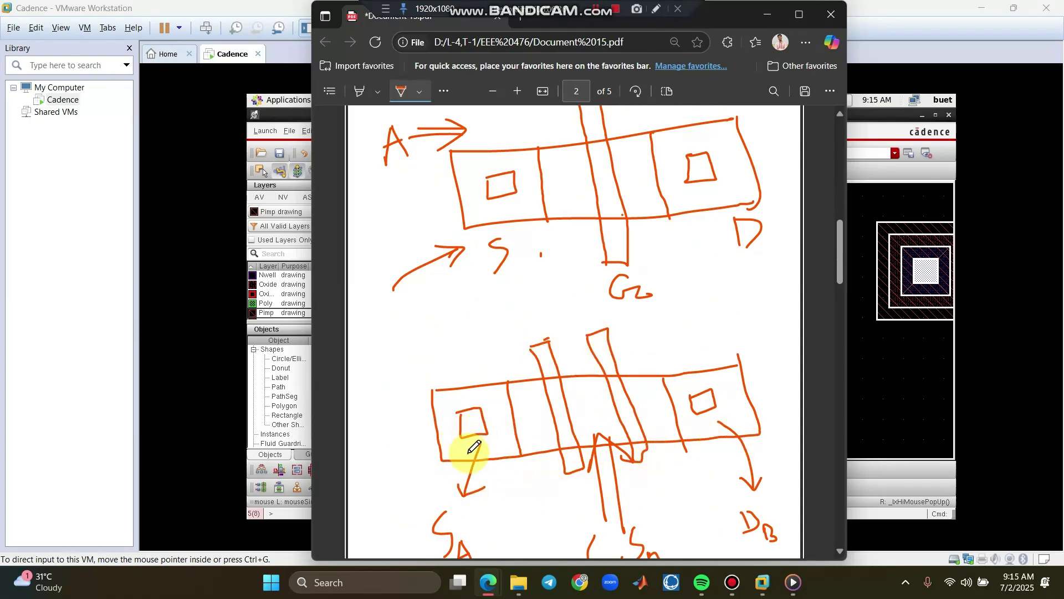
pyautogui.scroll(-2, 474, 446)
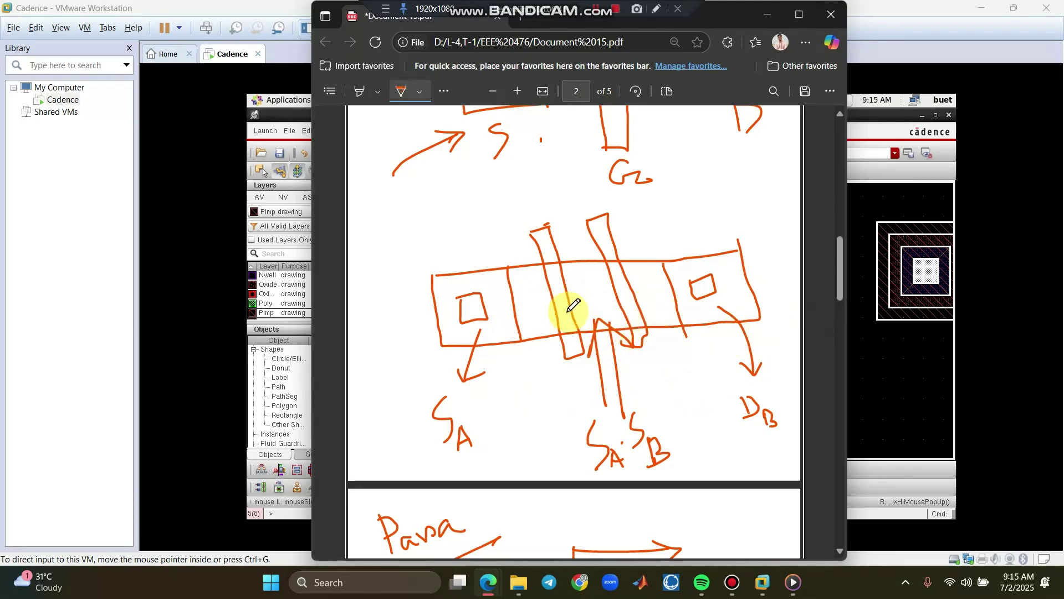
# - Switch back to the Virtuoso layout in VMware and delete the middle contact of the uppermost two-gate transistor
pyautogui.click(768, 19)
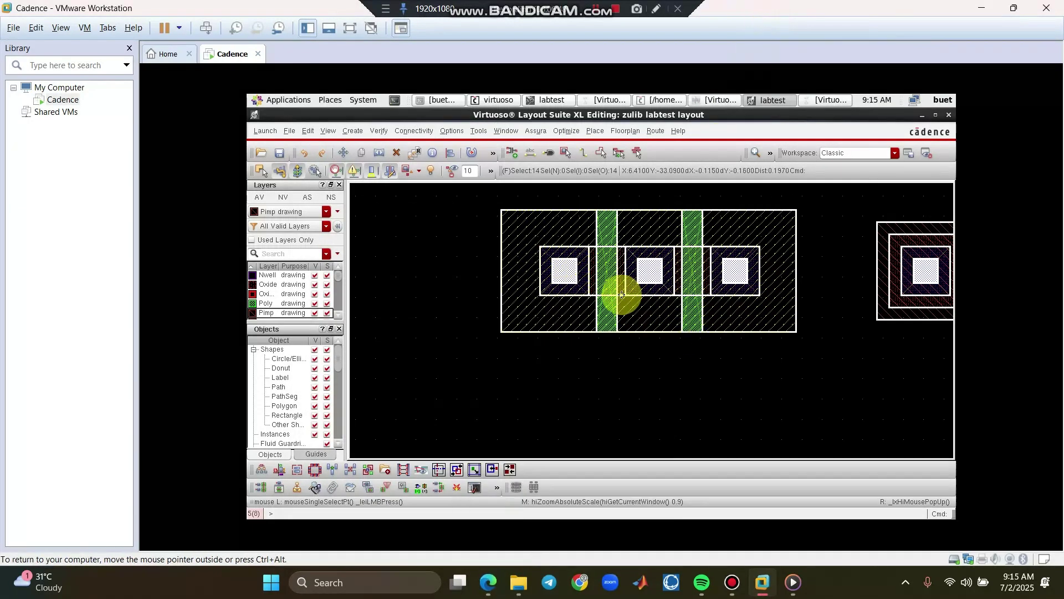
pyautogui.keyDown('ctrl'); pyautogui.scroll(-3, 641, 373); pyautogui.keyUp('ctrl')
pyautogui.keyDown('ctrl'); pyautogui.scroll(2, 610, 202); pyautogui.keyUp('ctrl')
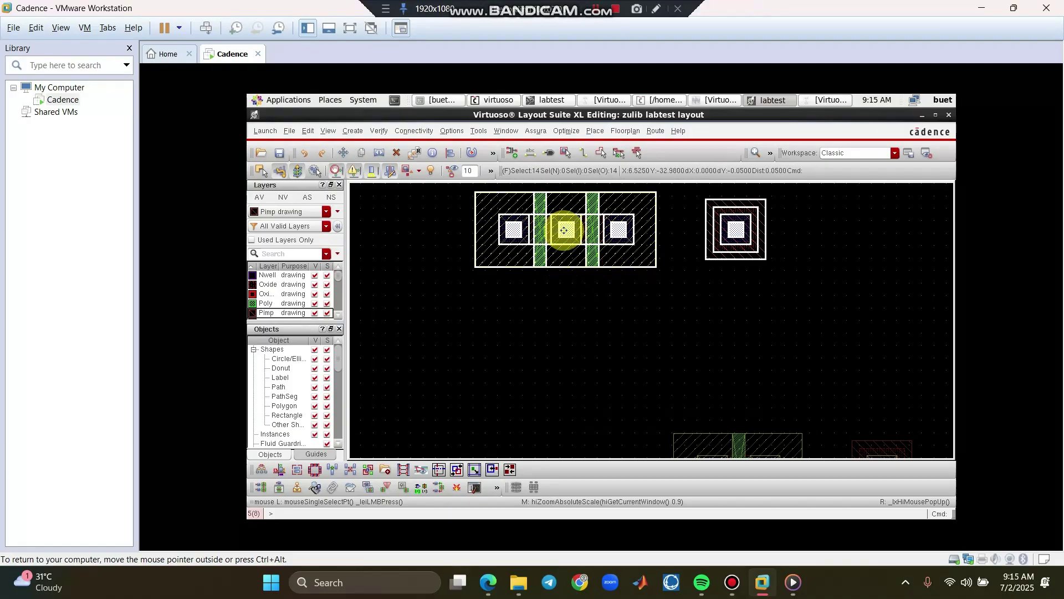
pyautogui.click(604, 299)
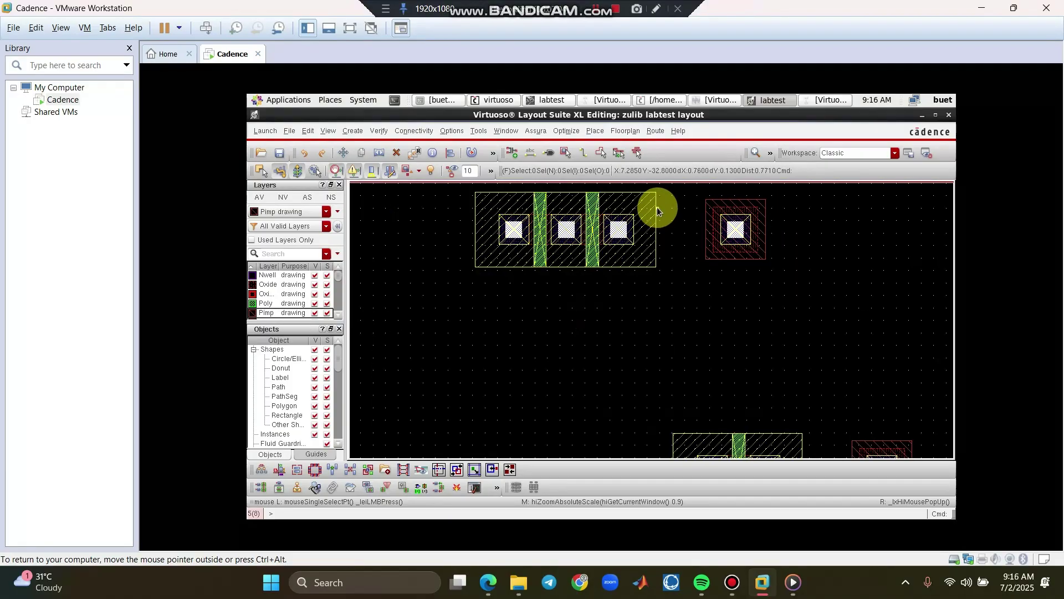
pyautogui.scroll(1, 611, 443)
pyautogui.scroll(-1, 611, 440)
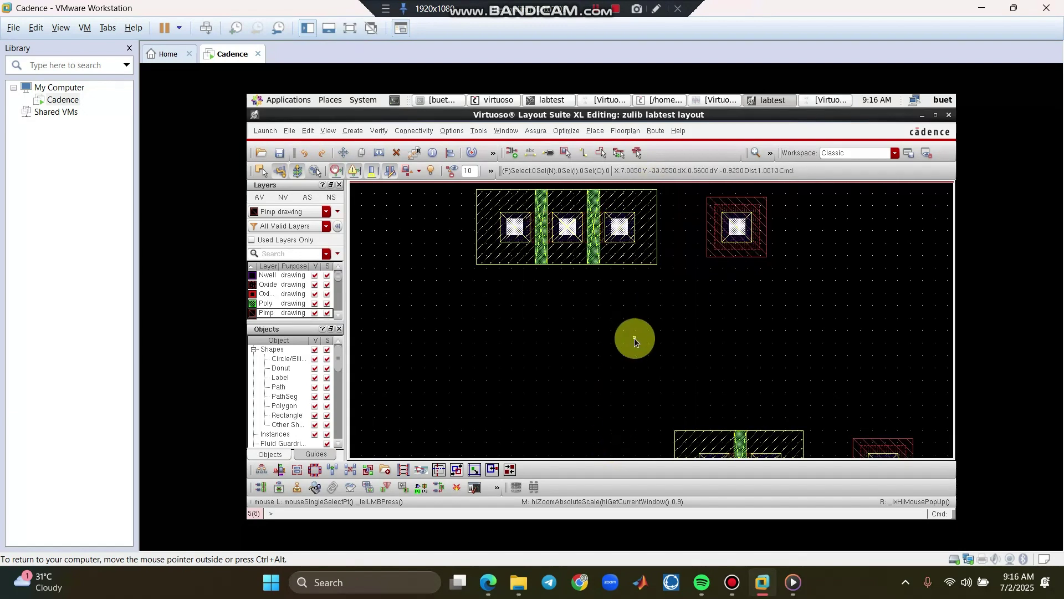
pyautogui.scroll(-1, 637, 233)
pyautogui.scroll(-1, 607, 268)
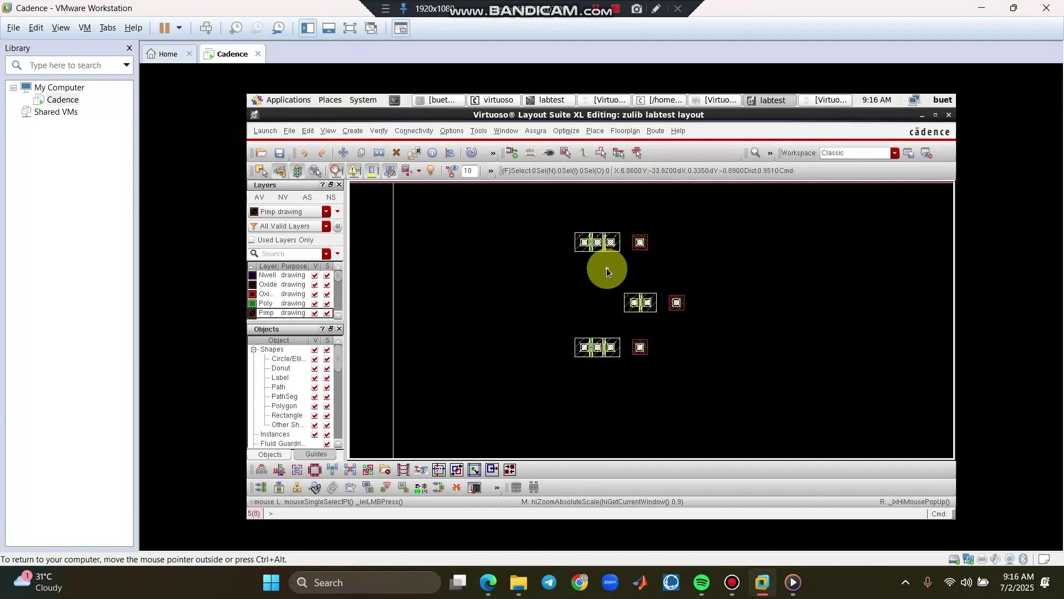
pyautogui.scroll(2, 609, 198)
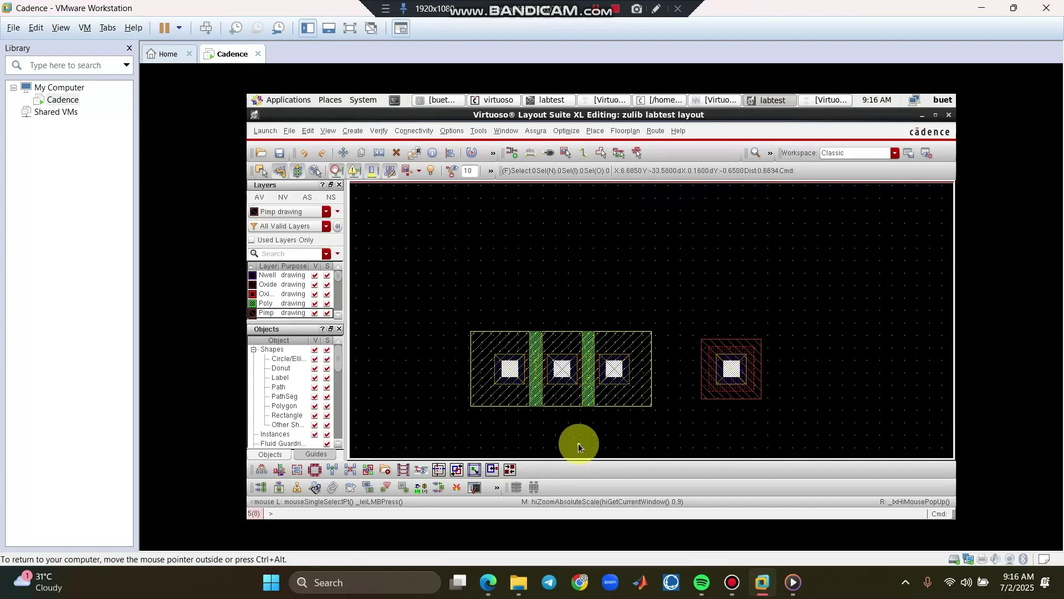
pyautogui.scroll(1, 578, 442)
pyautogui.scroll(-1, 579, 440)
pyautogui.scroll(1, 579, 441)
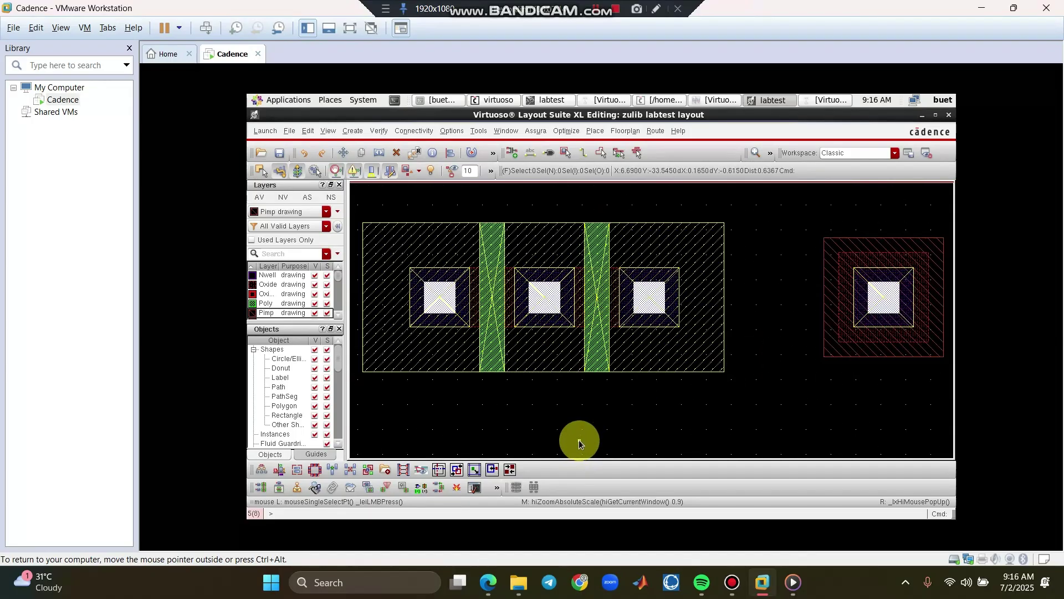
pyautogui.moveTo(508, 248); pyautogui.dragTo(577, 348)
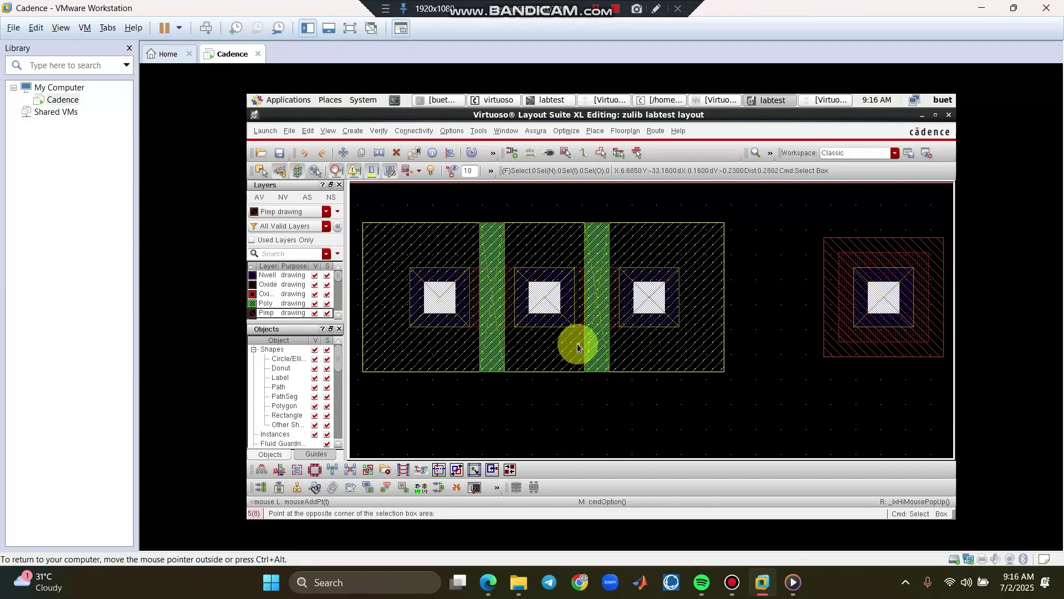
pyautogui.rightClick(550, 321)
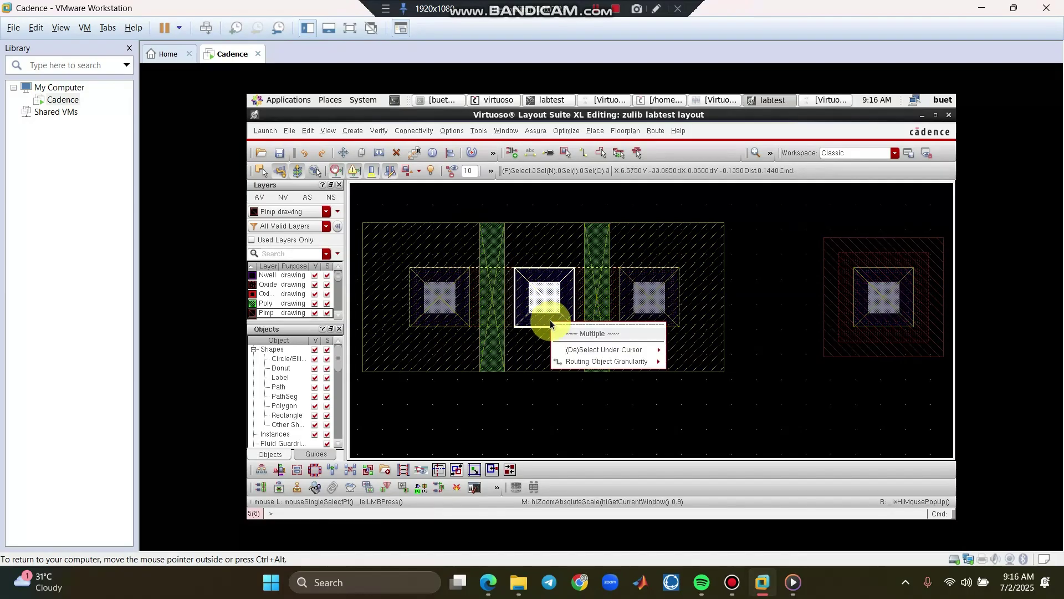
pyautogui.click(547, 405)
pyautogui.press('Delete')
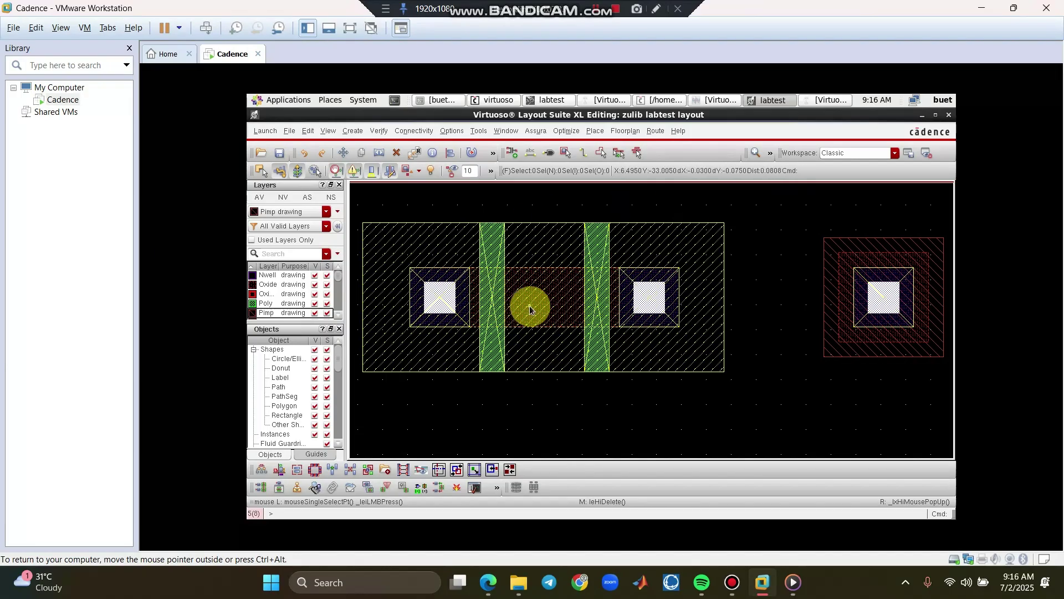
# - Move the uppermost transistor's left contact and left poly gate horizontally to the right by about 0.2, leaving 0.12 spacing between the gates
pyautogui.moveTo(575, 210); pyautogui.dragTo(691, 381)
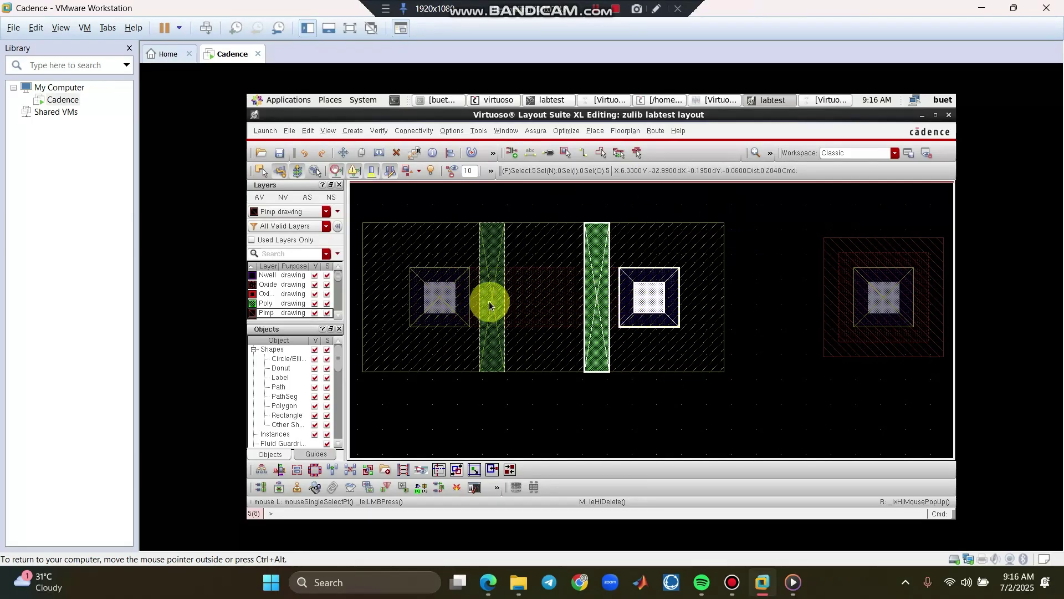
pyautogui.click(542, 395)
pyautogui.moveTo(387, 198); pyautogui.dragTo(537, 399)
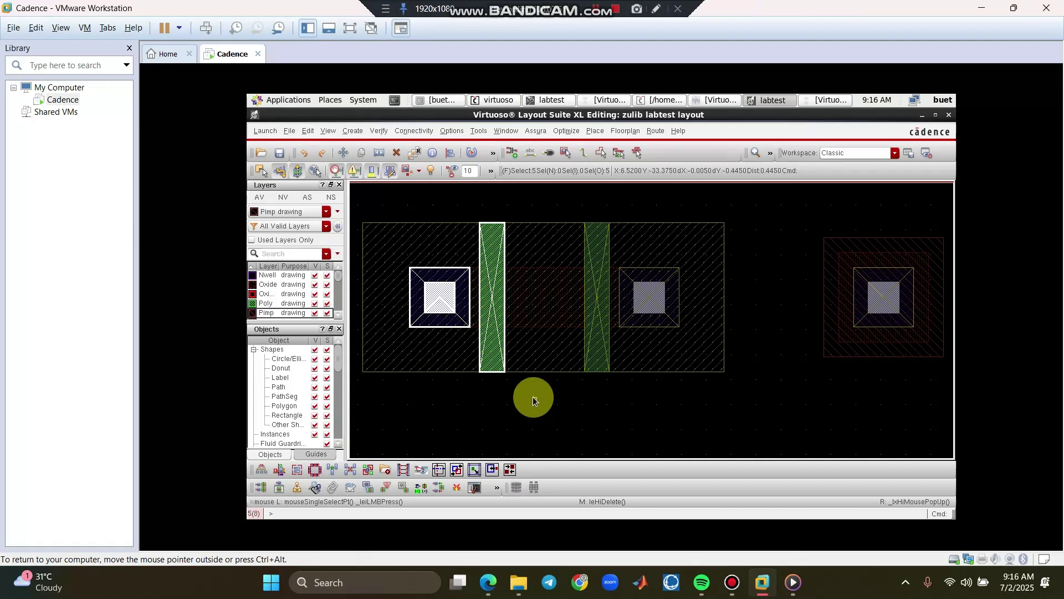
pyautogui.press('m')
pyautogui.click(444, 297)
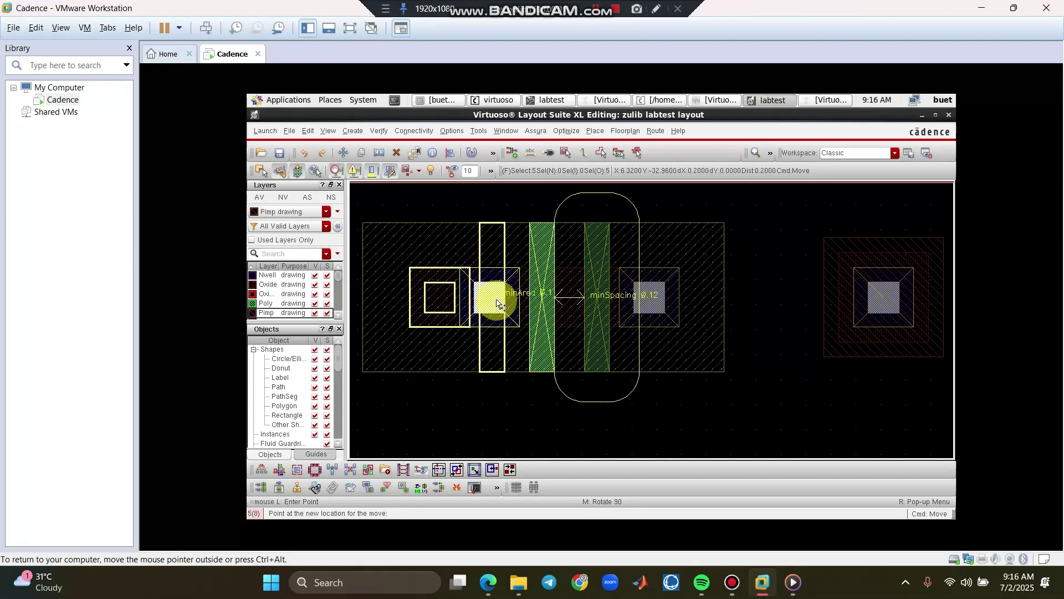
pyautogui.click(496, 300)
pyautogui.click(428, 421)
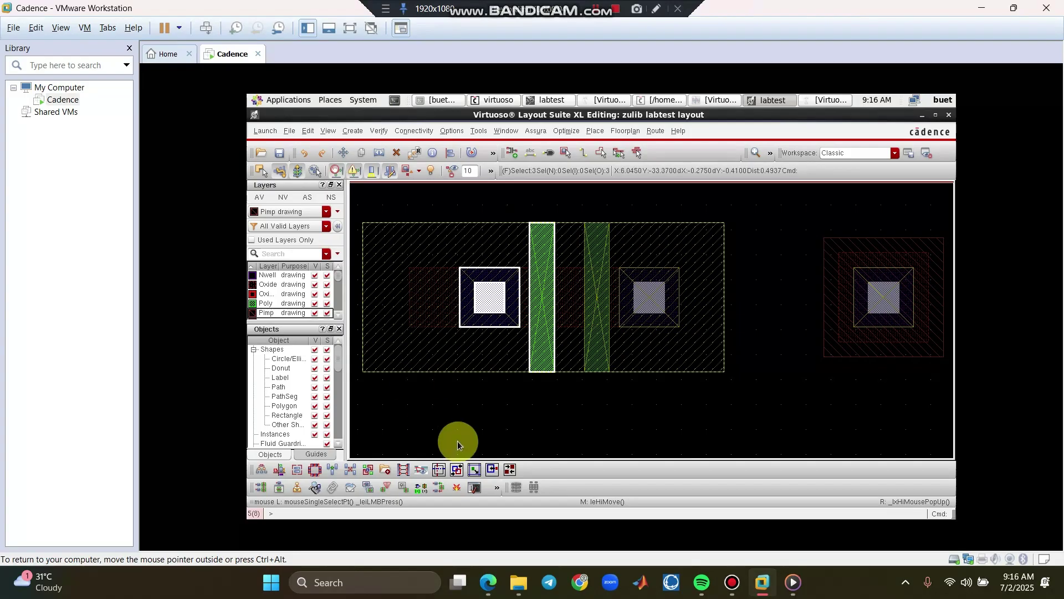
pyautogui.press('s')
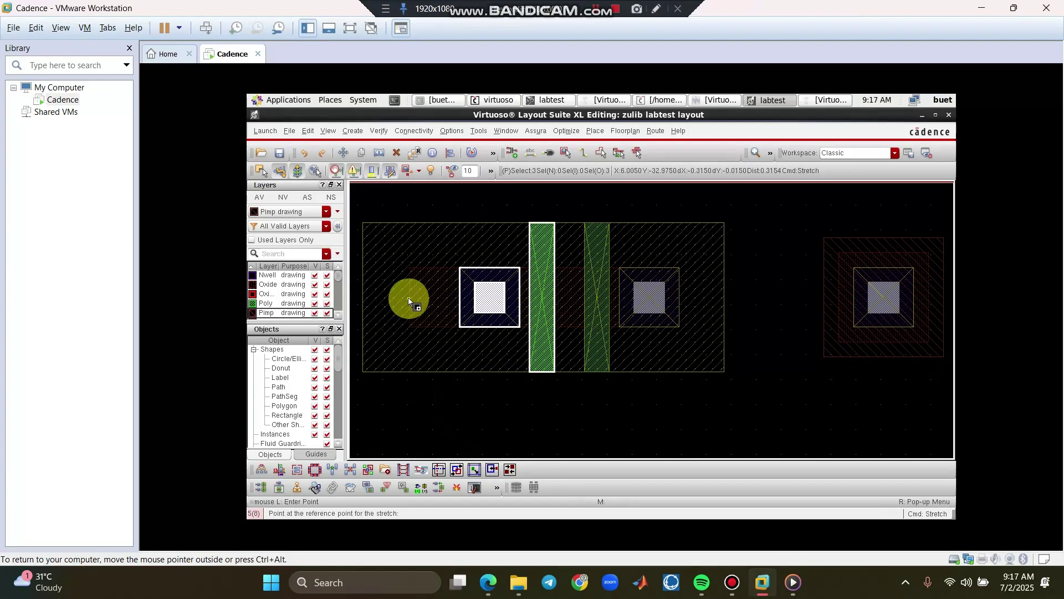
pyautogui.click(409, 301)
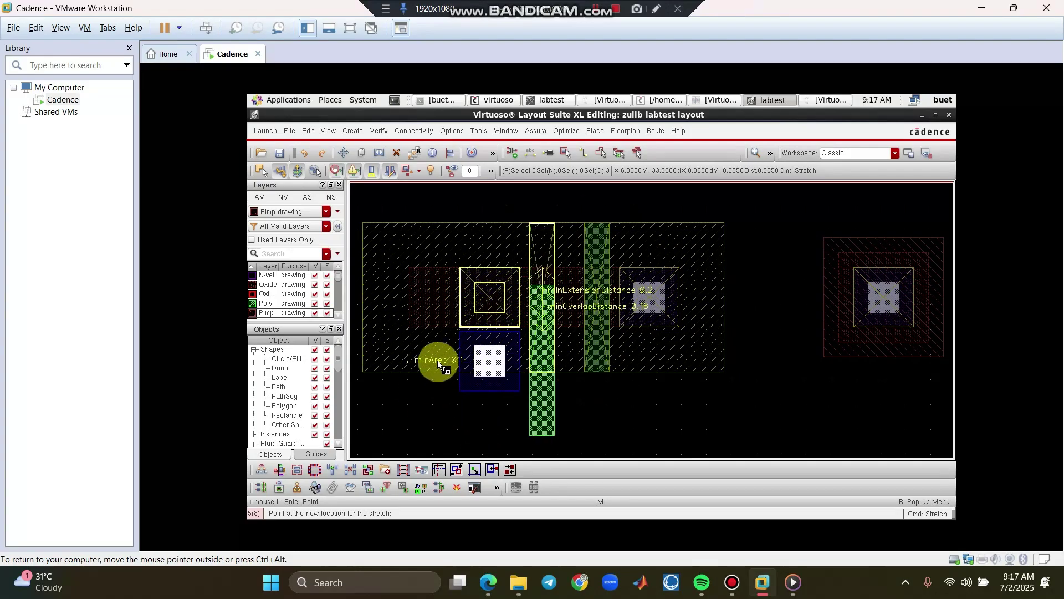
pyautogui.click(422, 303)
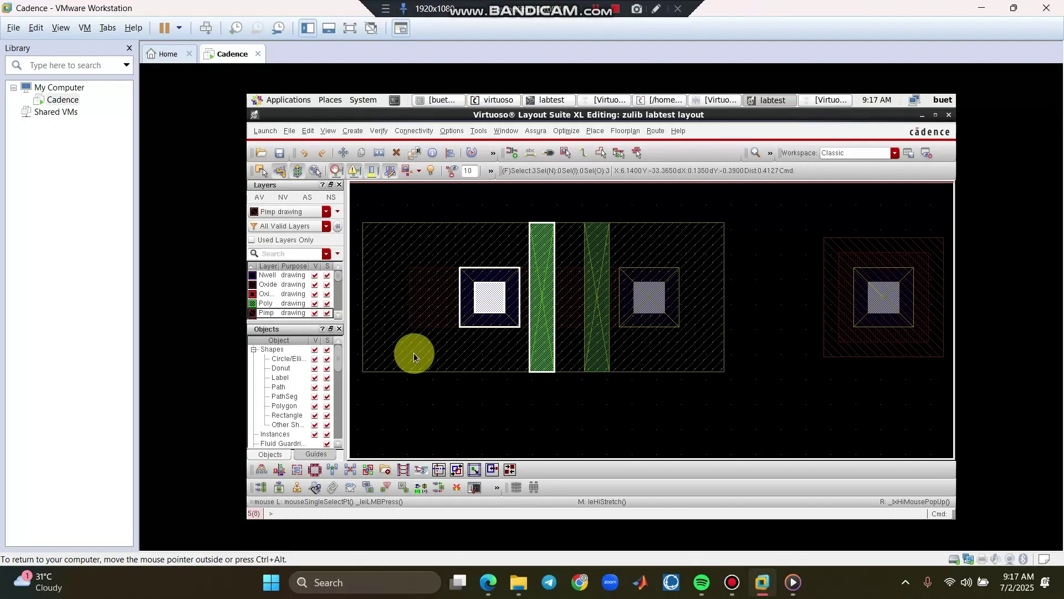
pyautogui.press('s')
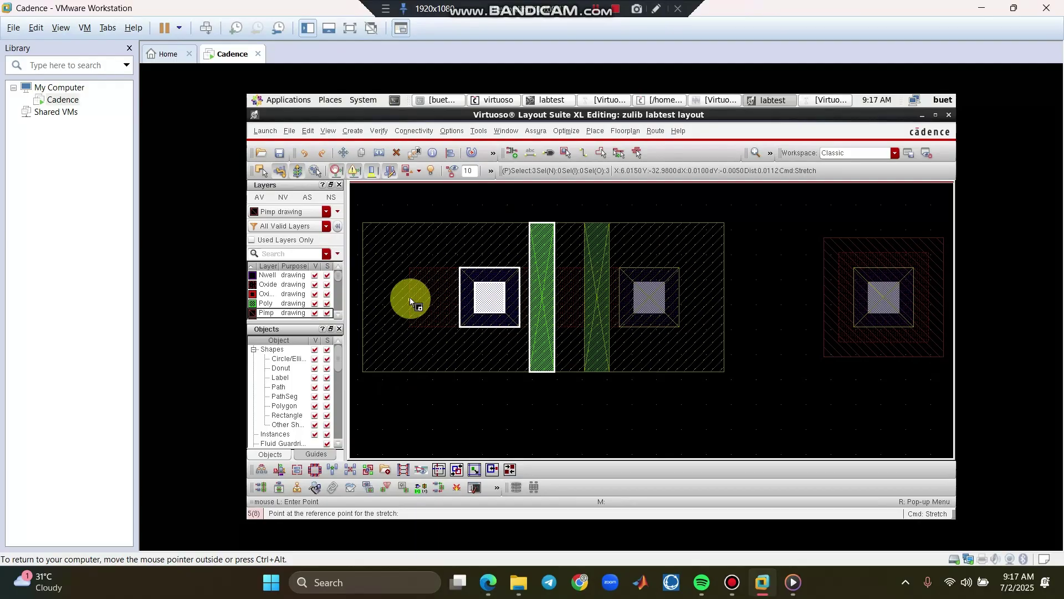
pyautogui.click(410, 298)
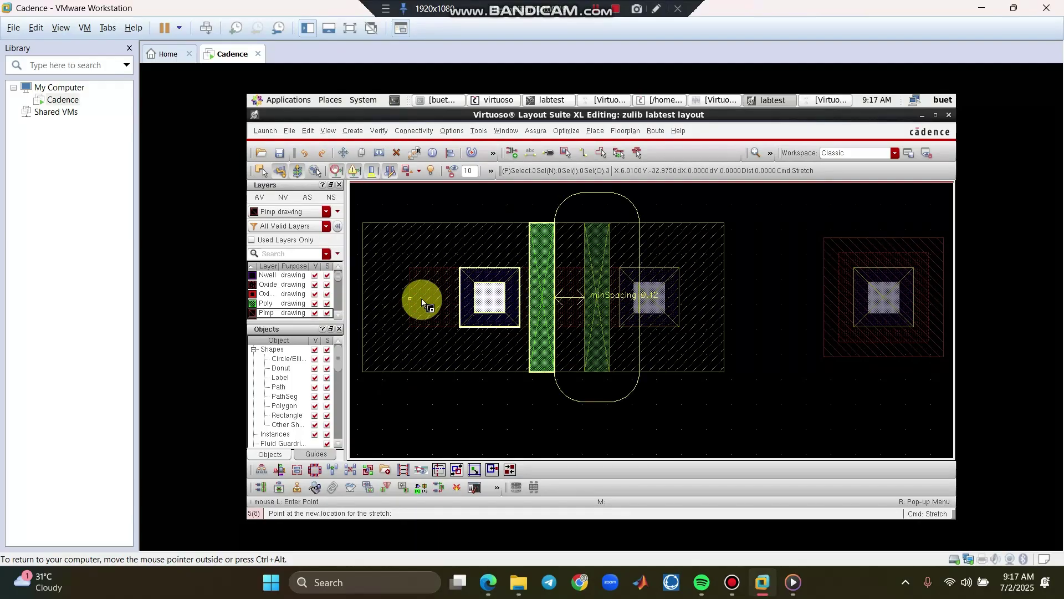
pyautogui.click(437, 298)
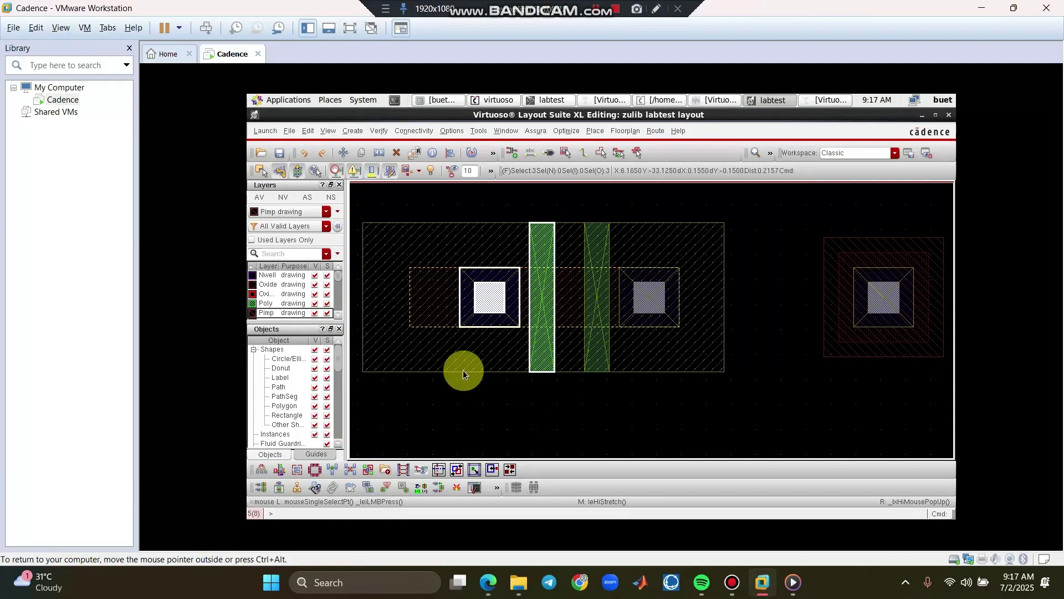
pyautogui.click(497, 414)
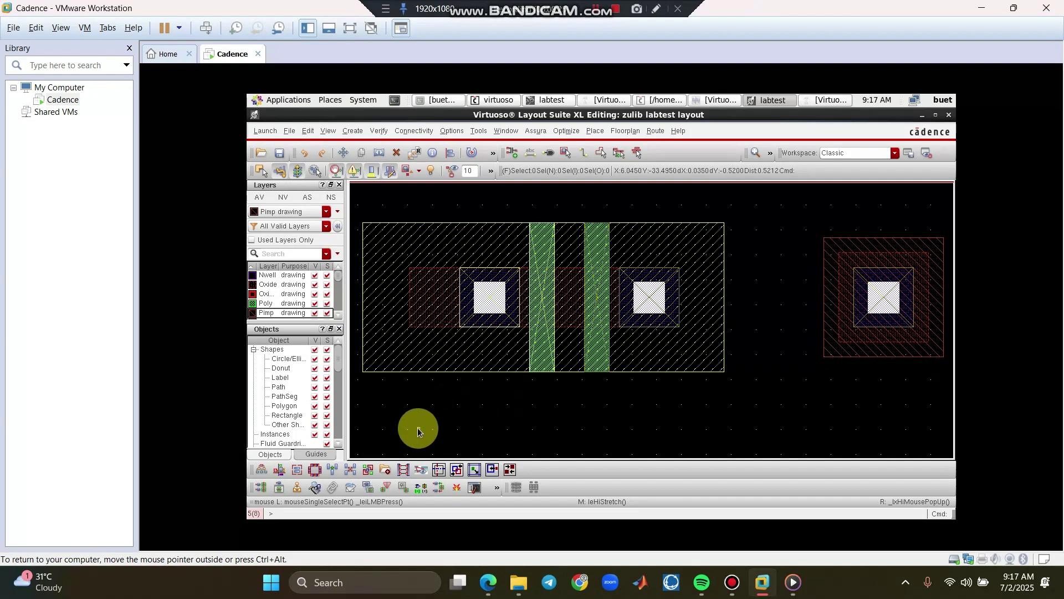
# - Stretch the uppermost transistor's left oxide edge inward by about 0.2 to the left contact's metal edge
pyautogui.press('s')
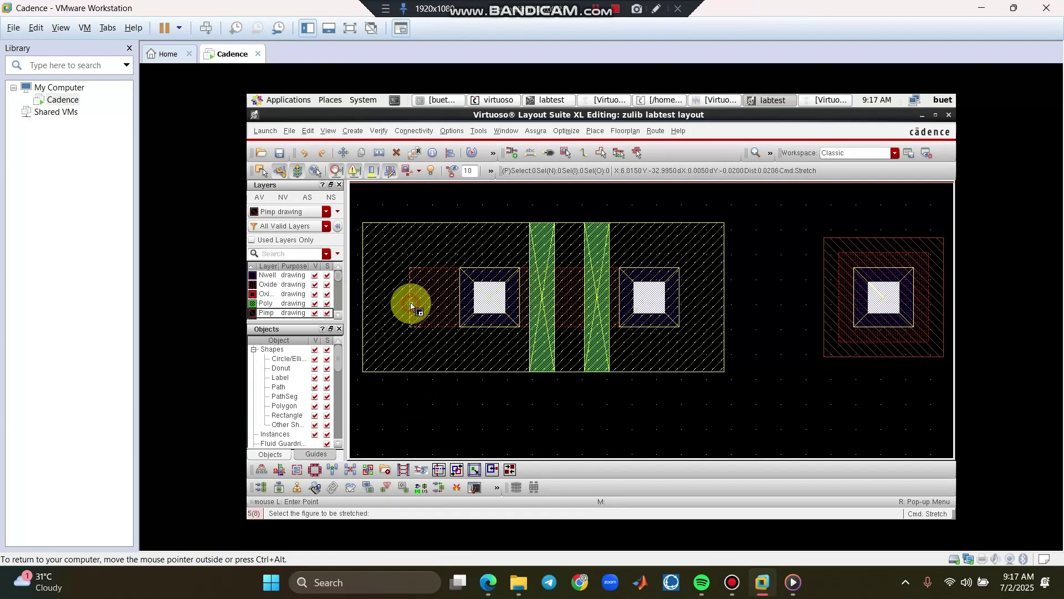
pyautogui.click(433, 304)
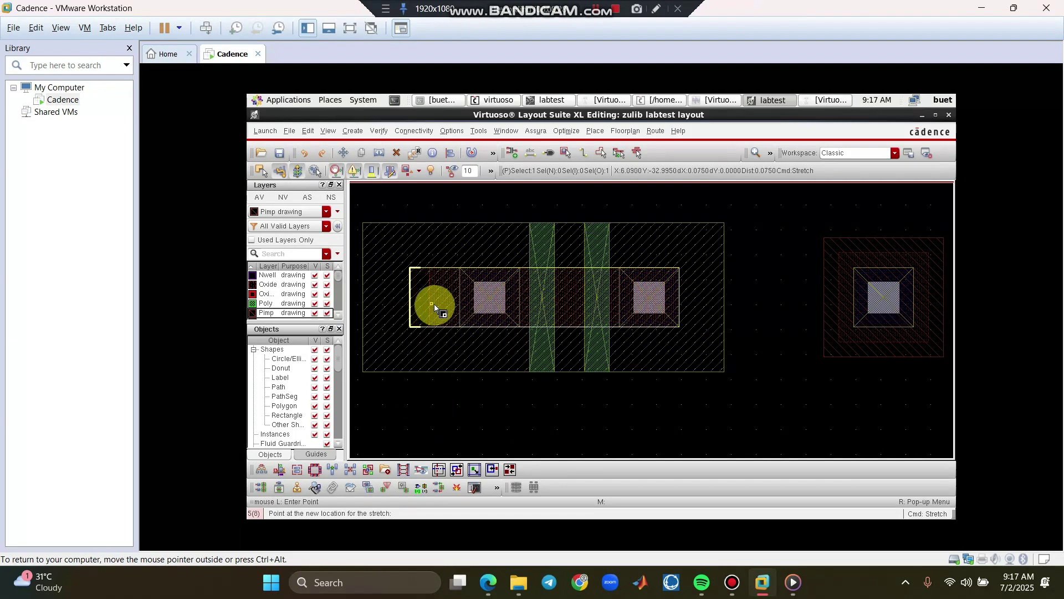
pyautogui.scroll(2, 460, 307)
pyautogui.click(464, 309)
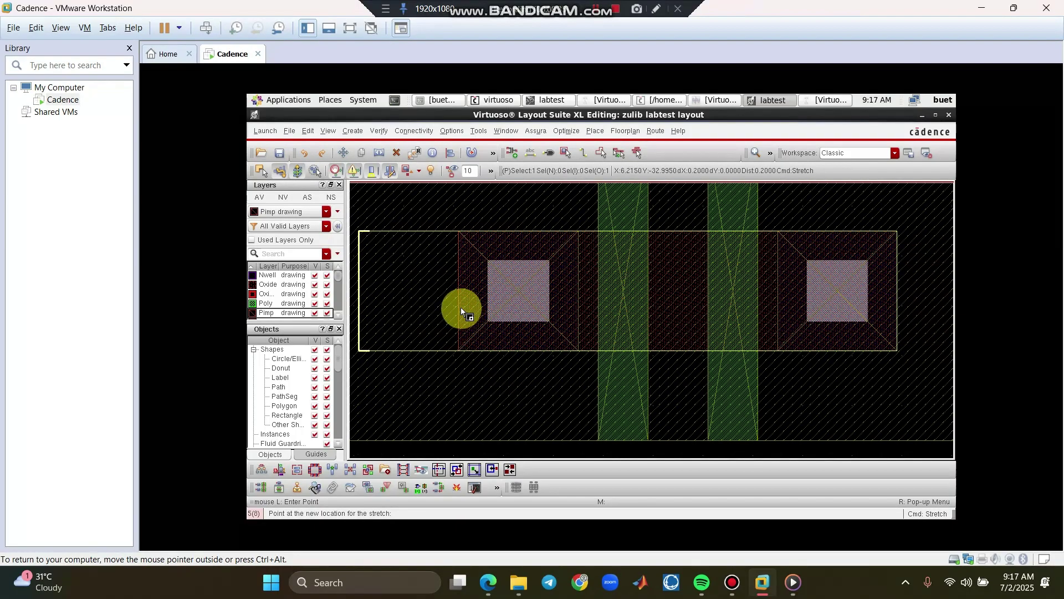
# - Stretch the uppermost transistor's left Nimp edge inward by about 0.2
pyautogui.scroll(-4, 461, 307)
pyautogui.scroll(2, 513, 422)
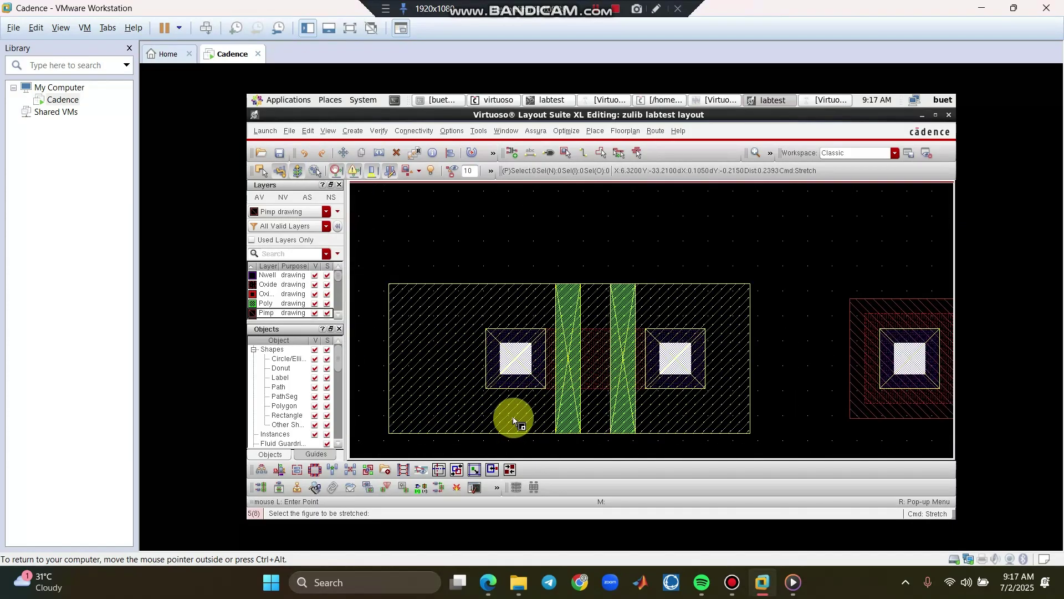
pyautogui.click(385, 368)
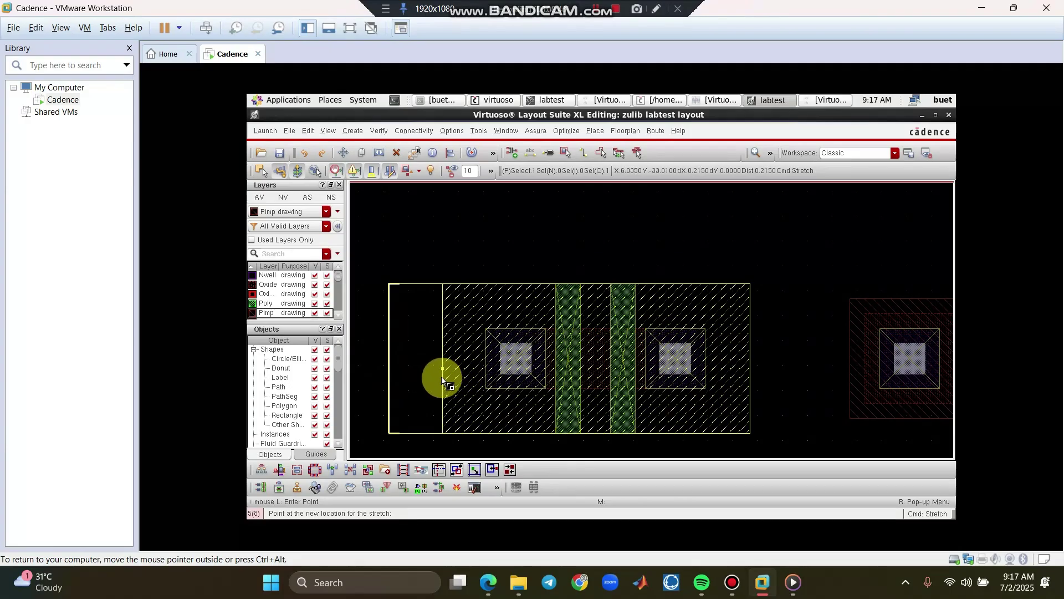
pyautogui.click(440, 377)
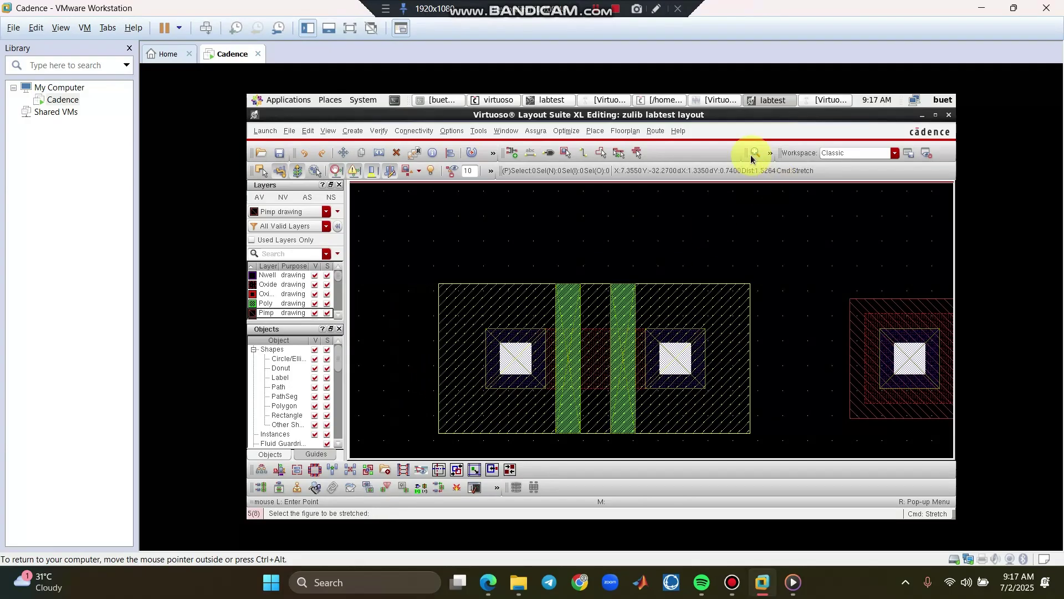
# - Leave the Stretch command, review the three transistor layouts, and inspect the single-gate transistor's implant rectangle
pyautogui.scroll(-2, 746, 222)
pyautogui.scroll(-2, 746, 220)
pyautogui.scroll(2, 771, 287)
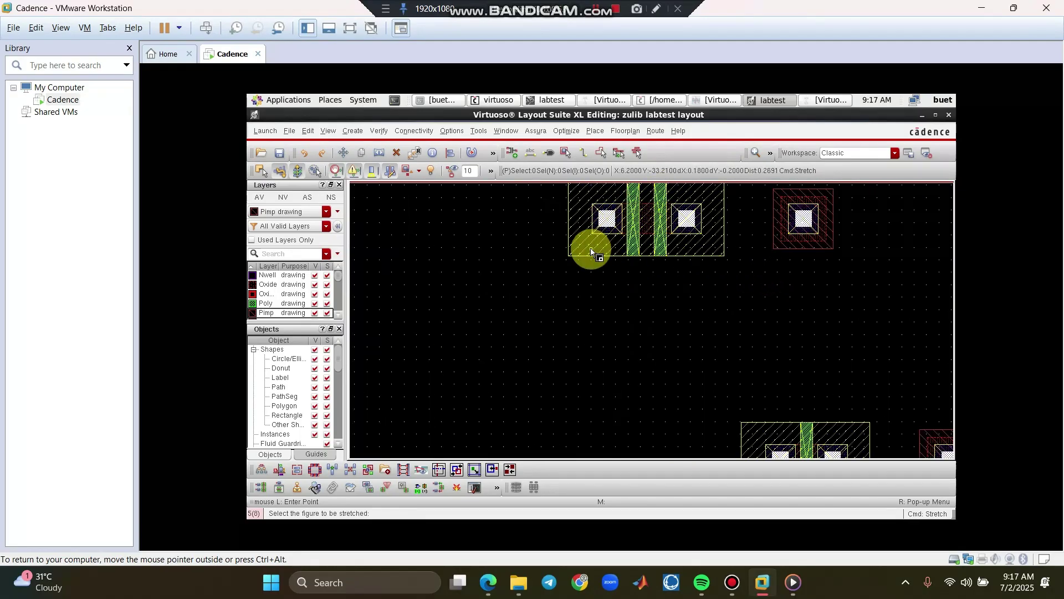
pyautogui.scroll(-2, 591, 257)
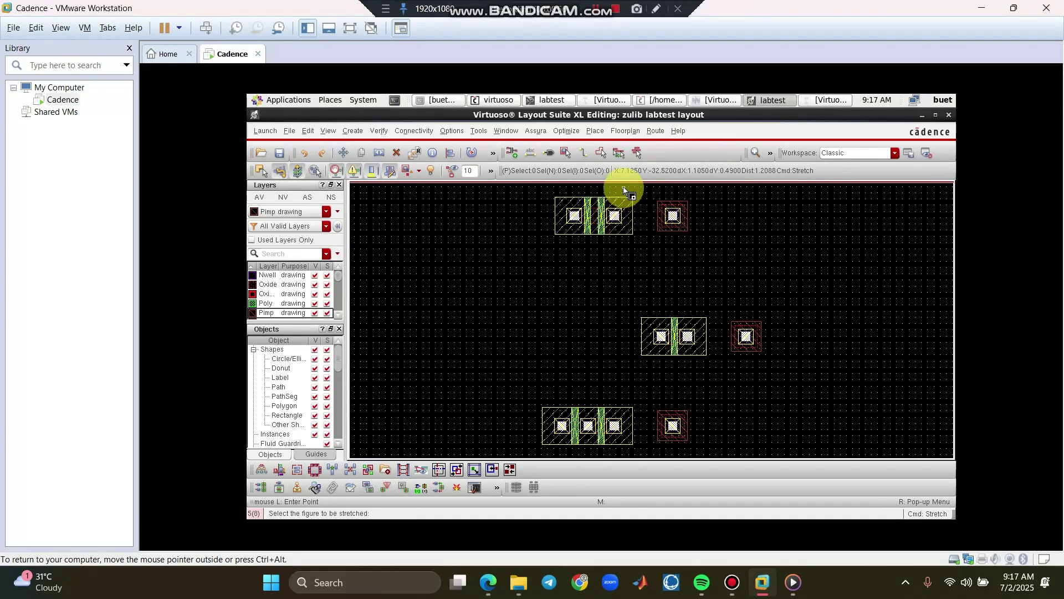
pyautogui.scroll(4, 626, 327)
pyautogui.scroll(-2, 627, 331)
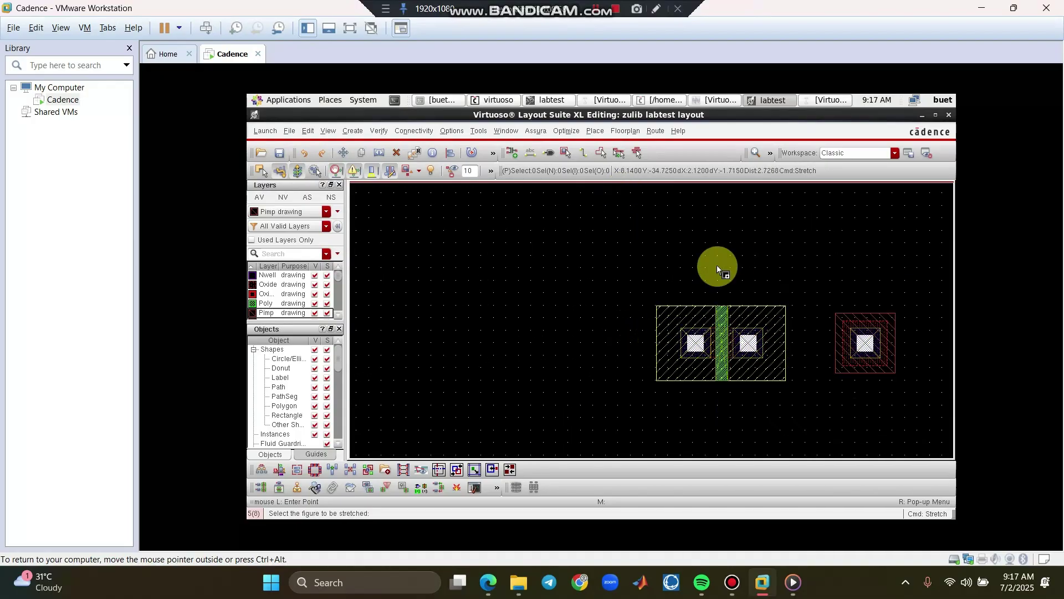
pyautogui.press('Escape')
pyautogui.click(665, 315)
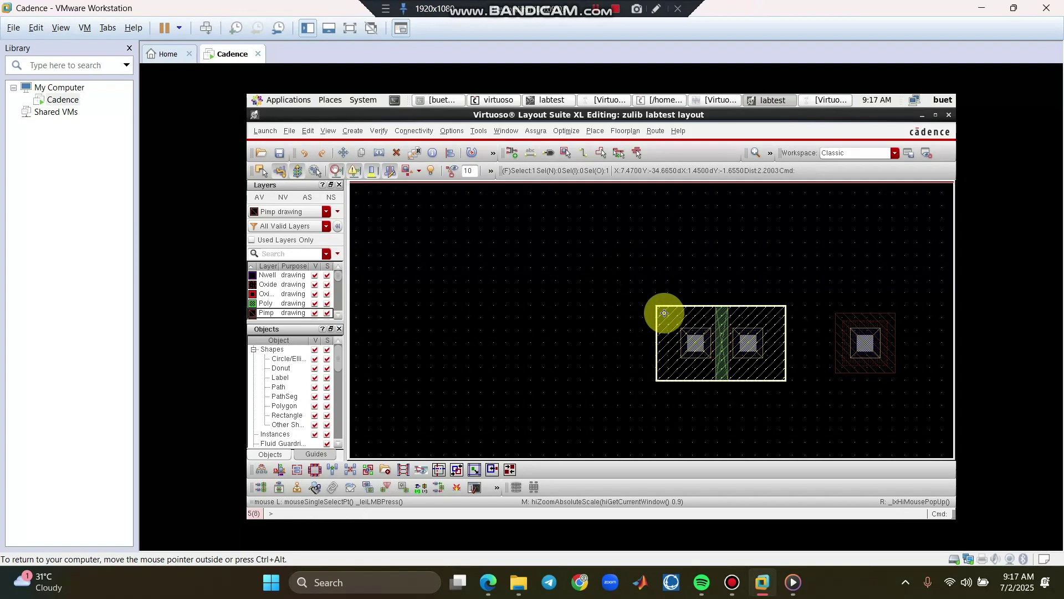
pyautogui.rightClick(664, 313)
pyautogui.click(589, 298)
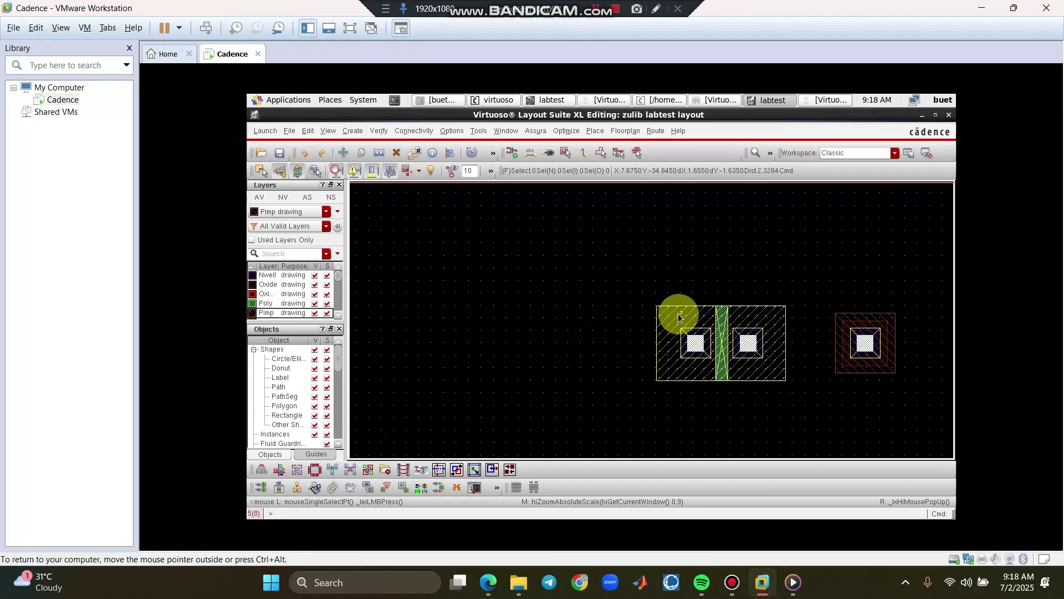
# - Change the single-gate transistor's implant rectangle to the Pimp drawing layer
pyautogui.press('q')
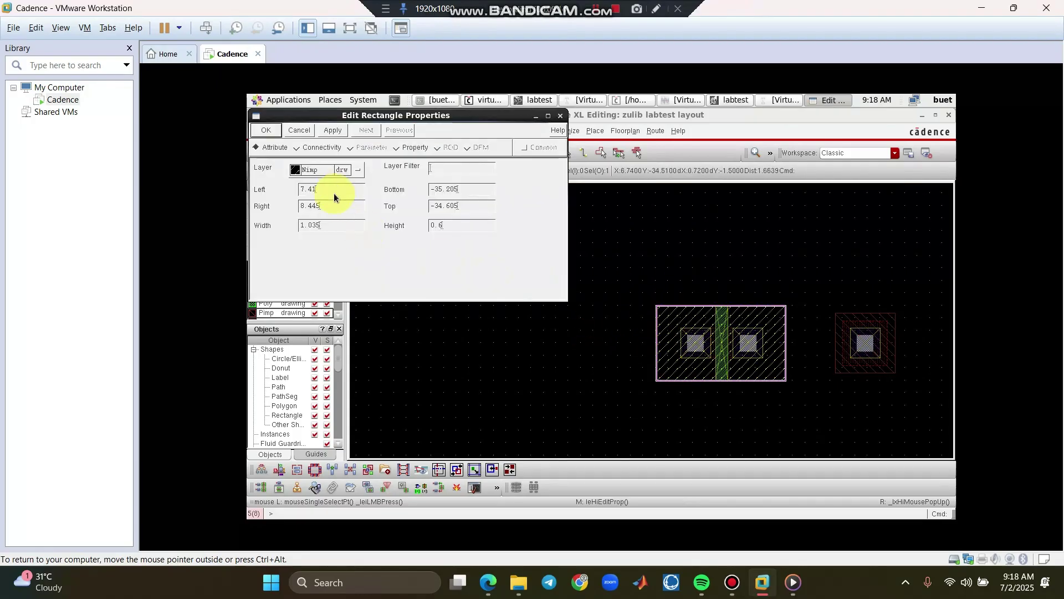
pyautogui.click(305, 171)
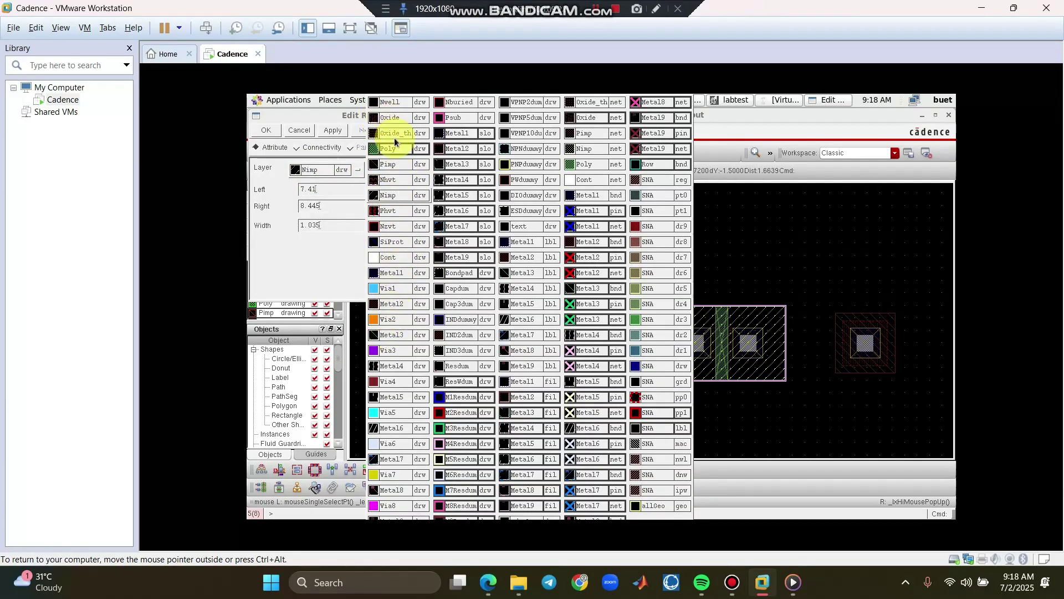
pyautogui.click(387, 166)
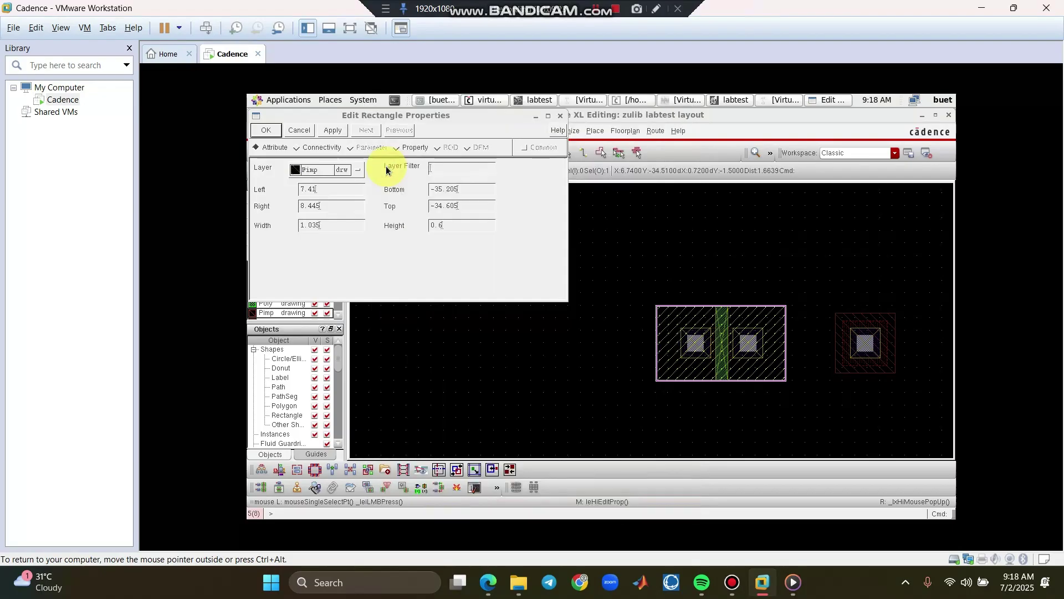
pyautogui.click(266, 131)
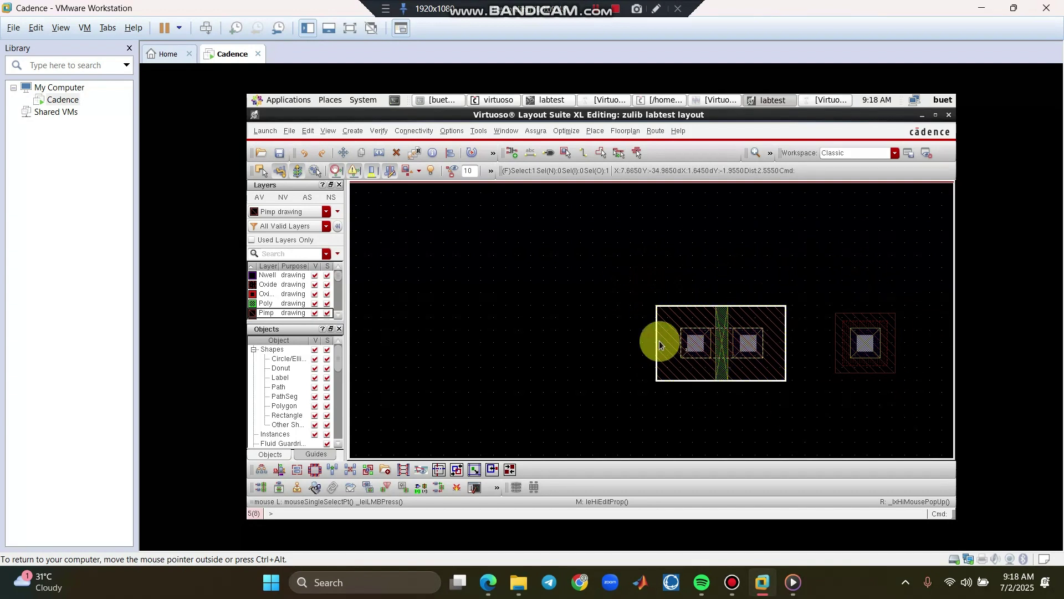
# - Change the implant rectangle around the uppermost substrate contact to the Nimp drawing layer
pyautogui.press('f')
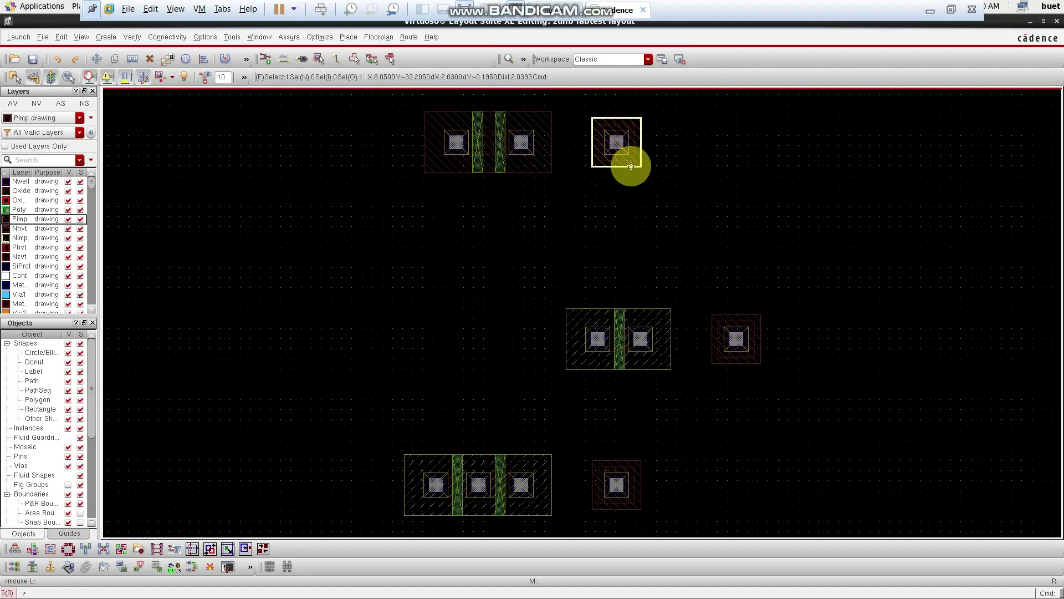
pyautogui.press('q')
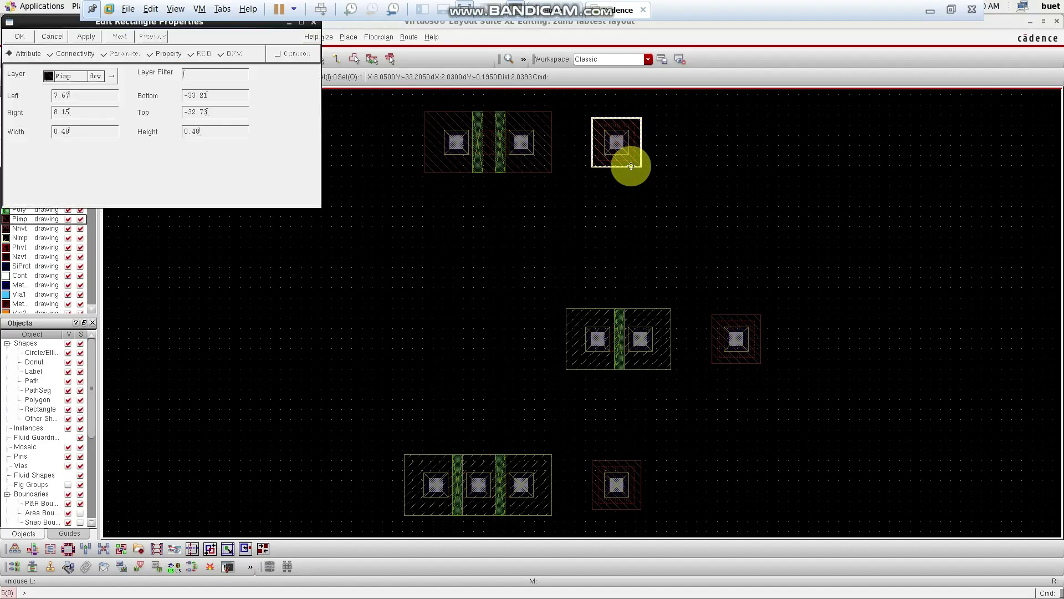
pyautogui.click(66, 76)
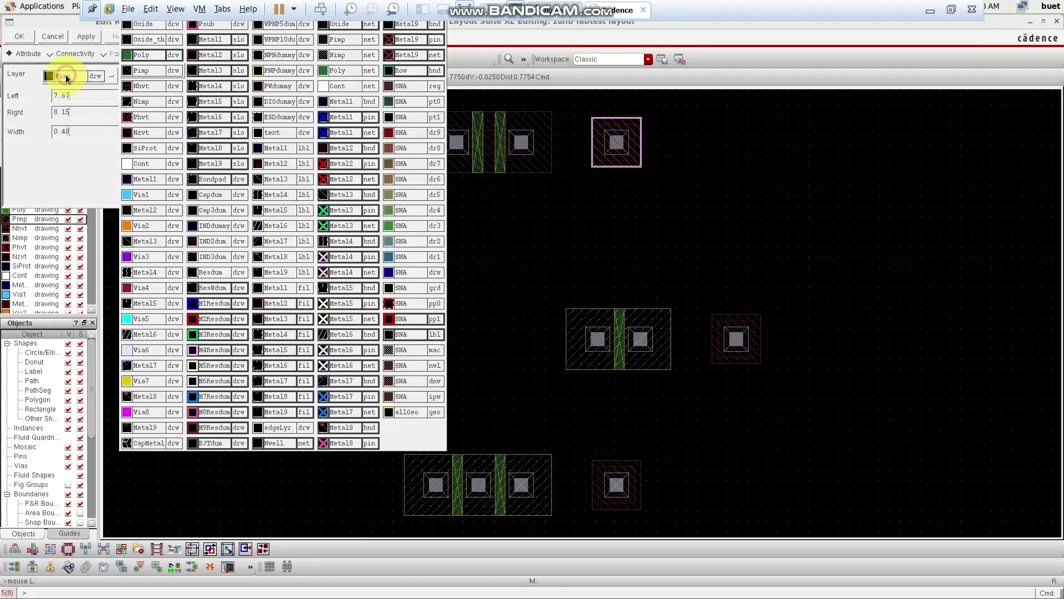
pyautogui.click(142, 101)
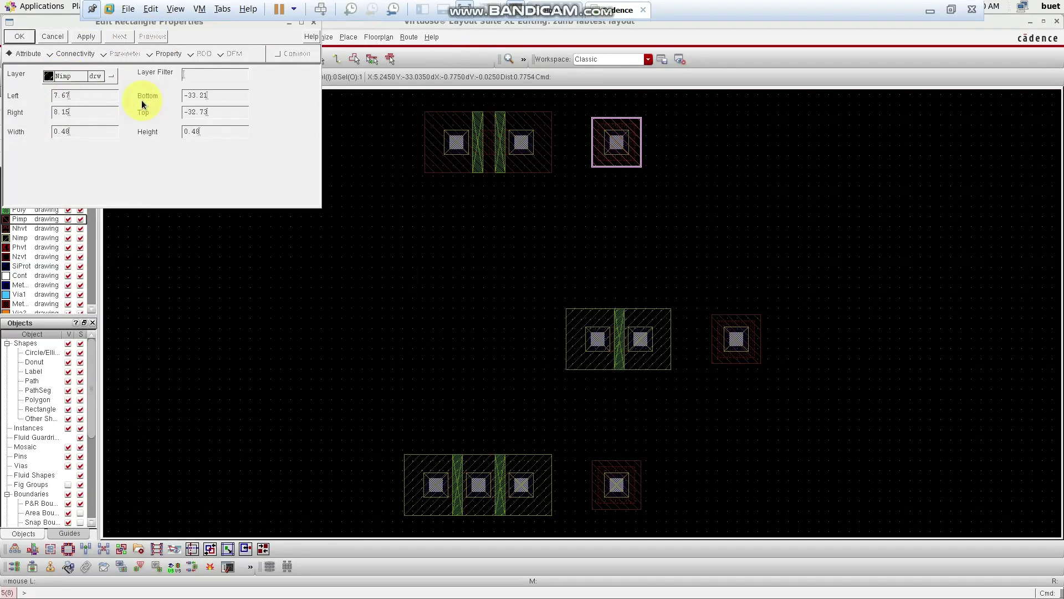
pyautogui.click(19, 36)
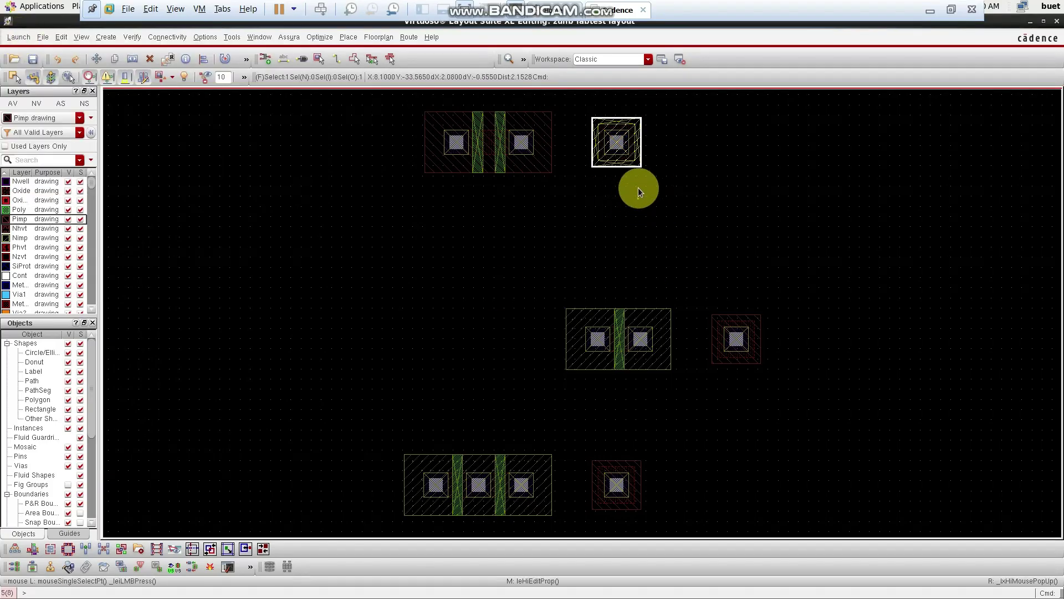
# - Move the Nimp rectangle horizontally about 1.02 to the right, clear of the uppermost substrate contact
pyautogui.keyDown('ctrl'); pyautogui.scroll(1, 551, 393); pyautogui.keyUp('ctrl')
pyautogui.keyDown('ctrl'); pyautogui.scroll(-1, 557, 394); pyautogui.keyUp('ctrl')
pyautogui.keyDown('ctrl'); pyautogui.scroll(1, 556, 287); pyautogui.keyUp('ctrl')
pyautogui.keyDown('ctrl'); pyautogui.scroll(-1, 559, 280); pyautogui.keyUp('ctrl')
pyautogui.keyDown('ctrl'); pyautogui.scroll(1, 588, 112); pyautogui.keyUp('ctrl')
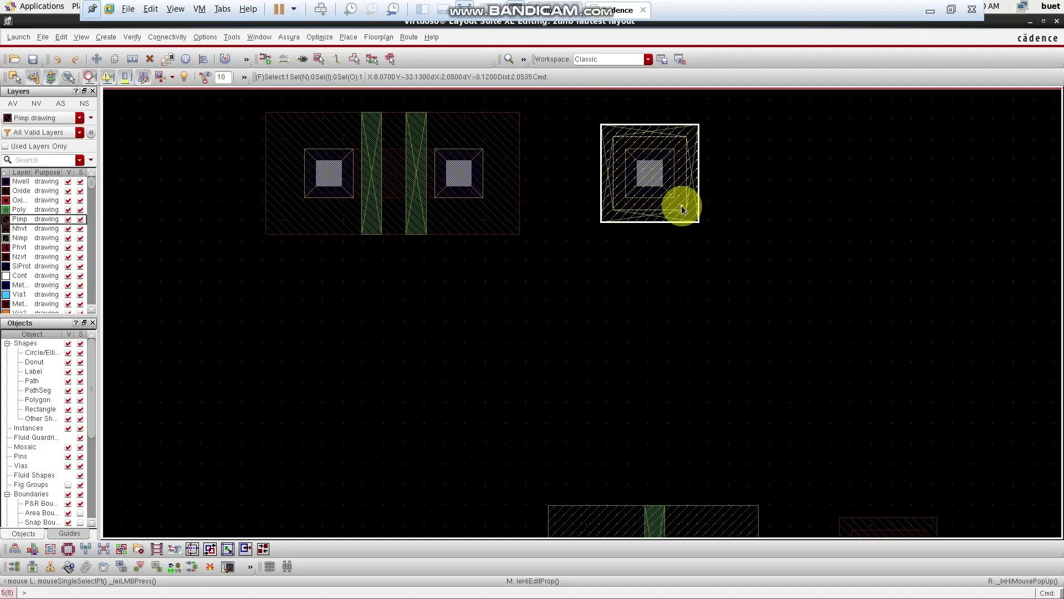
pyautogui.press('m')
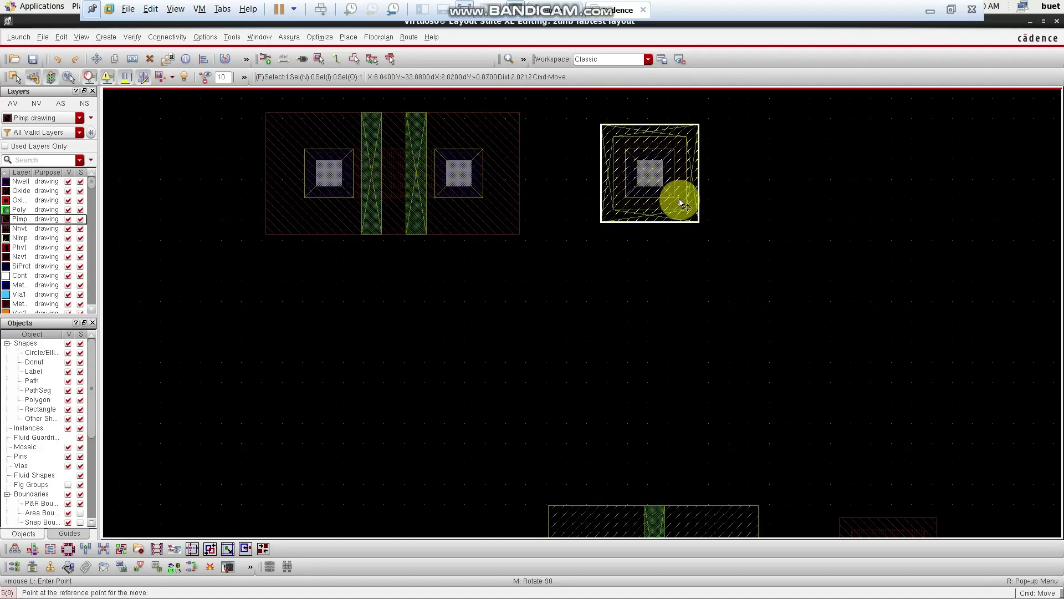
pyautogui.click(682, 202)
pyautogui.click(889, 251)
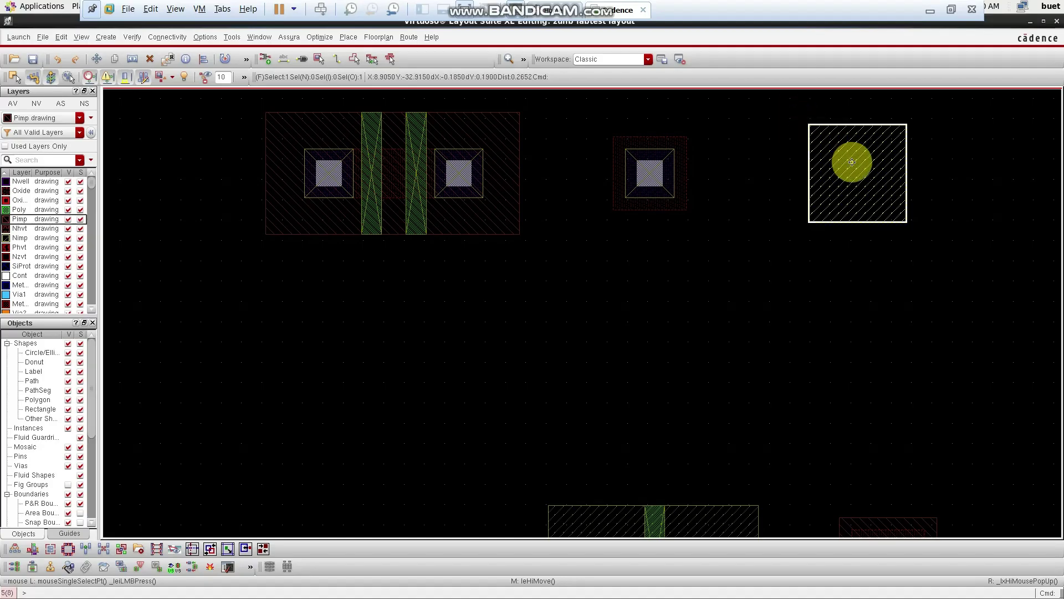
# - Set the Nimp rectangle's width and height to 0.6 and align its center to the uppermost substrate contact's center
pyautogui.press('q')
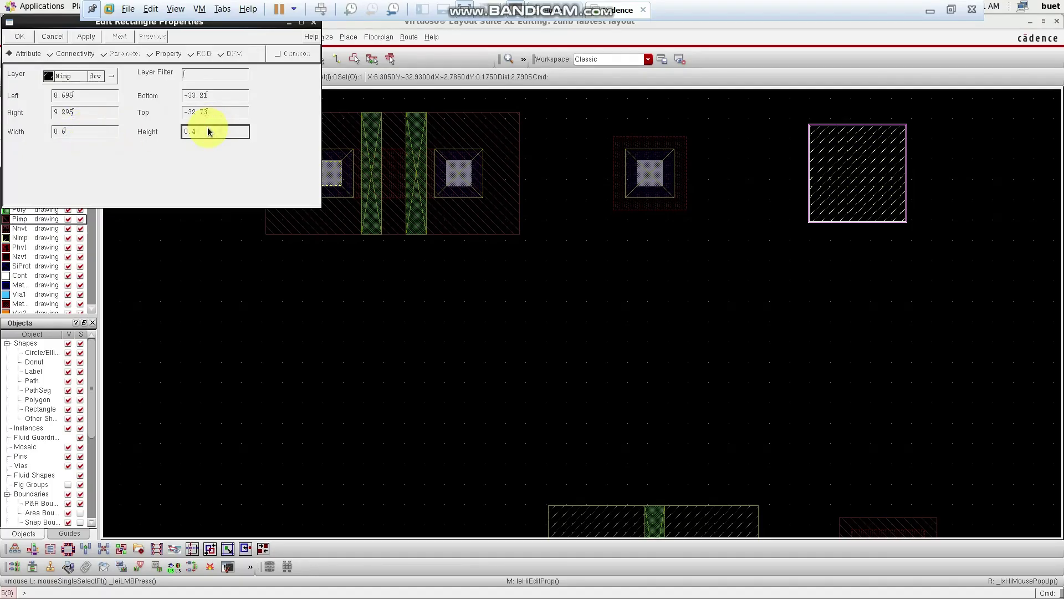
pyautogui.click(18, 38)
pyautogui.press('a')
pyautogui.click(869, 165)
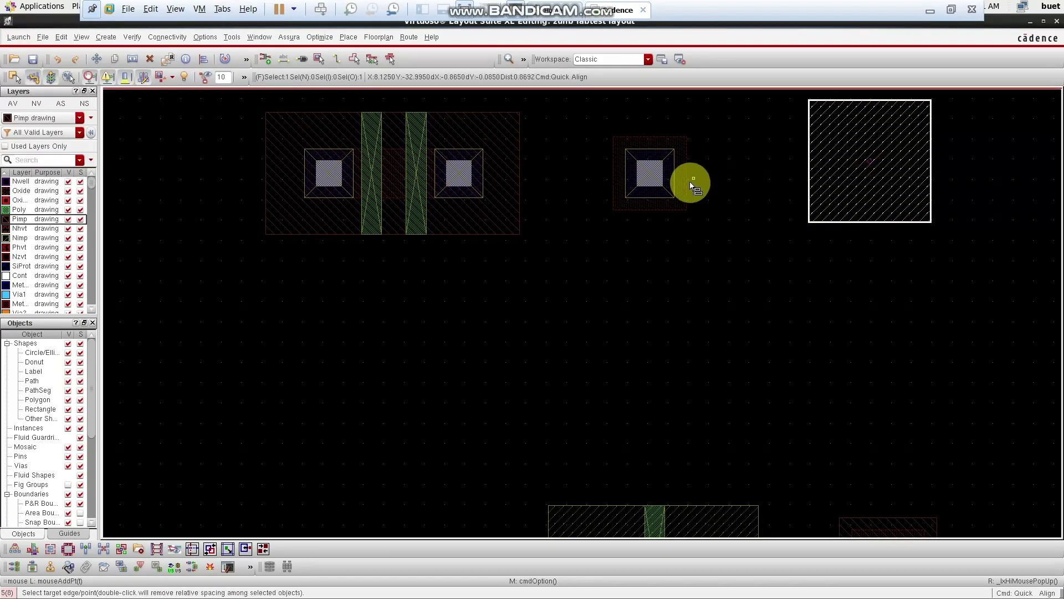
pyautogui.click(649, 176)
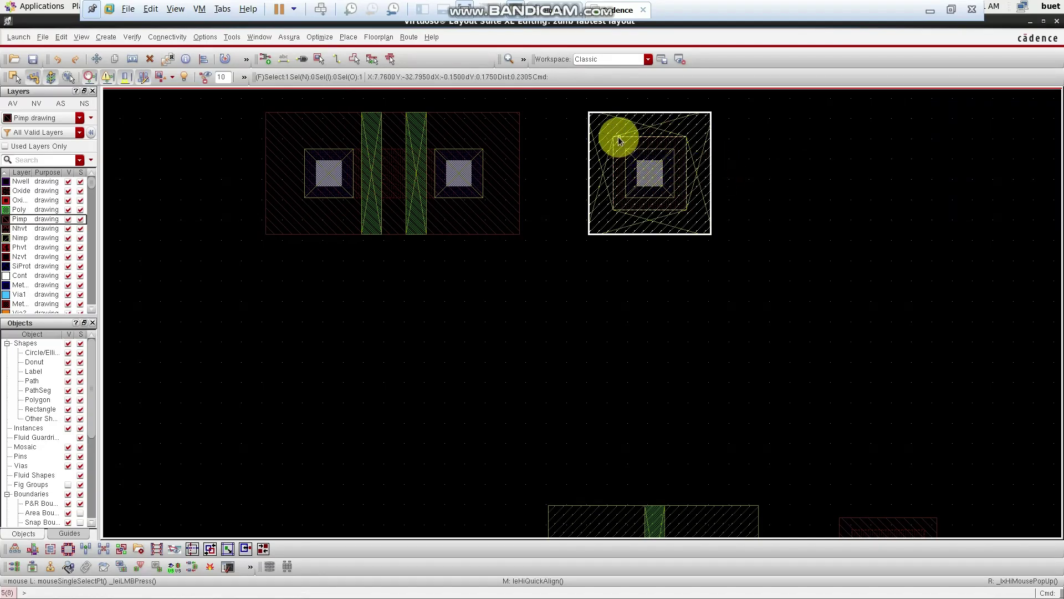
# - Select only the Nimp rectangle around the uppermost substrate contact and move it about 1.04 to the right, clear of the contact
pyautogui.click(696, 177)
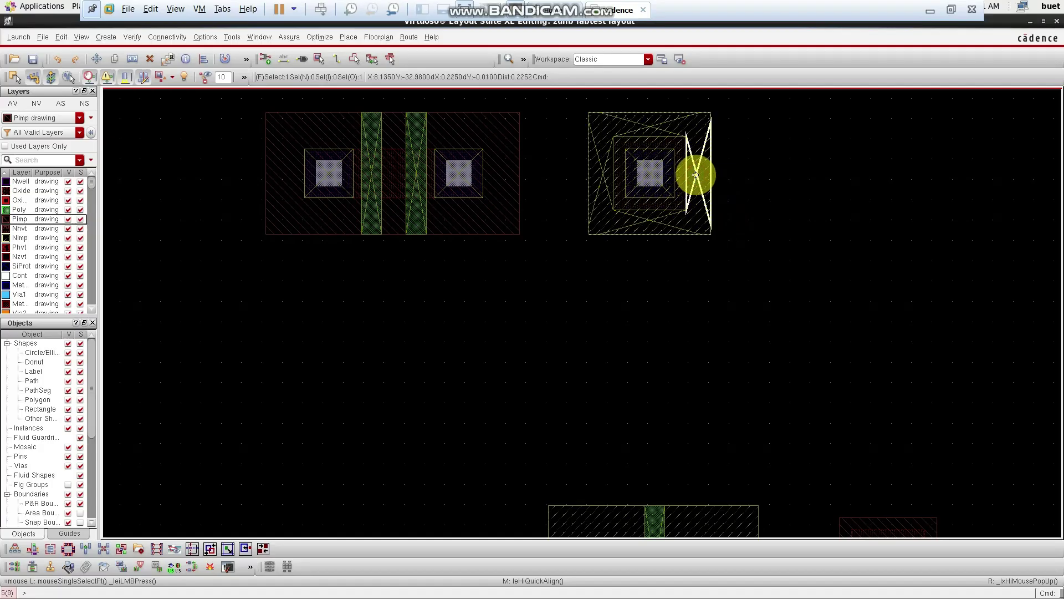
pyautogui.click(786, 187)
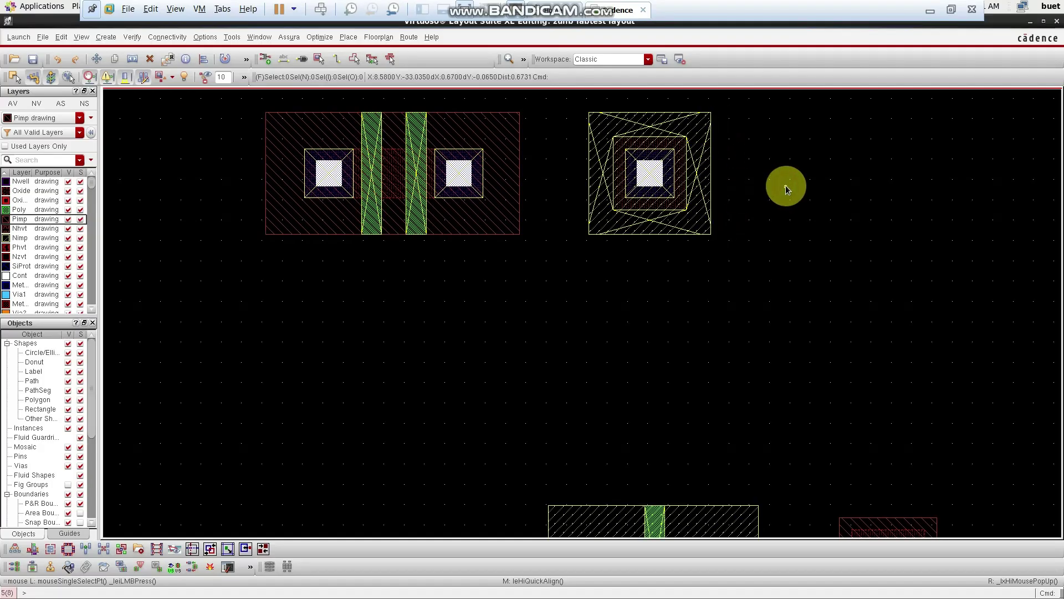
pyautogui.click(565, 98)
pyautogui.click(764, 267)
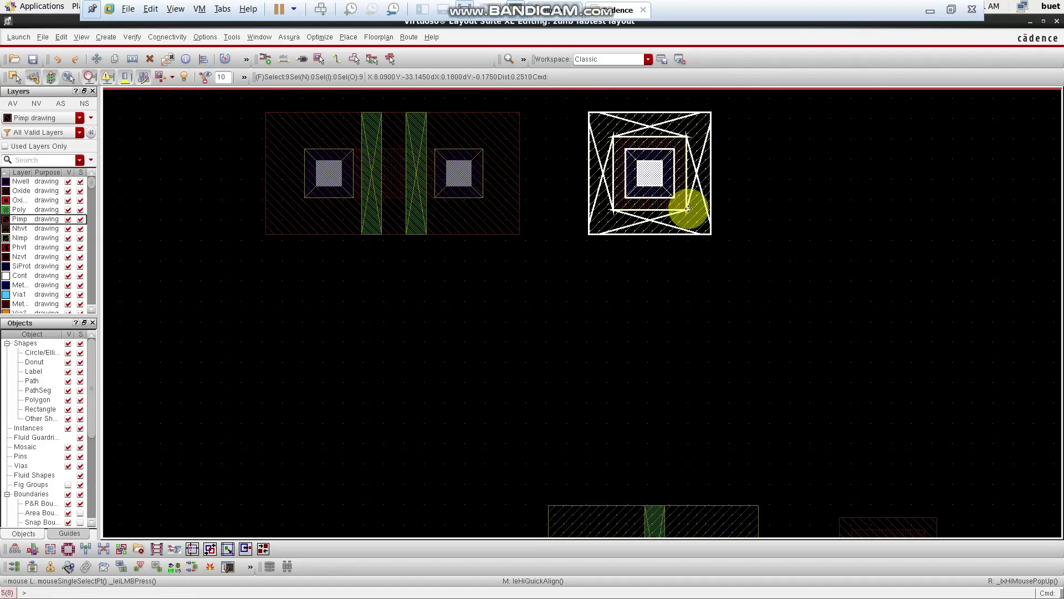
pyautogui.click(870, 260)
pyautogui.click(702, 220)
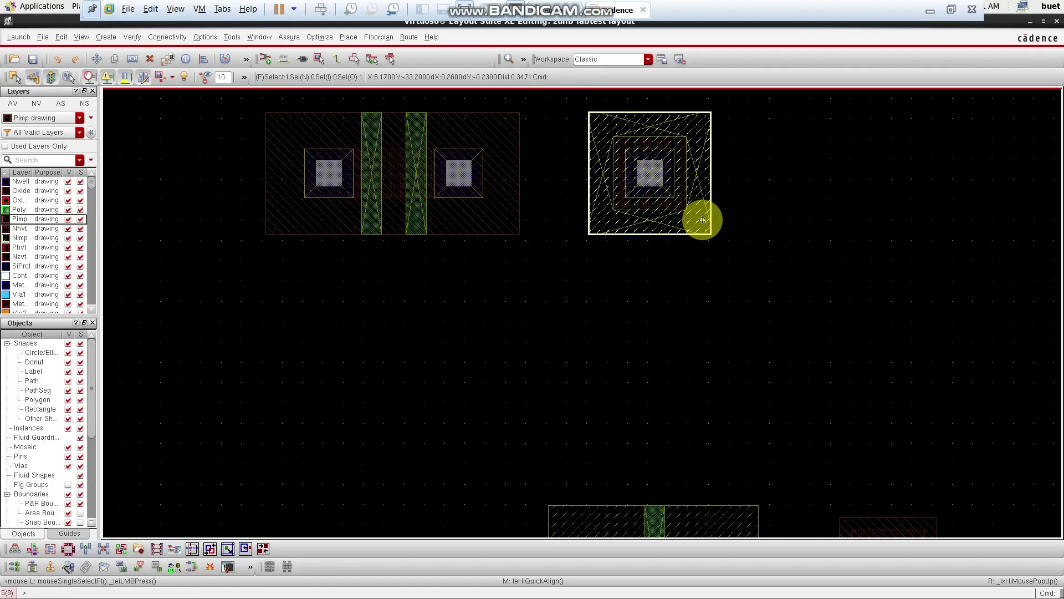
pyautogui.moveTo(698, 206); pyautogui.dragTo(911, 211)
# - Set the Nimp rectangle's width and height to 0.66 and align its center to the uppermost substrate contact's center
pyautogui.press('q')
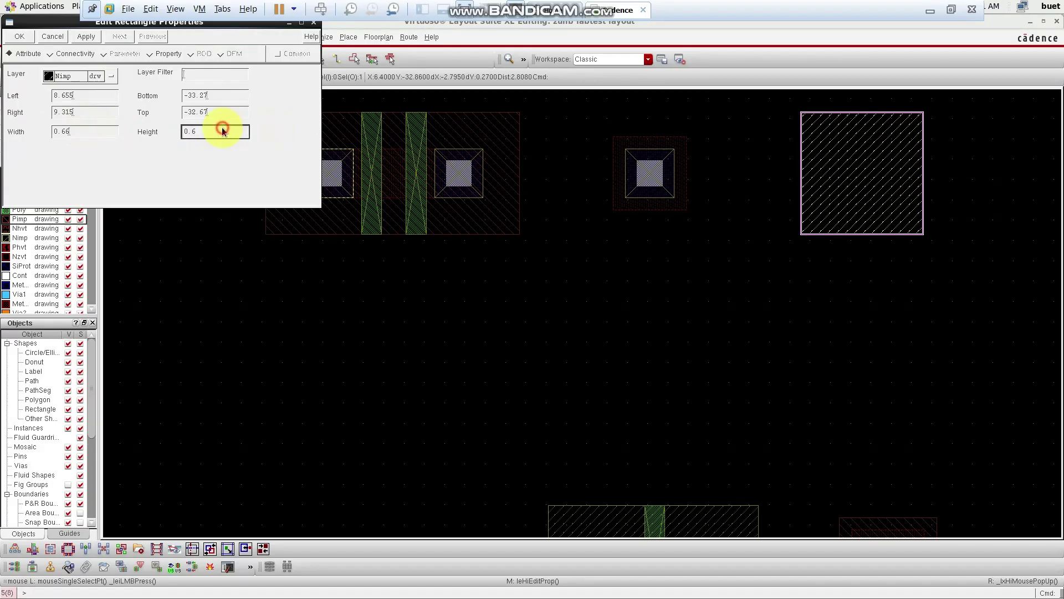
pyautogui.click(23, 37)
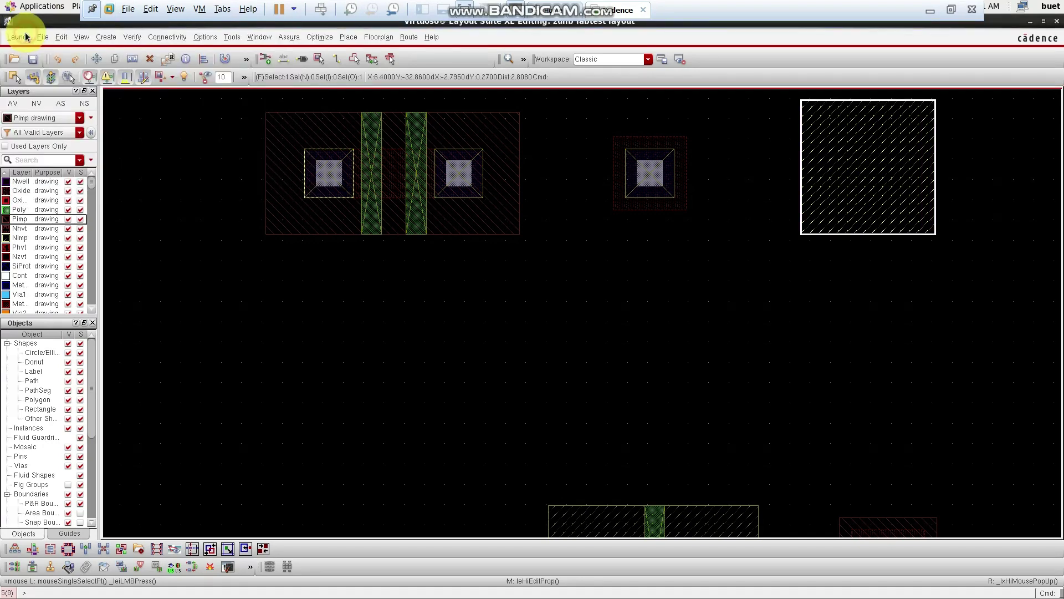
pyautogui.press('a')
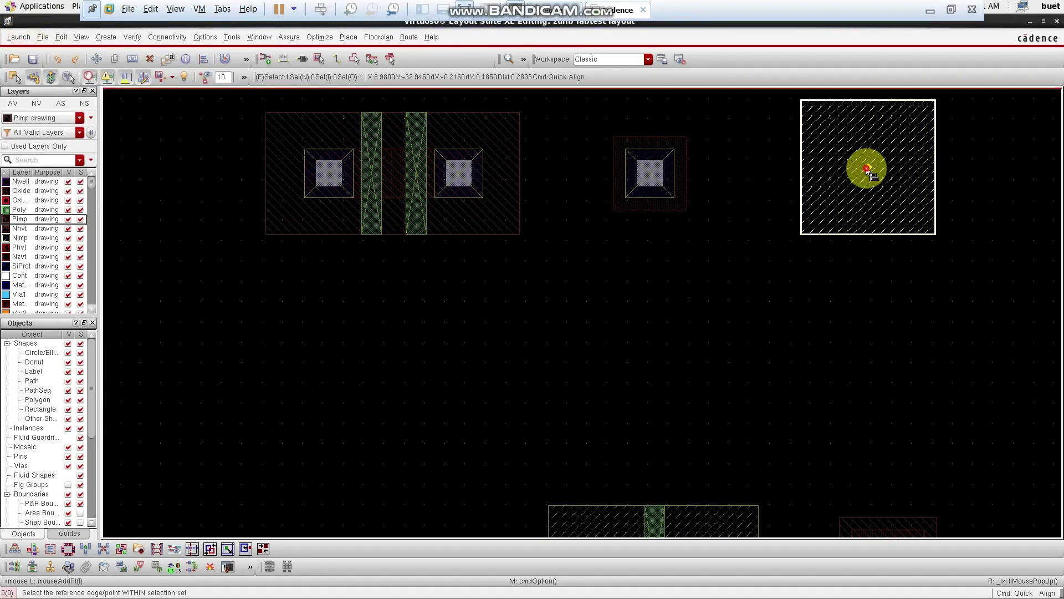
pyautogui.click(867, 168)
pyautogui.click(650, 176)
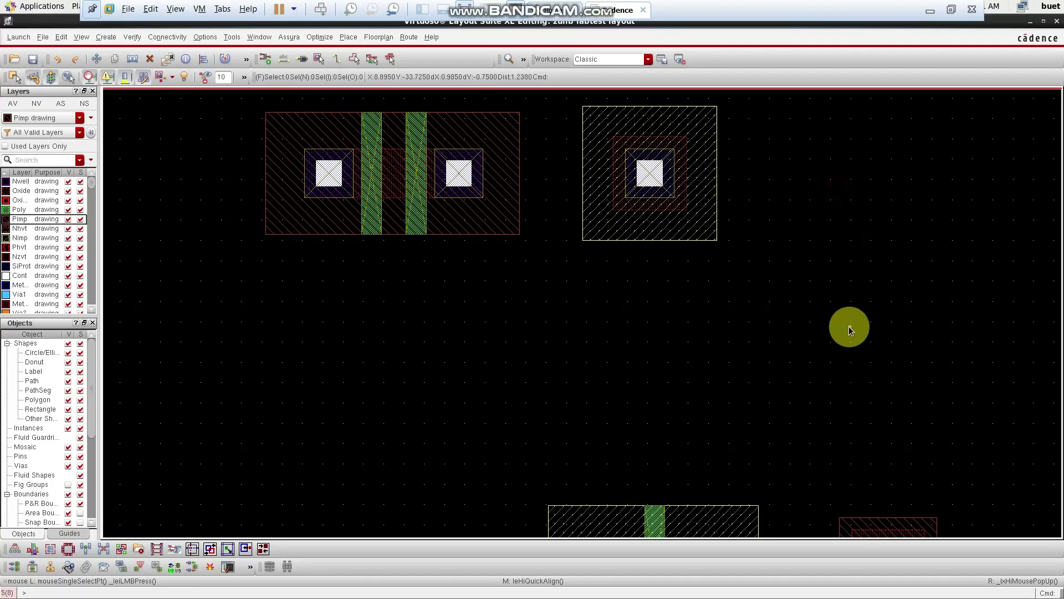
# - Copy the single-gate transistor together with its substrate contact vertically upward by about 3, above the uppermost transistor
pyautogui.scroll(-7, 851, 320)
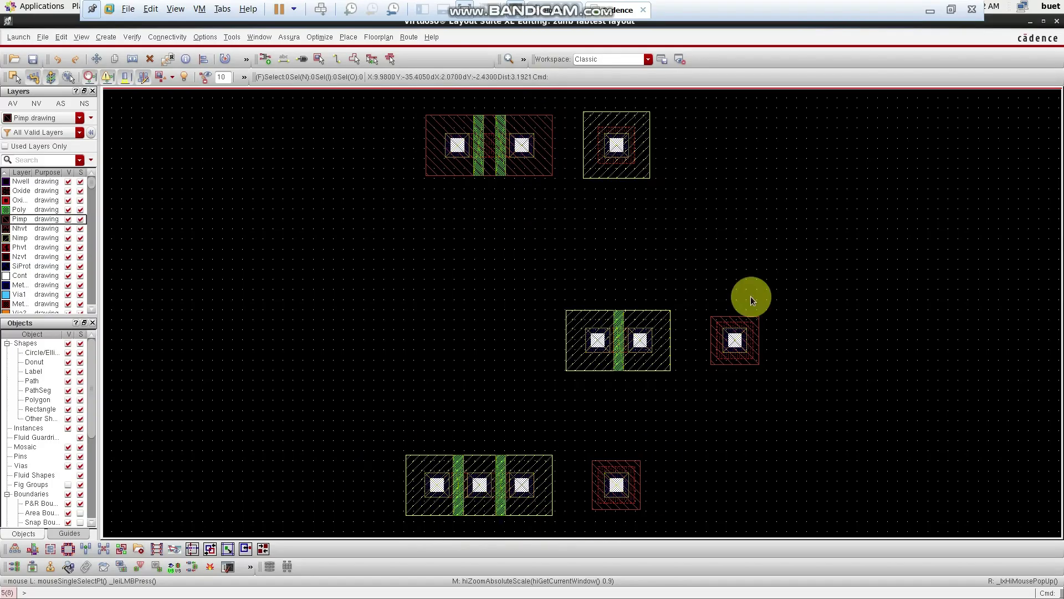
pyautogui.keyDown('ctrl'); pyautogui.scroll(-1, 596, 334); pyautogui.keyUp('ctrl')
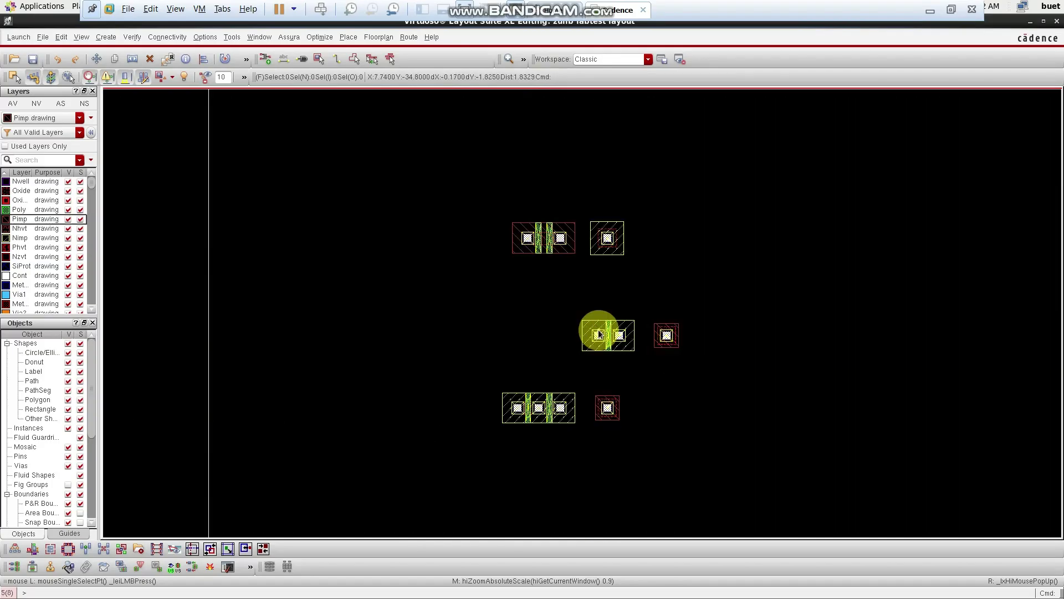
pyautogui.keyDown('ctrl'); pyautogui.scroll(1, 674, 242); pyautogui.keyUp('ctrl')
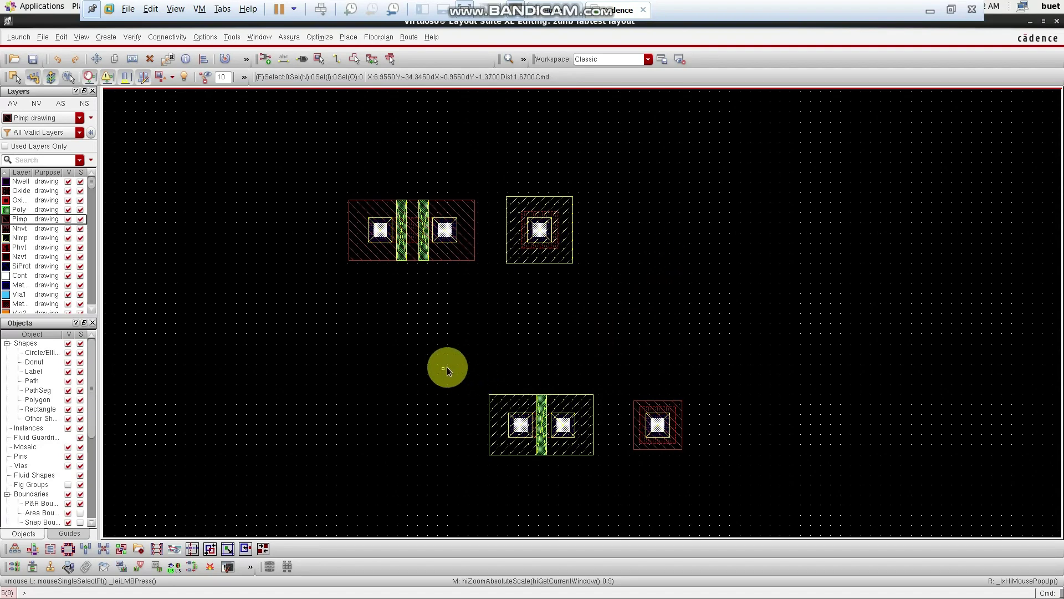
pyautogui.moveTo(462, 360); pyautogui.dragTo(683, 443)
pyautogui.moveTo(719, 475); pyautogui.dragTo(719, 475)
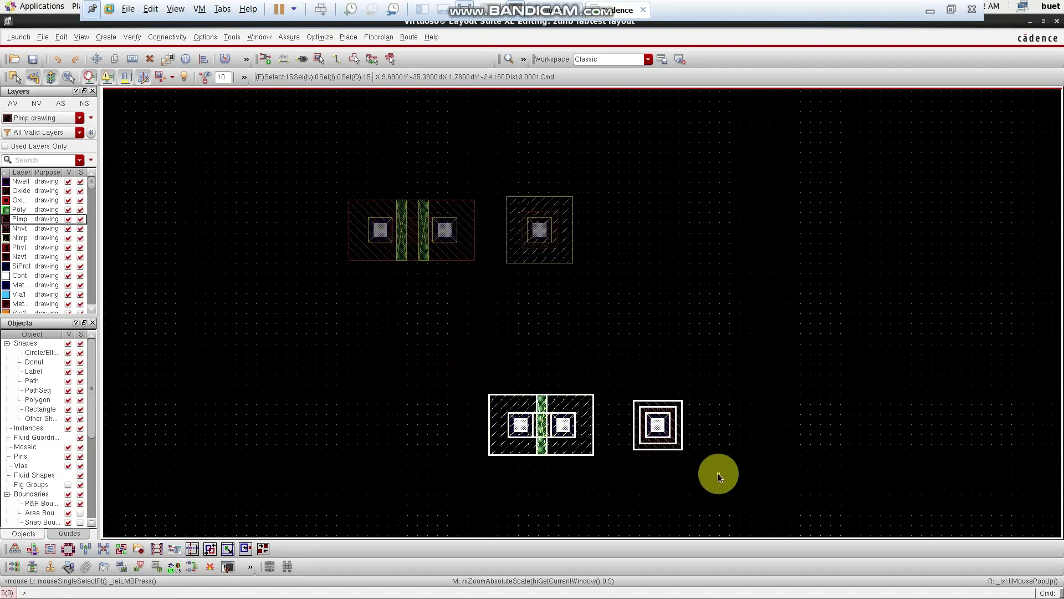
pyautogui.press('c')
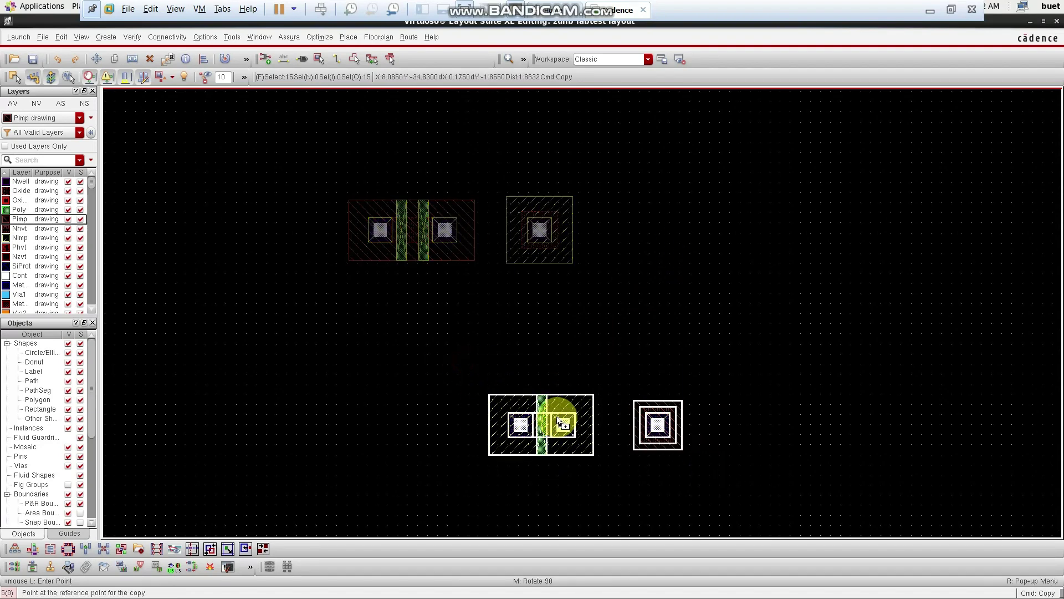
pyautogui.click(560, 424)
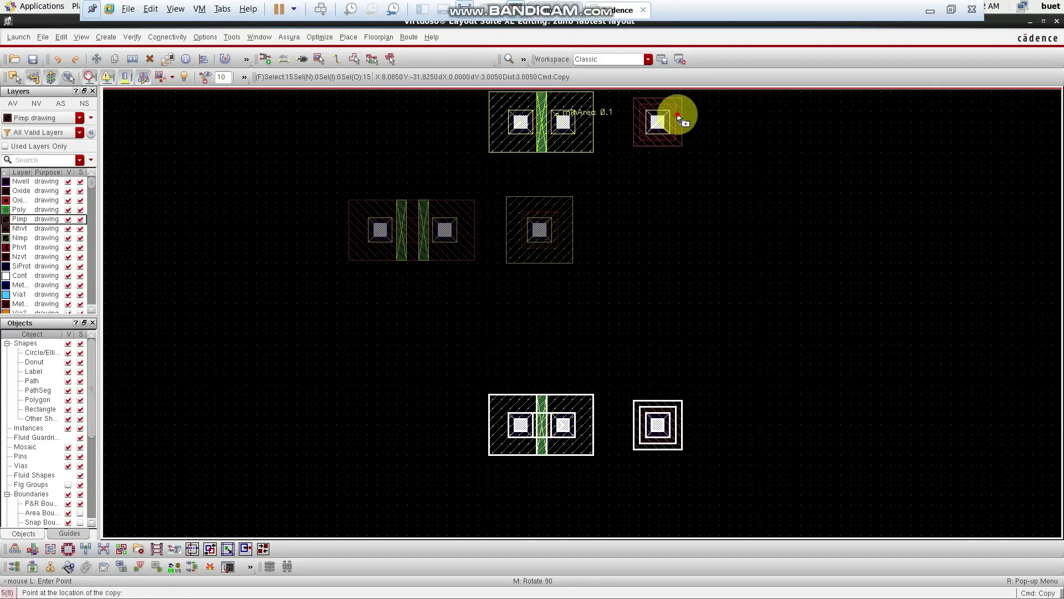
pyautogui.click(678, 115)
# - Move the copied single-gate transistor and its substrate contact horizontally to the right by about 1.3
pyautogui.press('m')
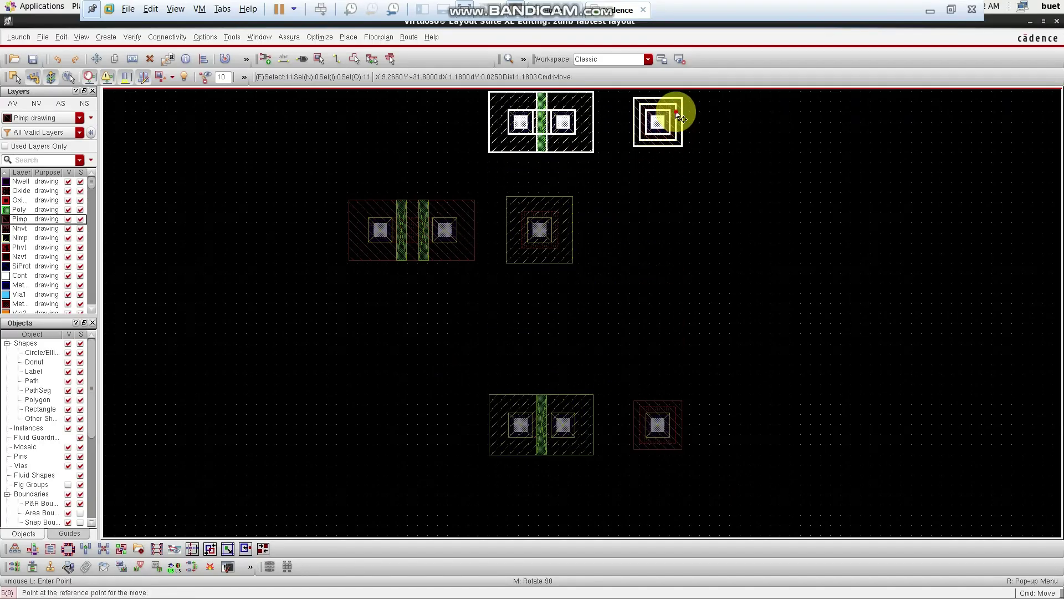
pyautogui.click(678, 114)
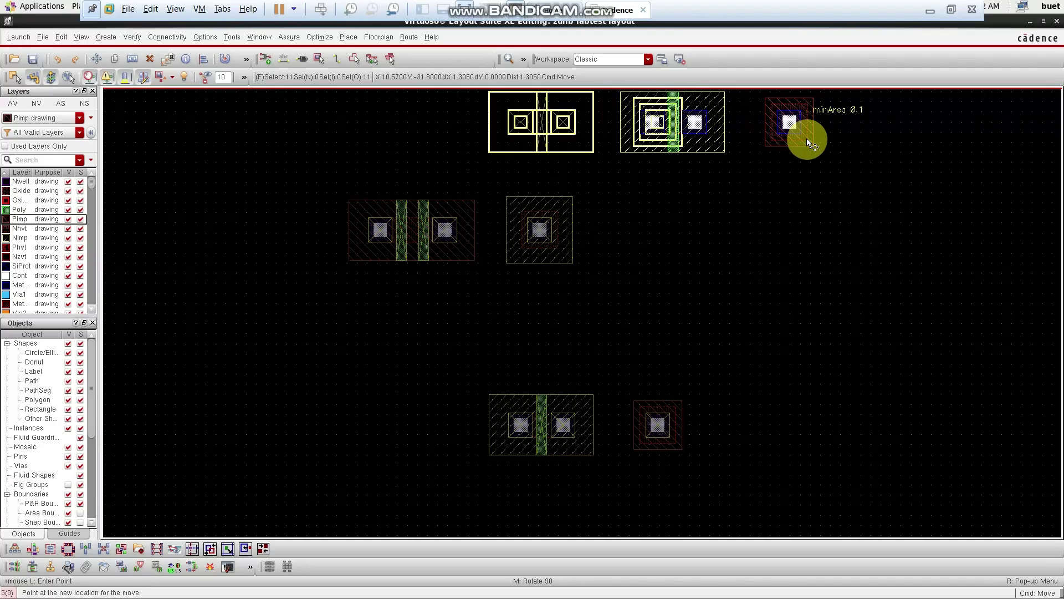
pyautogui.click(807, 140)
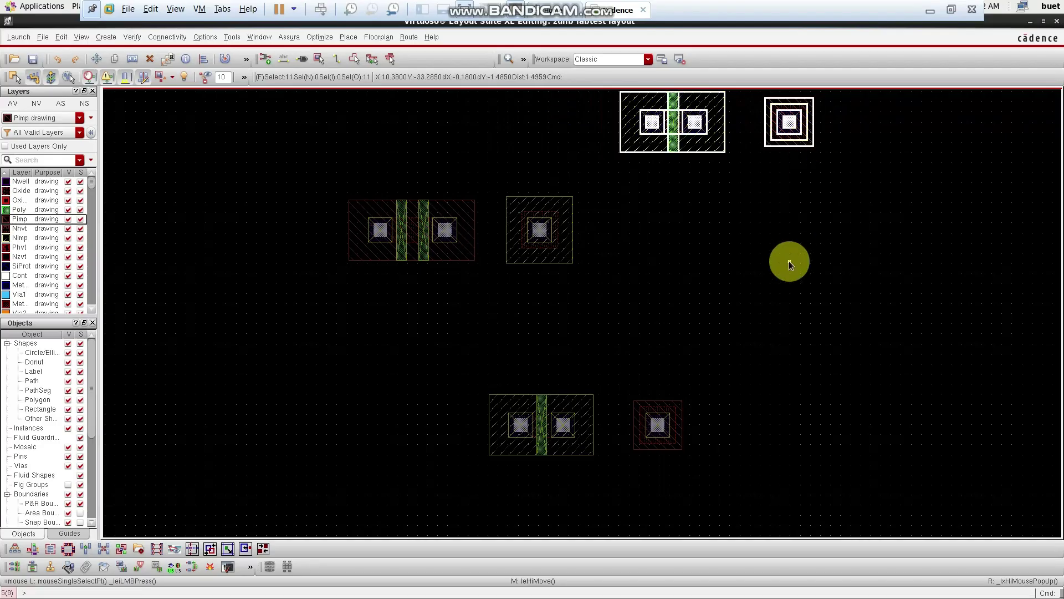
pyautogui.keyDown('ctrl'); pyautogui.scroll(-2, 783, 268); pyautogui.keyUp('ctrl')
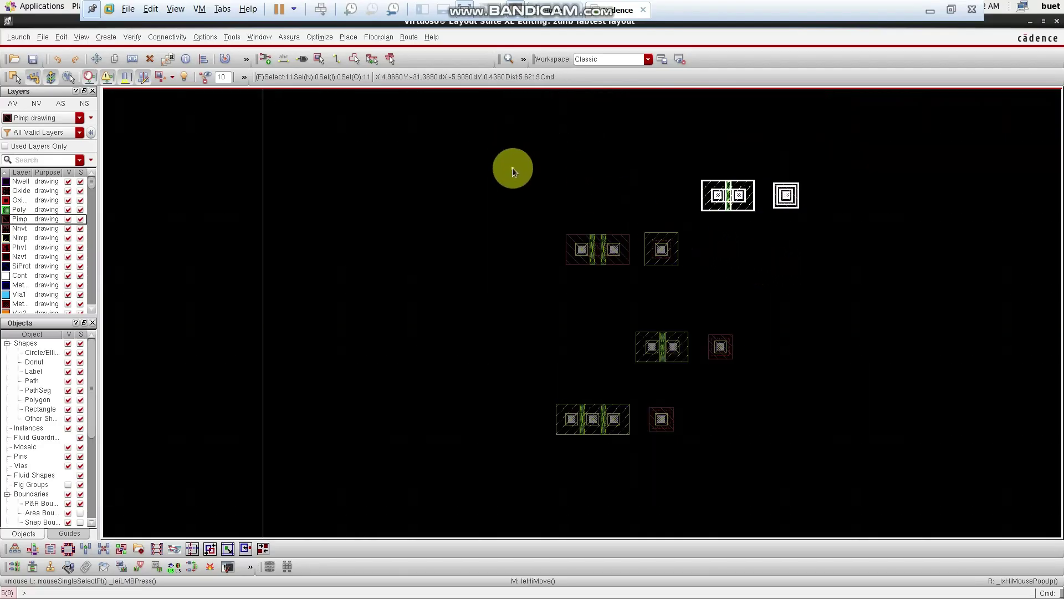
pyautogui.hotkey('ctrl', 'alt', 'Return')
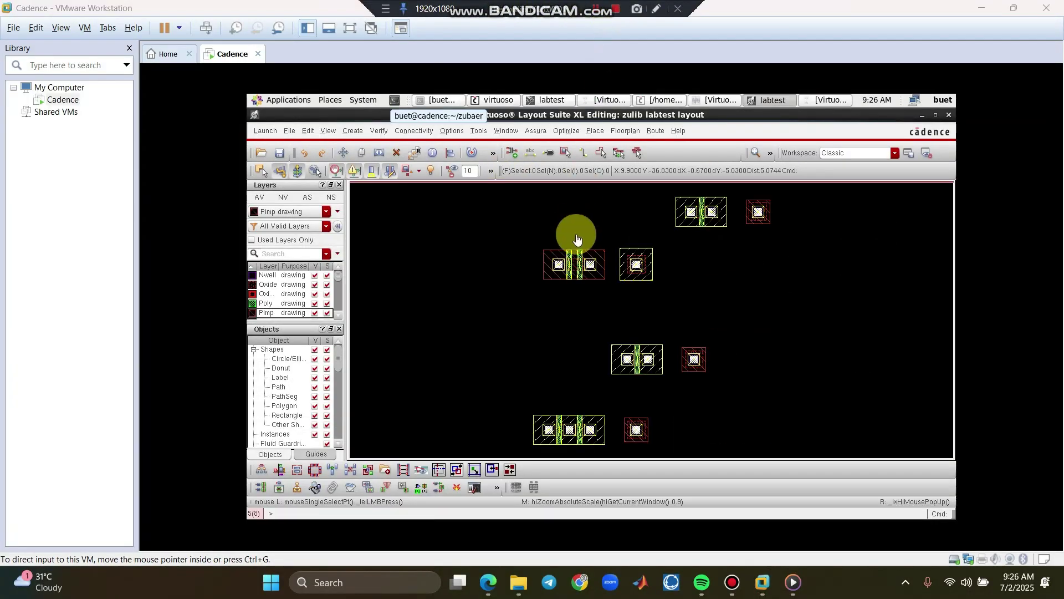
pyautogui.hotkey('ctrl', 'alt', 'Return')
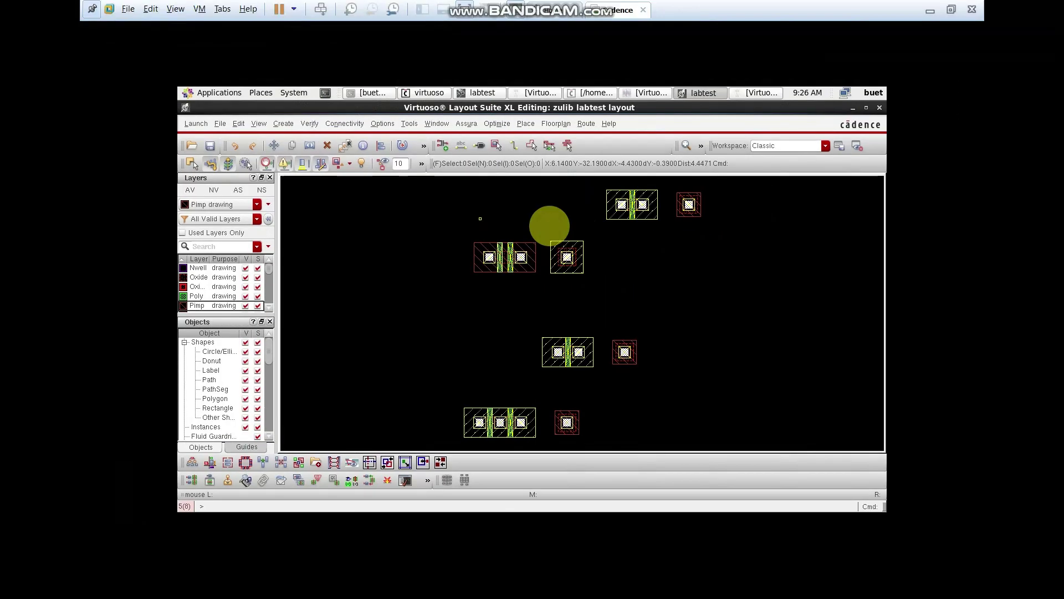
# - Change the Nimp rectangle around the uppermost single-gate transistor to the Pimp drawing layer
pyautogui.hotkey('ctrl', 'alt', 'Return')
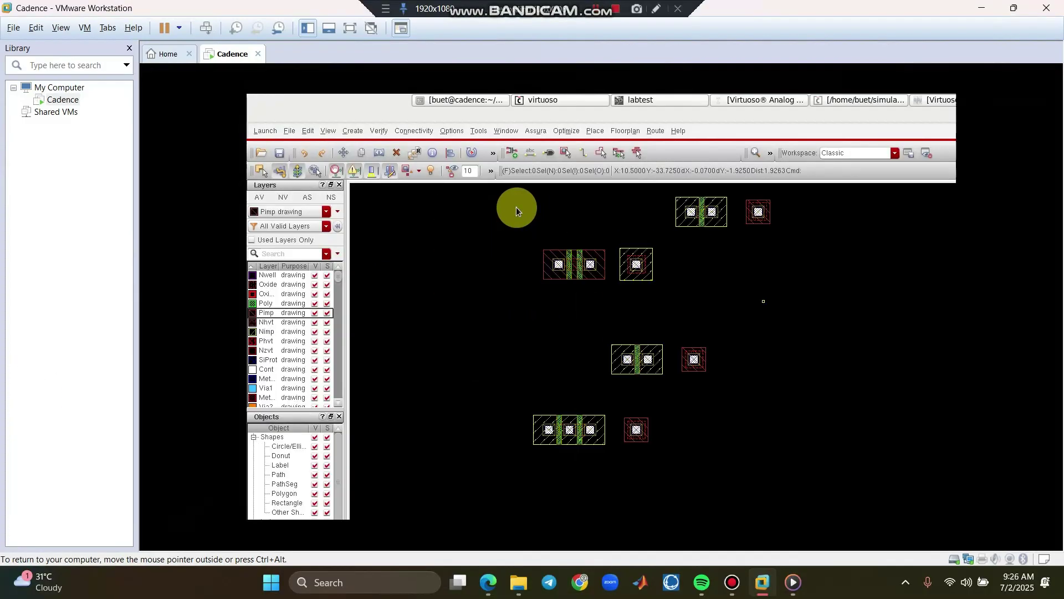
pyautogui.hotkey('ctrl', 'alt', 'Return')
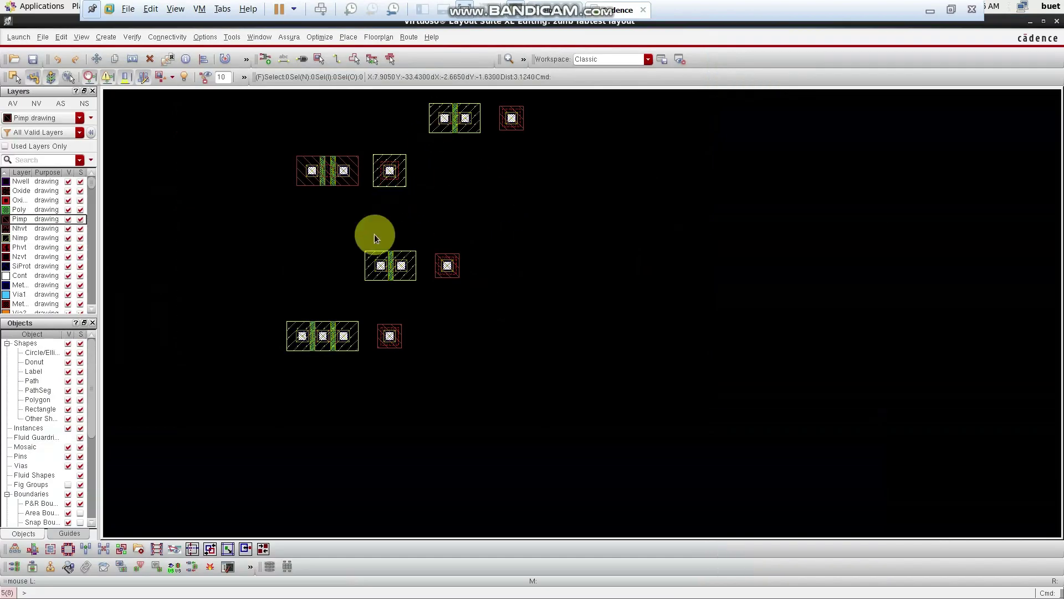
pyautogui.press('f')
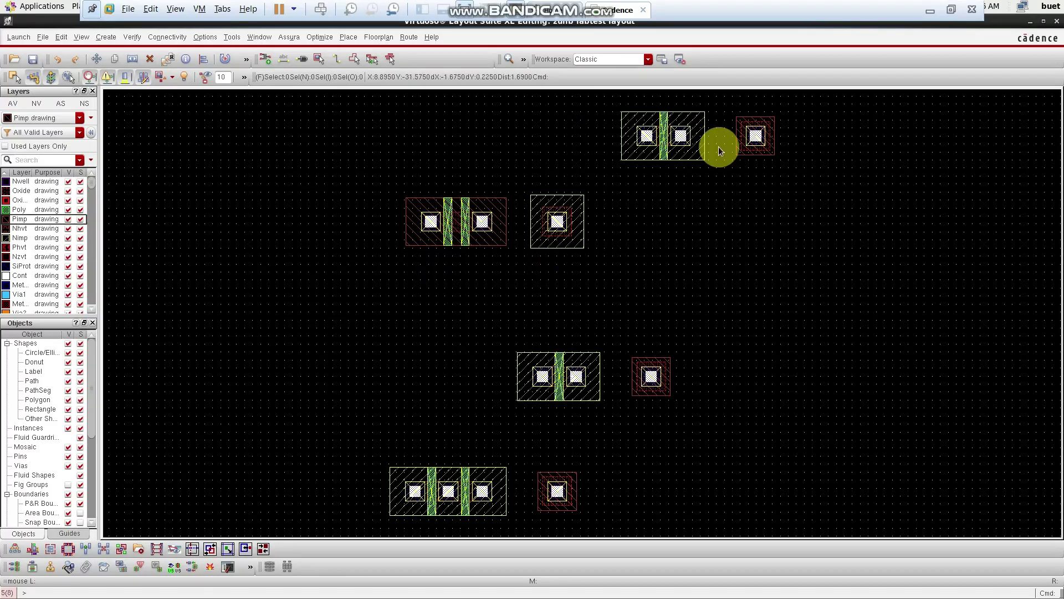
pyautogui.click(700, 155)
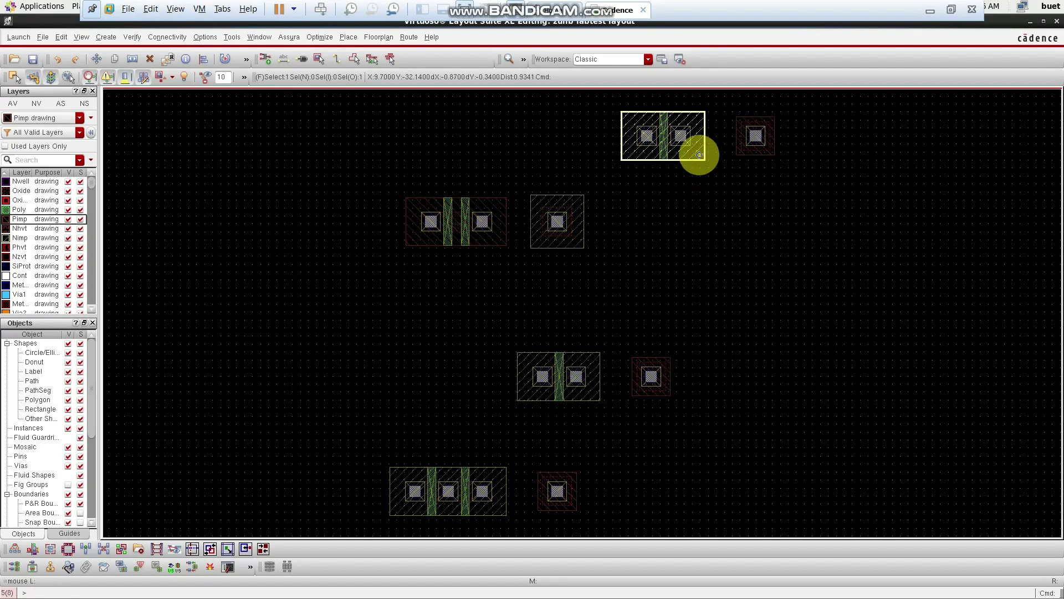
pyautogui.press('q')
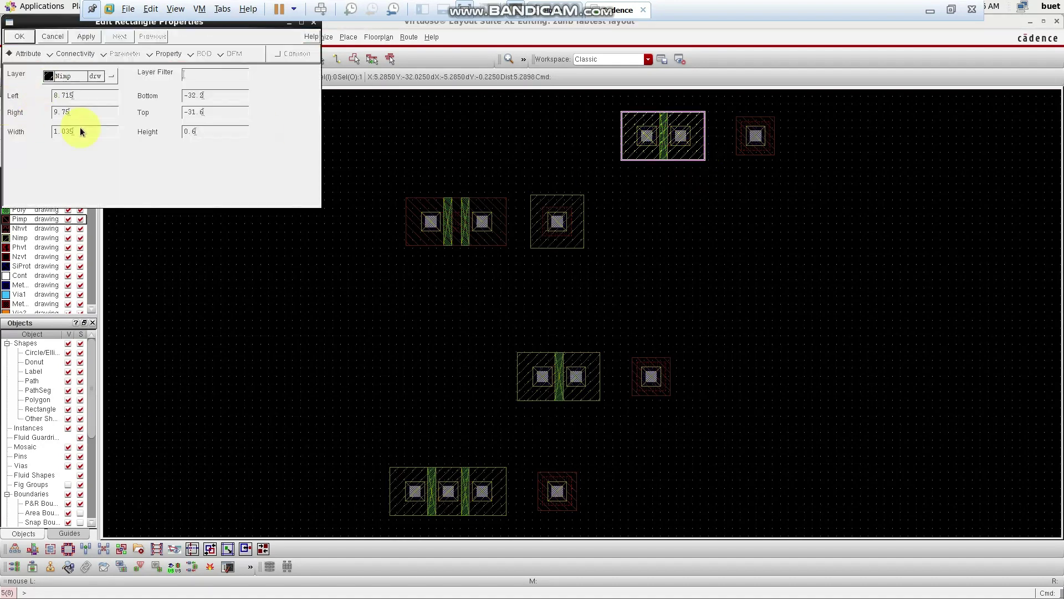
pyautogui.click(81, 78)
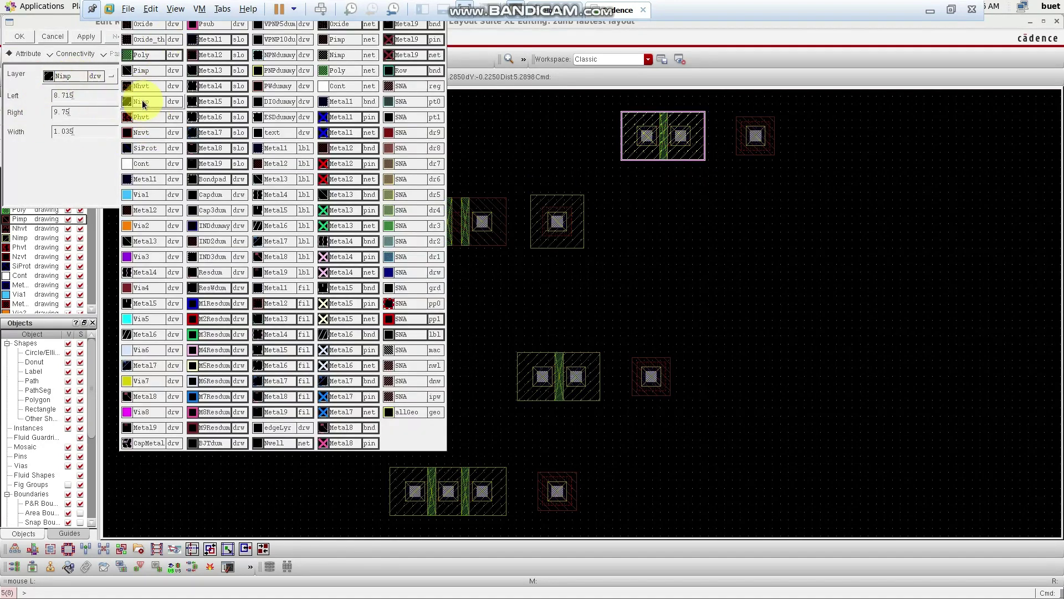
pyautogui.click(144, 73)
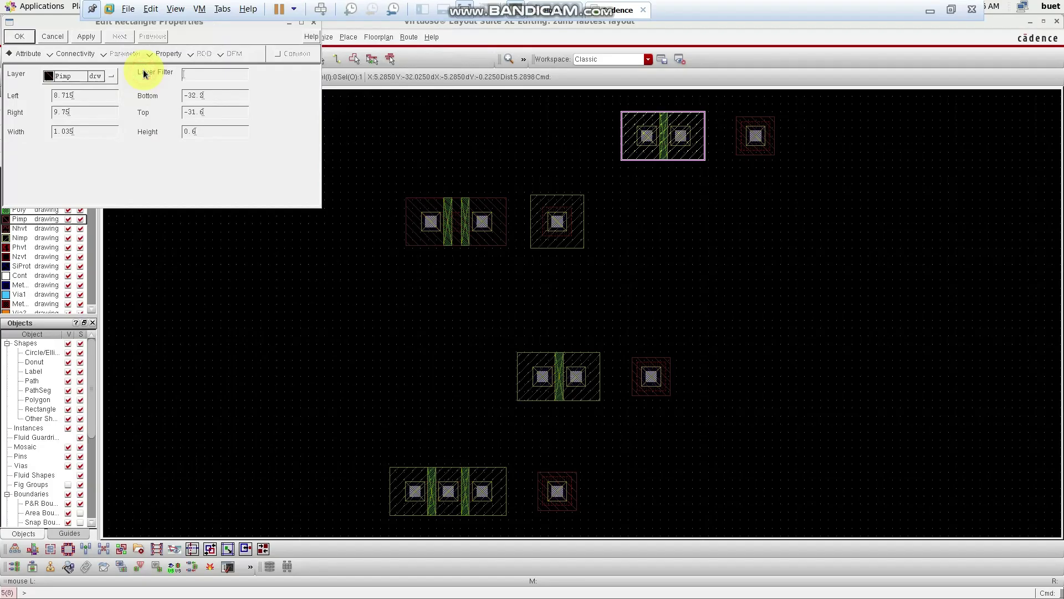
pyautogui.click(11, 40)
# - Delete the whole substrate contact beside the uppermost single-gate transistor
pyautogui.click(773, 157)
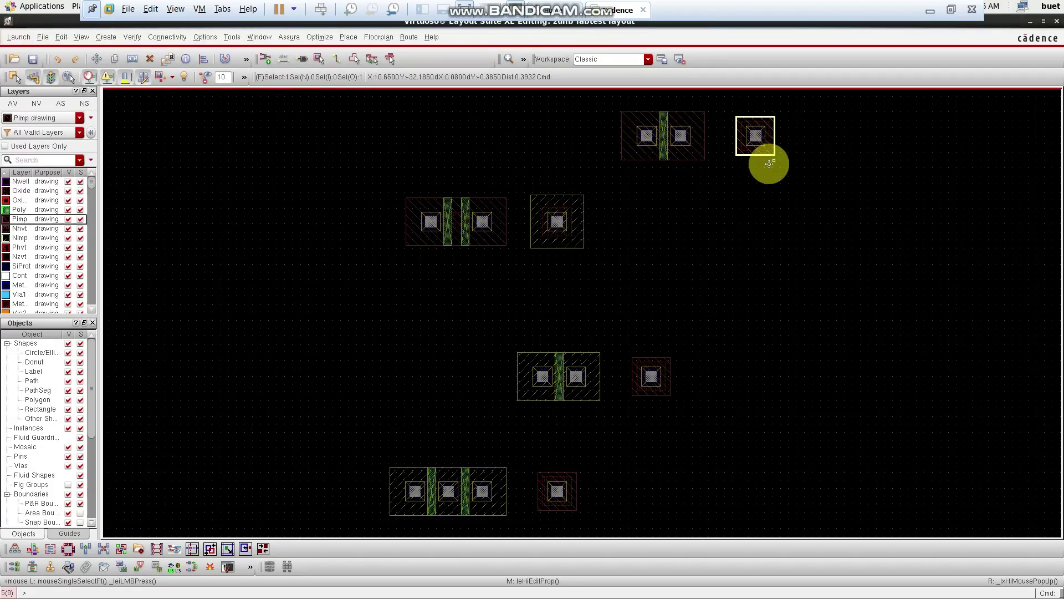
pyautogui.moveTo(726, 105); pyautogui.dragTo(783, 173)
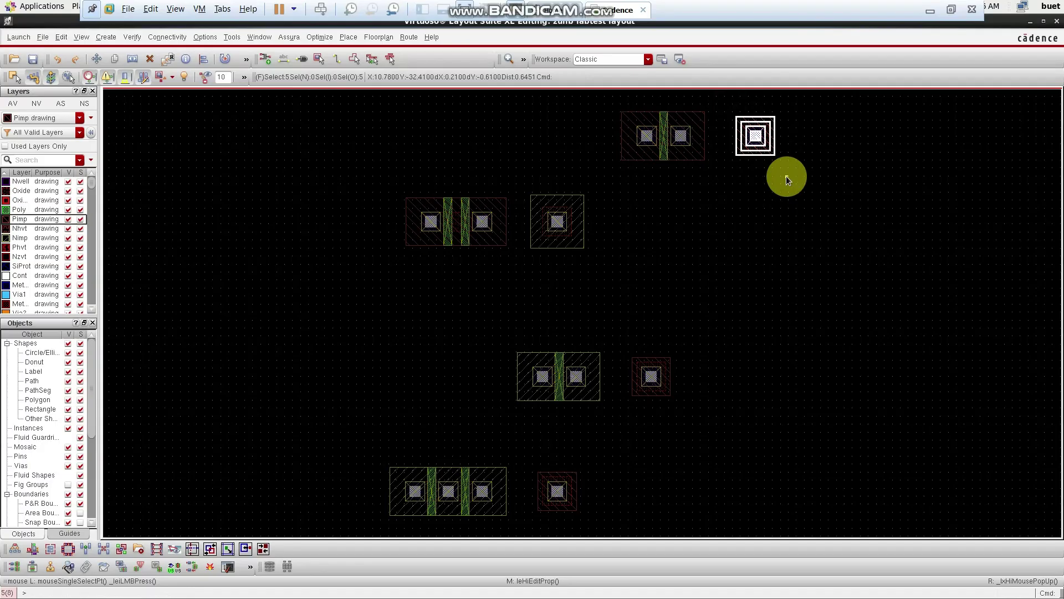
pyautogui.press('Delete')
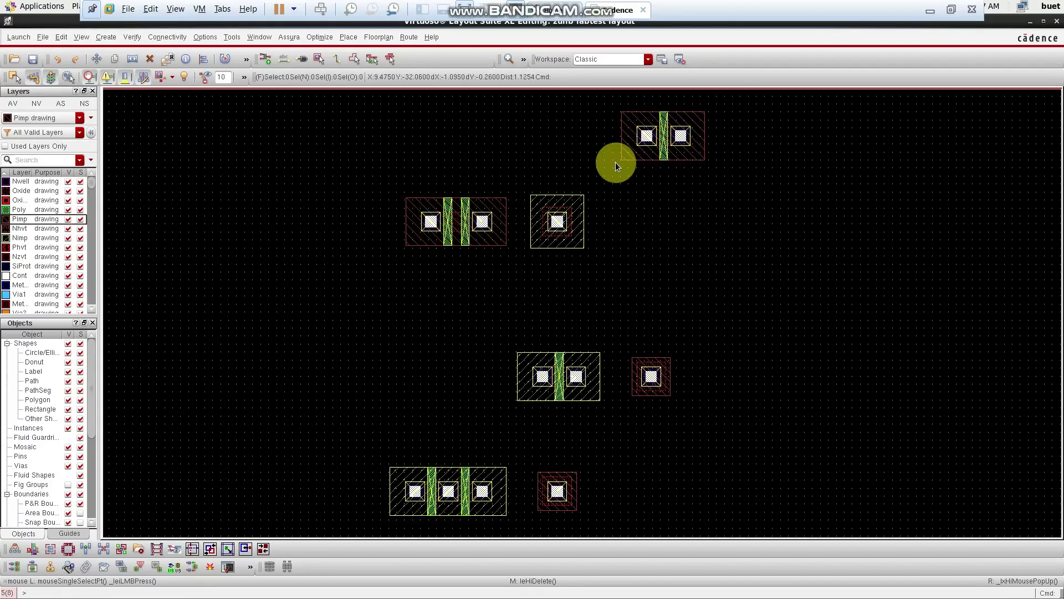
# - Copy the Nimp-surrounded substrate contact beside the two-gate PMOS transistor horizontally to the right by about 2.7
pyautogui.moveTo(520, 179); pyautogui.dragTo(613, 284)
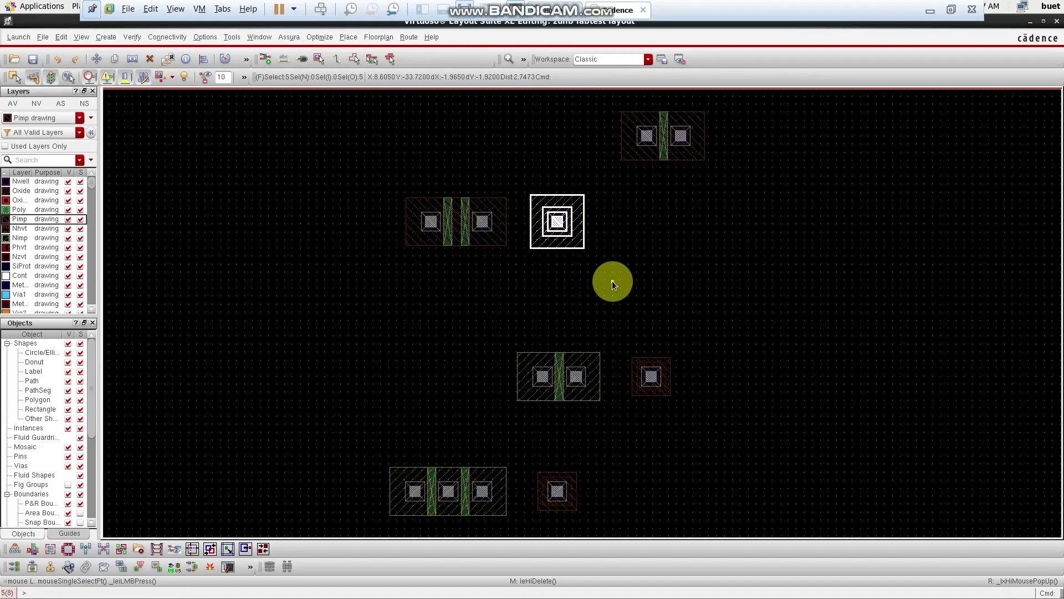
pyautogui.press('c')
pyautogui.click(563, 218)
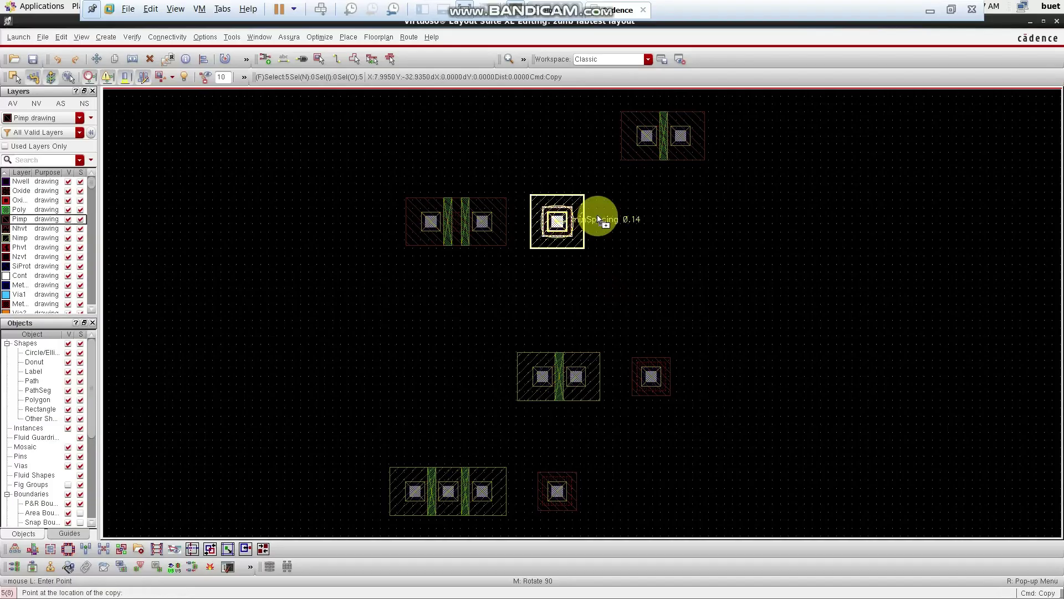
pyautogui.click(783, 129)
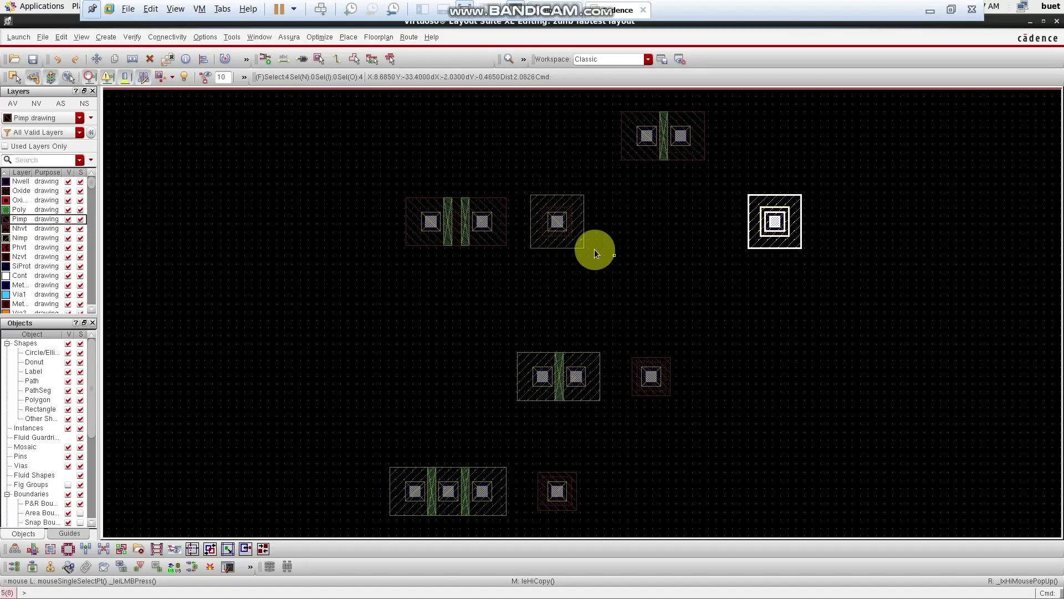
# - Move the original substrate contact beside the two-gate PMOS transistor up by about 0.92 and left by about 0.27
pyautogui.moveTo(512, 178); pyautogui.dragTo(605, 269)
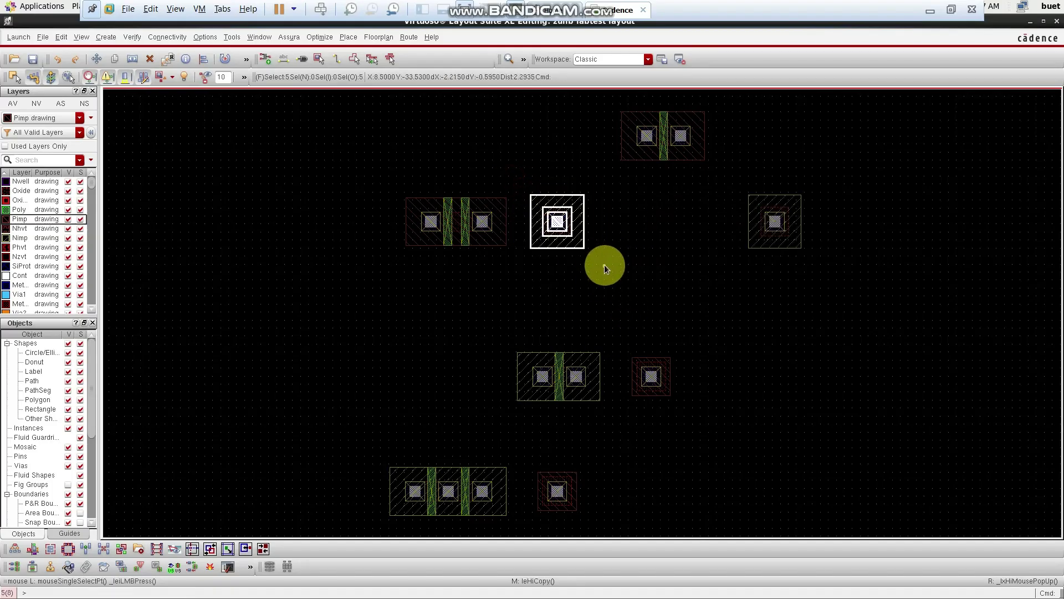
pyautogui.press('m')
pyautogui.click(561, 211)
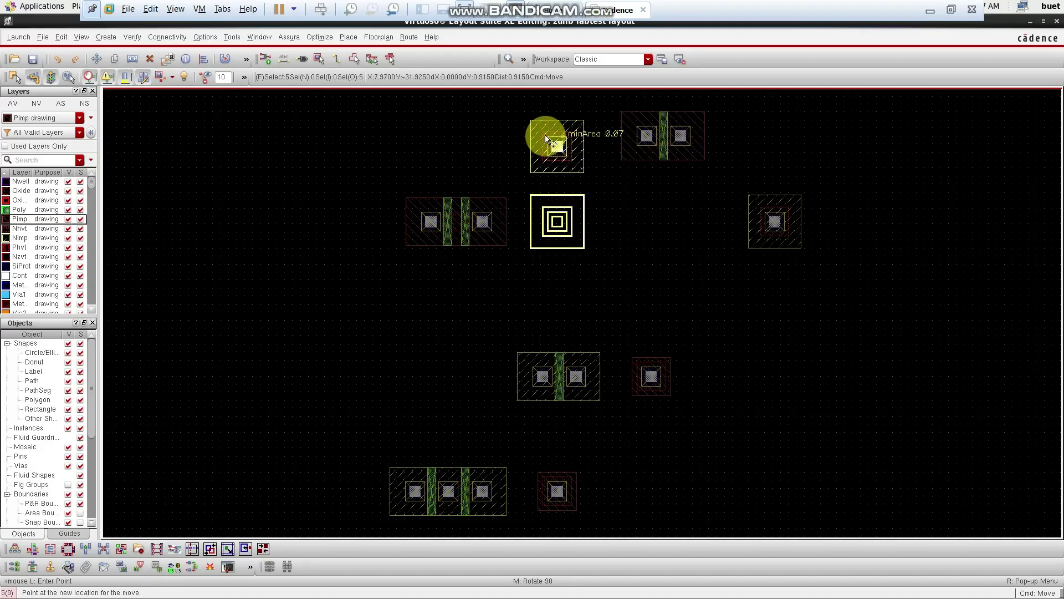
pyautogui.click(546, 137)
pyautogui.moveTo(510, 105); pyautogui.dragTo(592, 180)
pyautogui.click(545, 142)
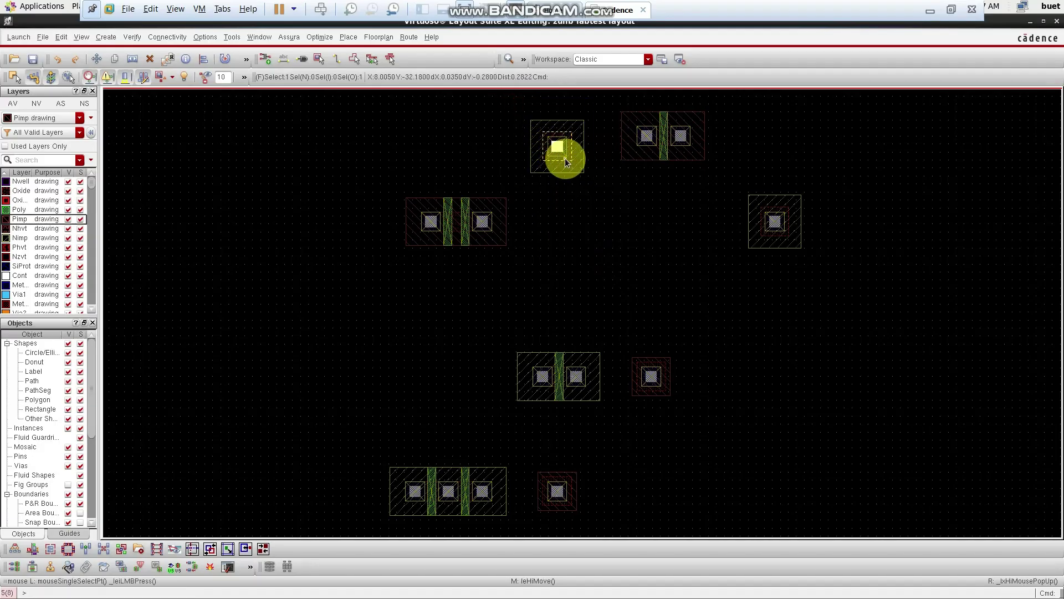
pyautogui.moveTo(517, 102); pyautogui.dragTo(592, 183)
pyautogui.press('m')
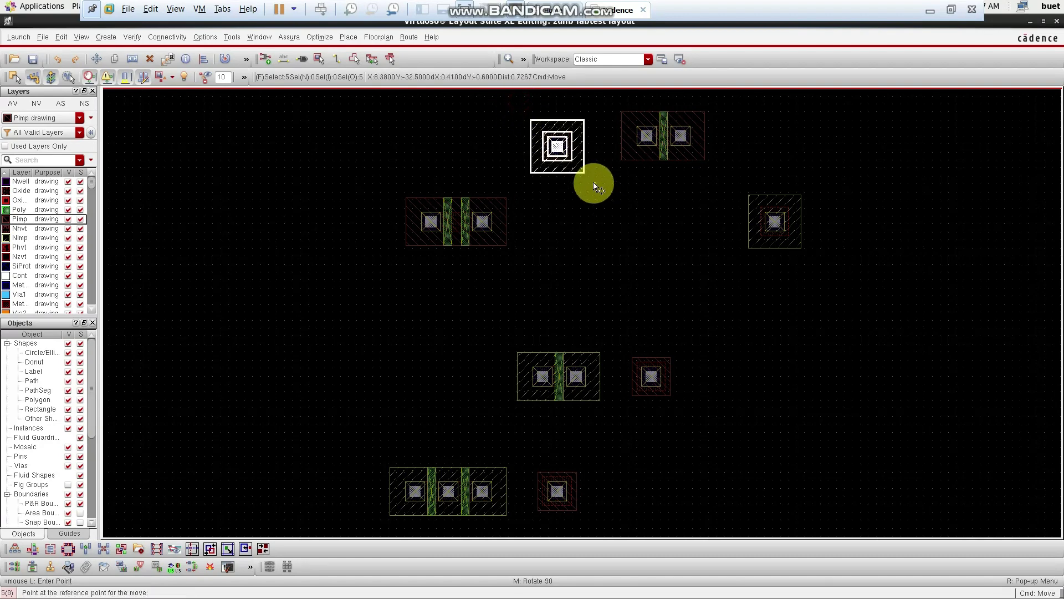
pyautogui.click(557, 135)
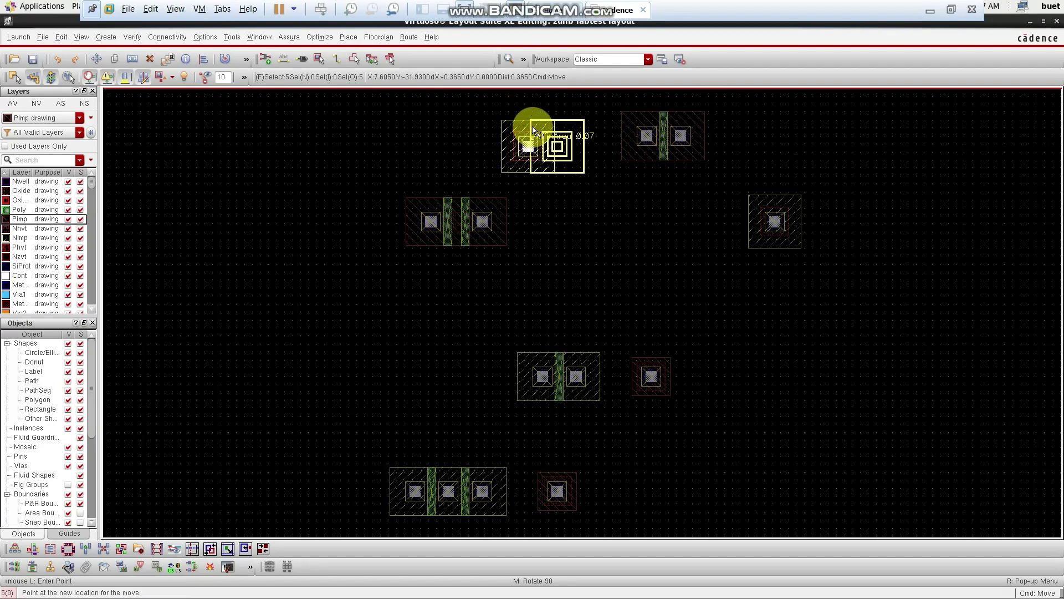
pyautogui.click(541, 129)
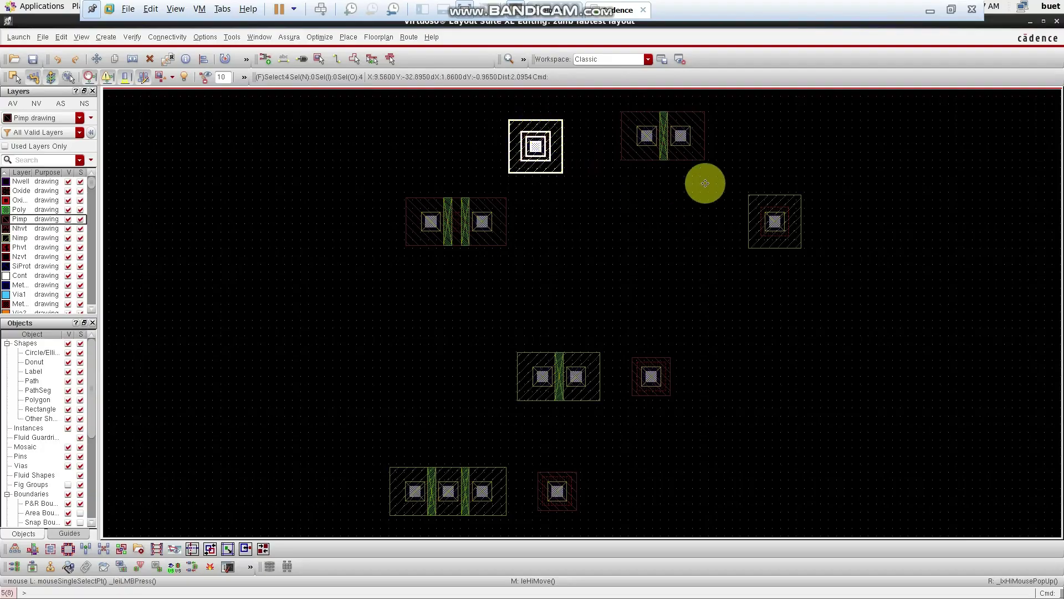
# - Move the single-gate PMOS transistor vertically down by about 1.07, level with the two-gate PMOS transistor
pyautogui.moveTo(612, 103); pyautogui.dragTo(733, 175)
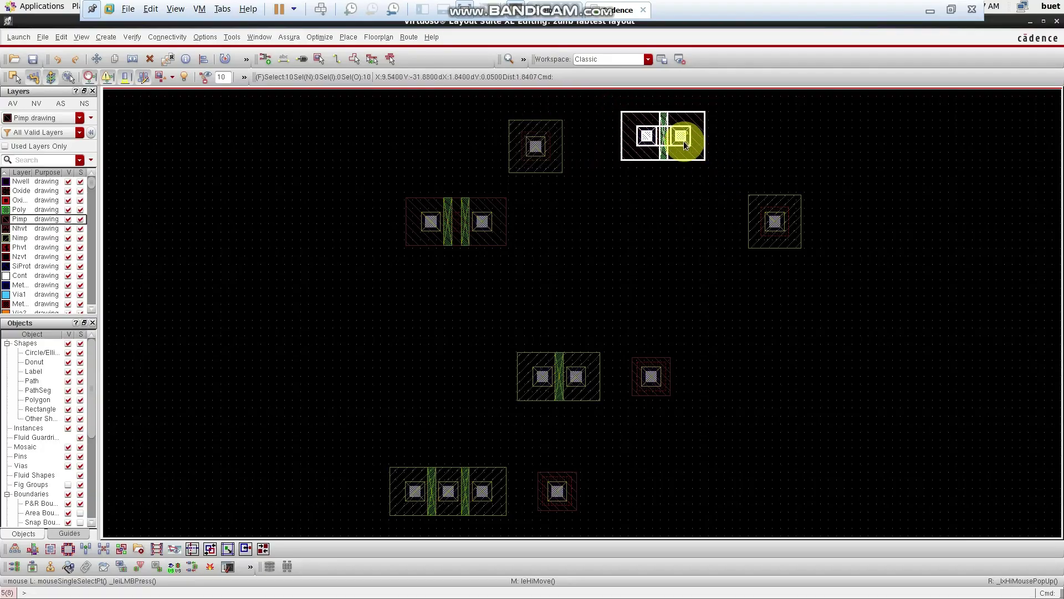
pyautogui.press('m')
pyautogui.click(657, 132)
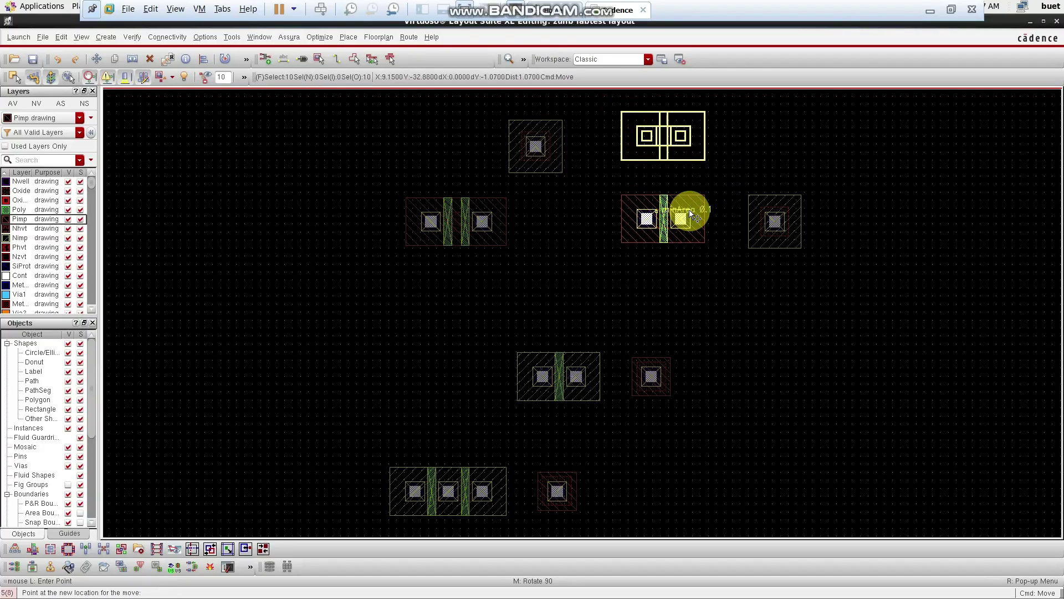
pyautogui.click(692, 216)
pyautogui.click(699, 271)
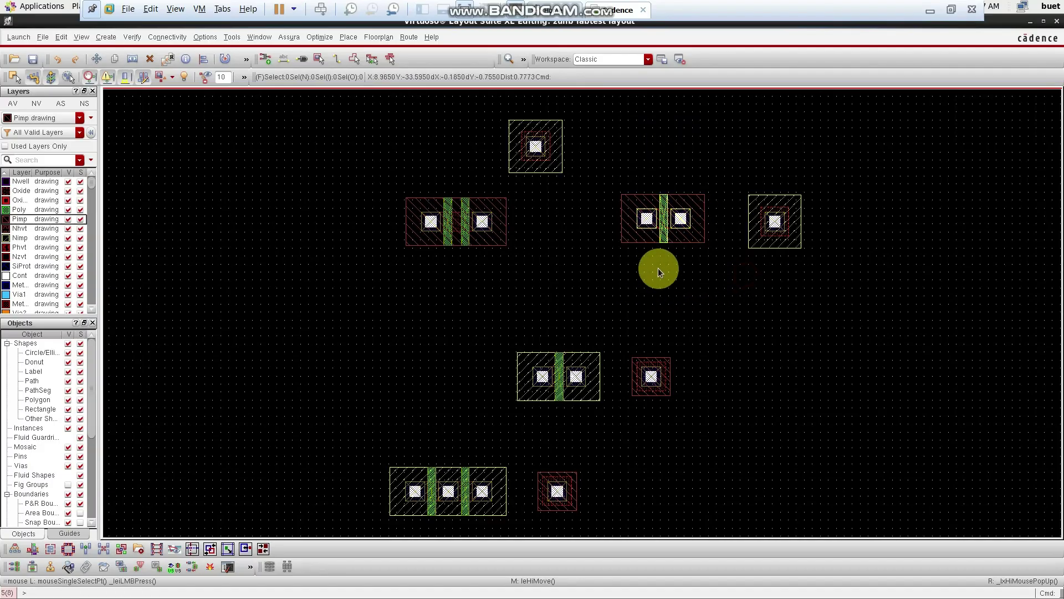
# - Move the single-gate NMOS transistor and its substrate contact right by about 1.31, directly below the single-gate PMOS transistor
pyautogui.moveTo(510, 330); pyautogui.dragTo(696, 438)
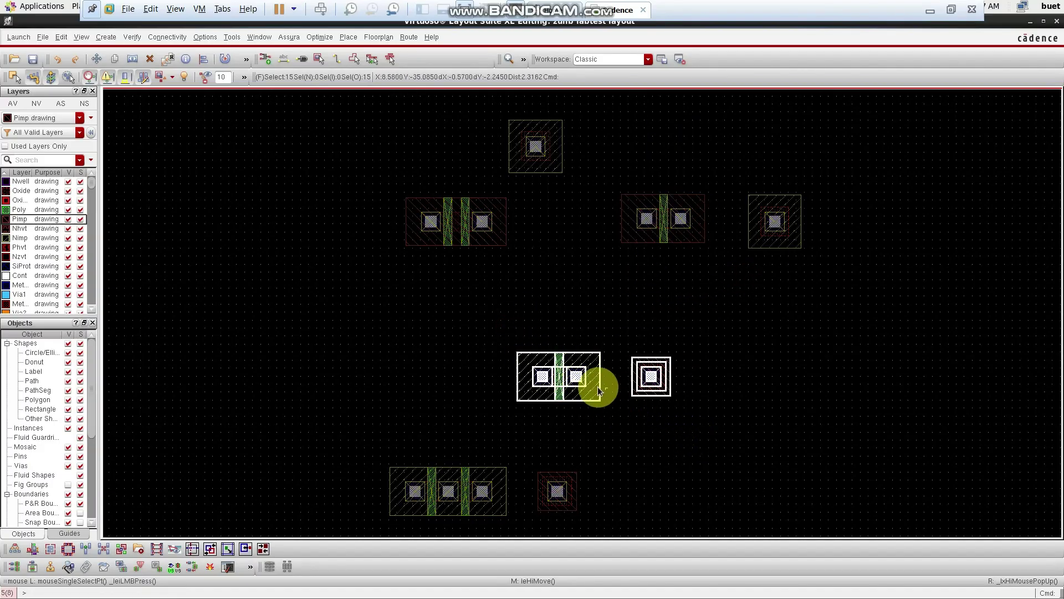
pyautogui.press('m')
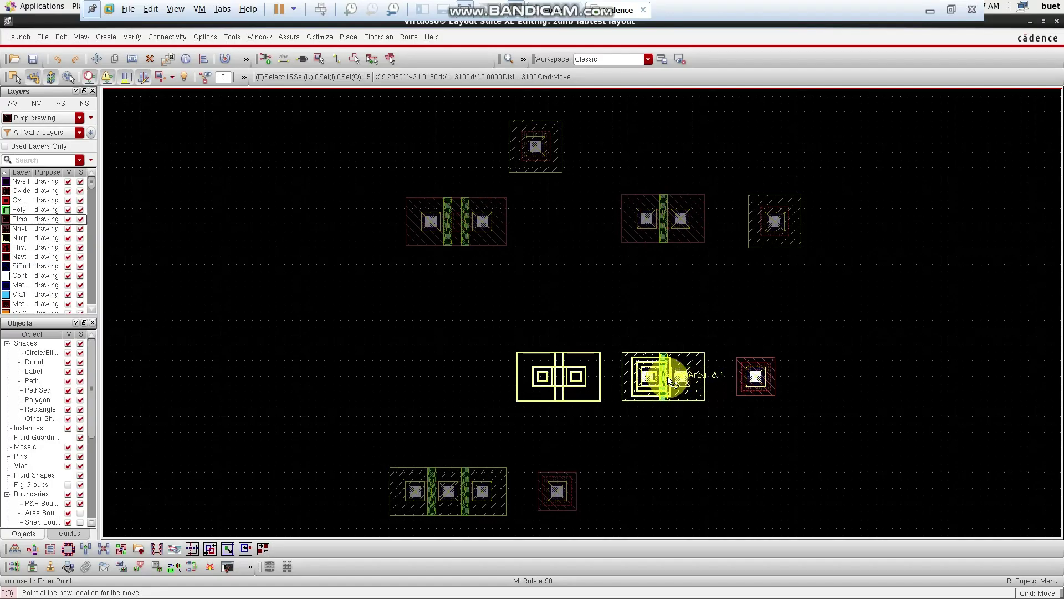
pyautogui.click(670, 380)
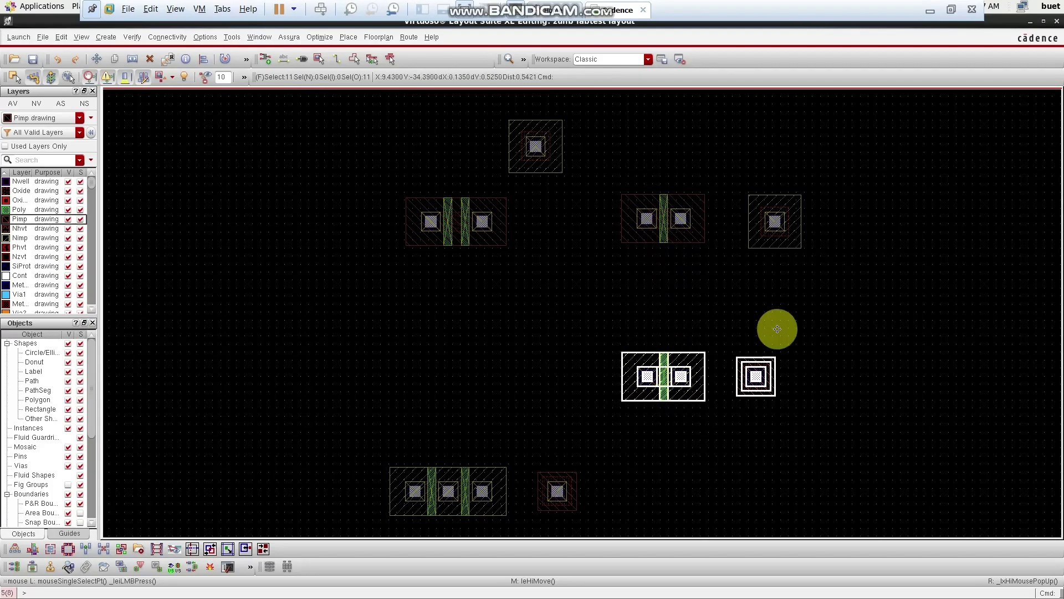
pyautogui.click(850, 310)
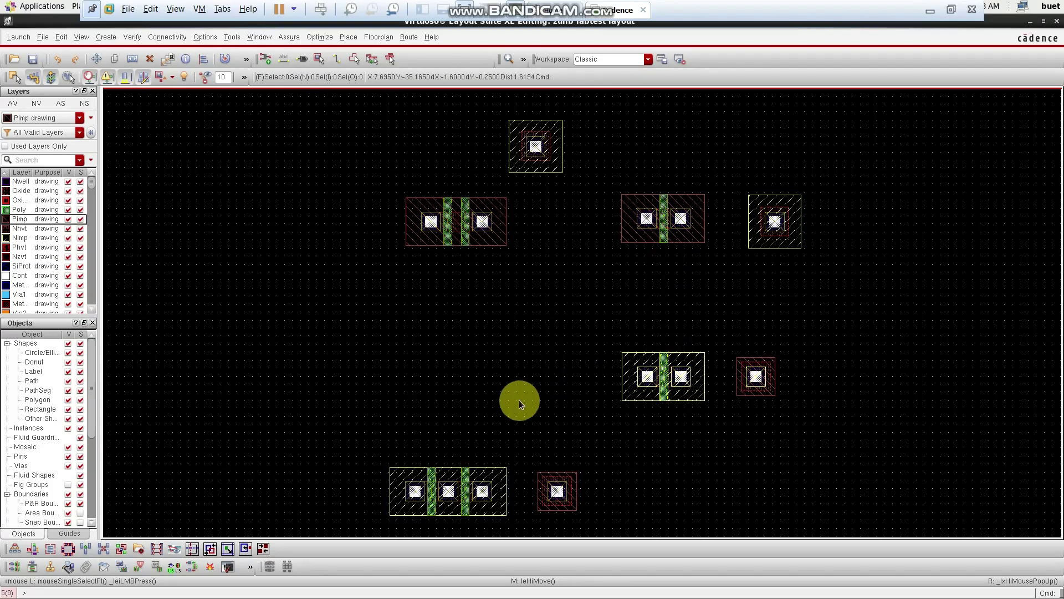
# - Move the two-gate NMOS transistor and its substrate contact vertically upward by about 0.54
pyautogui.moveTo(368, 439); pyautogui.dragTo(616, 527)
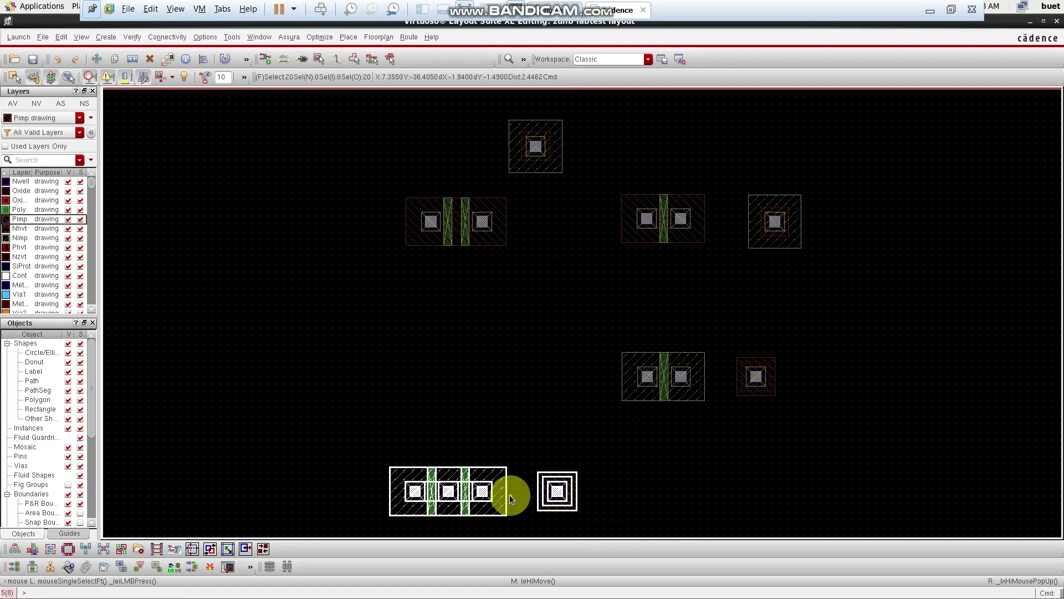
pyautogui.press('m')
pyautogui.click(478, 481)
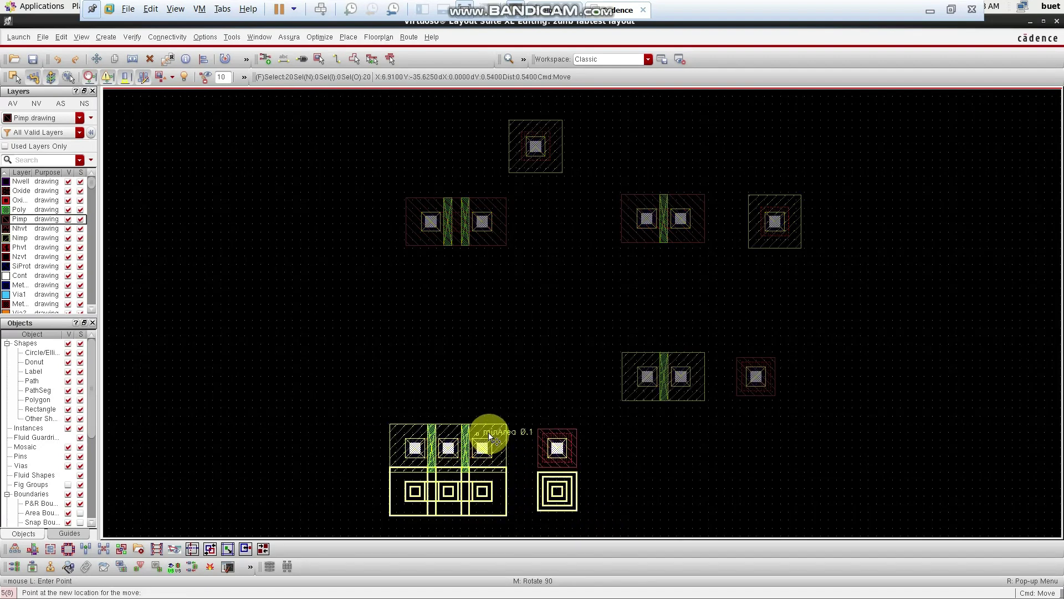
pyautogui.press('Escape')
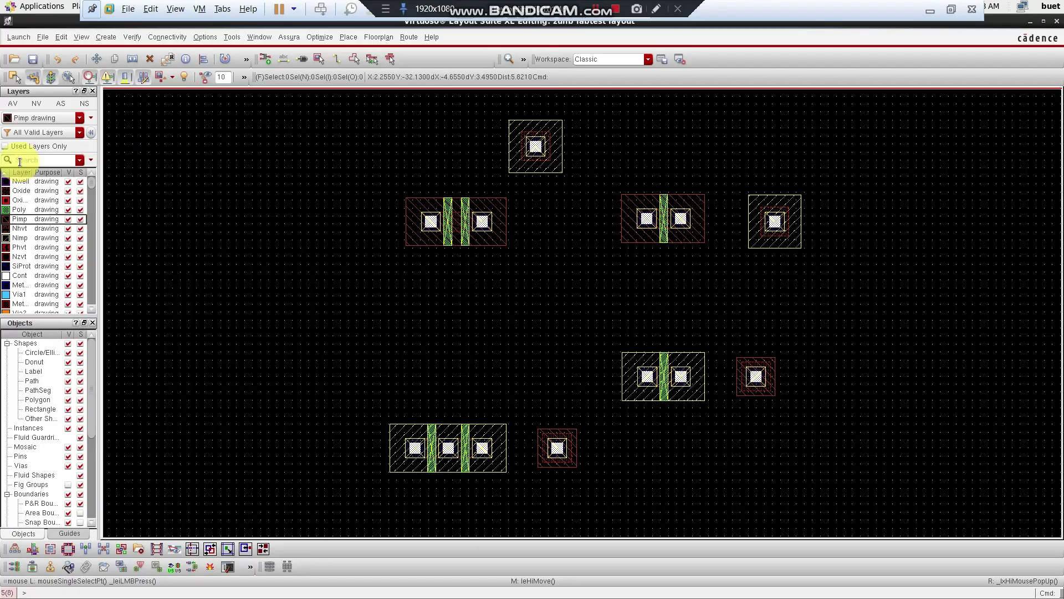
# - Draw an Nwell rectangle about 6.4 by 2.4 enclosing both PMOS transistors and their two substrate contacts
pyautogui.click(25, 181)
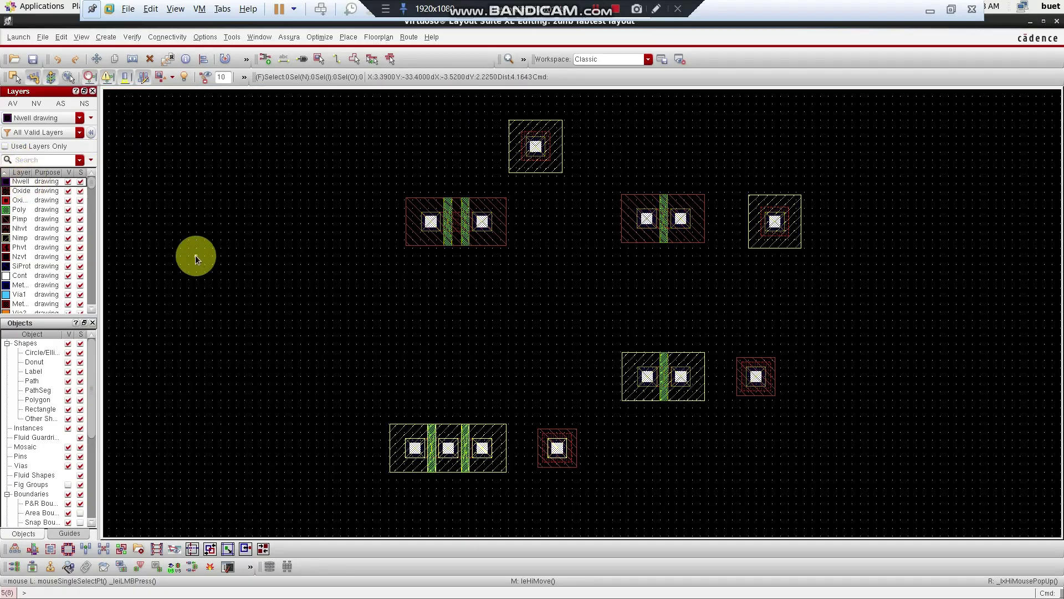
pyautogui.press('r')
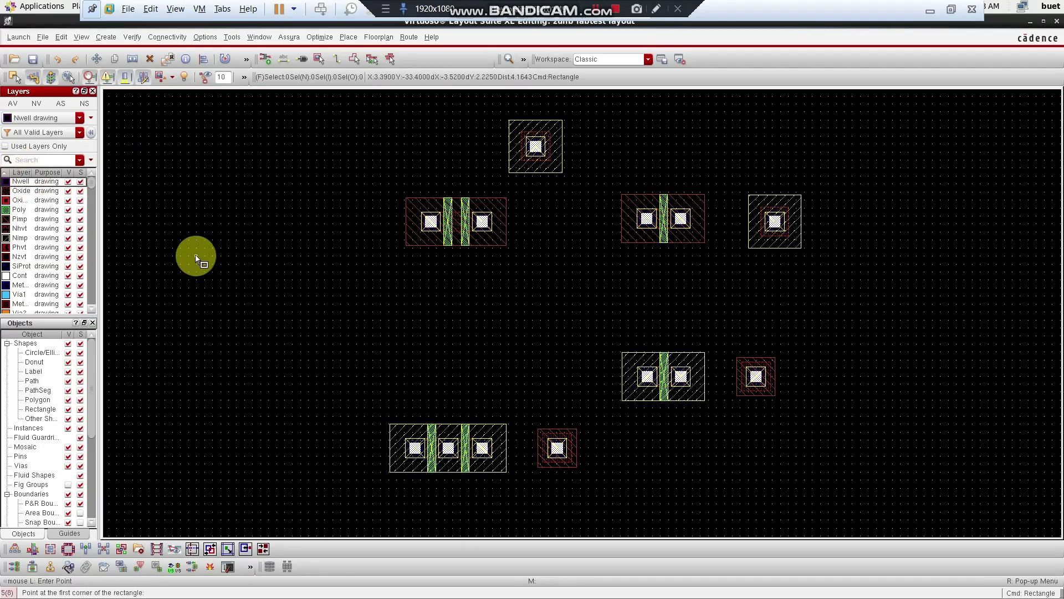
pyautogui.click(319, 98)
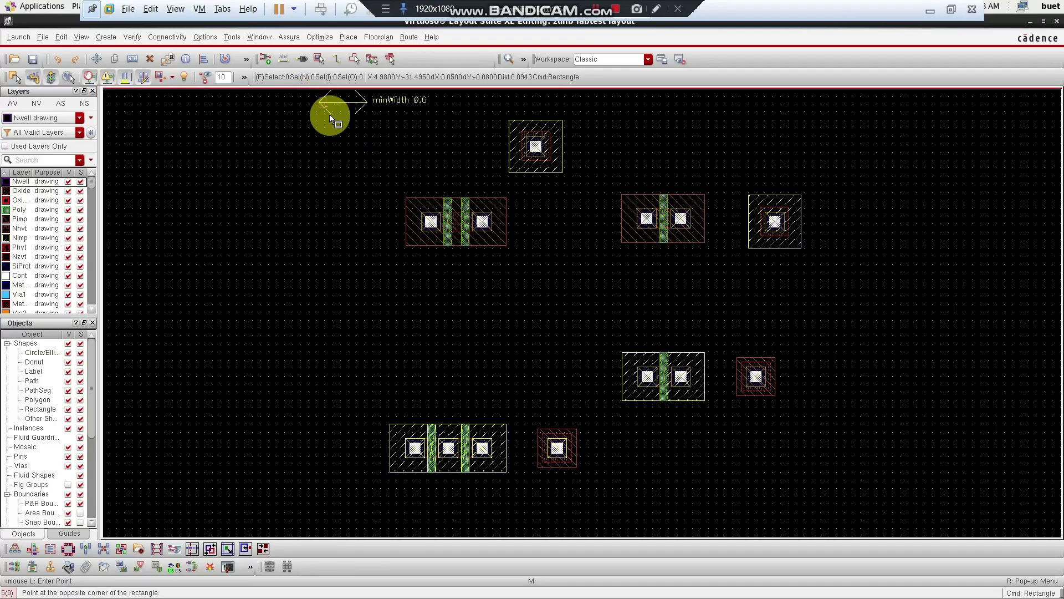
pyautogui.click(832, 288)
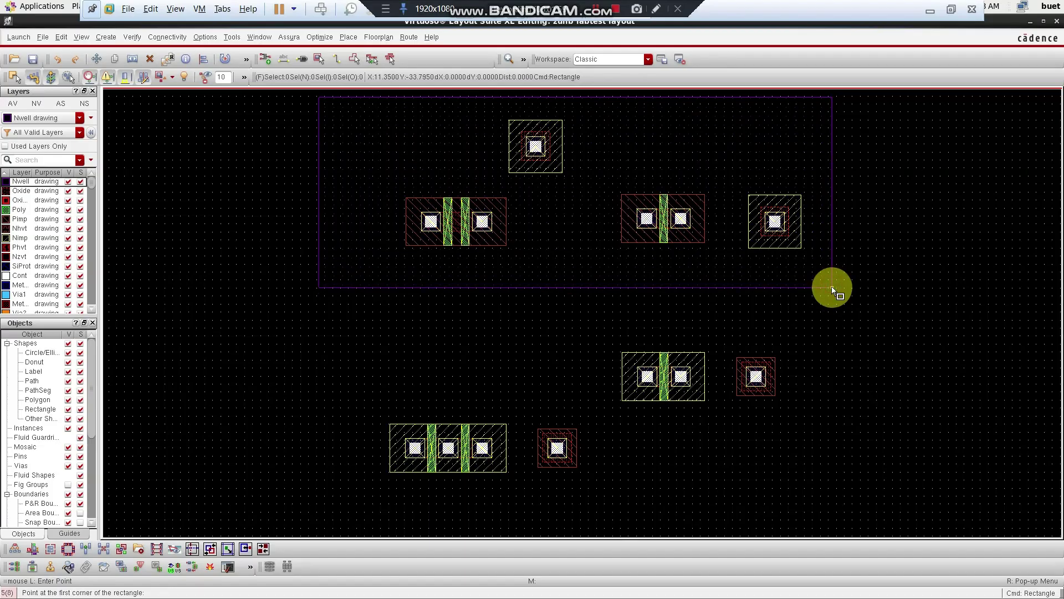
pyautogui.press('Escape')
# - Set Metal1 drawing as the active layer
pyautogui.scroll(1, 898, 302)
pyautogui.scroll(-1, 898, 301)
pyautogui.scroll(1, 898, 301)
pyautogui.scroll(-1, 896, 299)
pyautogui.scroll(-1, 512, 182)
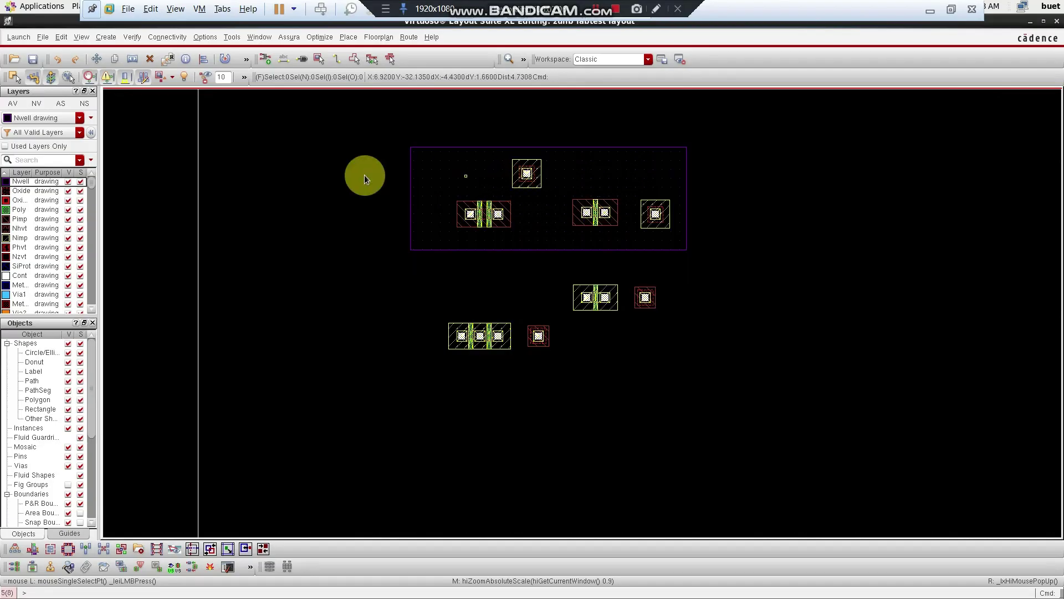
pyautogui.click(26, 285)
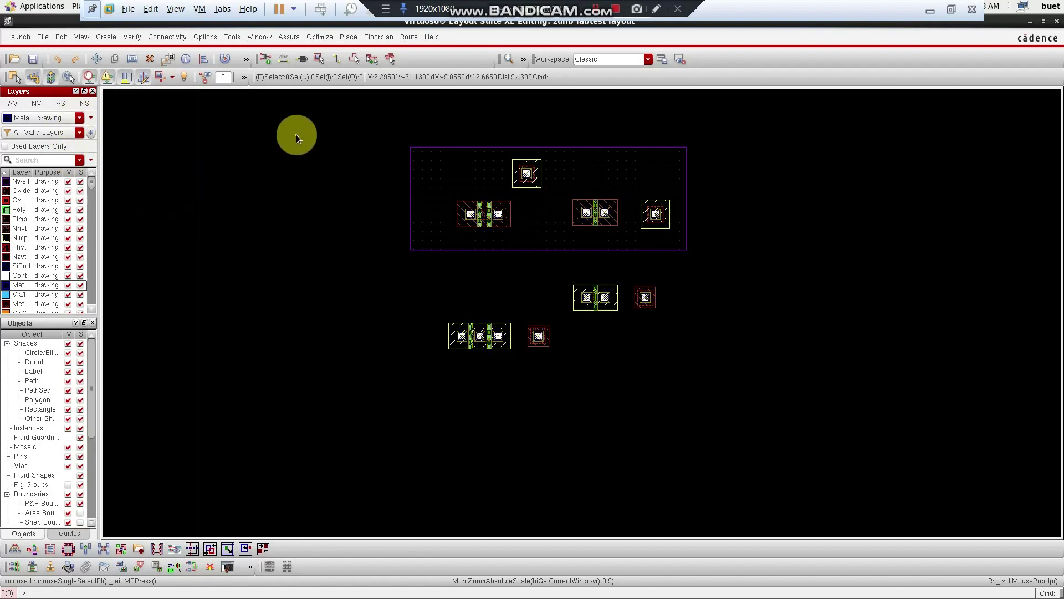
pyautogui.press('p')
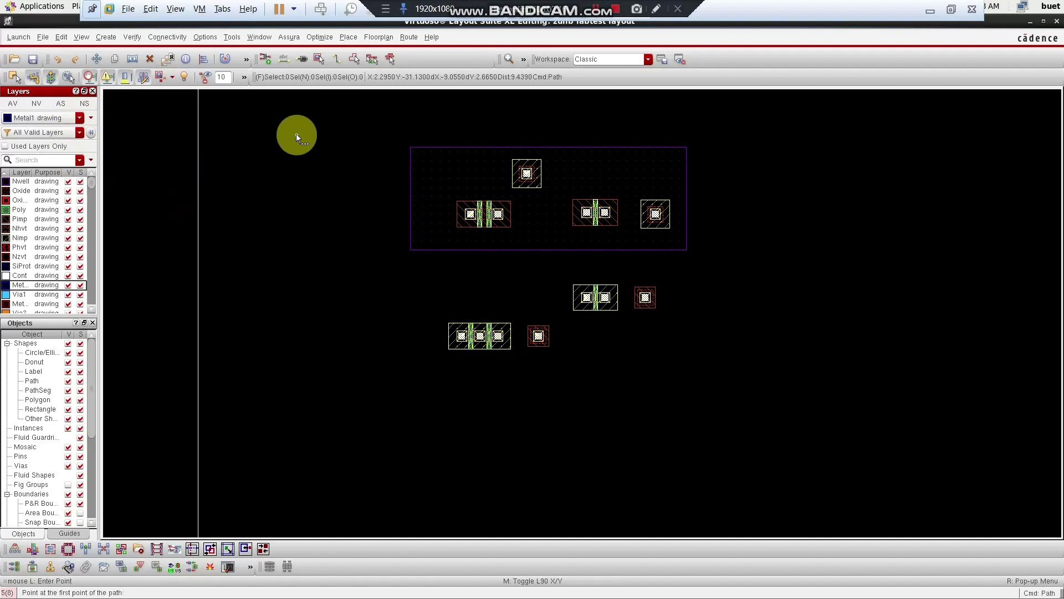
pyautogui.click(324, 123)
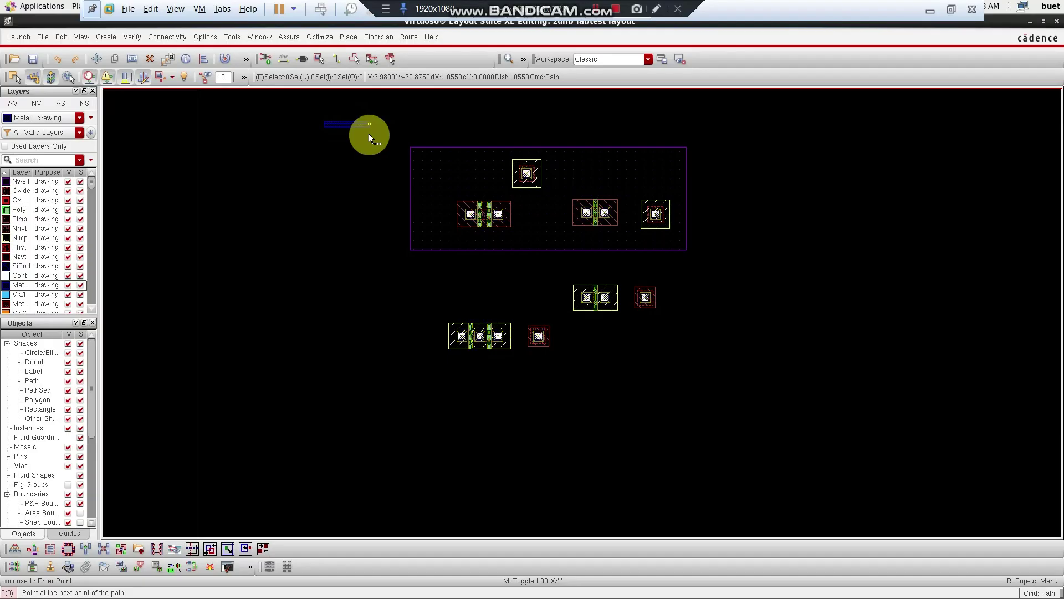
pyautogui.press('Escape')
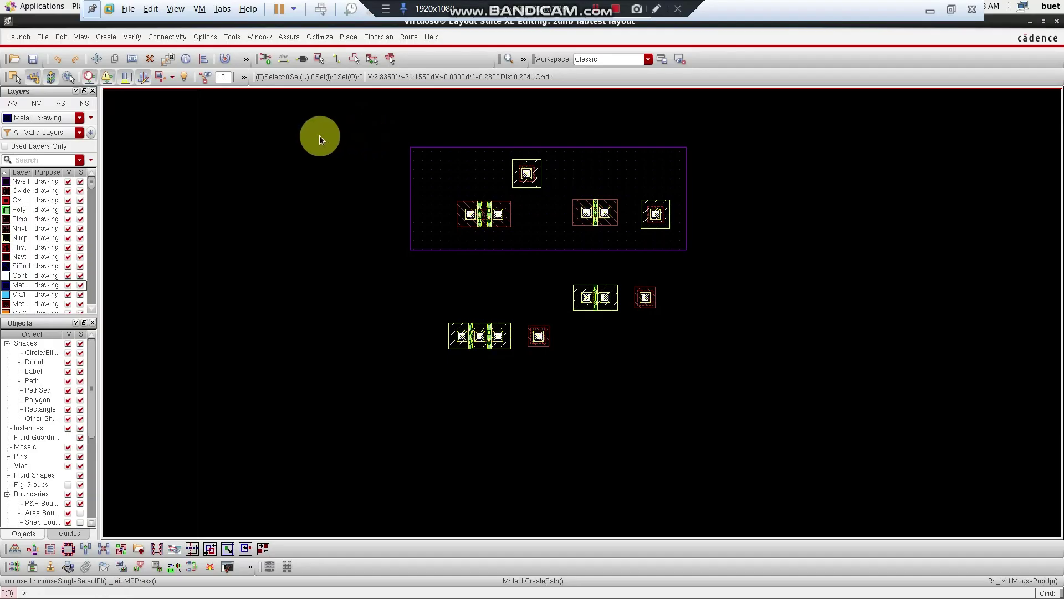
# - Draw a horizontal Metal1 path about 11.1 long above the Nwell, extending beyond both of its sides
pyautogui.press('p')
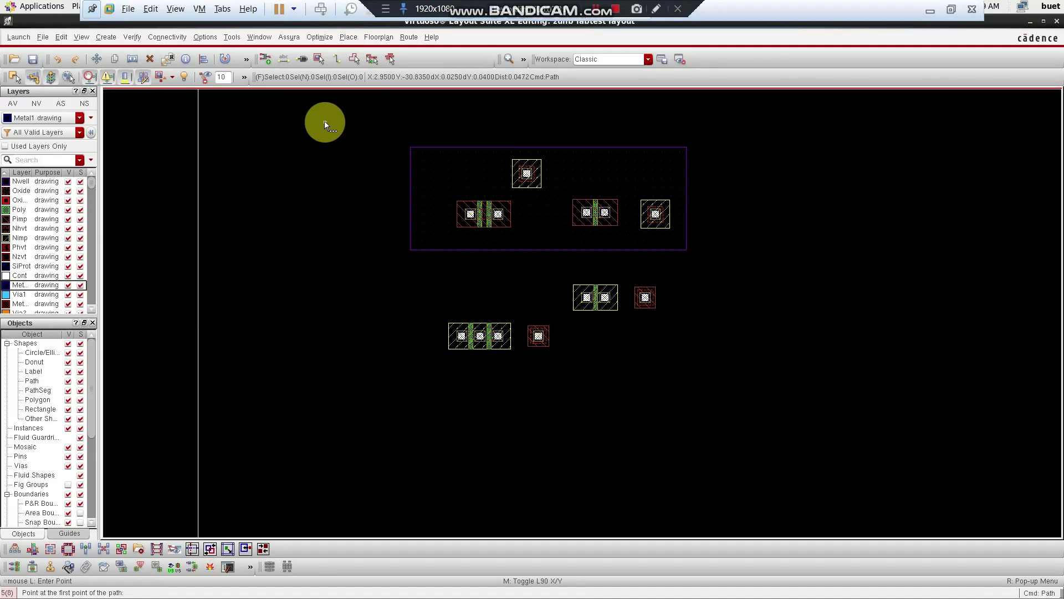
pyautogui.click(324, 121)
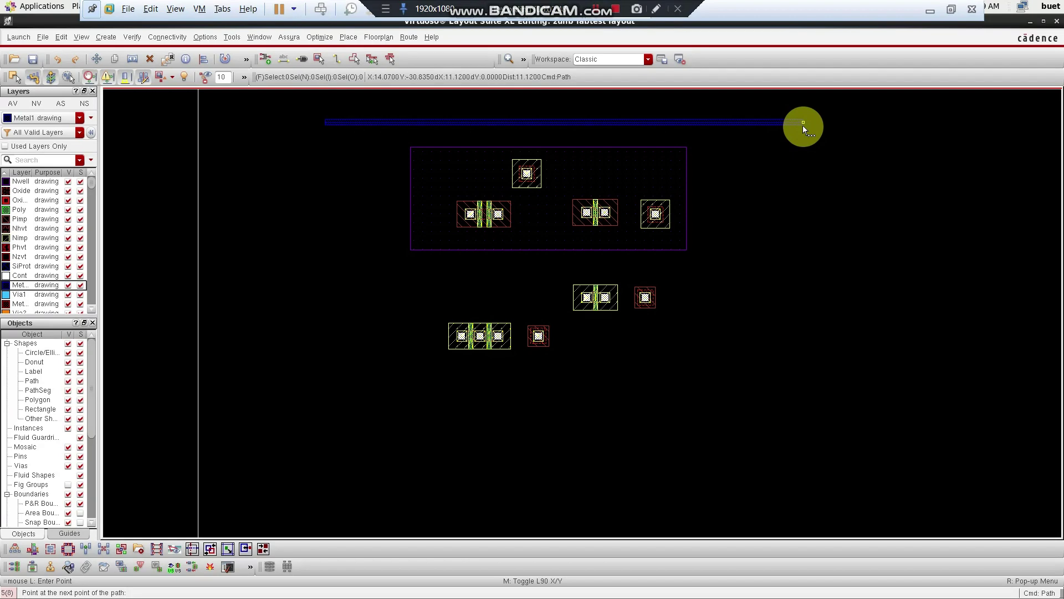
pyautogui.keyDown('ctrl'); pyautogui.scroll(1, 802, 125); pyautogui.keyUp('ctrl')
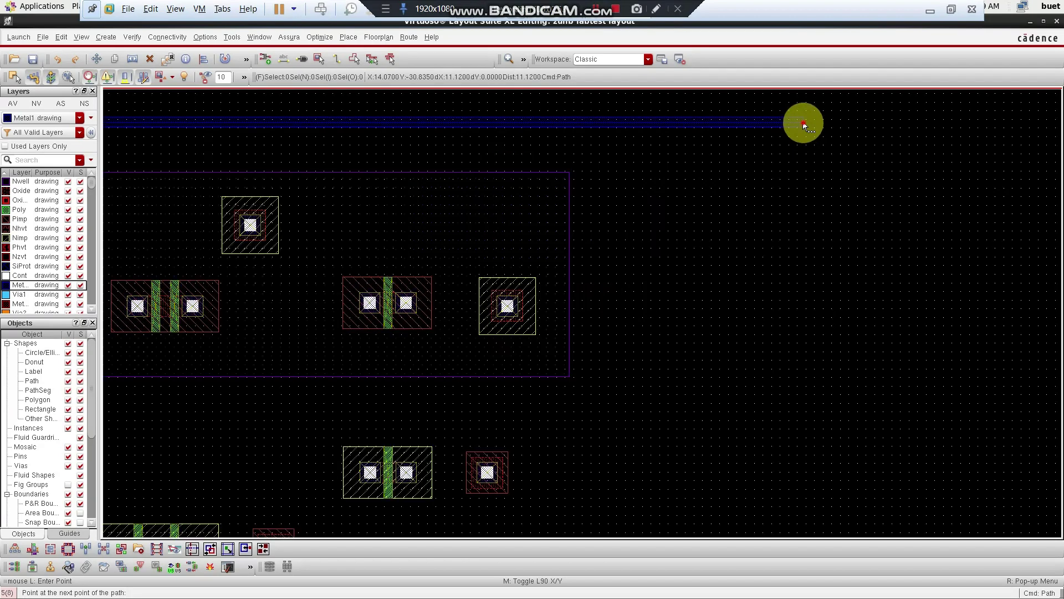
pyautogui.doubleClick(803, 123)
# - Draw a second horizontal Metal1 path about 11.5 long below the NMOS transistors and their substrate contacts
pyautogui.keyDown('ctrl'); pyautogui.scroll(-1, 744, 183); pyautogui.keyUp('ctrl')
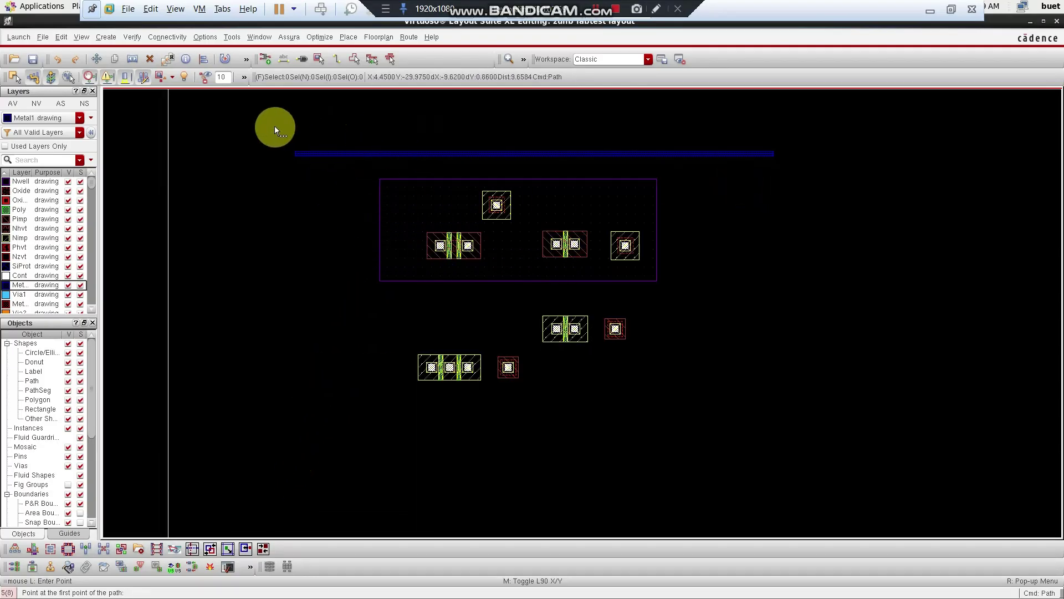
pyautogui.click(300, 425)
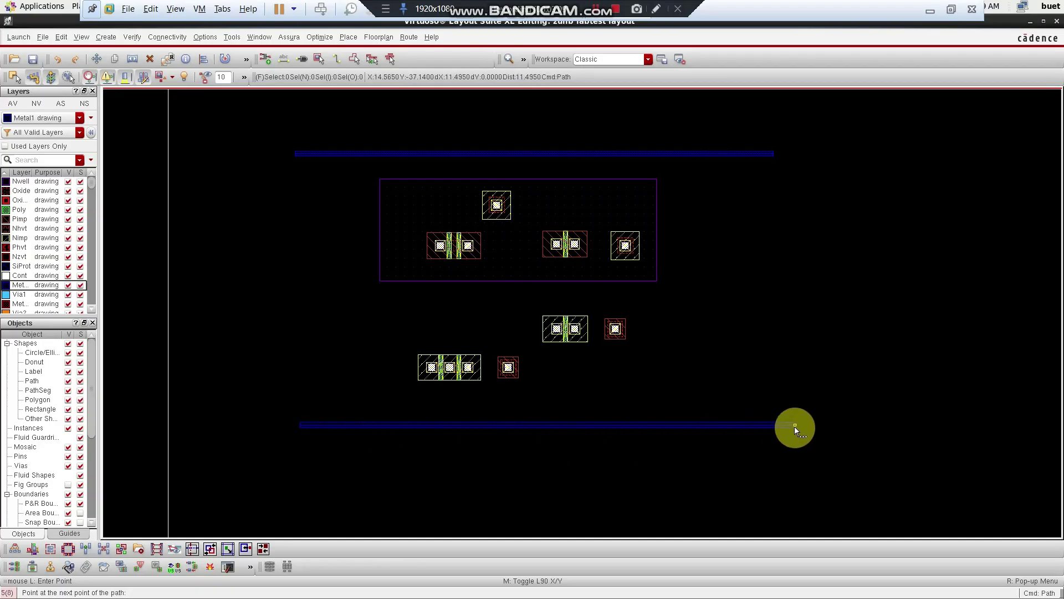
pyautogui.doubleClick(796, 425)
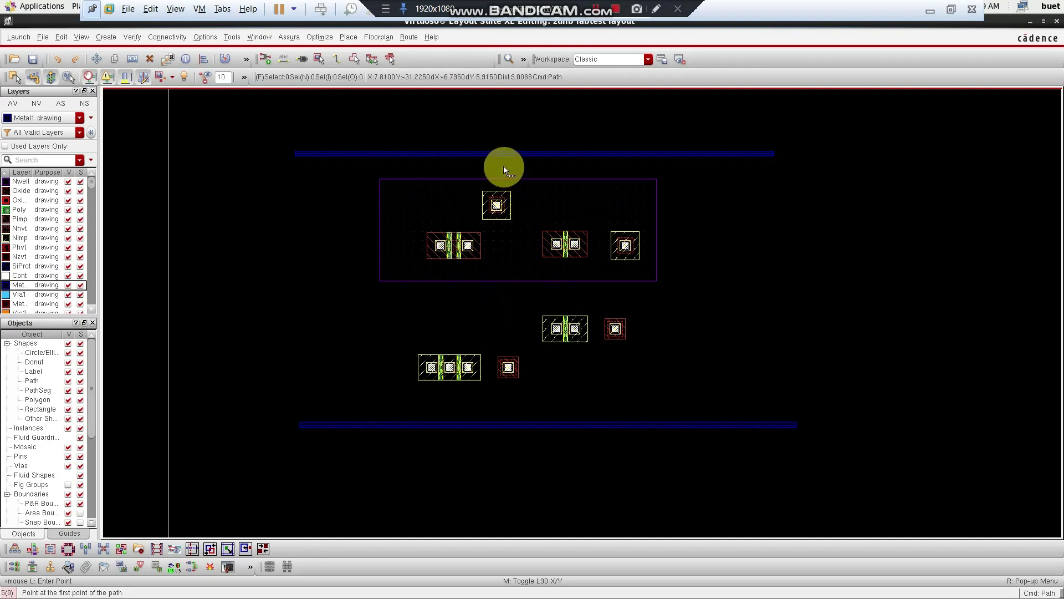
# - Connect both substrate contacts inside the Nwell to the upper Metal1 rail with vertical Metal1 paths
pyautogui.keyDown('ctrl'); pyautogui.scroll(2, 505, 166); pyautogui.keyUp('ctrl')
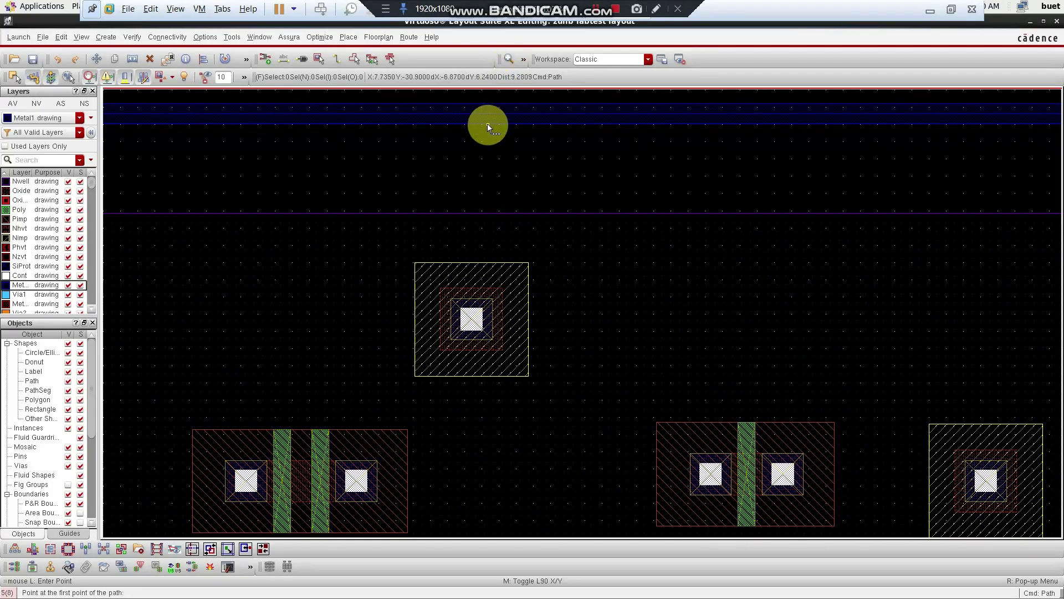
pyautogui.keyDown('ctrl'); pyautogui.scroll(-3, 484, 153); pyautogui.keyUp('ctrl')
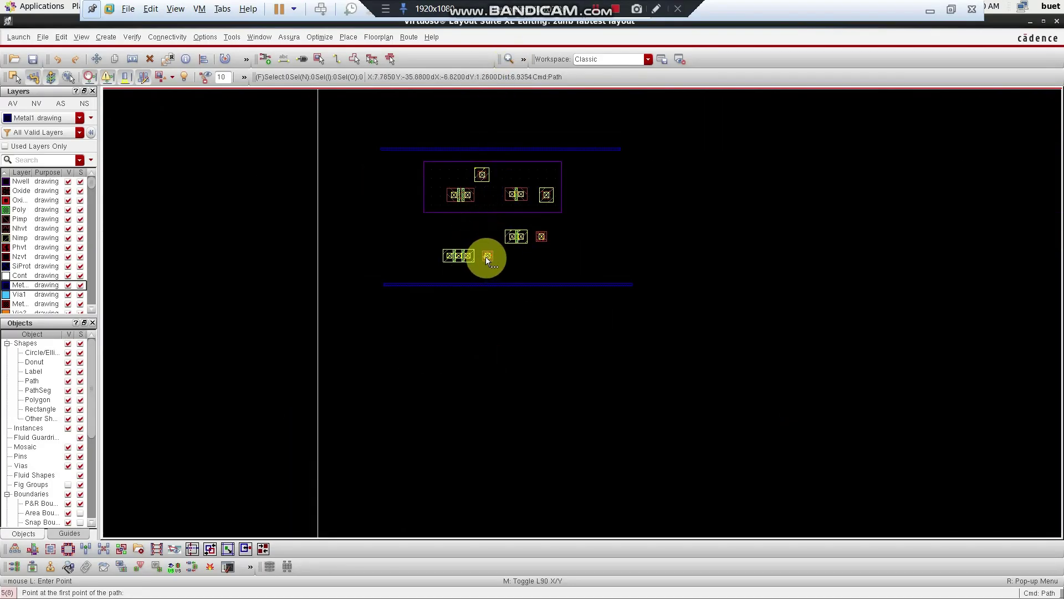
pyautogui.keyDown('ctrl'); pyautogui.scroll(1, 542, 188); pyautogui.keyUp('ctrl')
pyautogui.keyDown('ctrl'); pyautogui.scroll(1, 543, 188); pyautogui.keyUp('ctrl')
pyautogui.keyDown('ctrl'); pyautogui.scroll(-1, 542, 185); pyautogui.keyUp('ctrl')
pyautogui.keyDown('ctrl'); pyautogui.scroll(1, 432, 108); pyautogui.keyUp('ctrl')
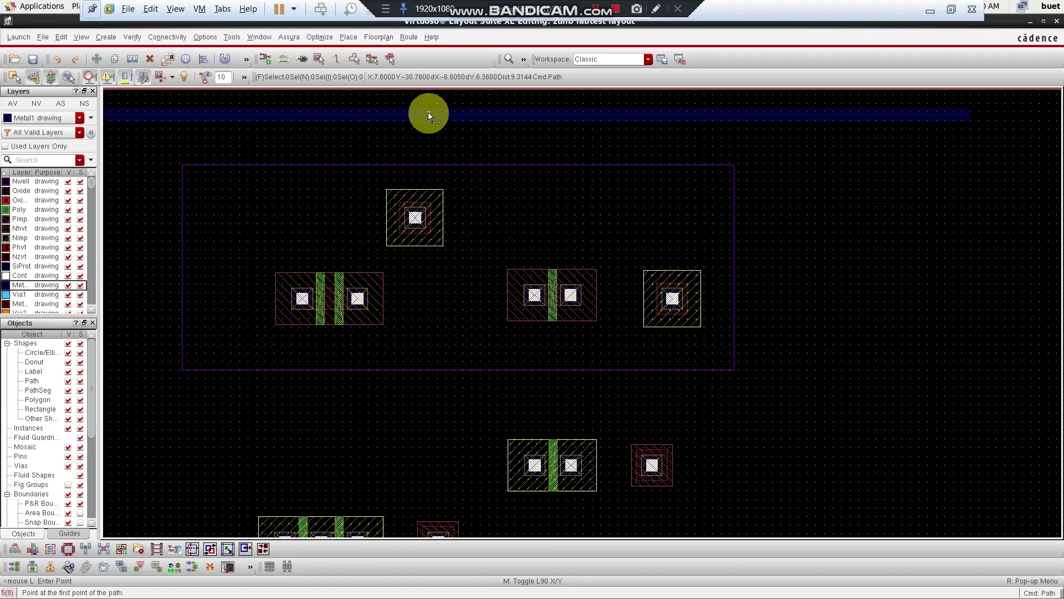
pyautogui.click(415, 216)
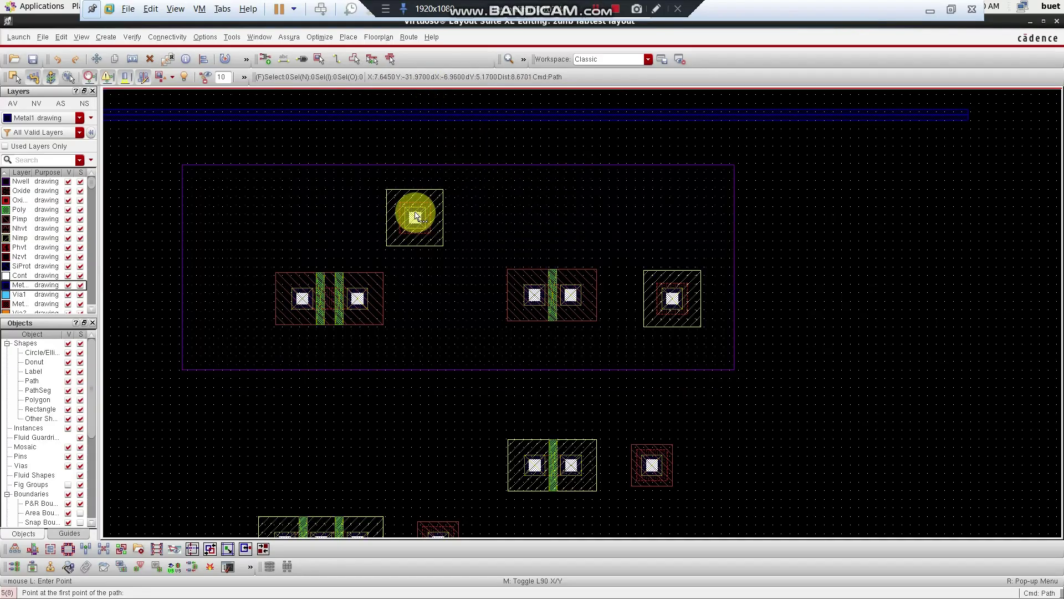
pyautogui.doubleClick(415, 114)
pyautogui.click(673, 300)
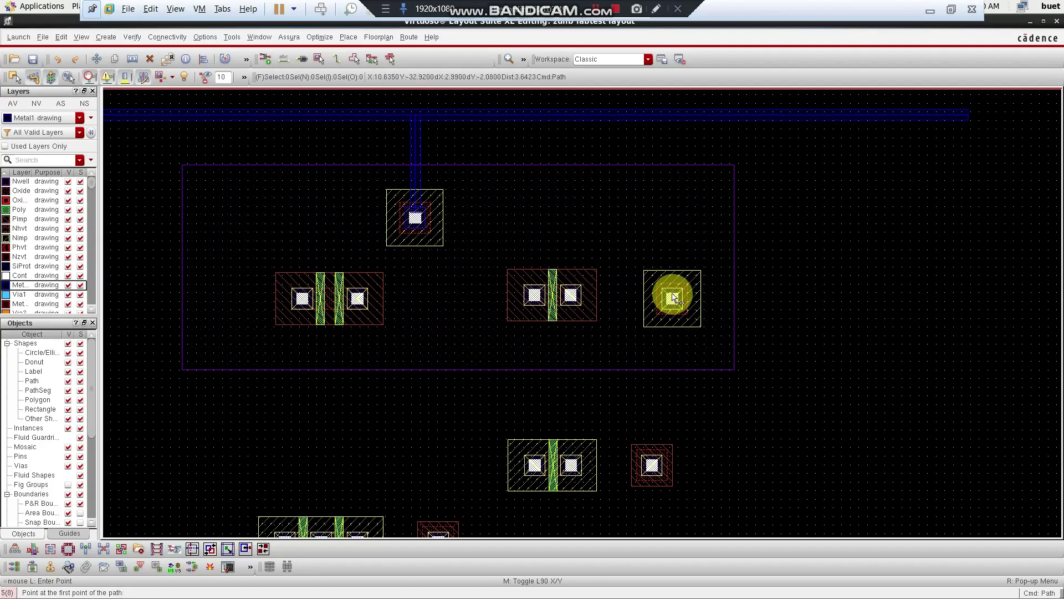
pyautogui.doubleClick(673, 114)
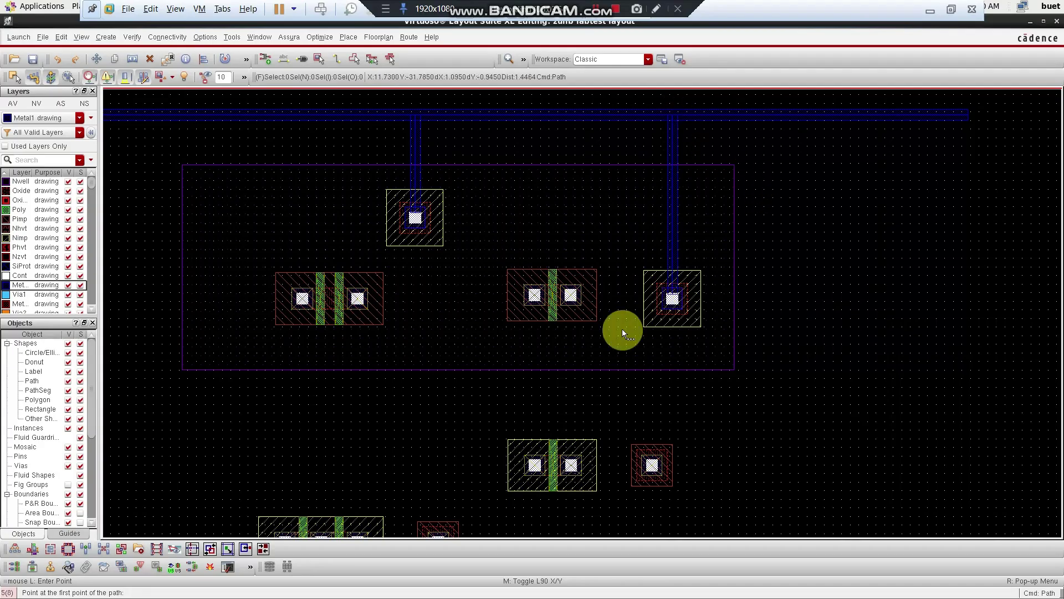
# - Draw a vertical Metal1 path from the two-gate NMOS transistor's substrate contact down to the lower Metal1 rail
pyautogui.keyDown('ctrl'); pyautogui.scroll(-3, 516, 420); pyautogui.keyUp('ctrl')
pyautogui.keyDown('ctrl'); pyautogui.scroll(3, 494, 480); pyautogui.keyUp('ctrl')
pyautogui.keyDown('ctrl'); pyautogui.scroll(3, 498, 476); pyautogui.keyUp('ctrl')
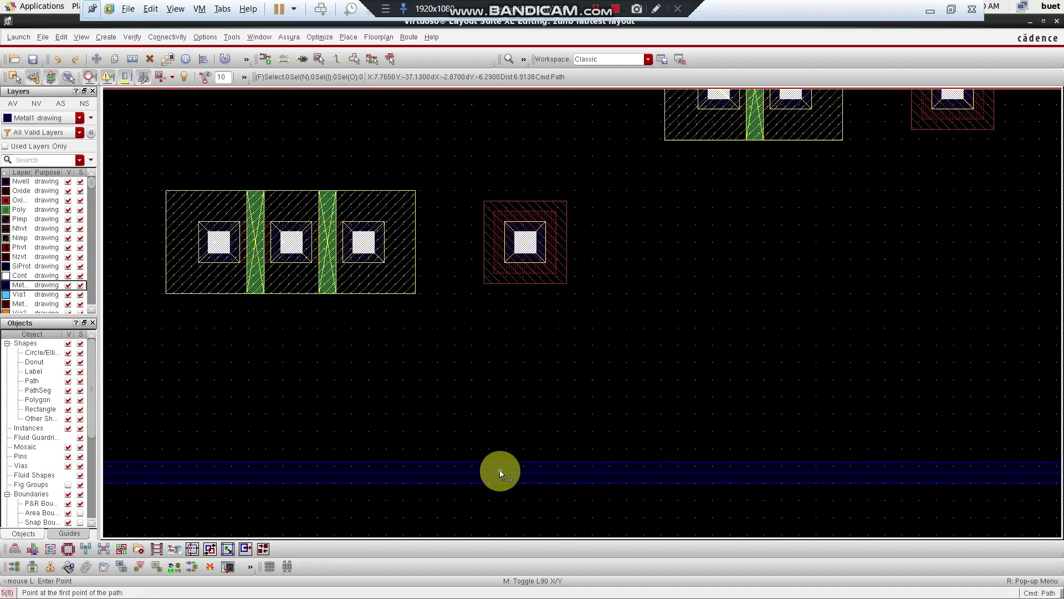
pyautogui.click(528, 258)
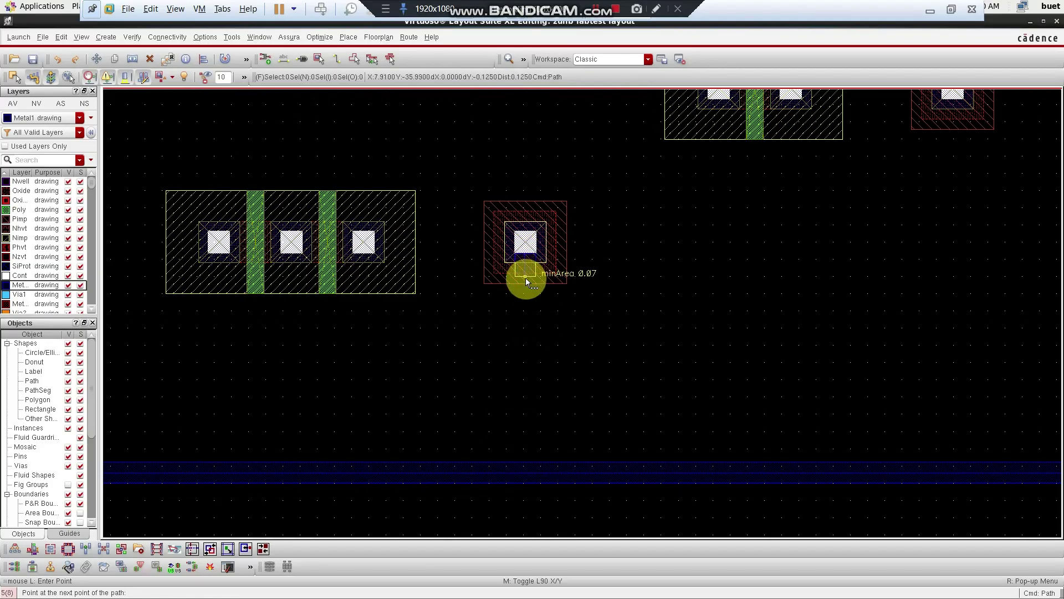
pyautogui.doubleClick(524, 473)
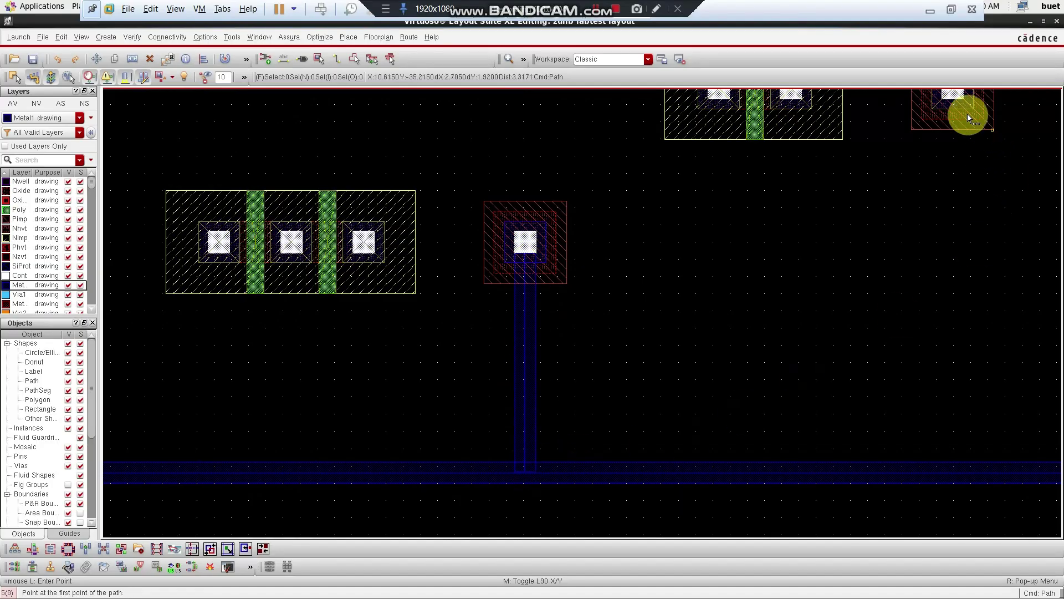
pyautogui.click(953, 100)
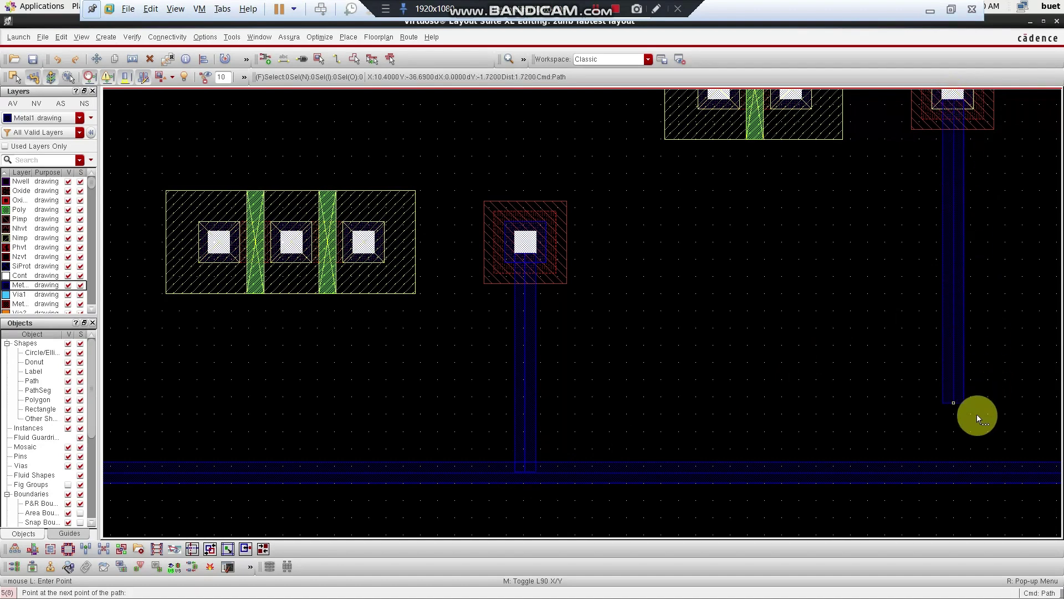
pyautogui.click(953, 472)
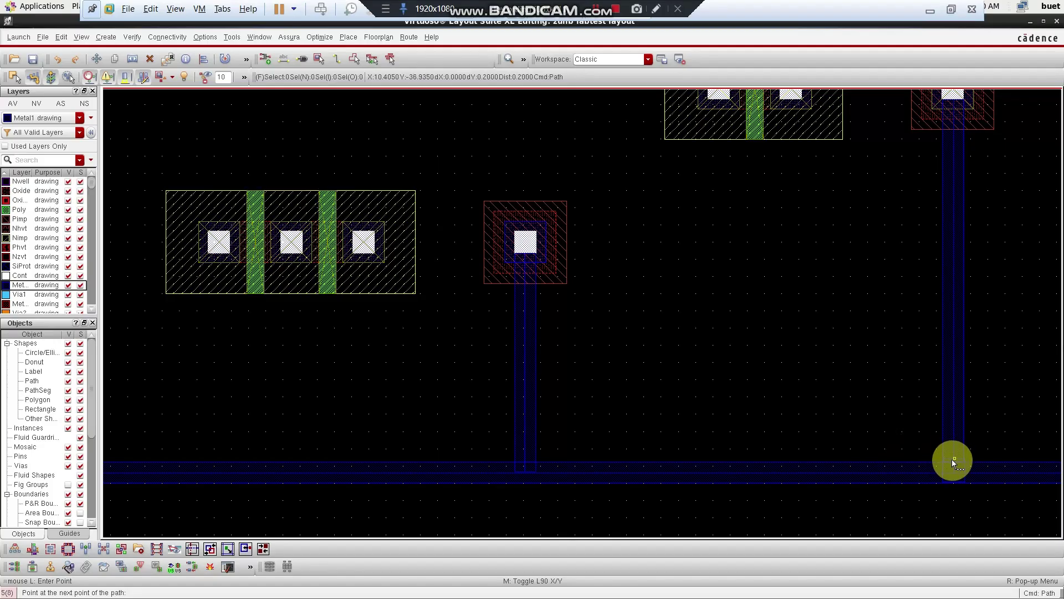
pyautogui.press('Escape')
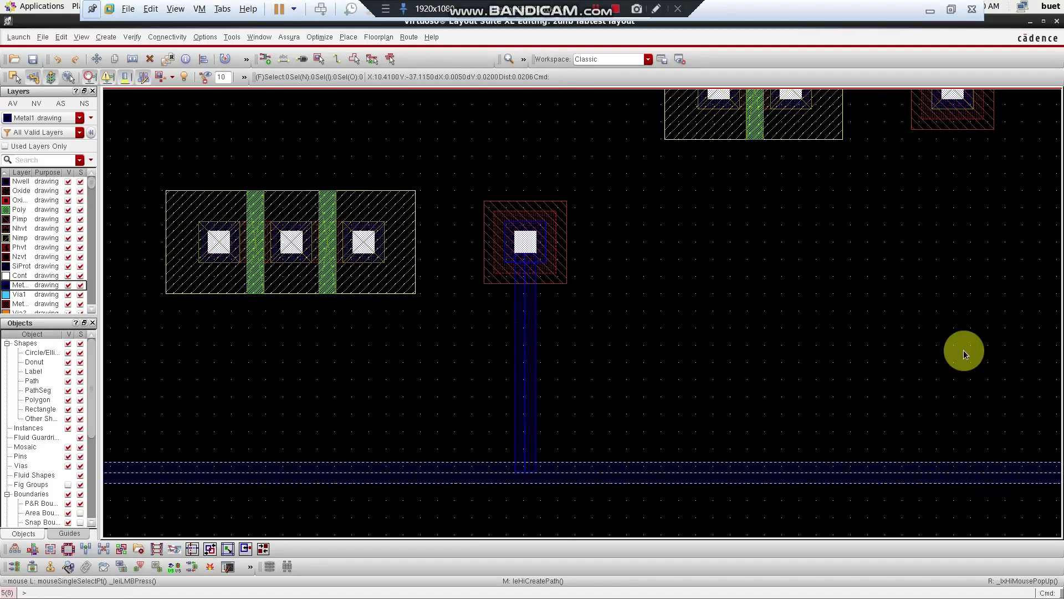
# - Draw a vertical Metal1 path from the single-gate NMOS transistor's substrate contact down to the lower Metal1 rail
pyautogui.press('p')
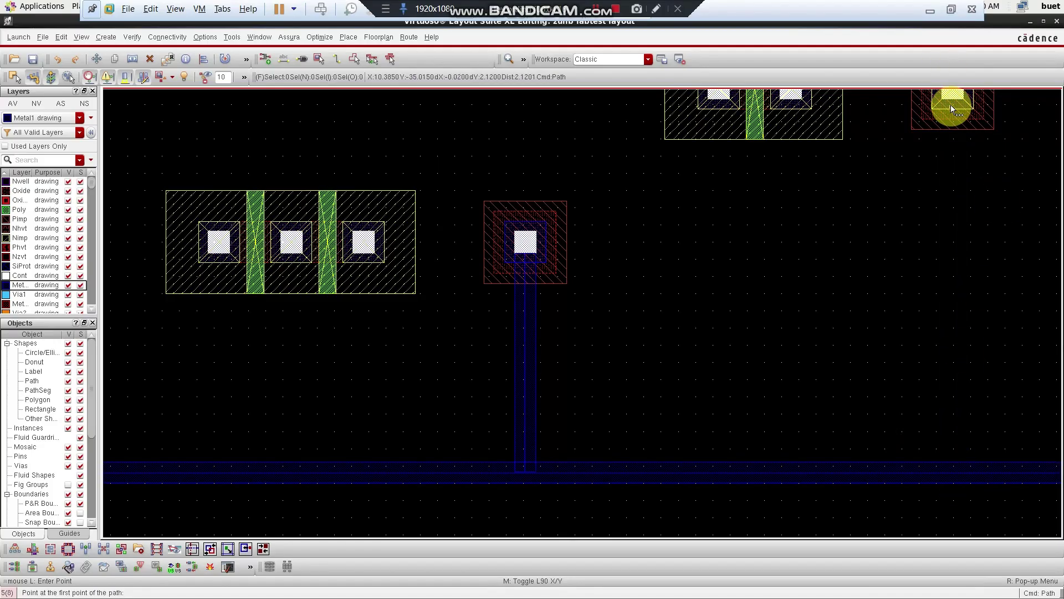
pyautogui.click(954, 101)
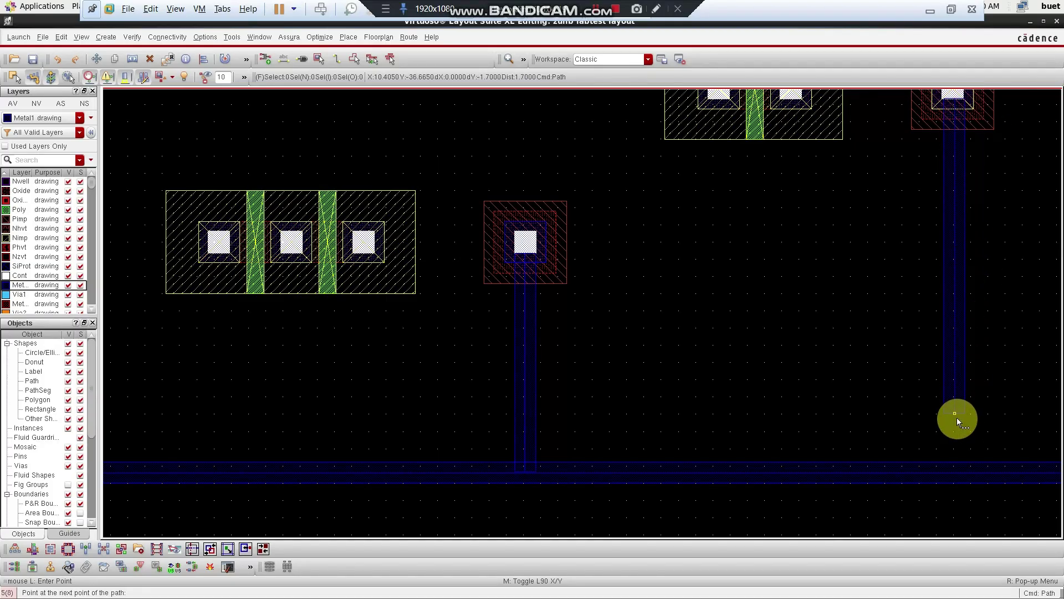
pyautogui.doubleClick(955, 470)
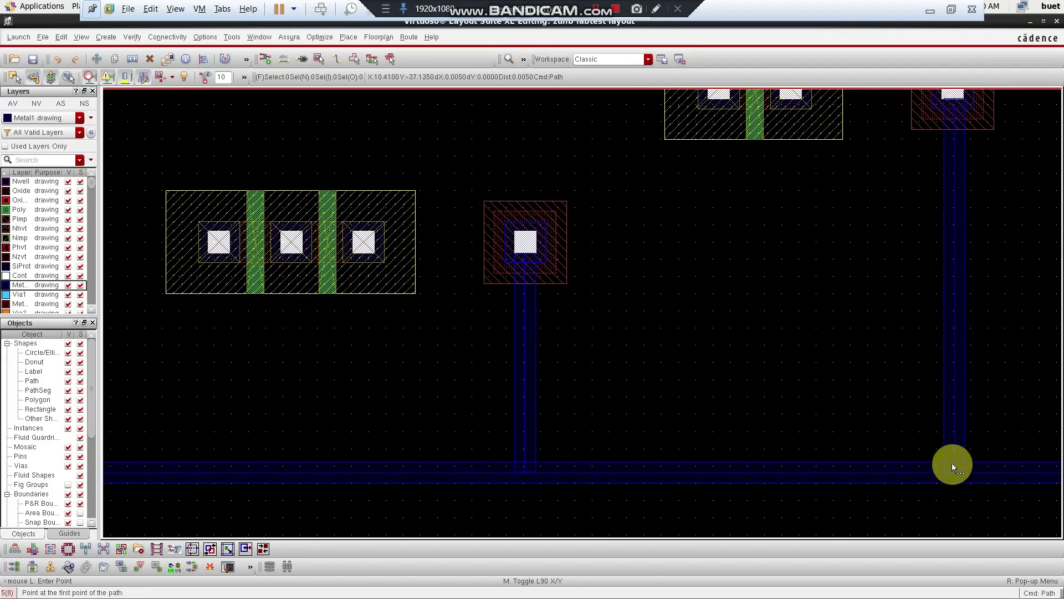
# - Try to draw a Poly path downward from the lower end of the single-gate PMOS transistor's gate
pyautogui.press('f')
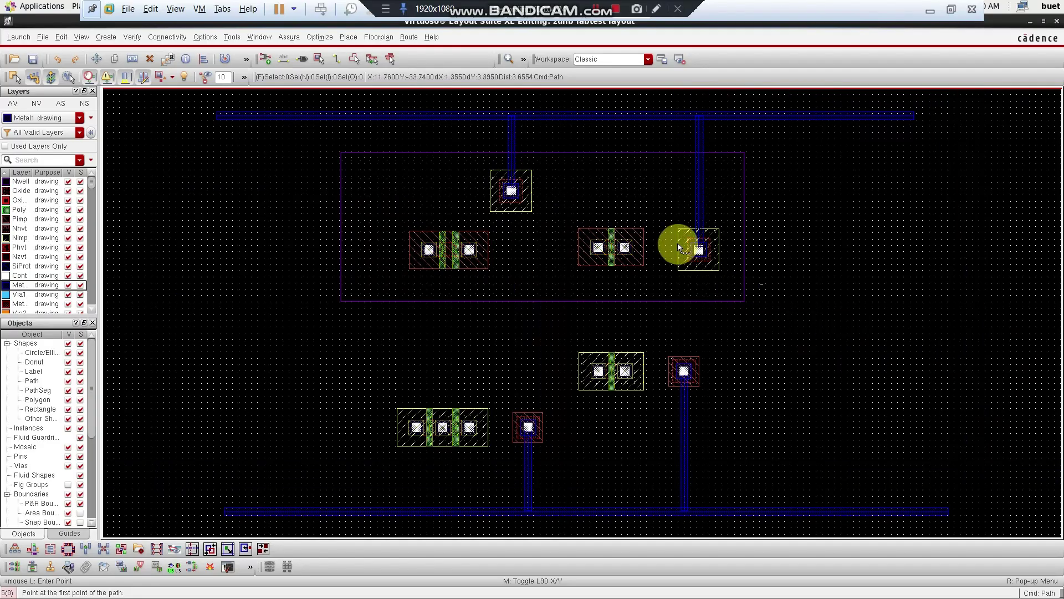
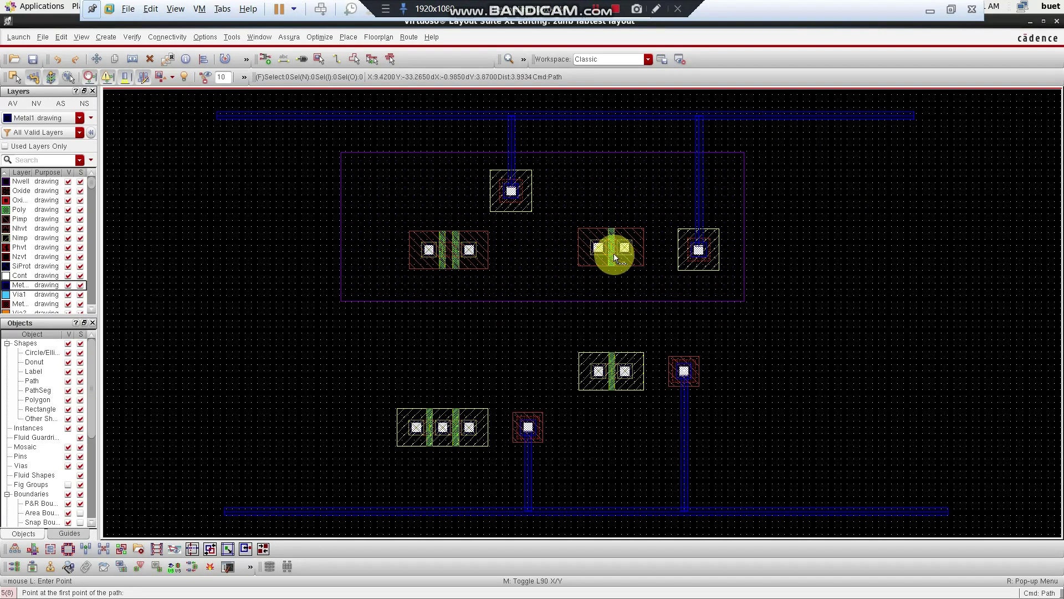
pyautogui.click(19, 210)
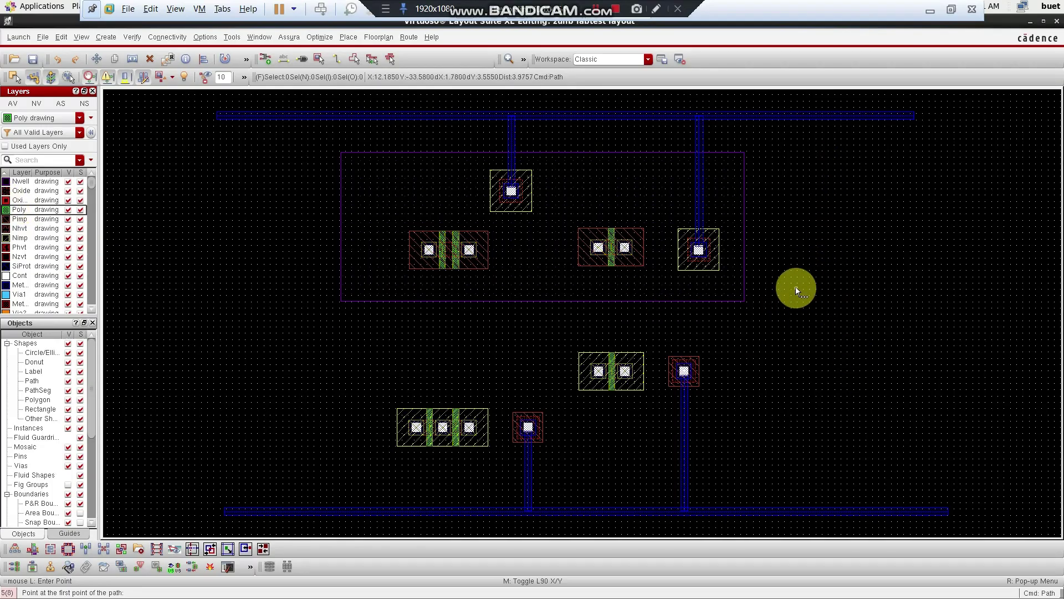
pyautogui.hotkey('ctrl', 'z')
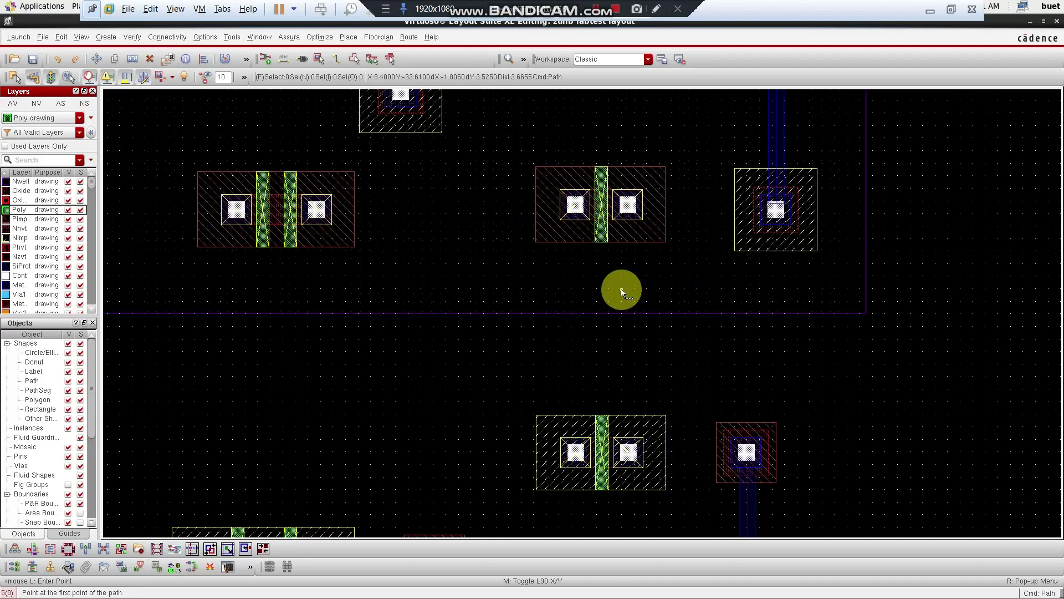
pyautogui.hotkey('ctrl', 'z')
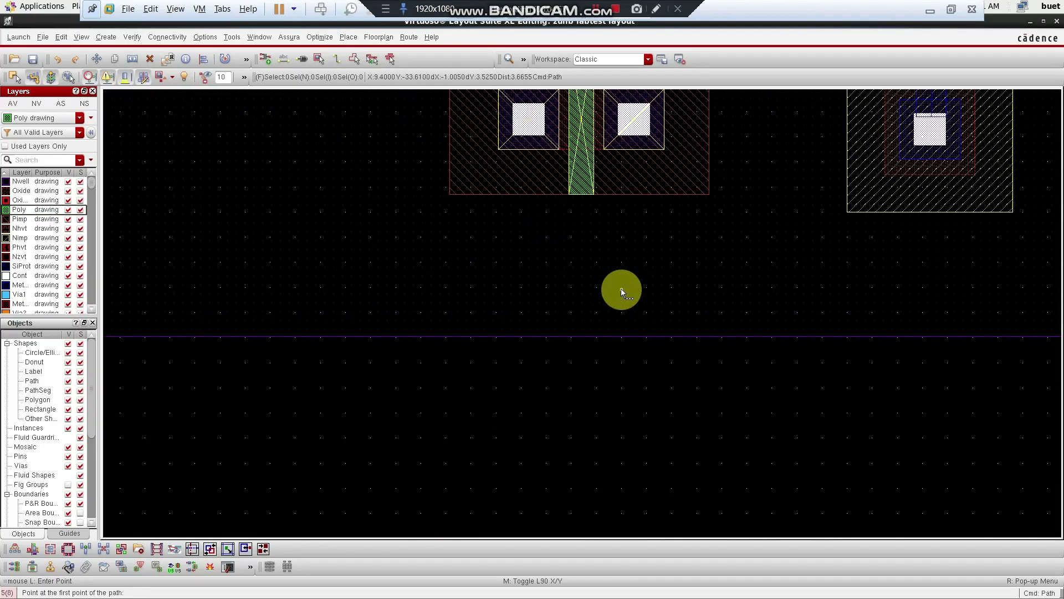
pyautogui.click(580, 189)
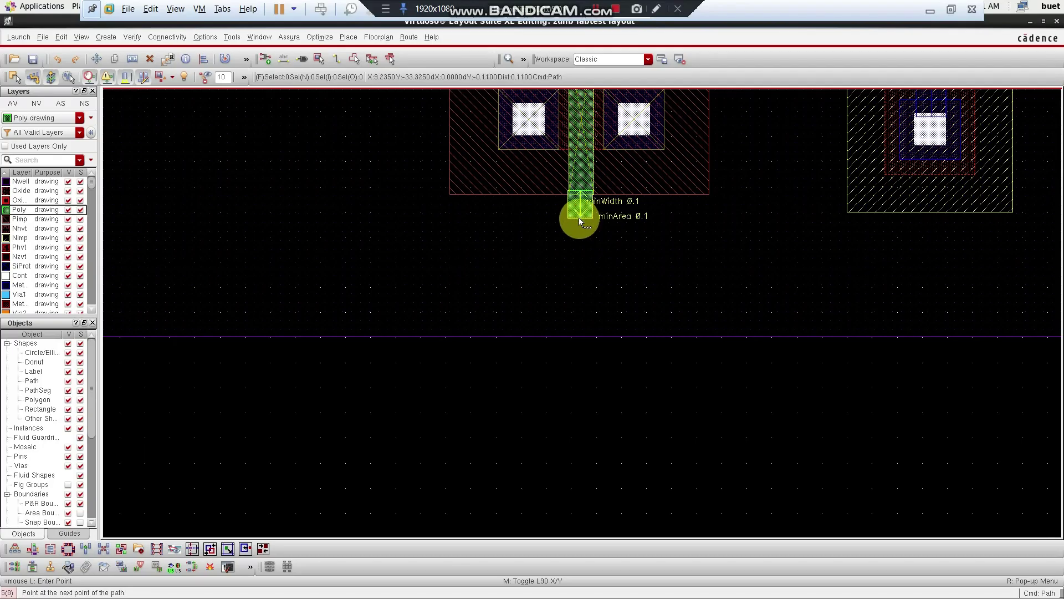
pyautogui.press('Escape')
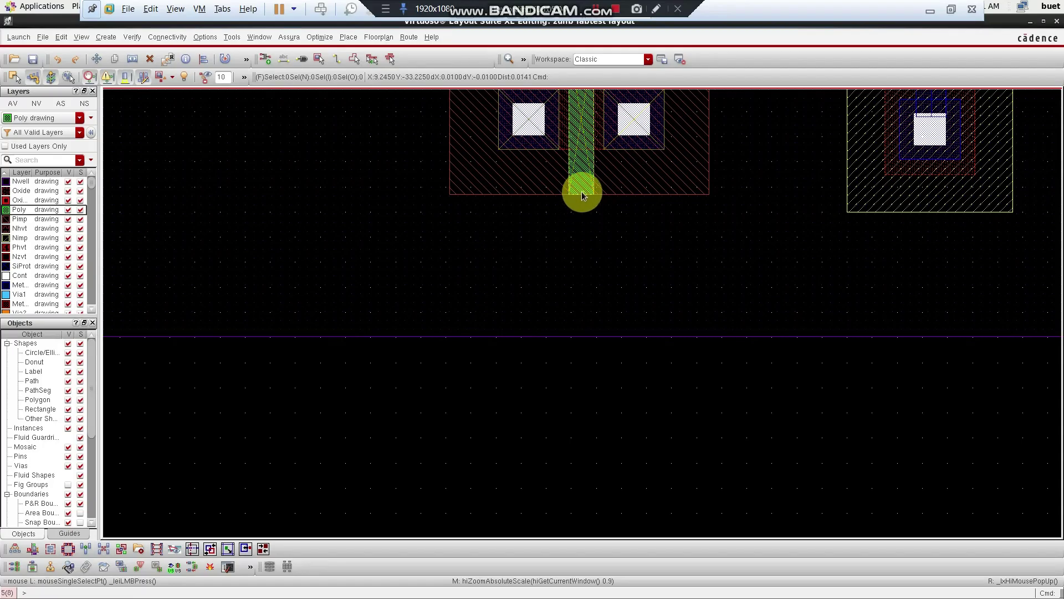
# - Draw a vertical Poly path from the single-gate PMOS transistor's gate down to the single-gate NMOS transistor's gate
pyautogui.click(581, 193)
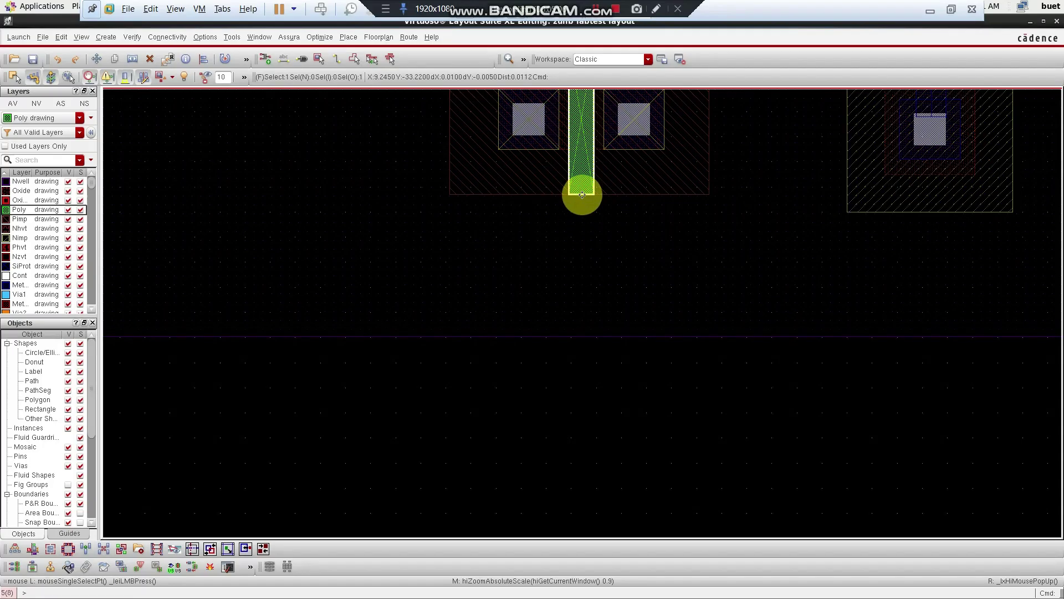
pyautogui.click(589, 208)
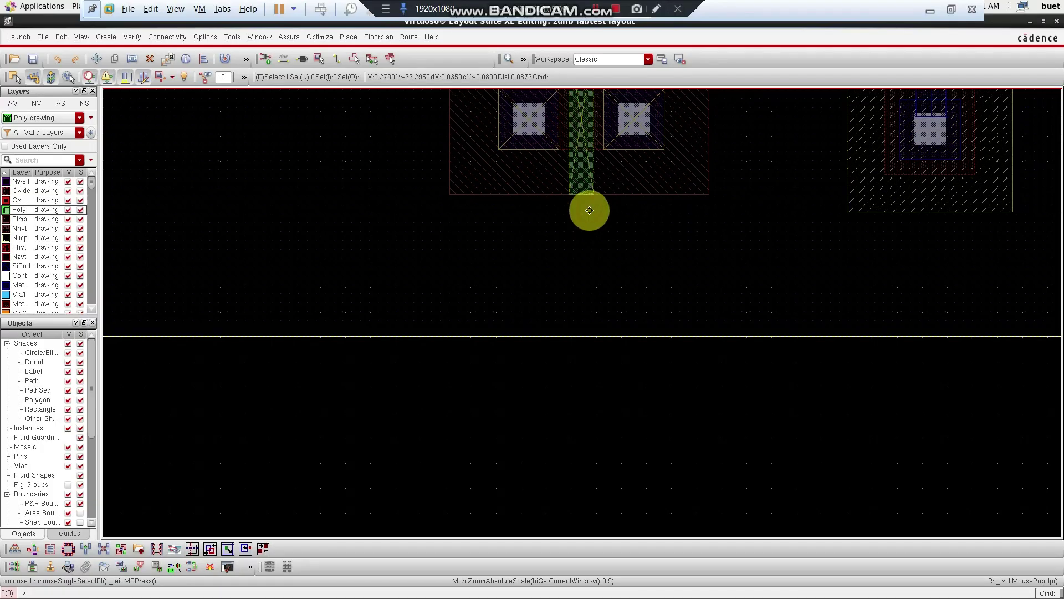
pyautogui.press('p')
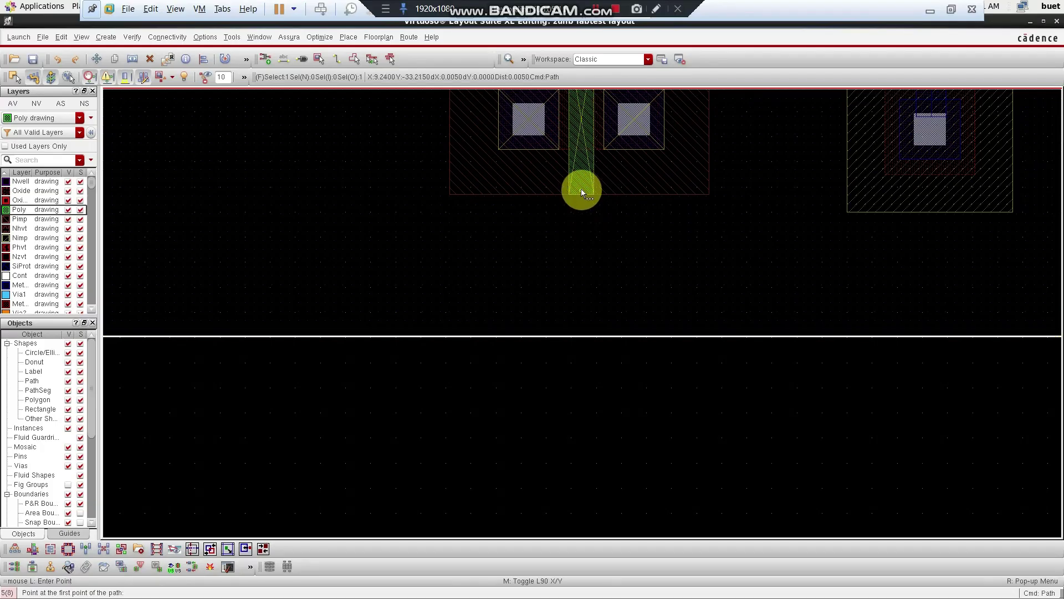
pyautogui.click(581, 192)
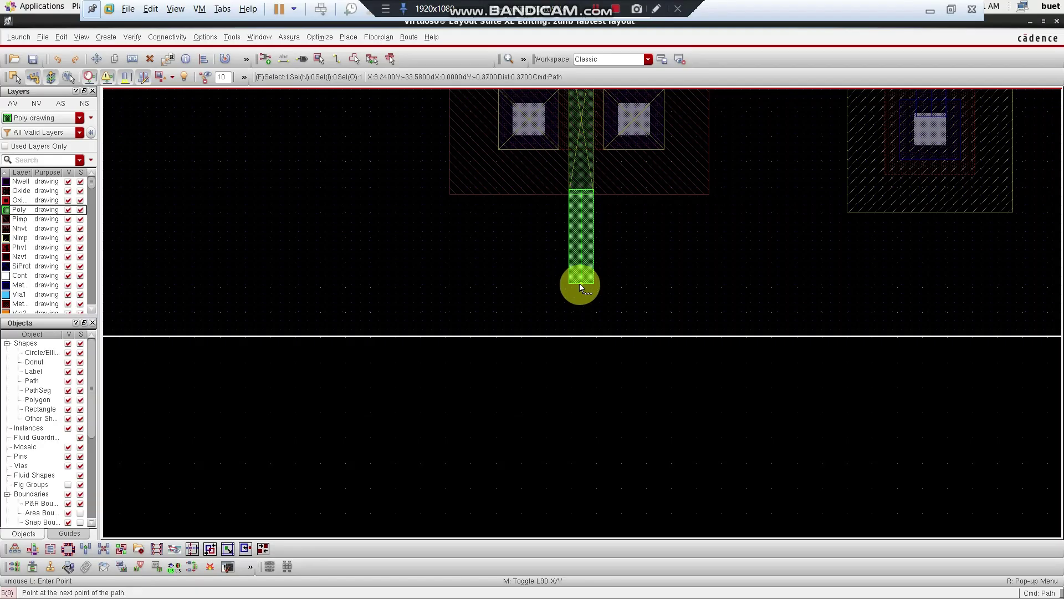
pyautogui.scroll(-2, 580, 285)
pyautogui.scroll(1, 583, 341)
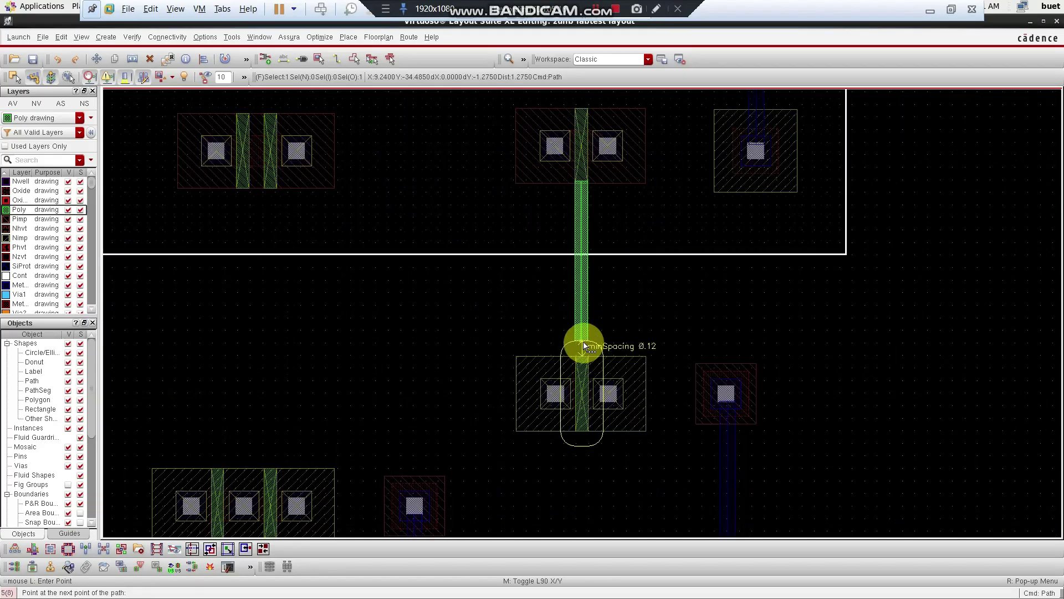
pyautogui.scroll(1, 584, 339)
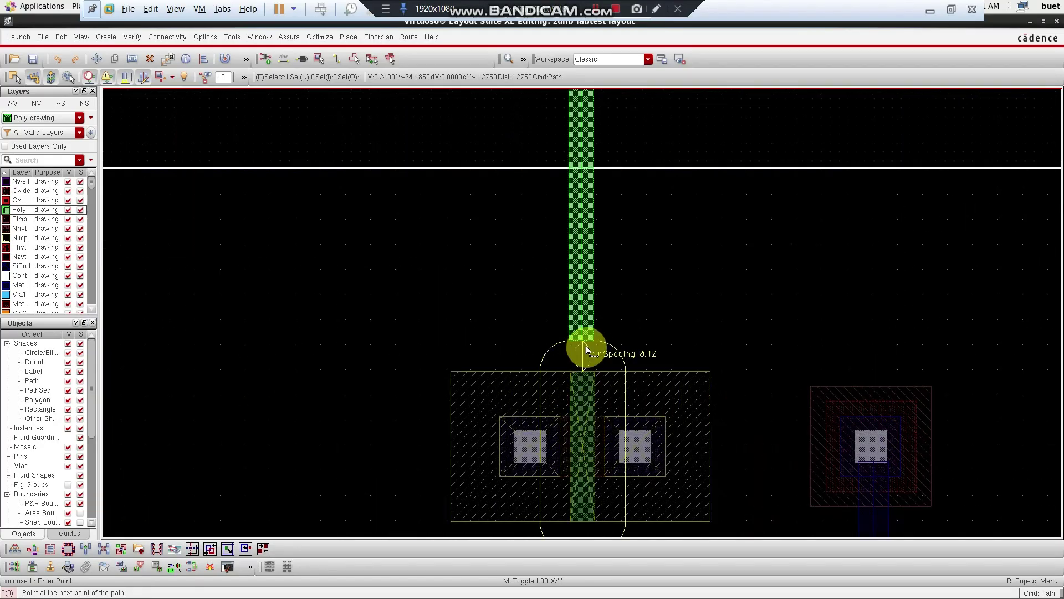
pyautogui.doubleClick(582, 376)
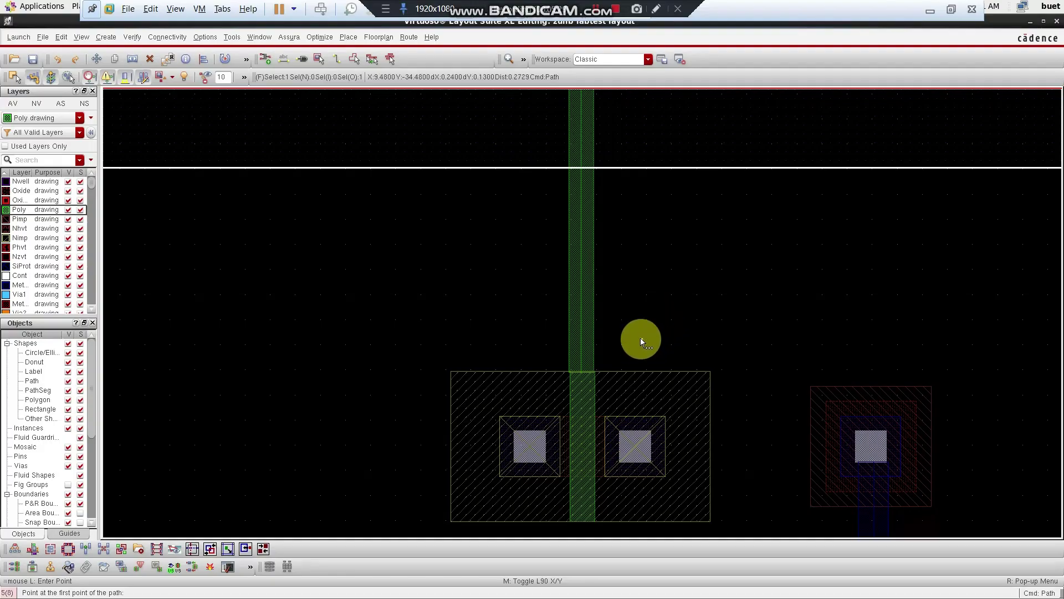
# - Select the single-gate NMOS transistor and shift its Oxide rectangle to a left edge of 8.91 and a right edge of 9.57
pyautogui.keyDown('ctrl'); pyautogui.scroll(6, 593, 394); pyautogui.keyUp('ctrl')
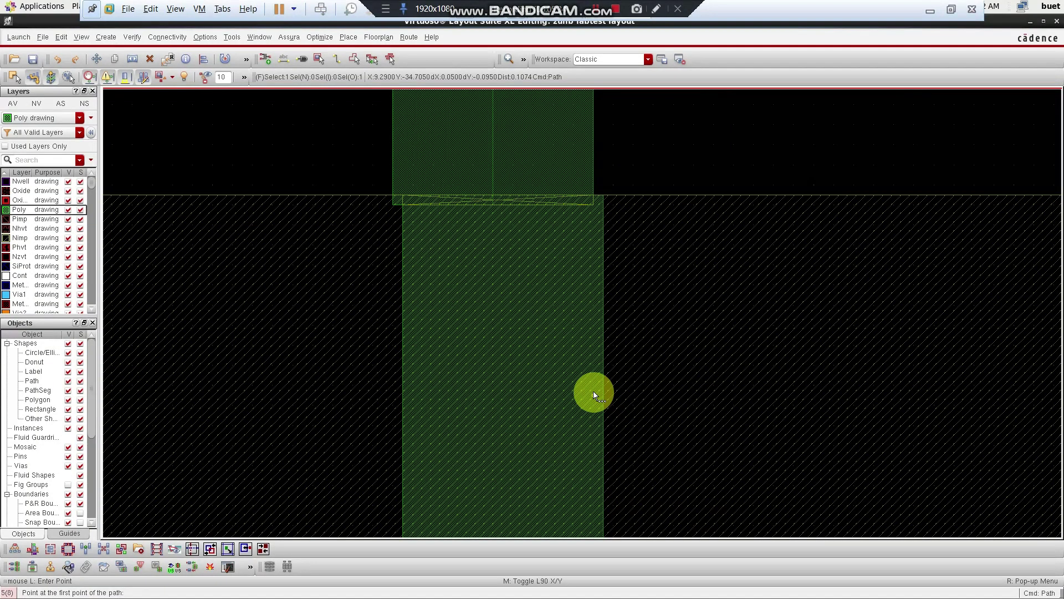
pyautogui.keyDown('ctrl'); pyautogui.scroll(-8, 593, 392); pyautogui.keyUp('ctrl')
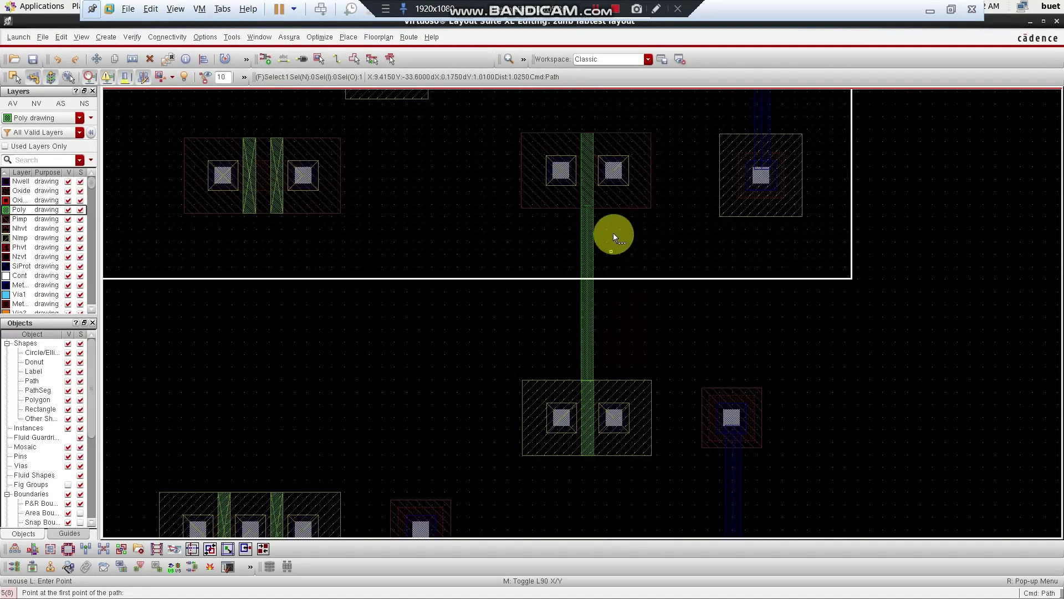
pyautogui.click(454, 341)
pyautogui.press('Escape')
pyautogui.moveTo(496, 363); pyautogui.dragTo(674, 474)
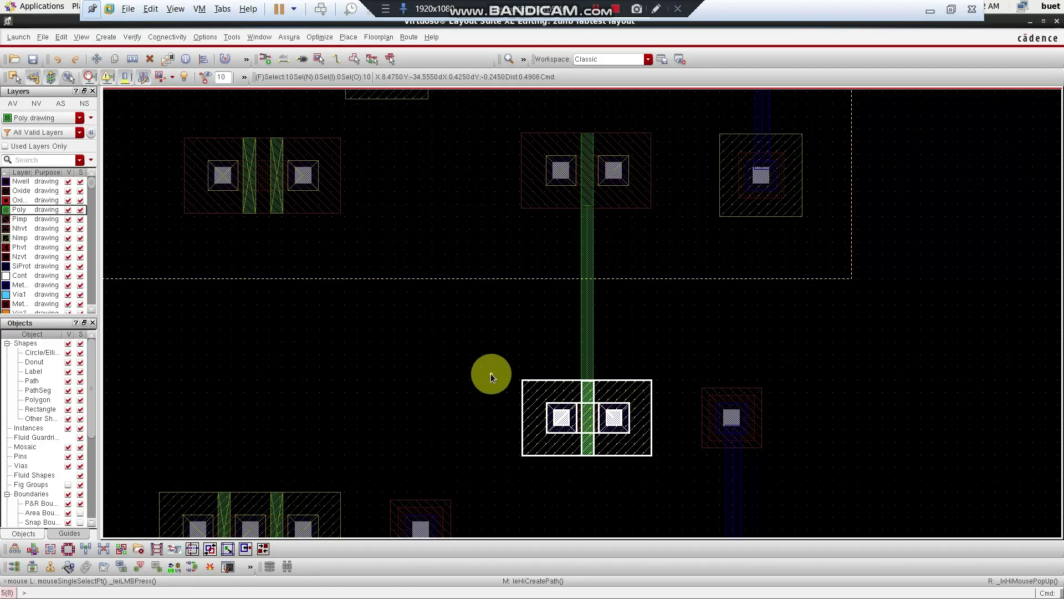
pyautogui.press('q')
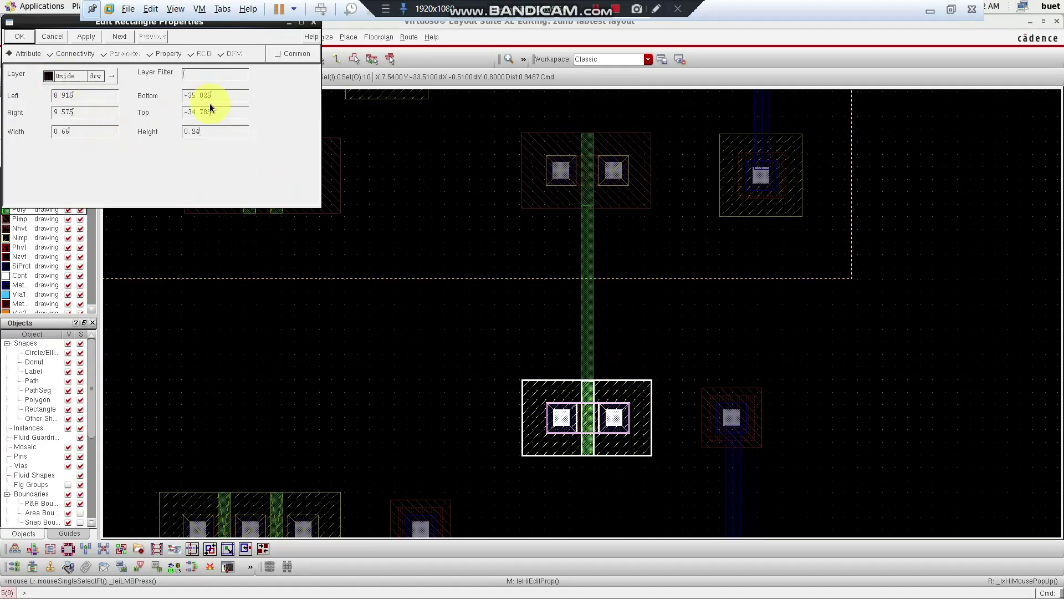
pyautogui.click(80, 96)
pyautogui.press('Return')
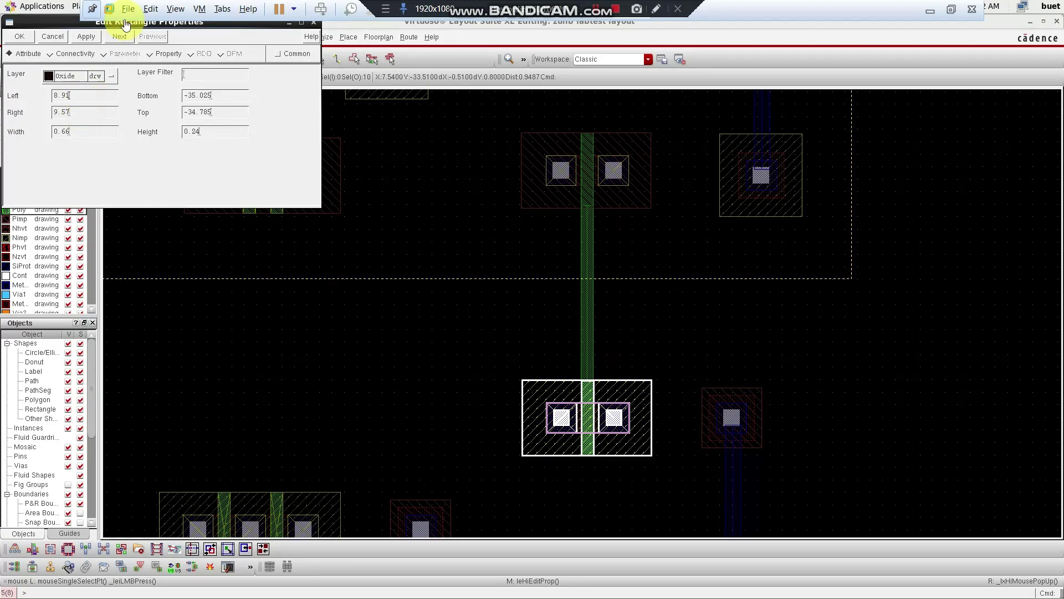
pyautogui.click(16, 37)
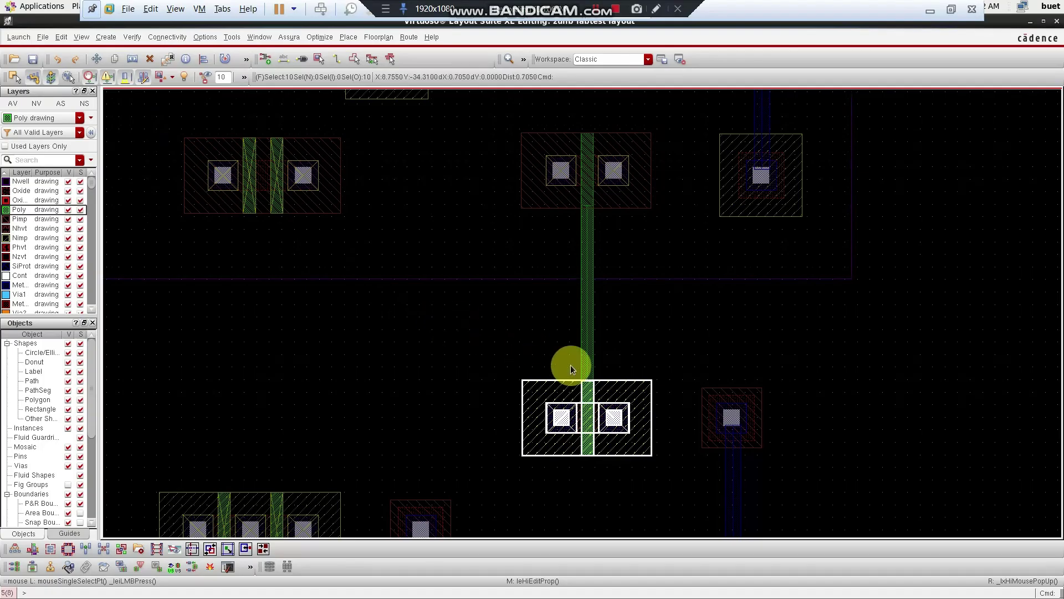
# - Examine how the single-gate NMOS gate aligns with the Poly path and review the Oxide rectangle's properties
pyautogui.keyDown('ctrl'); pyautogui.scroll(2, 634, 376); pyautogui.keyUp('ctrl')
pyautogui.keyDown('ctrl'); pyautogui.scroll(1, 458, 378); pyautogui.keyUp('ctrl')
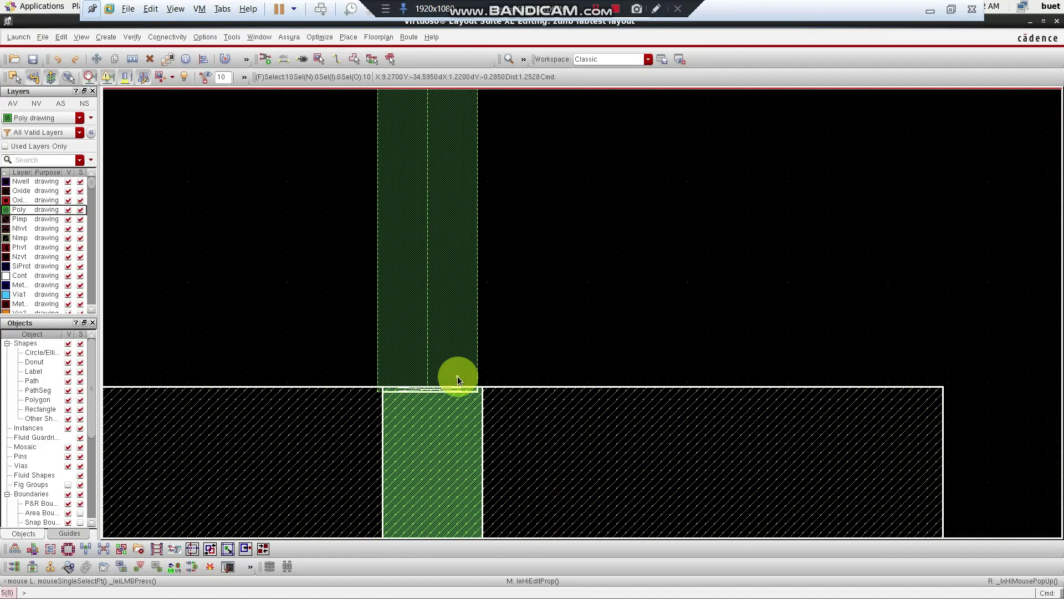
pyautogui.keyDown('ctrl'); pyautogui.scroll(-2, 458, 371); pyautogui.keyUp('ctrl')
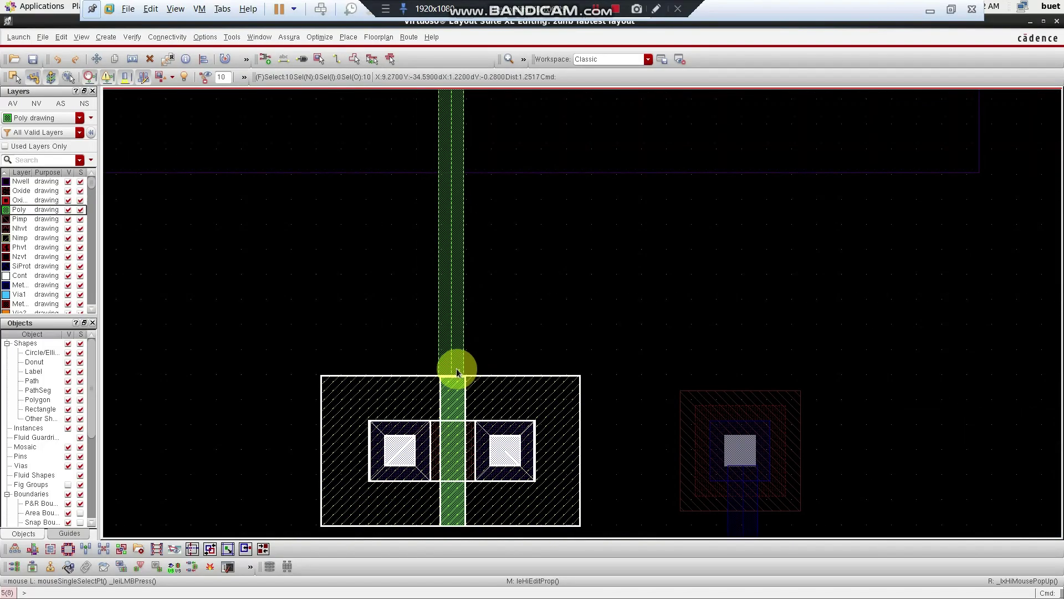
pyautogui.press('q')
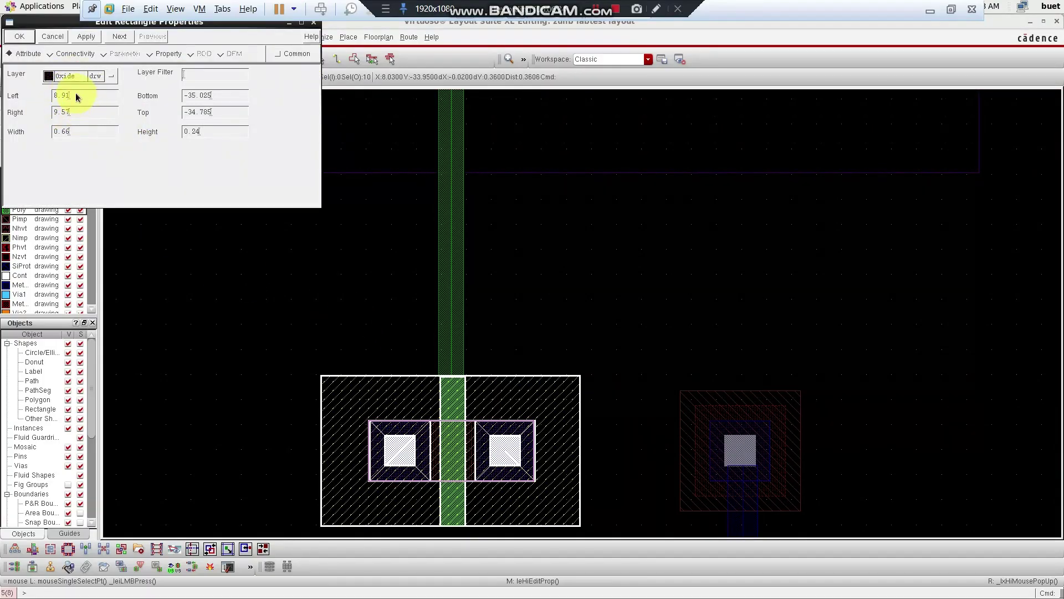
pyautogui.keyDown('ctrl'); pyautogui.scroll(-1, 393, 265); pyautogui.keyUp('ctrl')
pyautogui.keyDown('ctrl'); pyautogui.scroll(2, 392, 263); pyautogui.keyUp('ctrl')
pyautogui.keyDown('ctrl'); pyautogui.scroll(-2, 393, 263); pyautogui.keyUp('ctrl')
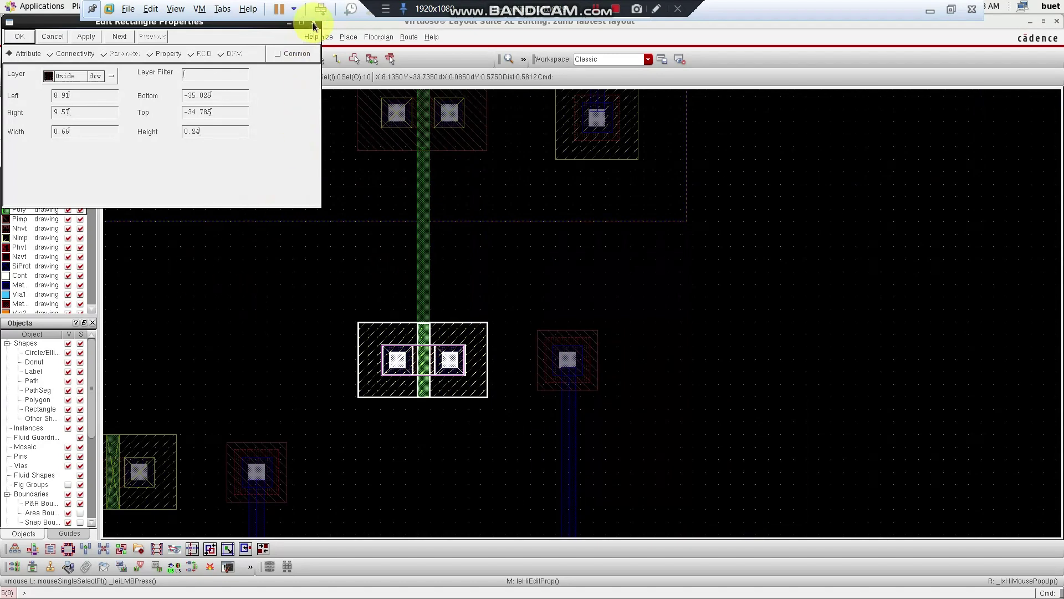
pyautogui.click(314, 26)
pyautogui.keyDown('ctrl'); pyautogui.scroll(1, 312, 430); pyautogui.keyUp('ctrl')
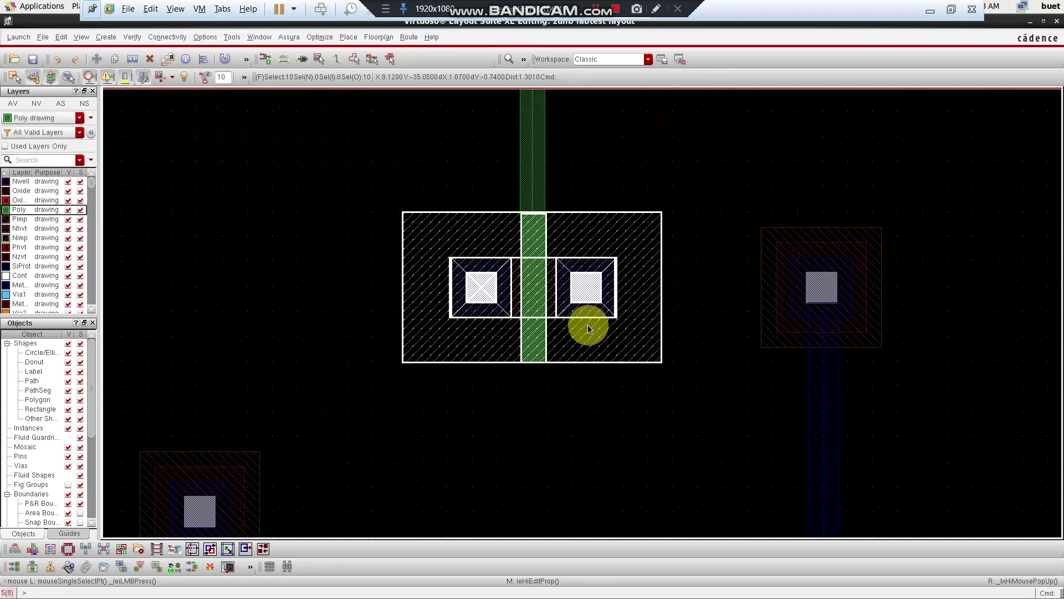
# - Move the selected single-gate NMOS transistor 0.005 to the left to align its gate with the Poly path
pyautogui.press('m')
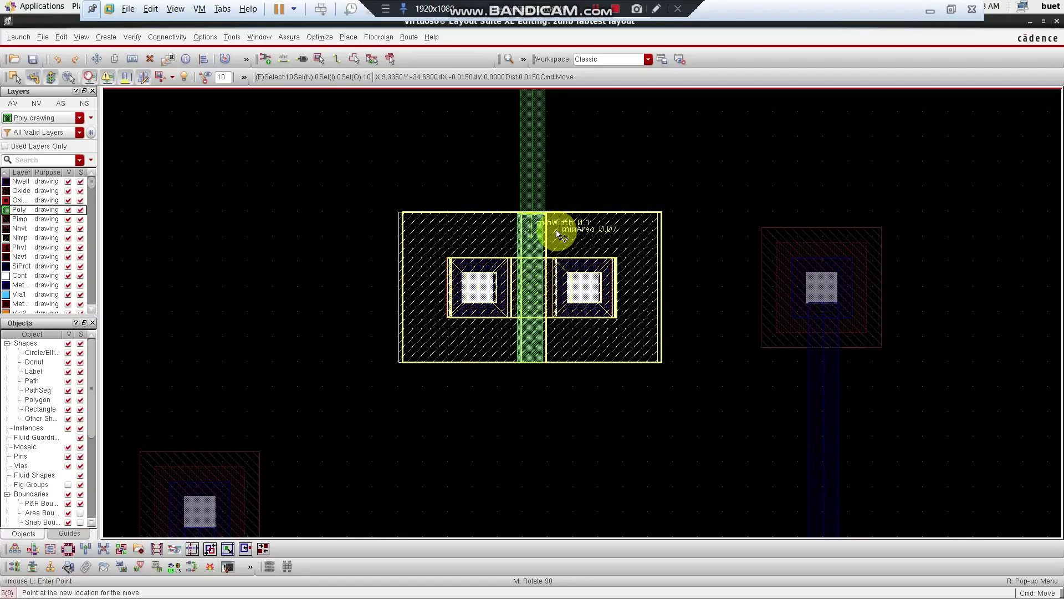
pyautogui.keyDown('ctrl'); pyautogui.scroll(1, 557, 231); pyautogui.keyUp('ctrl')
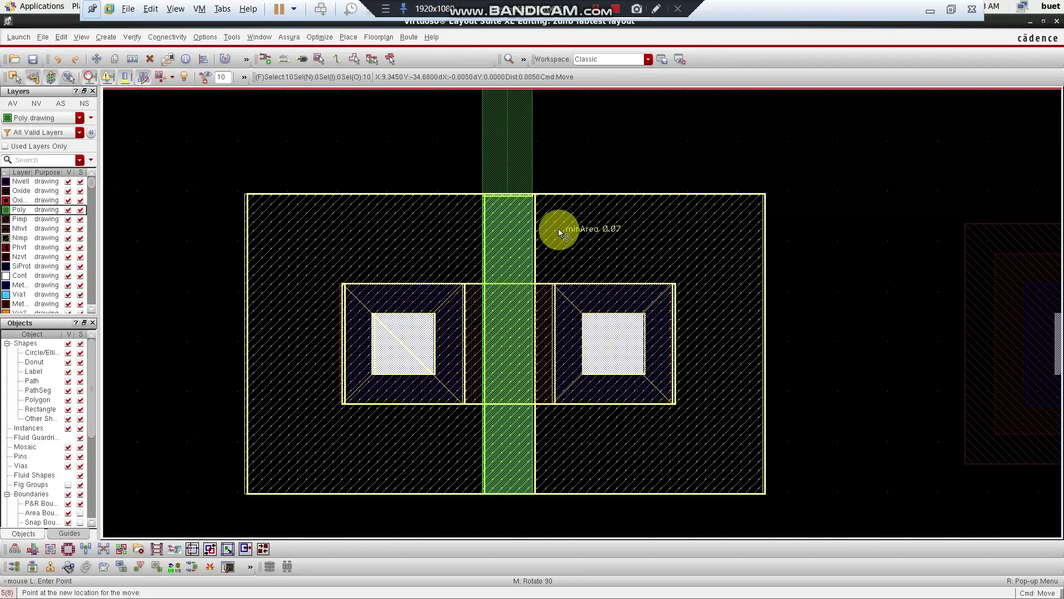
pyautogui.click(559, 231)
pyautogui.click(613, 164)
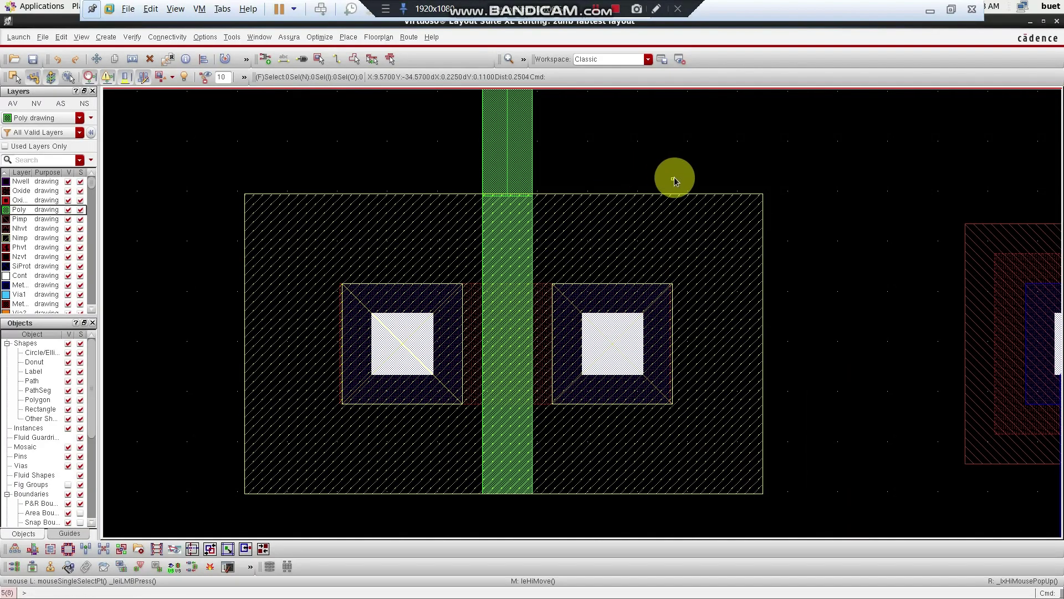
# - Draw a Poly path from the two-gate PMOS transistor's left gate, jogged left, down to the two-gate NMOS transistor's left gate
pyautogui.press('f')
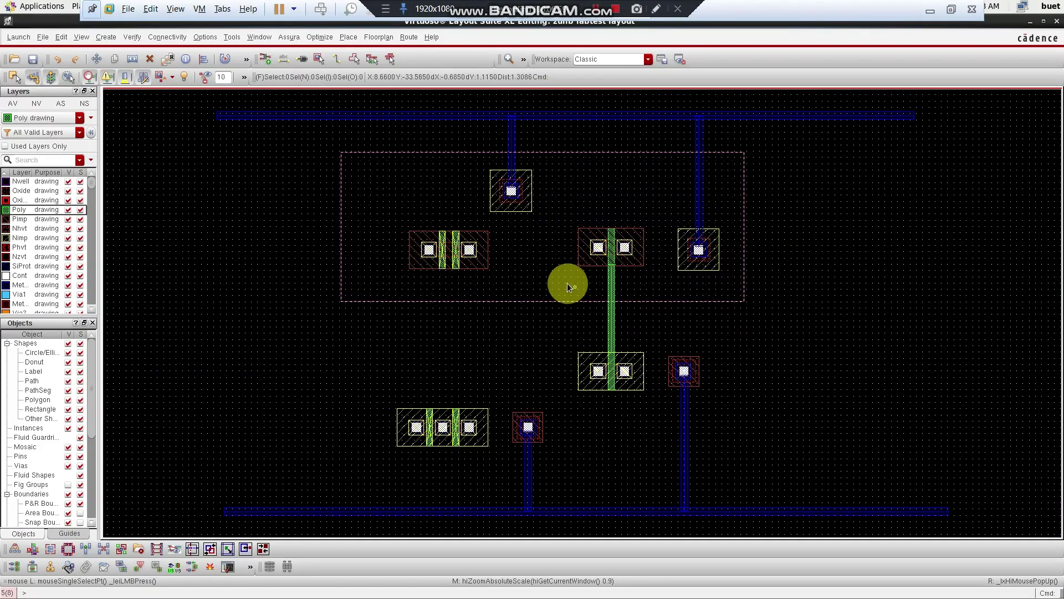
pyautogui.keyDown('ctrl'); pyautogui.scroll(5, 440, 309); pyautogui.keyUp('ctrl')
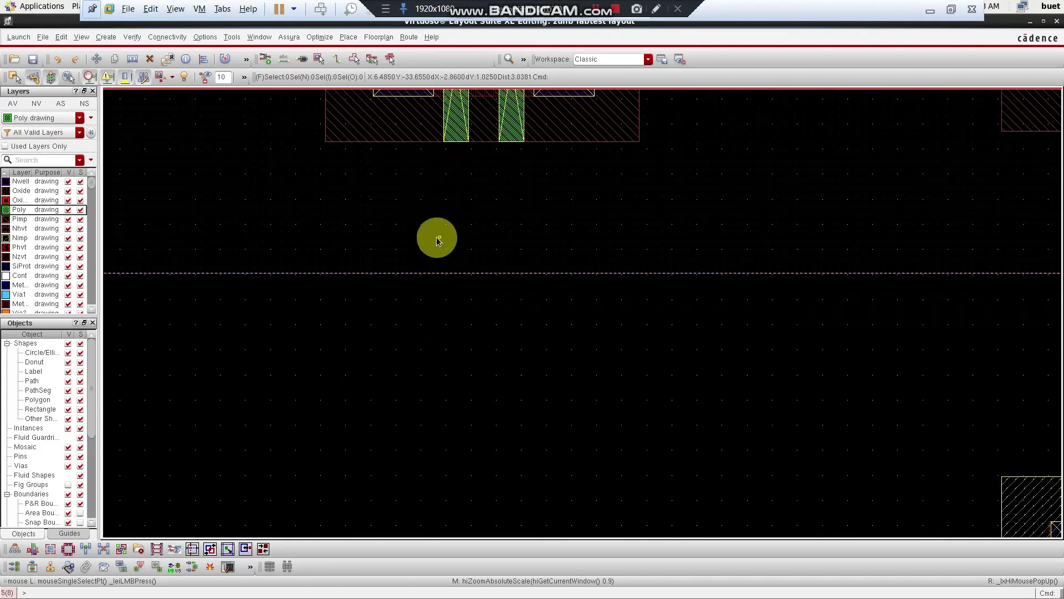
pyautogui.press('p')
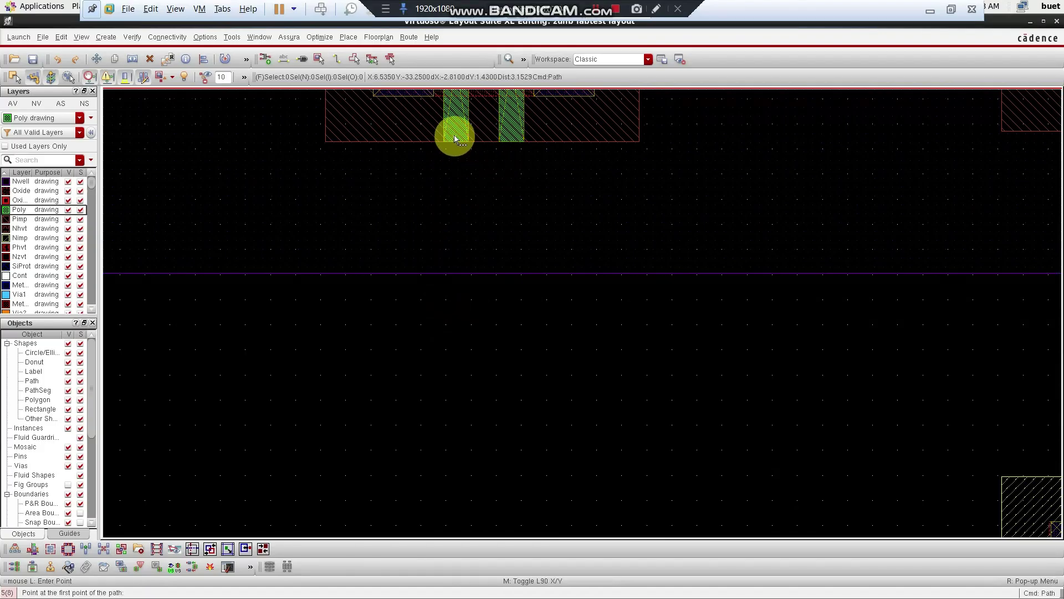
pyautogui.click(454, 137)
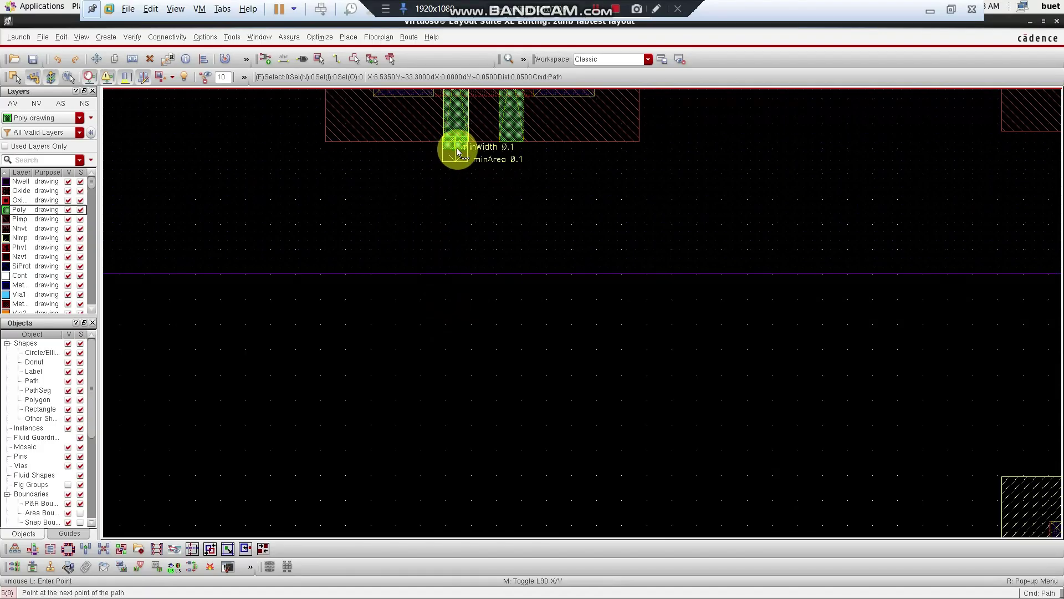
pyautogui.press('Escape')
pyautogui.click(455, 141)
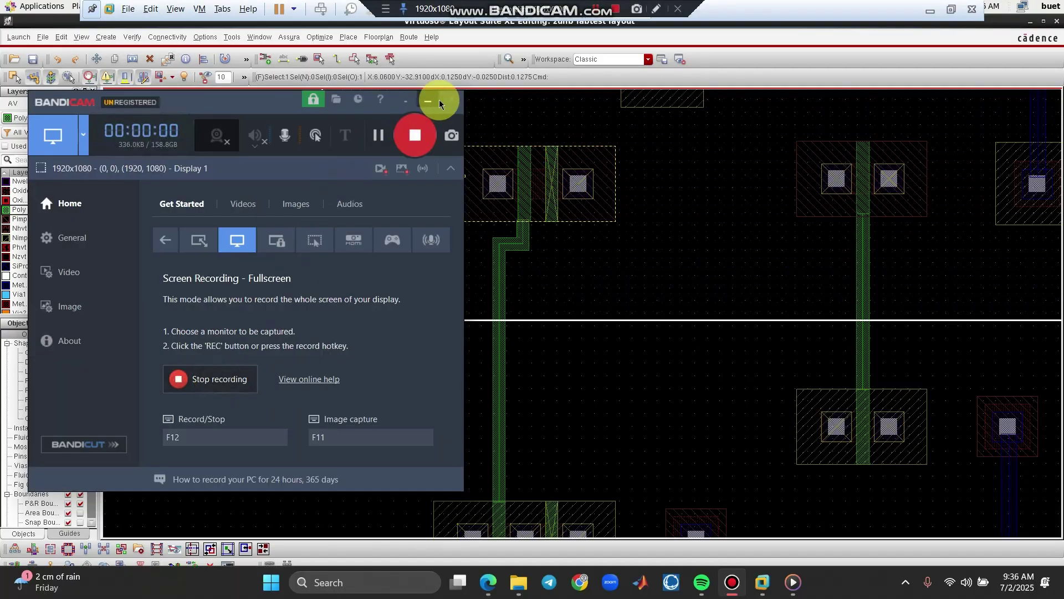
pyautogui.click(439, 103)
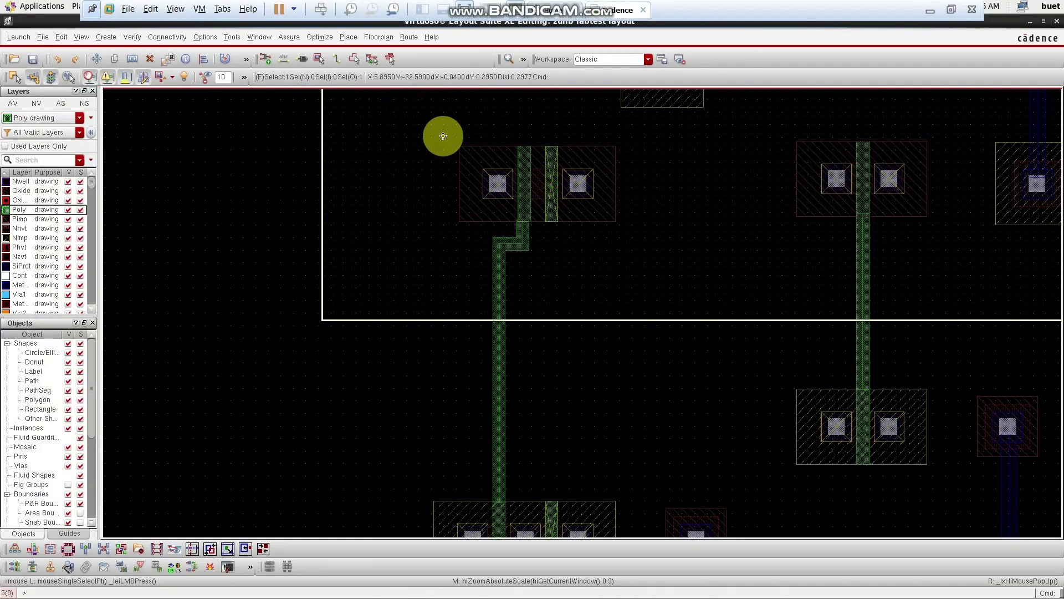
# - Move the Nwell rectangle about 0.7 units to the left so it surrounds the upper two-gate transistor with margin
pyautogui.click(571, 220)
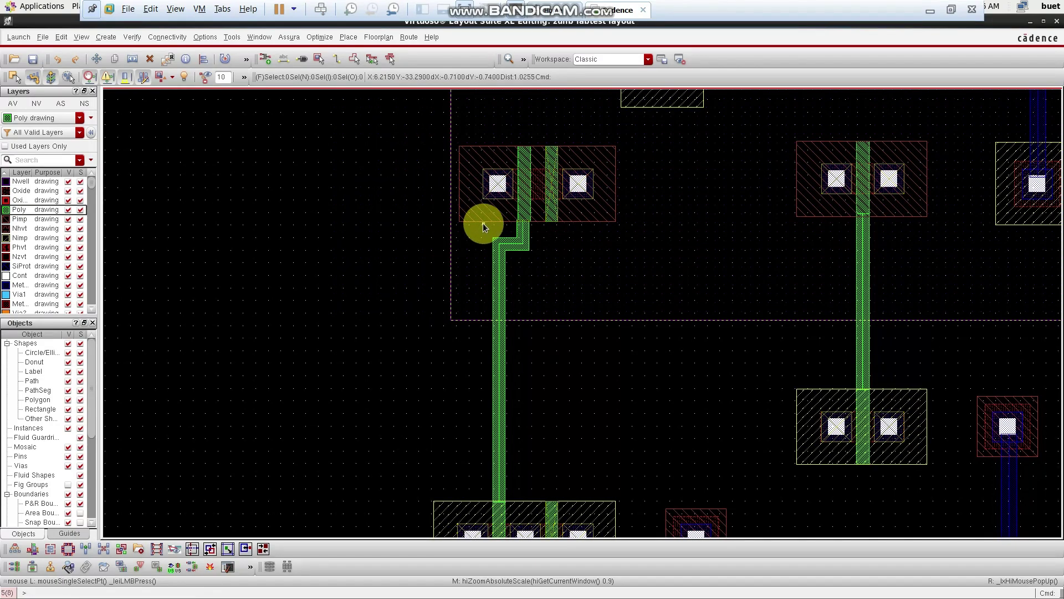
pyautogui.press('f')
pyautogui.press('m')
pyautogui.click(526, 252)
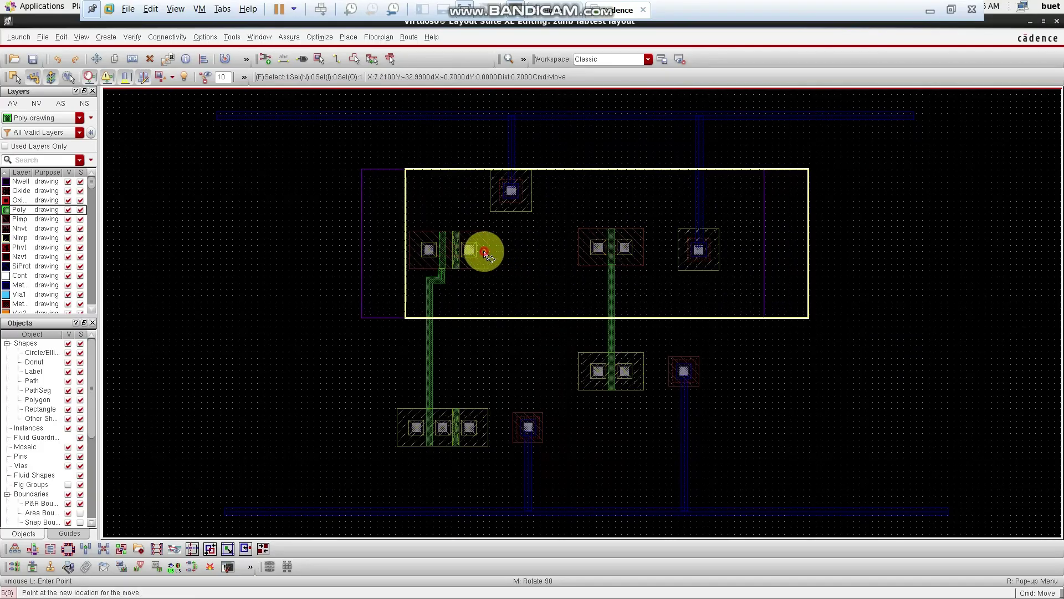
pyautogui.click(485, 253)
# - Move the whole upper two-gate transistor about 0.01 units left to align its first gate with the jogged poly path
pyautogui.scroll(2, 347, 300)
pyautogui.scroll(-1, 348, 300)
pyautogui.scroll(2, 594, 216)
pyautogui.scroll(-1, 590, 199)
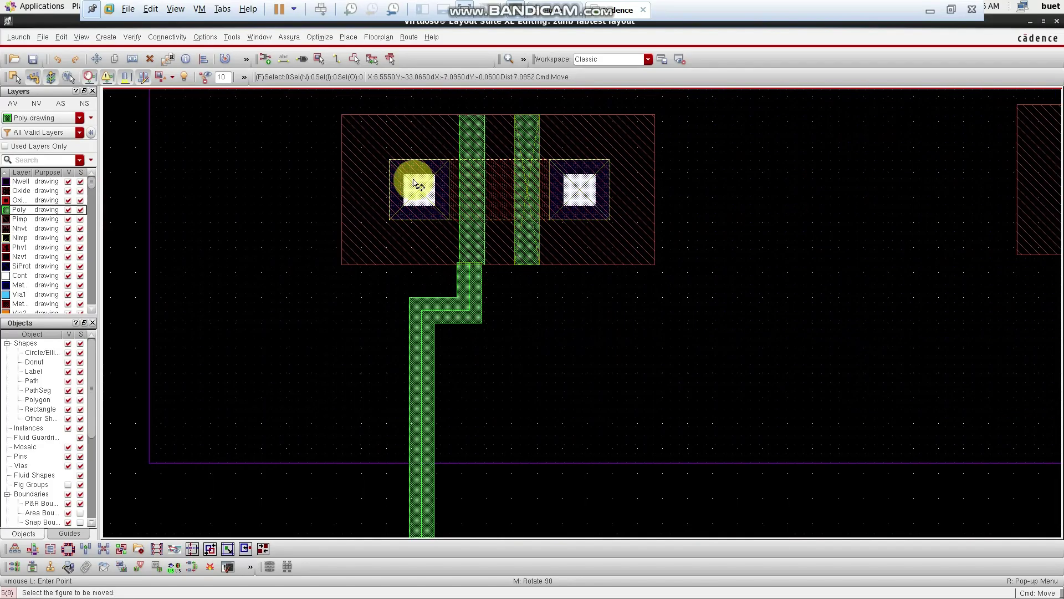
pyautogui.press('Escape')
pyautogui.moveTo(323, 104)
pyautogui.mouseDown()
pyautogui.moveTo(610, 301)
pyautogui.moveTo(672, 281)
pyautogui.mouseUp()
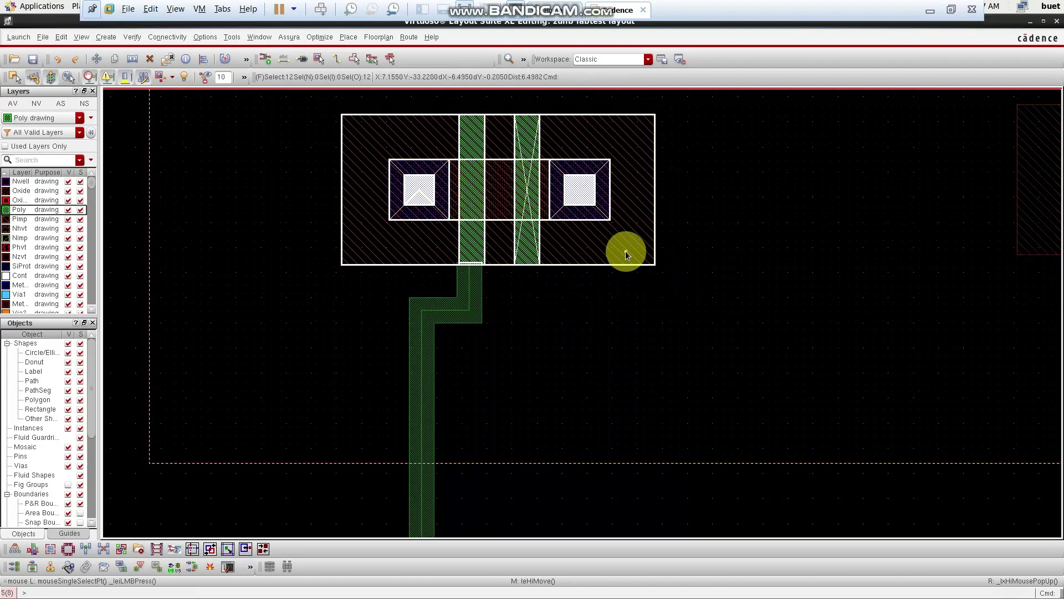
pyautogui.press('m')
pyautogui.click(603, 241)
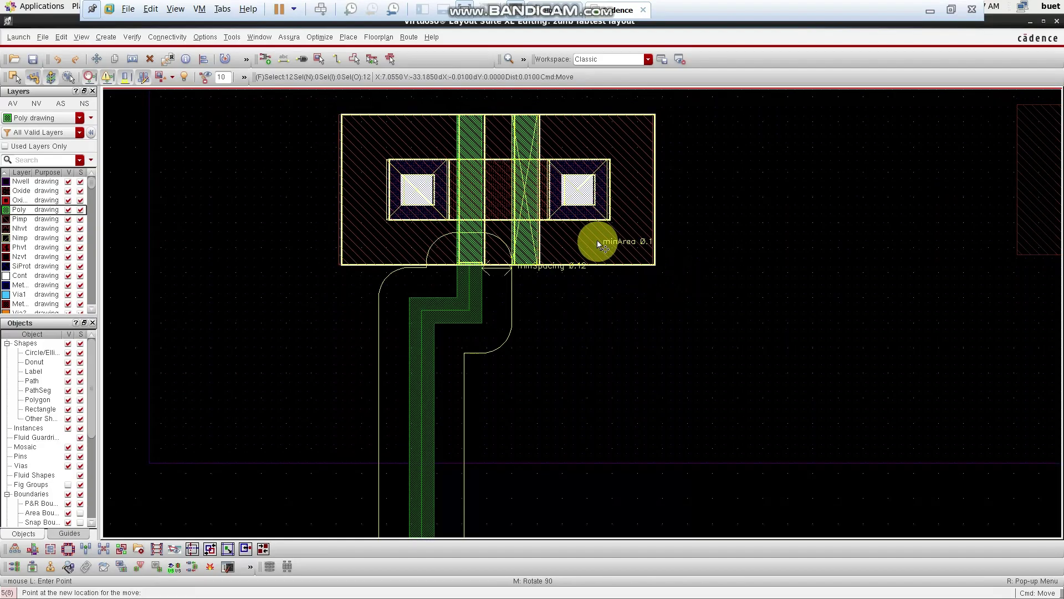
pyautogui.click(586, 242)
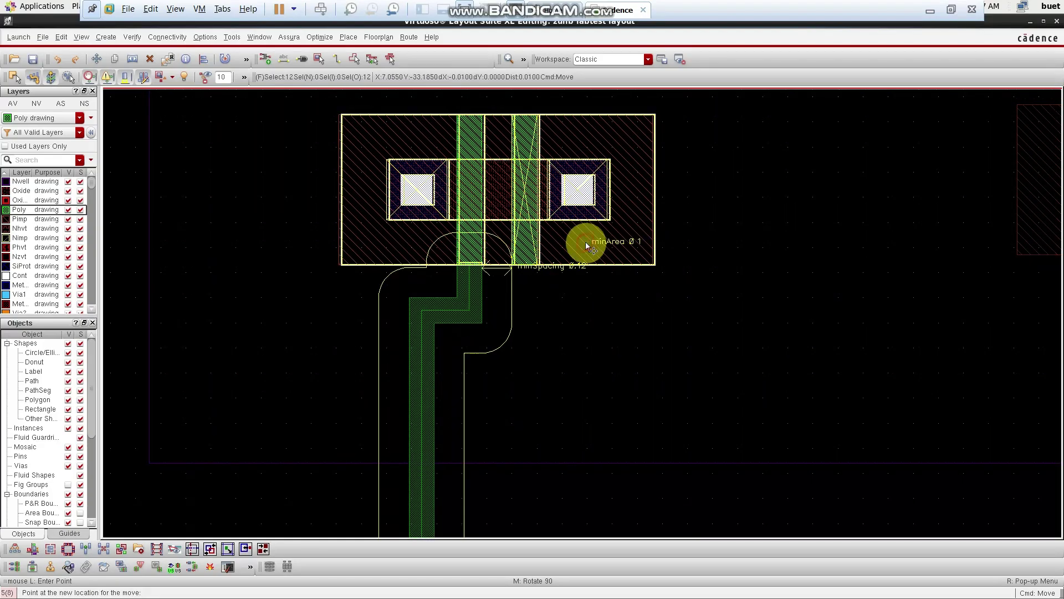
pyautogui.scroll(3, 520, 306)
pyautogui.scroll(-2, 521, 306)
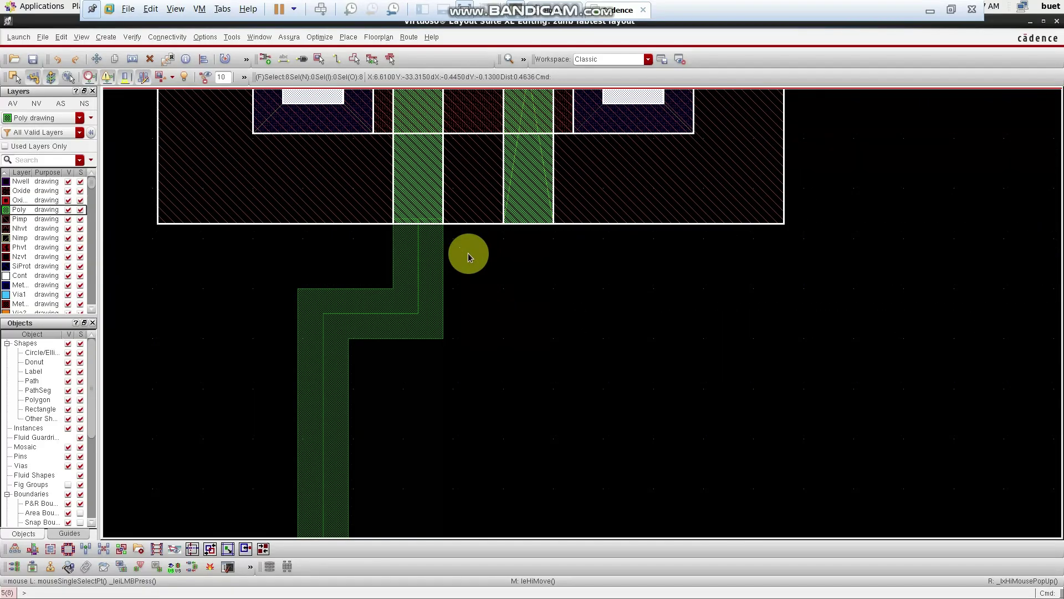
pyautogui.click(536, 301)
pyautogui.scroll(-3, 533, 303)
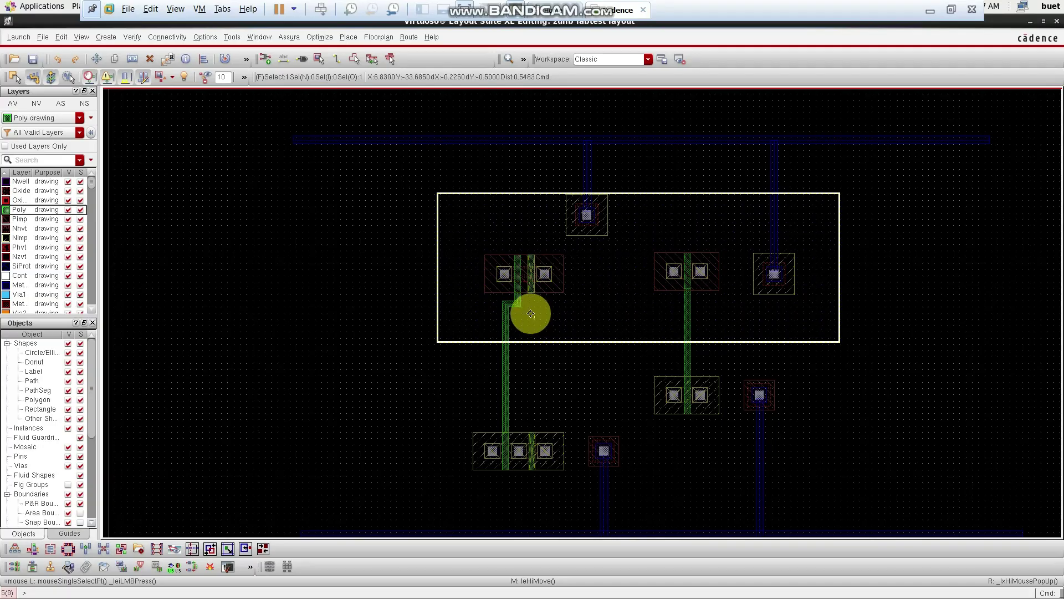
pyautogui.click(551, 363)
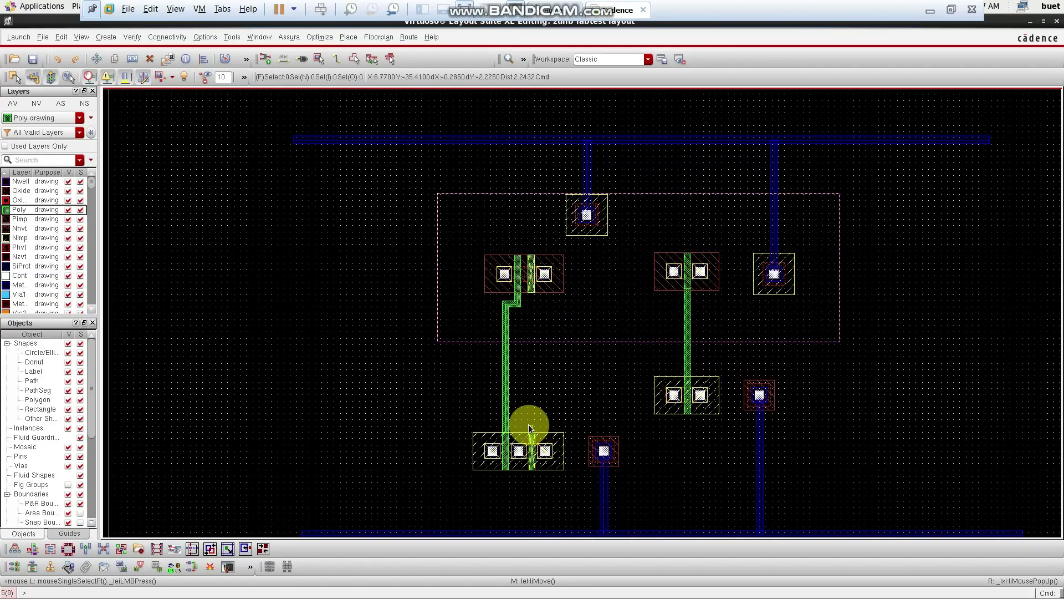
# - Draw a poly path from the upper transistor's second gate down to the lower transistor's second gate, with a tiny jog near the lower end
pyautogui.press('p')
pyautogui.scroll(2, 540, 422)
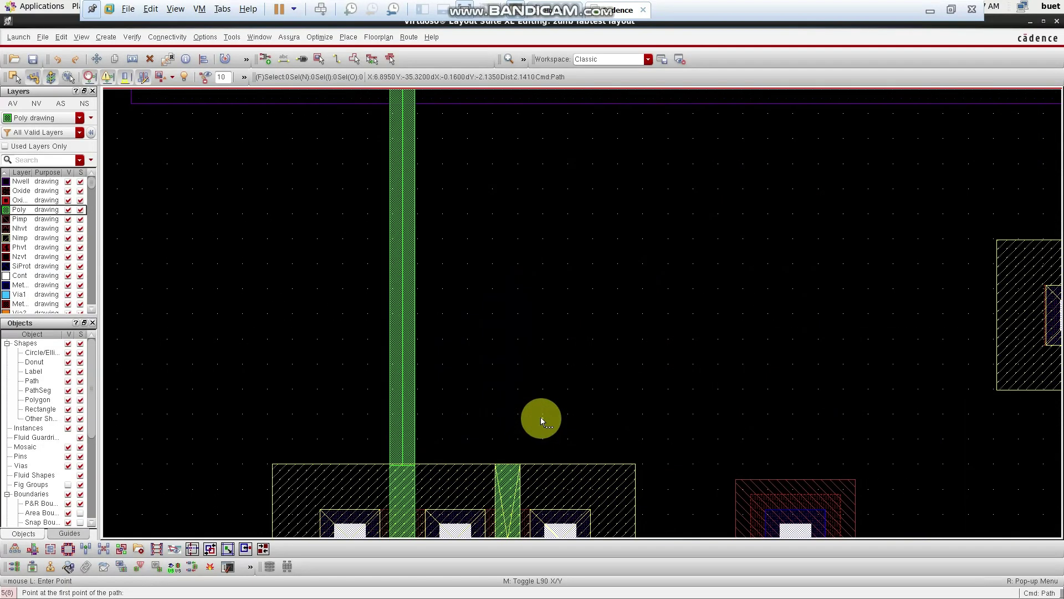
pyautogui.scroll(-1, 500, 419)
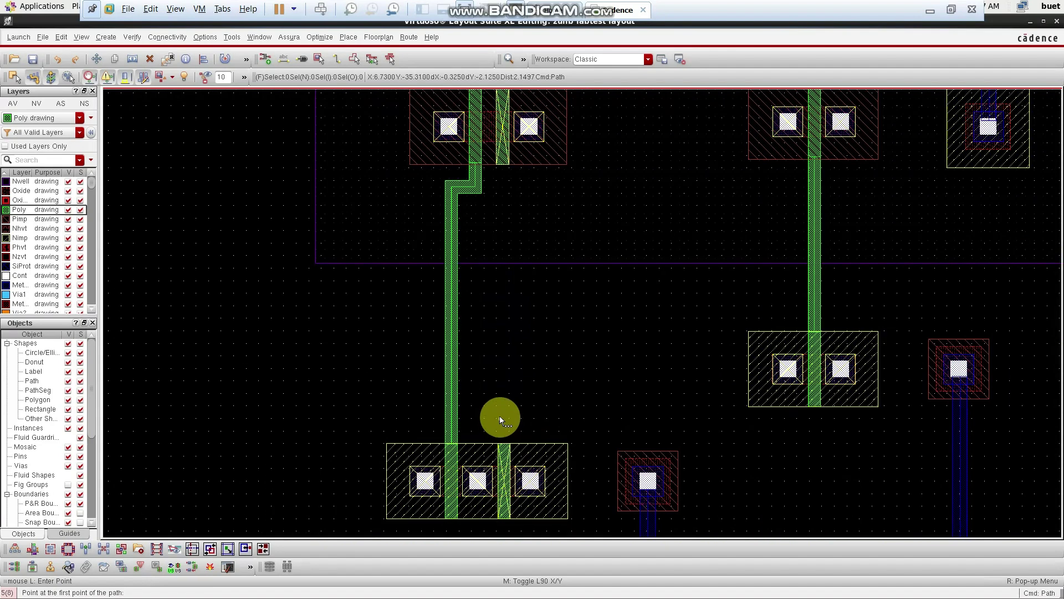
pyautogui.scroll(2, 503, 162)
pyautogui.click(496, 157)
pyautogui.scroll(-2, 497, 364)
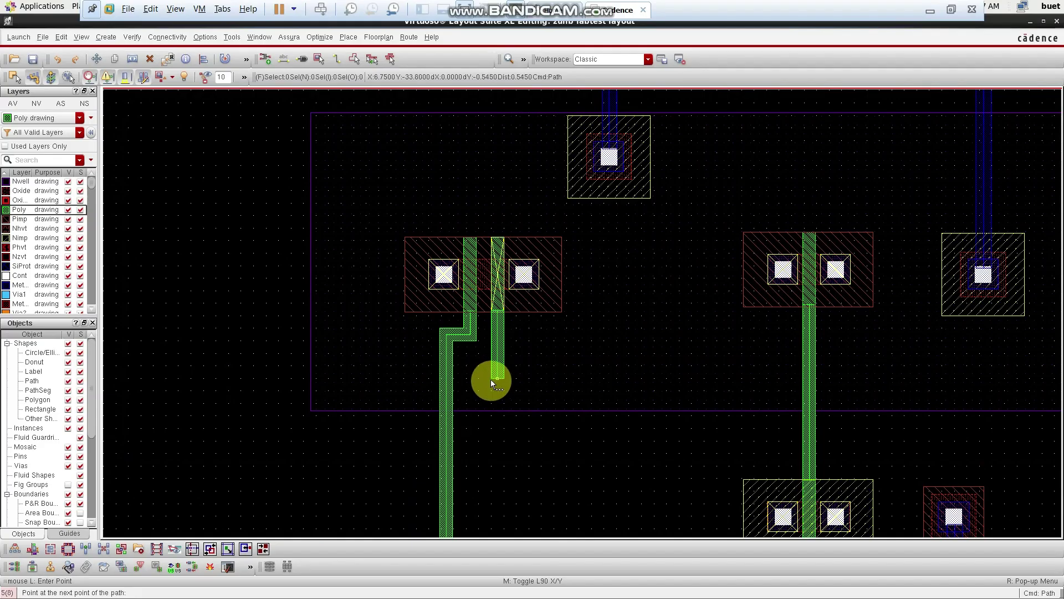
pyautogui.scroll(1, 492, 378)
pyautogui.scroll(2, 489, 196)
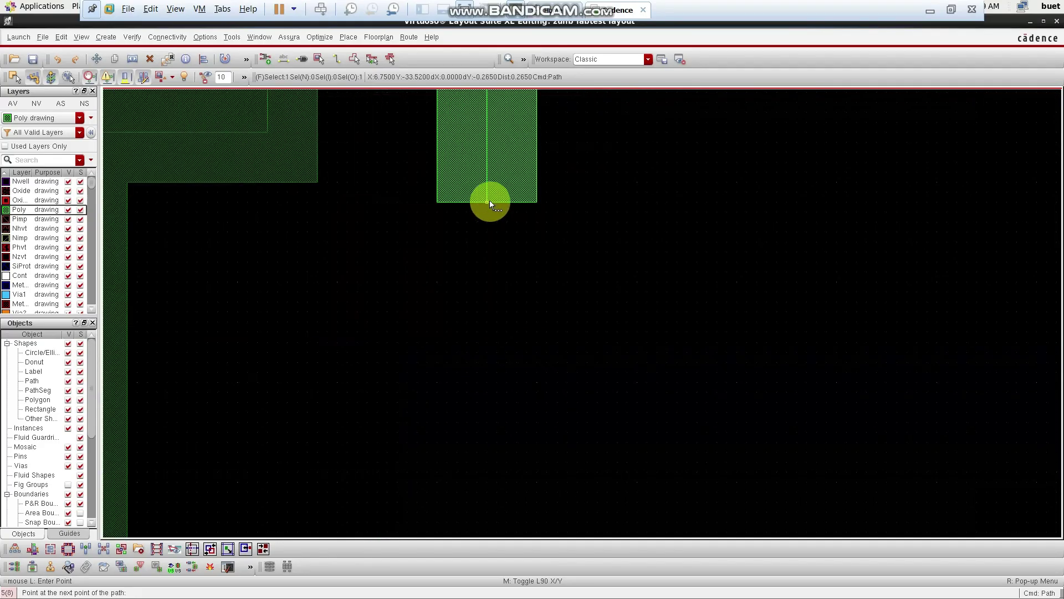
pyautogui.scroll(-3, 490, 201)
pyautogui.scroll(2, 488, 186)
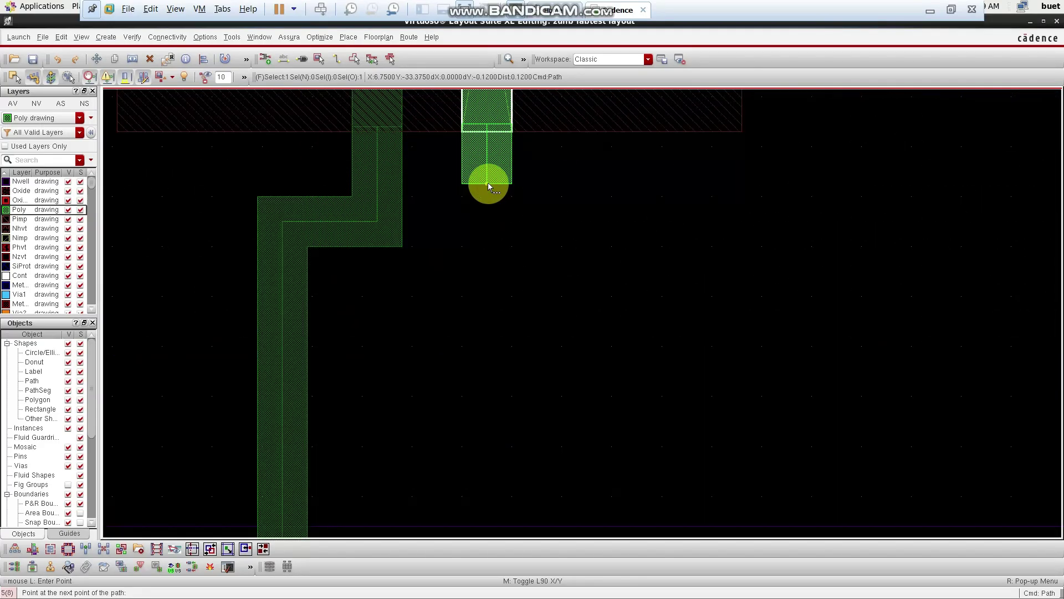
pyautogui.scroll(-3, 488, 185)
pyautogui.scroll(2, 493, 293)
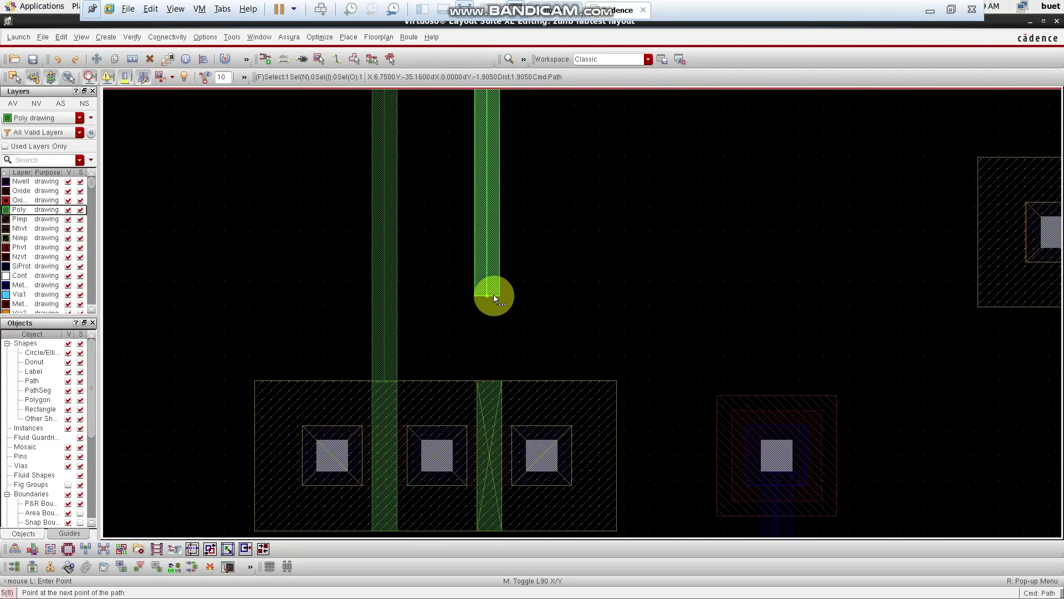
pyautogui.scroll(1, 494, 294)
pyautogui.scroll(2, 466, 427)
pyautogui.scroll(-2, 464, 431)
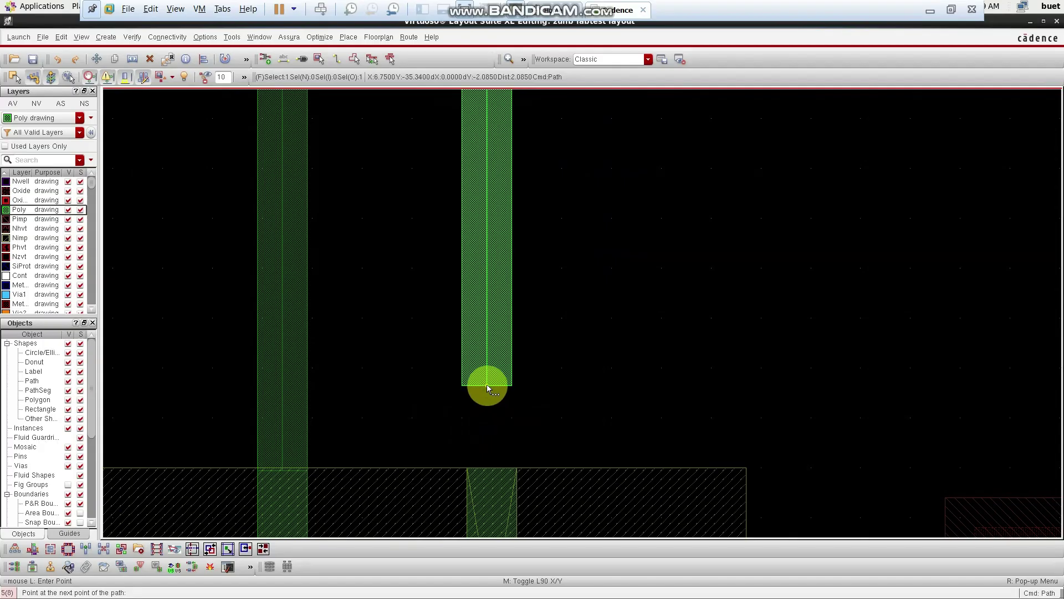
pyautogui.click(487, 385)
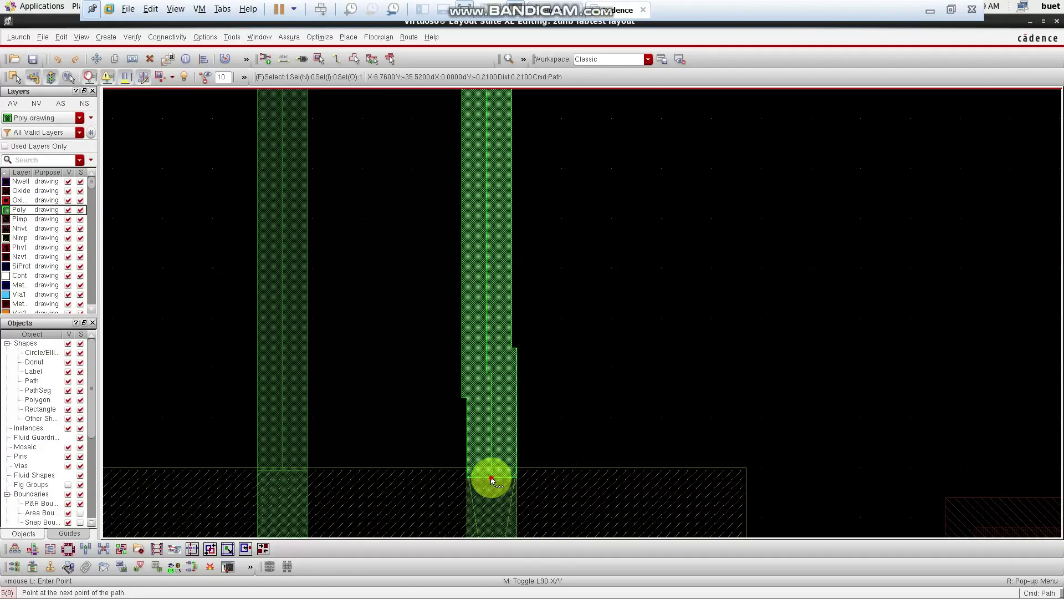
pyautogui.doubleClick(490, 473)
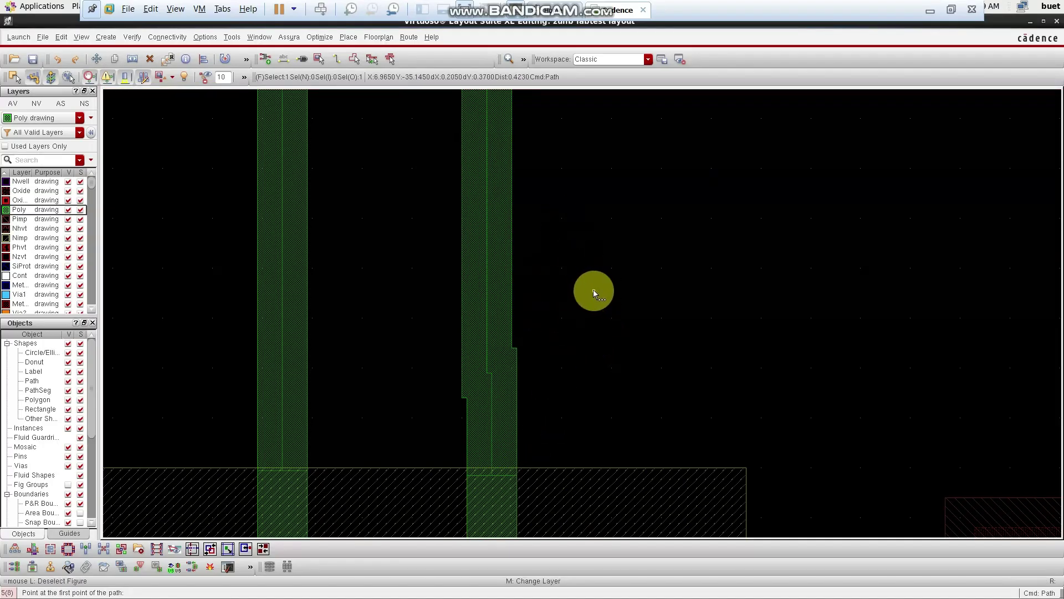
pyautogui.hotkey('ctrl', 'alt', 'Return')
pyautogui.hotkey('ctrl', 'alt', 'Return')
pyautogui.hotkey('ctrl', 'alt', 'Return')
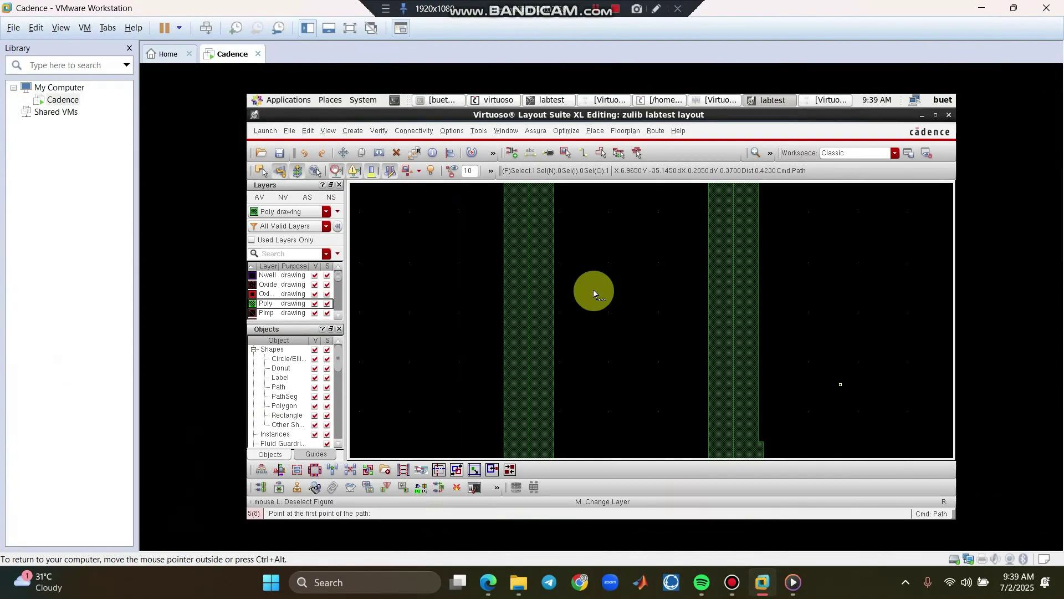
pyautogui.hotkey('ctrl', 'alt', 'Return')
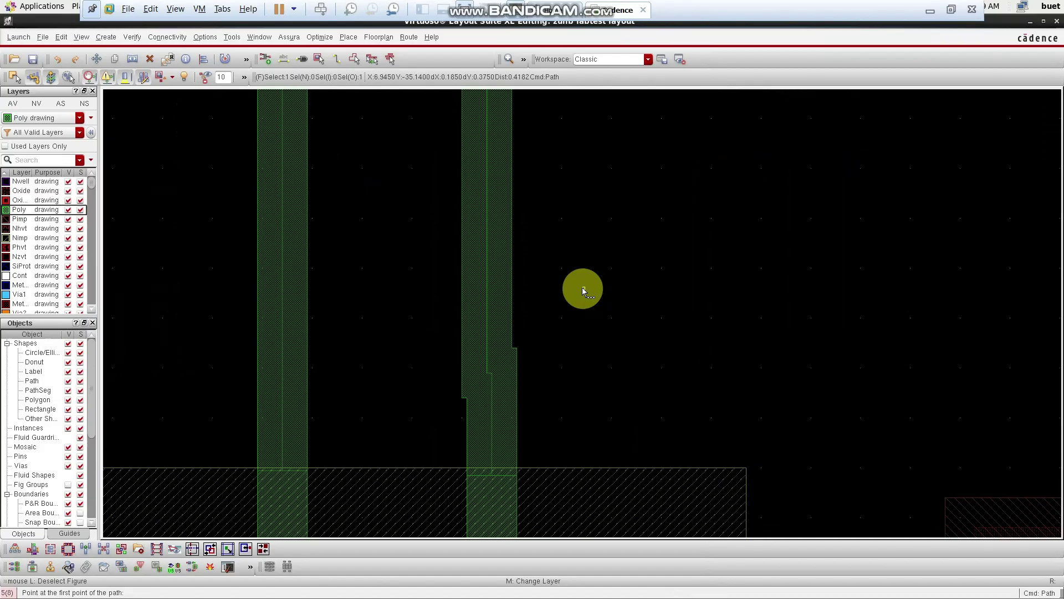
# - Leave the Path command and make Metal1 drawing the active layer
pyautogui.press('f')
pyautogui.click(287, 326)
pyautogui.press('Escape')
pyautogui.scroll(-1, 227, 329)
pyautogui.click(227, 329)
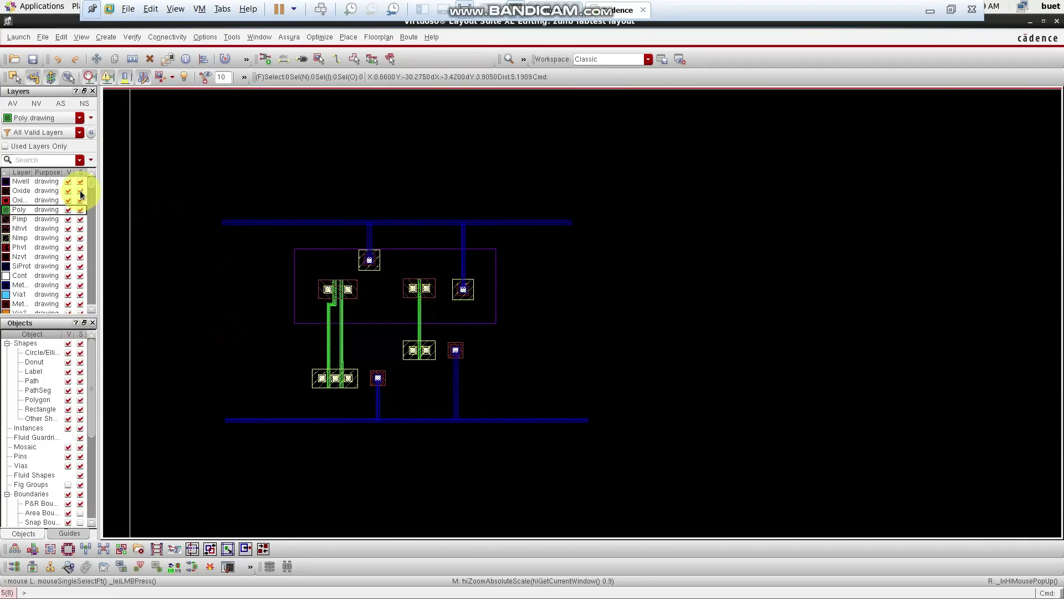
pyautogui.press('f')
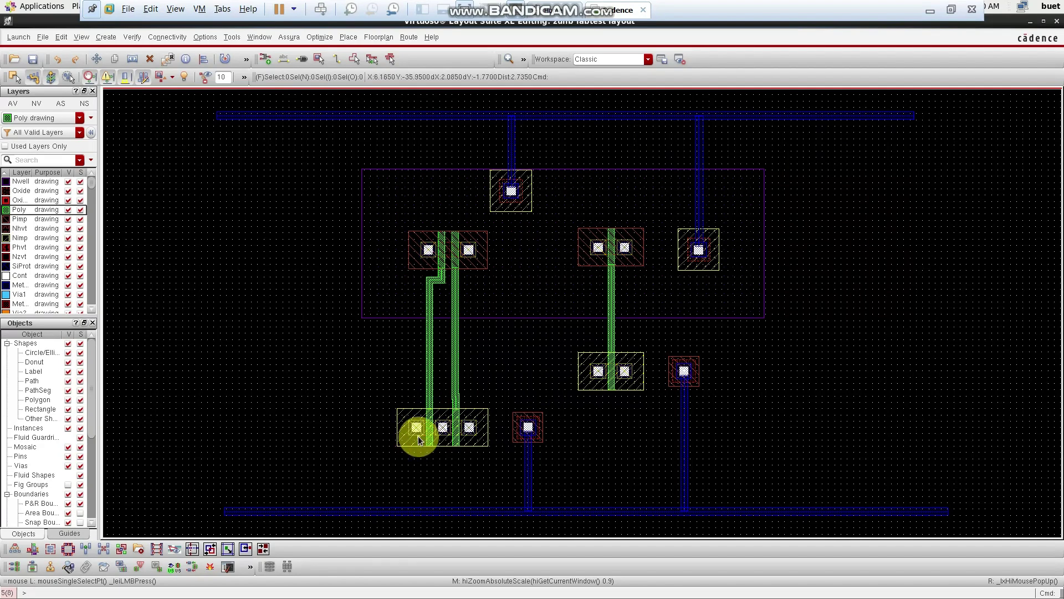
pyautogui.keyDown('ctrl'); pyautogui.scroll(-3, 403, 499); pyautogui.keyUp('ctrl')
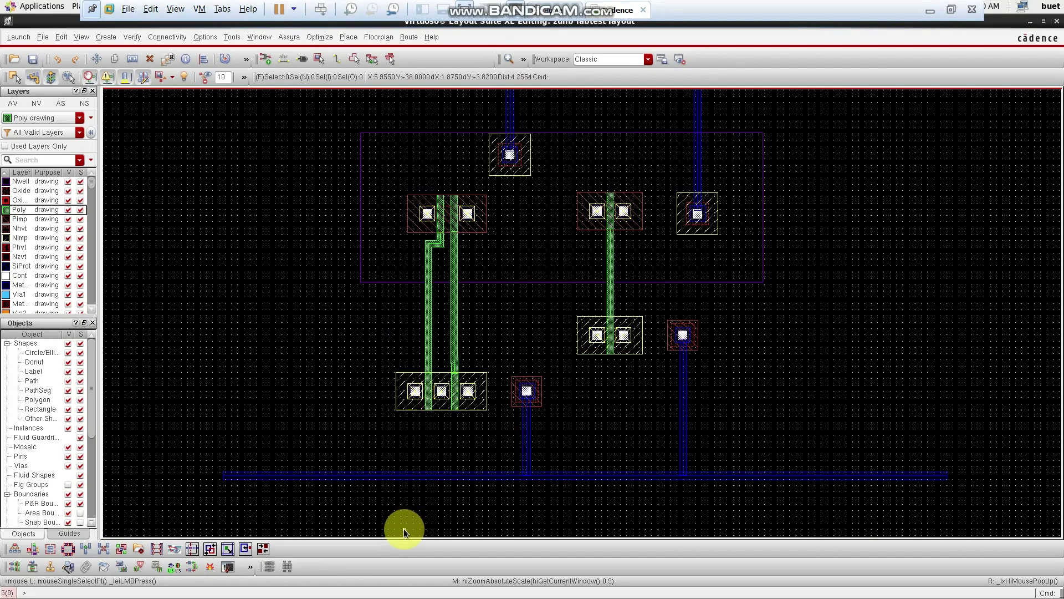
pyautogui.keyDown('ctrl'); pyautogui.scroll(6, 404, 521); pyautogui.keyUp('ctrl')
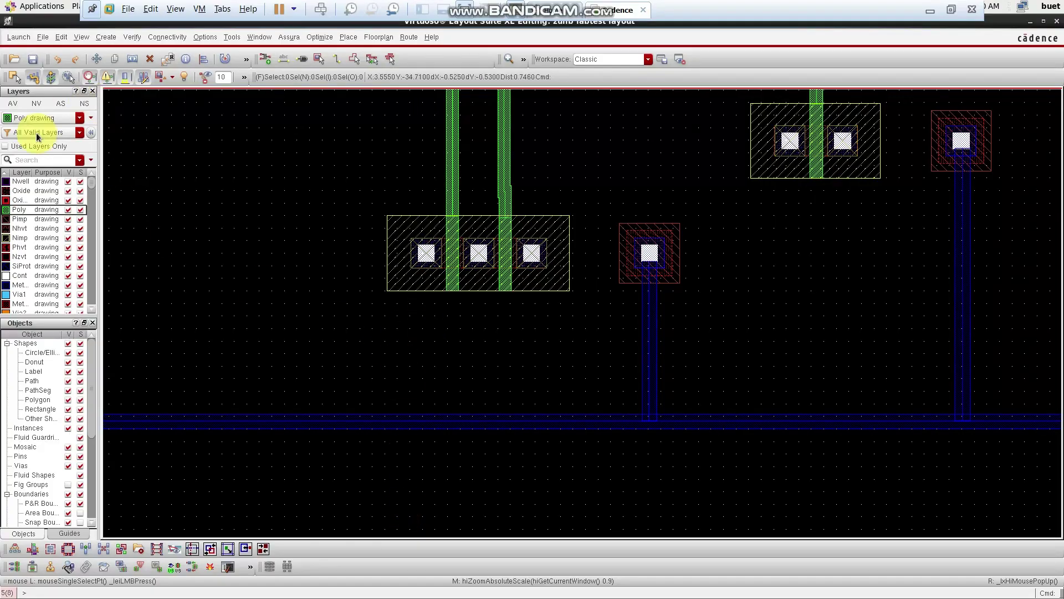
pyautogui.click(19, 284)
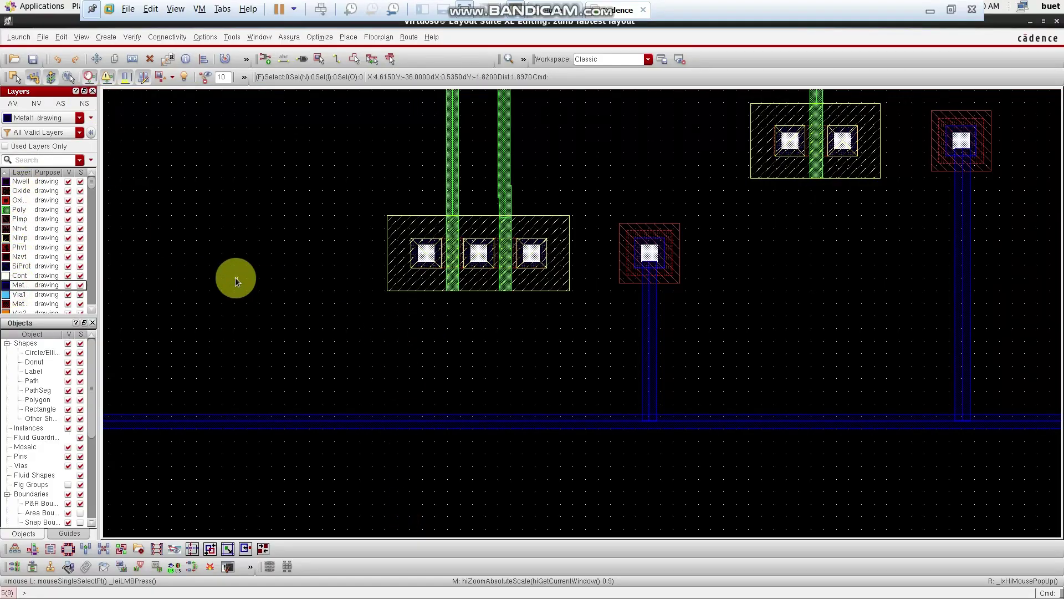
pyautogui.press('p')
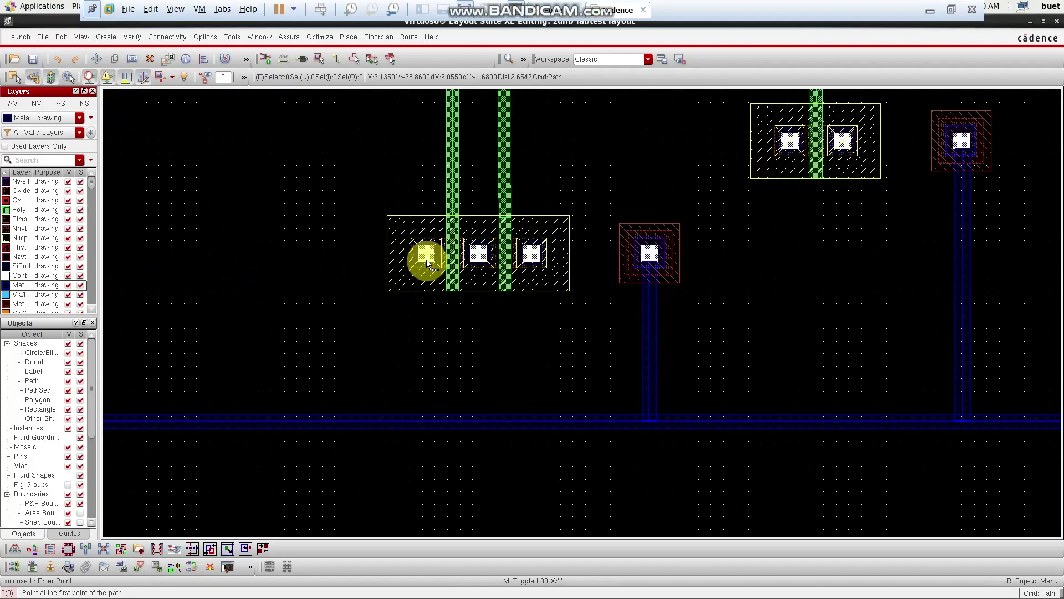
pyautogui.click(426, 261)
pyautogui.click(427, 420)
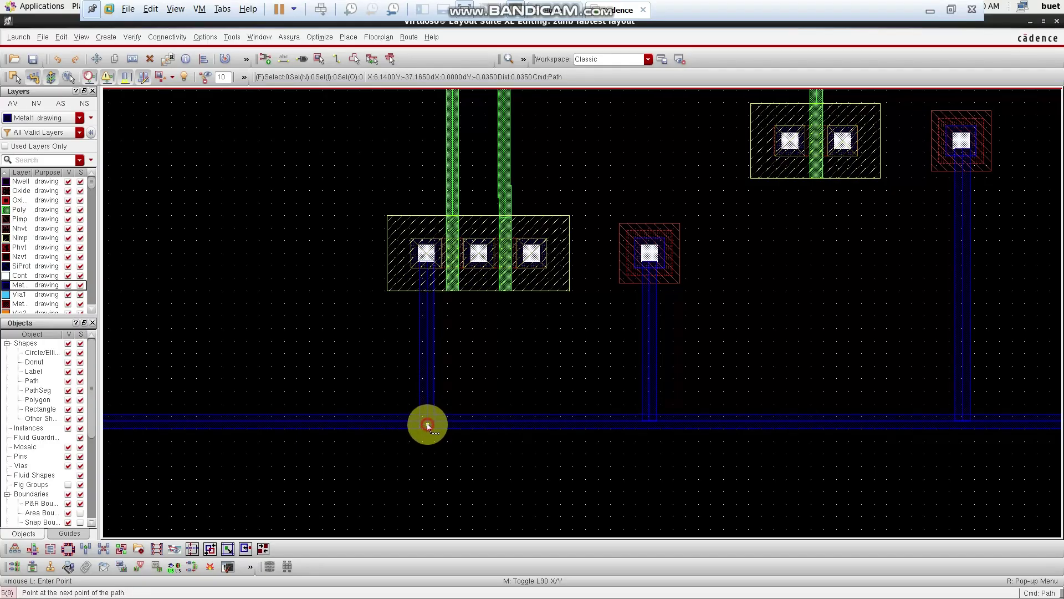
pyautogui.press('Escape')
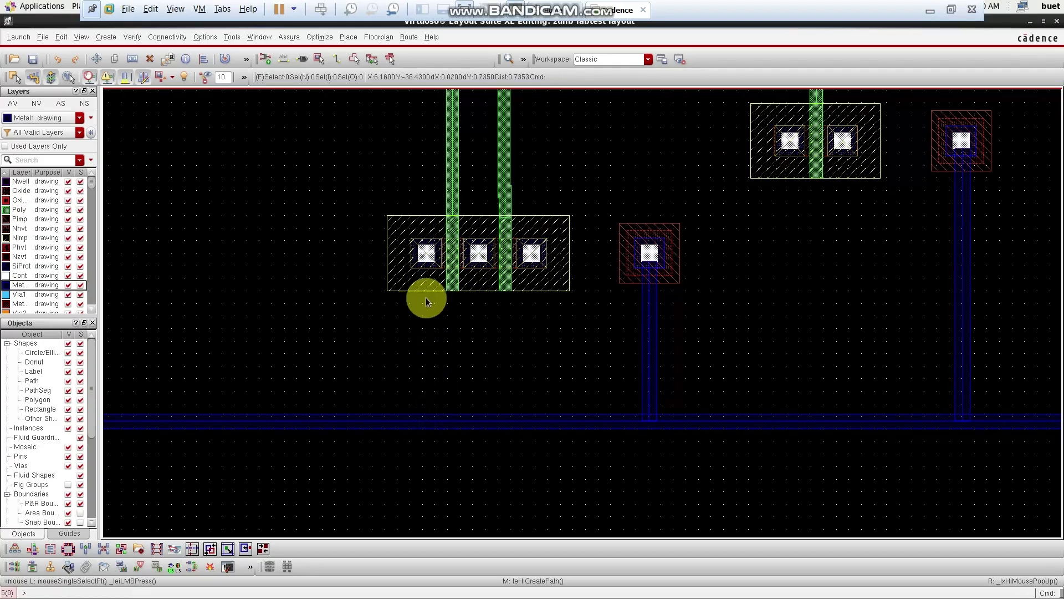
# - Try to draw a Metal1 path from the lower two-gate transistor's leftmost contact to the lower rail, and dismiss the Create Path warning
pyautogui.press('p')
pyautogui.click(427, 264)
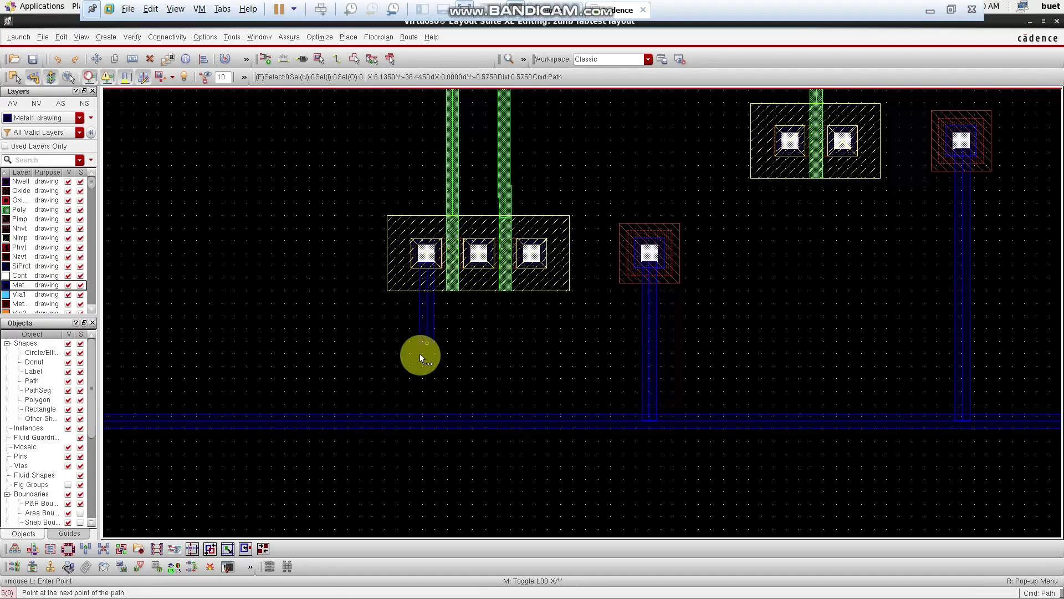
pyautogui.click(427, 416)
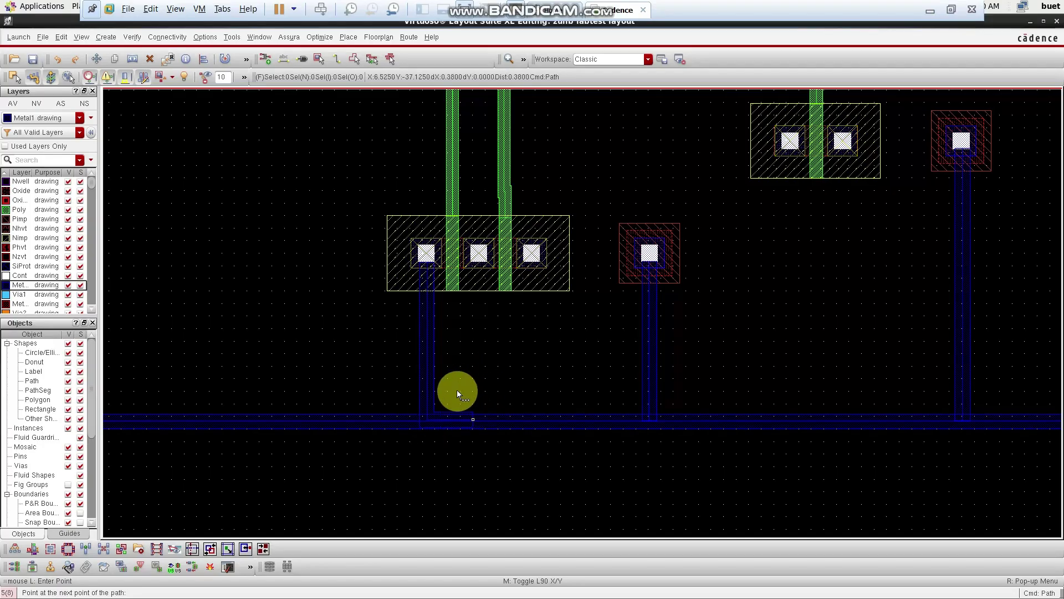
pyautogui.doubleClick(419, 418)
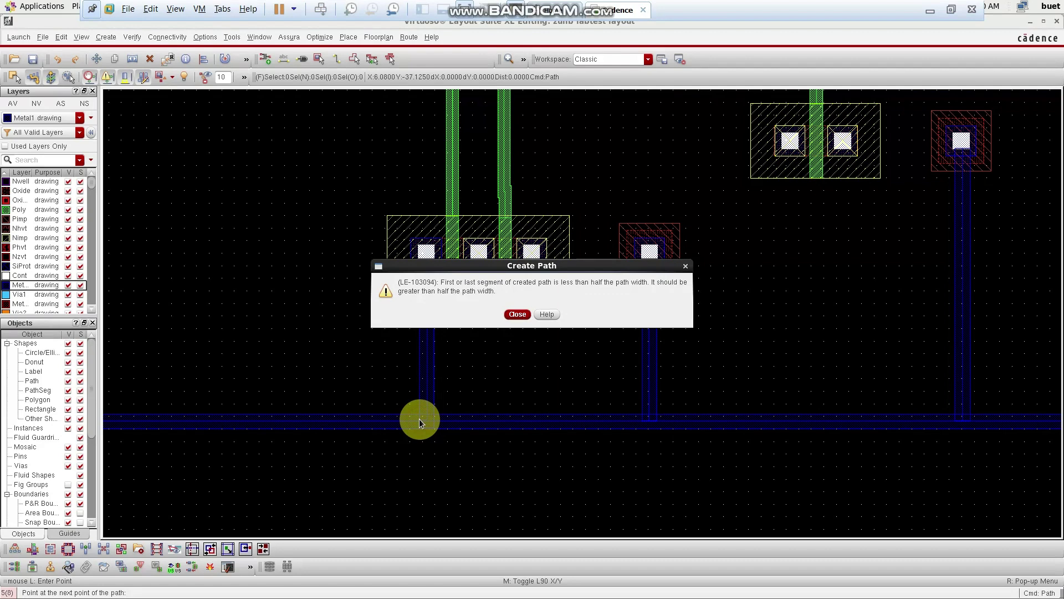
pyautogui.click(685, 266)
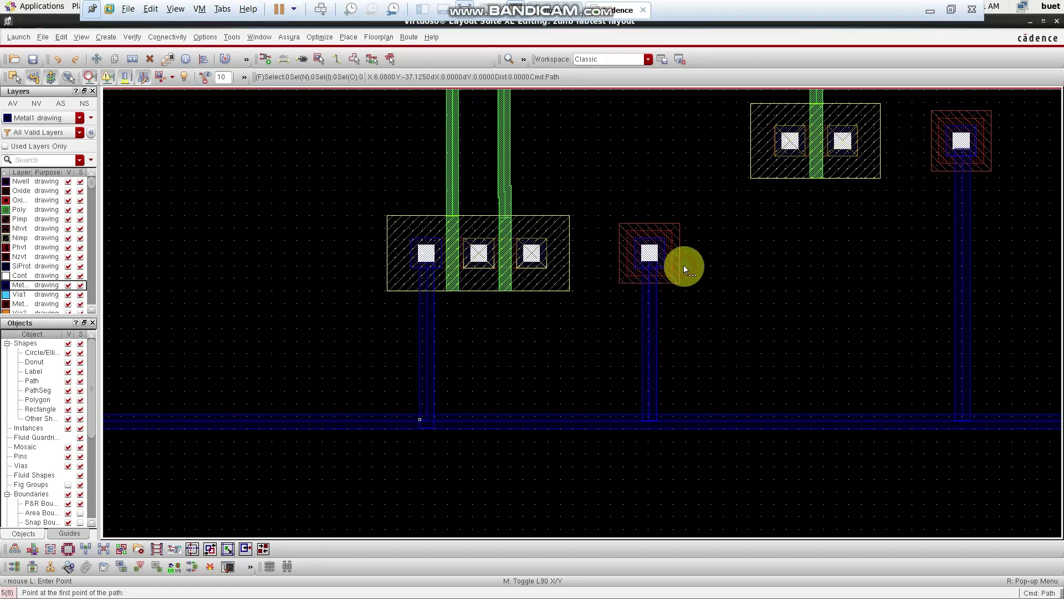
# - Delete the Metal1 path just drawn below the lower two-gate transistor's leftmost contact
pyautogui.press('Escape')
pyautogui.click(433, 340)
pyautogui.press('Delete')
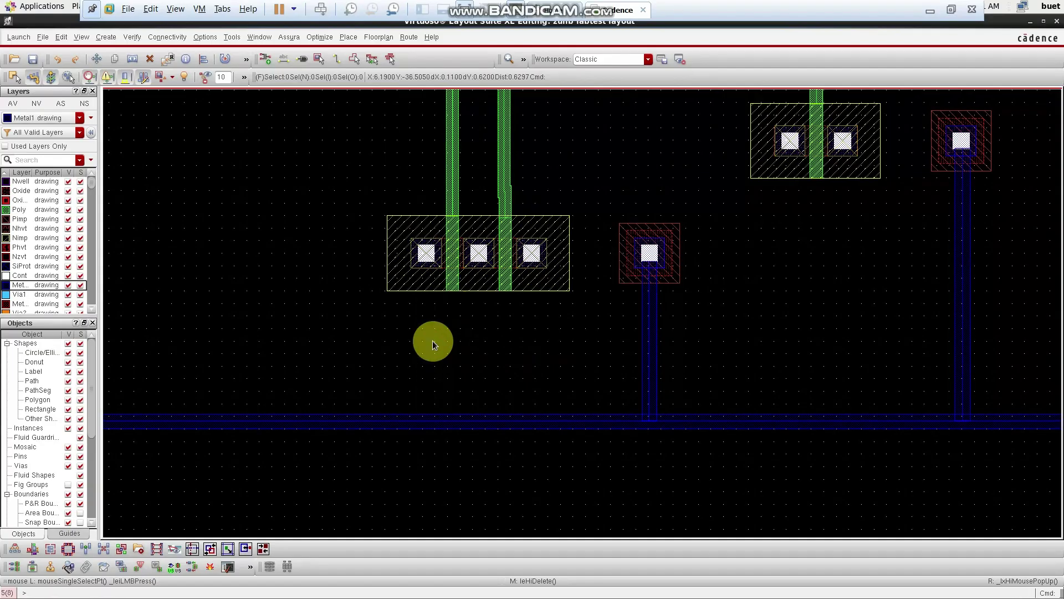
# - Draw a straight Metal1 path from the lower two-gate transistor's leftmost contact down to the lower rail
pyautogui.press('p')
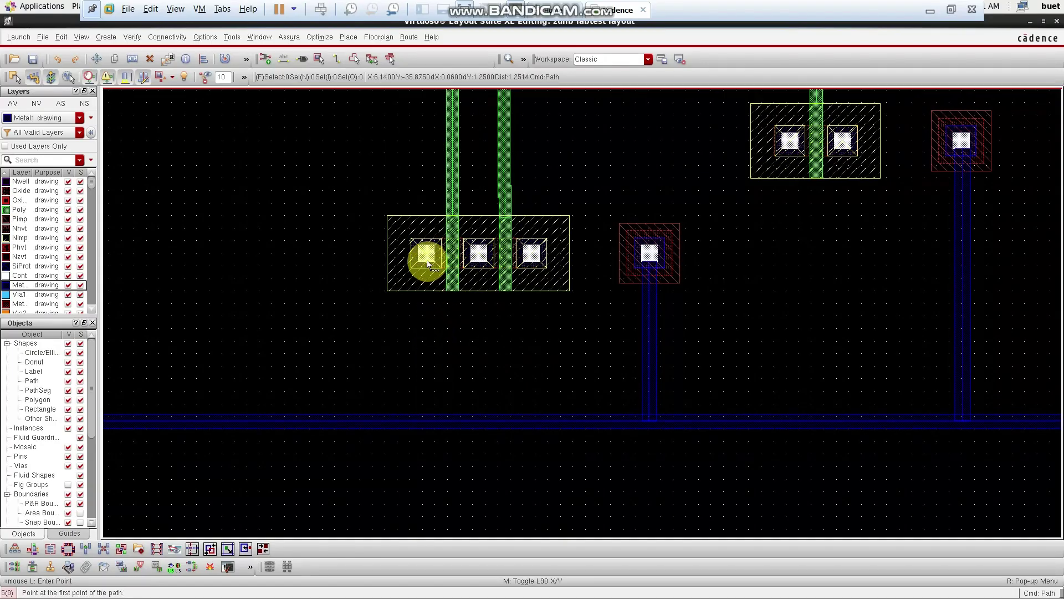
pyautogui.click(425, 253)
pyautogui.doubleClick(428, 419)
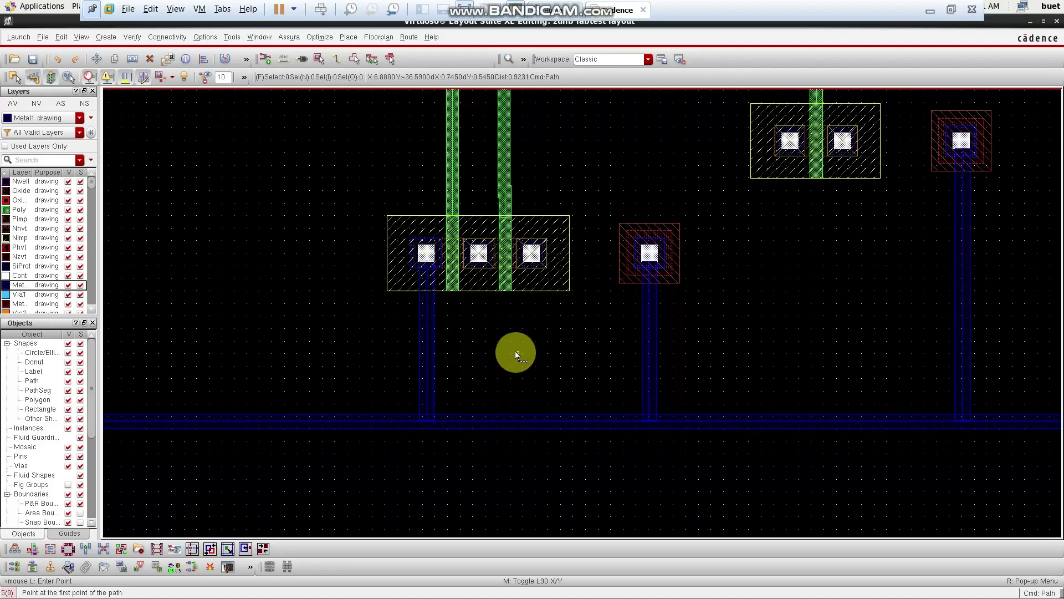
# - Draw a straight Metal1 path from the lower two-gate transistor's rightmost contact down to the lower rail
pyautogui.click(532, 255)
pyautogui.doubleClick(533, 419)
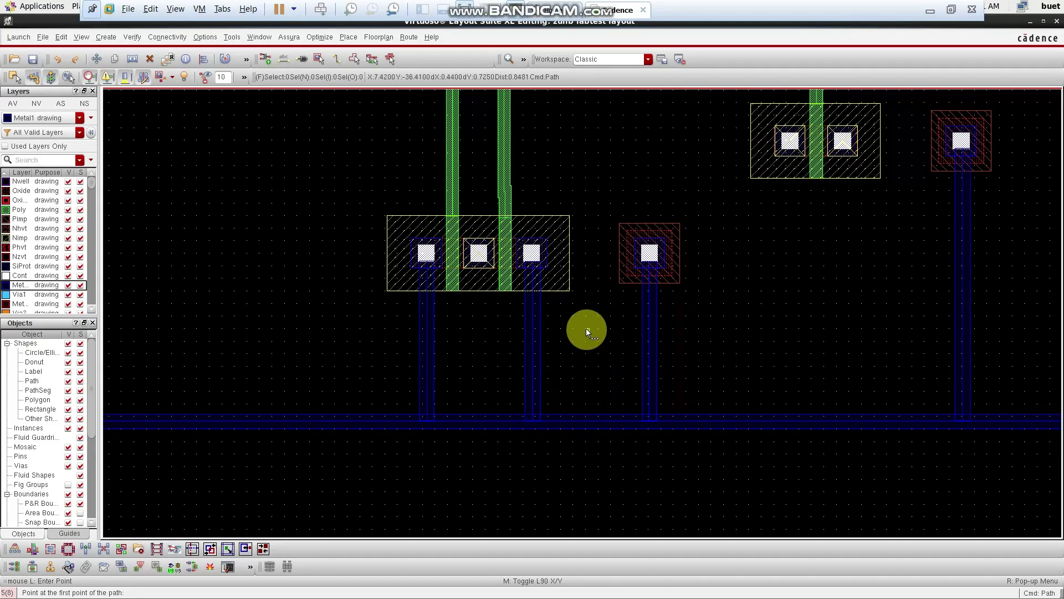
# - Draw a straight Metal1 path from the upper two-gate transistor's left contact up to the upper rail
pyautogui.keyDown('ctrl'); pyautogui.scroll(1, 585, 260); pyautogui.keyUp('ctrl')
pyautogui.keyDown('ctrl'); pyautogui.scroll(-3, 585, 260); pyautogui.keyUp('ctrl')
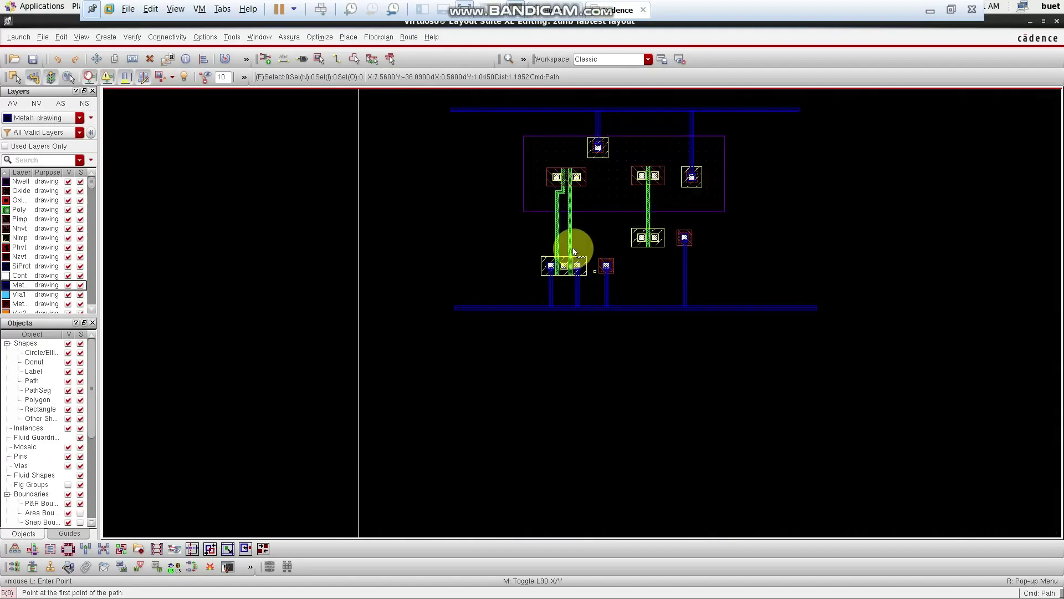
pyautogui.keyDown('ctrl'); pyautogui.scroll(2, 554, 118); pyautogui.keyUp('ctrl')
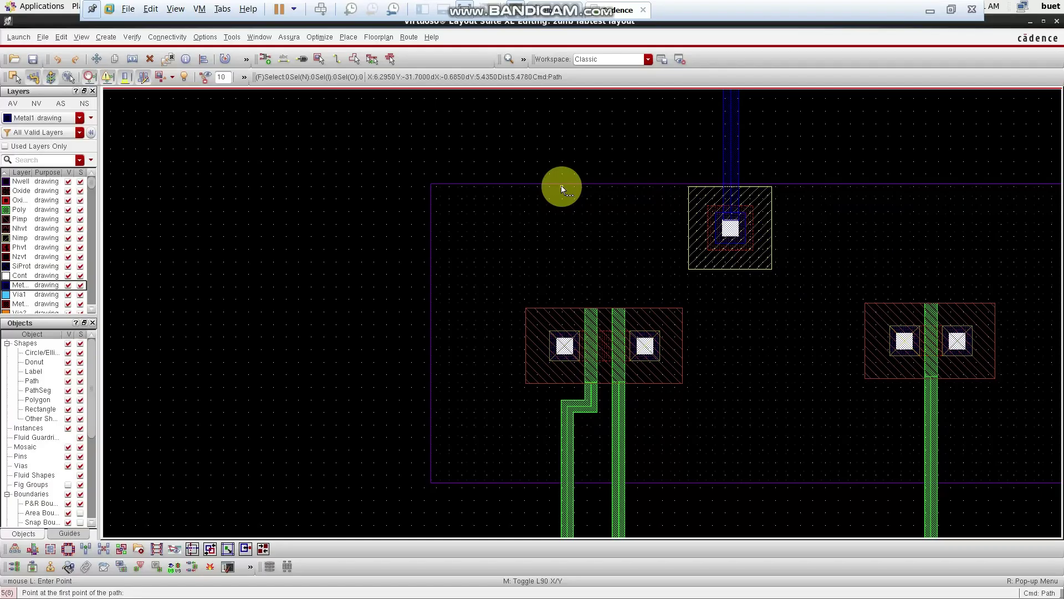
pyautogui.keyDown('ctrl'); pyautogui.scroll(-1, 561, 185); pyautogui.keyUp('ctrl')
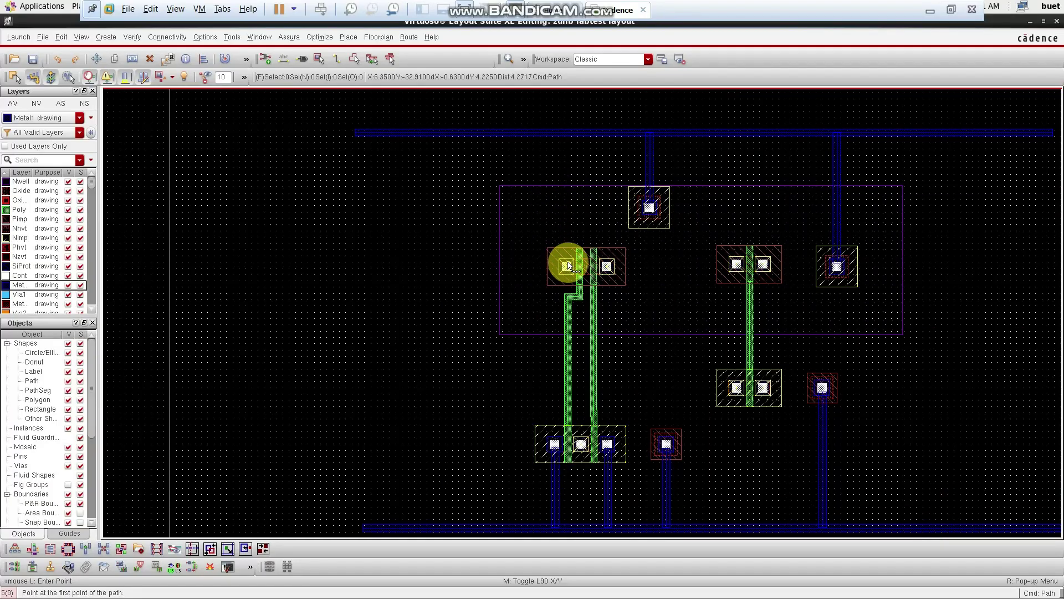
pyautogui.keyDown('ctrl'); pyautogui.scroll(1, 540, 151); pyautogui.keyUp('ctrl')
pyautogui.click(592, 380)
pyautogui.doubleClick(591, 110)
# - Draw a straight Metal1 path from the upper single-gate transistor's left contact up to the upper rail
pyautogui.keyDown('ctrl'); pyautogui.scroll(-1, 753, 330); pyautogui.keyUp('ctrl')
pyautogui.keyDown('ctrl'); pyautogui.scroll(-1, 753, 331); pyautogui.keyUp('ctrl')
pyautogui.keyDown('ctrl'); pyautogui.scroll(2, 754, 328); pyautogui.keyUp('ctrl')
pyautogui.keyDown('ctrl'); pyautogui.scroll(-1, 750, 327); pyautogui.keyUp('ctrl')
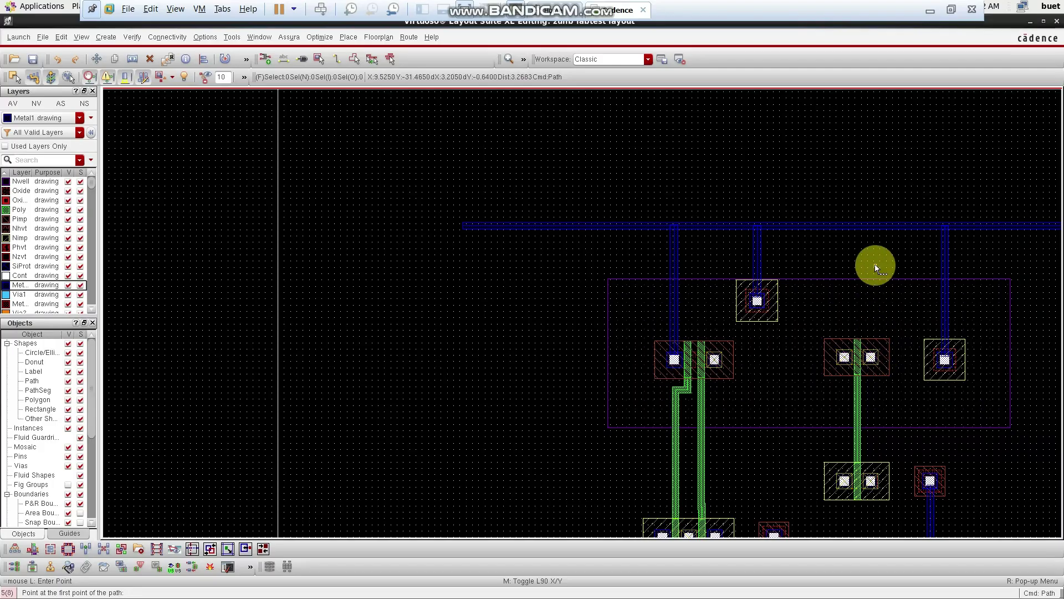
pyautogui.click(845, 355)
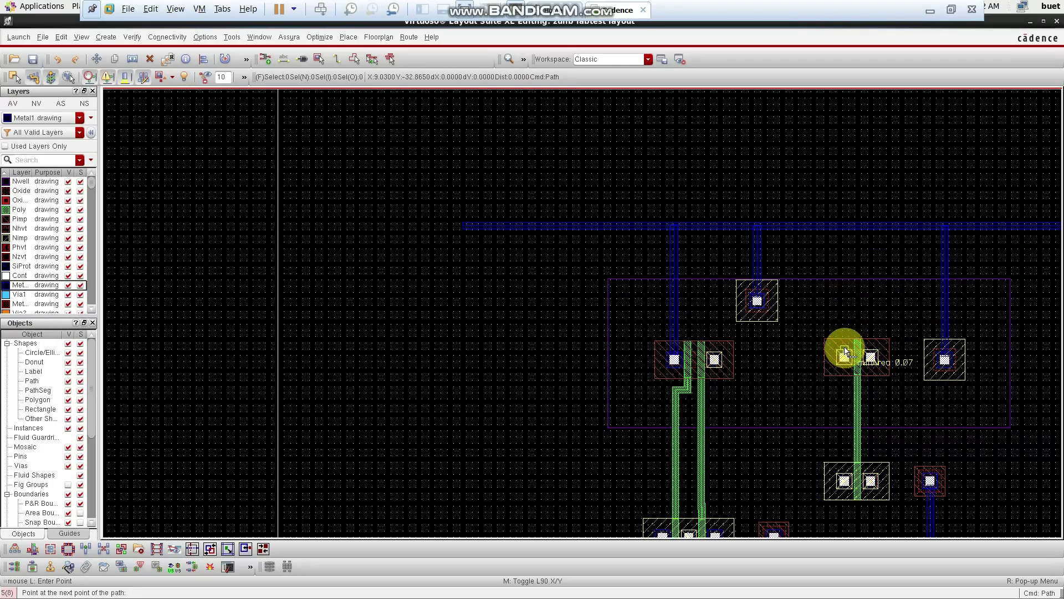
pyautogui.doubleClick(843, 224)
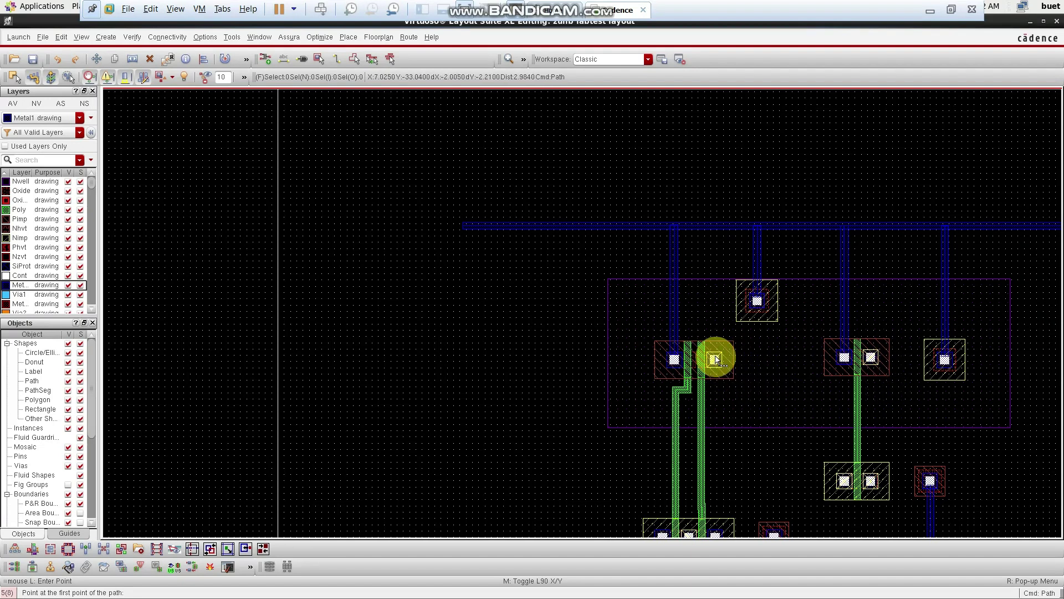
# - Route a bent Metal1 path from the upper two-gate transistor's right contact, beneath the single-gate transistor, to that transistor's right contact
pyautogui.scroll(1, 739, 364)
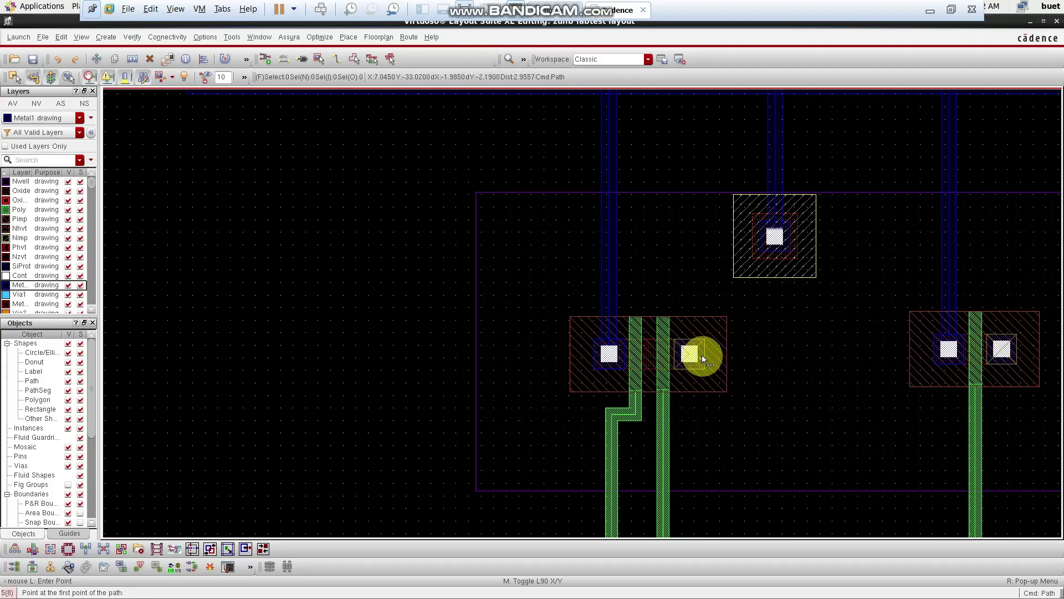
pyautogui.click(698, 354)
pyautogui.click(841, 355)
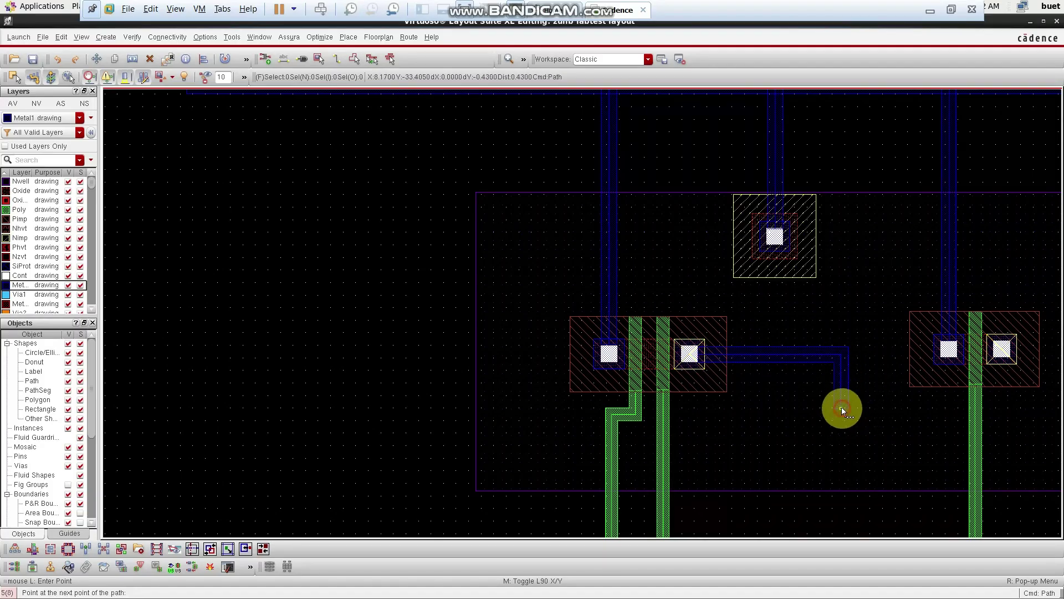
pyautogui.click(841, 410)
pyautogui.click(999, 409)
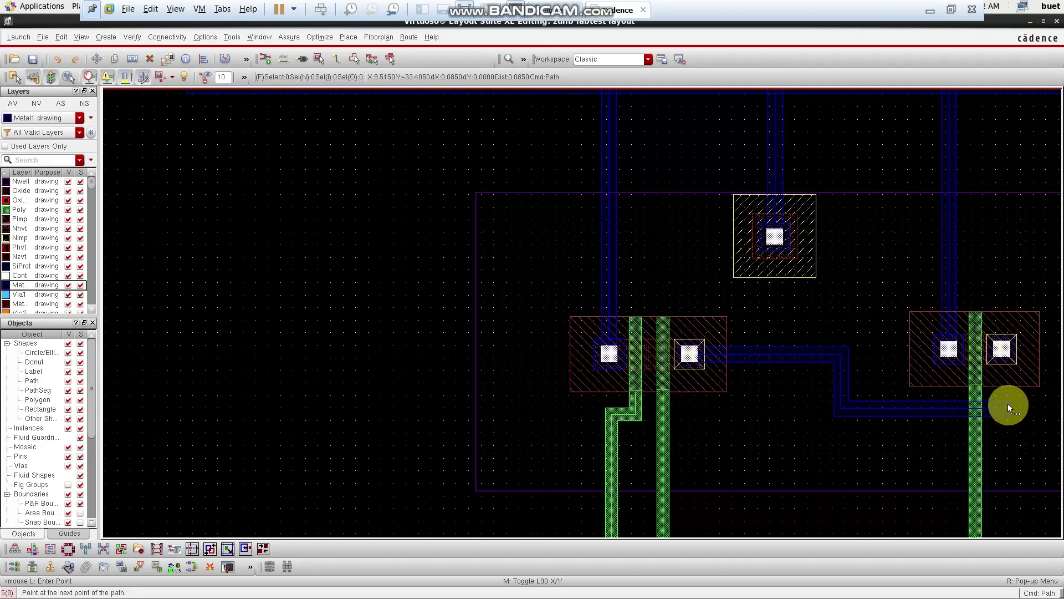
pyautogui.doubleClick(1010, 359)
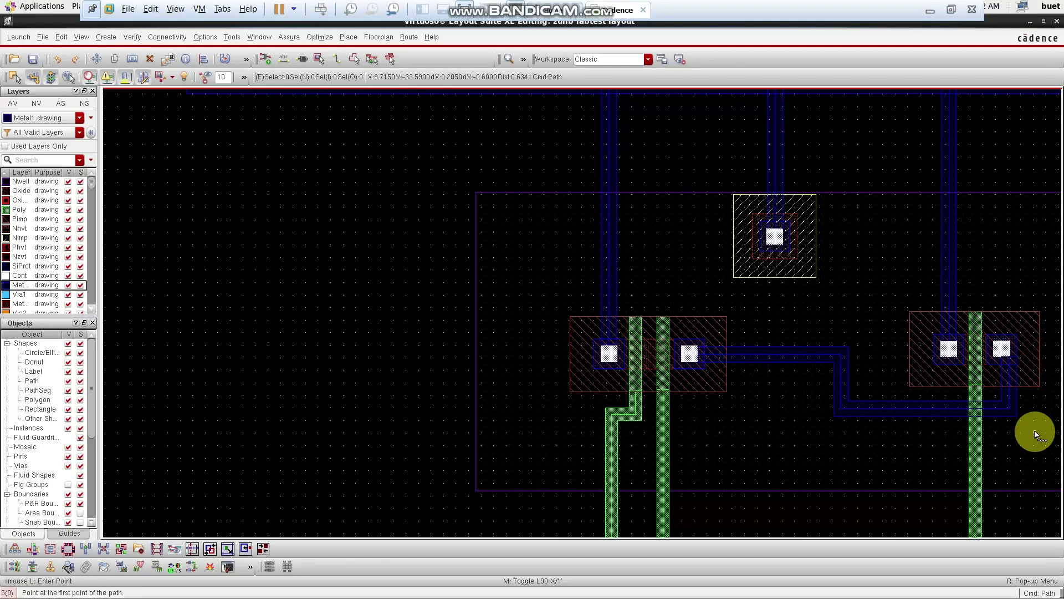
pyautogui.press('f')
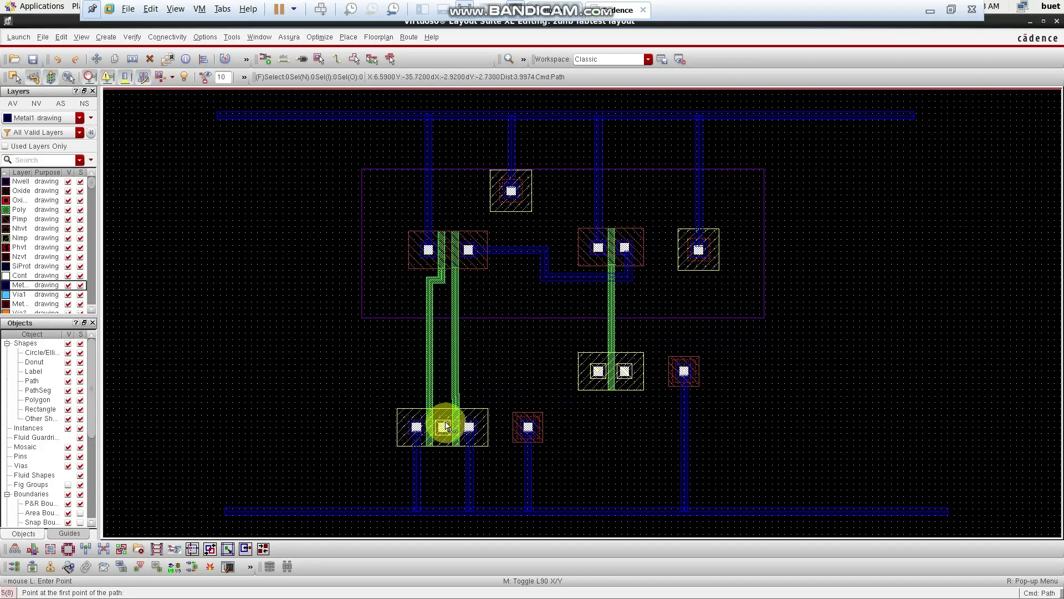
pyautogui.keyDown('ctrl'); pyautogui.scroll(2, 442, 427); pyautogui.keyUp('ctrl')
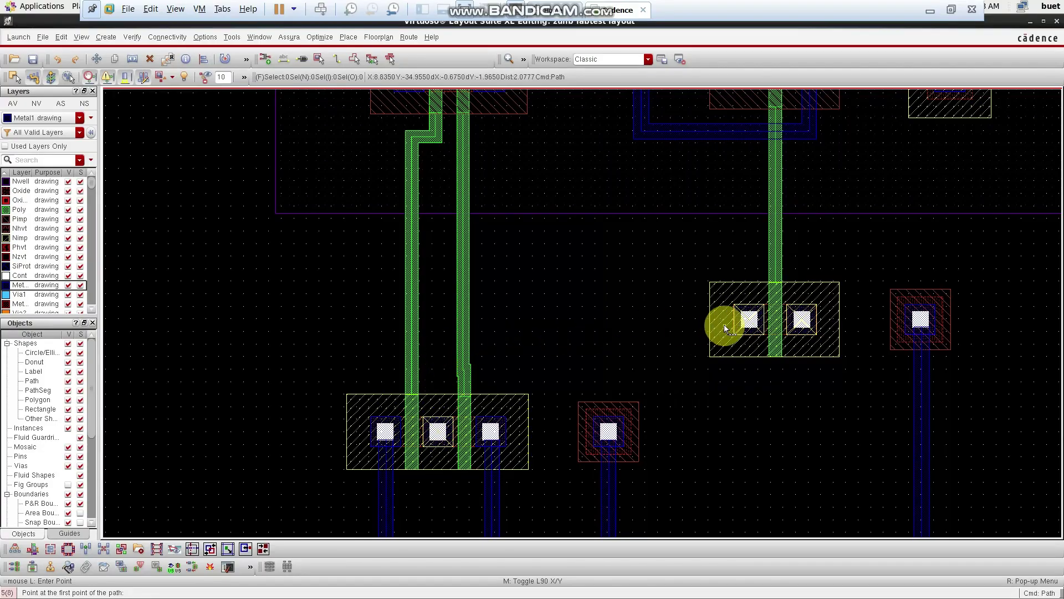
pyautogui.keyDown('ctrl'); pyautogui.scroll(-2, 745, 326); pyautogui.keyUp('ctrl')
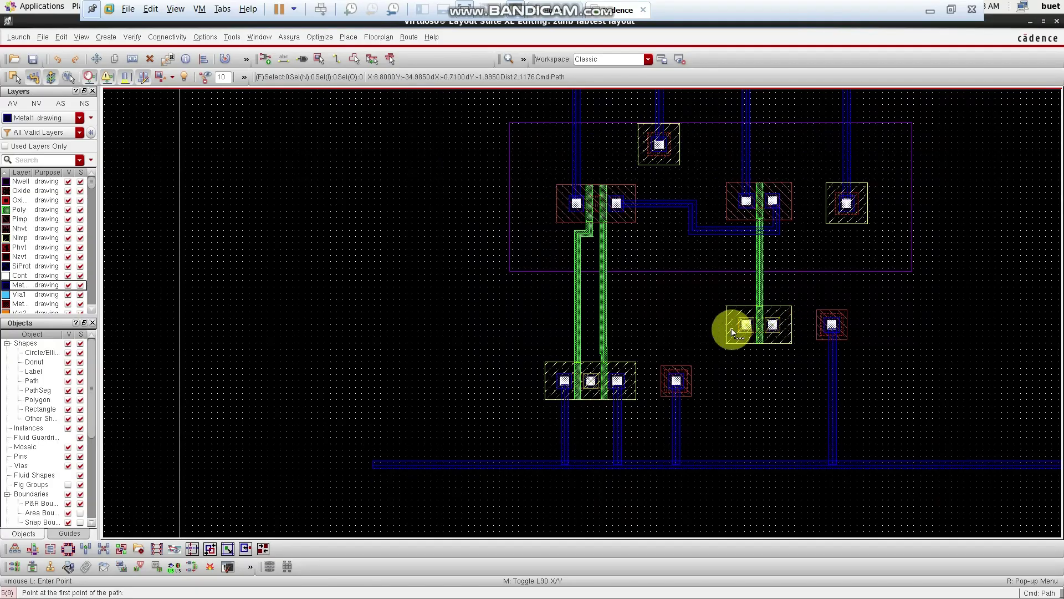
pyautogui.keyDown('ctrl'); pyautogui.scroll(-2, 732, 332); pyautogui.keyUp('ctrl')
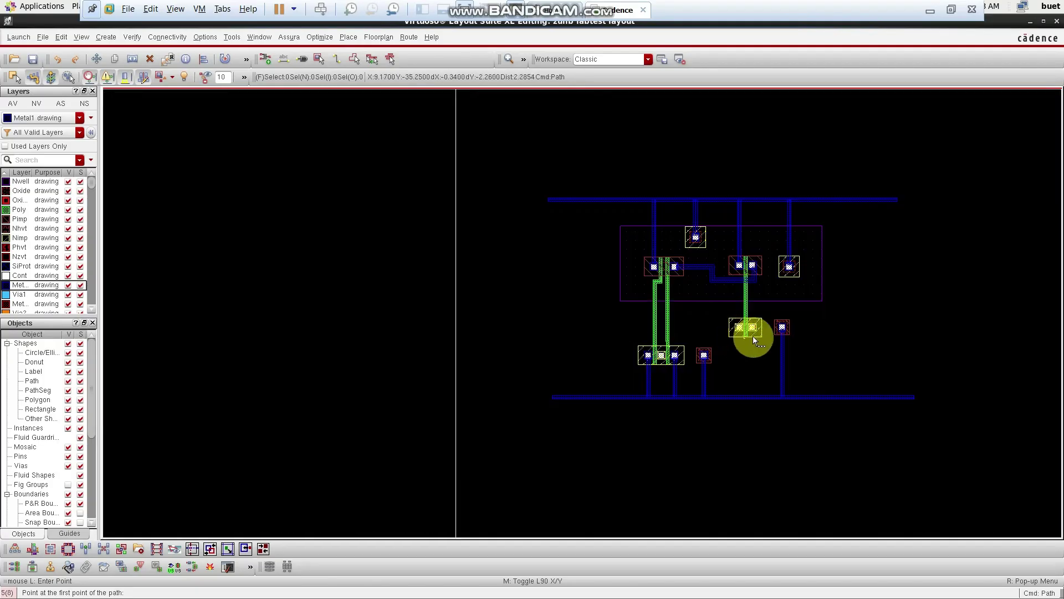
pyautogui.keyDown('ctrl'); pyautogui.scroll(3, 740, 333); pyautogui.keyUp('ctrl')
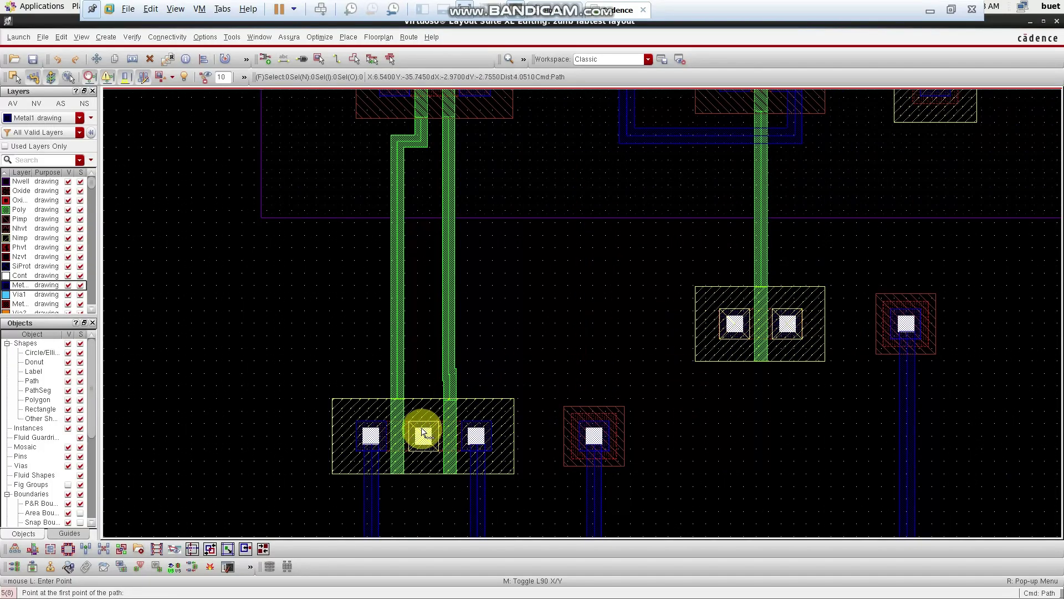
pyautogui.click(424, 435)
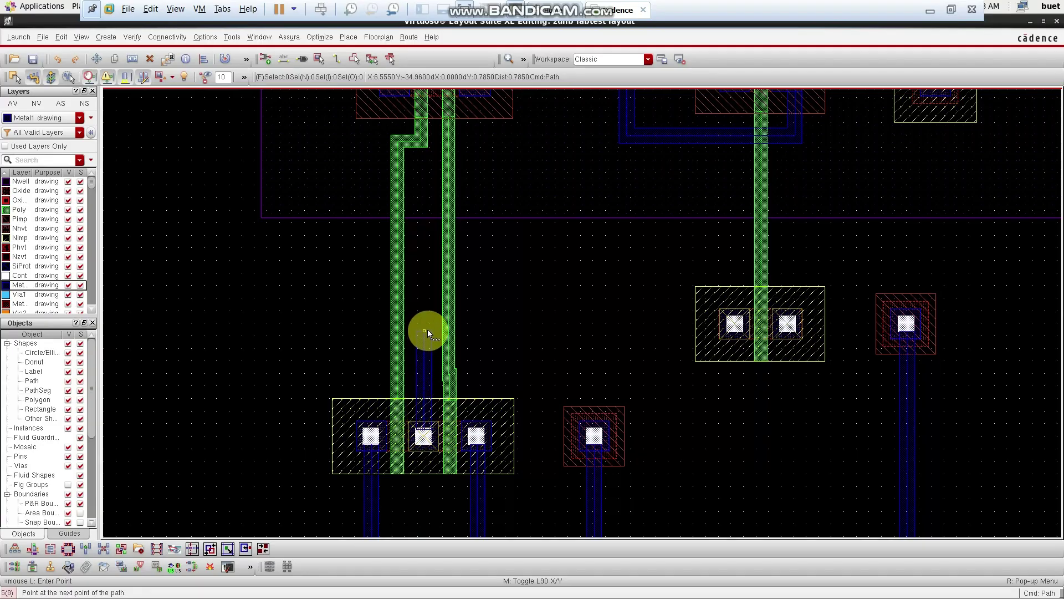
pyautogui.click(728, 331)
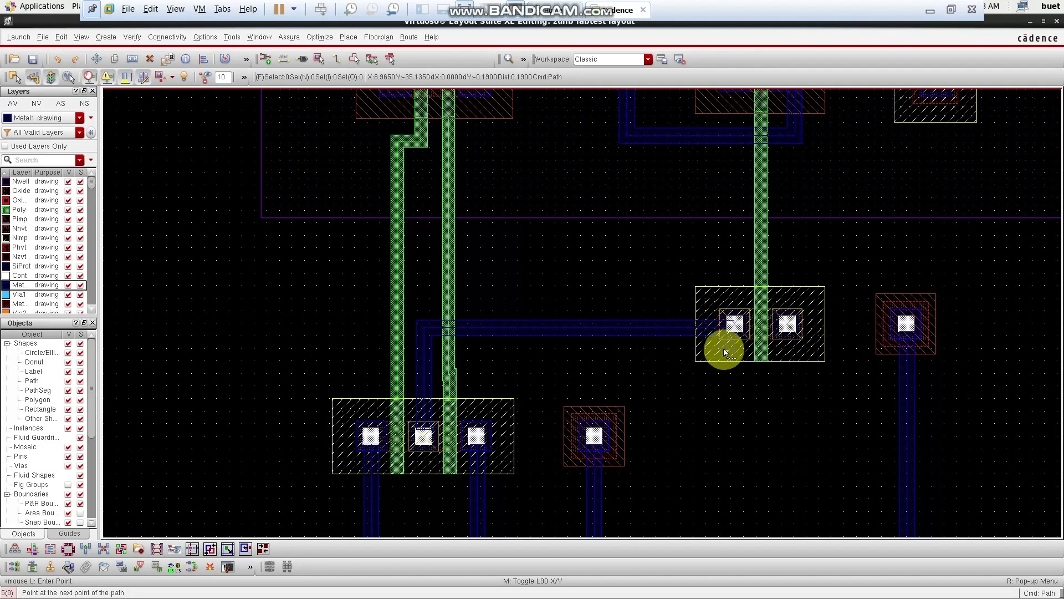
pyautogui.press('Escape')
pyautogui.click(424, 432)
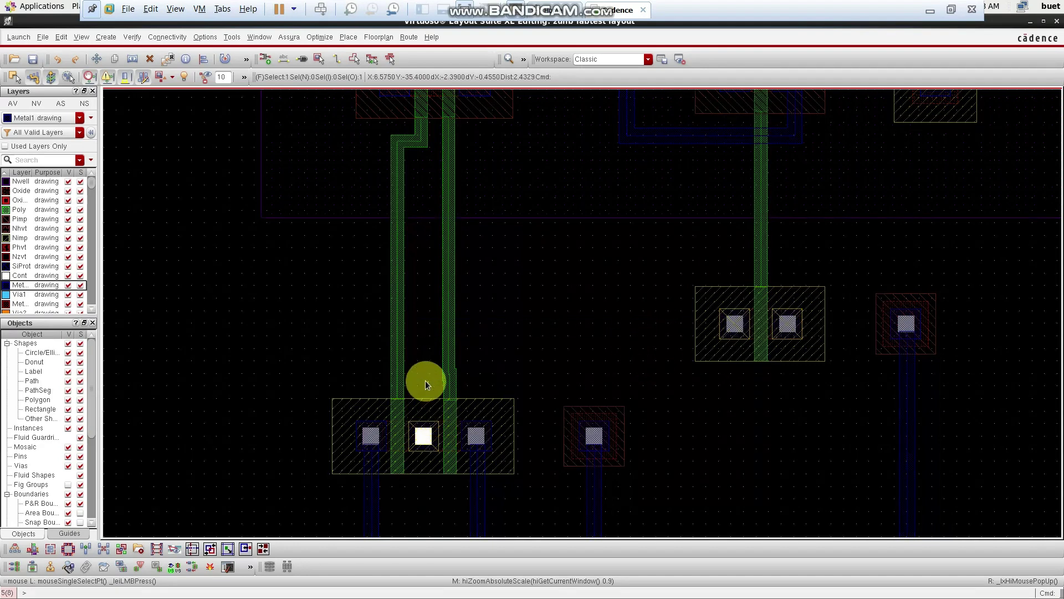
# - Route an L-shaped Metal1 path from the lower two-gate transistor's middle contact to the lower single-gate transistor's left contact
pyautogui.press('p')
pyautogui.click(423, 426)
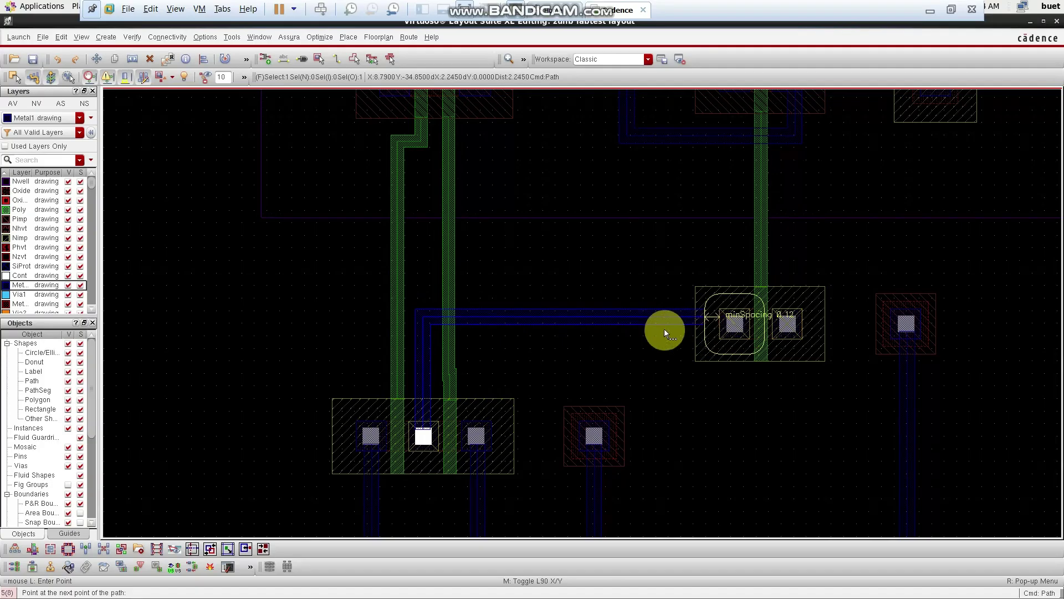
pyautogui.click(651, 324)
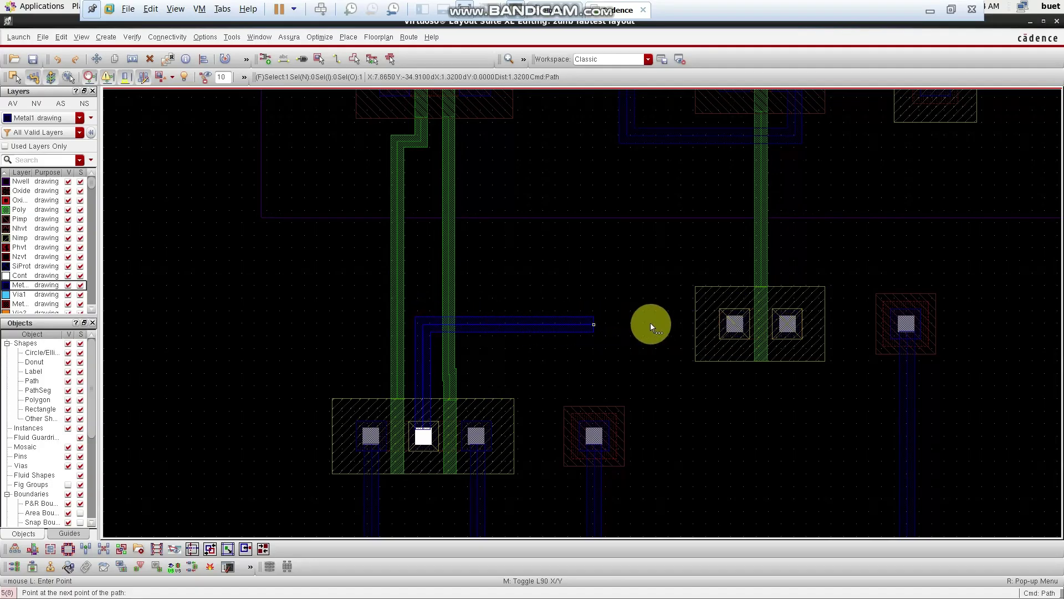
pyautogui.doubleClick(729, 326)
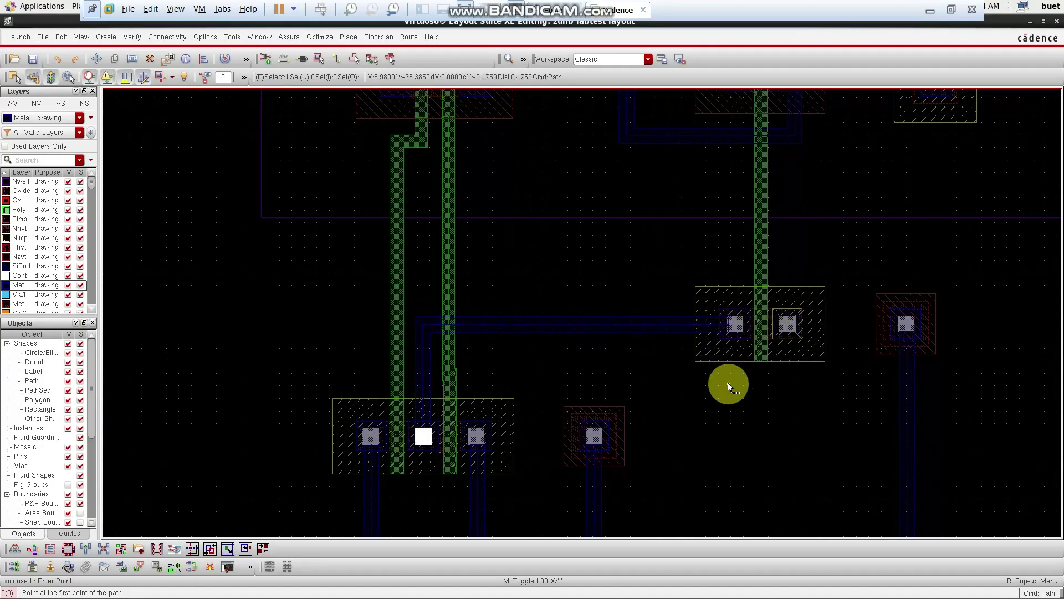
pyautogui.press('Escape')
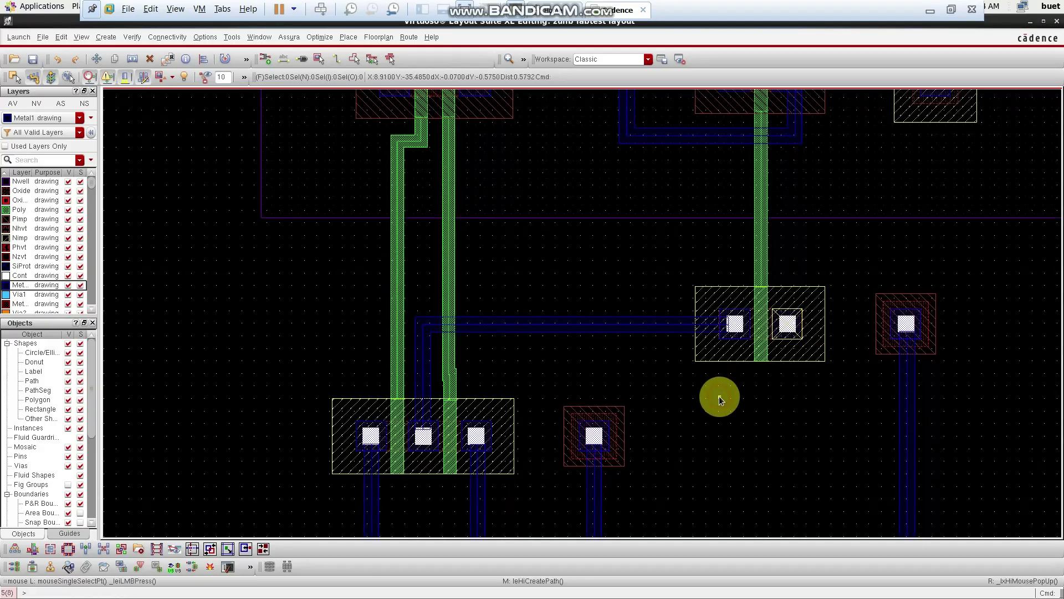
# - Draw a Metal1 path from the lower single-gate transistor's right contact up to the Metal1 route linking the upper transistors
pyautogui.press('f')
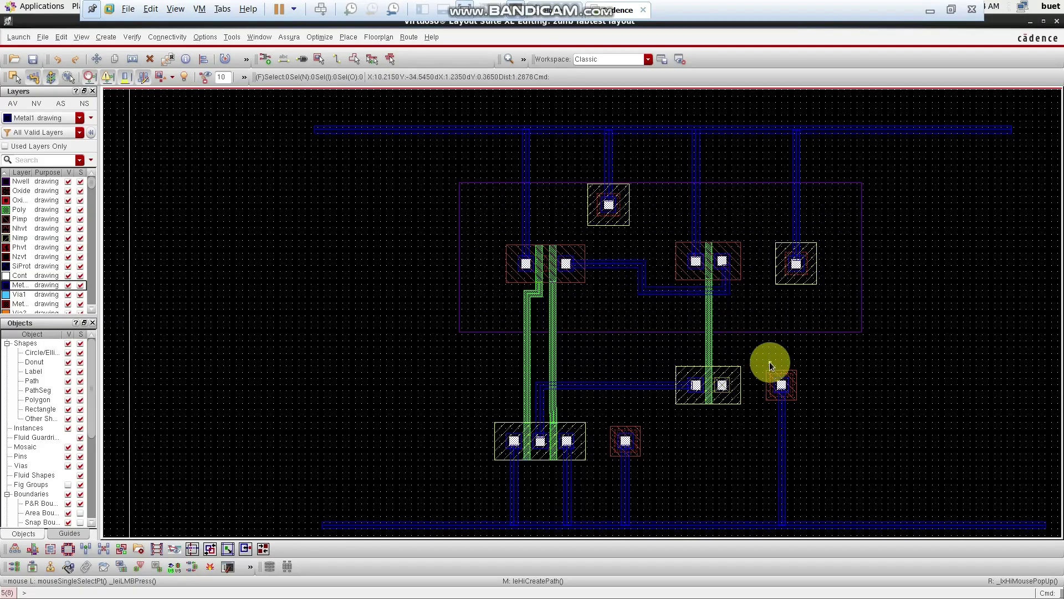
pyautogui.press('p')
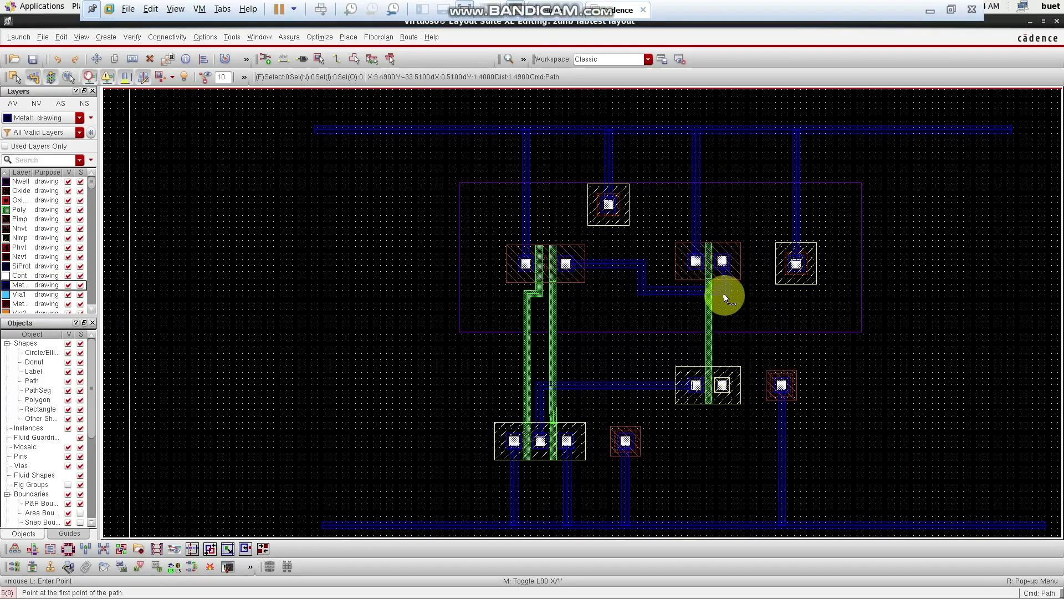
pyautogui.scroll(2, 724, 294)
pyautogui.scroll(-1, 725, 350)
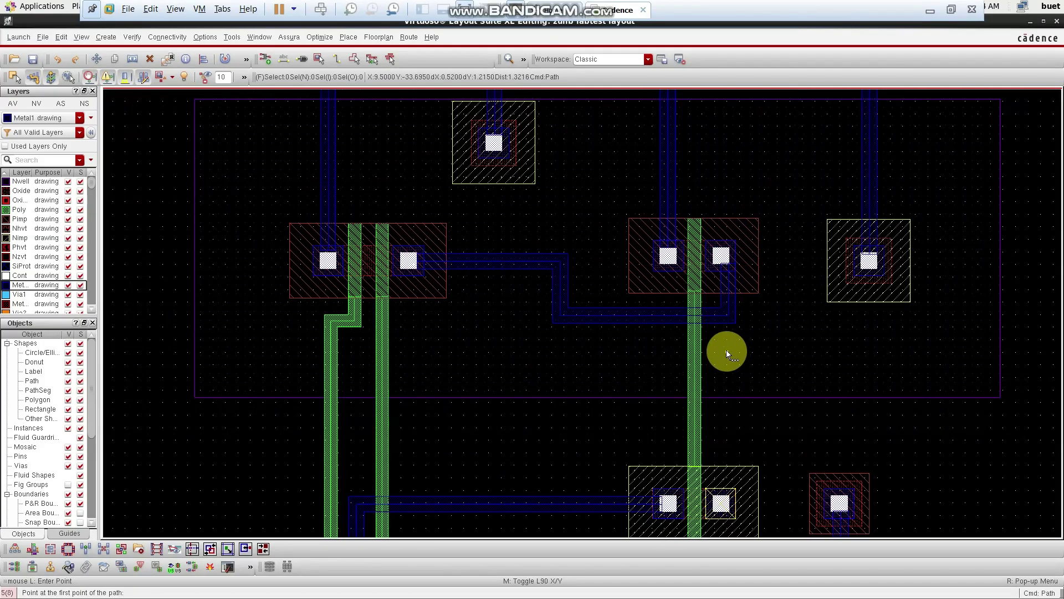
pyautogui.click(721, 498)
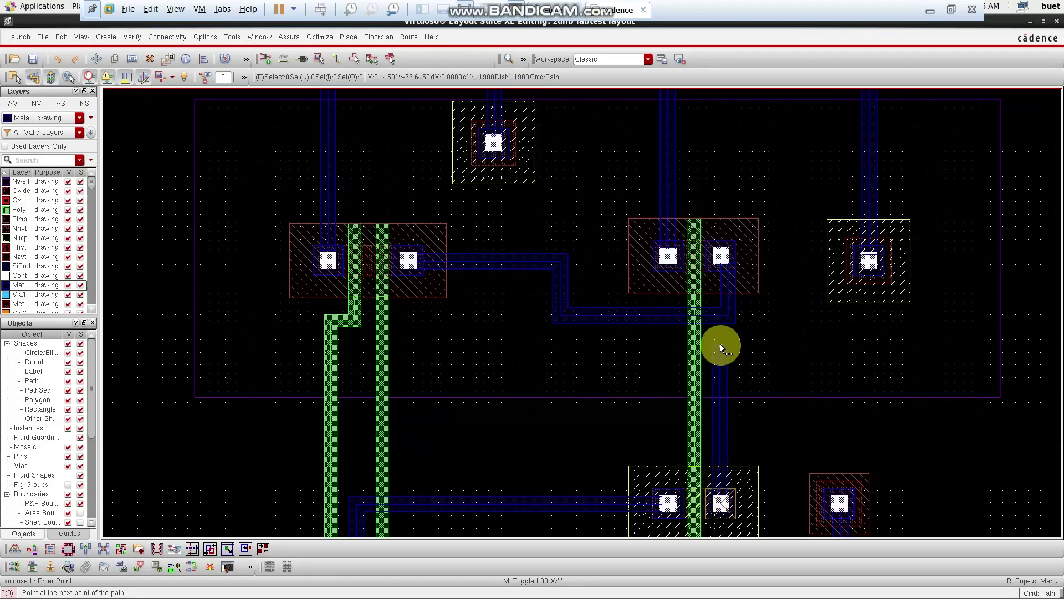
pyautogui.scroll(1, 722, 342)
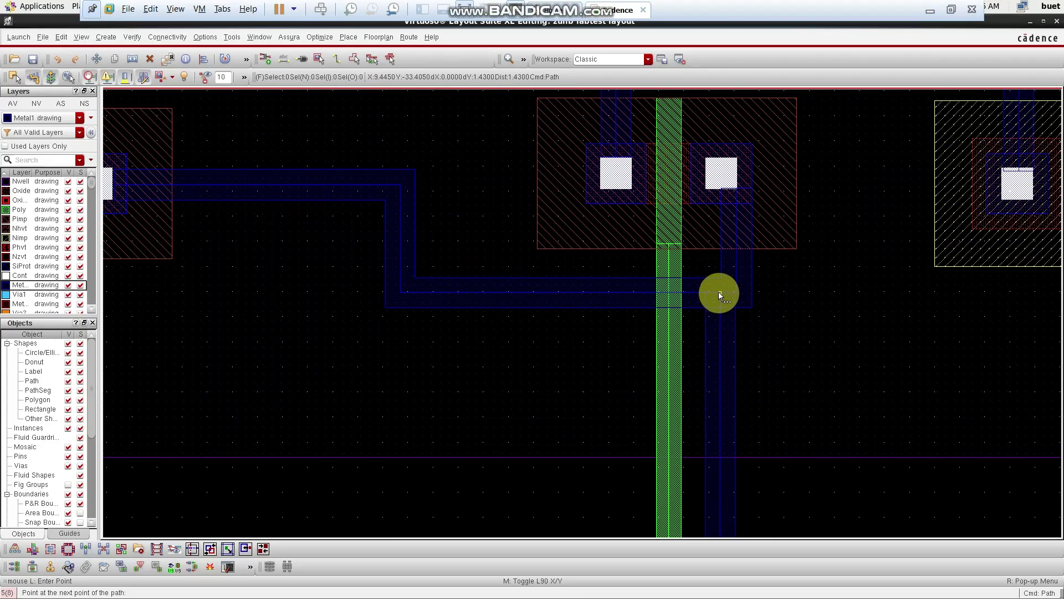
pyautogui.doubleClick(719, 292)
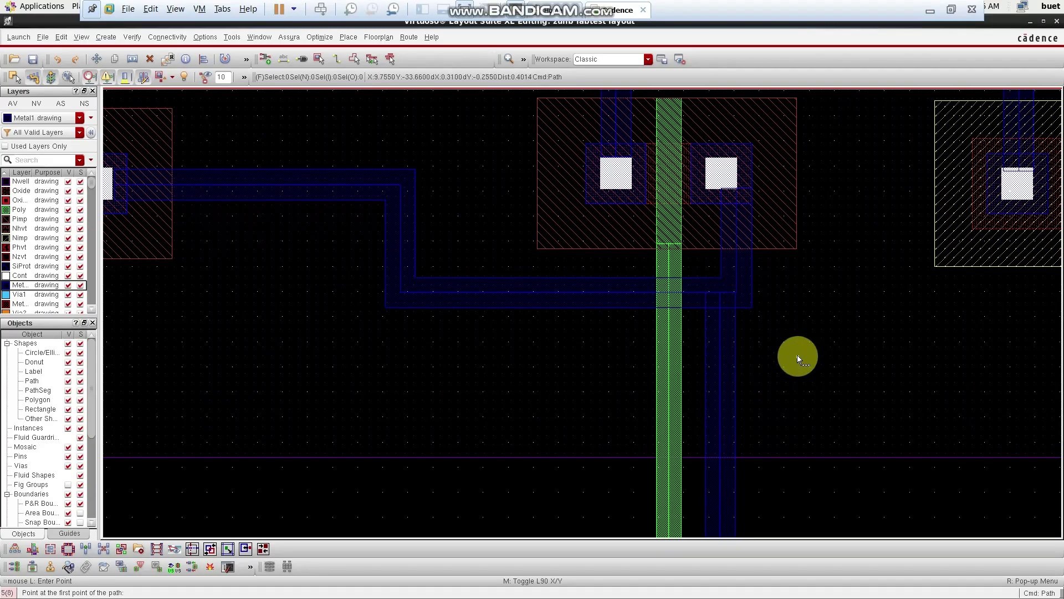
pyautogui.press('f')
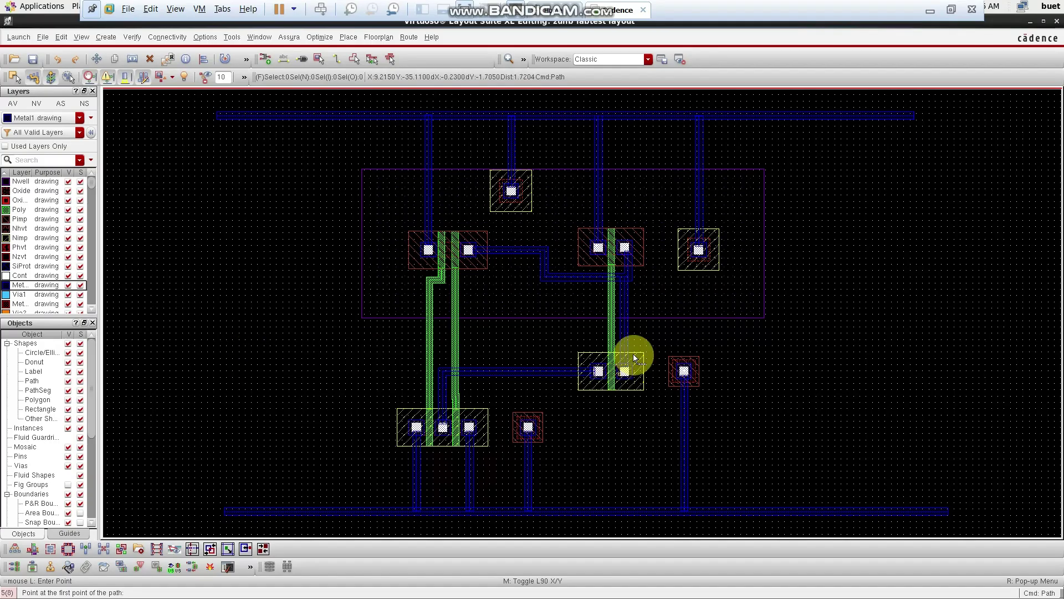
pyautogui.click(624, 333)
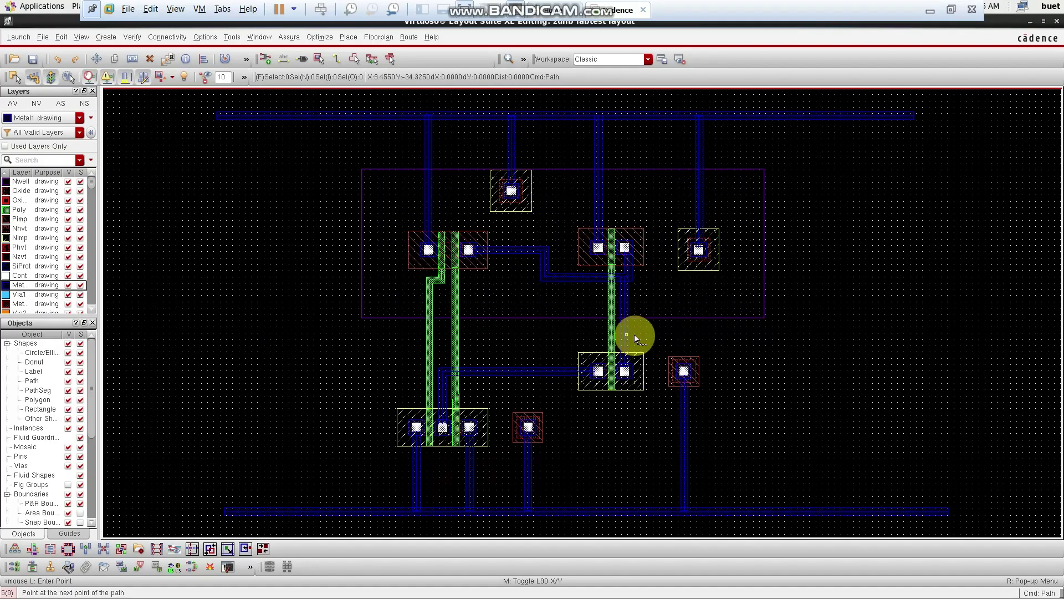
pyautogui.click(903, 335)
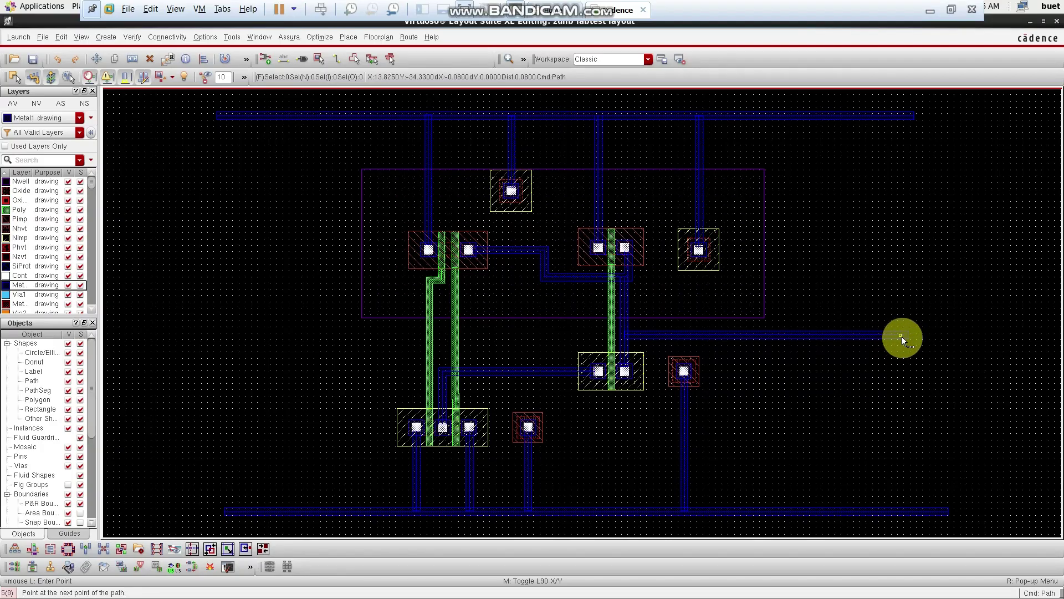
pyautogui.press('Escape')
# - Draw a horizontal Metal1 output path from the vertical drain connection rightward beyond the Nwell, to near the rails' right ends
pyautogui.press('p')
pyautogui.click(627, 334)
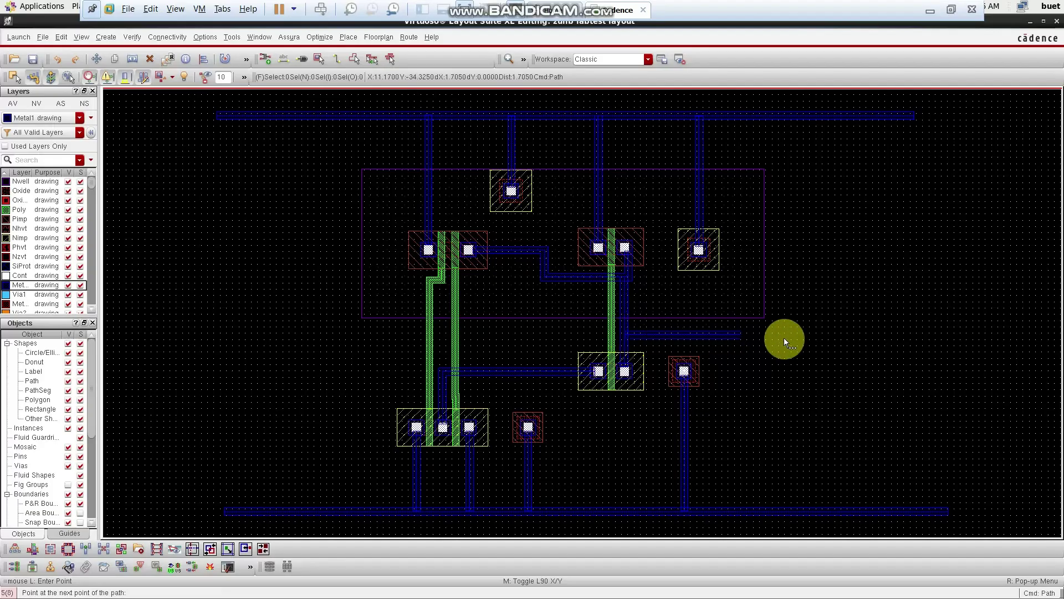
pyautogui.doubleClick(927, 336)
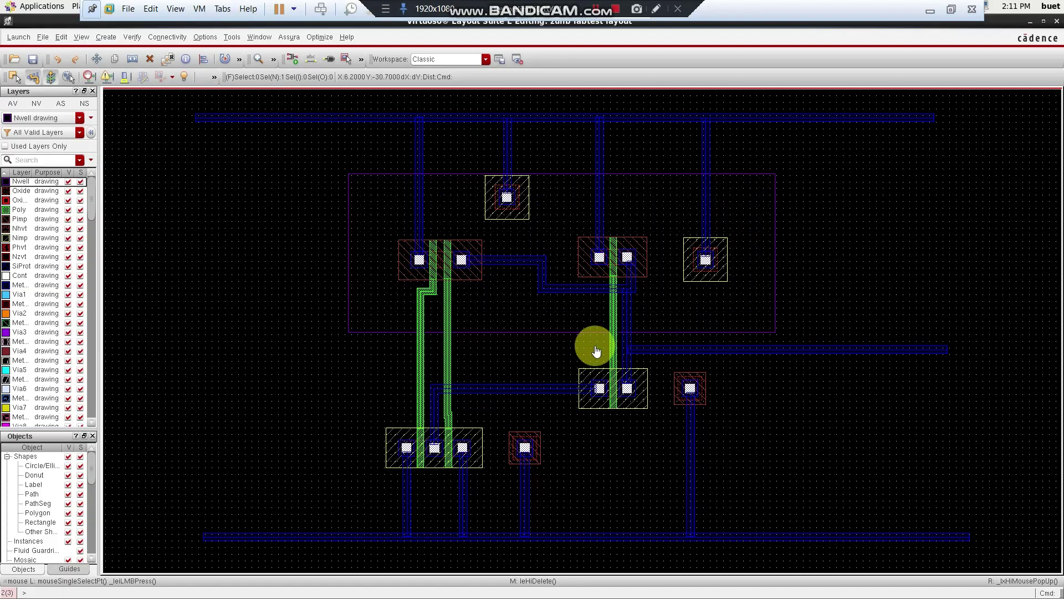
# - Place three single M1_POv vias in the empty area left of the Nwell
pyautogui.click(307, 331)
pyautogui.press('o')
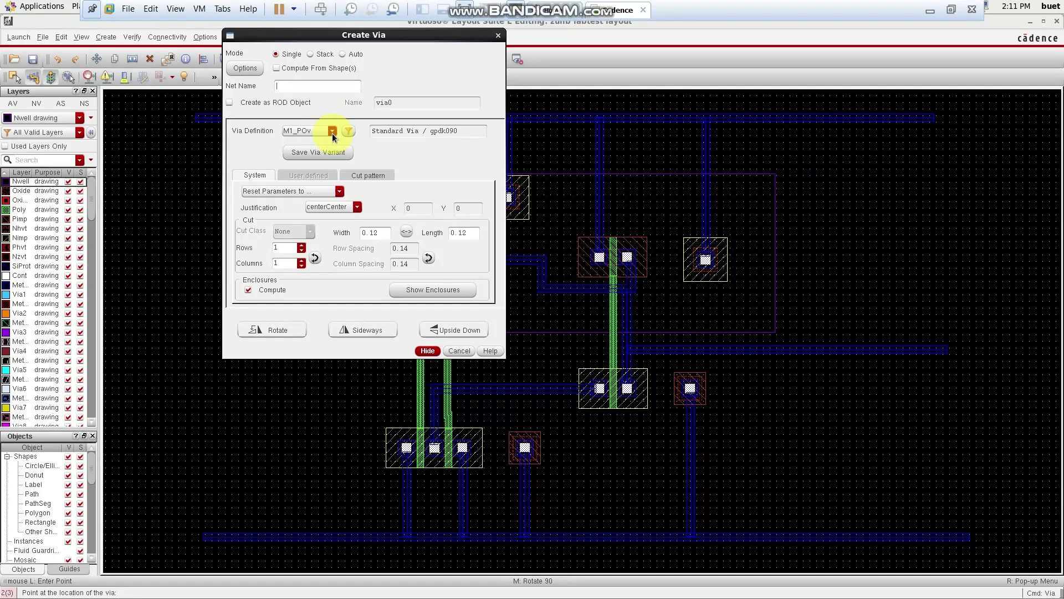
pyautogui.click(428, 350)
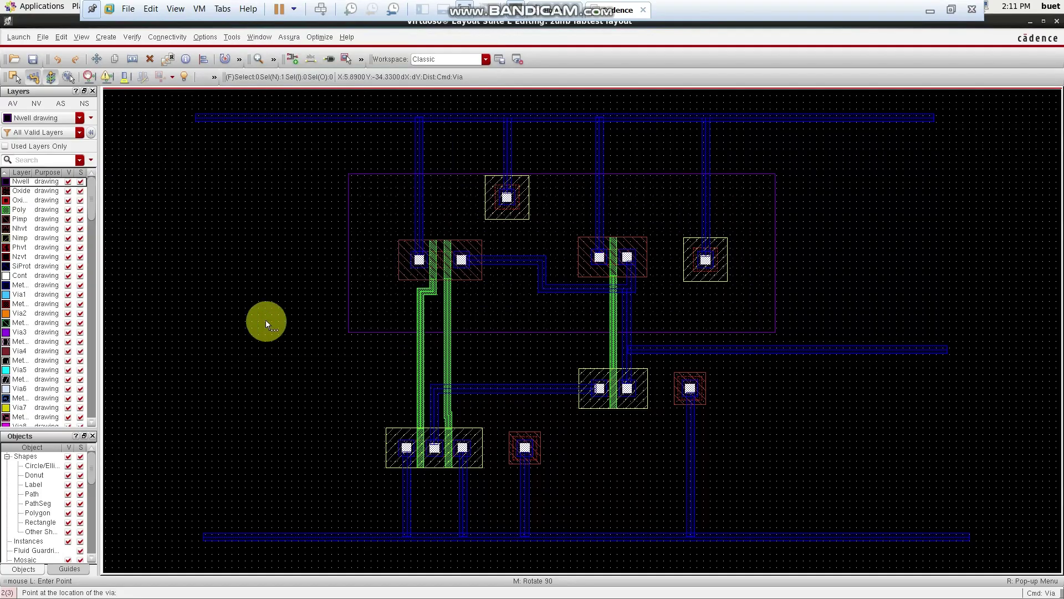
pyautogui.click(223, 296)
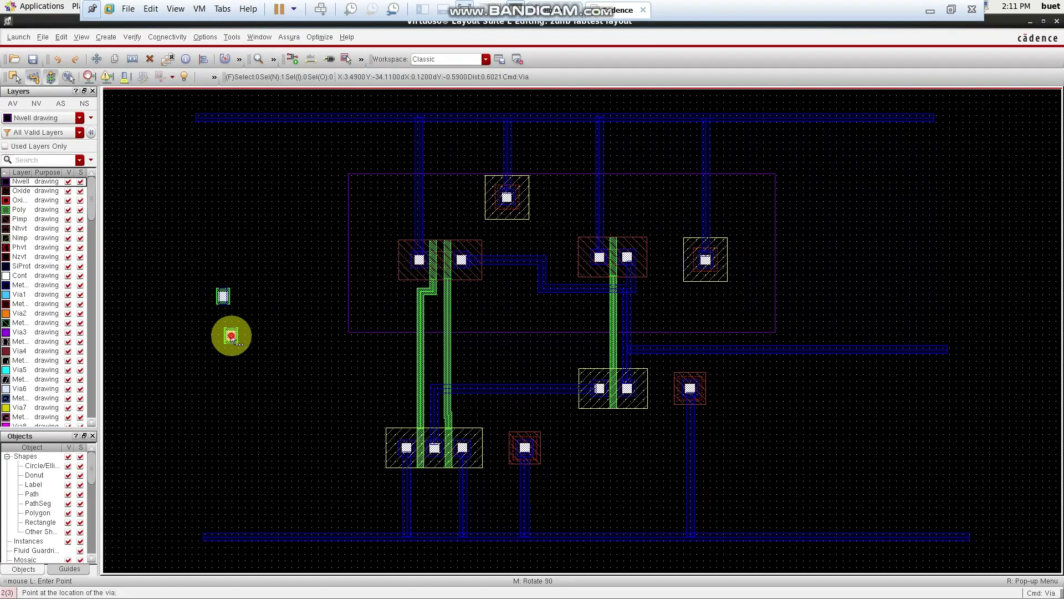
pyautogui.click(231, 335)
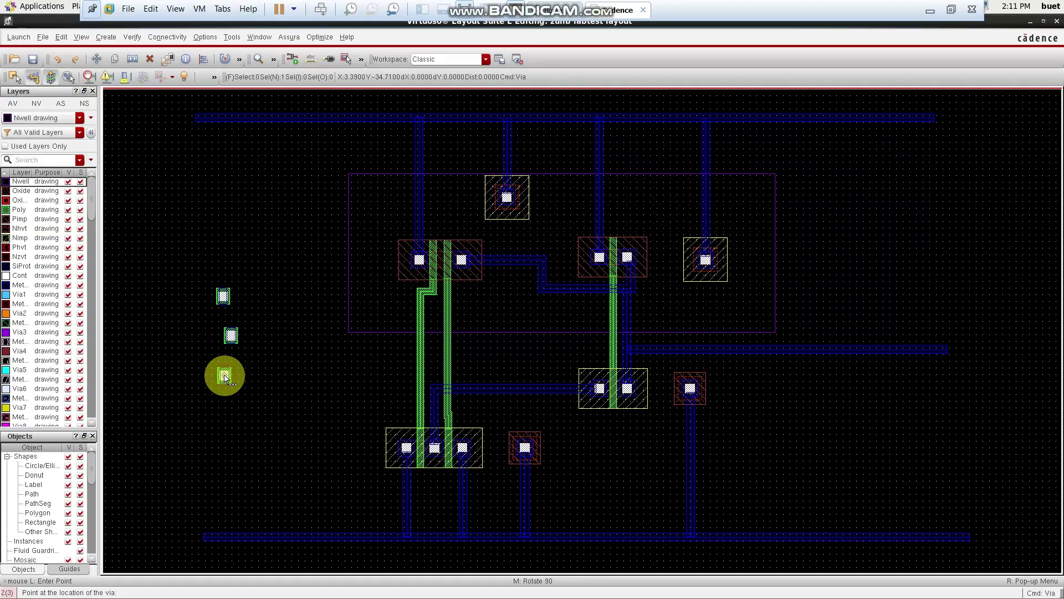
pyautogui.click(224, 376)
pyautogui.press('Escape')
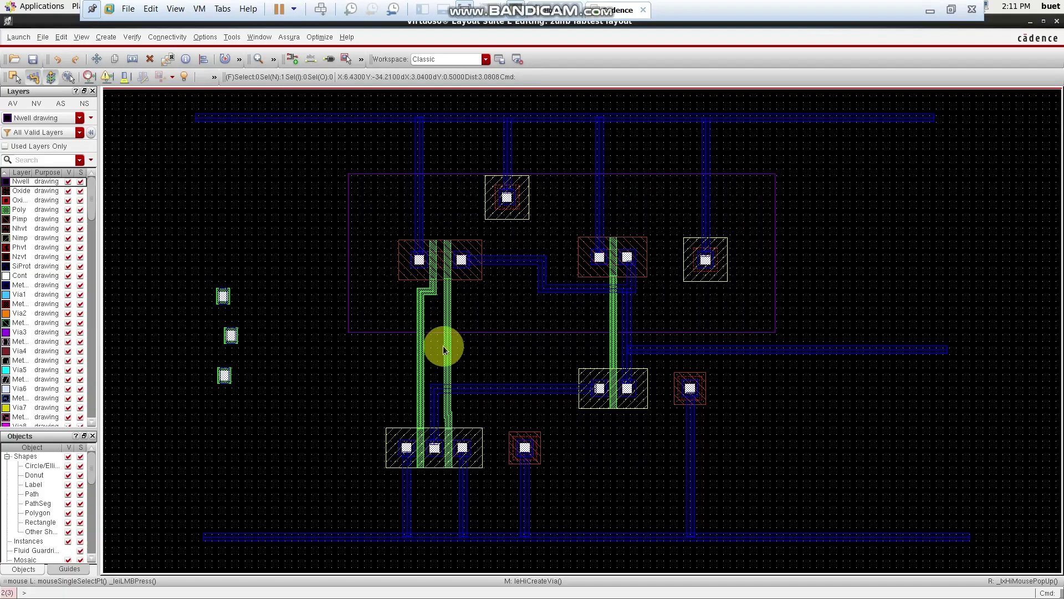
# - Move the uppermost loose via onto the left edge of the two-gate transistors' left poly line, just below the Nwell
pyautogui.moveTo(198, 283); pyautogui.dragTo(246, 316)
pyautogui.press('m')
pyautogui.click(222, 294)
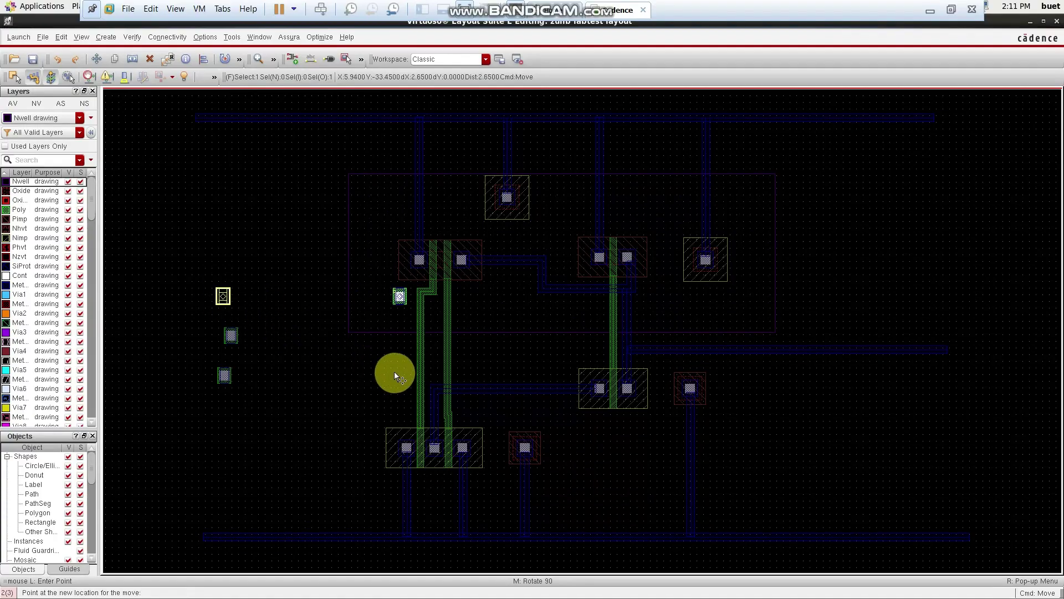
pyautogui.click(408, 370)
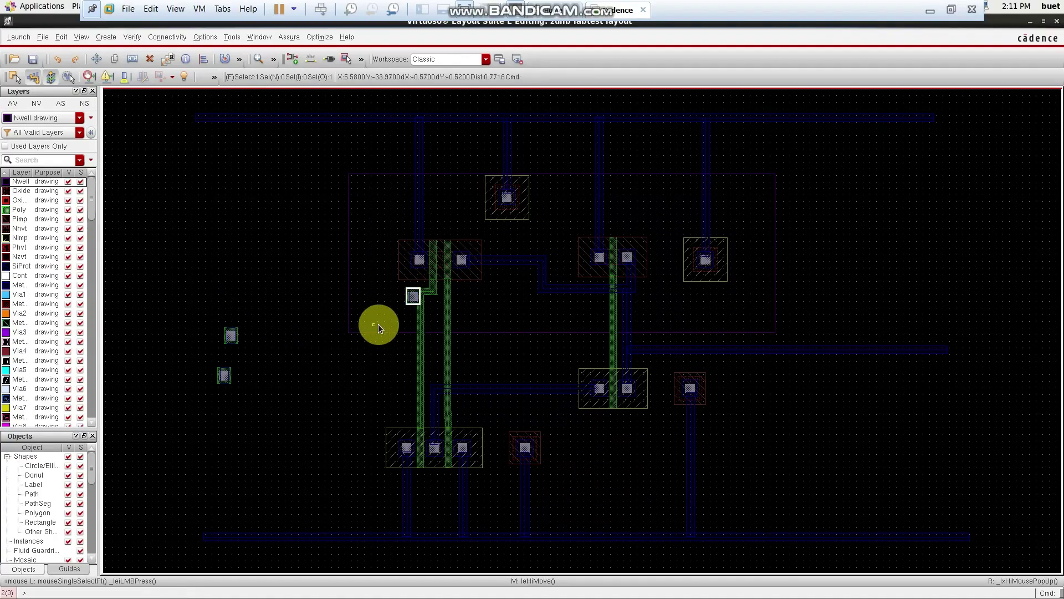
pyautogui.press('m')
pyautogui.click(406, 291)
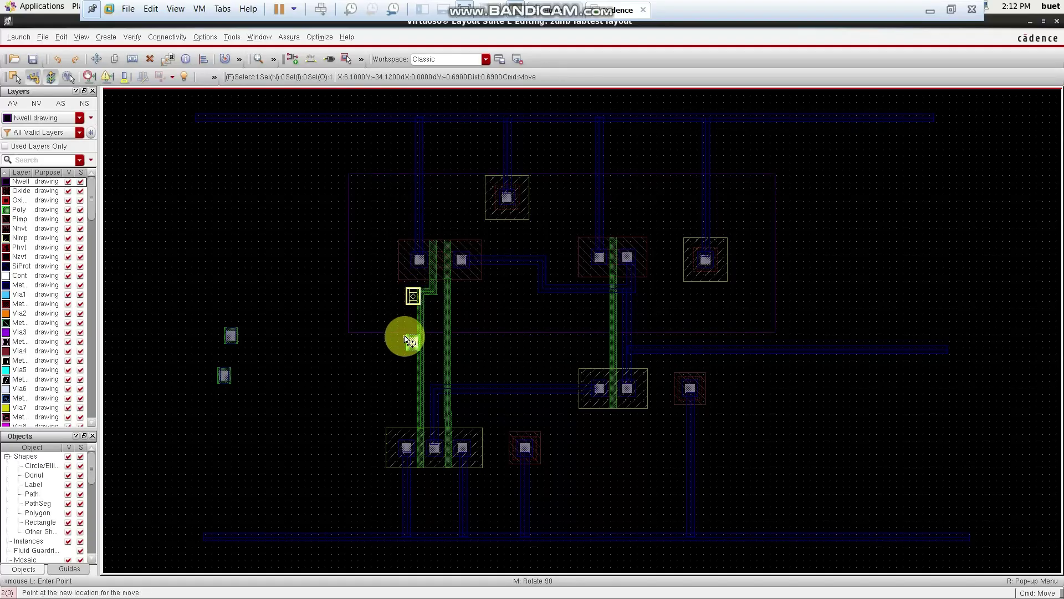
pyautogui.click(407, 339)
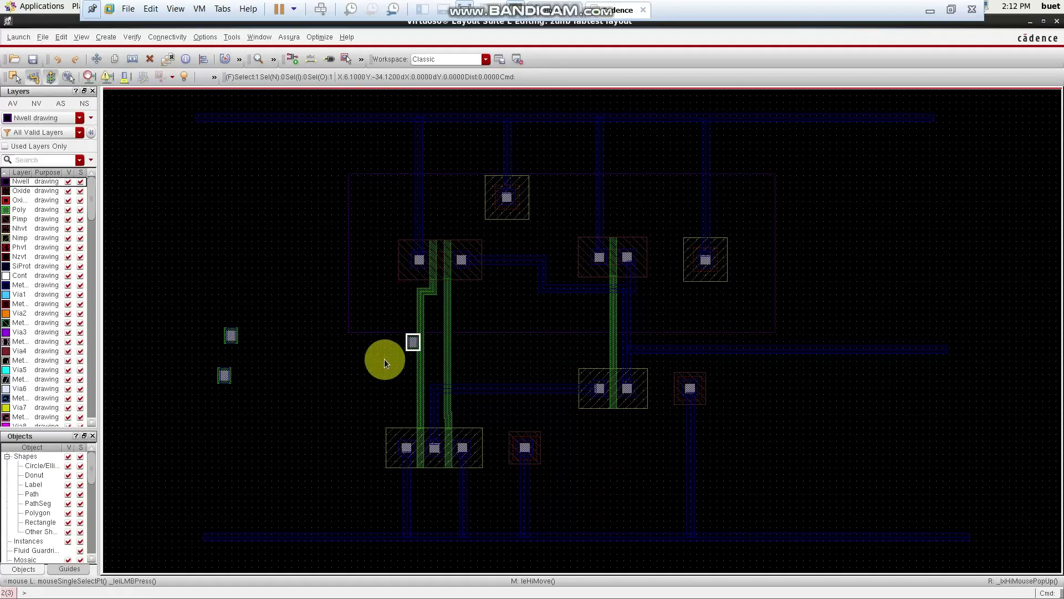
pyautogui.click(324, 384)
# - Set the rotation of the via on the left poly line to R90
pyautogui.keyDown('ctrl'); pyautogui.scroll(2, 385, 359); pyautogui.keyUp('ctrl')
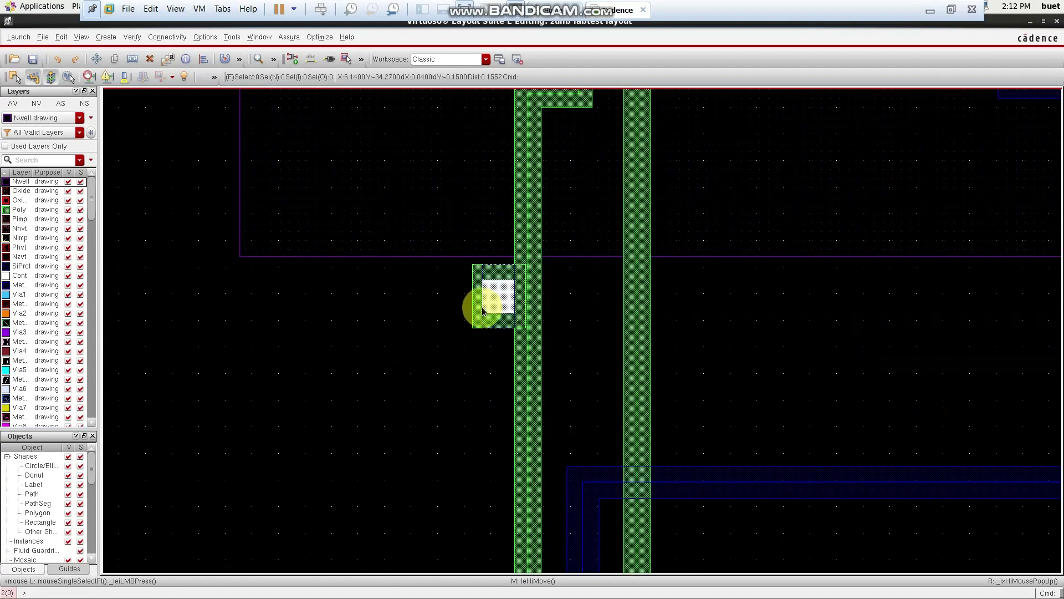
pyautogui.moveTo(458, 262); pyautogui.dragTo(540, 337)
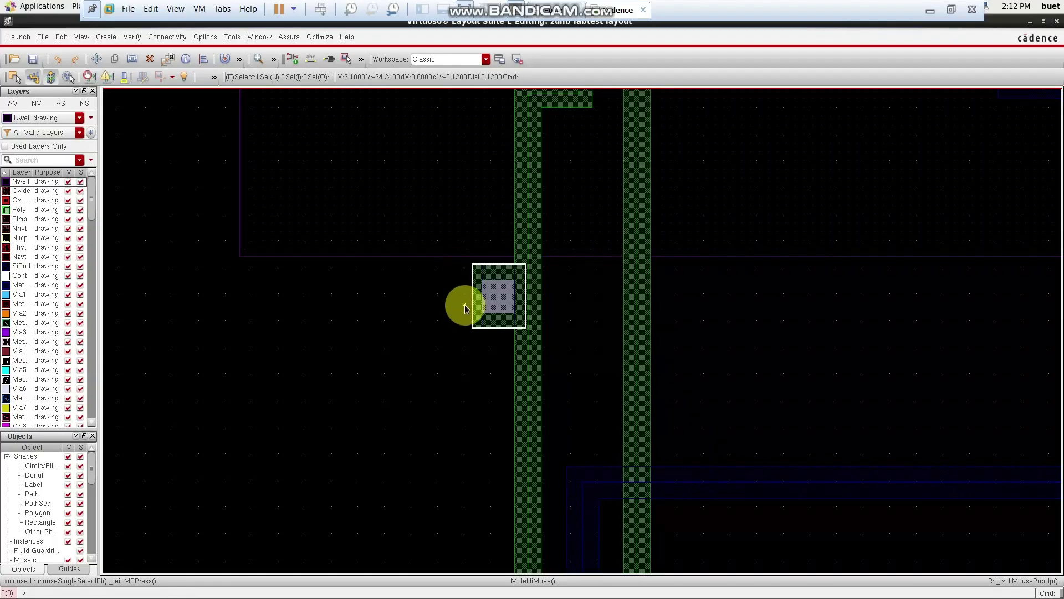
pyautogui.rightClick(483, 304)
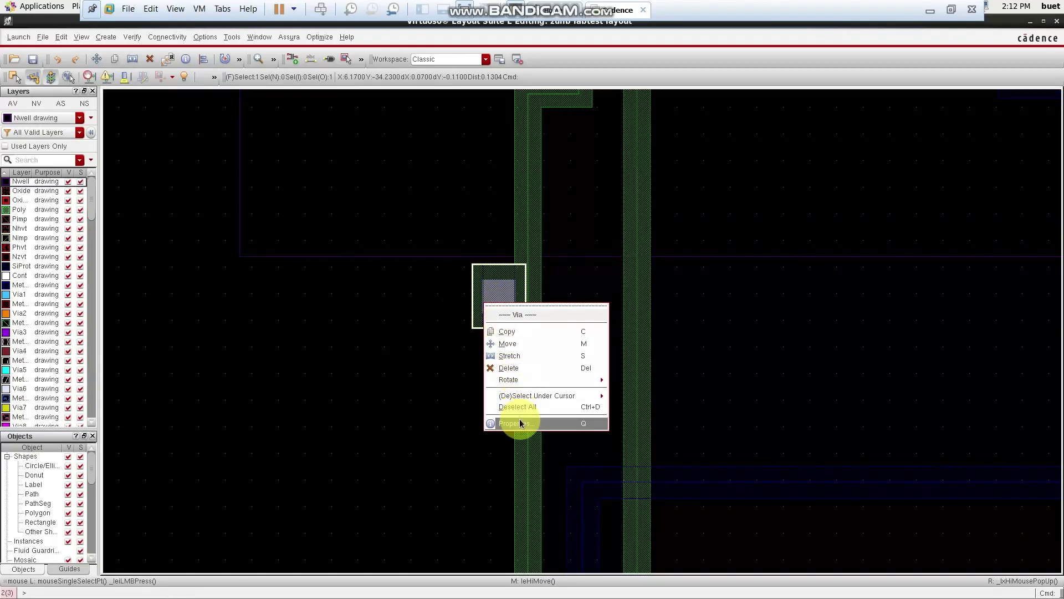
pyautogui.click(520, 423)
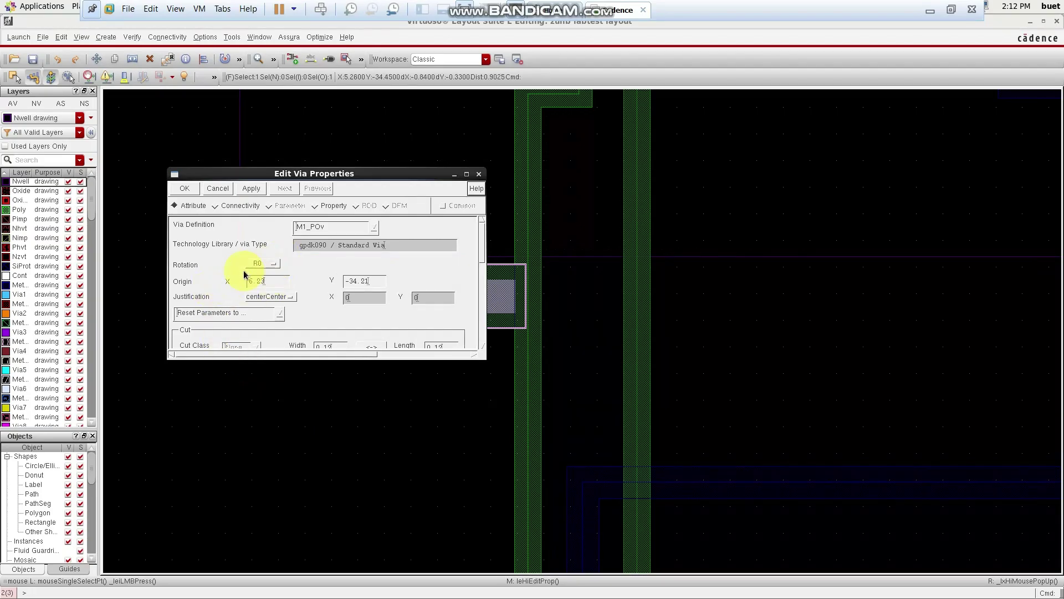
pyautogui.click(269, 265)
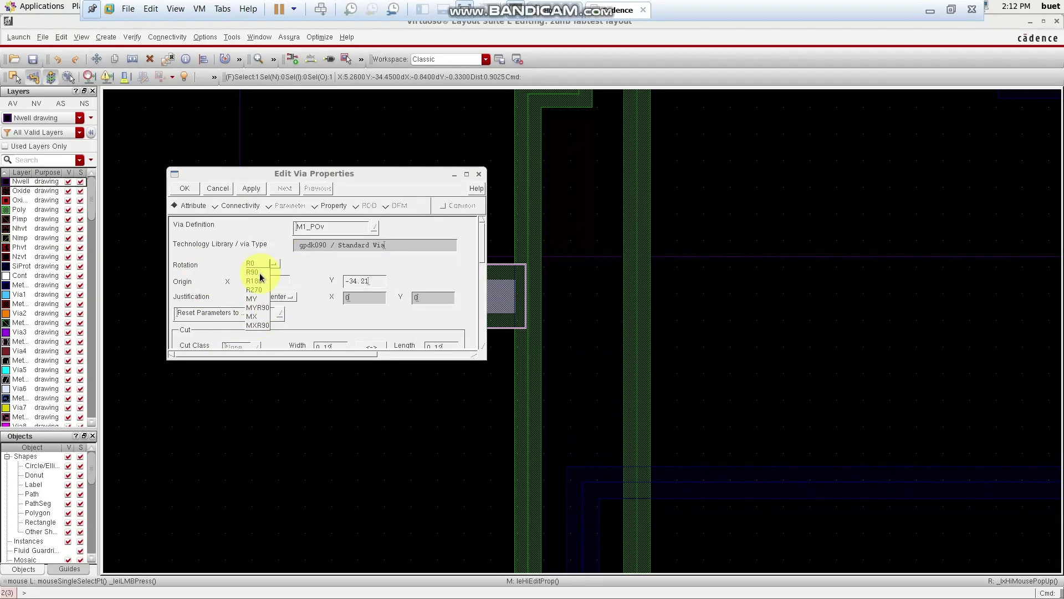
pyautogui.click(270, 397)
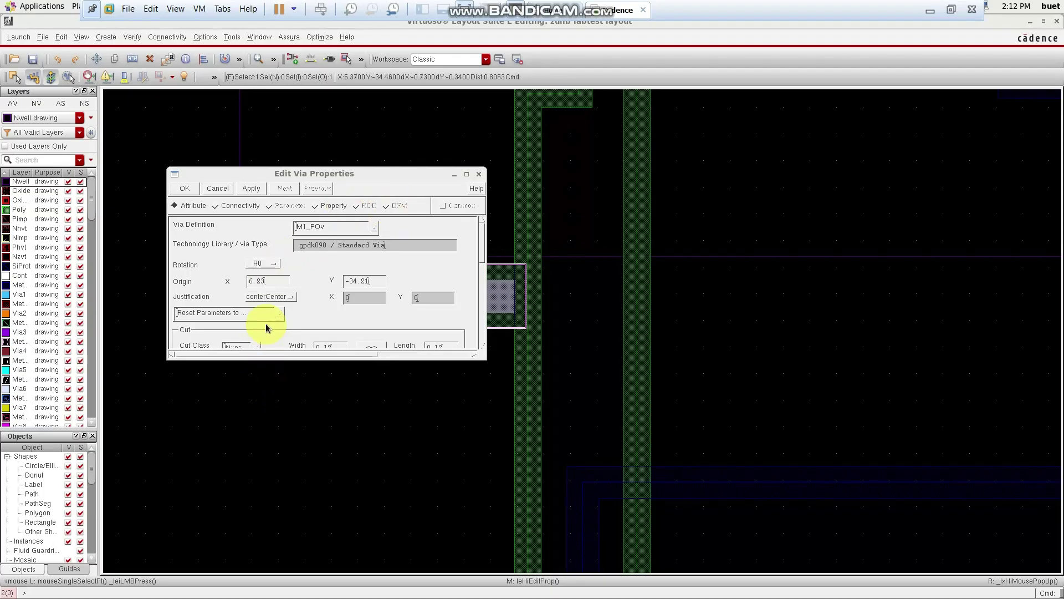
pyautogui.click(269, 265)
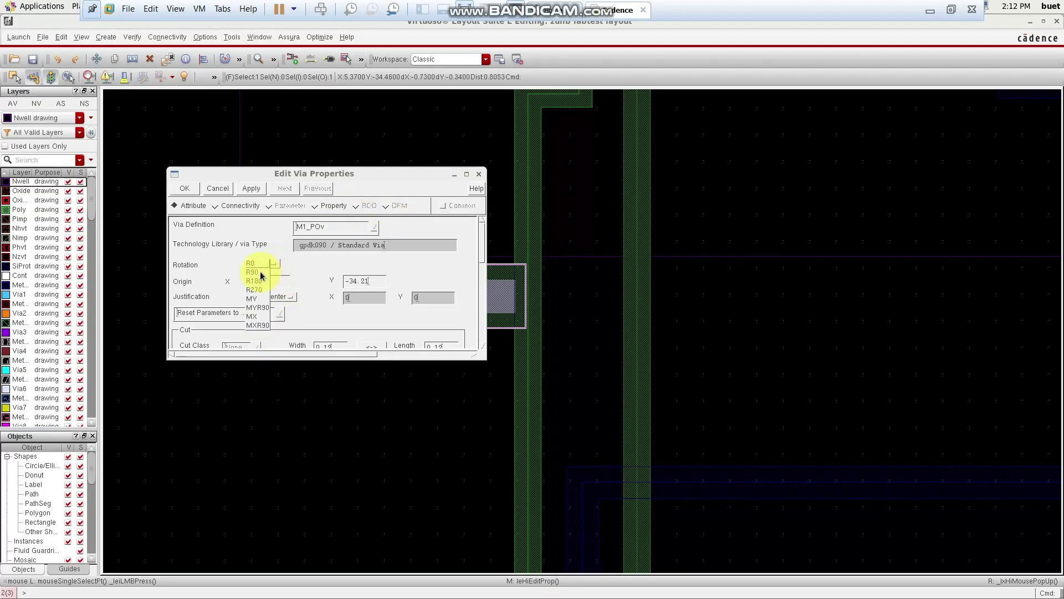
pyautogui.click(260, 274)
pyautogui.click(185, 189)
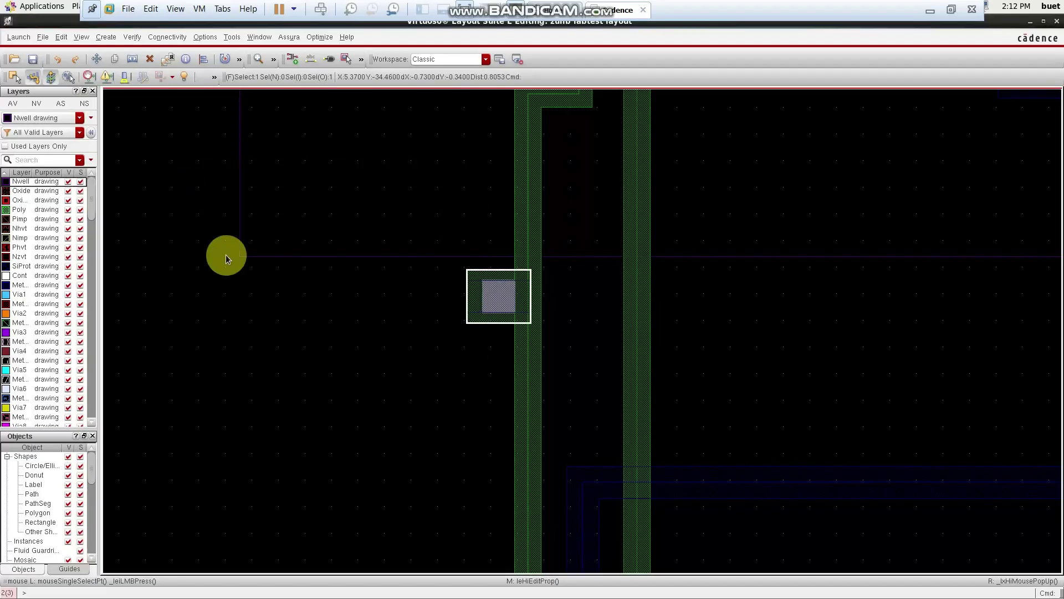
# - Shift the rotated via about 0.02 to the left so it still overlaps the left poly line
pyautogui.keyDown('ctrl'); pyautogui.scroll(-2, 477, 371); pyautogui.keyUp('ctrl')
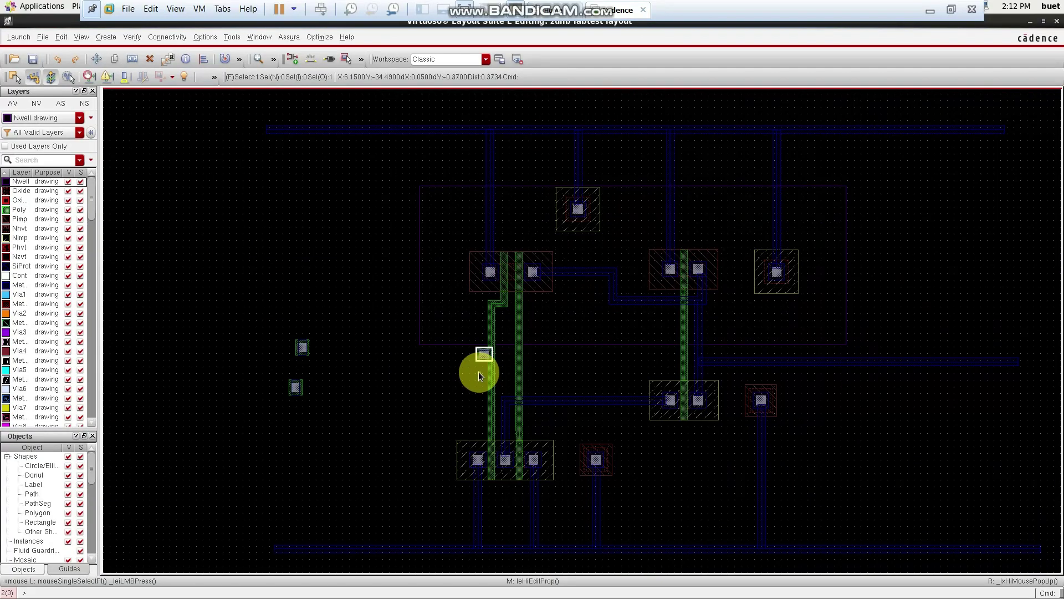
pyautogui.keyDown('ctrl'); pyautogui.scroll(1, 480, 376); pyautogui.keyUp('ctrl')
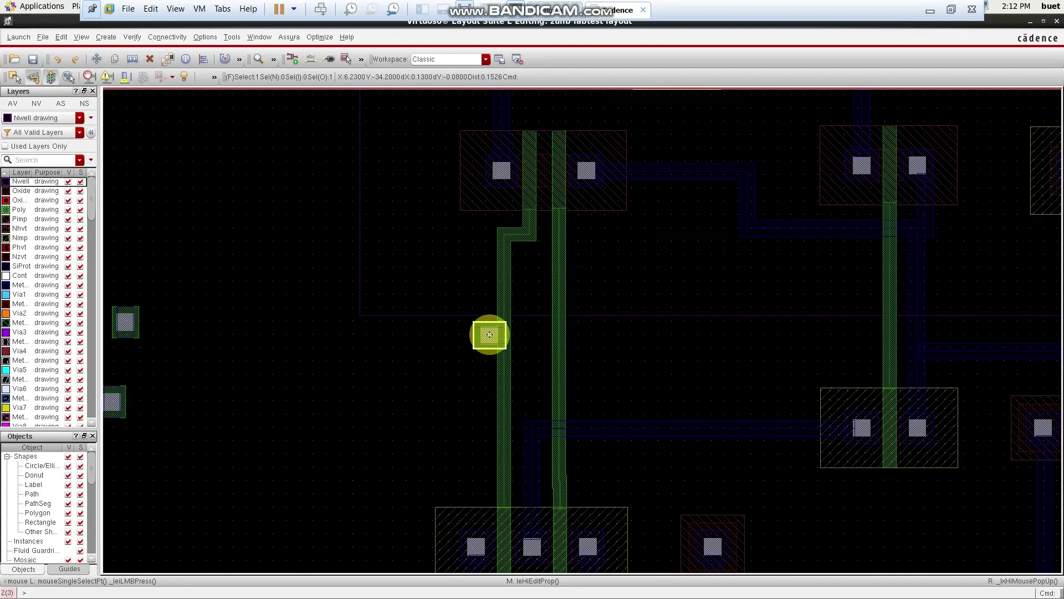
pyautogui.press('m')
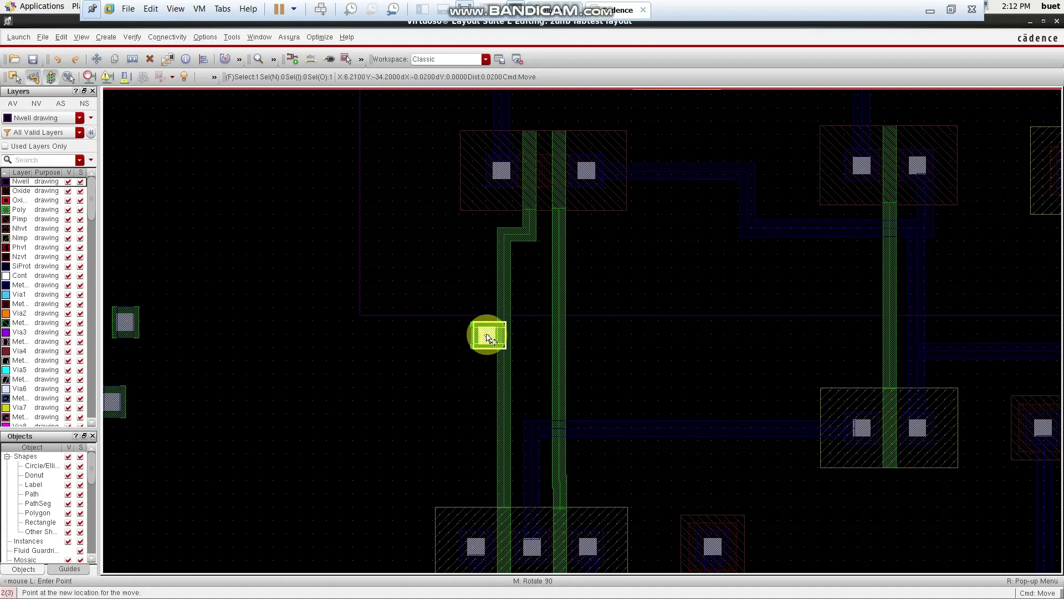
pyautogui.press('Escape')
# - Move the upper remaining loose via onto the left edge of the single-gate transistors' poly line, between the Nwell and the lower transistor
pyautogui.keyDown('ctrl'); pyautogui.scroll(-1, 391, 392); pyautogui.keyUp('ctrl')
pyautogui.keyDown('ctrl'); pyautogui.scroll(-1, 392, 389); pyautogui.keyUp('ctrl')
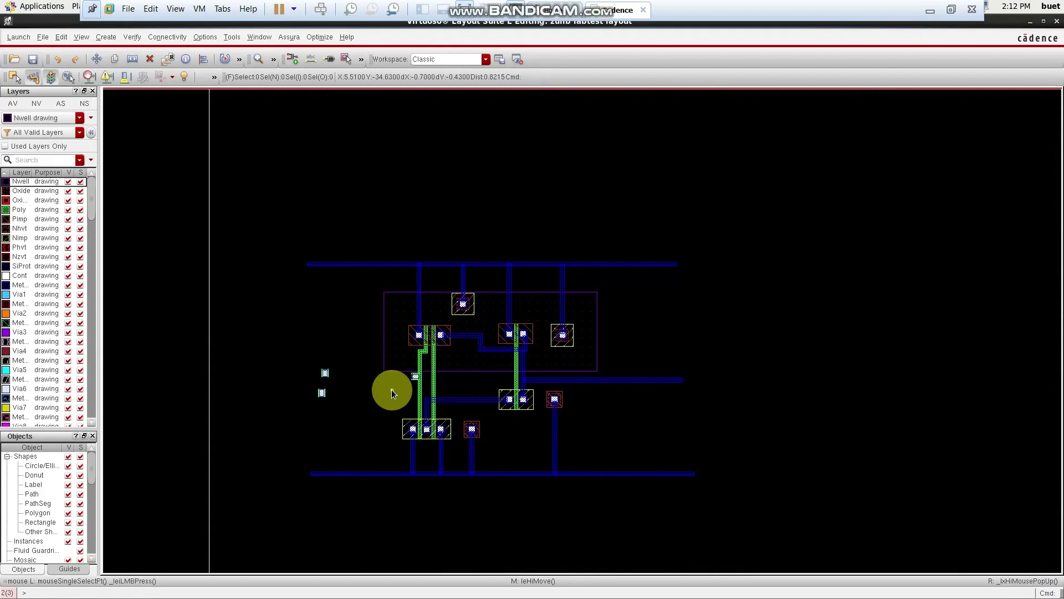
pyautogui.keyDown('ctrl'); pyautogui.scroll(1, 392, 389); pyautogui.keyUp('ctrl')
pyautogui.click(258, 355)
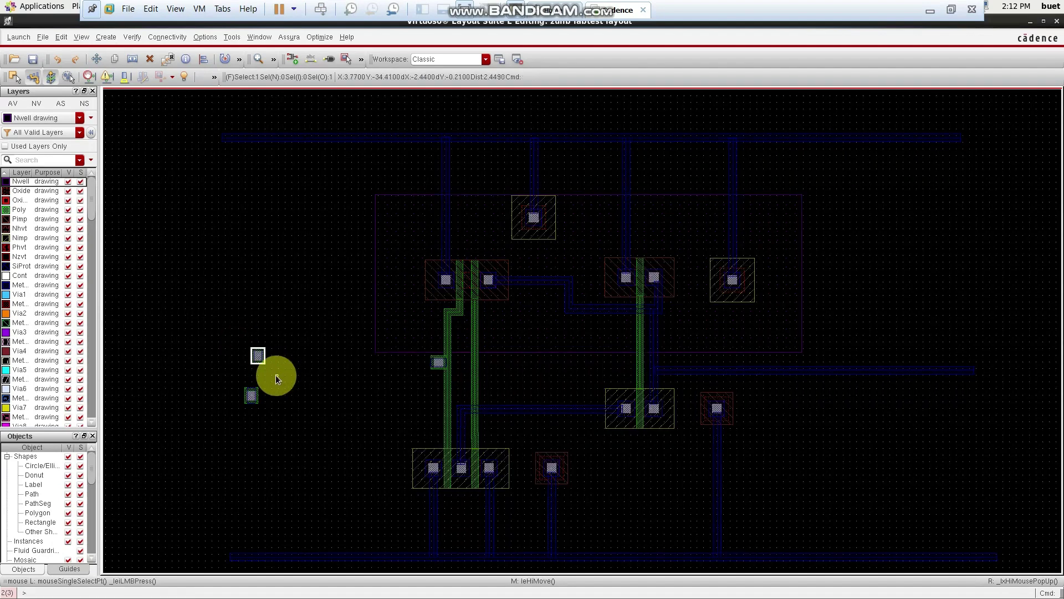
pyautogui.press('m')
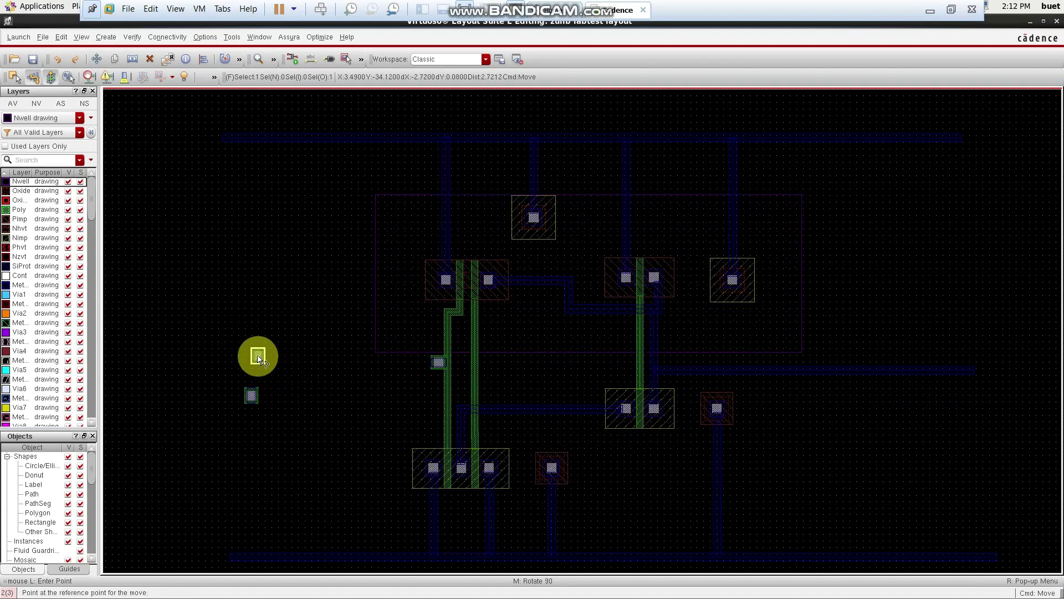
pyautogui.click(258, 355)
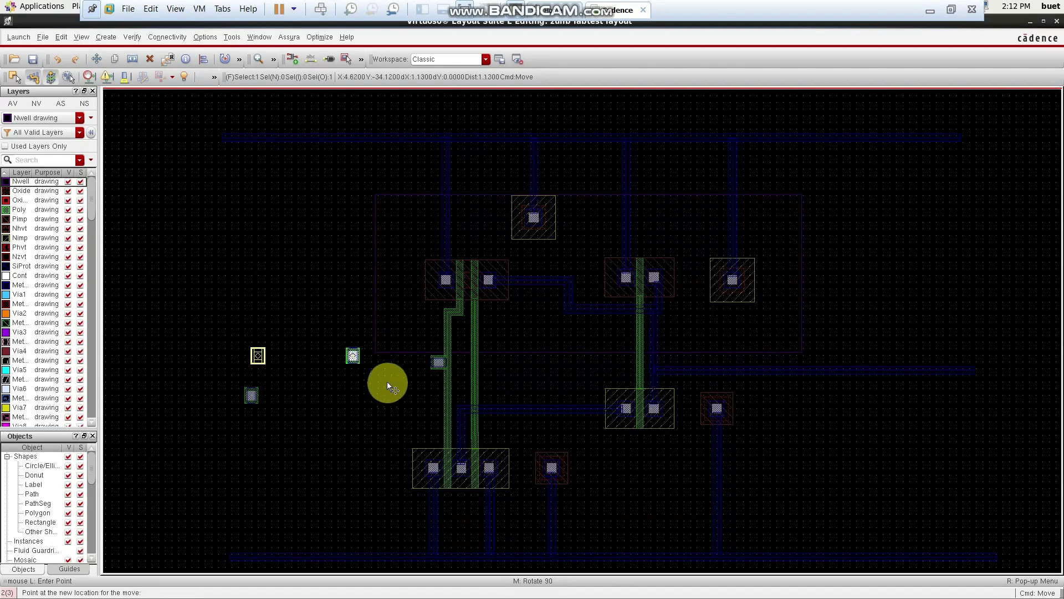
pyautogui.click(630, 408)
pyautogui.press('m')
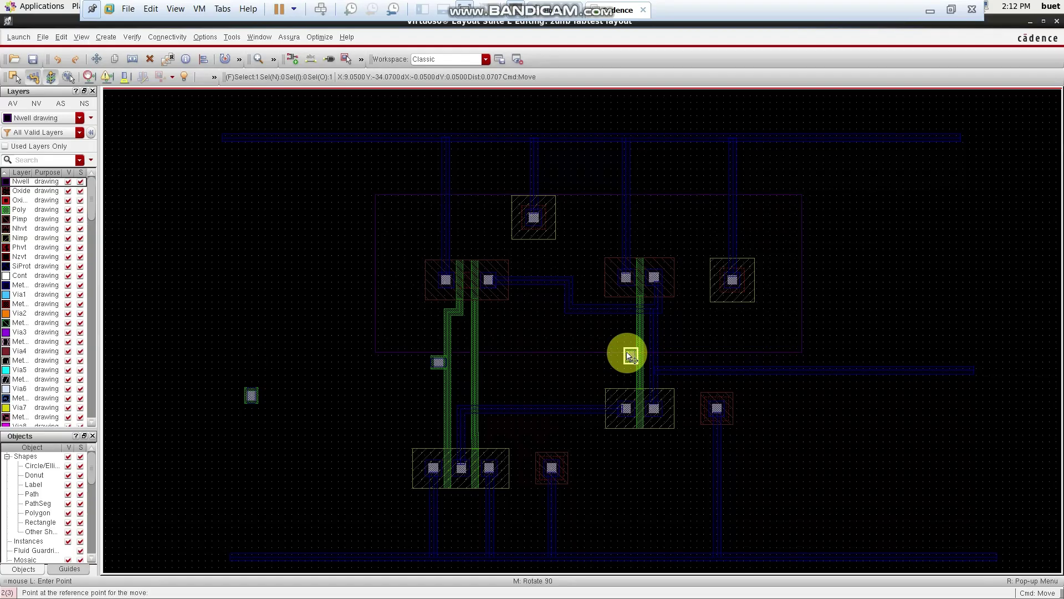
pyautogui.click(630, 366)
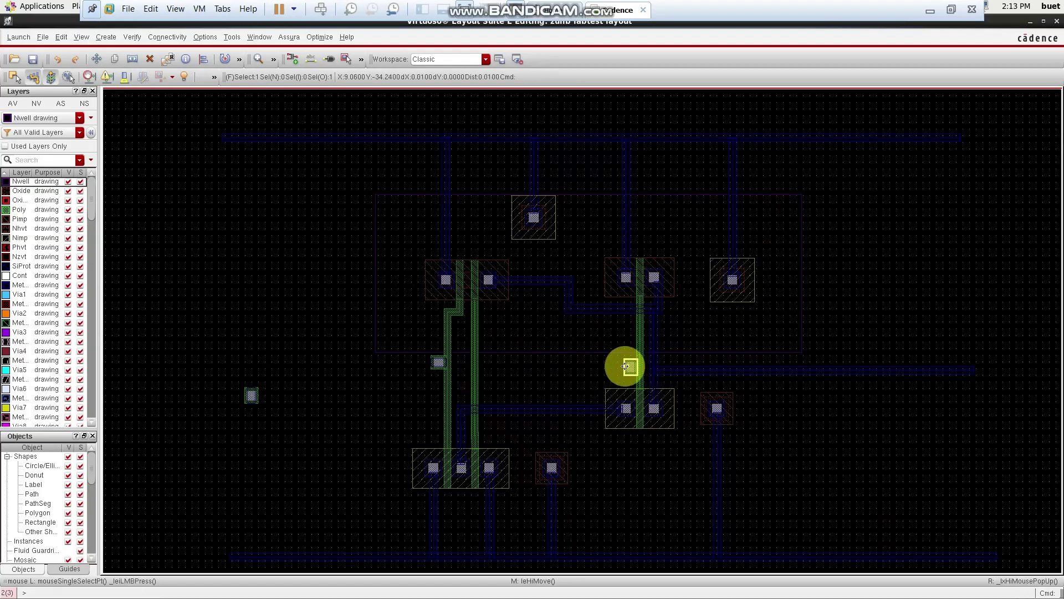
# - Move the last loose via onto the left edge of the two-gate transistors' right poly line, above the horizontal Metal1 route
pyautogui.moveTo(225, 380); pyautogui.dragTo(272, 407)
pyautogui.click(272, 407)
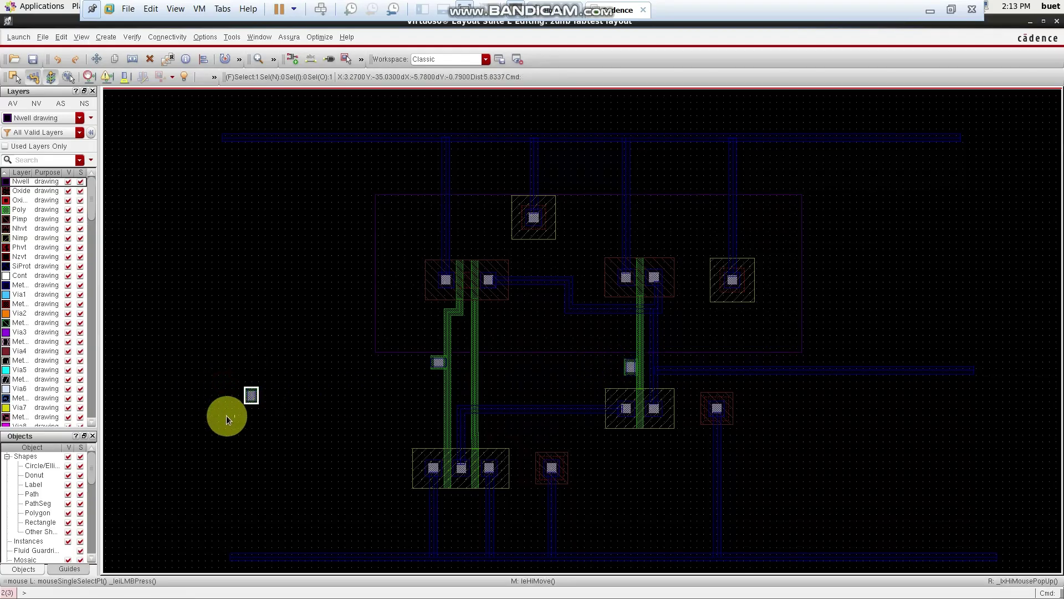
pyautogui.press('m')
pyautogui.click(251, 392)
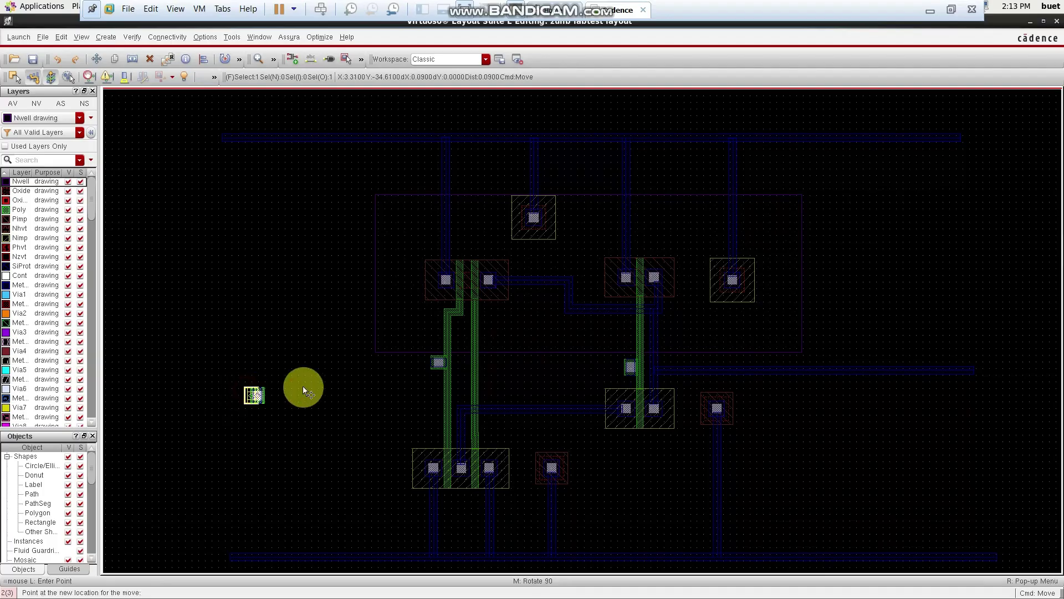
pyautogui.click(462, 373)
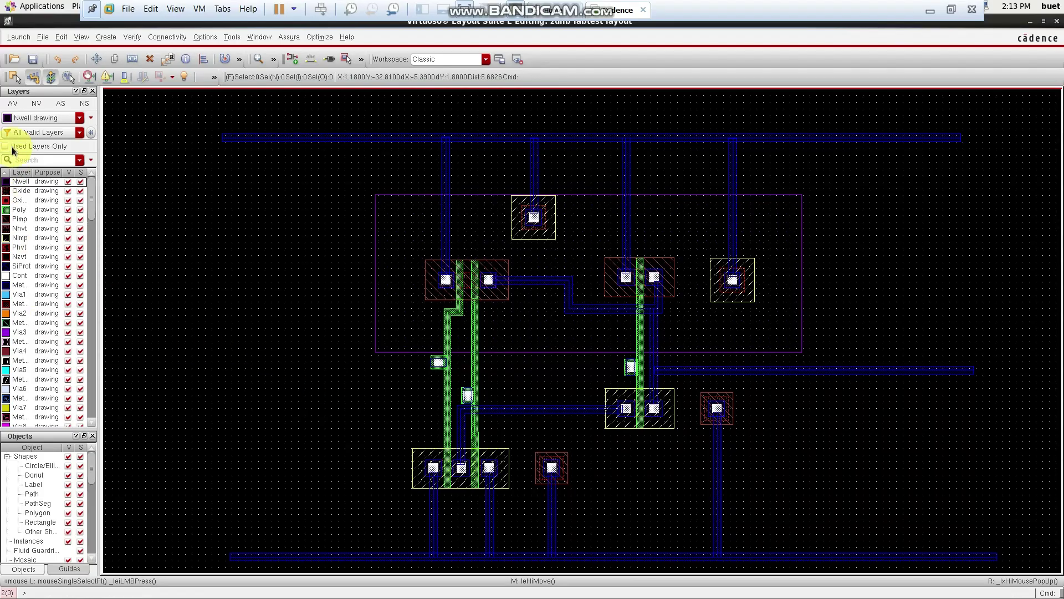
# - Make Metal1 drawing the active layer and start the Path command
pyautogui.click(22, 284)
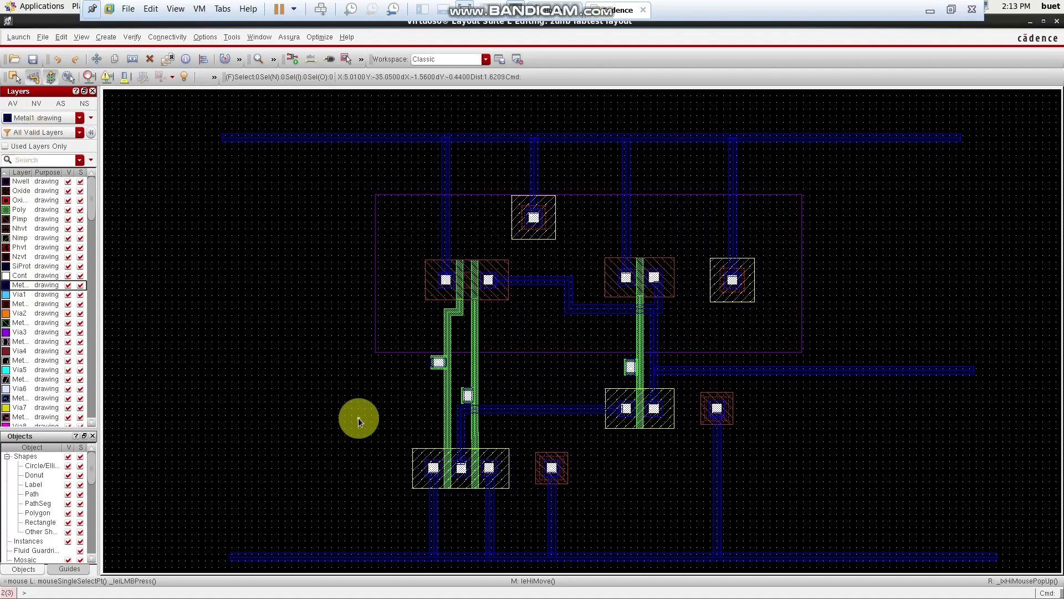
pyautogui.press('p')
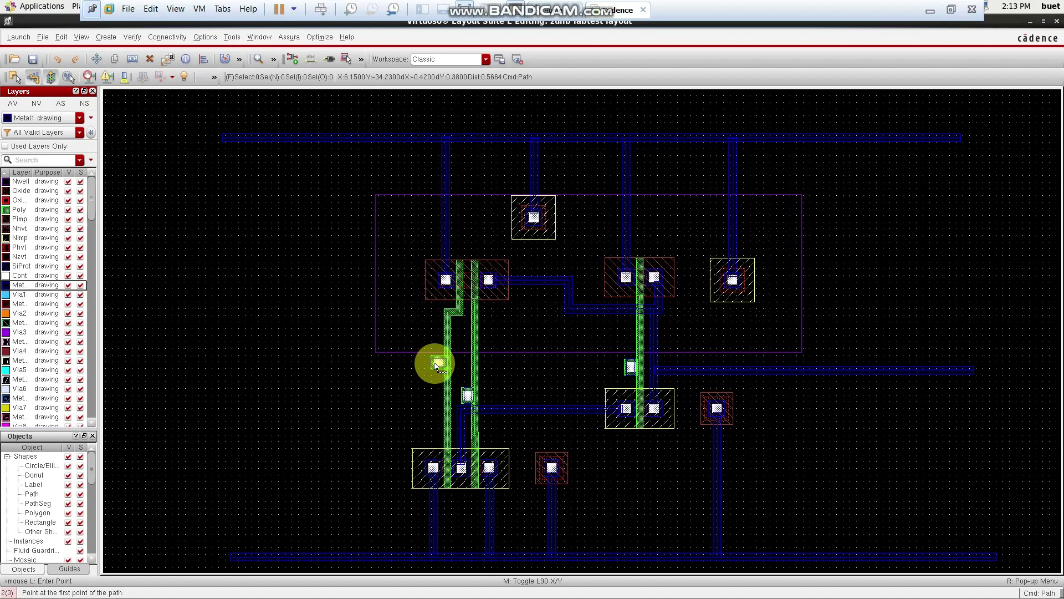
pyautogui.keyDown('ctrl'); pyautogui.scroll(2, 438, 364); pyautogui.keyUp('ctrl')
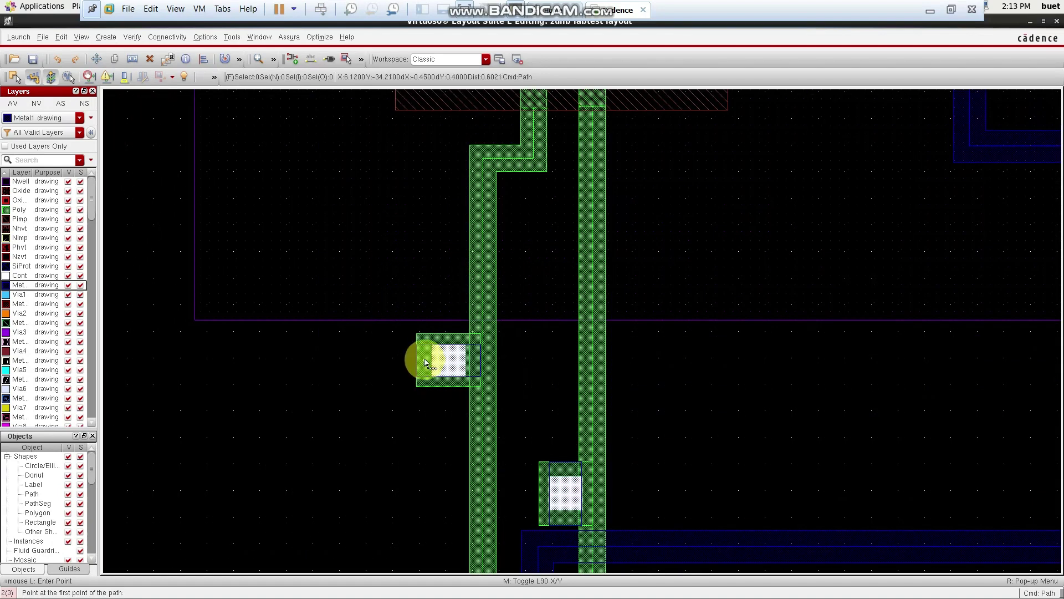
pyautogui.click(425, 361)
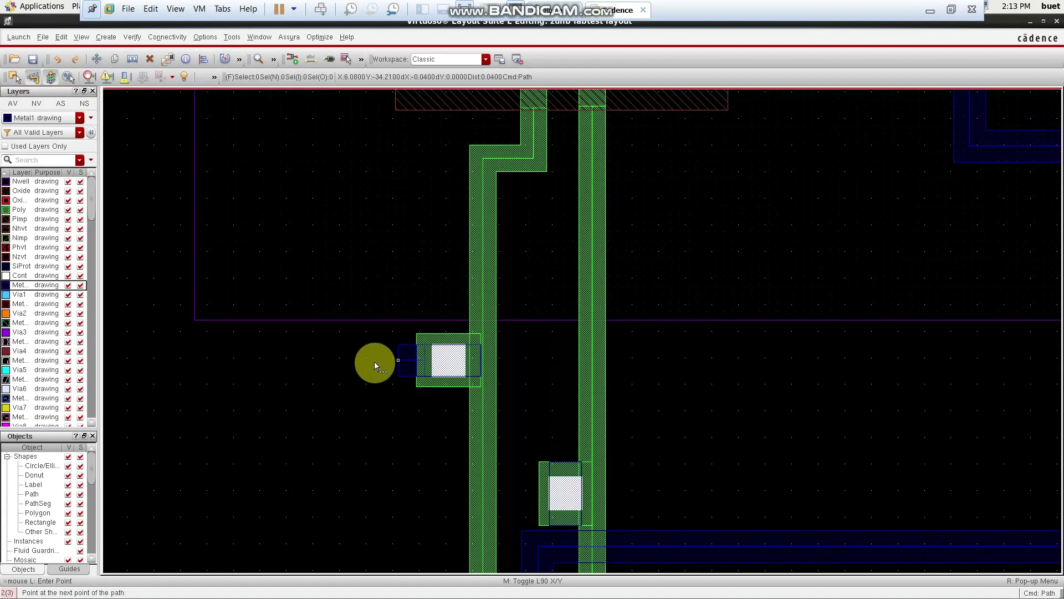
pyautogui.keyDown('ctrl'); pyautogui.scroll(-2, 183, 359); pyautogui.keyUp('ctrl')
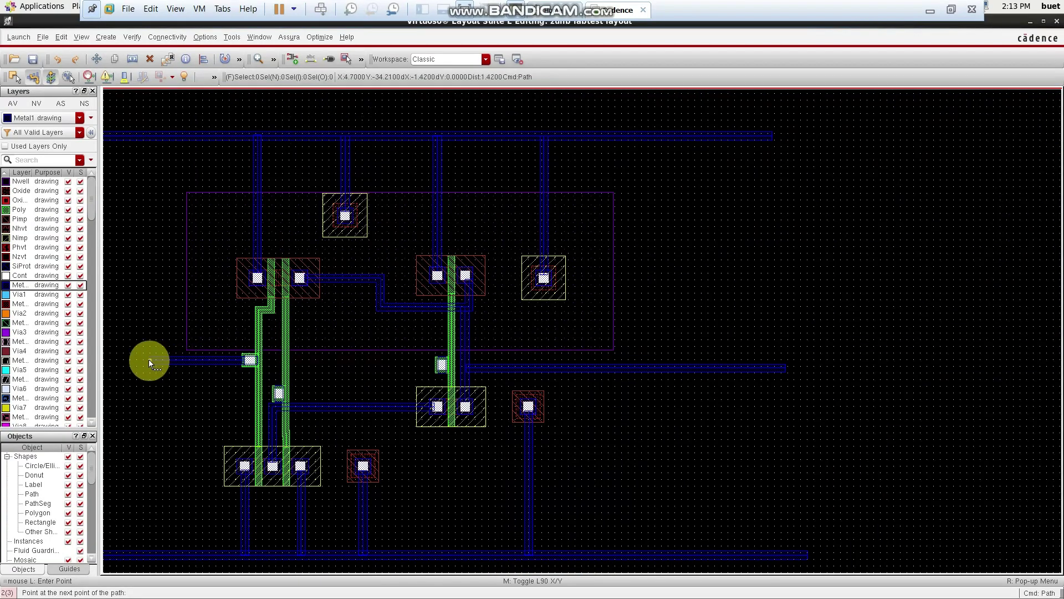
pyautogui.click(150, 361)
pyautogui.keyDown('ctrl'); pyautogui.scroll(2, 150, 361); pyautogui.keyUp('ctrl')
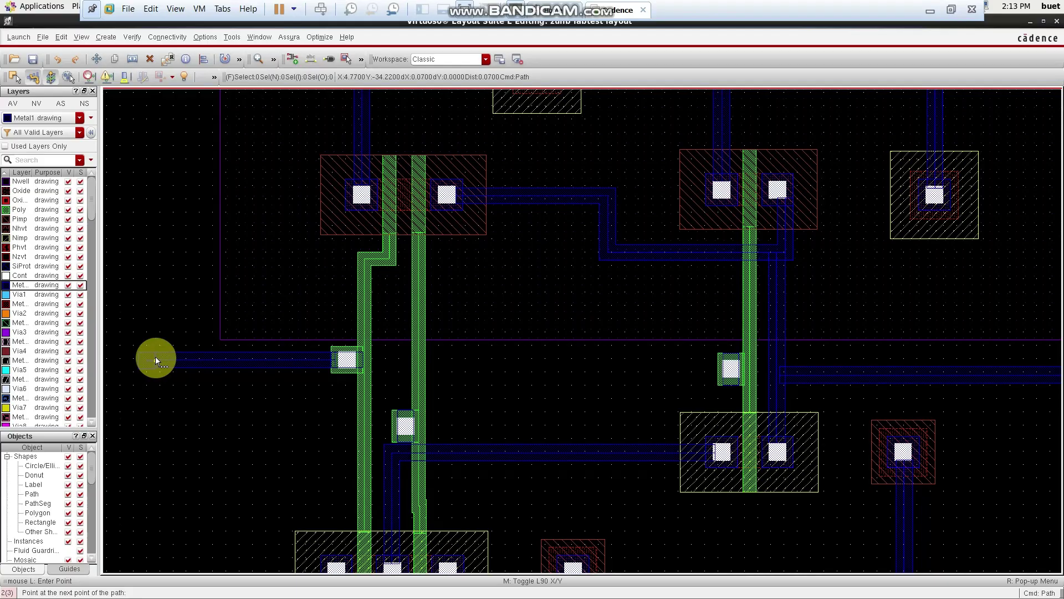
pyautogui.press('Escape')
# - Draw a straight horizontal Metal1 path about 1.6 long, running left from the via on the two-gate transistors' left poly line
pyautogui.press('p')
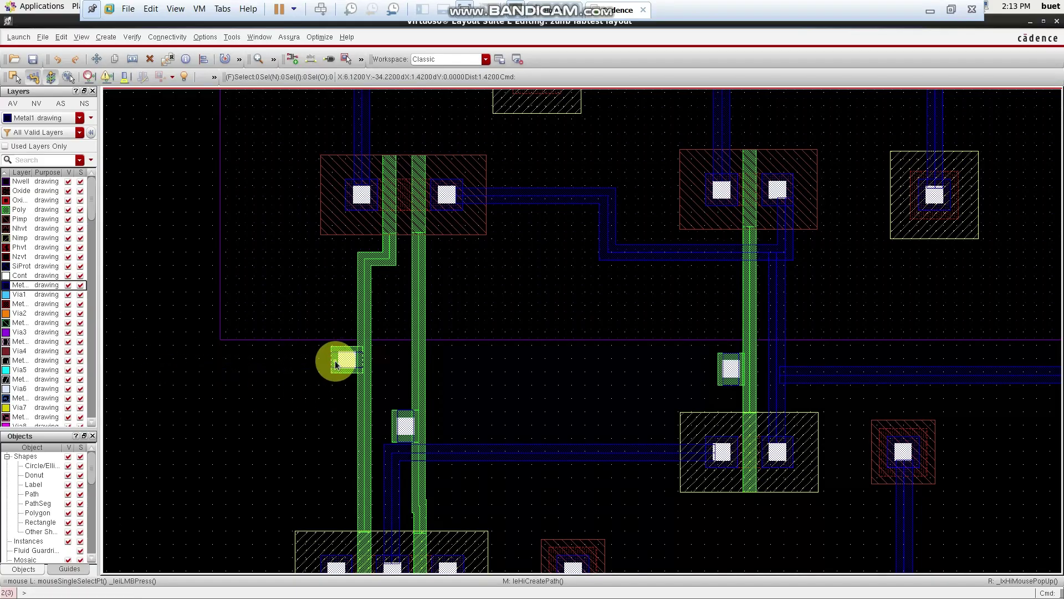
pyautogui.click(336, 362)
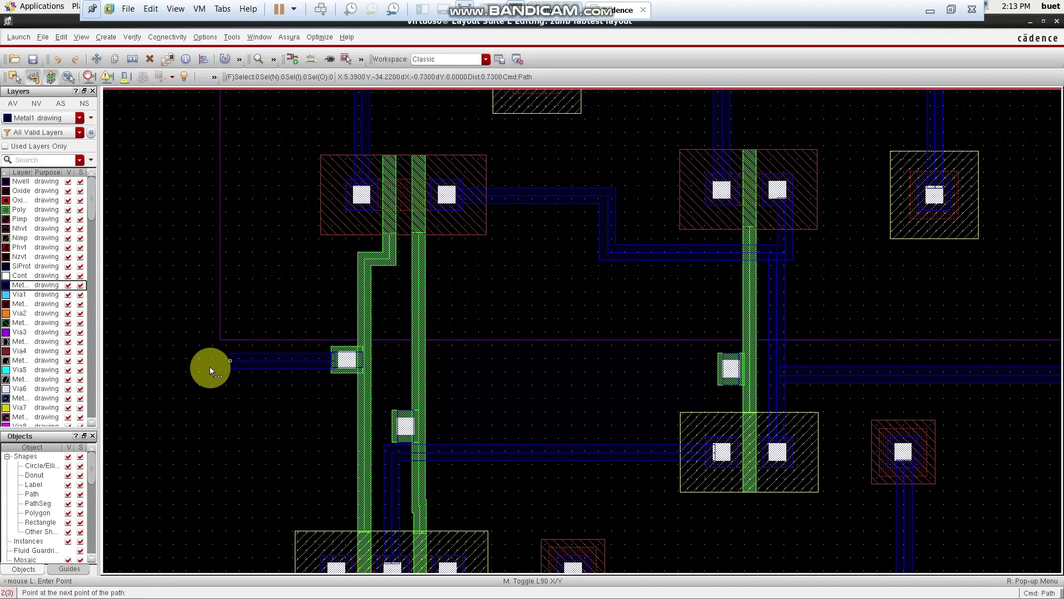
pyautogui.doubleClick(119, 360)
pyautogui.scroll(-2, 247, 443)
pyautogui.scroll(2, 247, 442)
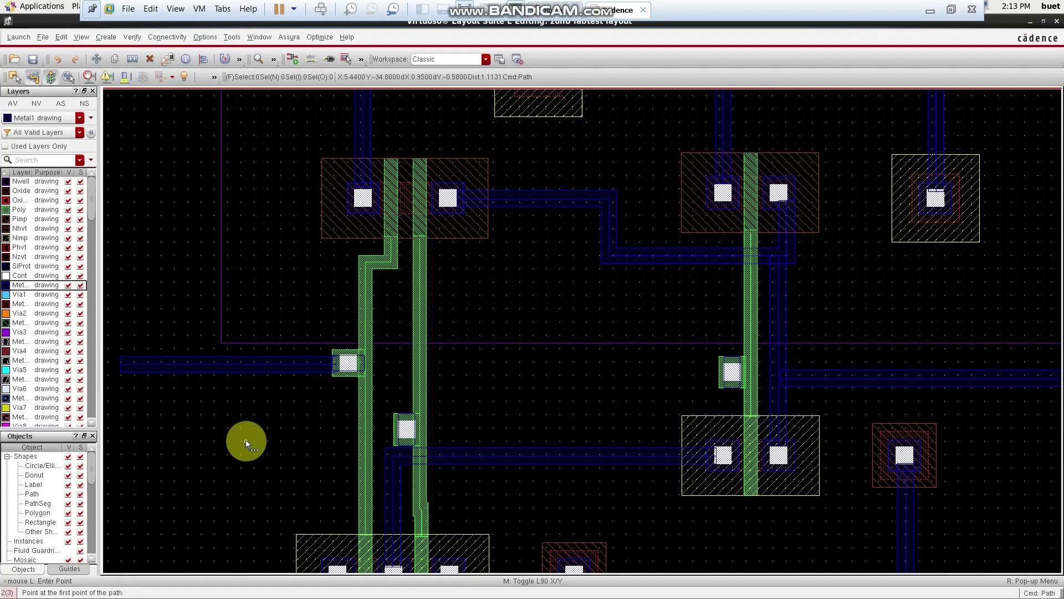
# - Draw leftward Metal1 paths about 2.2 long from the via on the two-gate transistors' right poly line and about 1.7 long from the single-gate via
pyautogui.click(401, 430)
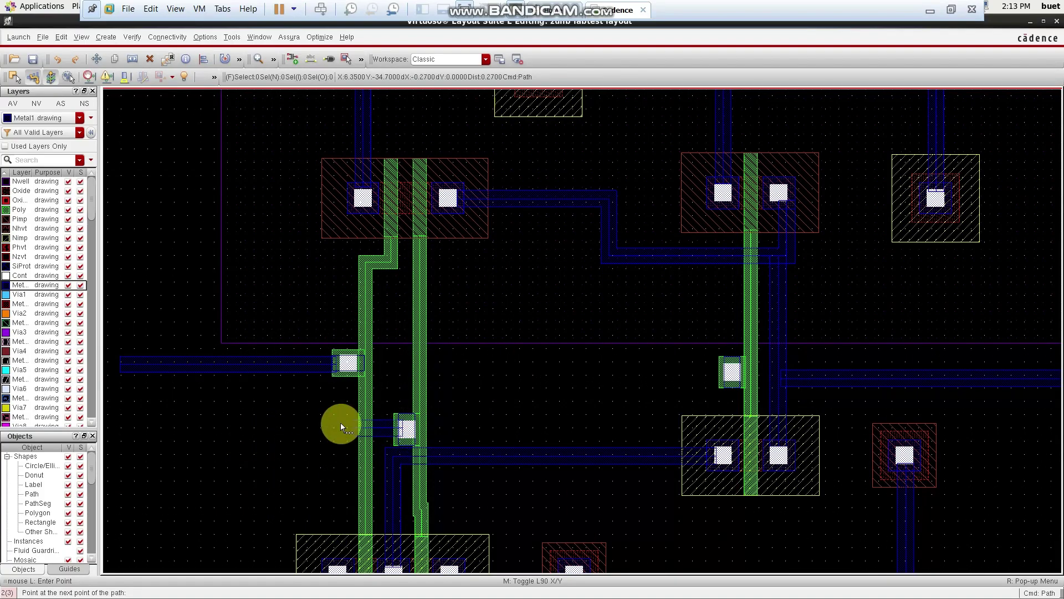
pyautogui.doubleClick(115, 430)
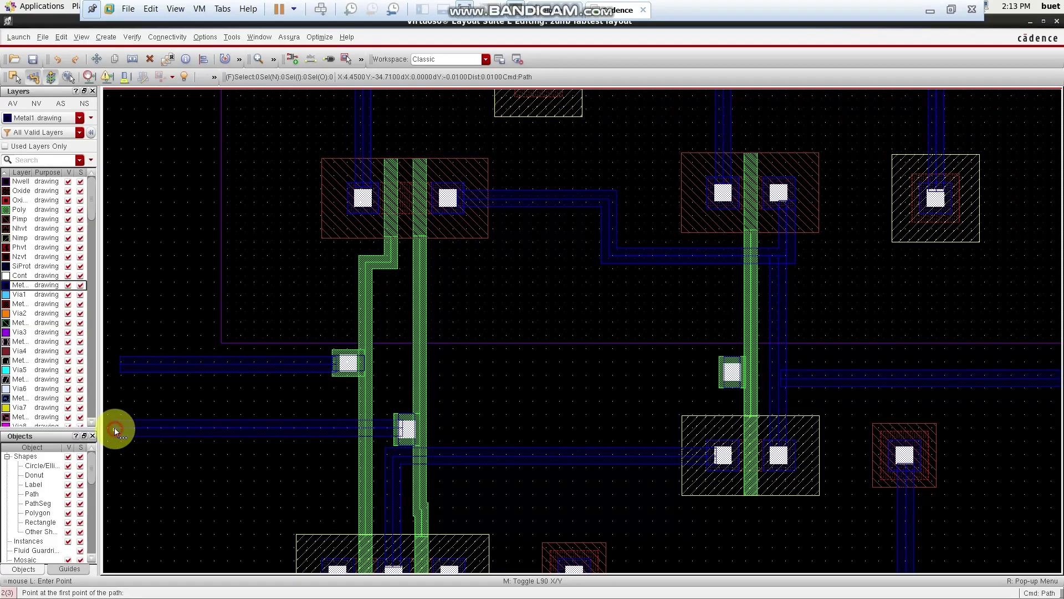
pyautogui.click(730, 372)
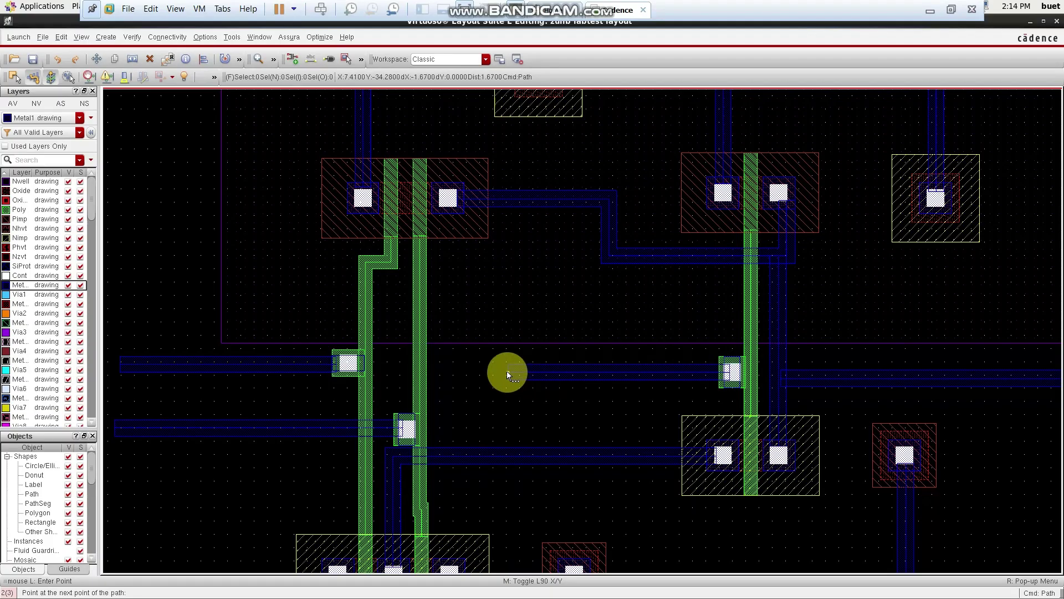
pyautogui.doubleClick(507, 371)
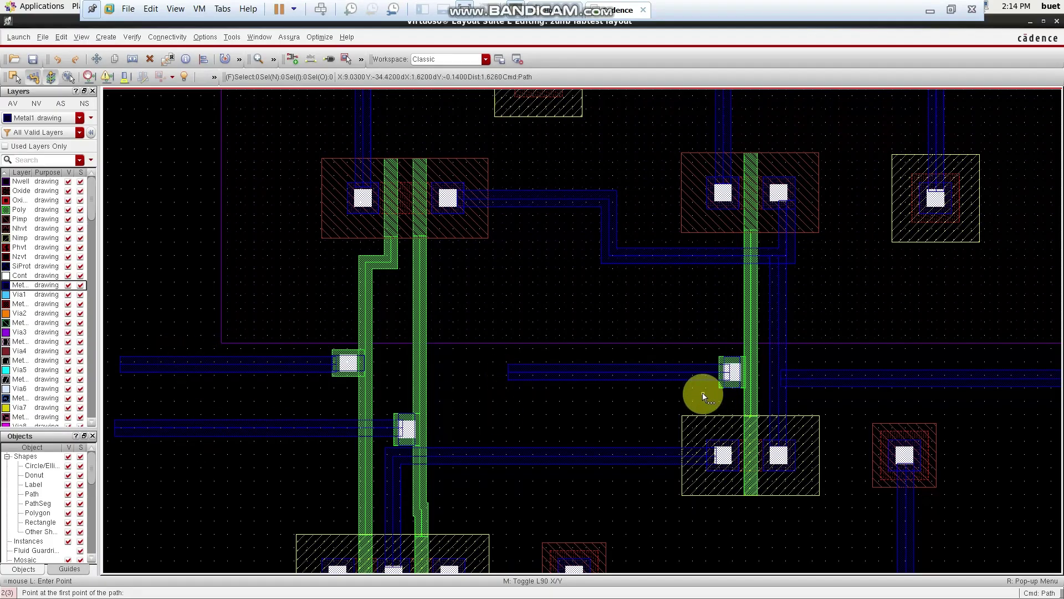
pyautogui.scroll(-2, 696, 393)
pyautogui.scroll(1, 820, 400)
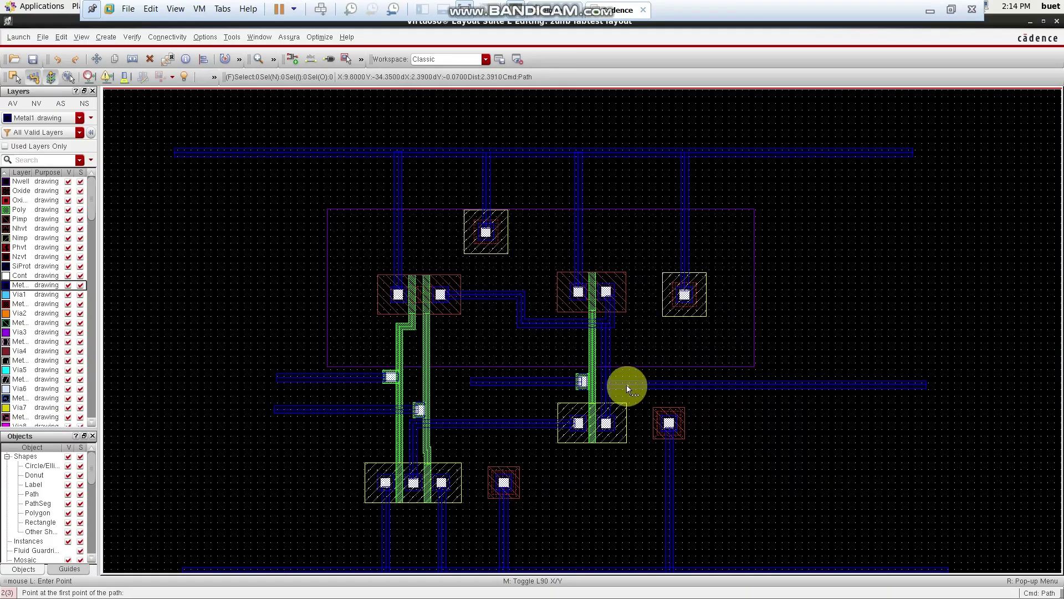
pyautogui.scroll(-2, 559, 267)
pyautogui.scroll(1, 727, 318)
pyautogui.scroll(-1, 726, 313)
pyautogui.press('f')
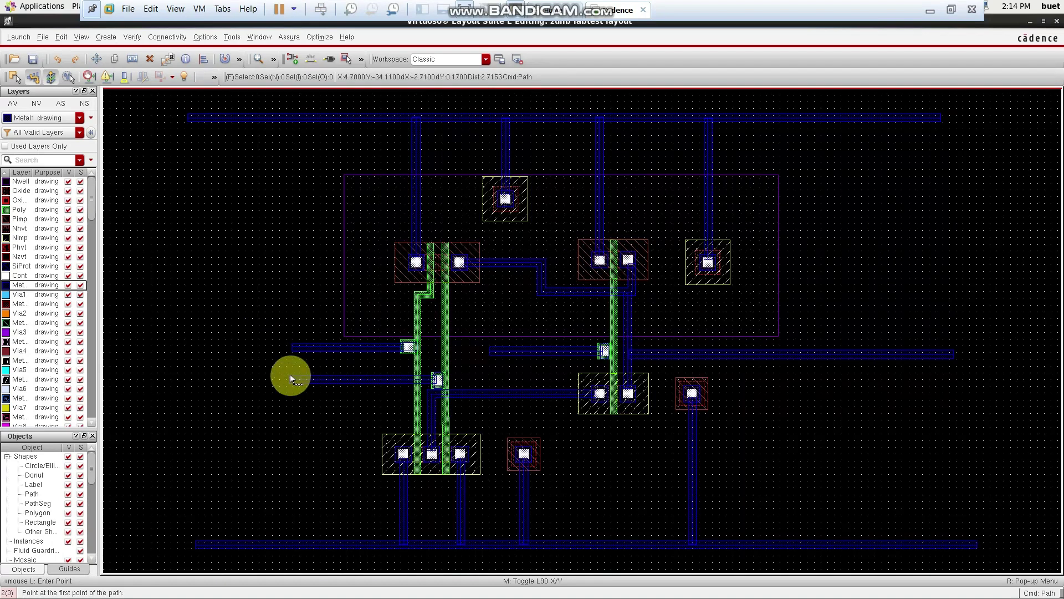
pyautogui.press('Escape')
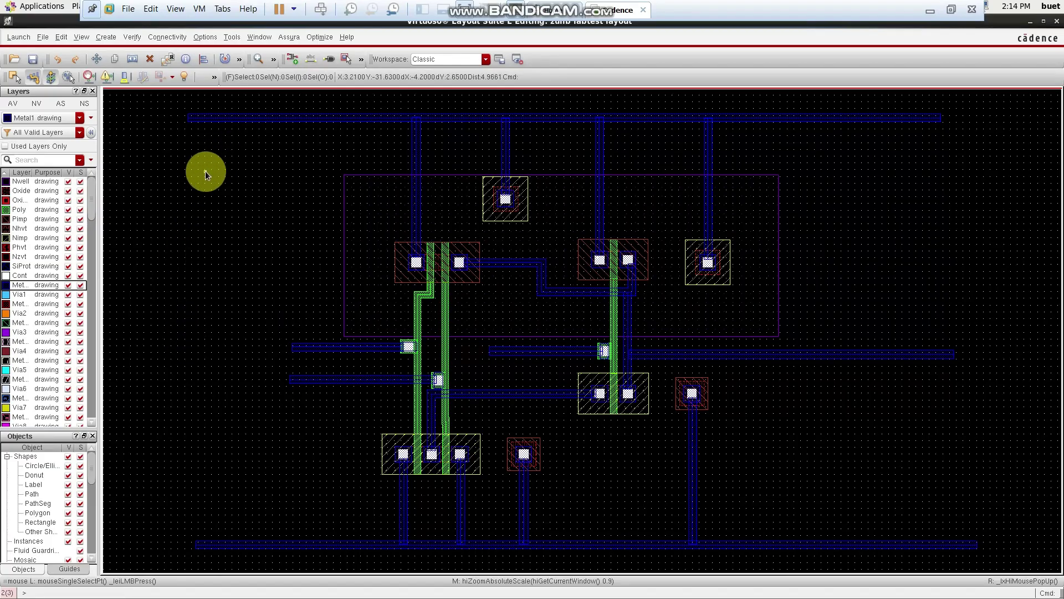
# - Set up rectangular shape pins with the terminal names A B C and the I/O type input
pyautogui.click(113, 36)
pyautogui.click(120, 97)
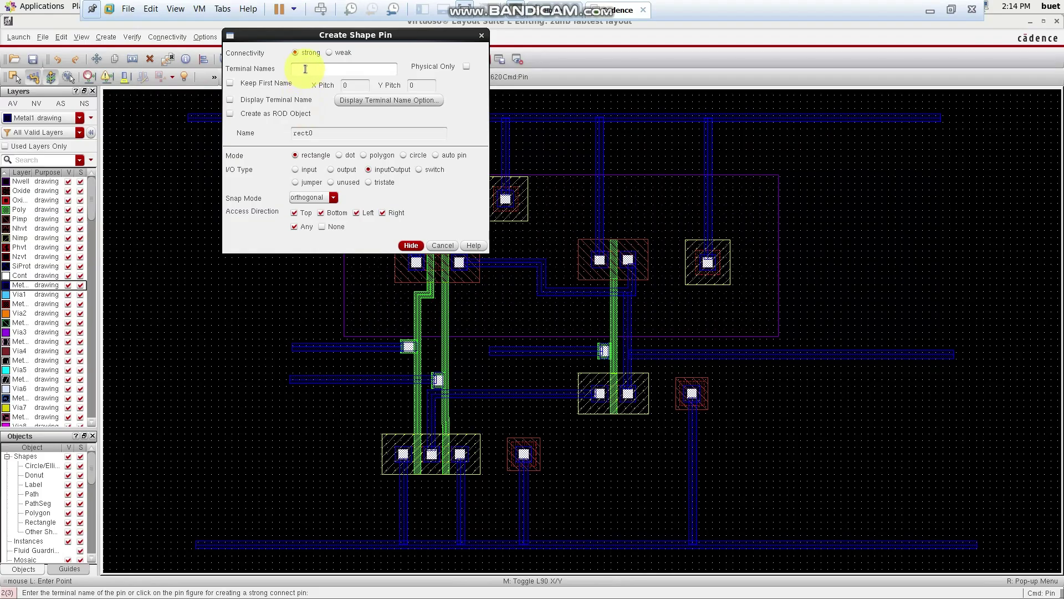
pyautogui.click(294, 170)
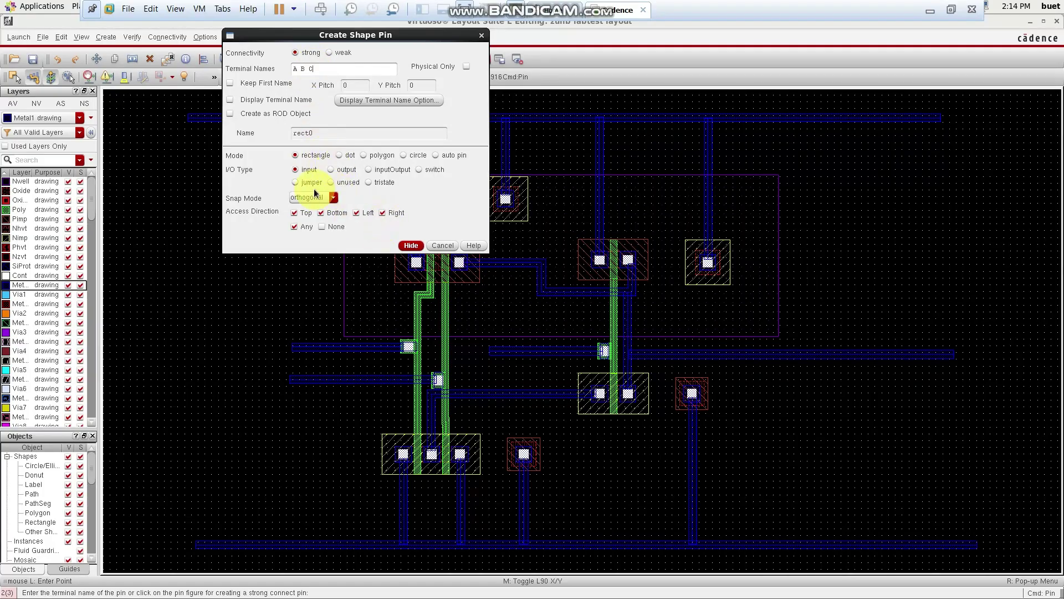
pyautogui.click(411, 246)
# - Place pin A as a rectangle about 0.5 long over the left end of the upper left input path
pyautogui.scroll(2, 329, 305)
pyautogui.scroll(-2, 329, 305)
pyautogui.scroll(3, 234, 365)
pyautogui.scroll(-2, 234, 365)
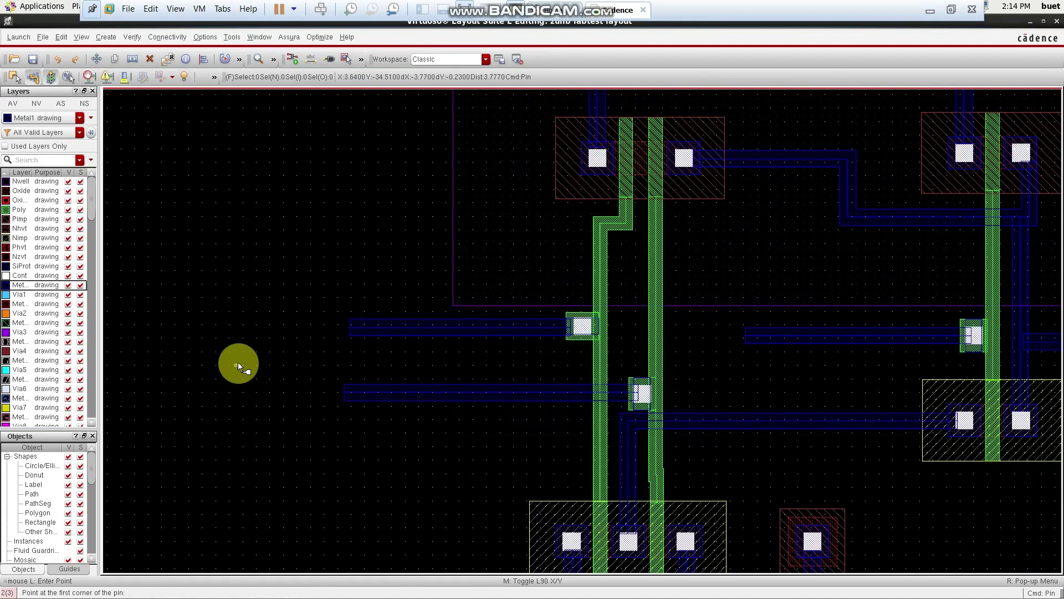
pyautogui.click(352, 320)
pyautogui.click(421, 335)
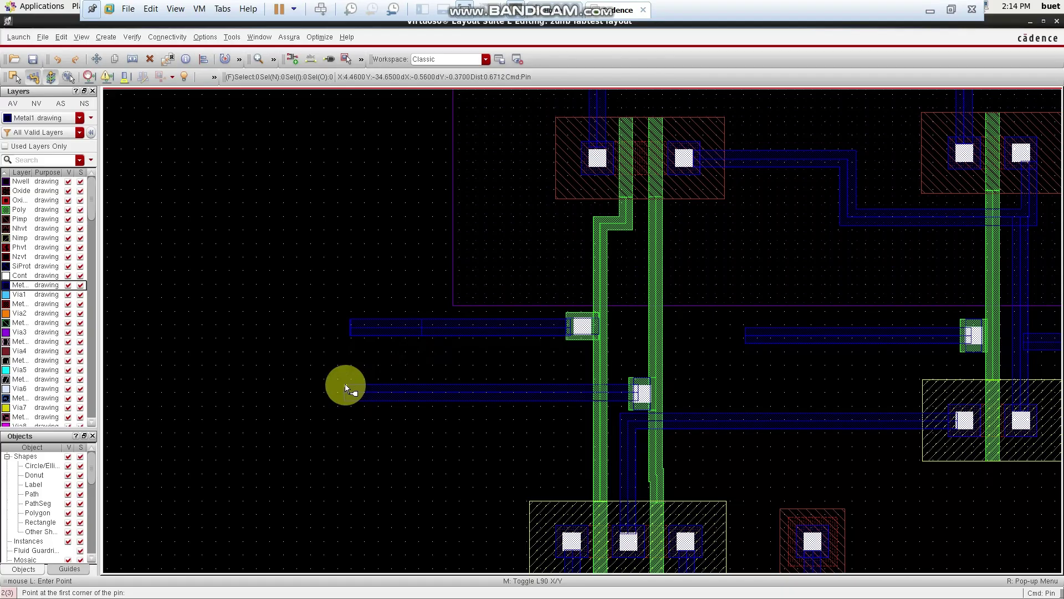
# - Place pin B as a rectangle about 0.65 long over the left end of the lower left input path
pyautogui.scroll(2, 346, 383)
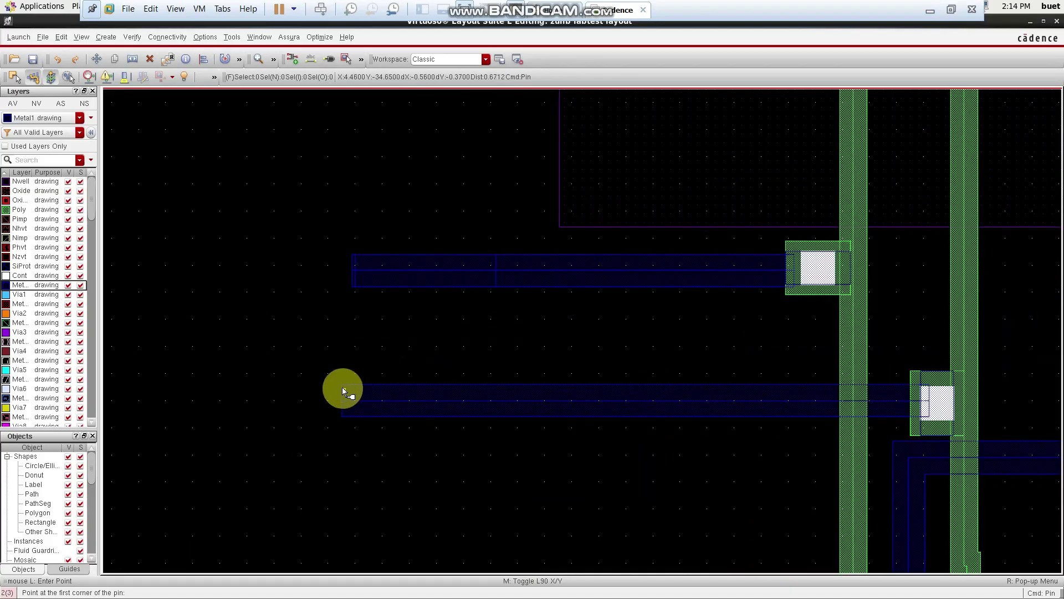
pyautogui.click(343, 386)
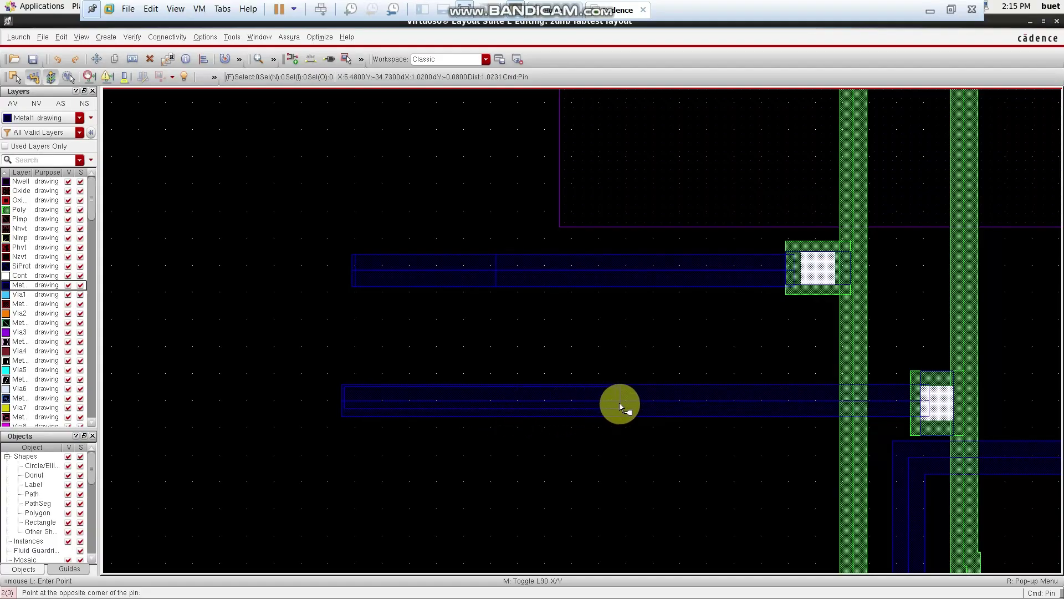
pyautogui.click(520, 417)
pyautogui.hotkey('shift', 'z')
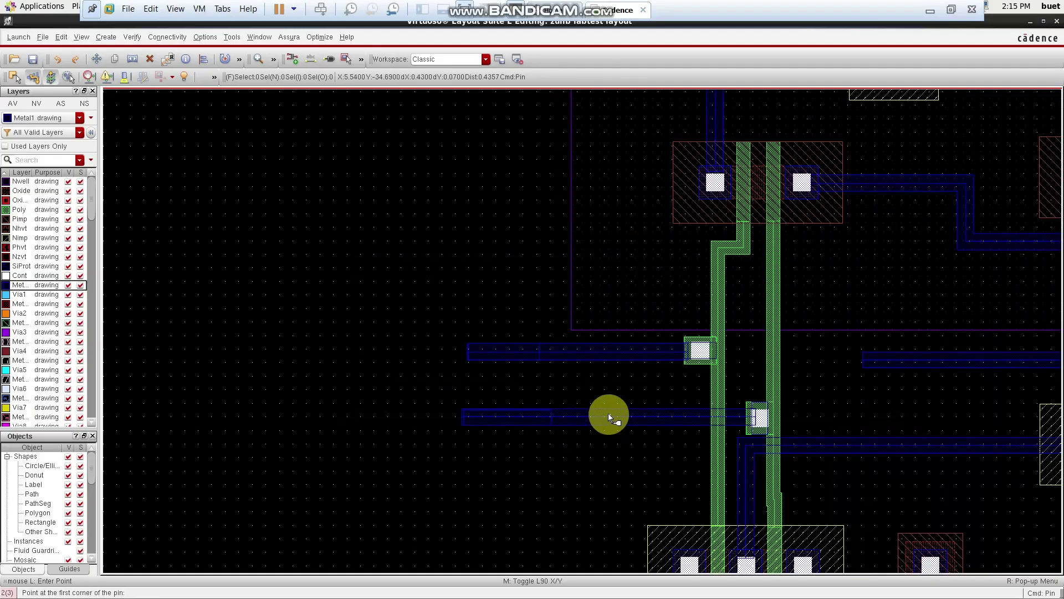
# - Place pin C as a rectangle about 0.5 long over the left end of the single-gate transistors' input path
pyautogui.scroll(-1, 748, 400)
pyautogui.scroll(2, 827, 391)
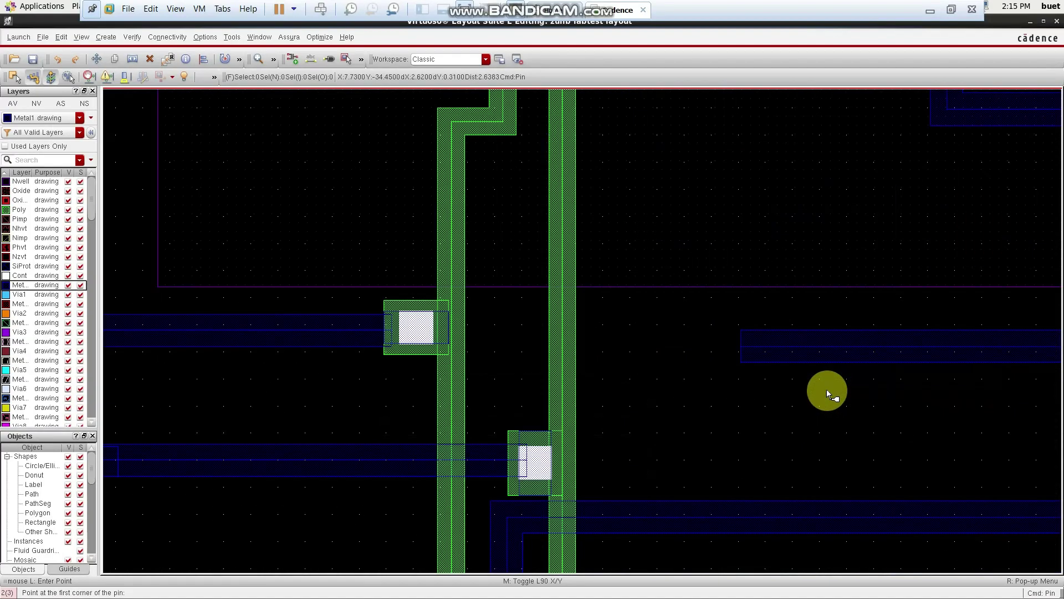
pyautogui.click(740, 331)
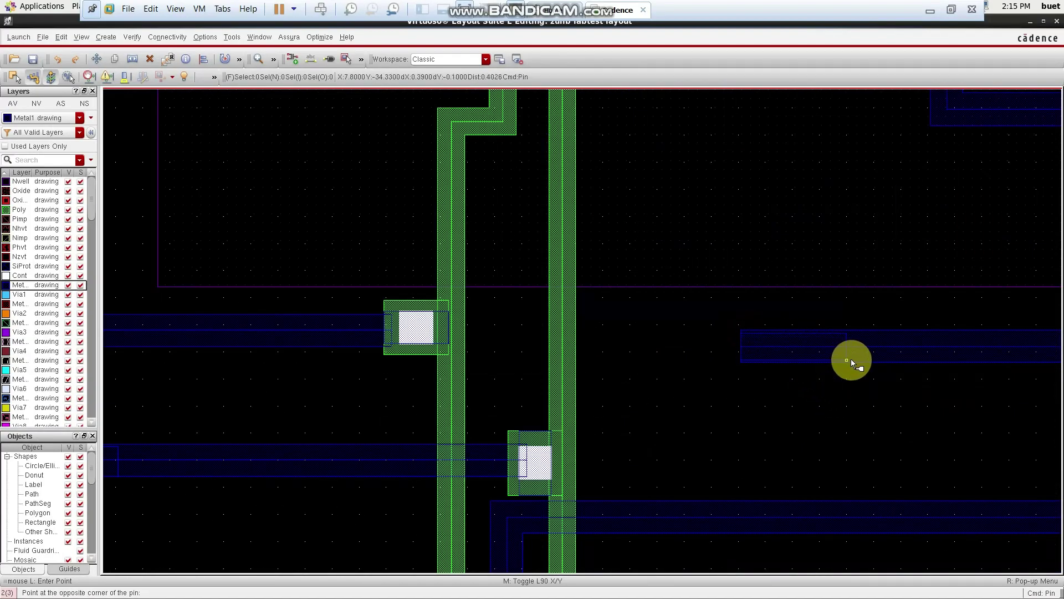
pyautogui.click(874, 363)
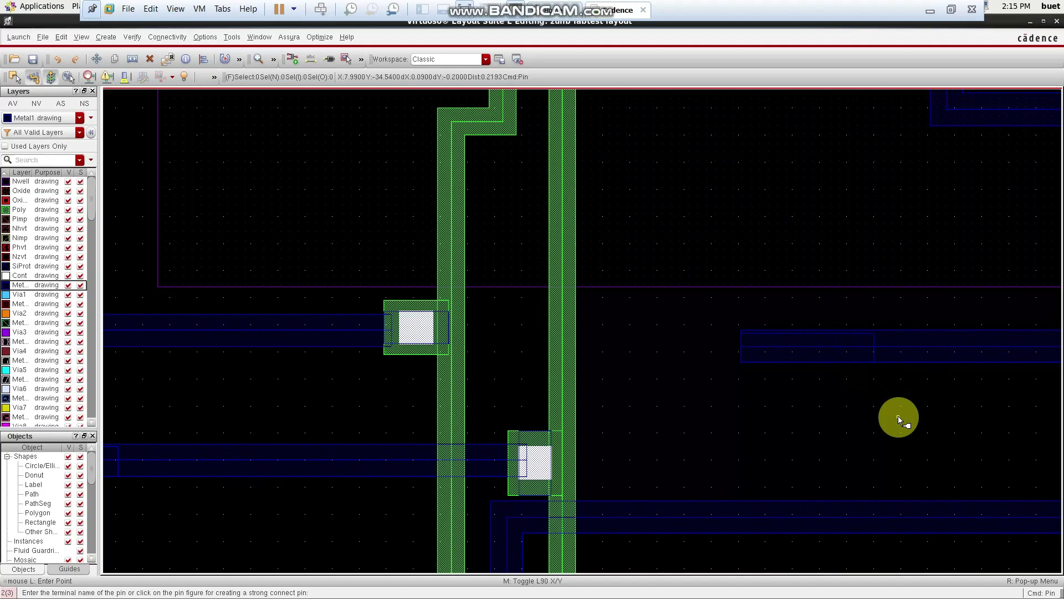
pyautogui.press('f')
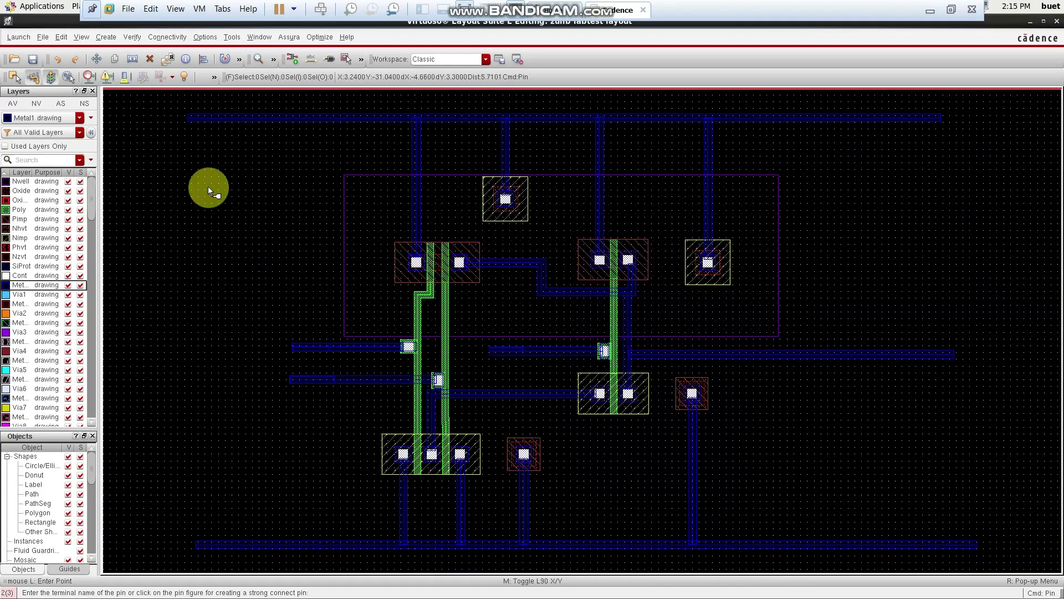
# - Set up rectangular shape pins with the terminal names vdd gnd and the I/O type inputOutput
pyautogui.click(106, 36)
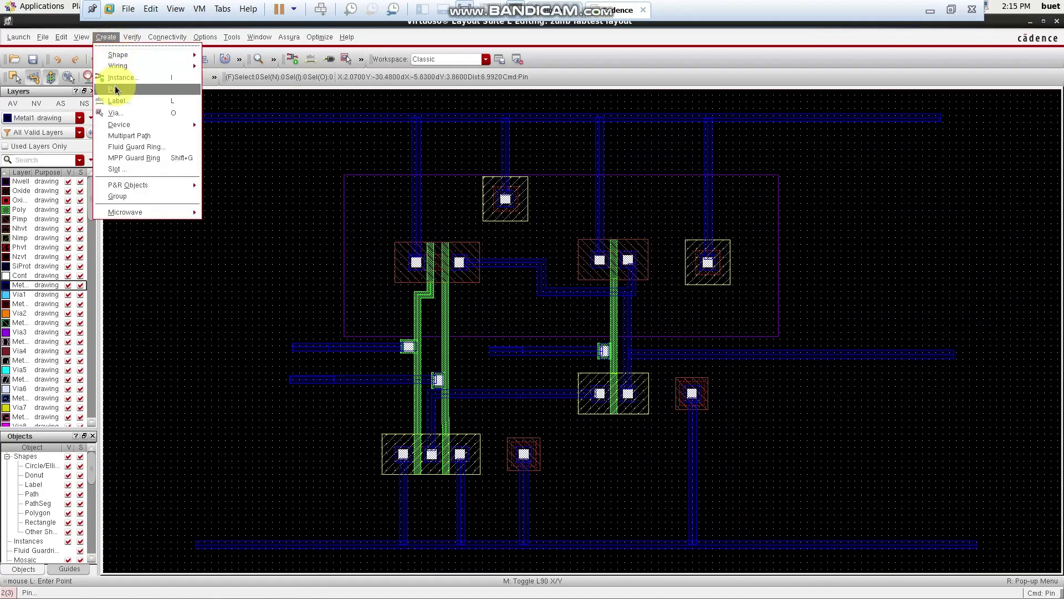
pyautogui.click(115, 89)
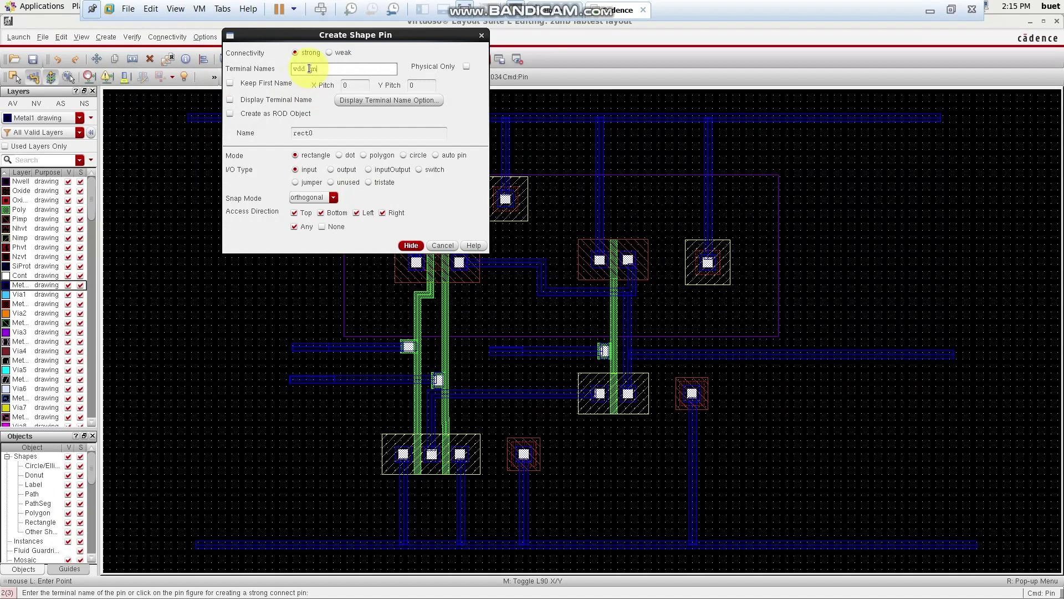
pyautogui.click(368, 169)
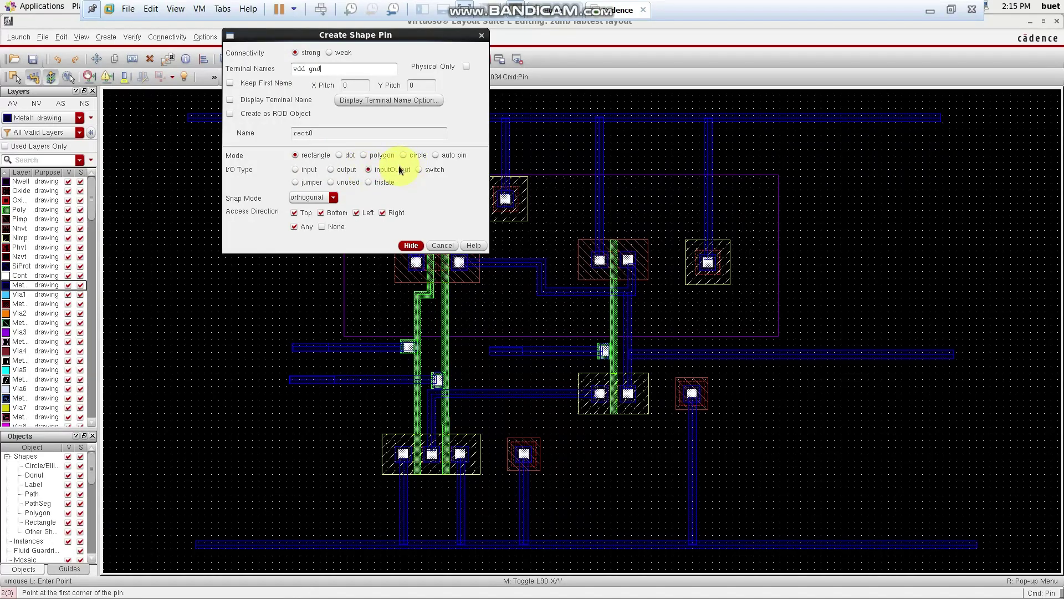
pyautogui.click(411, 245)
# - Place the vdd pin as a rectangle about 1.0 long over the left end of the upper Metal1 rail
pyautogui.keyDown('ctrl'); pyautogui.scroll(1, 242, 219); pyautogui.keyUp('ctrl')
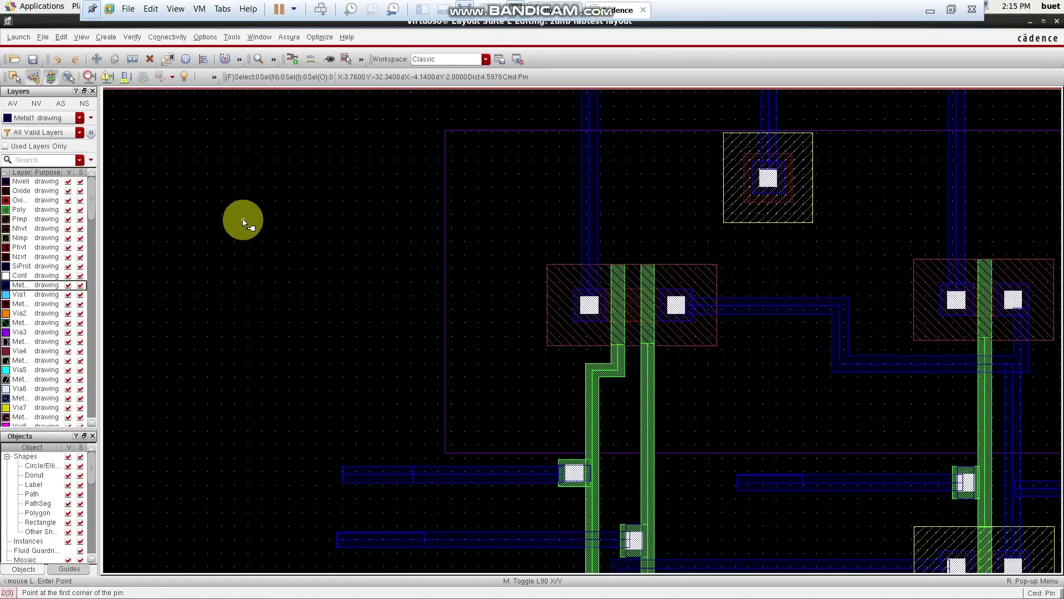
pyautogui.keyDown('ctrl'); pyautogui.scroll(-1, 241, 218); pyautogui.keyUp('ctrl')
pyautogui.keyDown('ctrl'); pyautogui.scroll(1, 148, 106); pyautogui.keyUp('ctrl')
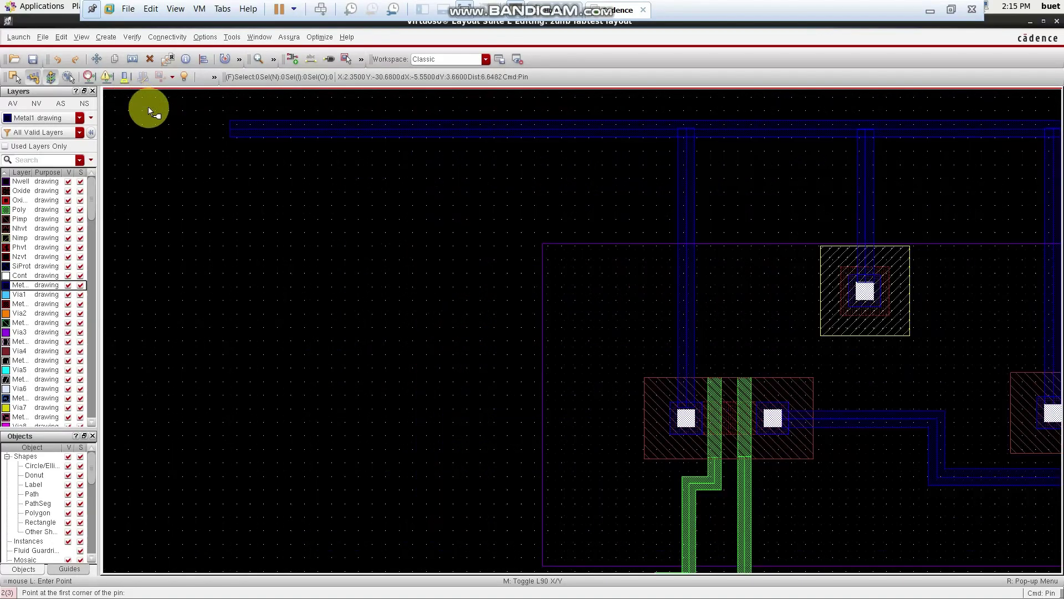
pyautogui.click(231, 121)
pyautogui.click(365, 135)
# - Place the gnd pin as a rectangle about 0.9 long over the left end of the lower Metal1 rail
pyautogui.keyDown('ctrl'); pyautogui.scroll(-2, 374, 193); pyautogui.keyUp('ctrl')
pyautogui.keyDown('ctrl'); pyautogui.scroll(3, 338, 303); pyautogui.keyUp('ctrl')
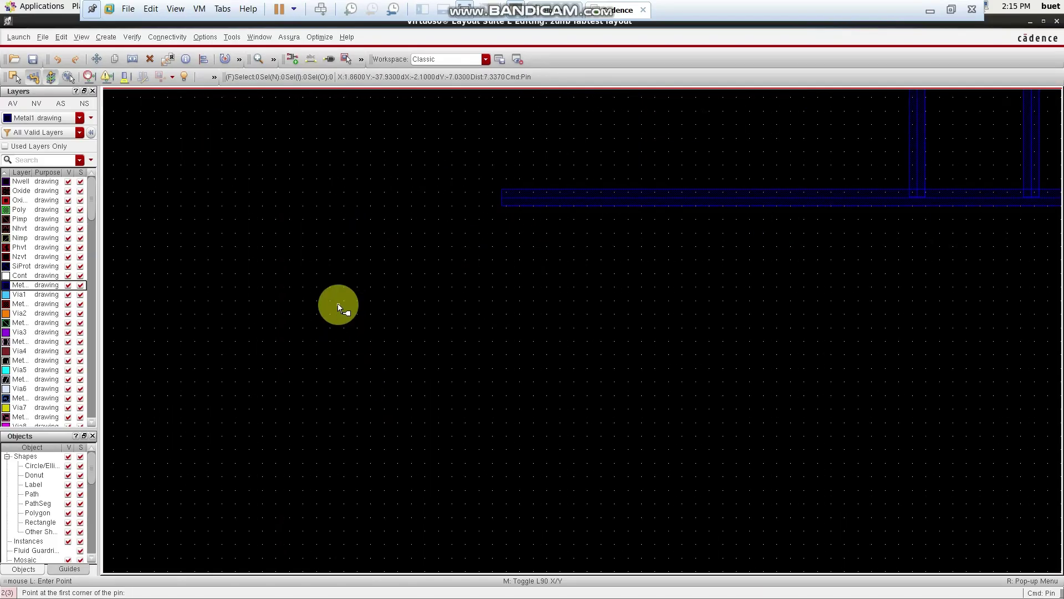
pyautogui.click(502, 190)
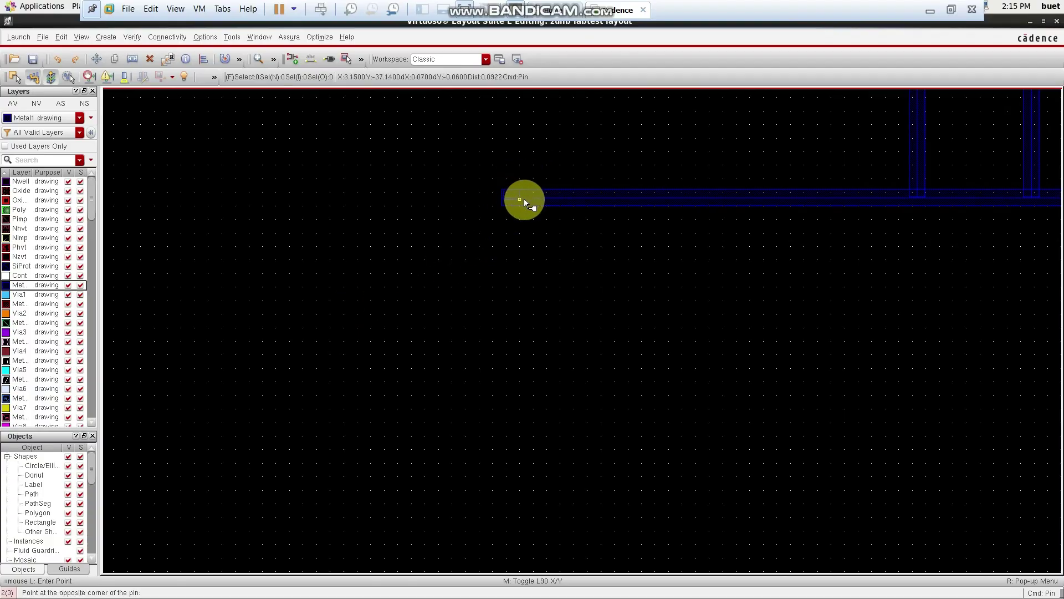
pyautogui.click(629, 206)
pyautogui.keyDown('ctrl'); pyautogui.scroll(-2, 623, 233); pyautogui.keyUp('ctrl')
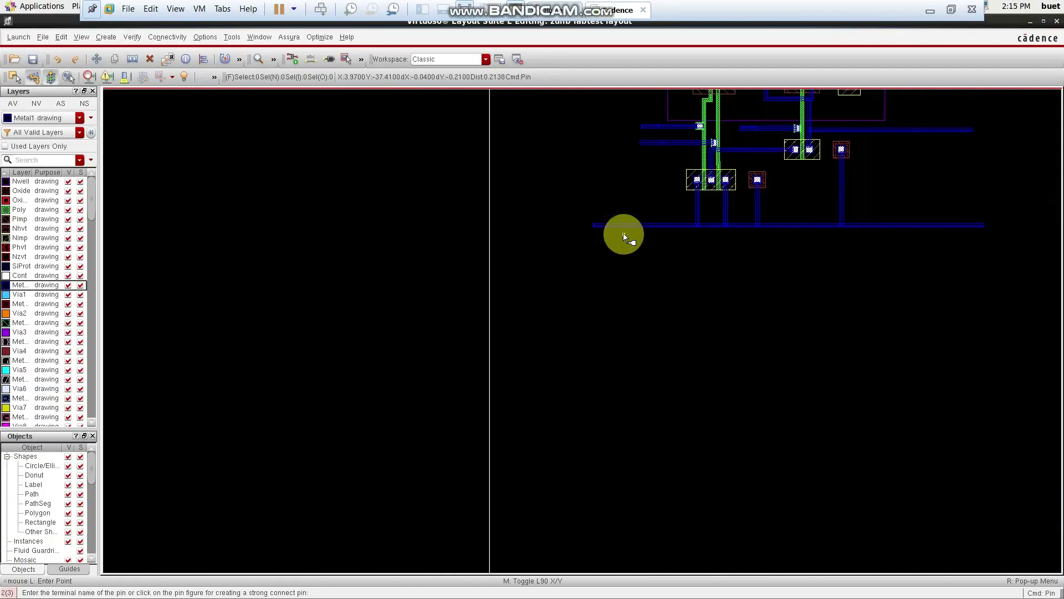
# - Set up a rectangular shape pin with the terminal name Y and the I/O type output
pyautogui.keyDown('ctrl'); pyautogui.scroll(2, 739, 245); pyautogui.keyUp('ctrl')
pyautogui.press('f')
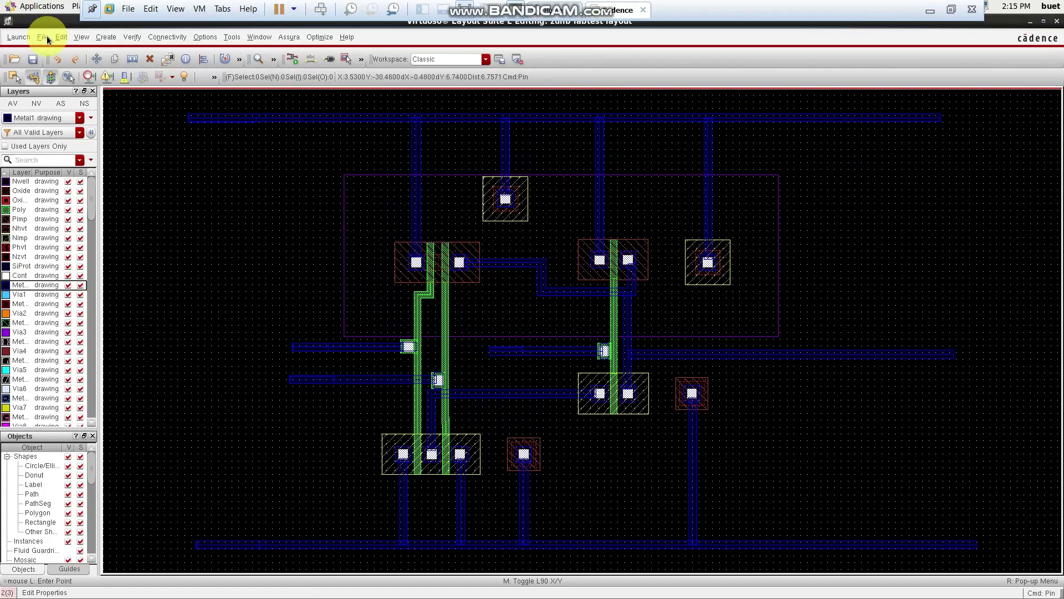
pyautogui.click(105, 35)
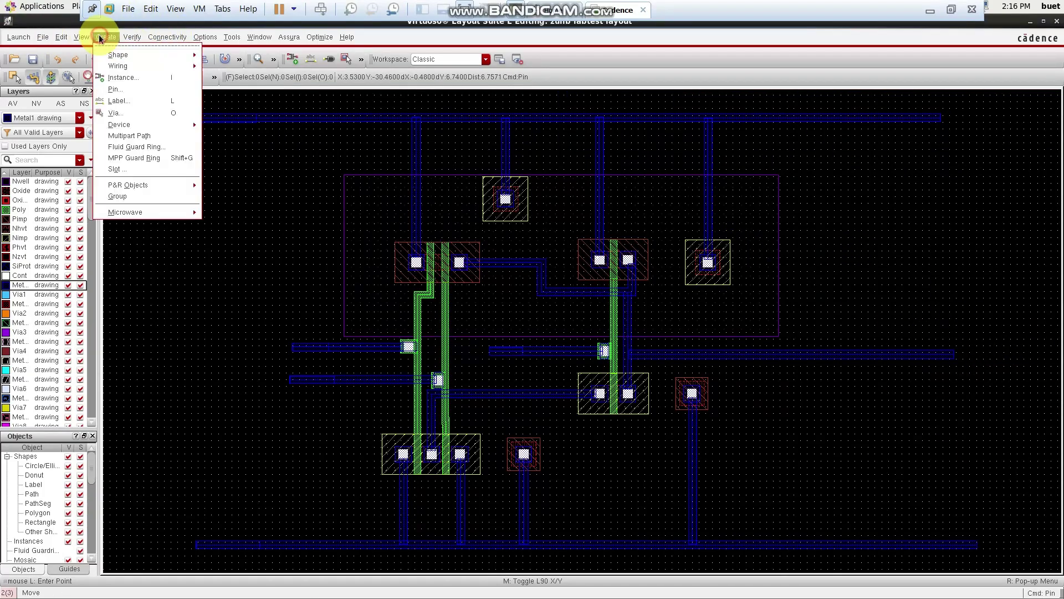
pyautogui.click(147, 90)
pyautogui.click(318, 70)
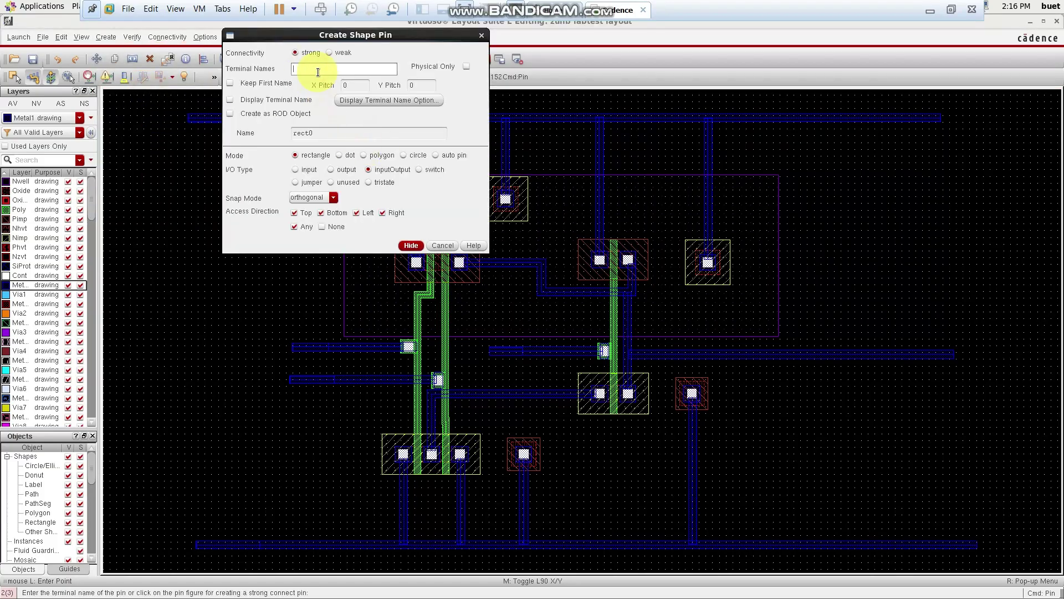
pyautogui.click(335, 169)
pyautogui.click(411, 245)
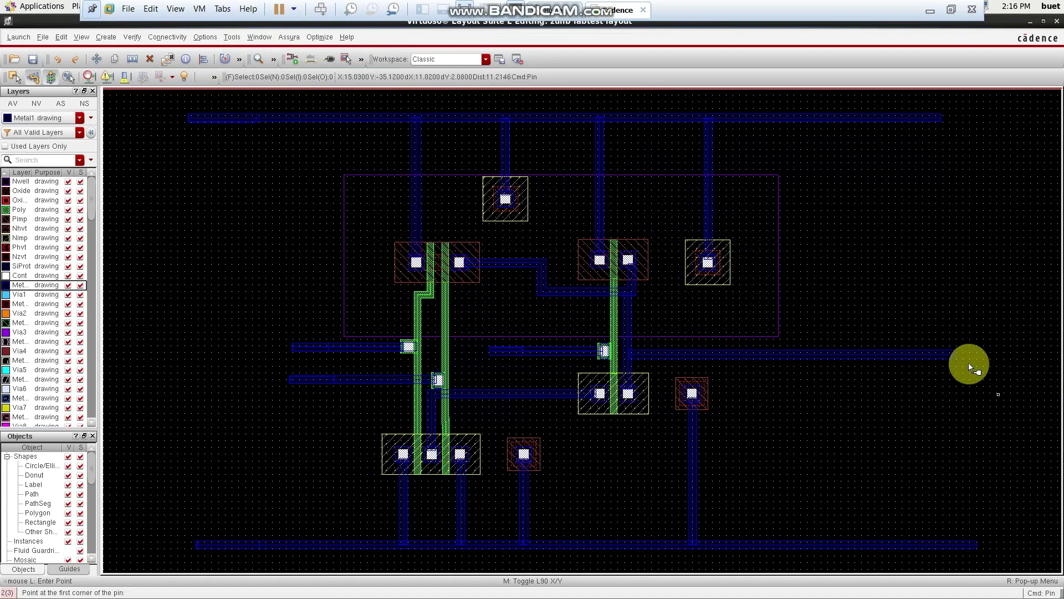
# - Place the output pin as a rectangle about 0.56 long over the right end of the output's Metal1 path
pyautogui.scroll(4, 976, 364)
pyautogui.click(907, 308)
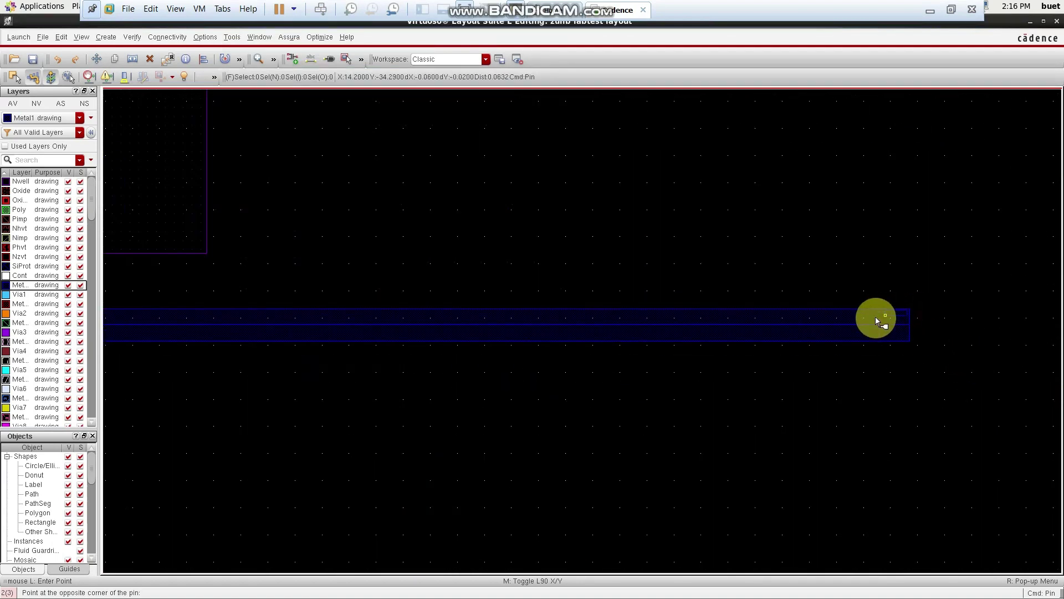
pyautogui.click(755, 341)
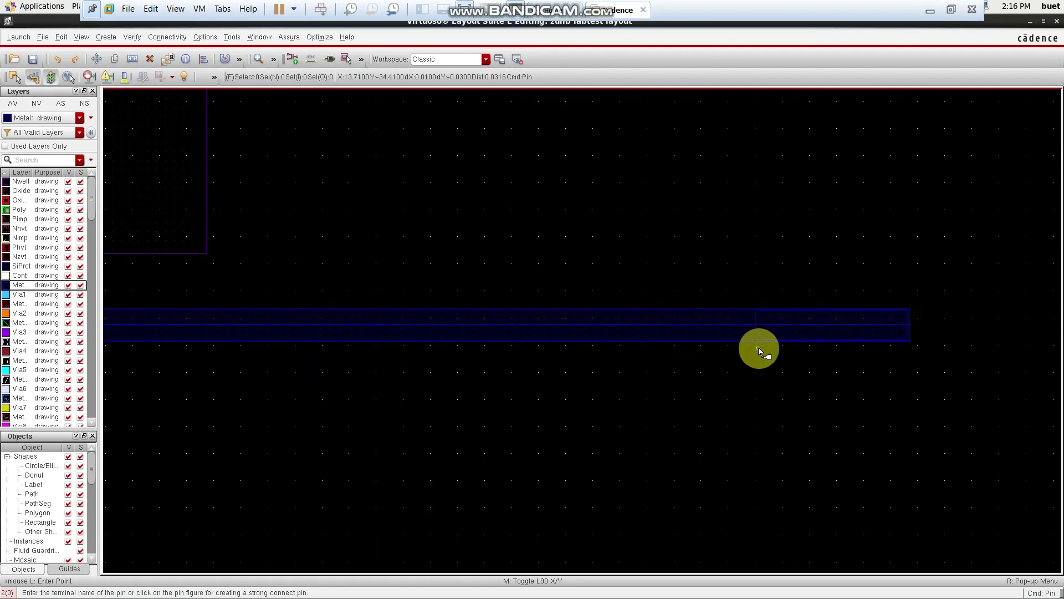
pyautogui.scroll(-2, 770, 411)
pyautogui.press('f')
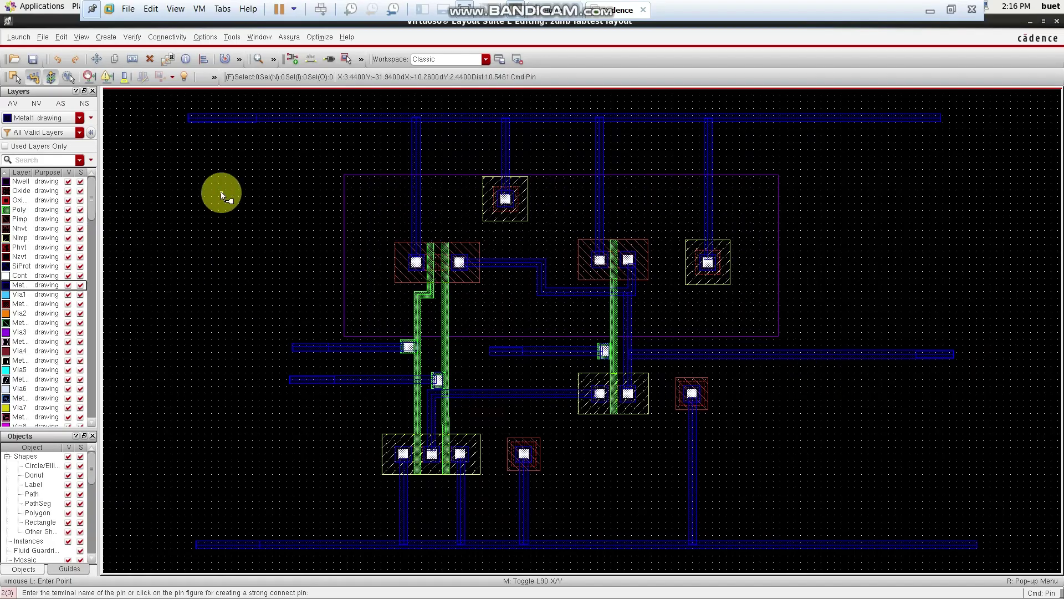
# - Set up label creation in Auto mode on the current entry layer with a height of 0.5
pyautogui.press('l')
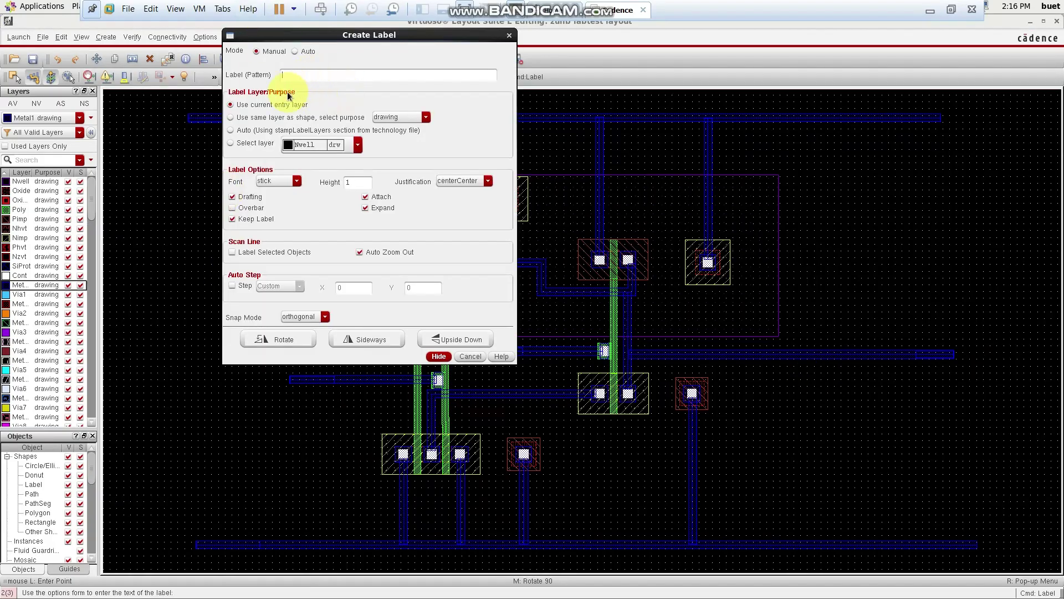
pyautogui.click(297, 51)
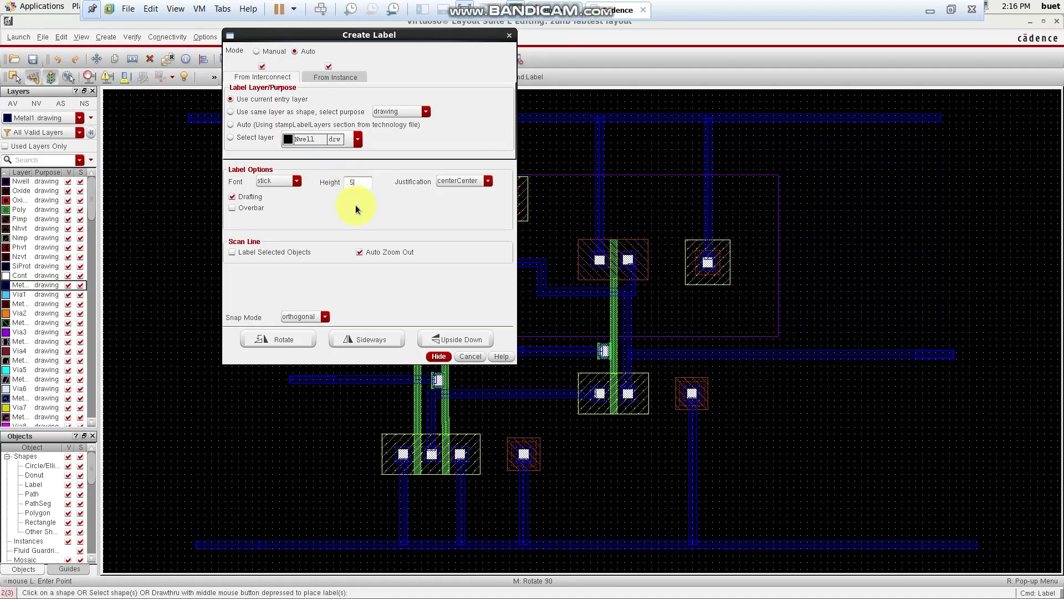
pyautogui.click(439, 356)
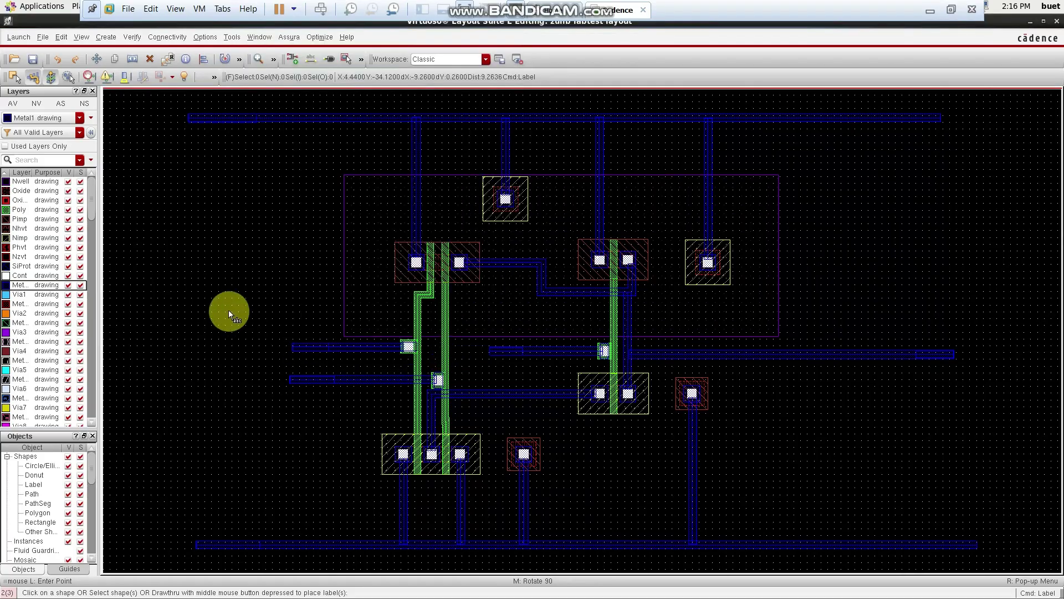
# - Place automatic labels on the vdd, A, B, gnd and Y pins, then end label creation
pyautogui.click(193, 122)
pyautogui.click(299, 347)
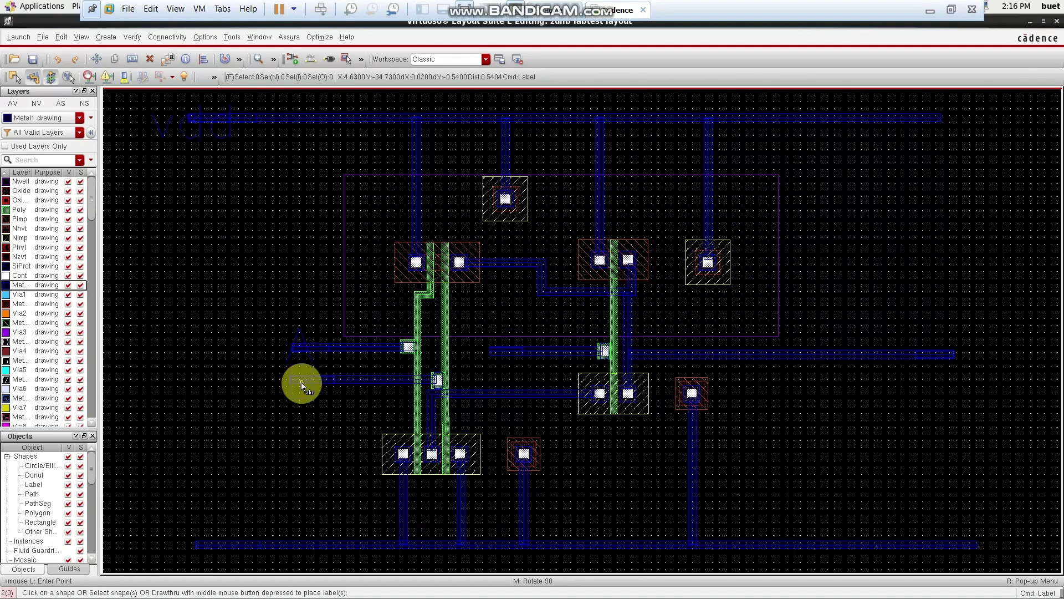
pyautogui.click(300, 382)
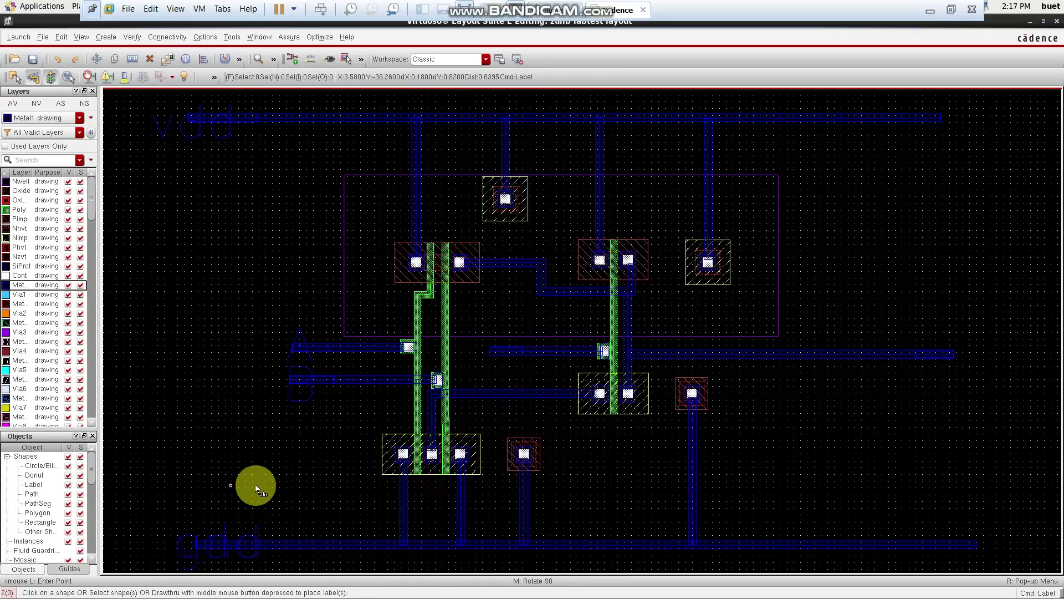
pyautogui.click(170, 524)
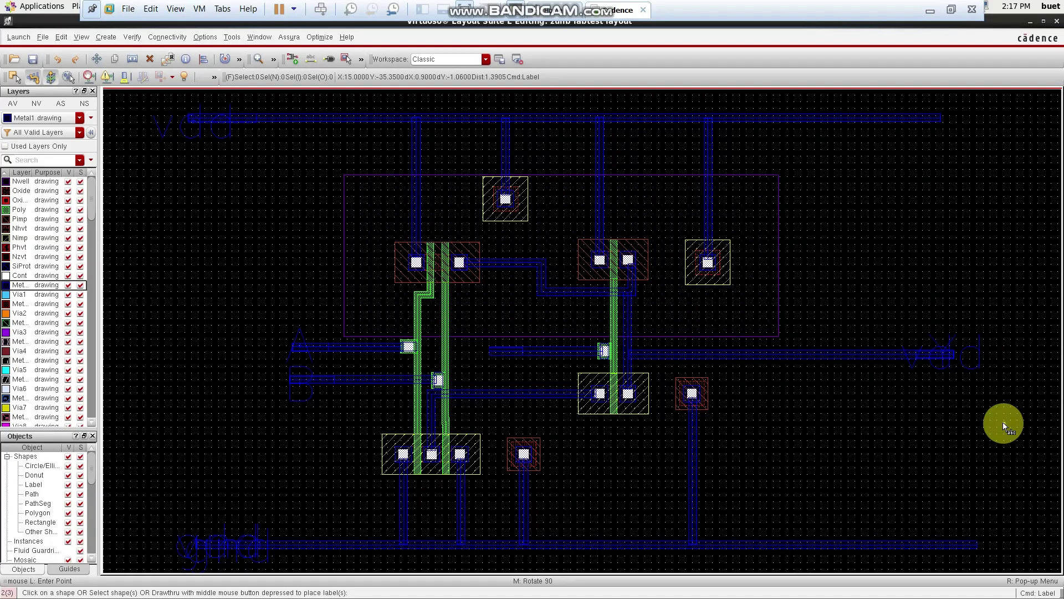
pyautogui.press('Escape')
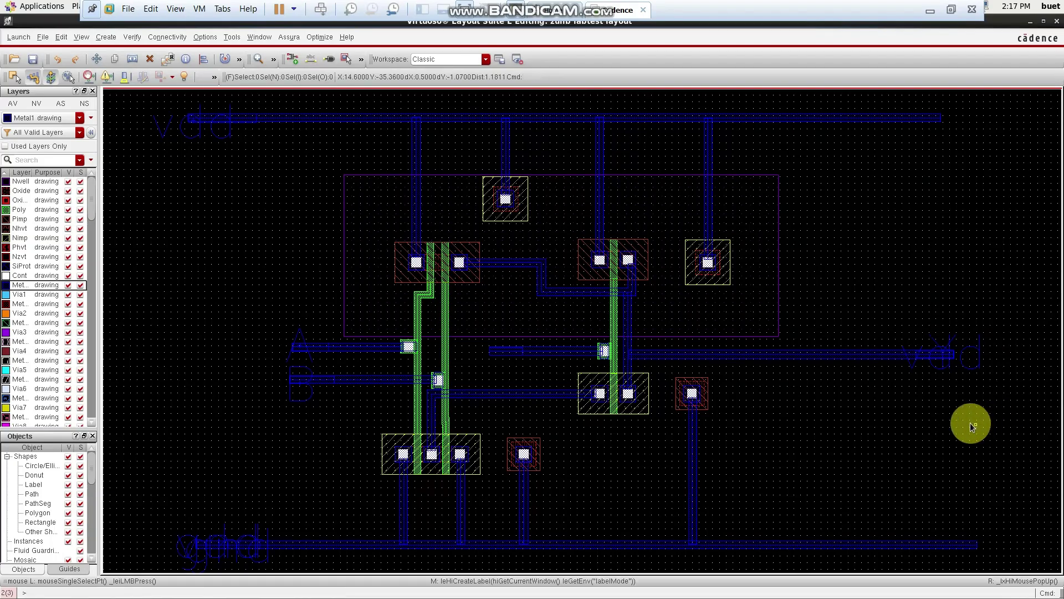
# - Delete the stray vdd label overlapping the Y label at the output pin
pyautogui.moveTo(905, 326); pyautogui.dragTo(991, 375)
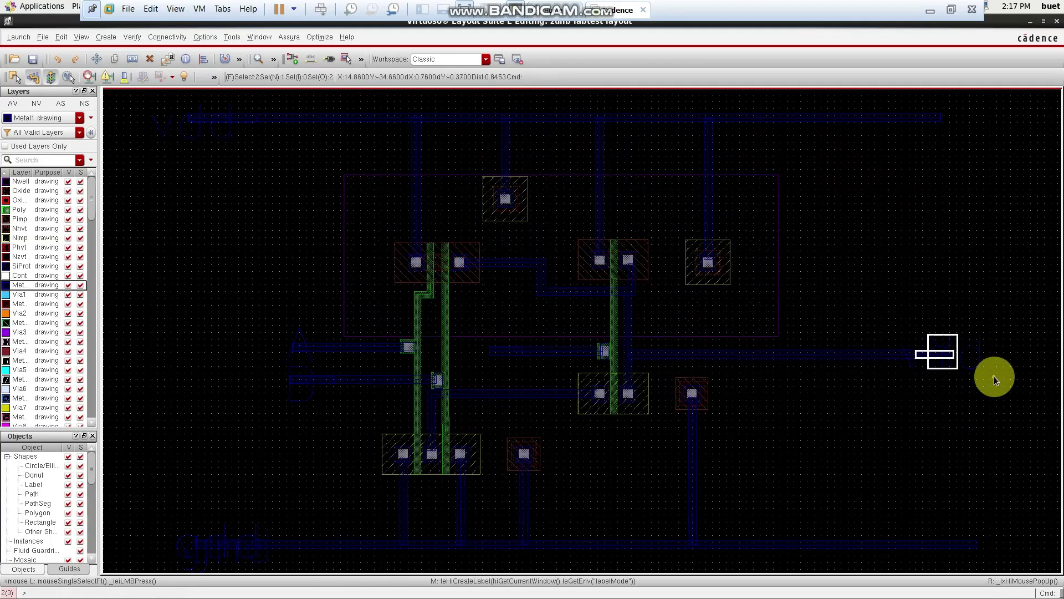
pyautogui.press('m')
pyautogui.click(953, 342)
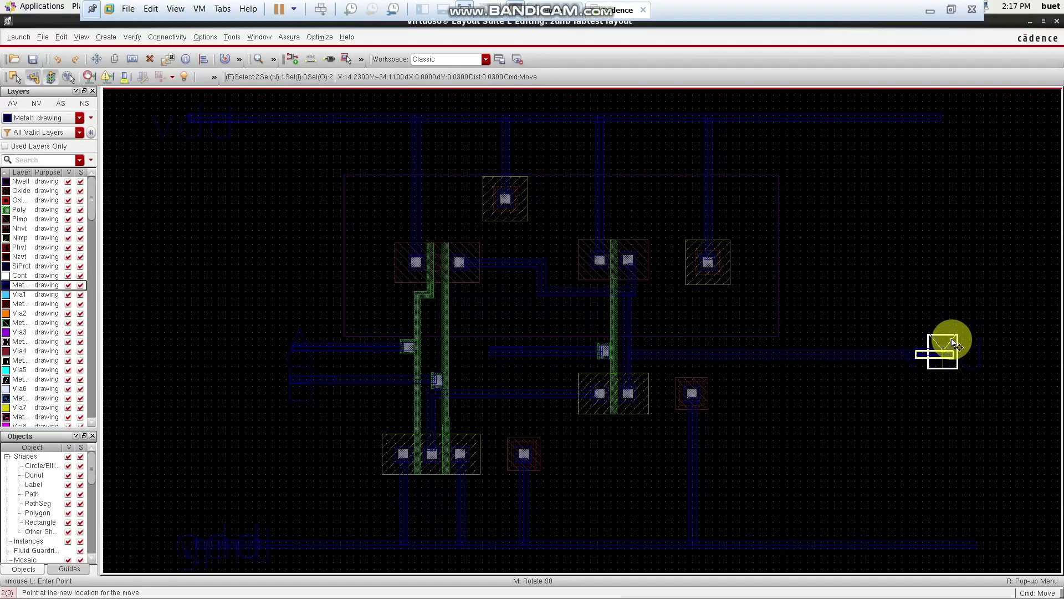
pyautogui.click(979, 363)
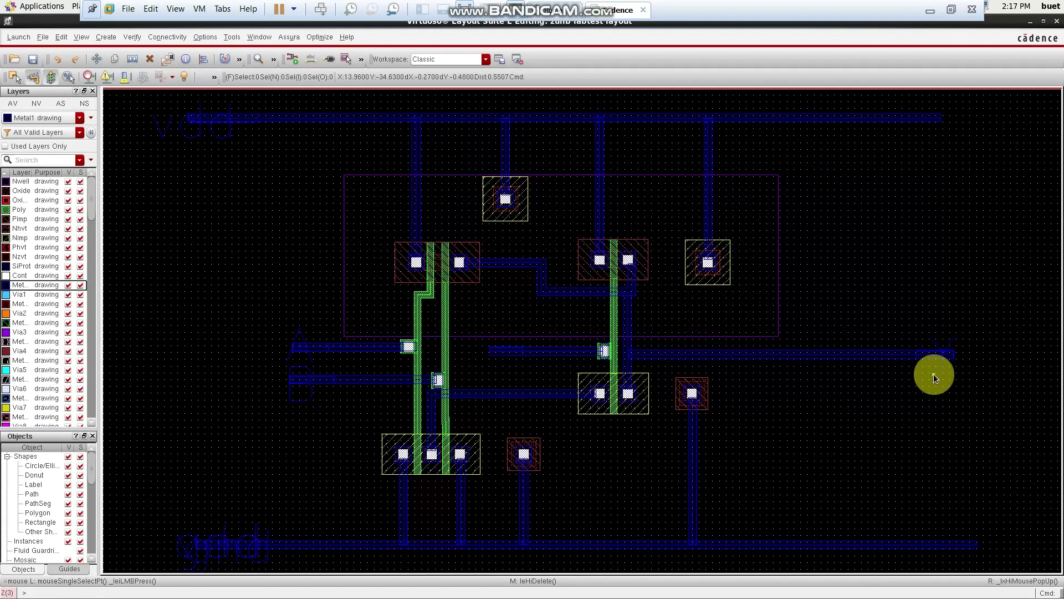
pyautogui.keyDown('ctrl'); pyautogui.scroll(3, 936, 377); pyautogui.keyUp('ctrl')
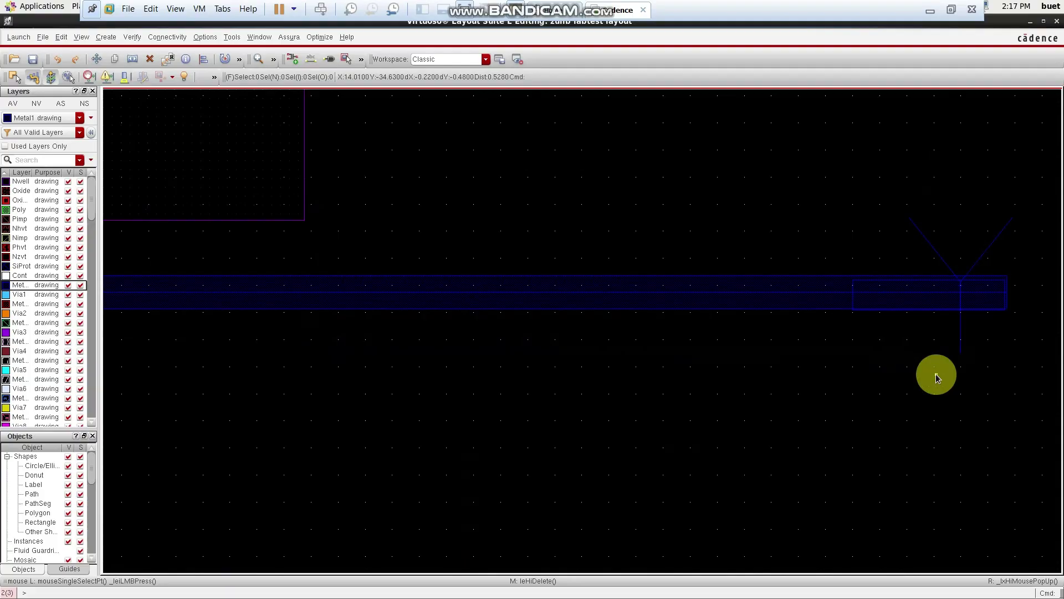
pyautogui.keyDown('ctrl'); pyautogui.scroll(-4, 936, 377); pyautogui.keyUp('ctrl')
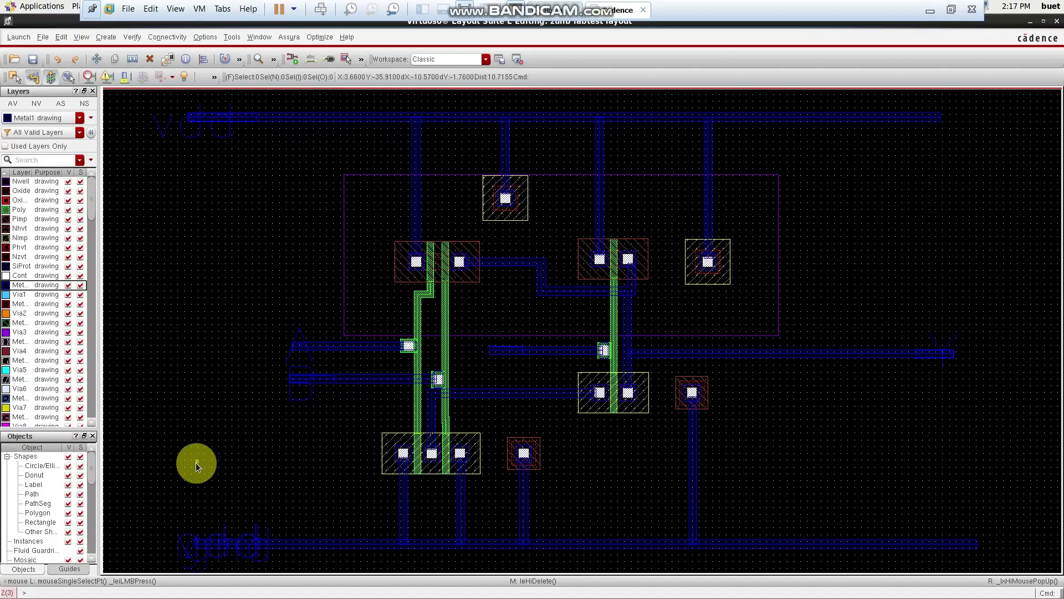
# - Move the gnd label up about 0.8, clear of the stray vdd label on the lower rail
pyautogui.keyDown('ctrl'); pyautogui.scroll(-1, 225, 480); pyautogui.keyUp('ctrl')
pyautogui.keyDown('ctrl'); pyautogui.scroll(5, 222, 534); pyautogui.keyUp('ctrl')
pyautogui.keyDown('ctrl'); pyautogui.scroll(-3, 224, 530); pyautogui.keyUp('ctrl')
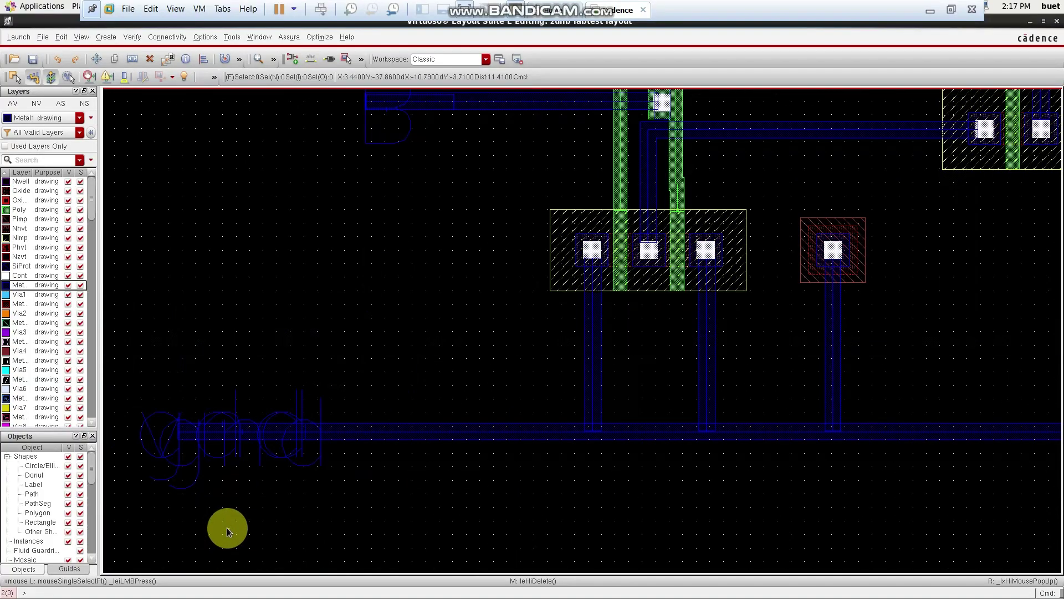
pyautogui.moveTo(269, 463); pyautogui.dragTo(329, 484)
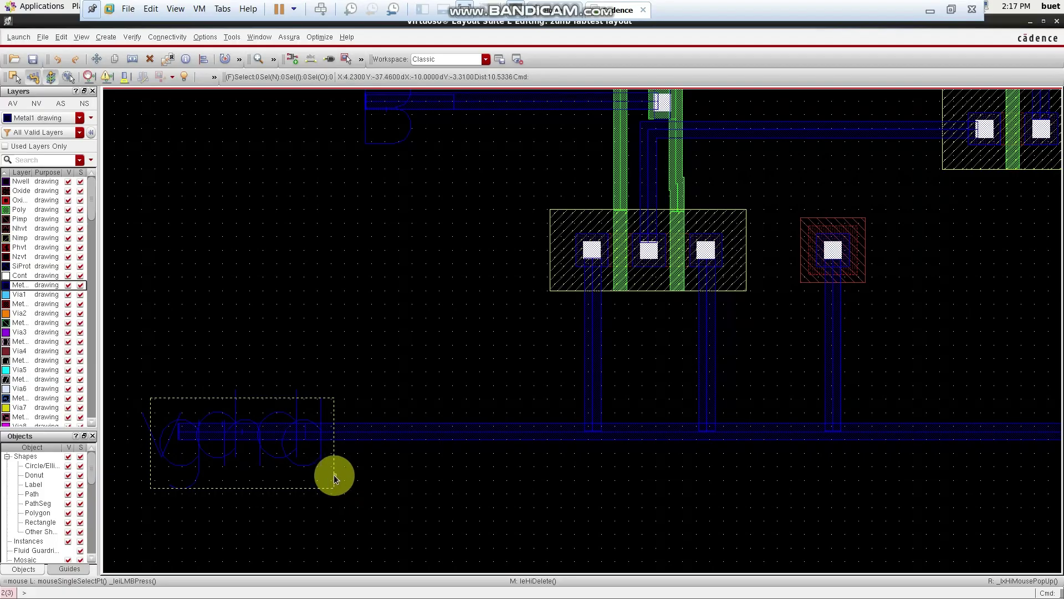
pyautogui.click(255, 463)
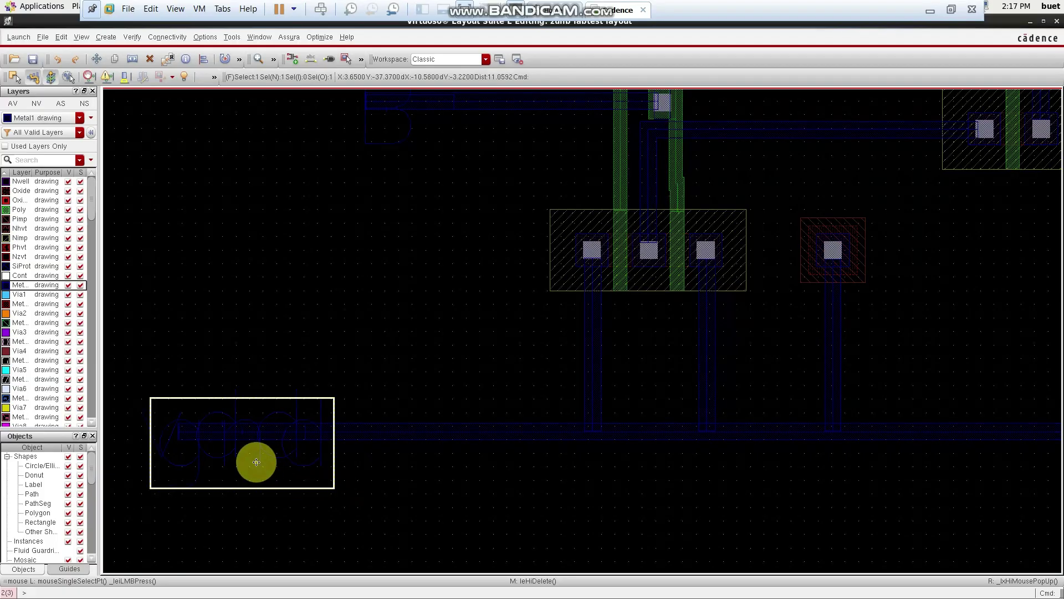
pyautogui.moveTo(257, 462); pyautogui.dragTo(261, 350)
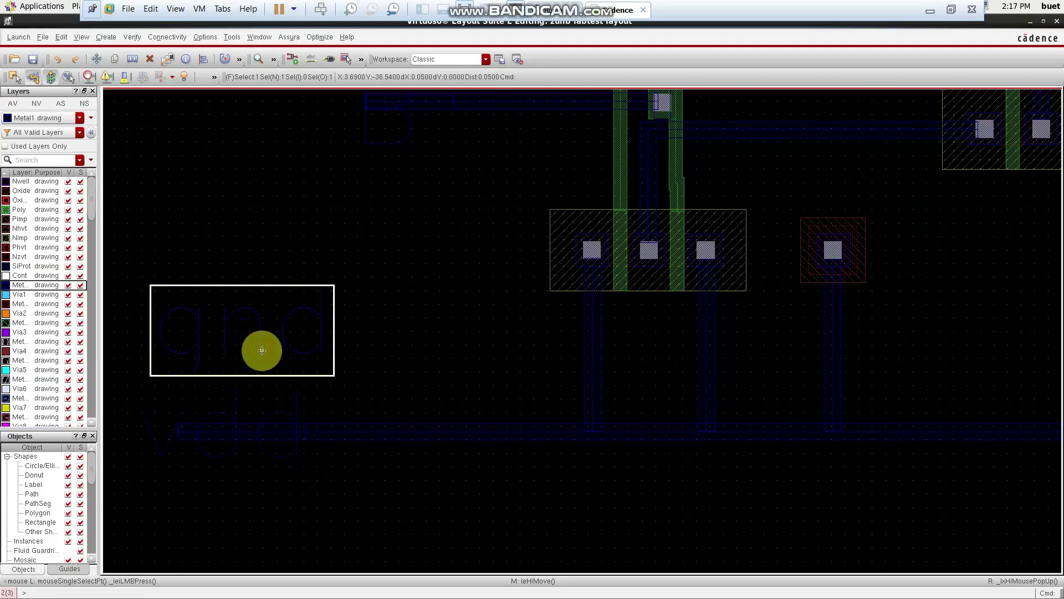
# - Delete the stray vdd label at the left end of the lower Metal1 rail
pyautogui.moveTo(138, 395); pyautogui.dragTo(164, 407)
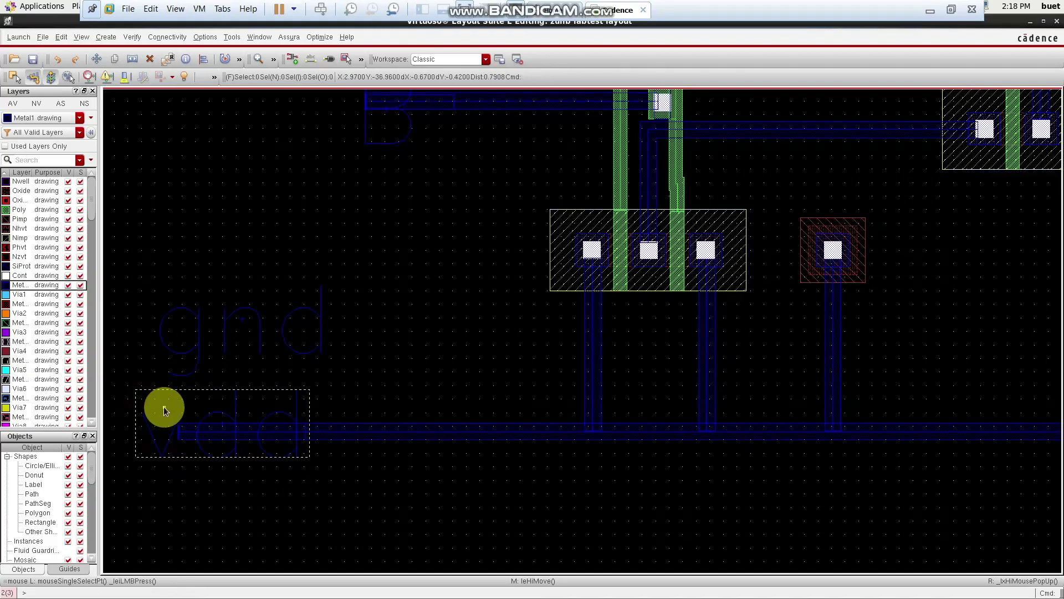
pyautogui.click(164, 409)
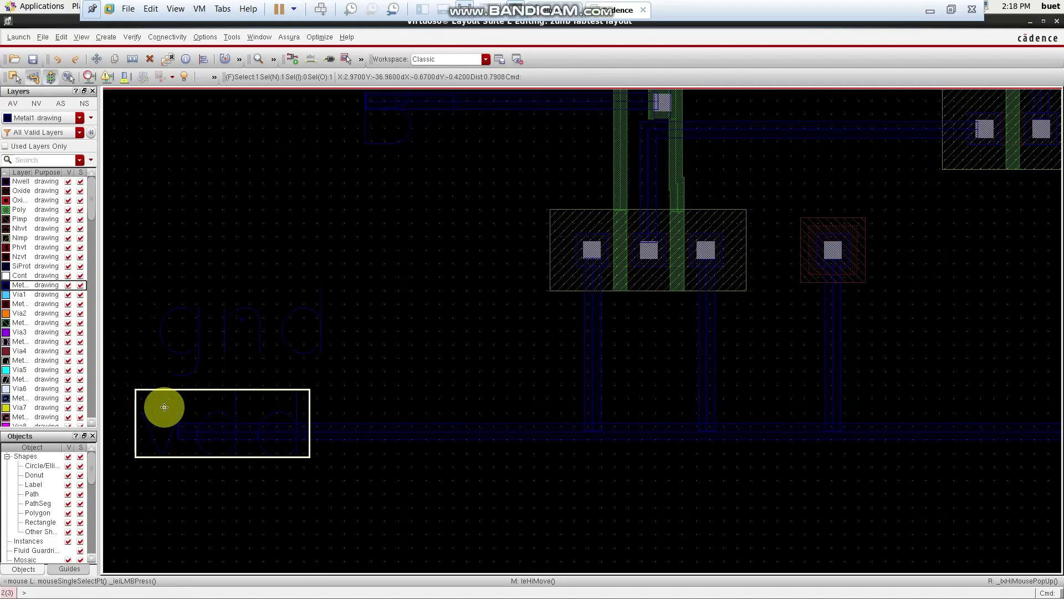
pyautogui.press('Delete')
# - Move the gnd label down about 0.5 so it sits against the left end of the lower rail
pyautogui.moveTo(166, 278); pyautogui.dragTo(316, 374)
pyautogui.click(277, 341)
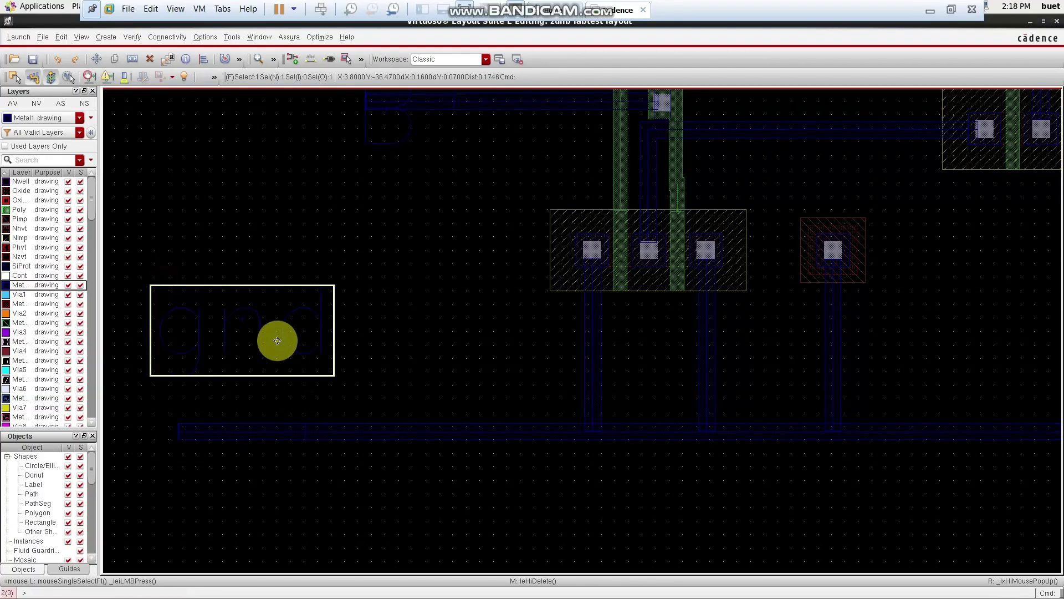
pyautogui.press('m')
pyautogui.click(277, 340)
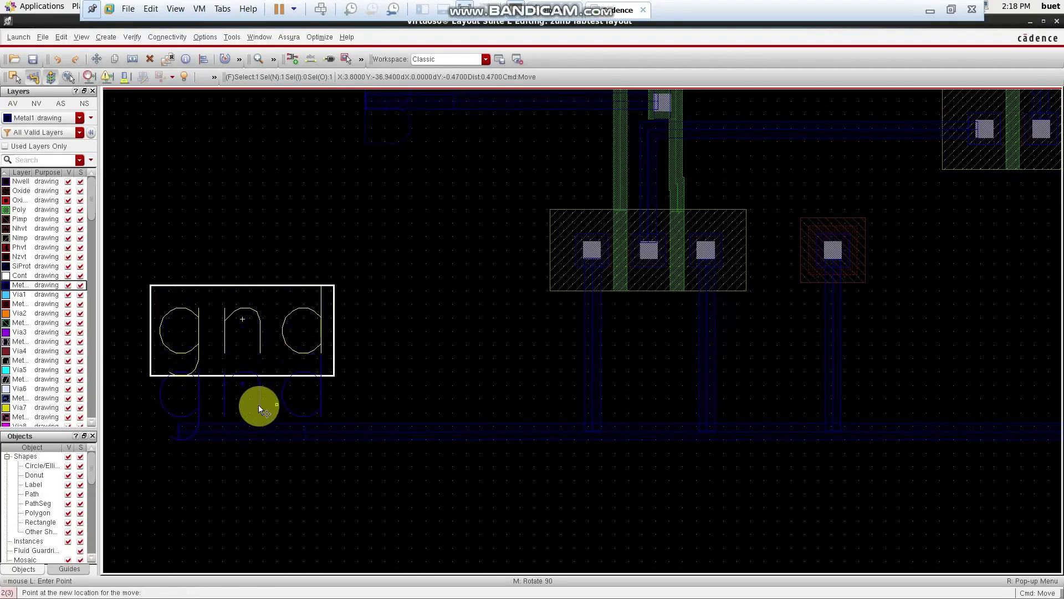
pyautogui.click(253, 404)
pyautogui.click(332, 484)
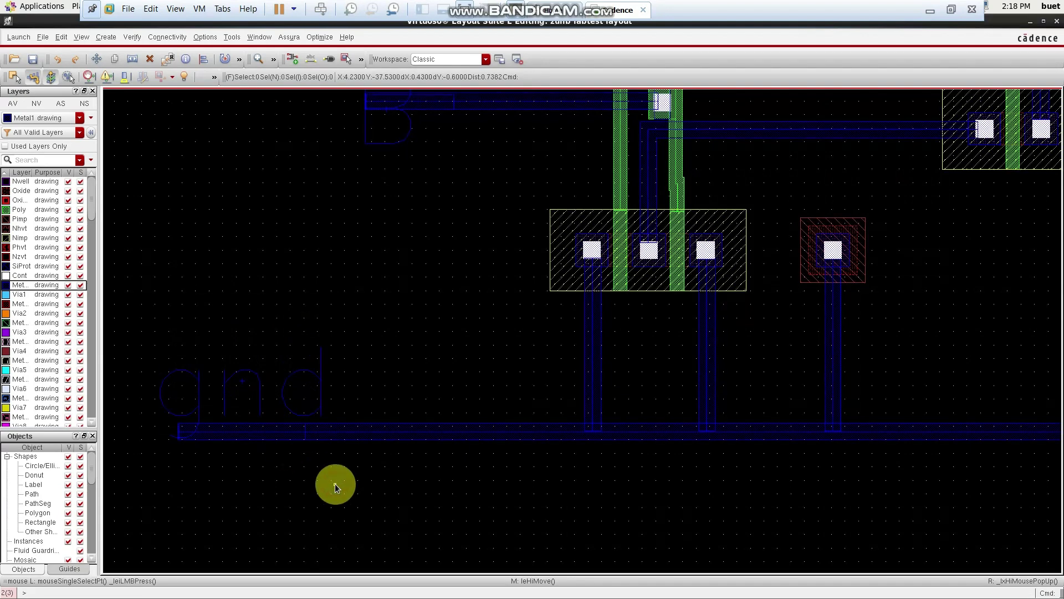
pyautogui.press('f')
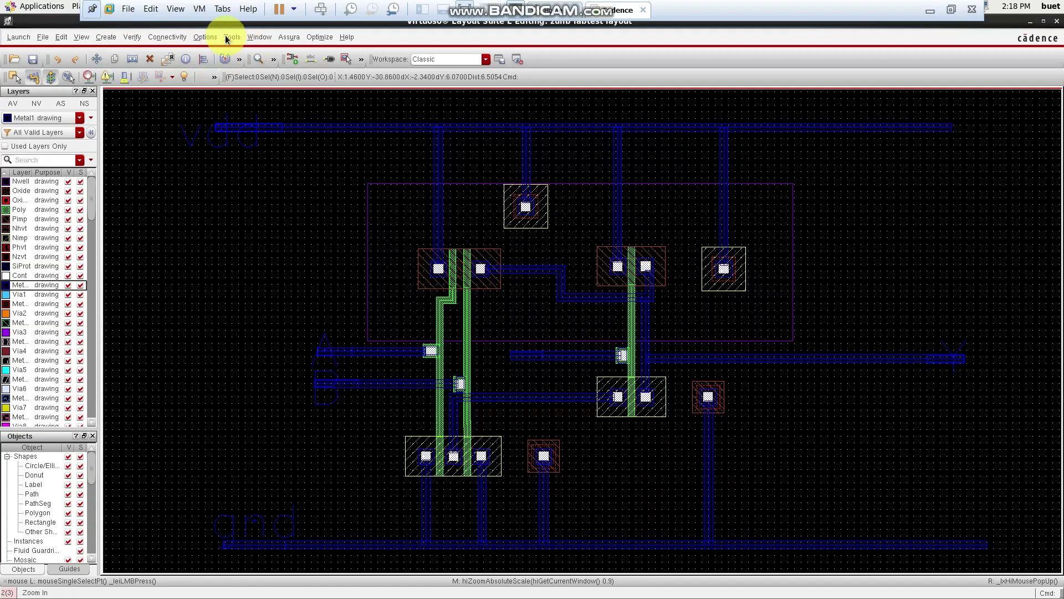
# - Set the Assura technology file to assura_tech.lib in /home/buet/cadence/gpdk090_v4.6
pyautogui.click(291, 39)
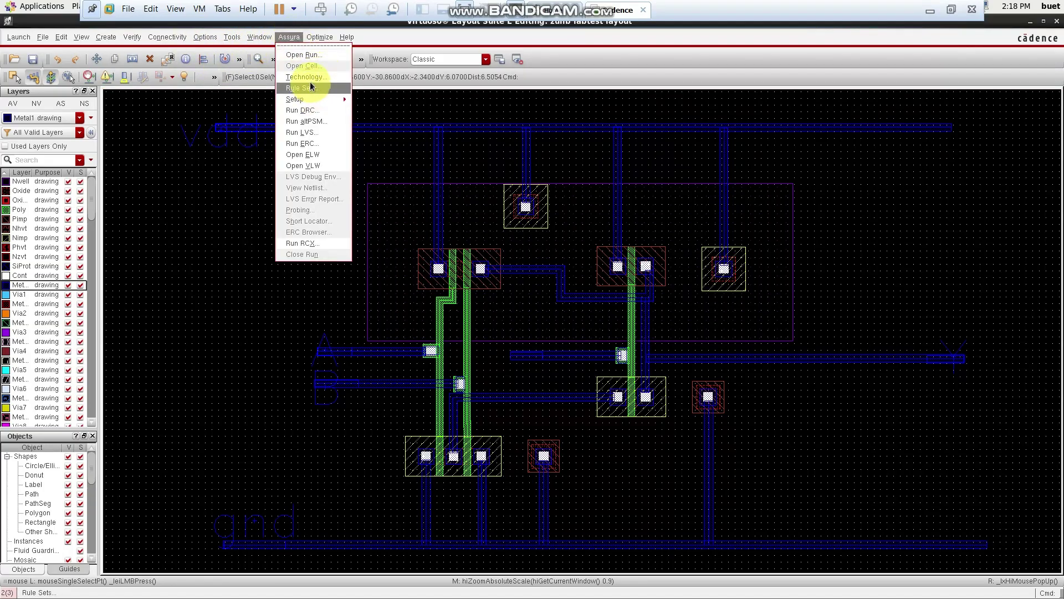
pyautogui.click(309, 78)
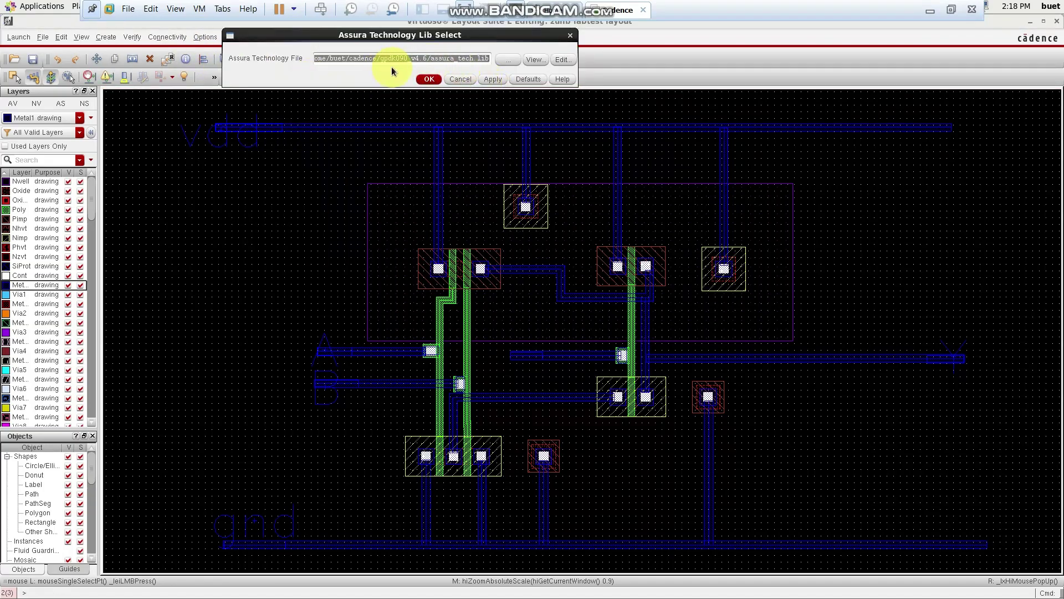
pyautogui.click(508, 62)
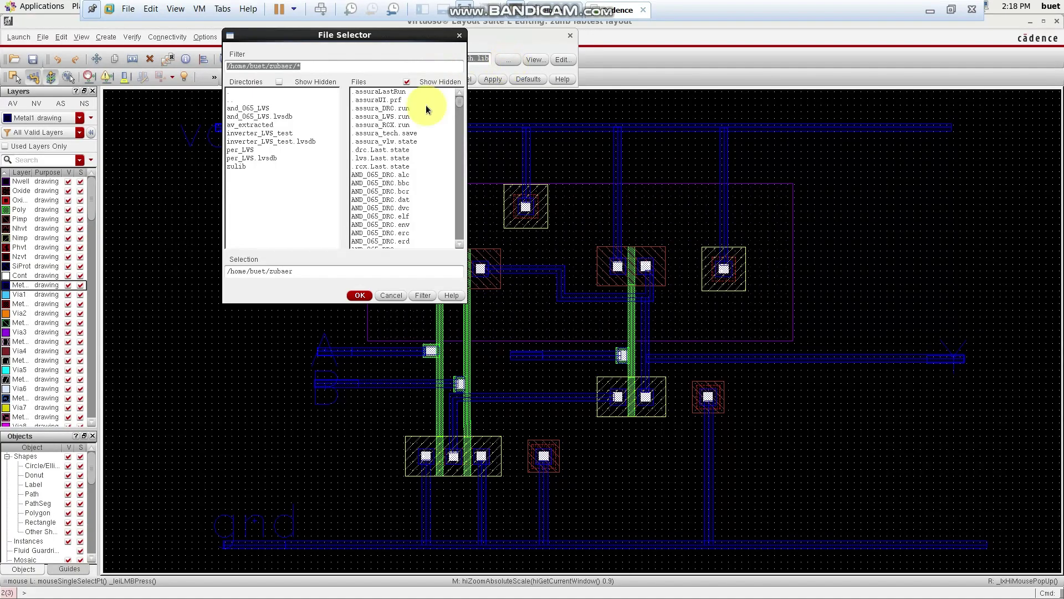
pyautogui.click(231, 102)
pyautogui.doubleClick(232, 103)
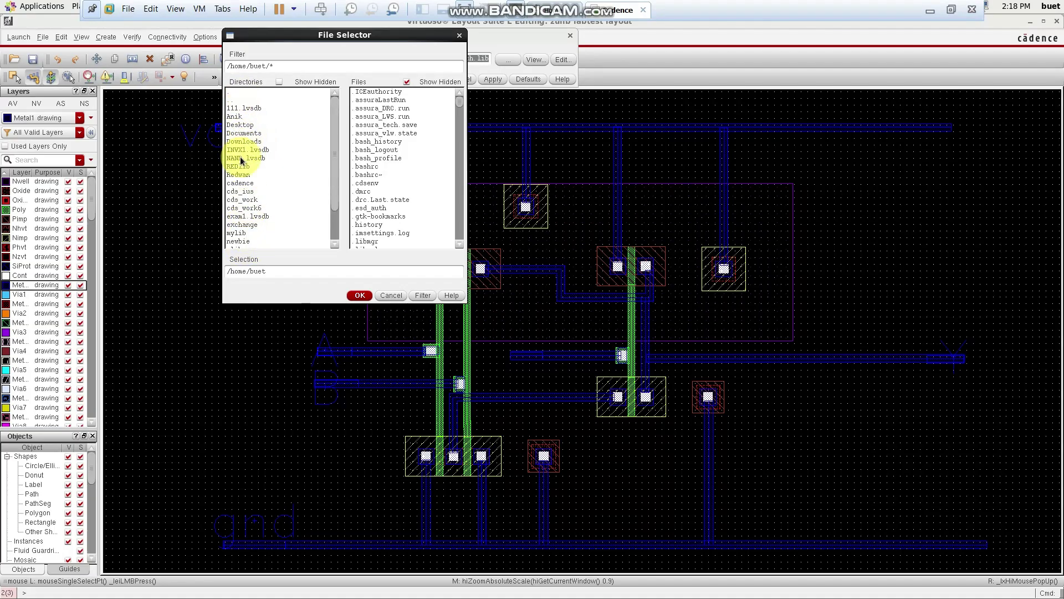
pyautogui.doubleClick(241, 179)
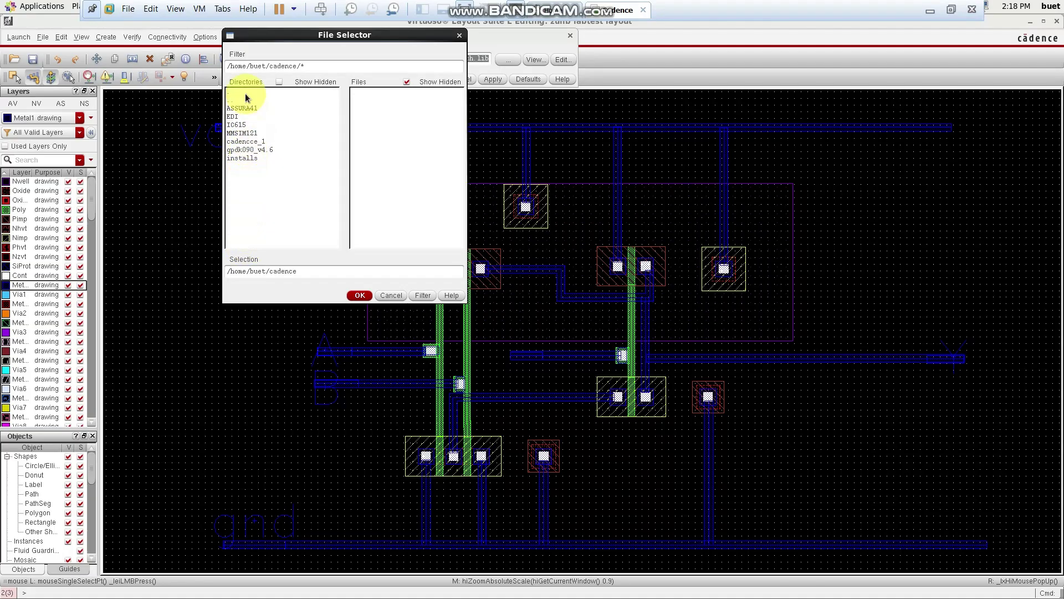
pyautogui.click(245, 151)
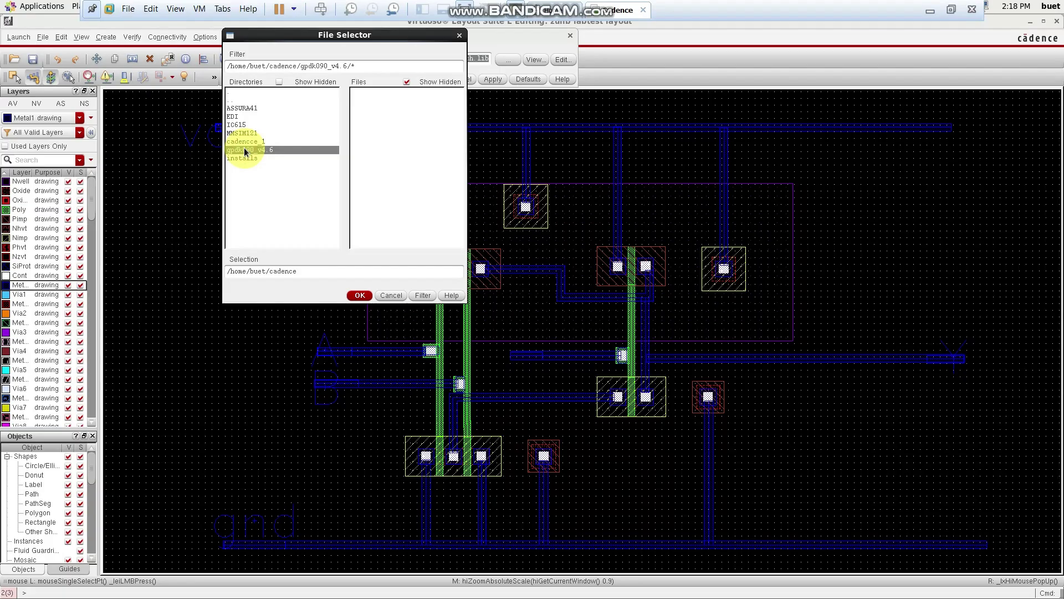
pyautogui.doubleClick(267, 150)
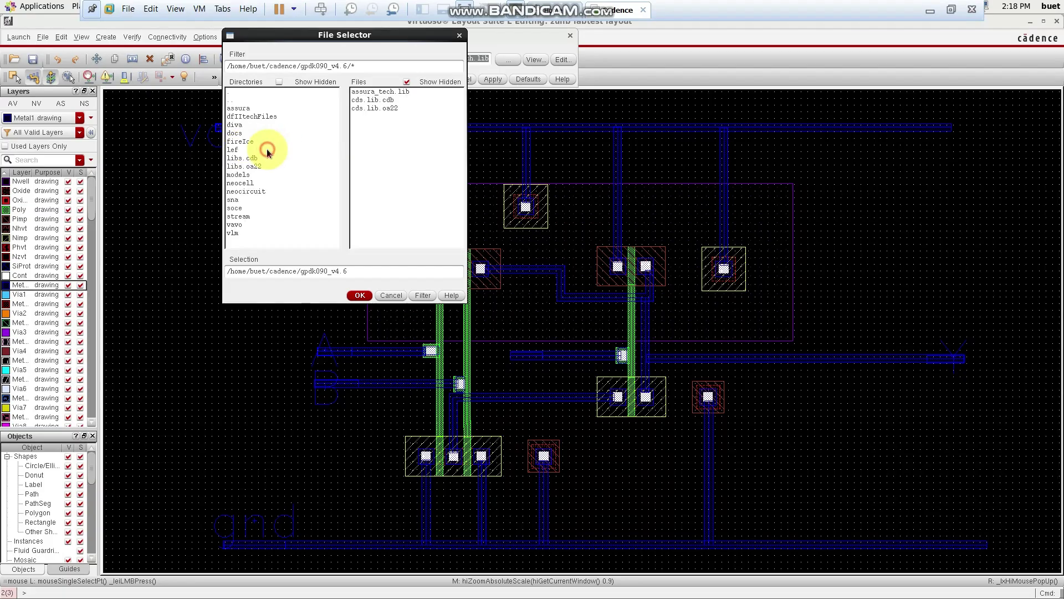
pyautogui.click(385, 92)
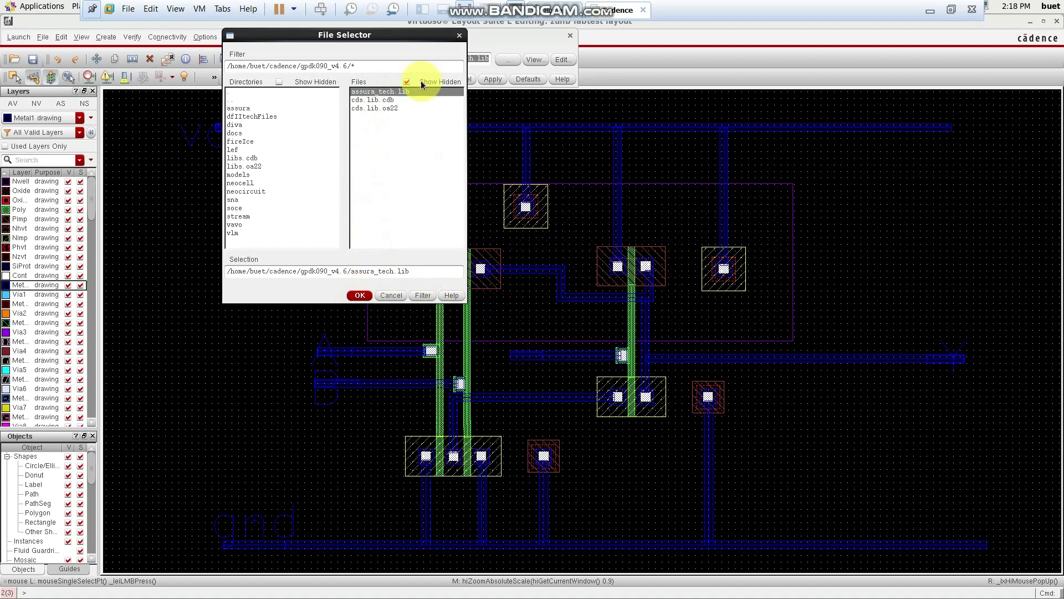
pyautogui.click(458, 37)
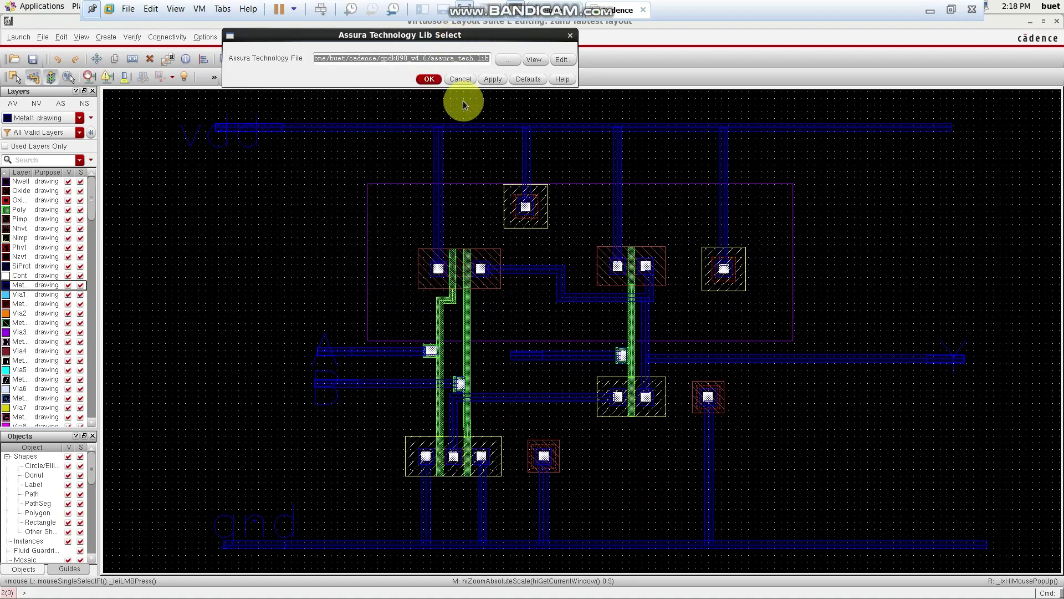
pyautogui.click(427, 79)
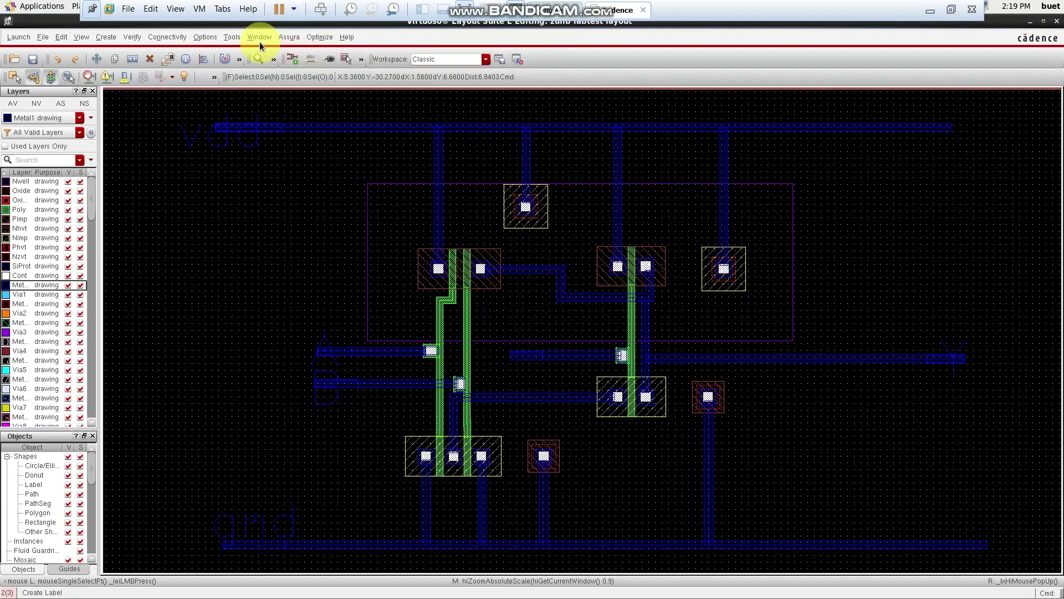
# - Run Assura DRC on the labtest layout as perform_DRC with gpdk090 technology, saving the cellview and overwriting the existing run data
pyautogui.click(289, 37)
pyautogui.click(304, 111)
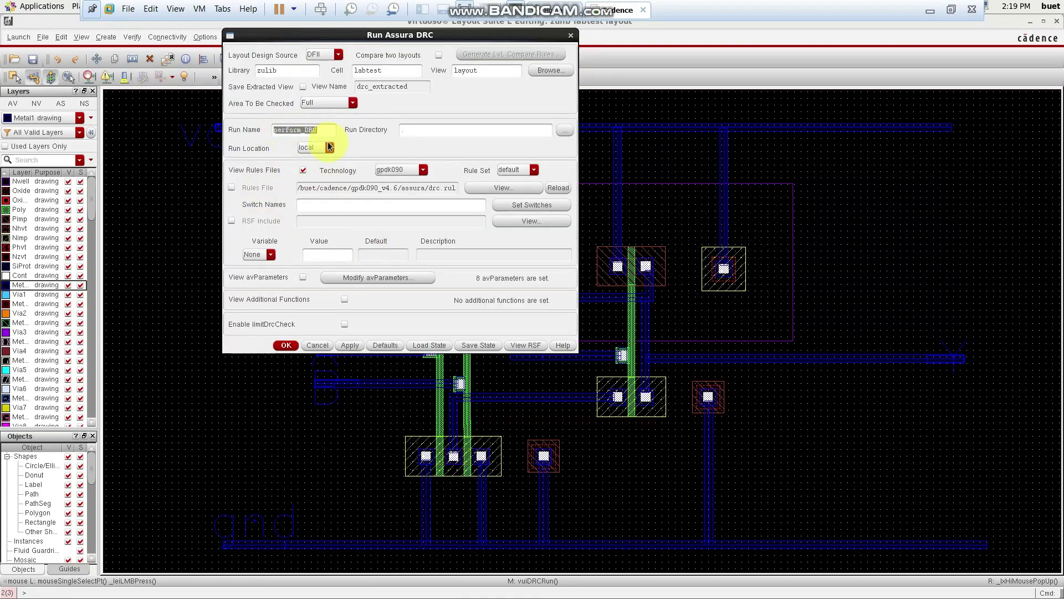
pyautogui.click(287, 345)
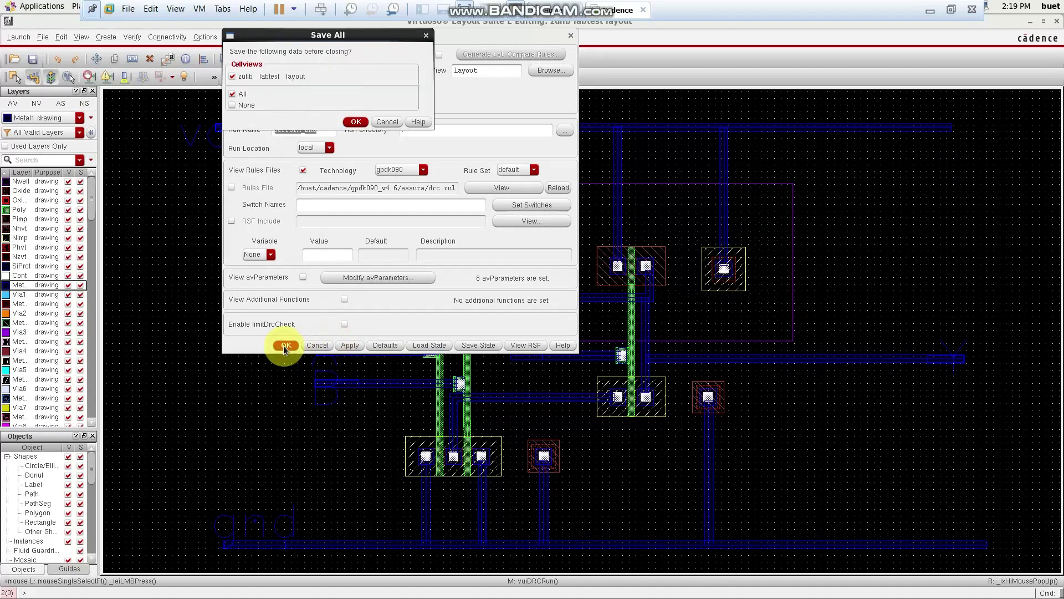
pyautogui.click(353, 123)
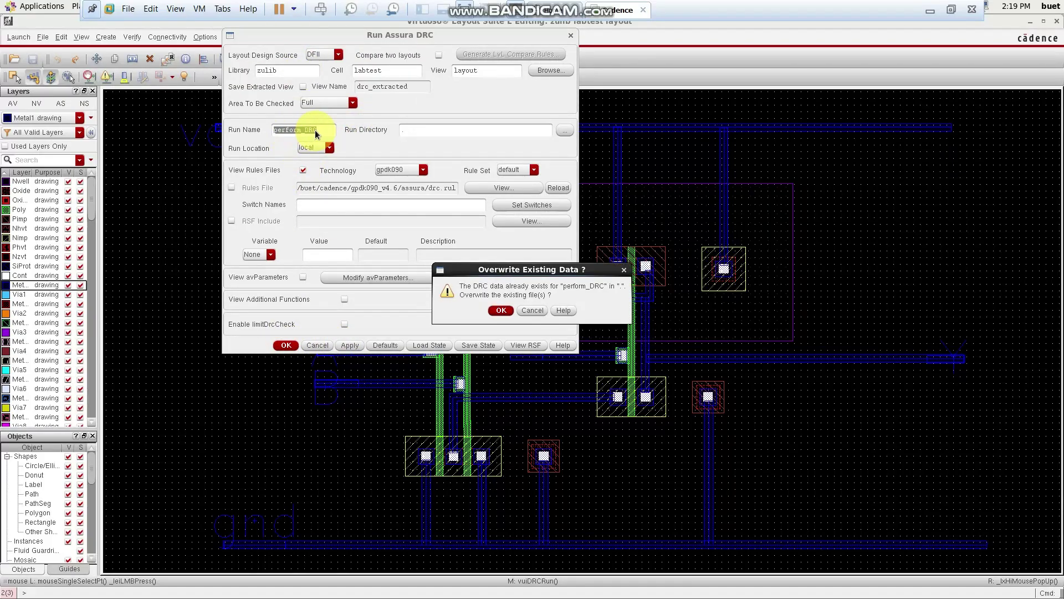
pyautogui.click(501, 311)
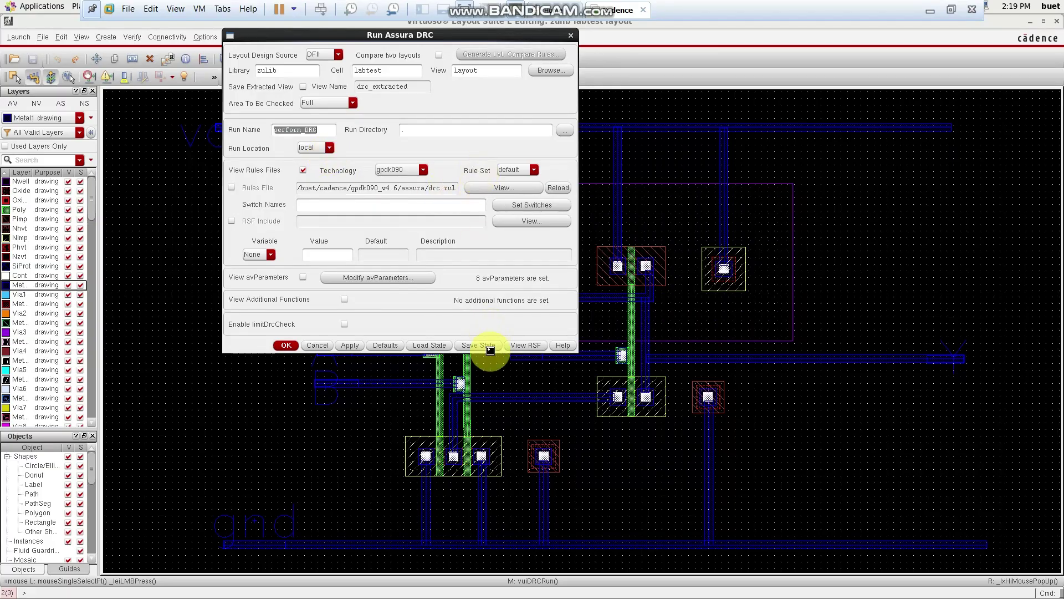
pyautogui.hotkey('ctrl', 'alt', 'Return')
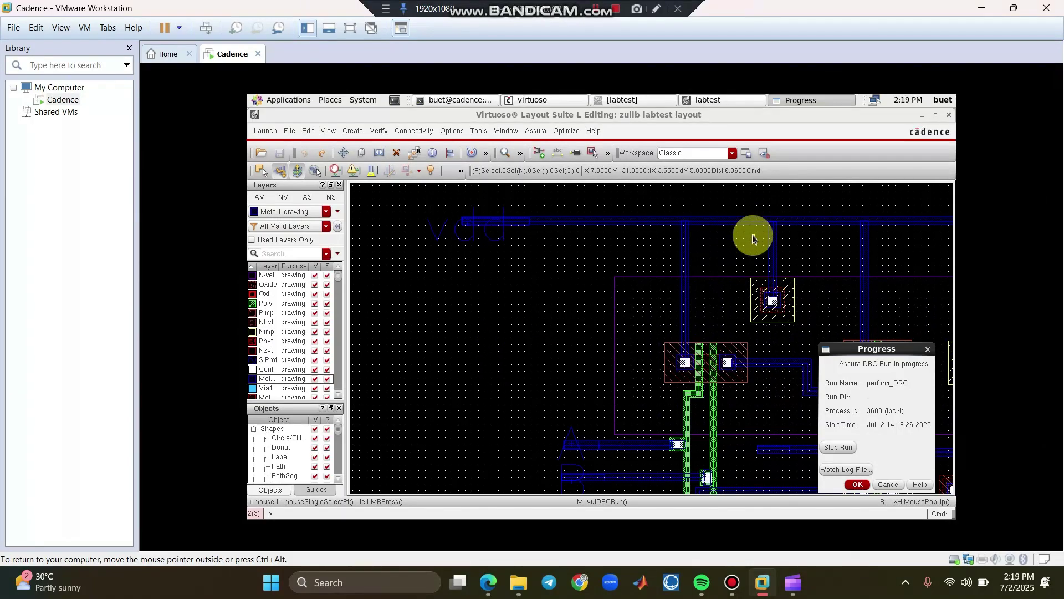
pyautogui.hotkey('ctrl', 'alt', 'Return')
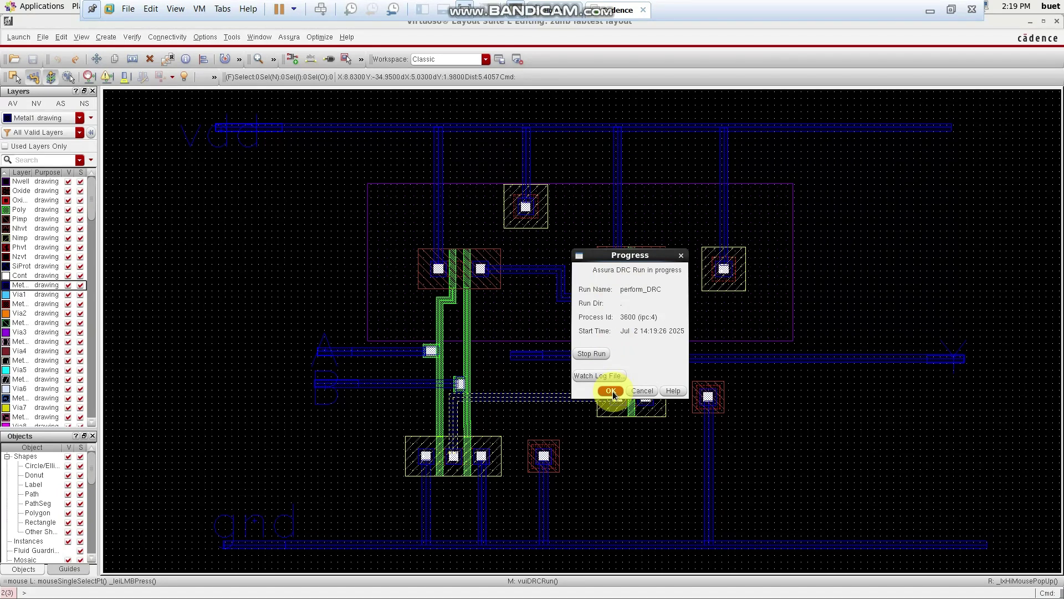
pyautogui.click(611, 391)
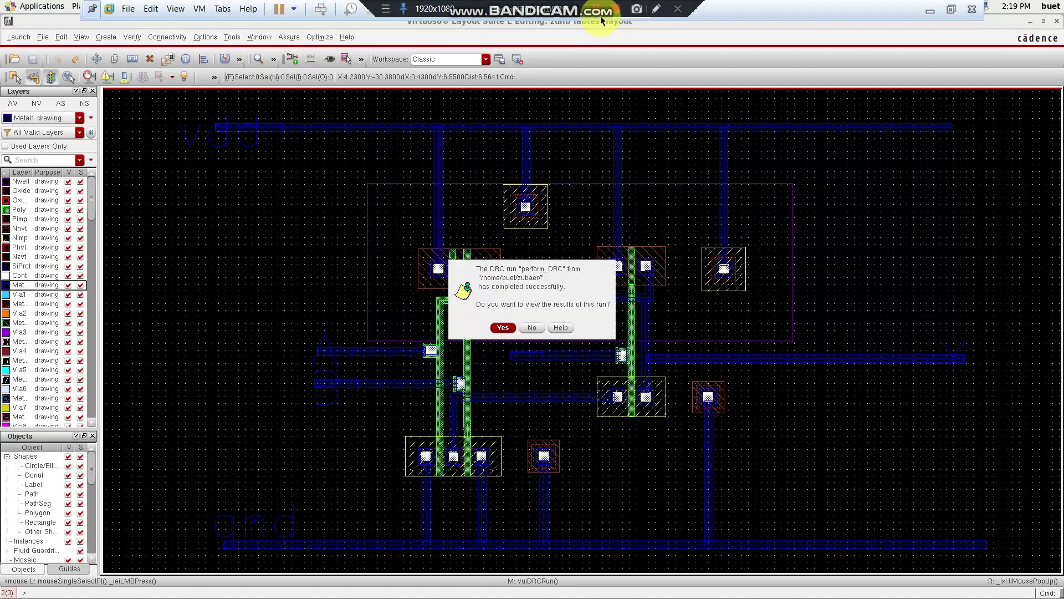
# - Open the DRC results and inspect the first Metal1 width violation in the layout
pyautogui.click(503, 328)
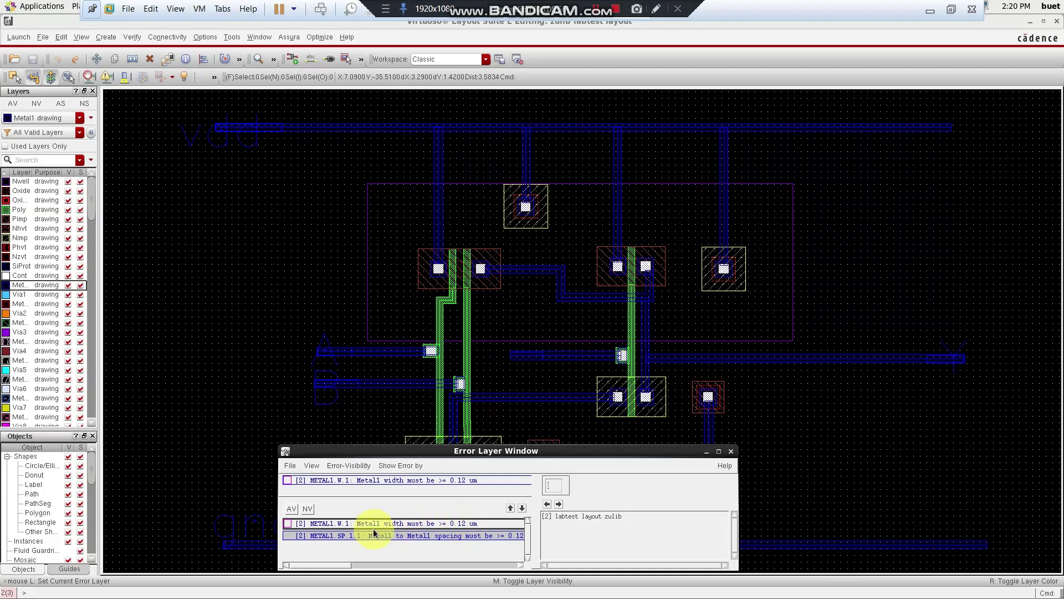
pyautogui.click(558, 504)
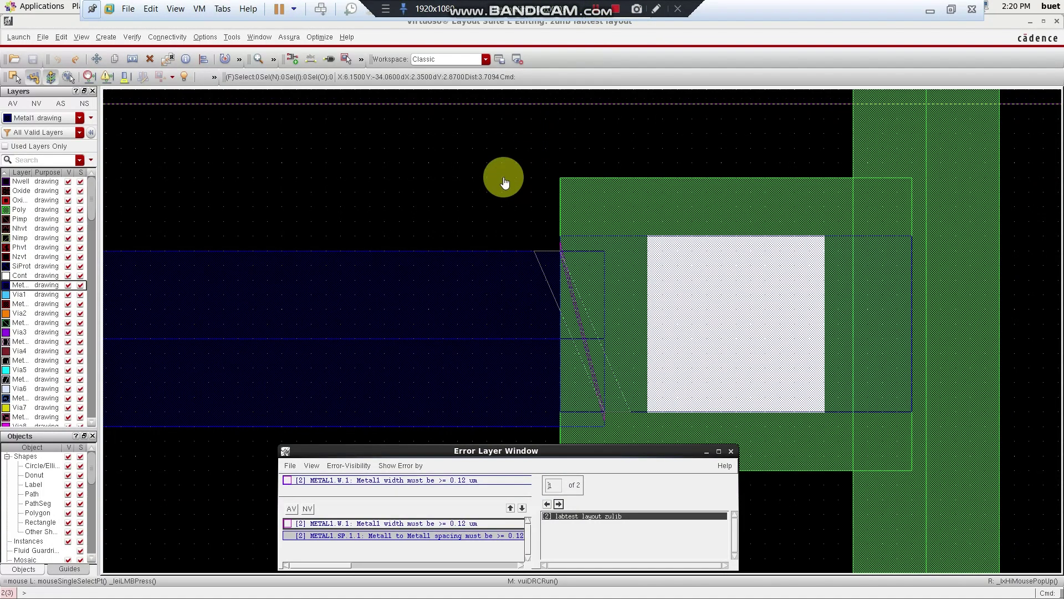
pyautogui.keyDown('ctrl'); pyautogui.scroll(-3, 514, 202); pyautogui.keyUp('ctrl')
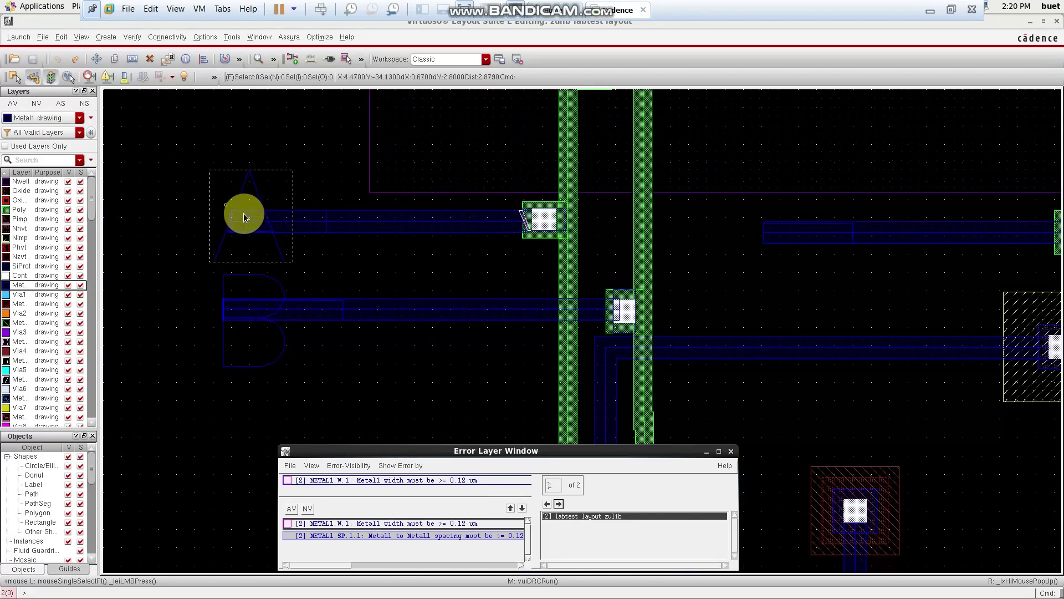
# - Move the A input's Metal1 path up about 0.01 so its edges line up with the poly contact's metal
pyautogui.click(462, 222)
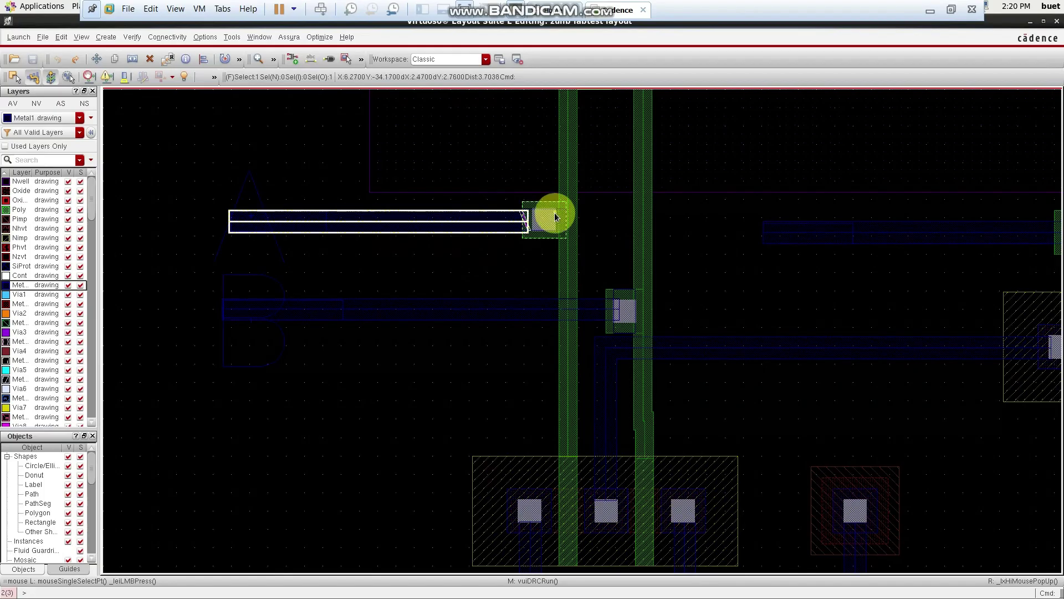
pyautogui.keyDown('ctrl'); pyautogui.scroll(2, 551, 221); pyautogui.keyUp('ctrl')
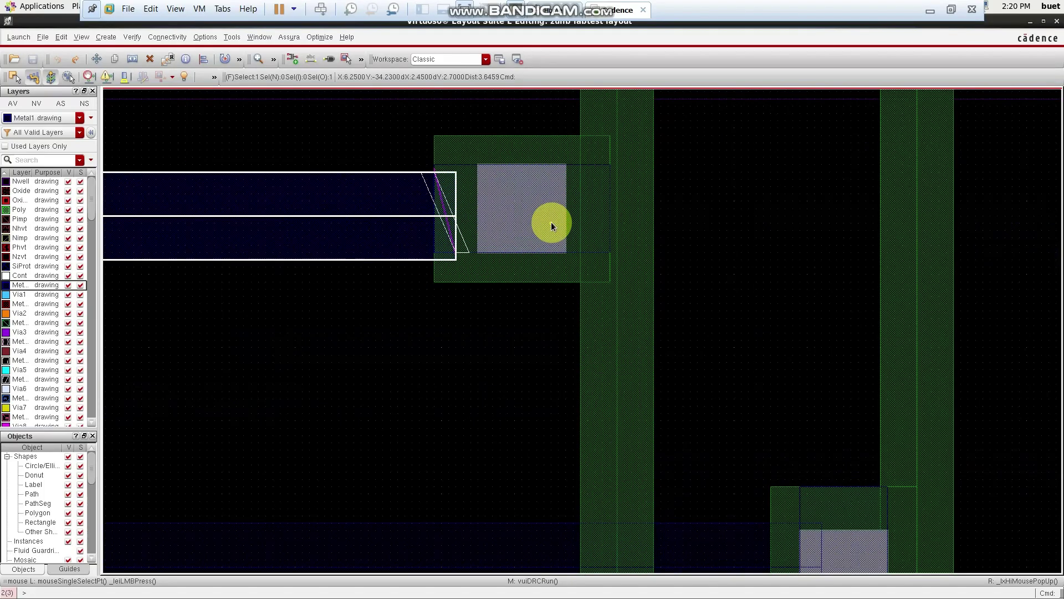
pyautogui.press('m')
pyautogui.click(390, 235)
pyautogui.click(391, 228)
pyautogui.click(389, 301)
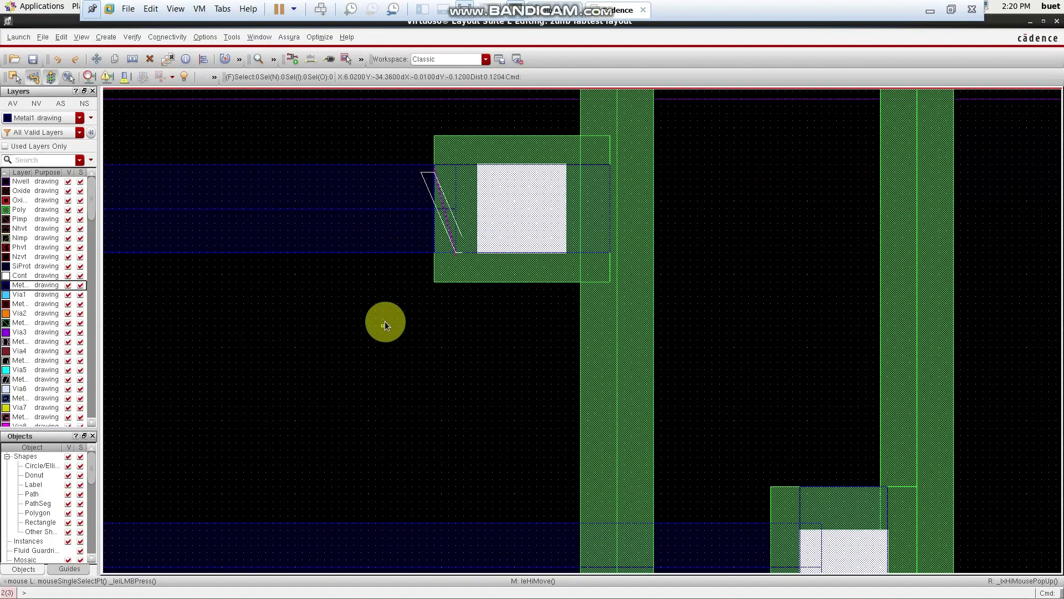
pyautogui.keyDown('ctrl'); pyautogui.scroll(-3, 384, 321); pyautogui.keyUp('ctrl')
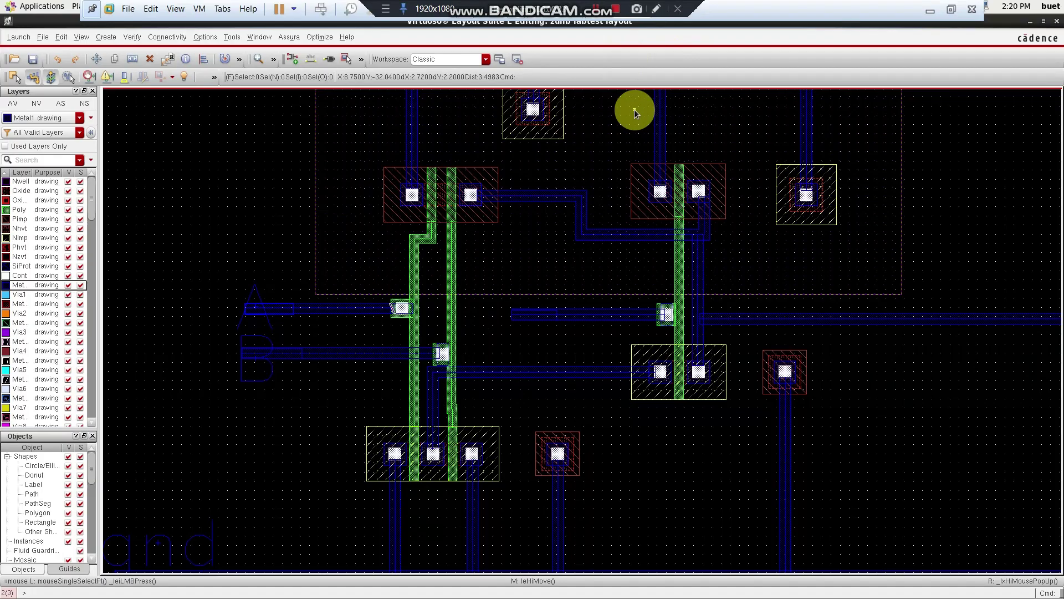
pyautogui.click(263, 207)
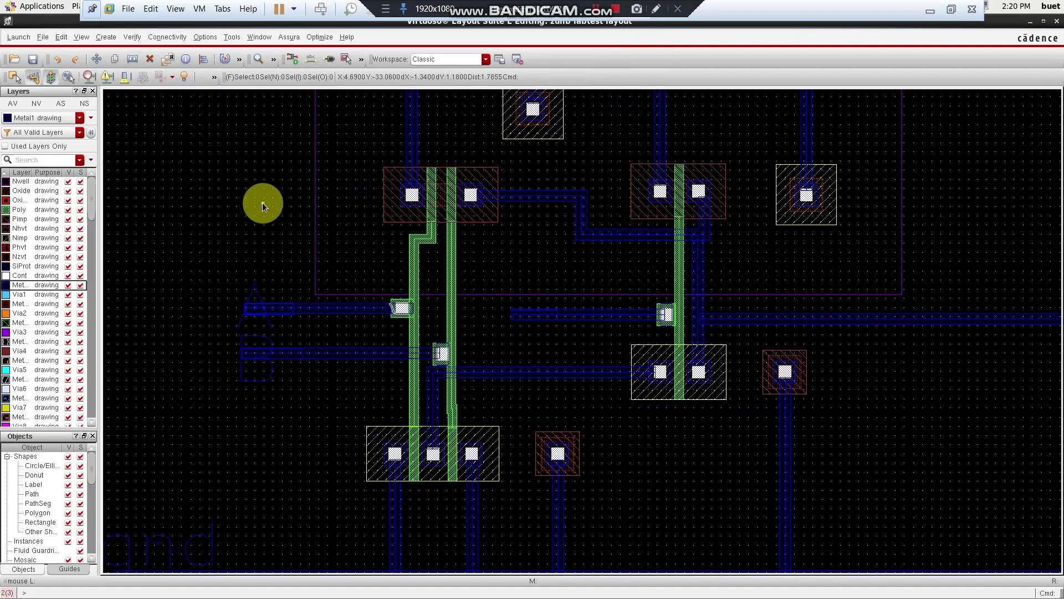
# - Go through the second Metal1 width violation to the first Metal1 spacing violation, and put the error list away
pyautogui.hotkey('ctrl', 'alt', 'Return')
pyautogui.click(831, 102)
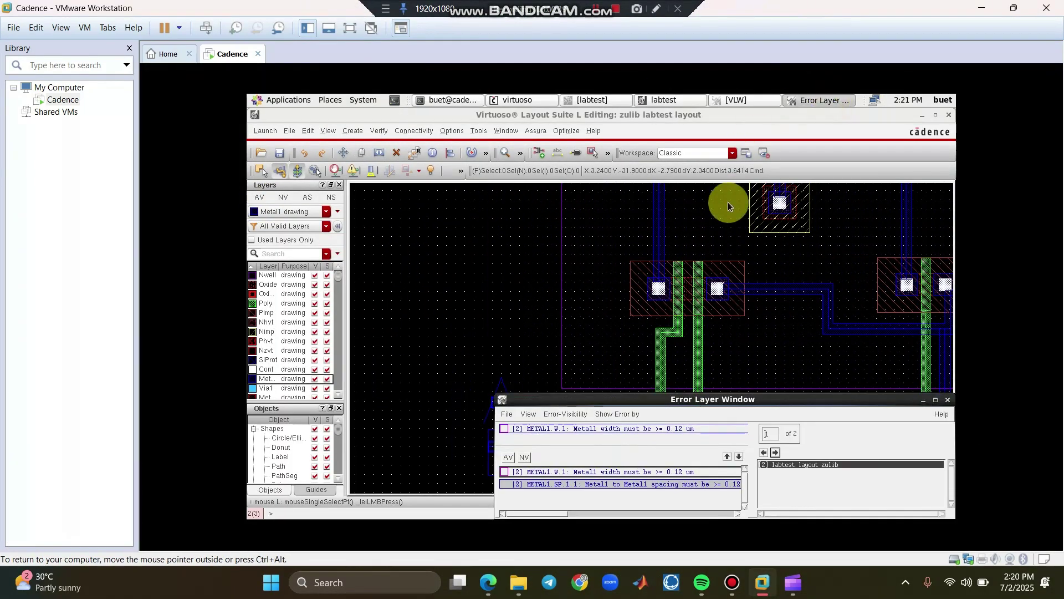
pyautogui.click(776, 453)
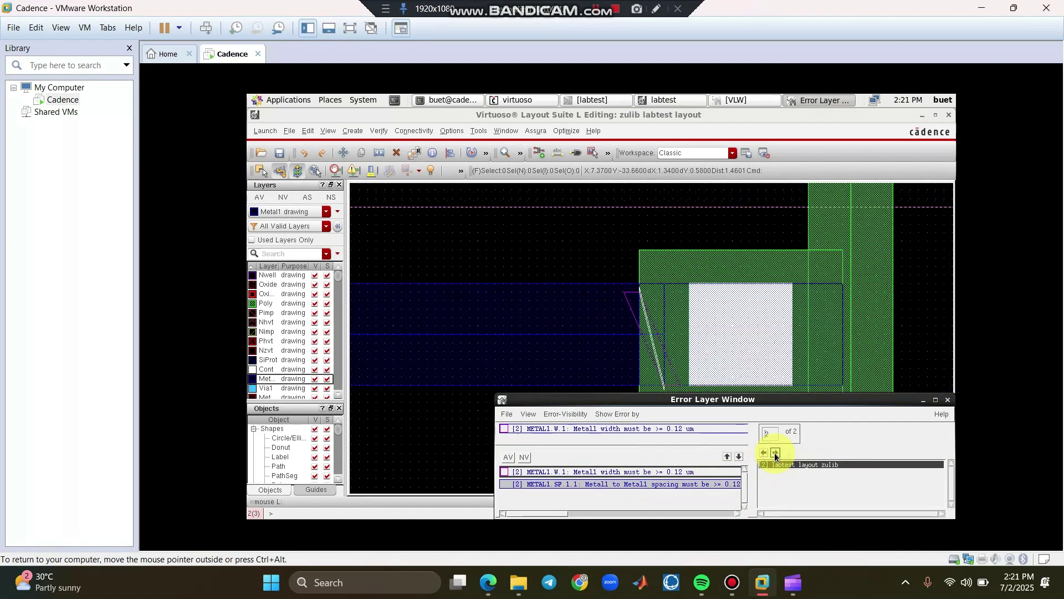
pyautogui.click(776, 454)
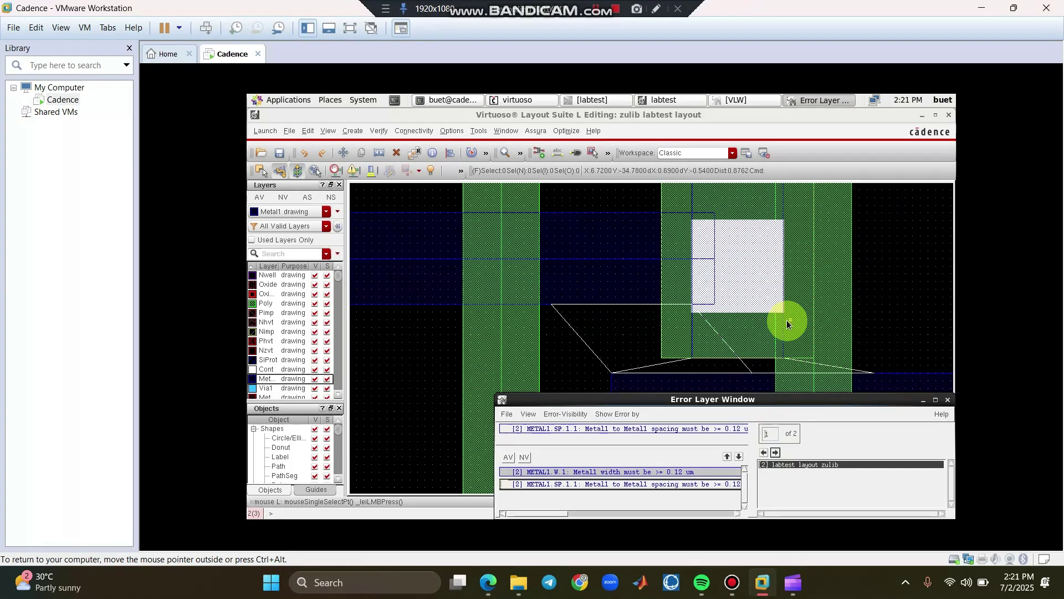
pyautogui.click(947, 401)
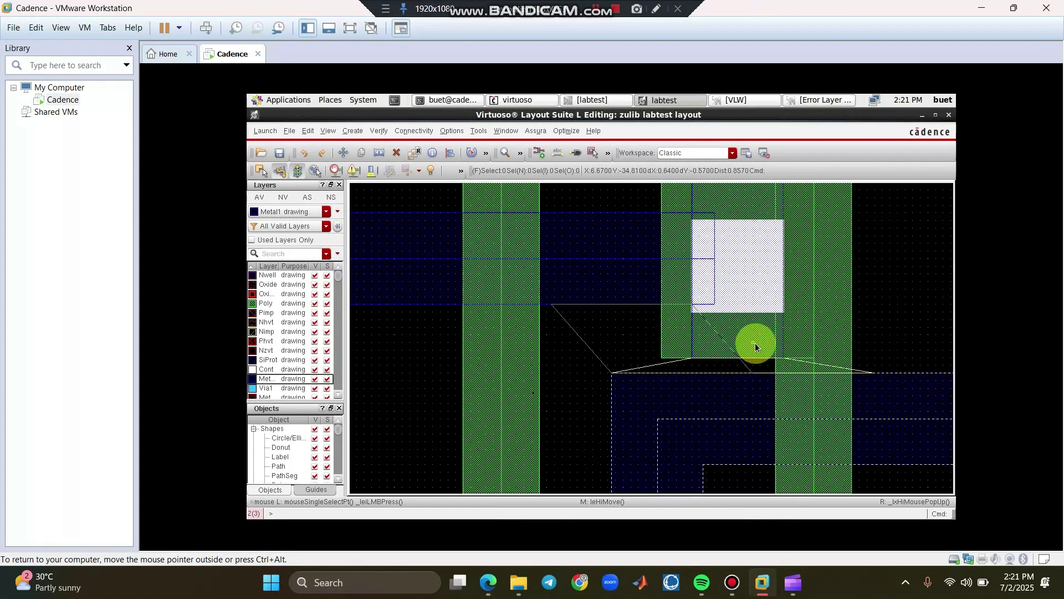
# - Move the B input's Metal1 path, label and poly contact up about 0.1, away from the Metal1 path below
pyautogui.keyDown('ctrl'); pyautogui.scroll(-2, 751, 381); pyautogui.keyUp('ctrl')
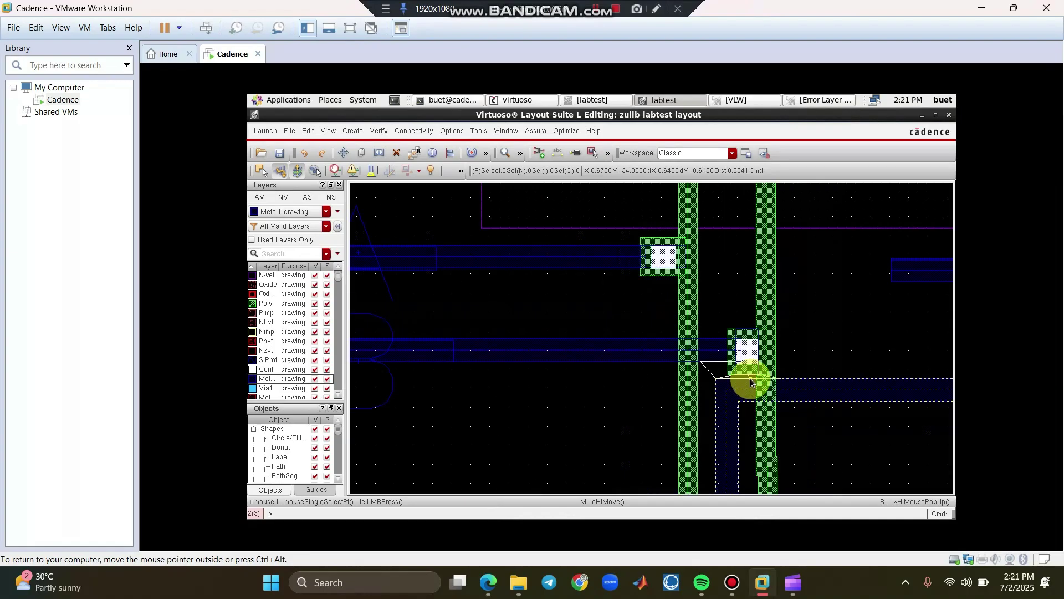
pyautogui.keyDown('ctrl'); pyautogui.scroll(-1, 751, 381); pyautogui.keyUp('ctrl')
pyautogui.keyDown('ctrl'); pyautogui.scroll(2, 751, 381); pyautogui.keyUp('ctrl')
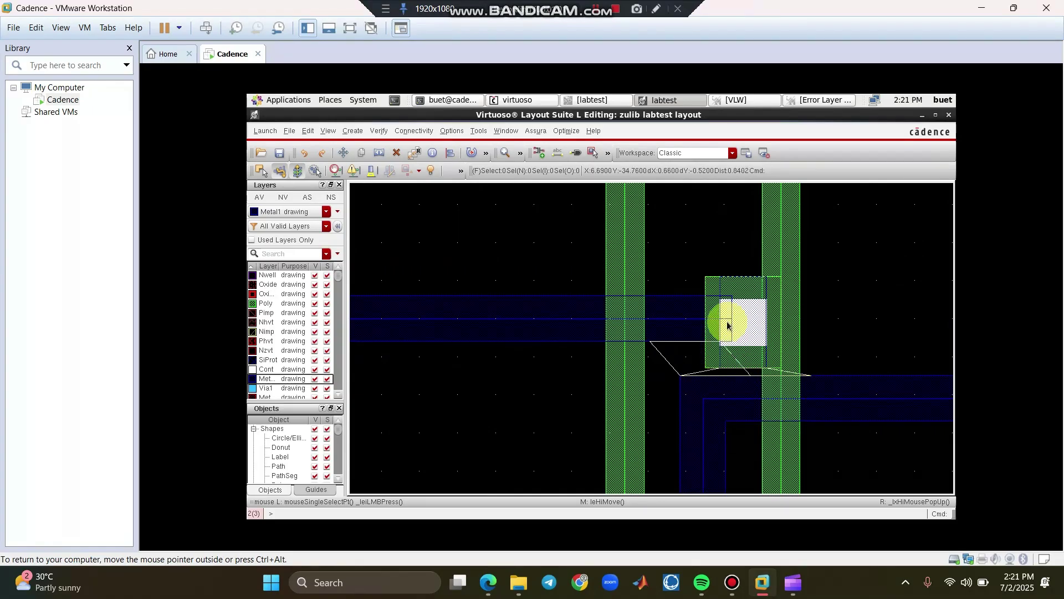
pyautogui.keyDown('ctrl'); pyautogui.scroll(2, 756, 371); pyautogui.keyUp('ctrl')
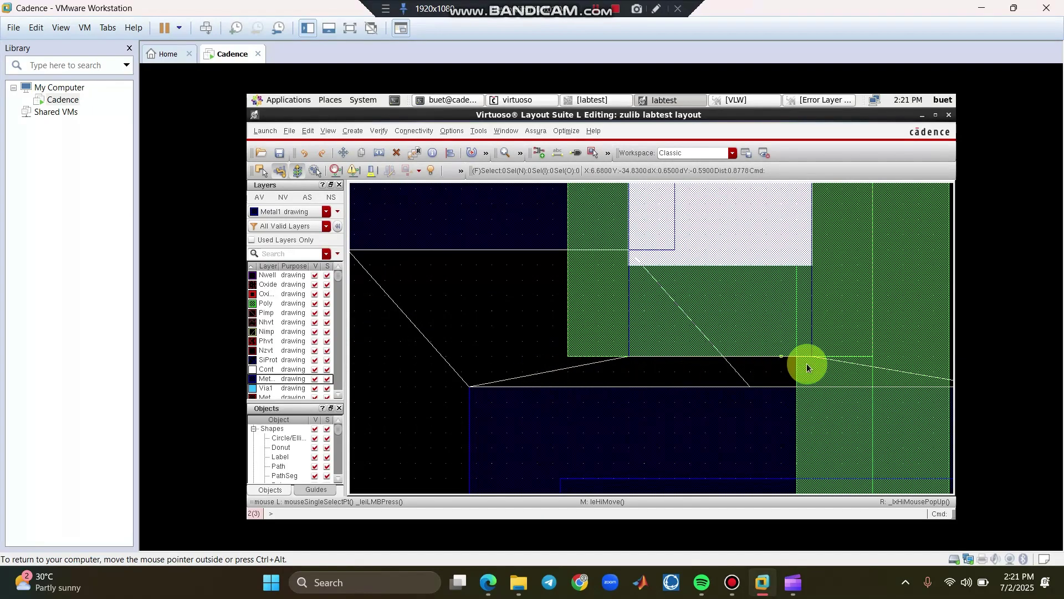
pyautogui.keyDown('ctrl'); pyautogui.scroll(-2, 776, 383); pyautogui.keyUp('ctrl')
pyautogui.keyDown('ctrl'); pyautogui.scroll(-1, 777, 395); pyautogui.keyUp('ctrl')
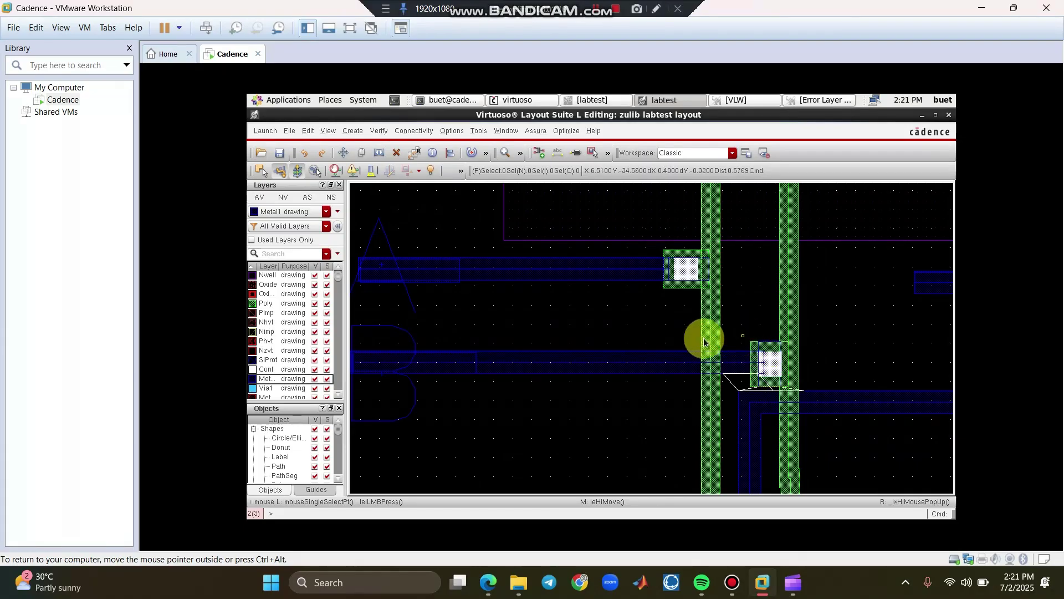
pyautogui.keyDown('ctrl'); pyautogui.scroll(-1, 474, 346); pyautogui.keyUp('ctrl')
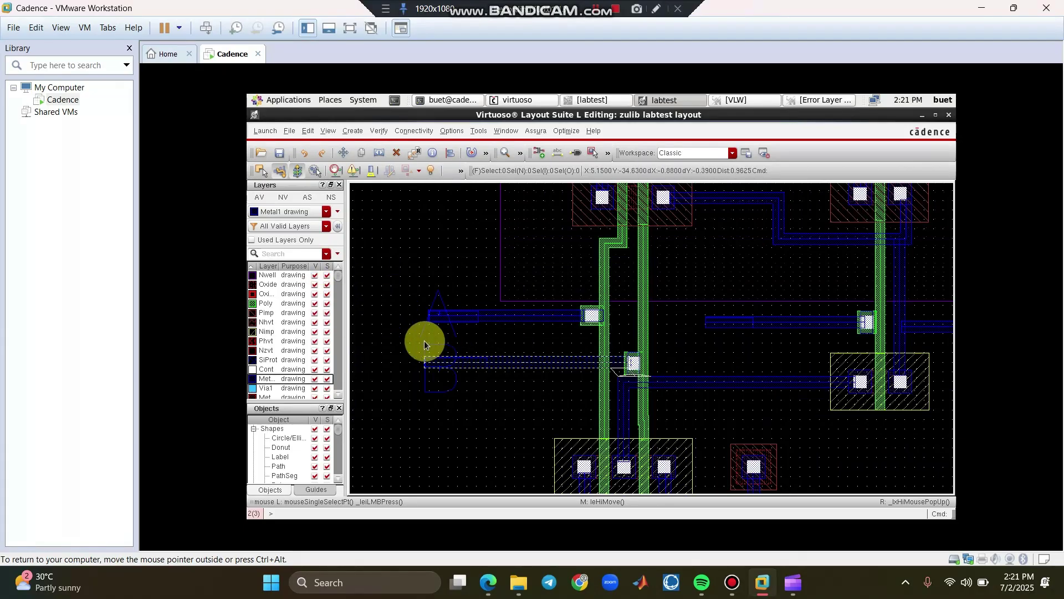
pyautogui.moveTo(392, 341); pyautogui.dragTo(651, 379)
pyautogui.press('m')
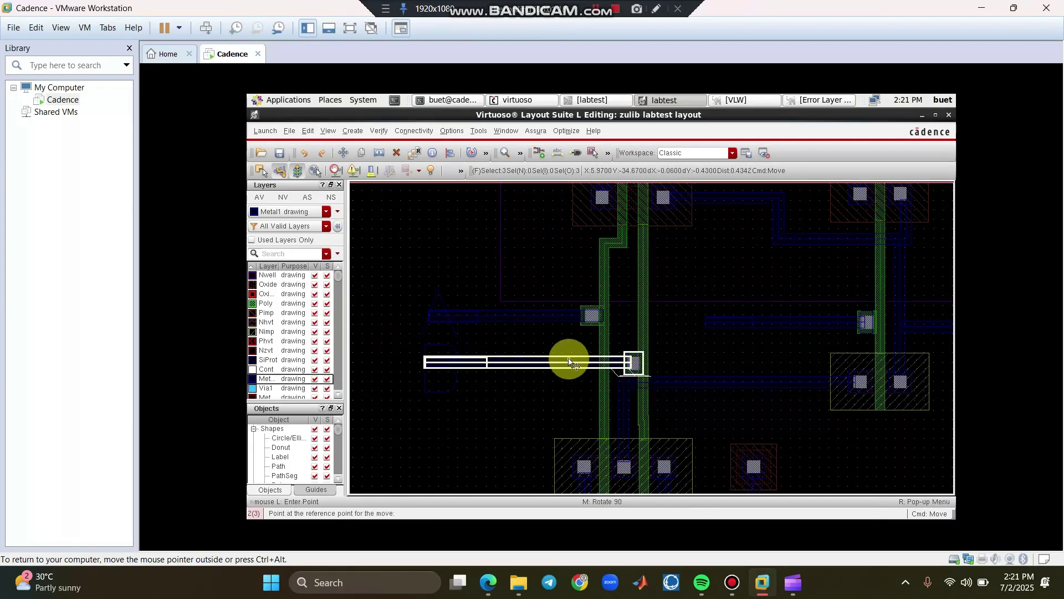
pyautogui.click(526, 362)
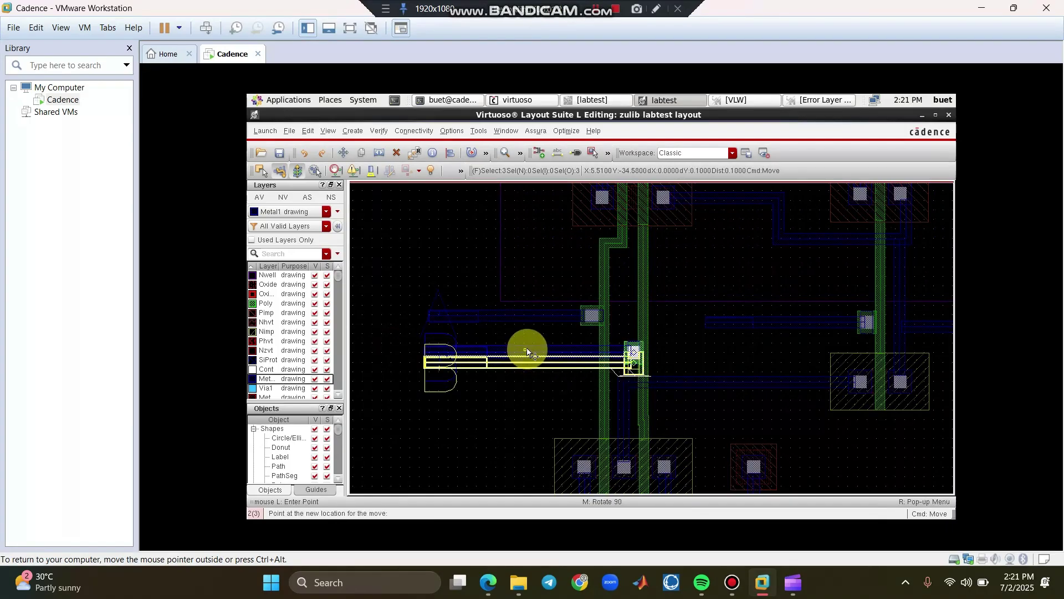
pyautogui.click(529, 349)
# - Inspect the B input's path and contact for alignment with each other and spacing from the Metal1 path below
pyautogui.keyDown('ctrl'); pyautogui.scroll(2, 693, 366); pyautogui.keyUp('ctrl')
pyautogui.keyDown('ctrl'); pyautogui.scroll(-2, 696, 363); pyautogui.keyUp('ctrl')
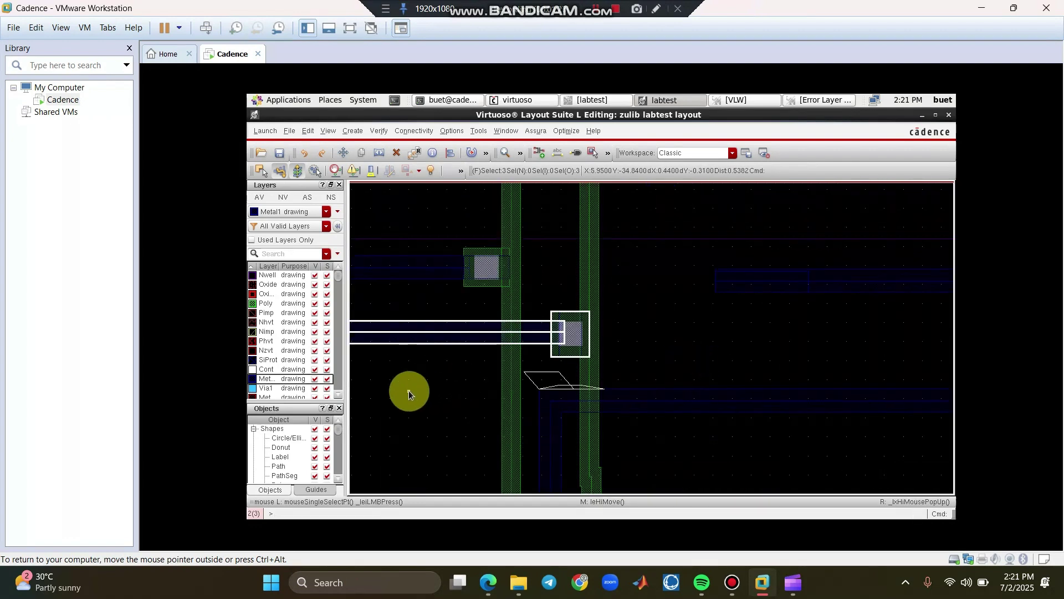
pyautogui.click(541, 377)
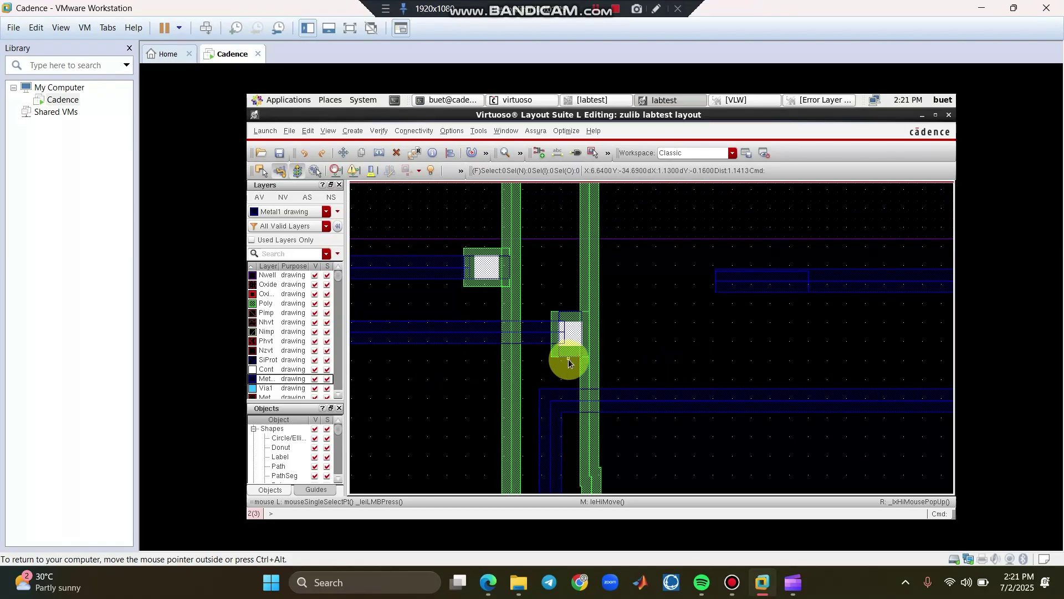
pyautogui.click(474, 335)
pyautogui.keyDown('ctrl'); pyautogui.scroll(2, 557, 352); pyautogui.keyUp('ctrl')
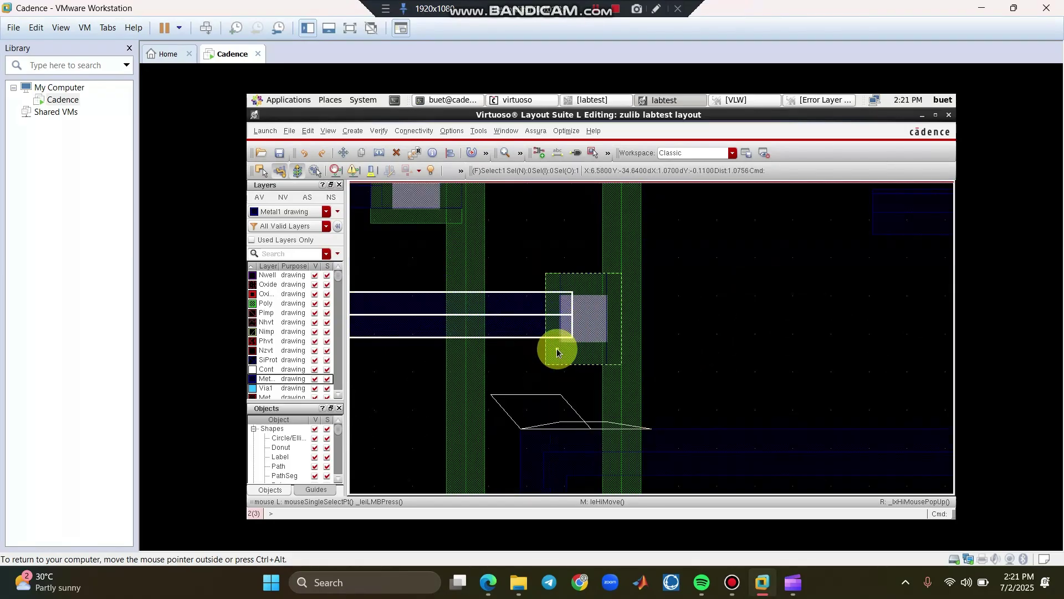
pyautogui.keyDown('ctrl'); pyautogui.scroll(-3, 557, 341); pyautogui.keyUp('ctrl')
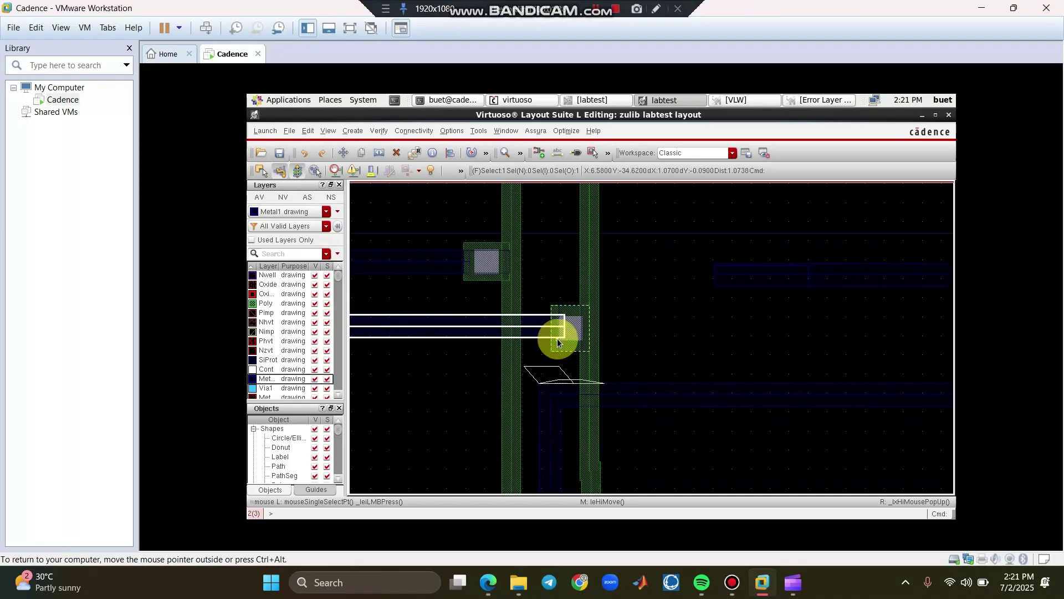
pyautogui.click(526, 353)
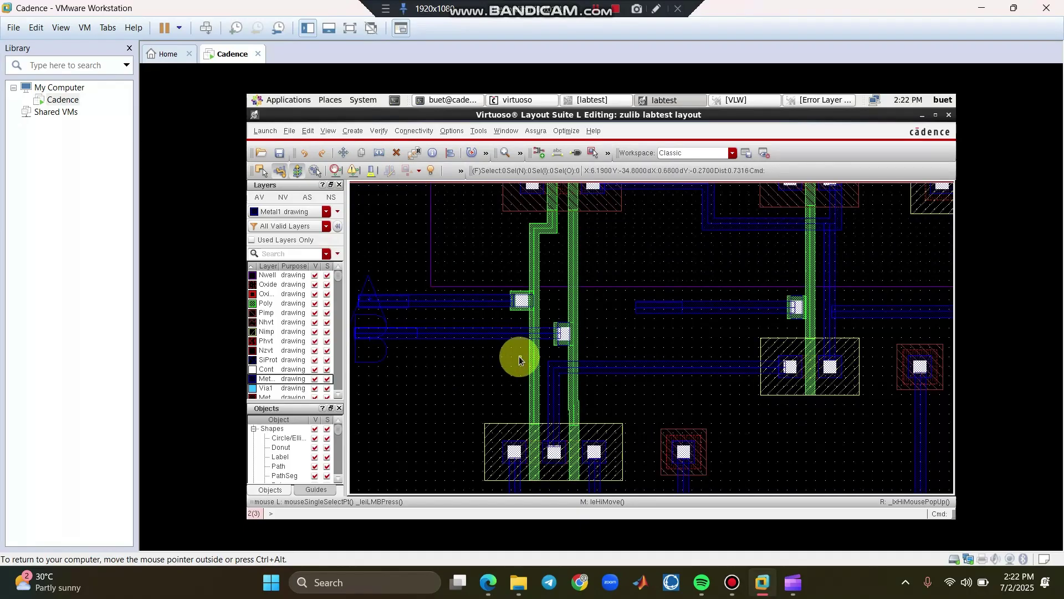
pyautogui.keyDown('ctrl'); pyautogui.scroll(-2, 527, 353); pyautogui.keyUp('ctrl')
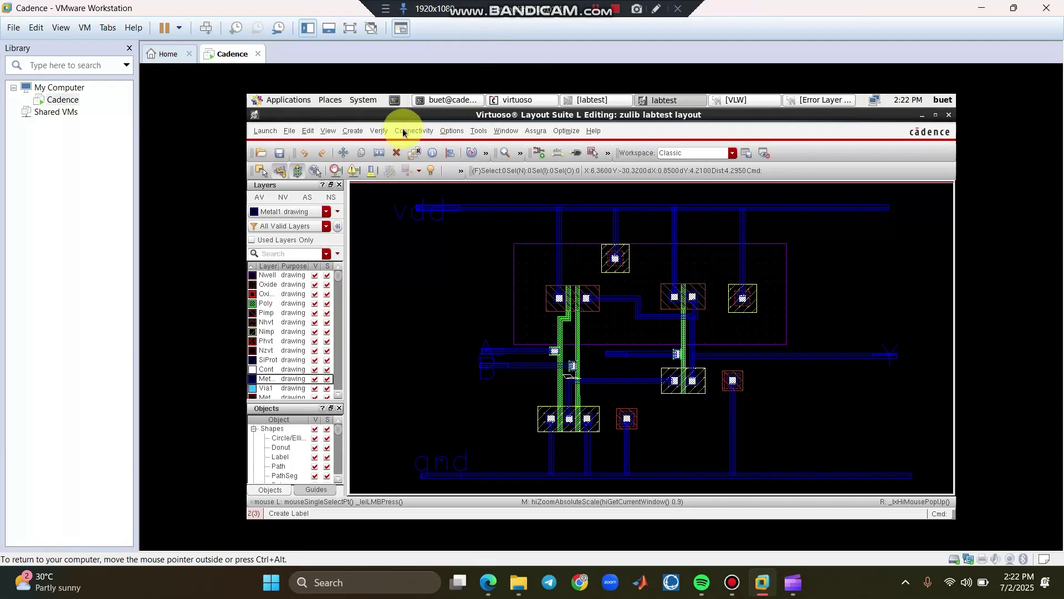
# - Run Assura DRC again on the full labtest layout as perform_DRC with gpdk090 technology
pyautogui.click(479, 131)
pyautogui.click(412, 206)
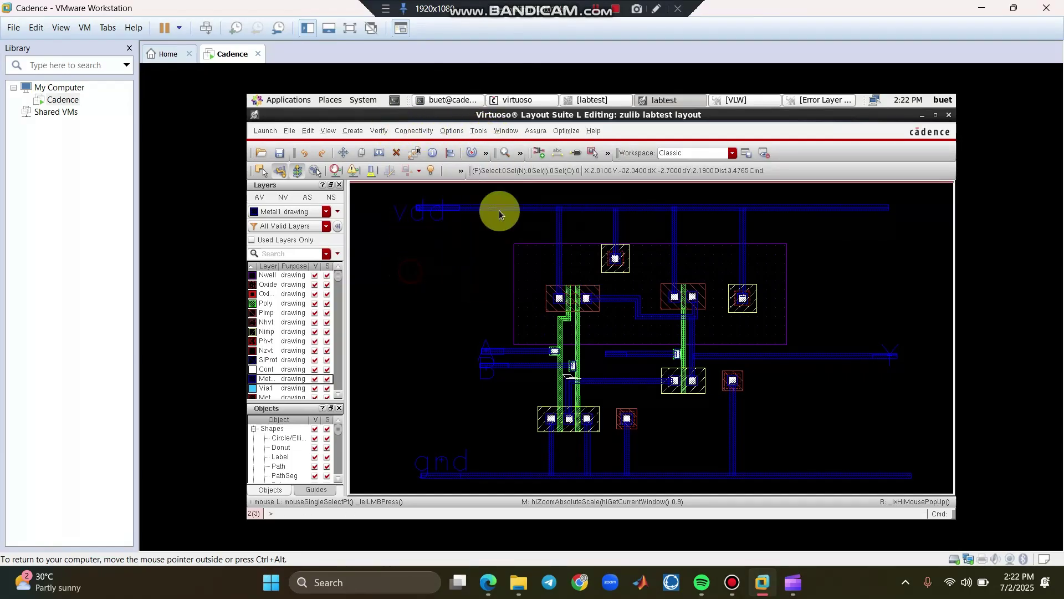
pyautogui.click(535, 131)
pyautogui.click(548, 205)
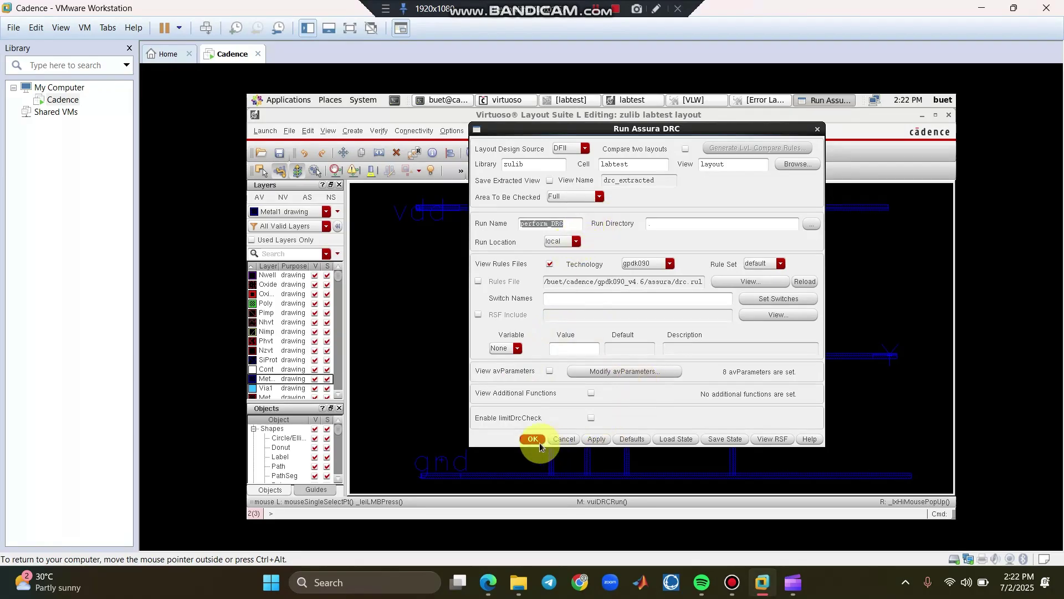
pyautogui.click(533, 438)
pyautogui.click(603, 216)
pyautogui.click(574, 320)
pyautogui.click(574, 322)
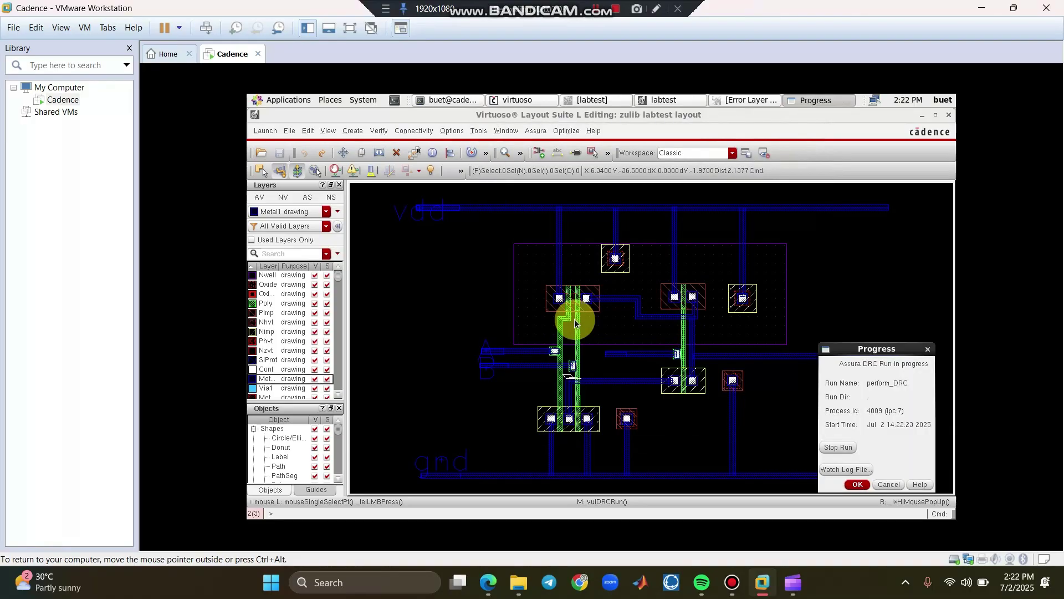
pyautogui.click(858, 484)
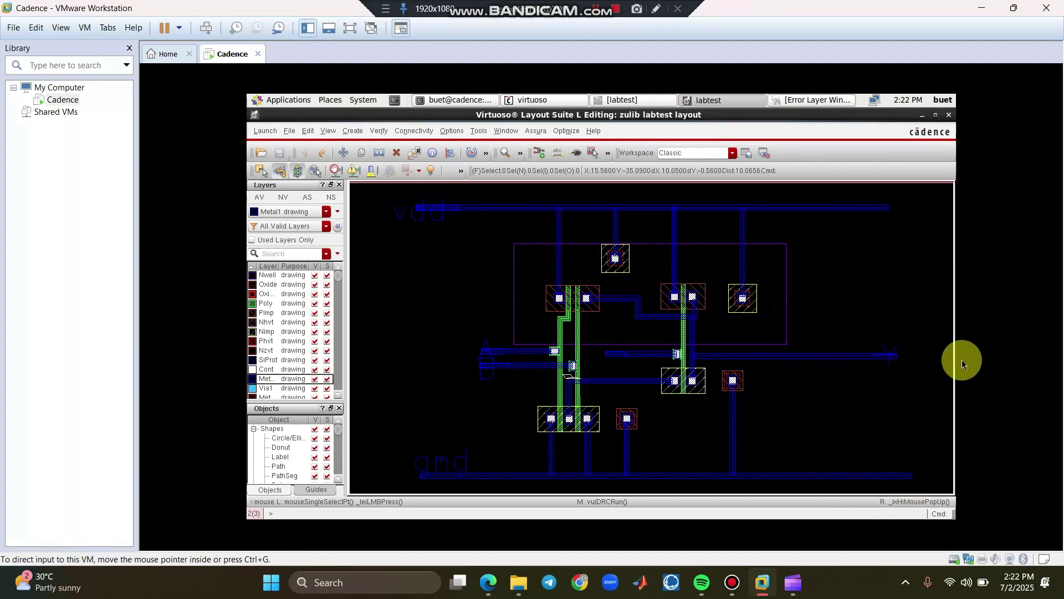
# - Show the virtual machine full screen, view the perform_DRC results and dismiss the result message
pyautogui.hotkey('ctrl', 'alt', 'Return')
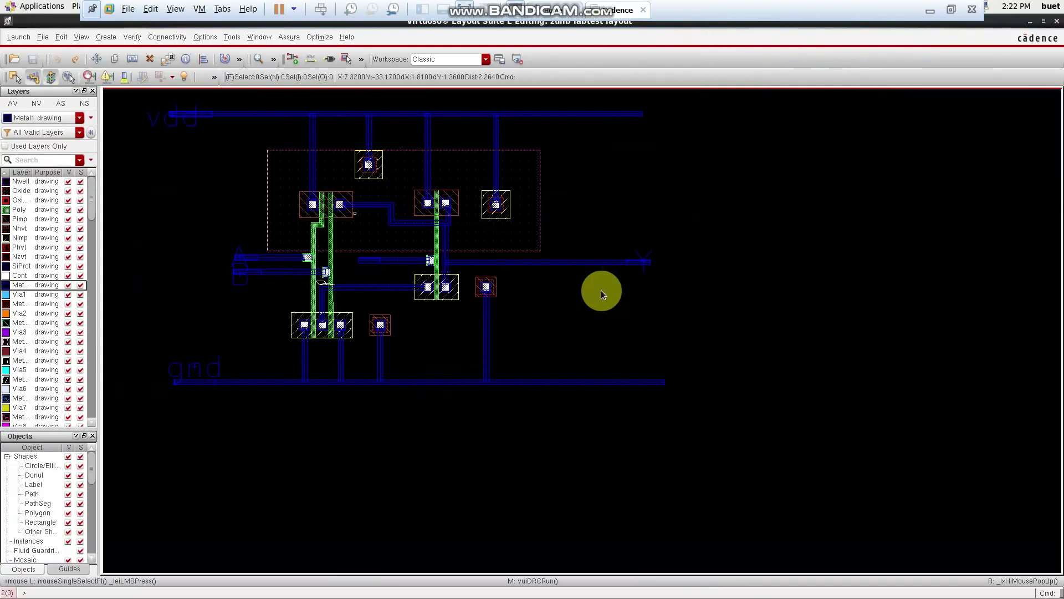
pyautogui.scroll(4, 601, 290)
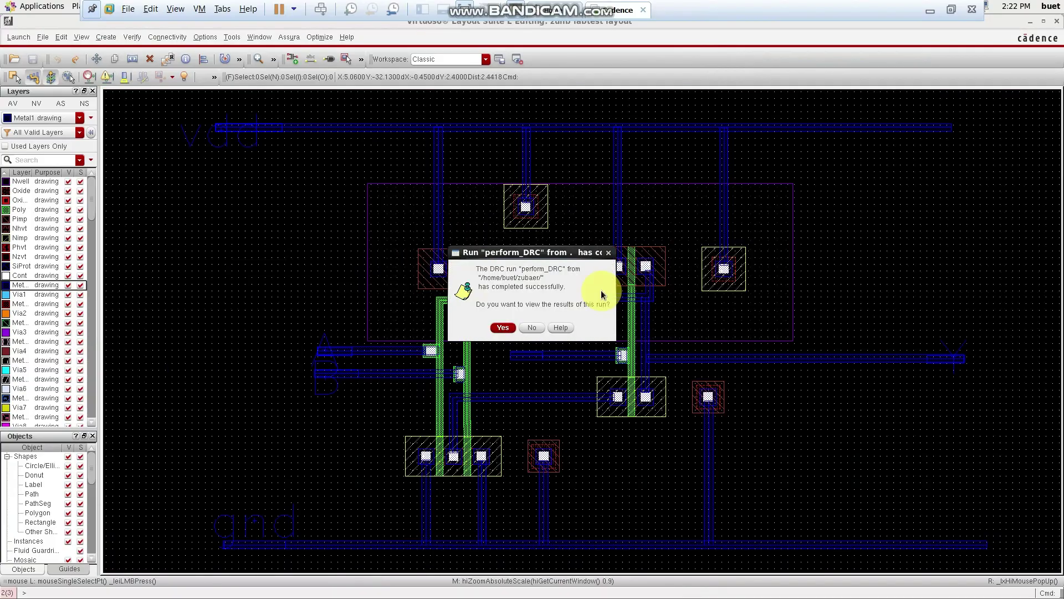
pyautogui.click(502, 328)
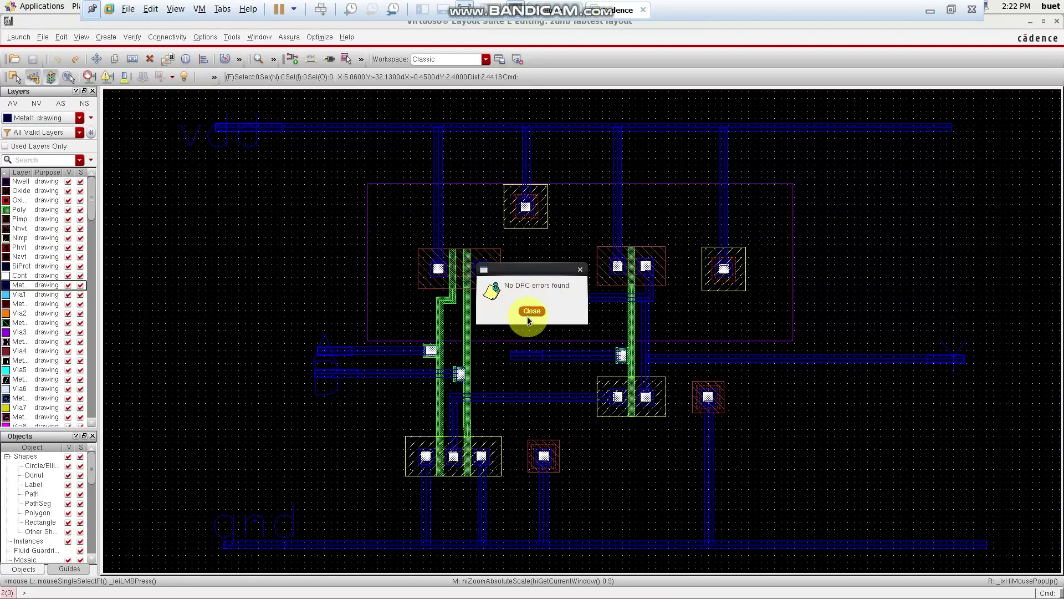
pyautogui.click(532, 311)
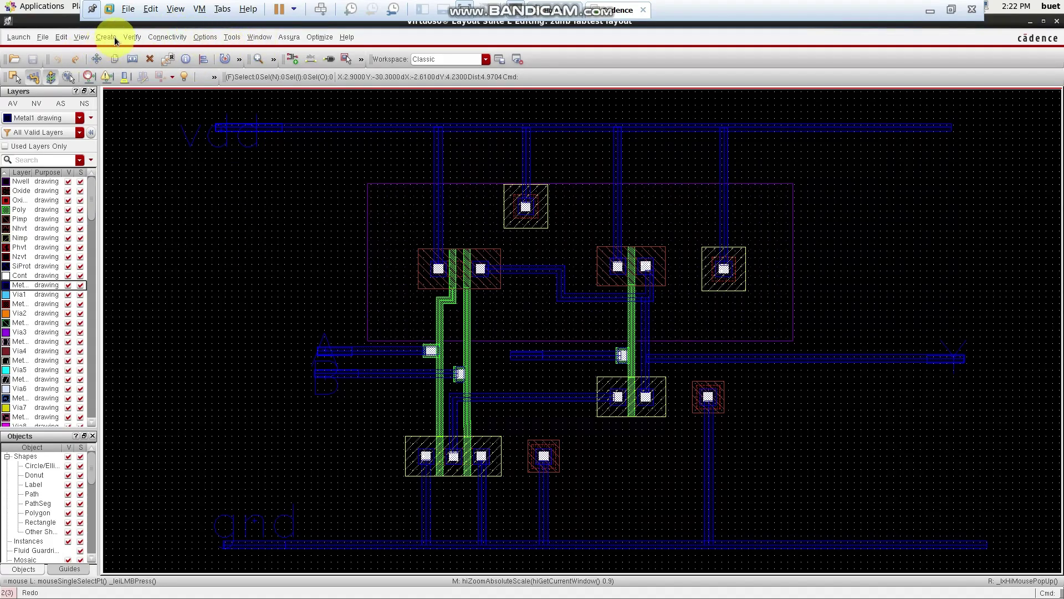
# - Run Assura LVS comparing the labtest schematic and layout as per_LVS with gpdk090 technology
pyautogui.click(289, 37)
pyautogui.click(302, 133)
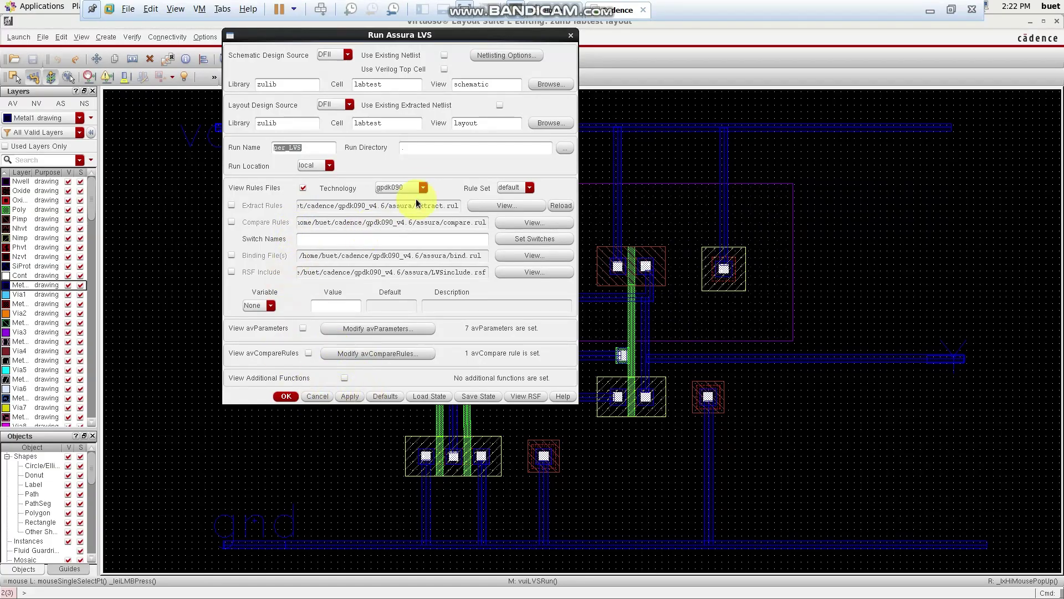
pyautogui.click(425, 188)
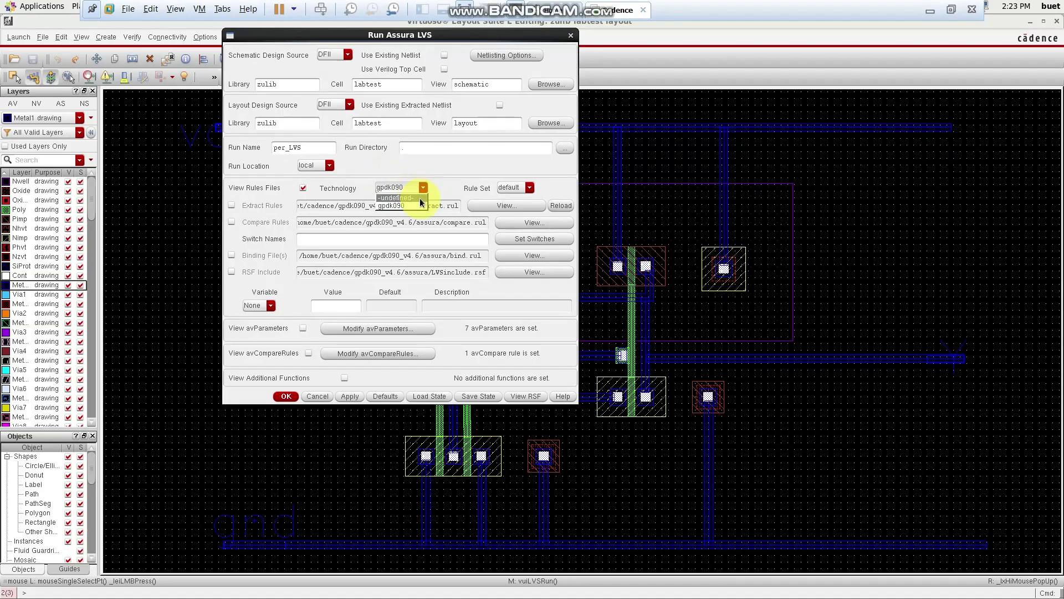
pyautogui.click(410, 206)
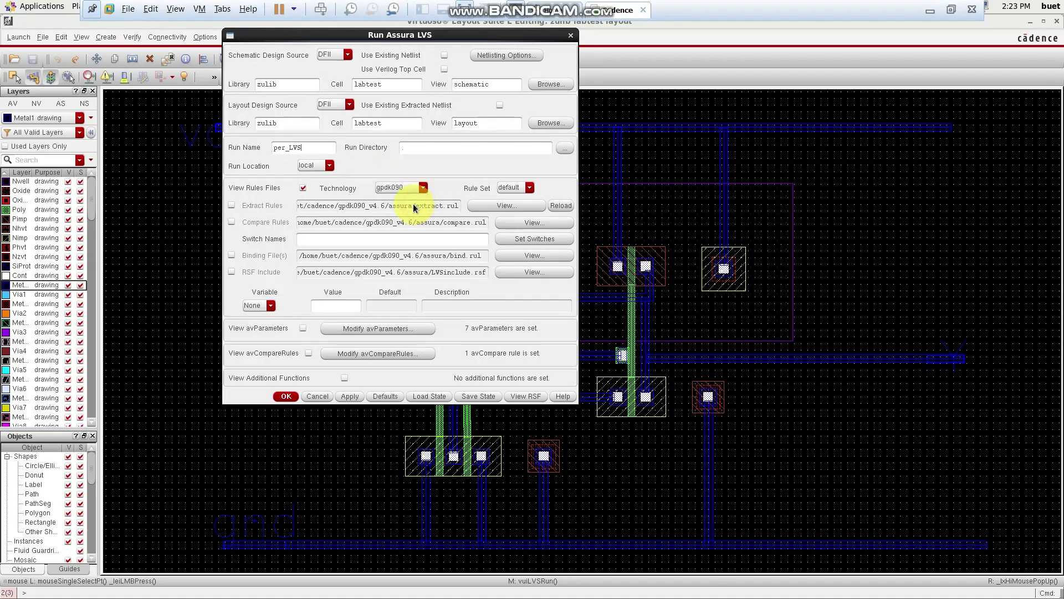
pyautogui.click(286, 397)
pyautogui.click(497, 309)
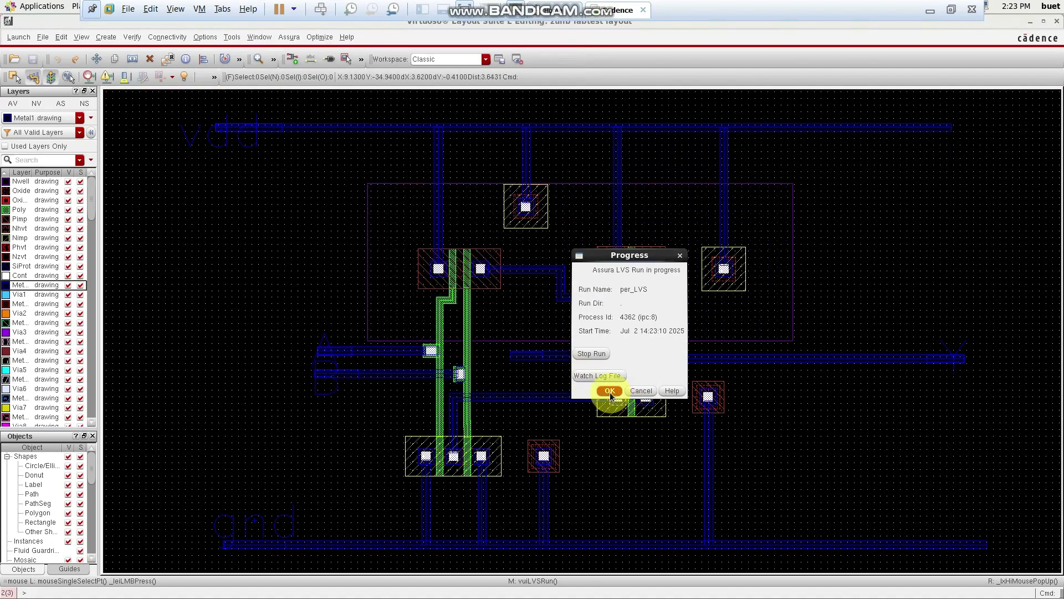
pyautogui.click(609, 391)
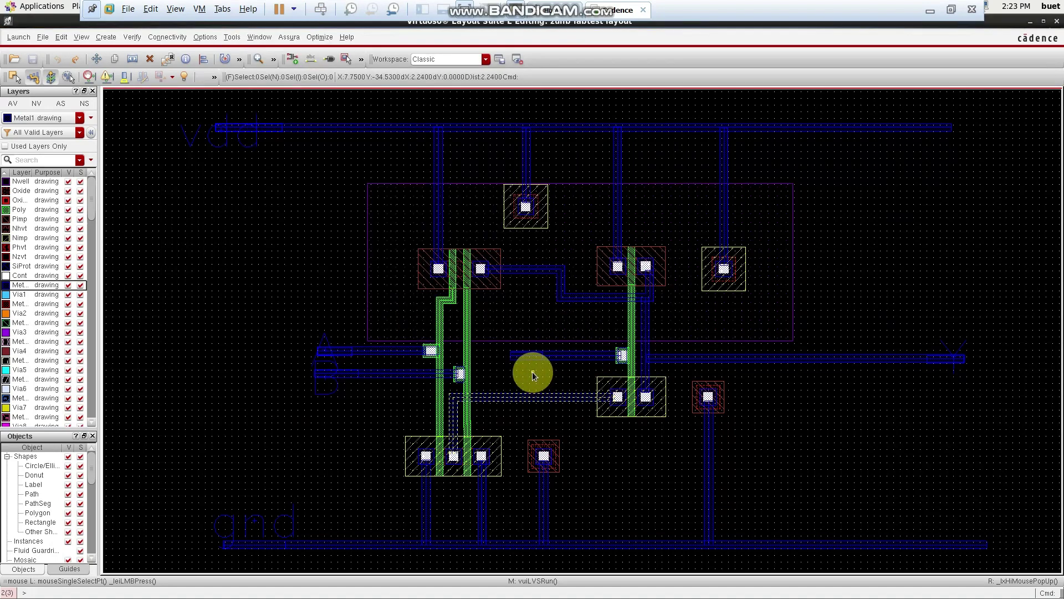
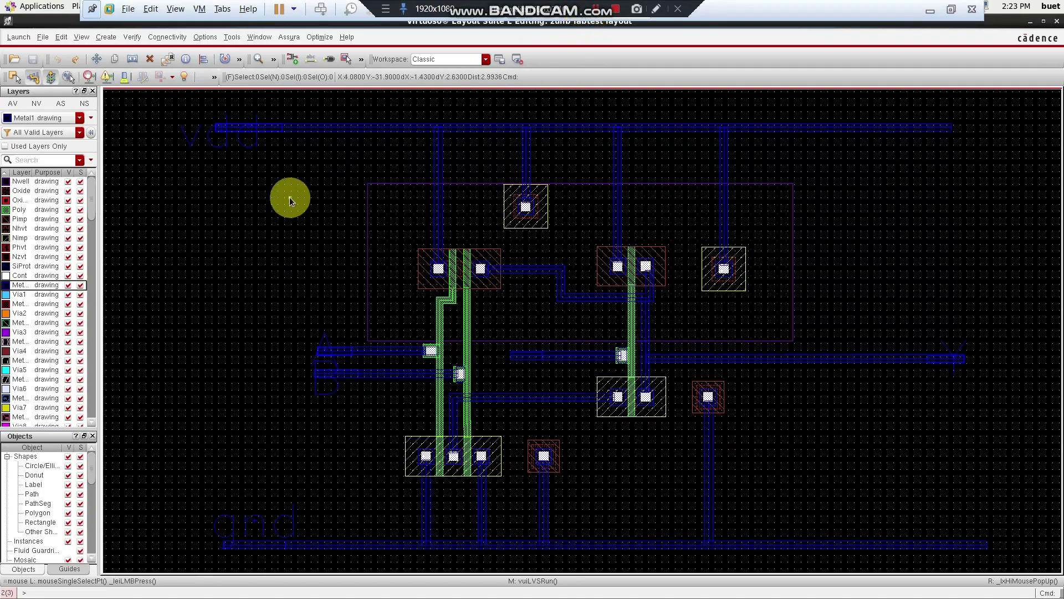
# - Open the per_LVS results in place of the current run, and minimize the schematic and LVS debug windows
pyautogui.click(301, 261)
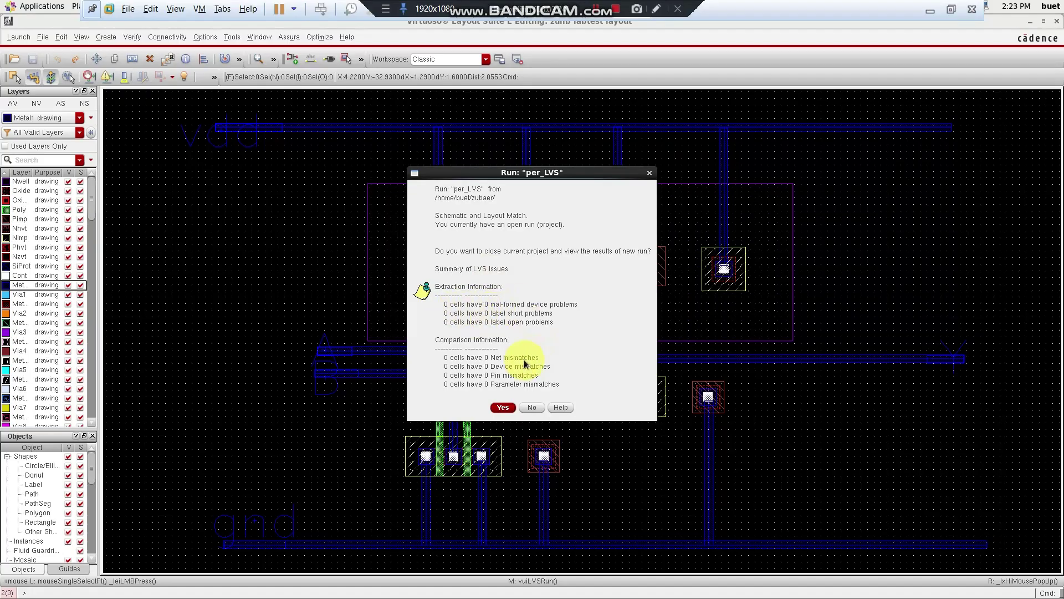
pyautogui.click(501, 409)
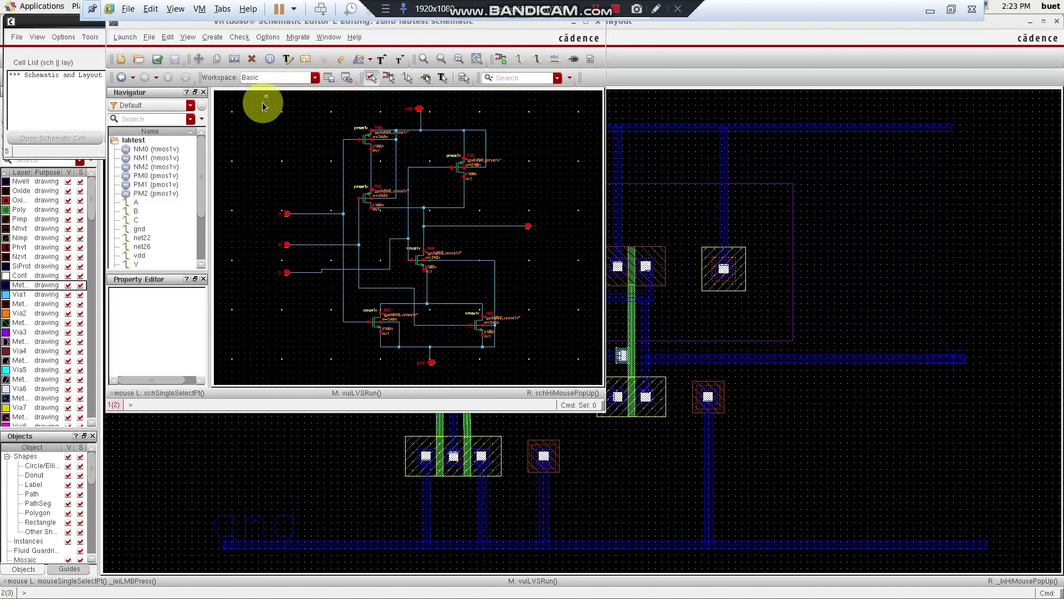
pyautogui.click(571, 25)
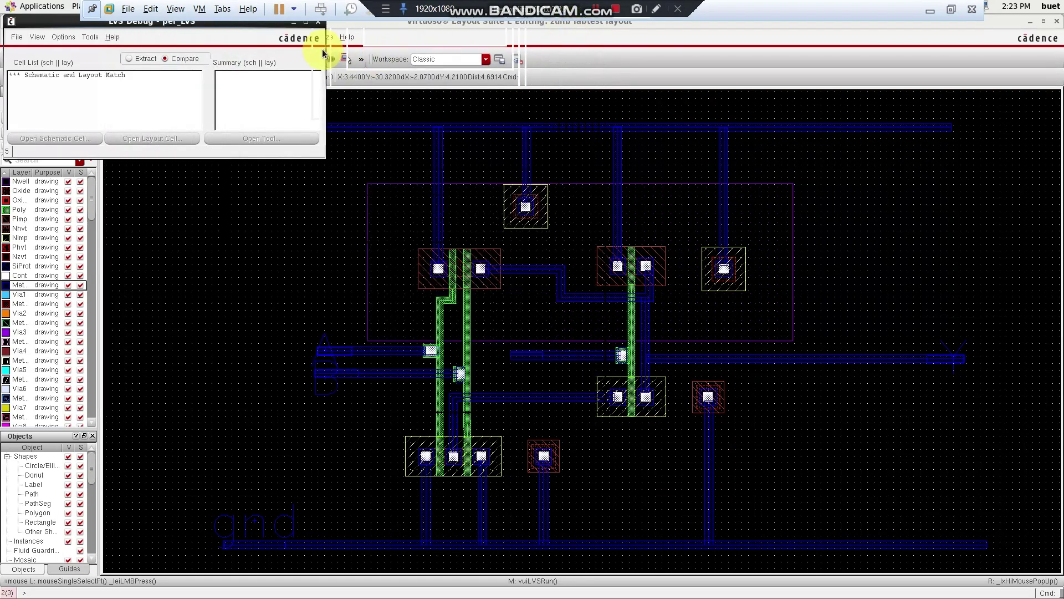
pyautogui.click(293, 24)
# - Open an Assura RCX run with gpdk090 technology and set its output to Extracted View for the labtest cell
pyautogui.click(288, 37)
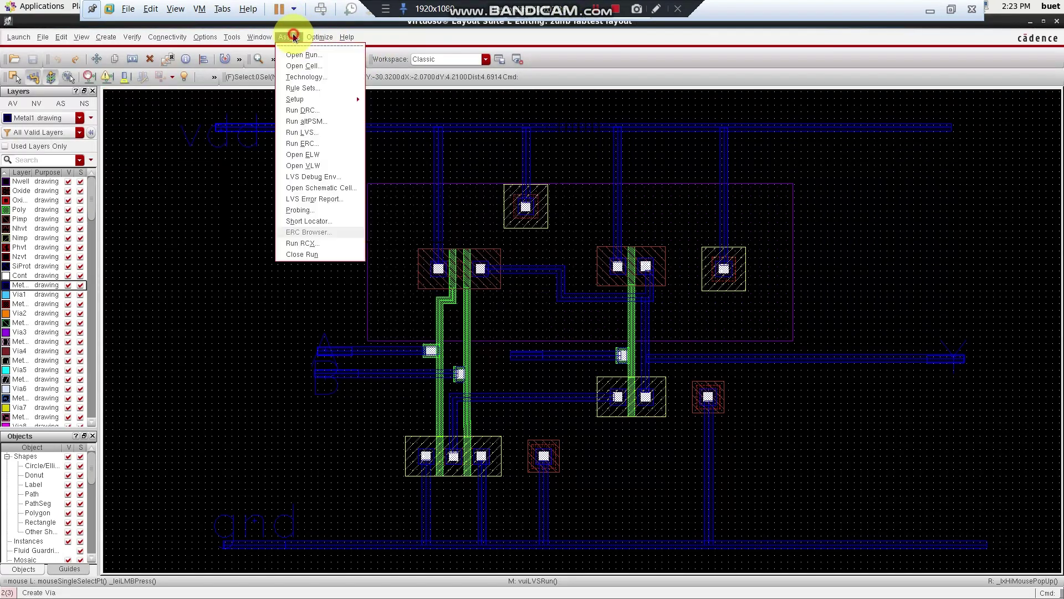
pyautogui.click(297, 245)
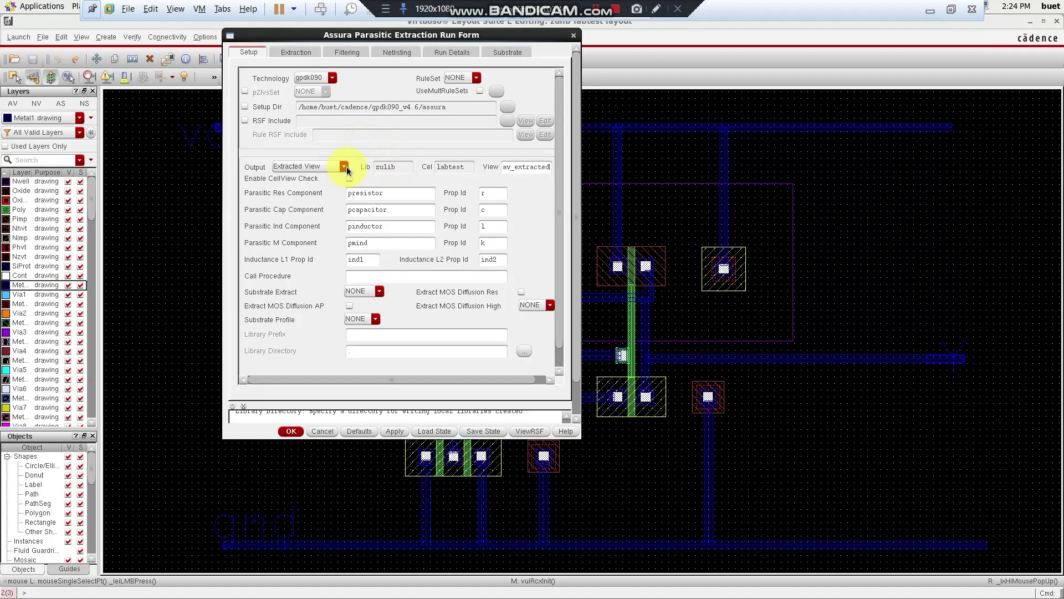
pyautogui.click(344, 167)
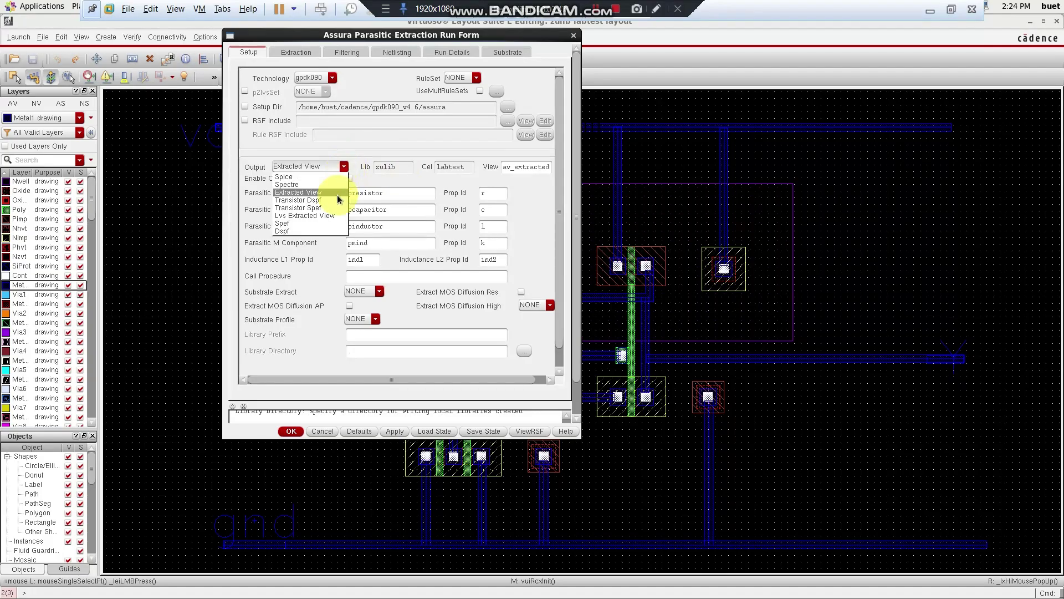
pyautogui.click(337, 192)
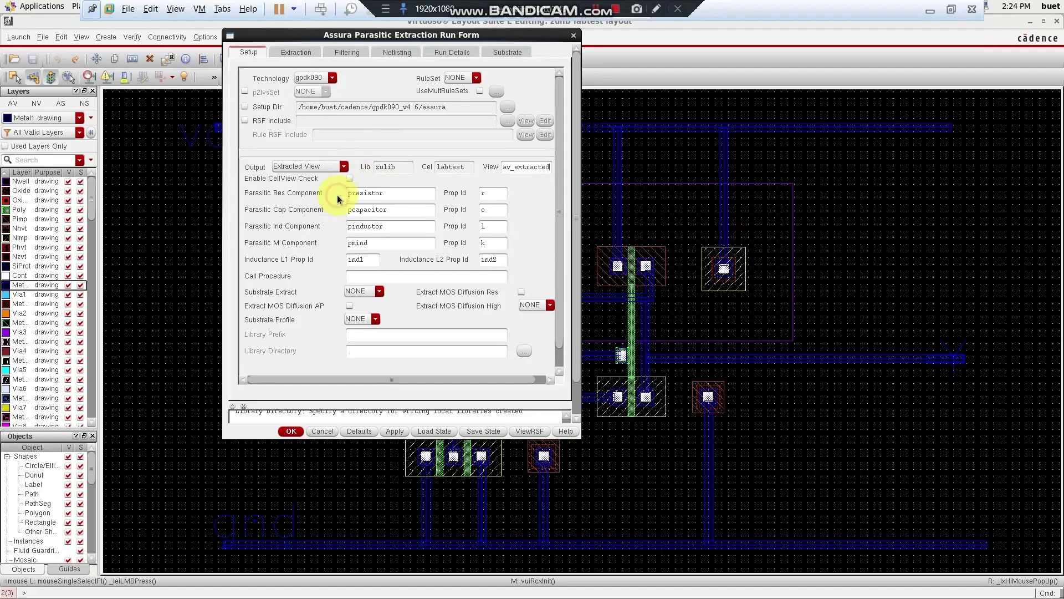
pyautogui.click(332, 78)
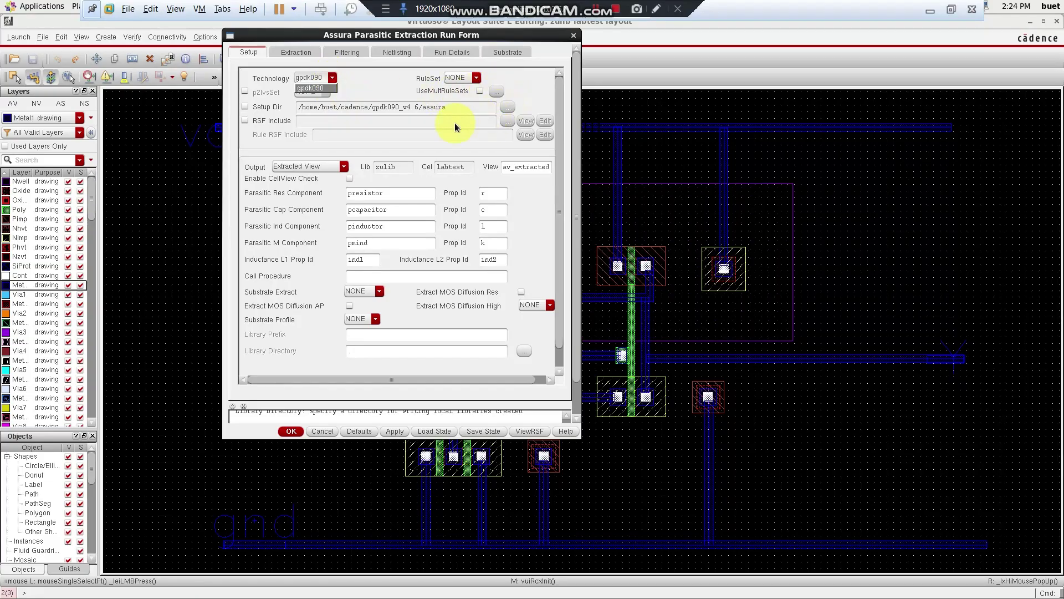
# - Keep RC as the extraction type, run the parasitic extraction and dismiss its progress and completion messages
pyautogui.click(290, 53)
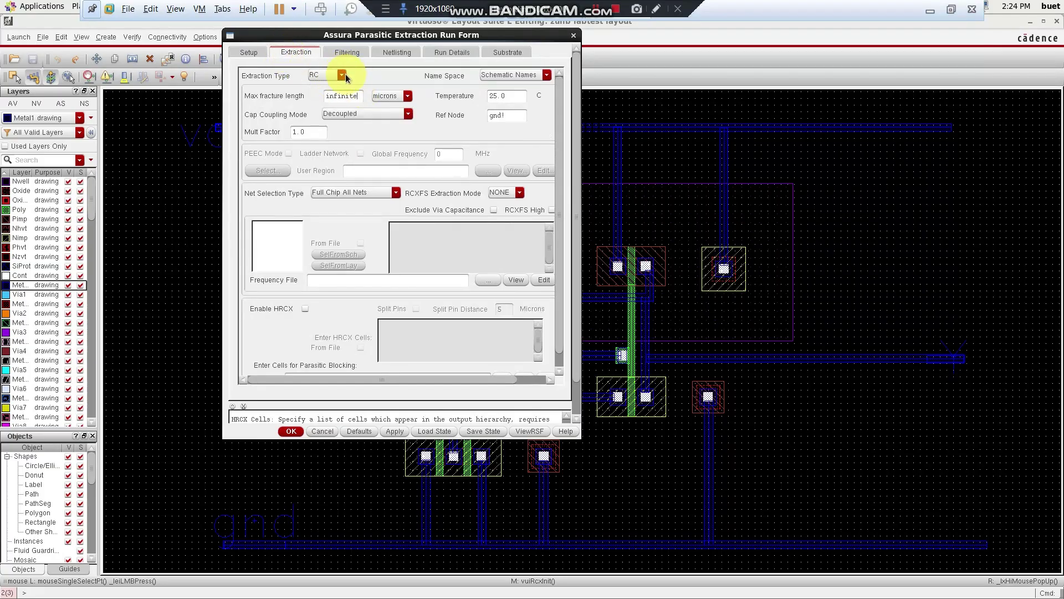
pyautogui.click(342, 75)
pyautogui.click(343, 77)
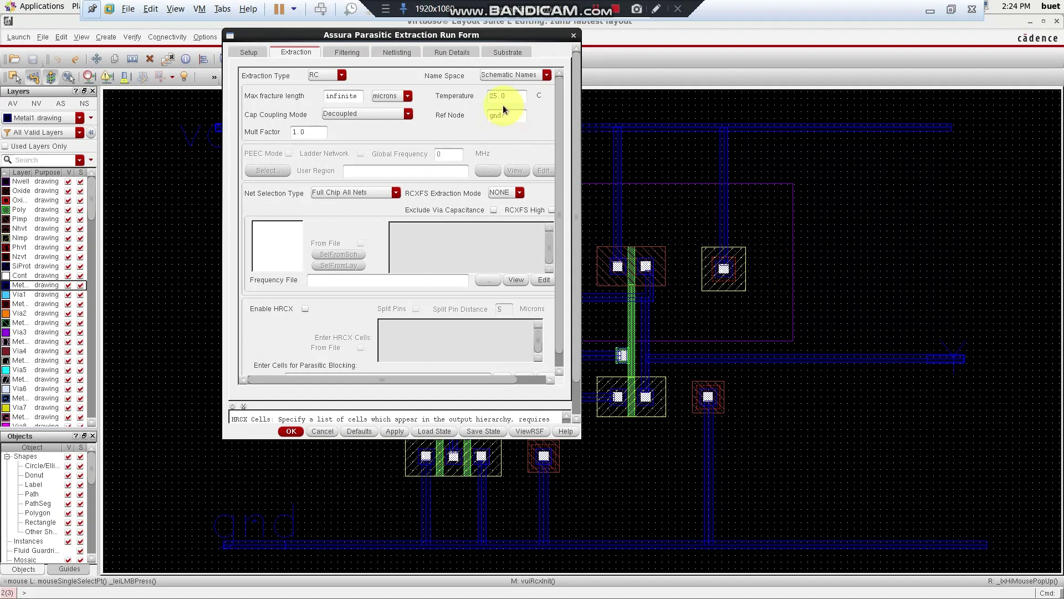
pyautogui.click(291, 431)
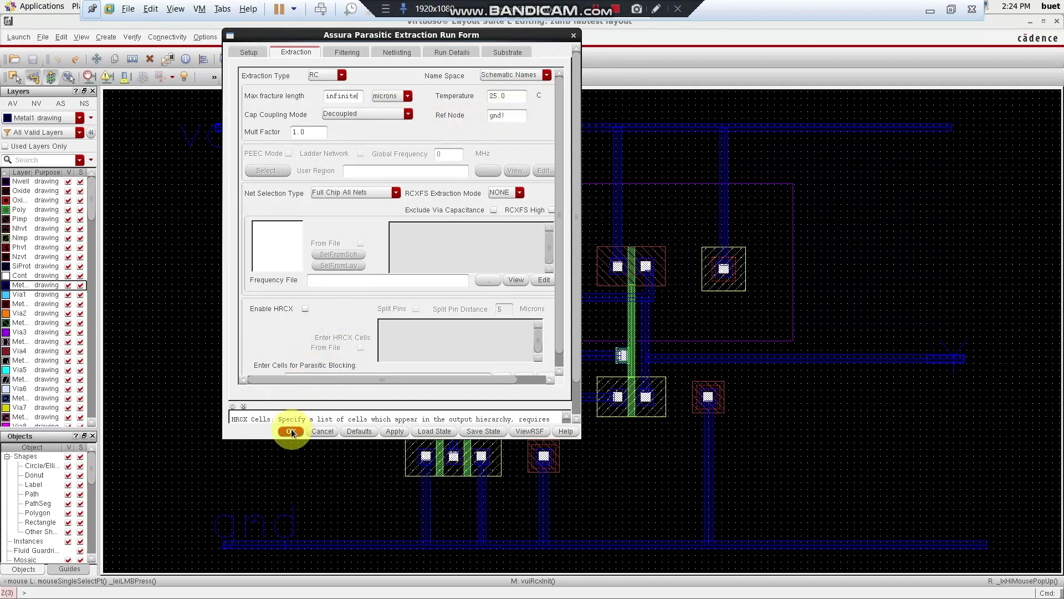
pyautogui.click(502, 323)
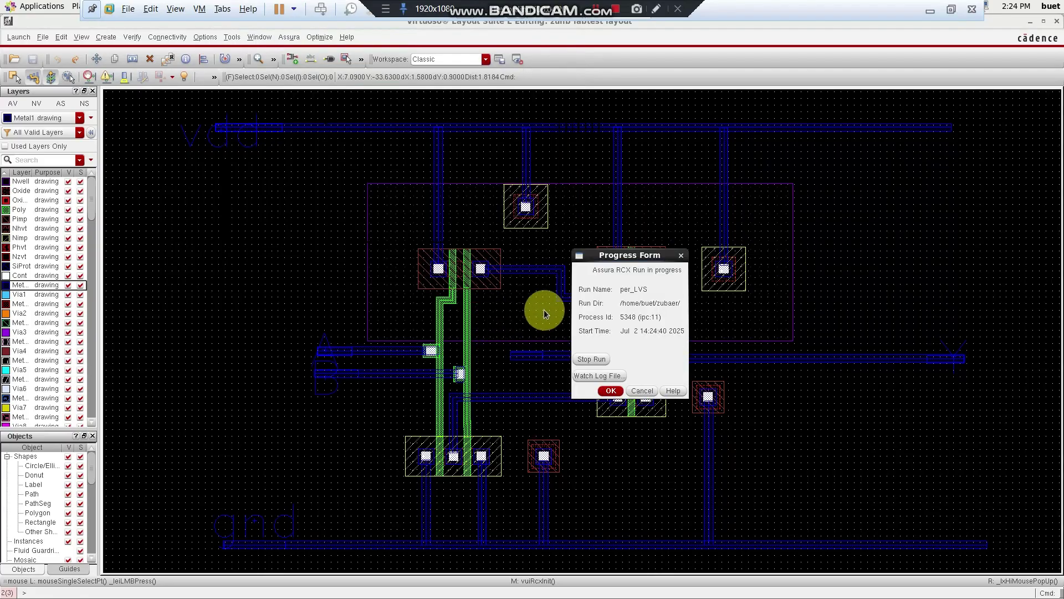
pyautogui.click(611, 391)
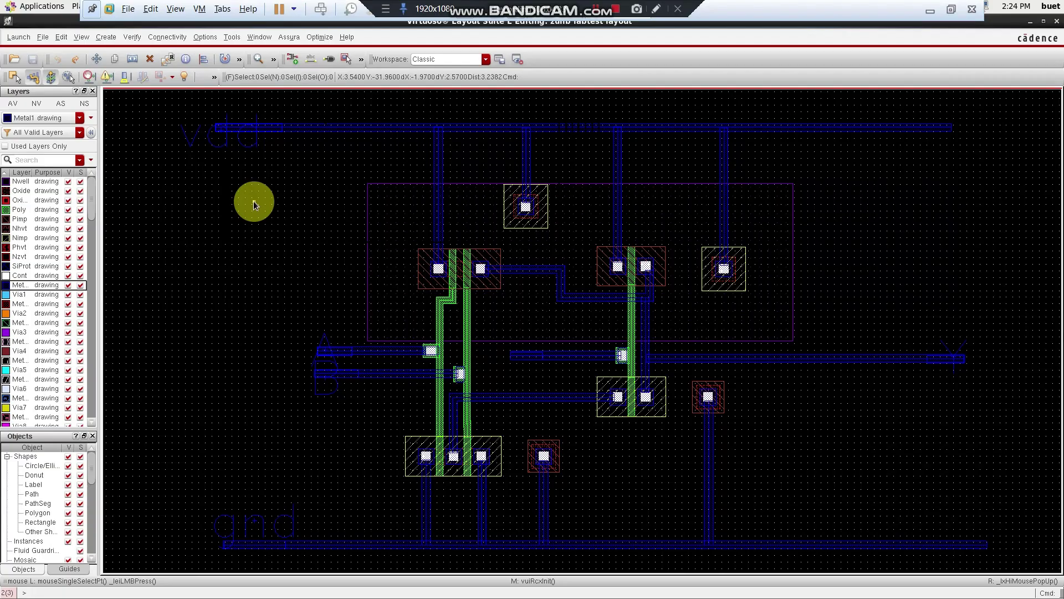
pyautogui.click(536, 334)
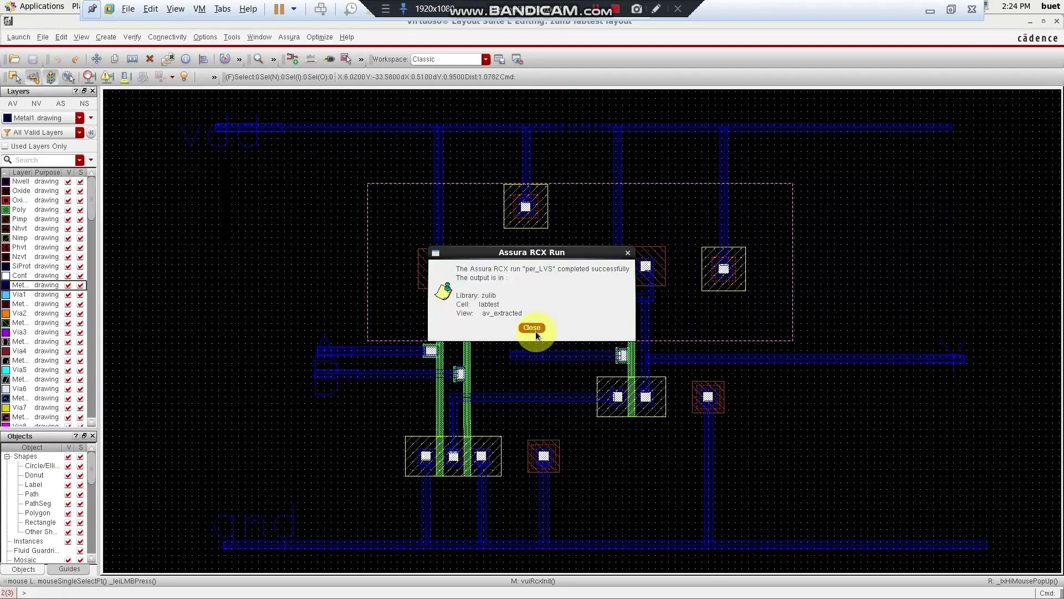
# - Open the av_extracted view of the labtest cell from zulib for editing in a new tab
pyautogui.click(43, 37)
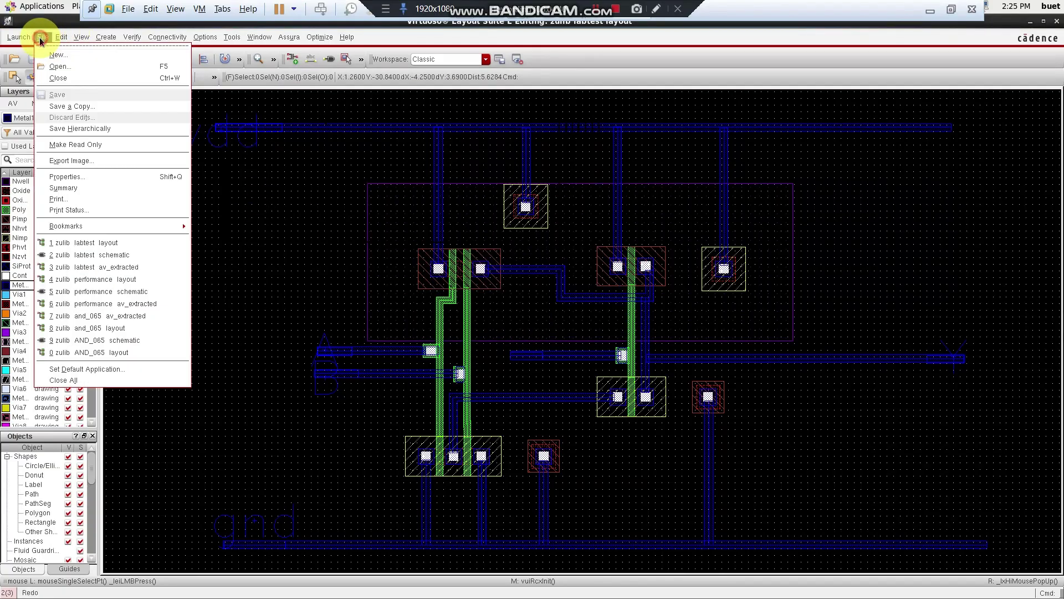
pyautogui.click(61, 67)
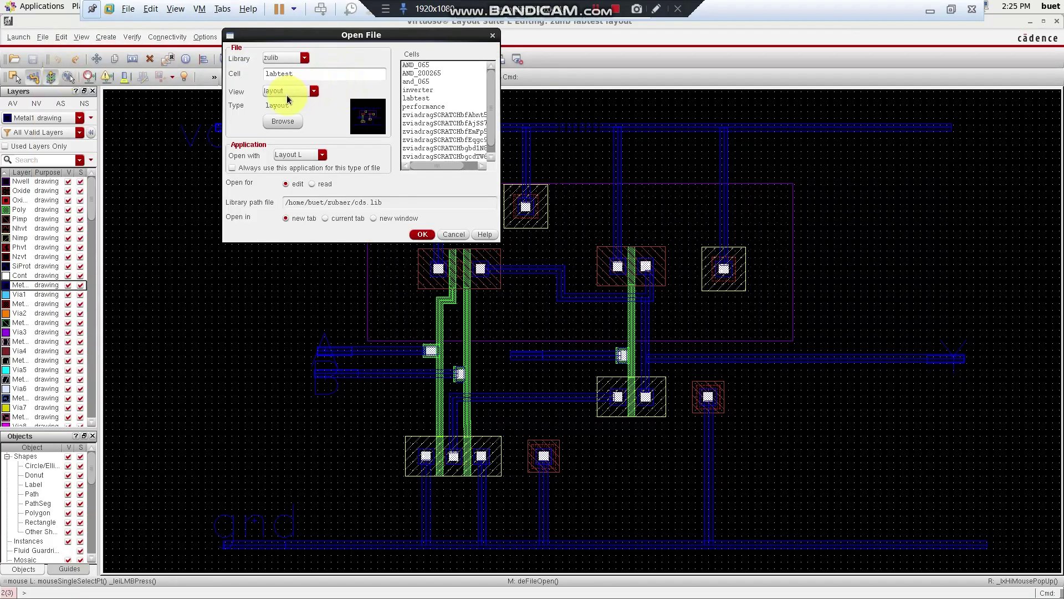
pyautogui.click(315, 92)
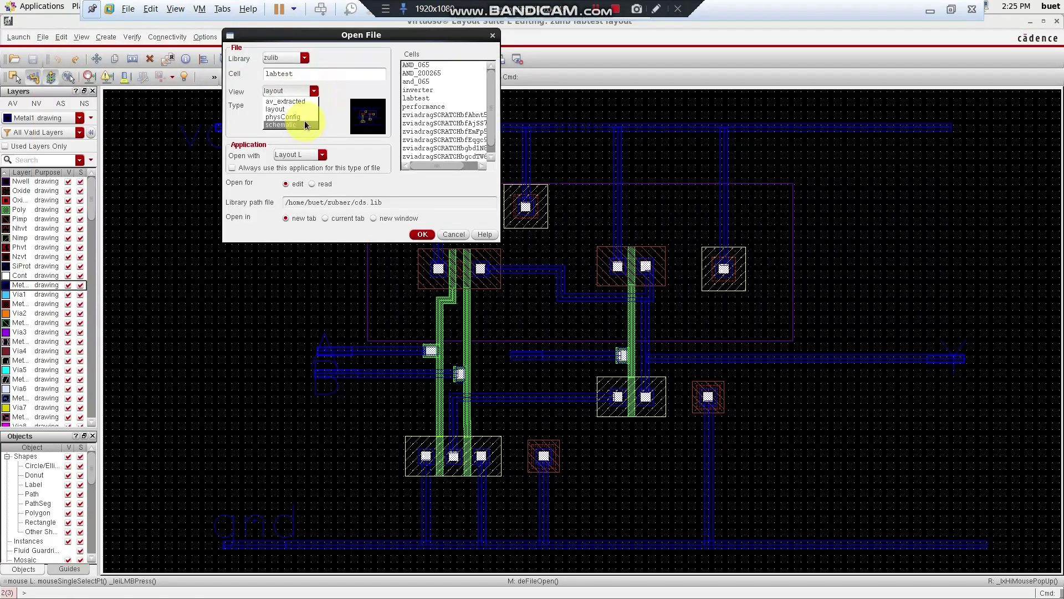
pyautogui.click(305, 102)
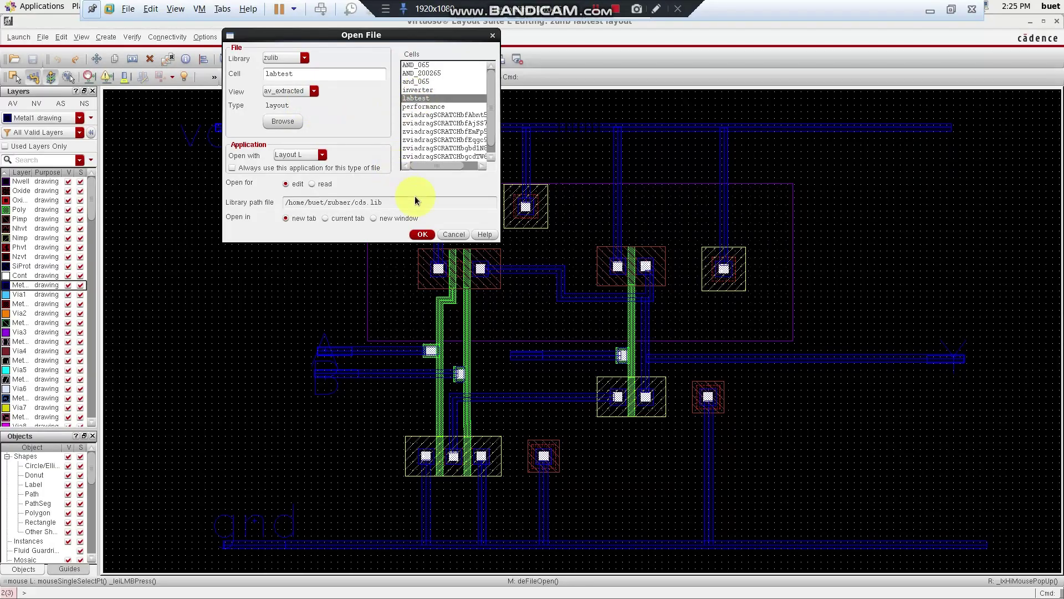
pyautogui.click(423, 234)
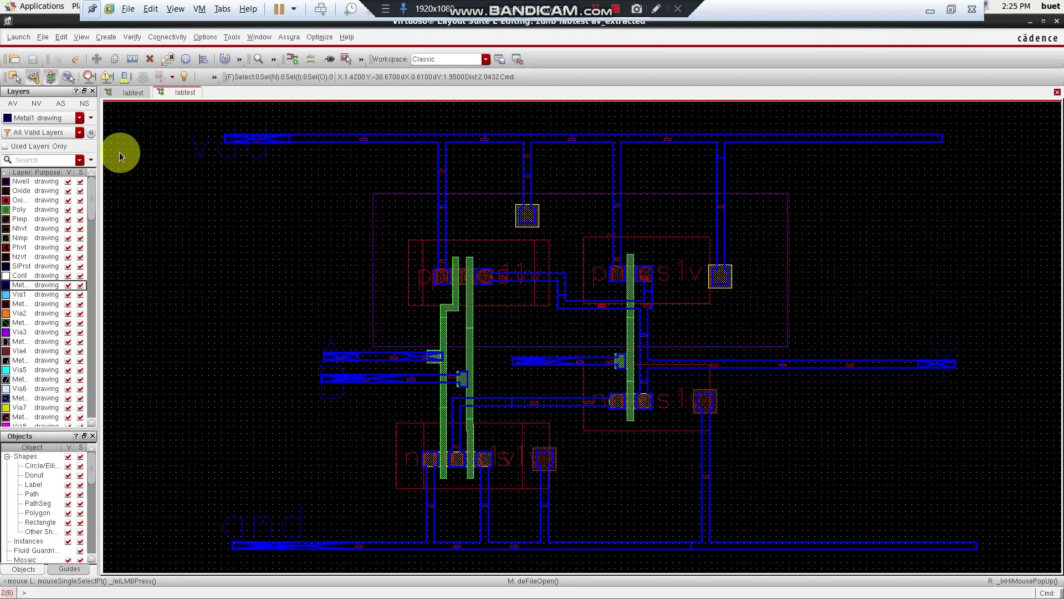
# - Examine the parasitic resistors and capacitors around the transistors, poly gates and metal tracks of the extracted view
pyautogui.keyDown('ctrl'); pyautogui.scroll(2, 517, 280); pyautogui.keyUp('ctrl')
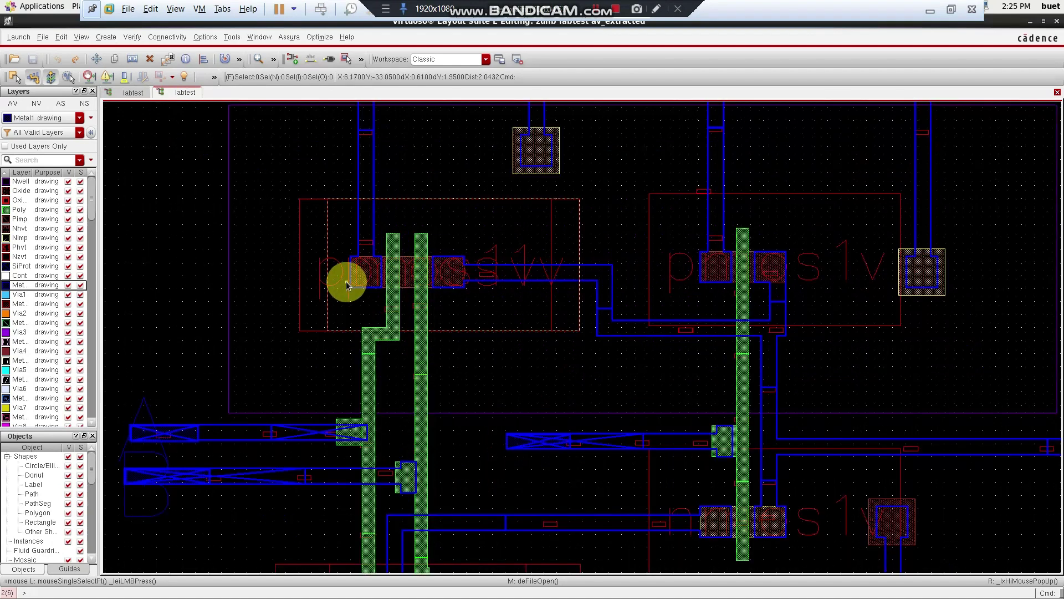
pyautogui.keyDown('ctrl'); pyautogui.scroll(3, 262, 426); pyautogui.keyUp('ctrl')
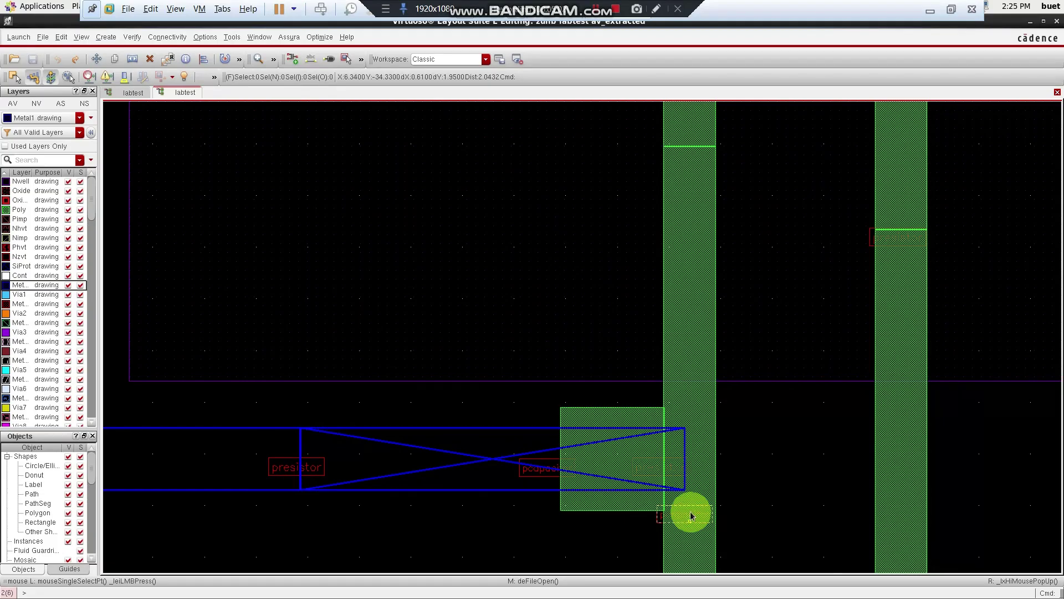
pyautogui.keyDown('ctrl'); pyautogui.scroll(-3, 693, 499); pyautogui.keyUp('ctrl')
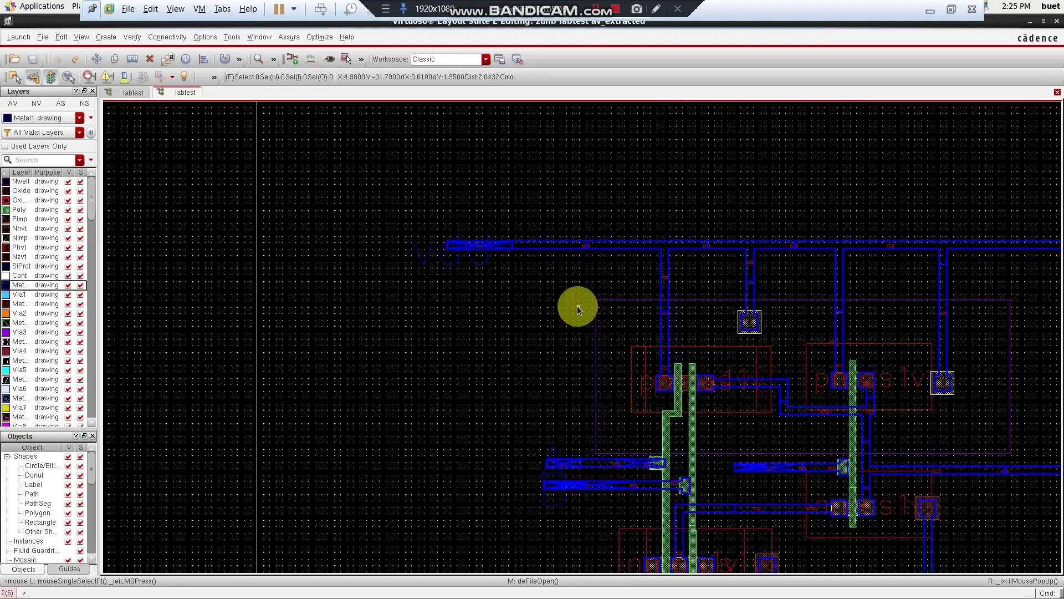
pyautogui.press('f')
pyautogui.keyDown('ctrl'); pyautogui.scroll(4, 538, 250); pyautogui.keyUp('ctrl')
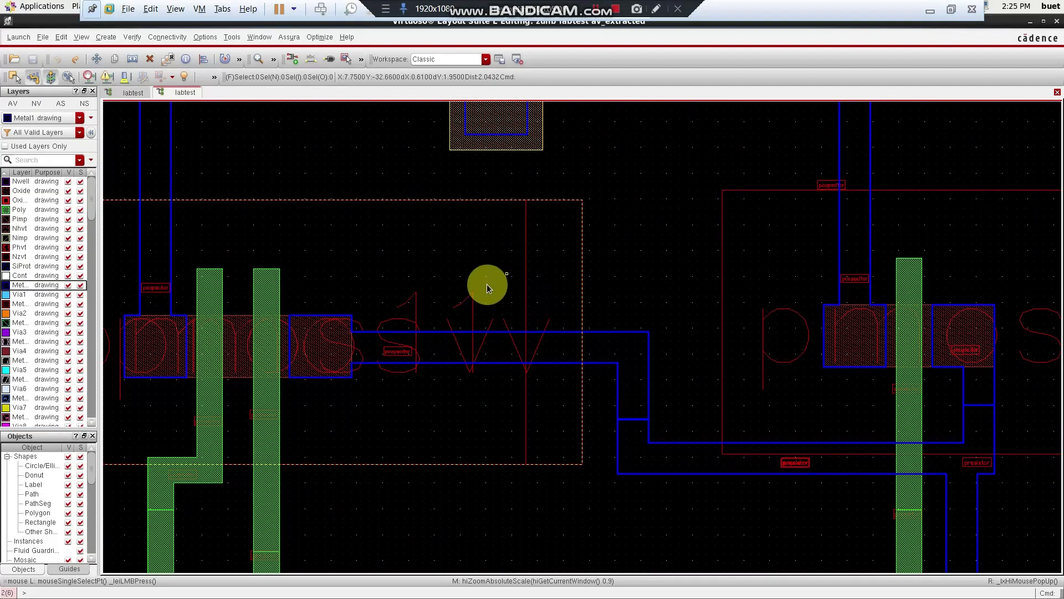
pyautogui.keyDown('ctrl'); pyautogui.scroll(-2, 383, 300); pyautogui.keyUp('ctrl')
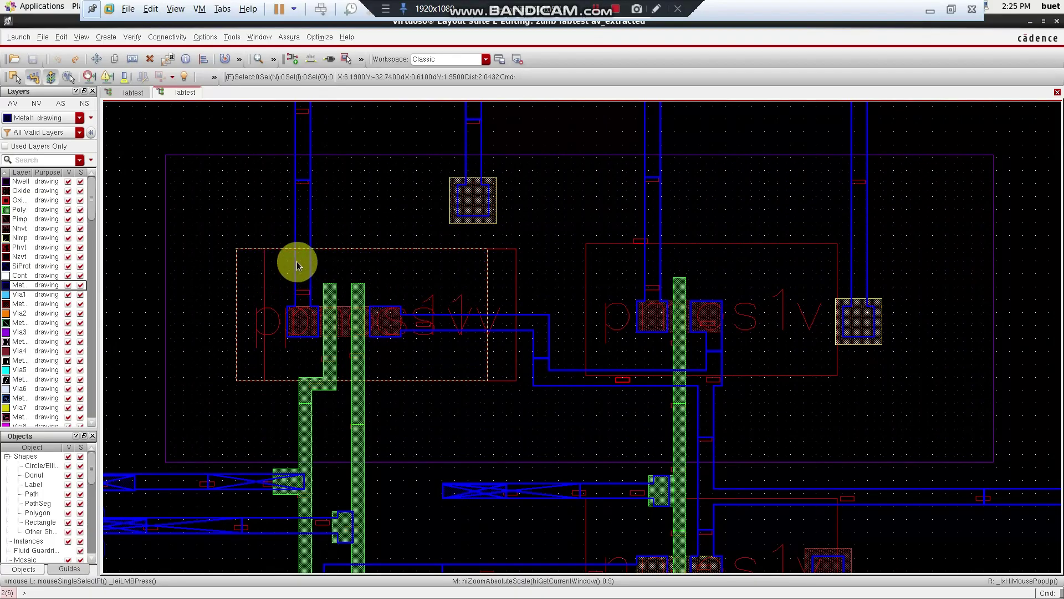
pyautogui.keyDown('ctrl'); pyautogui.scroll(4, 357, 318); pyautogui.keyUp('ctrl')
pyautogui.keyDown('ctrl'); pyautogui.scroll(-4, 590, 384); pyautogui.keyUp('ctrl')
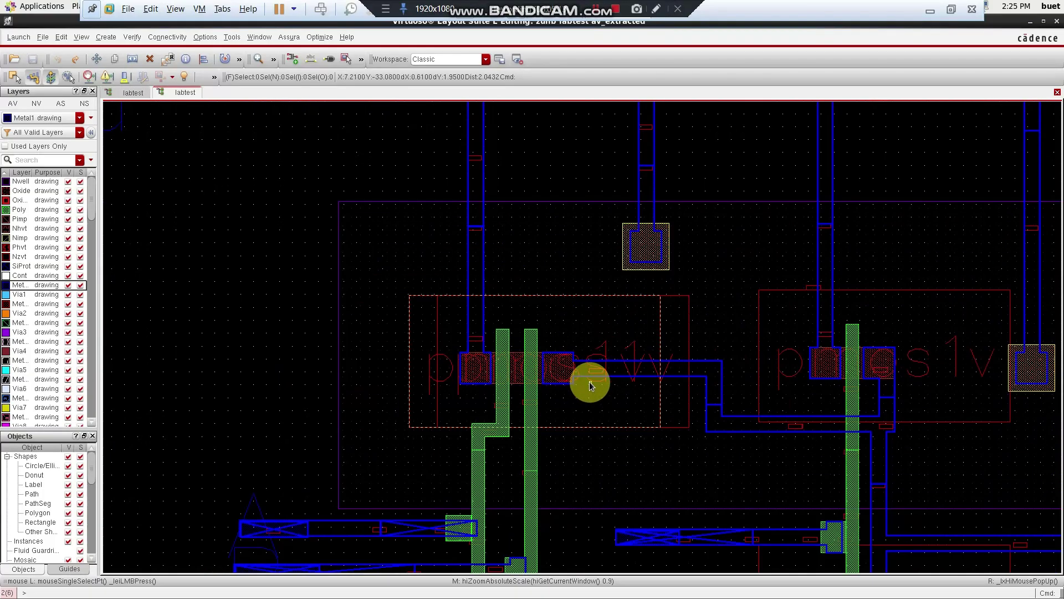
pyautogui.keyDown('ctrl'); pyautogui.scroll(-4, 616, 518); pyautogui.keyUp('ctrl')
pyautogui.keyDown('ctrl'); pyautogui.scroll(6, 561, 525); pyautogui.keyUp('ctrl')
pyautogui.keyDown('ctrl'); pyautogui.scroll(-2, 570, 457); pyautogui.keyUp('ctrl')
pyautogui.keyDown('ctrl'); pyautogui.scroll(2, 604, 375); pyautogui.keyUp('ctrl')
pyautogui.keyDown('ctrl'); pyautogui.scroll(-2, 610, 368); pyautogui.keyUp('ctrl')
pyautogui.keyDown('ctrl'); pyautogui.scroll(-2, 660, 364); pyautogui.keyUp('ctrl')
pyautogui.press('f')
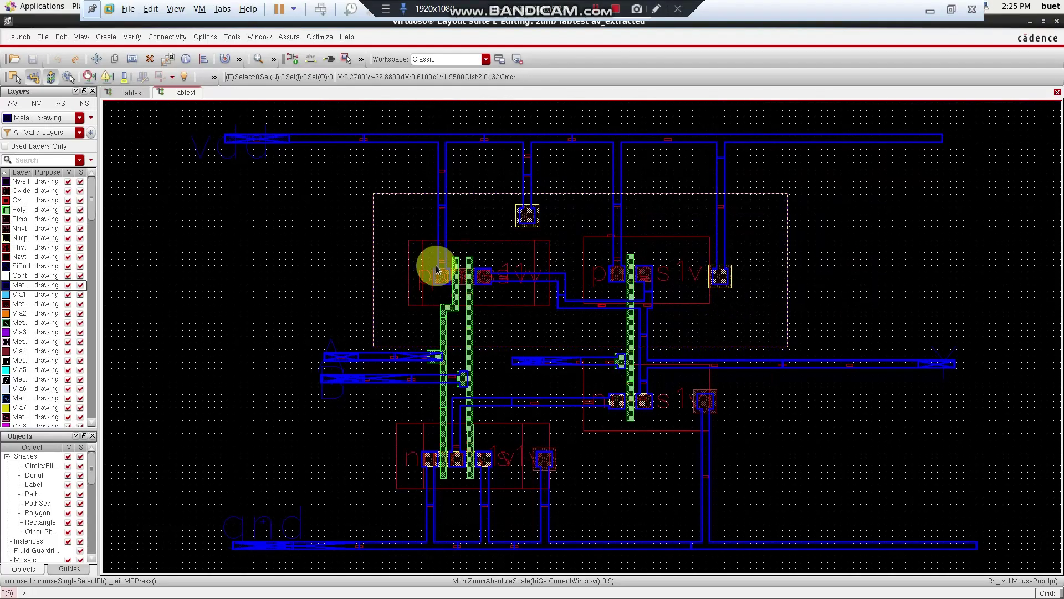
# - Launch Analog Design Environment L for the extracted view, then view its analog stimuli setup and close it without changes
pyautogui.click(20, 37)
pyautogui.click(16, 56)
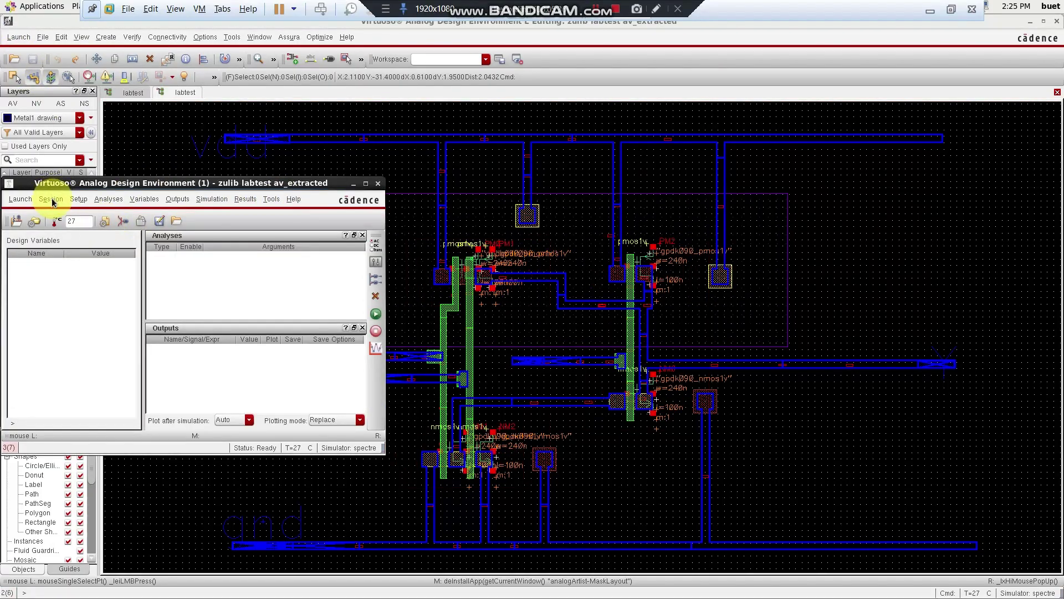
pyautogui.click(51, 200)
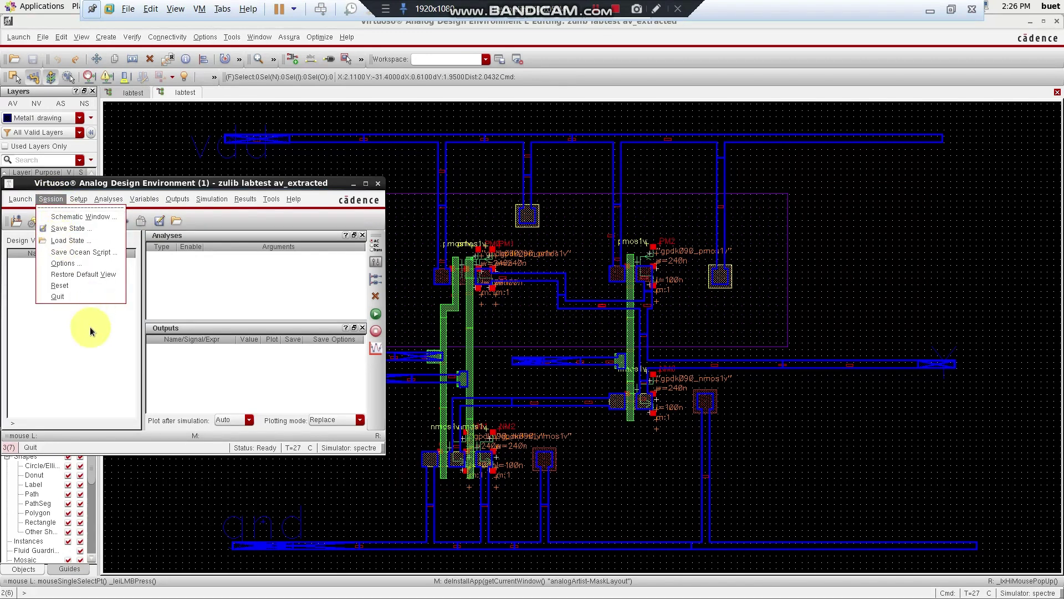
pyautogui.click(85, 183)
pyautogui.click(79, 199)
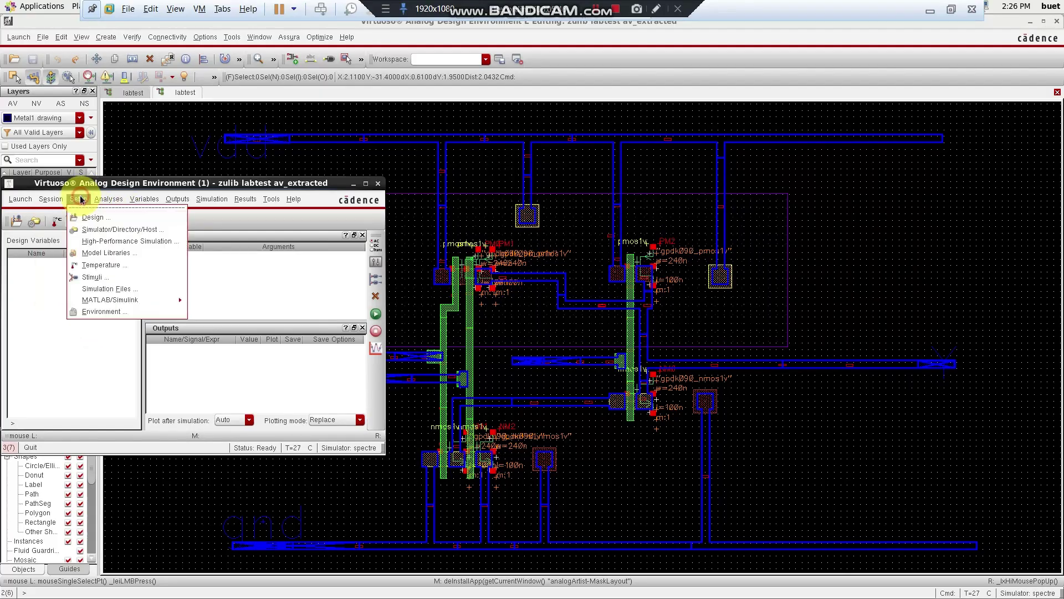
pyautogui.click(83, 277)
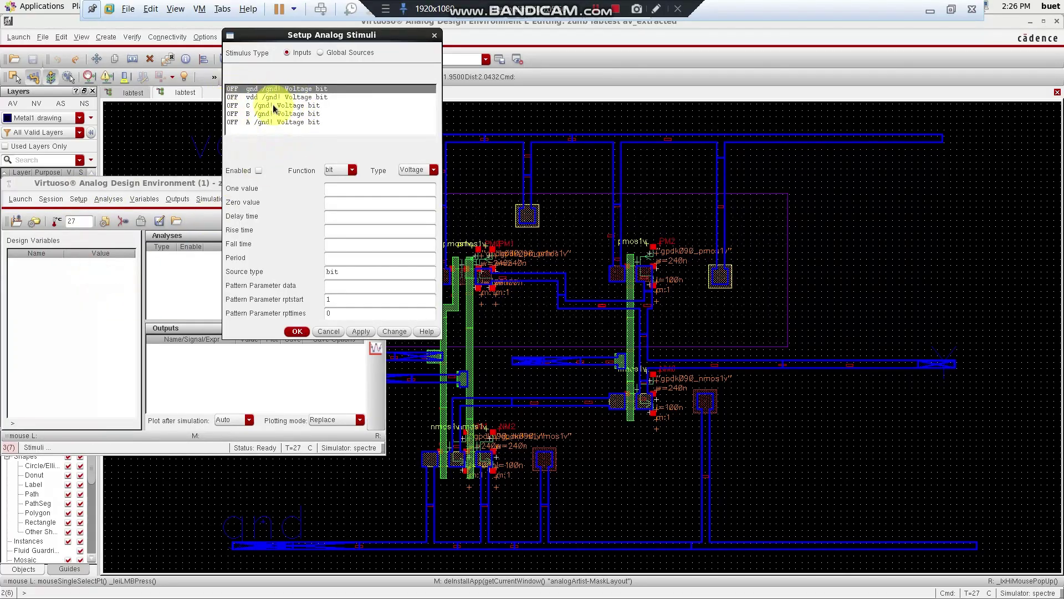
pyautogui.click(433, 36)
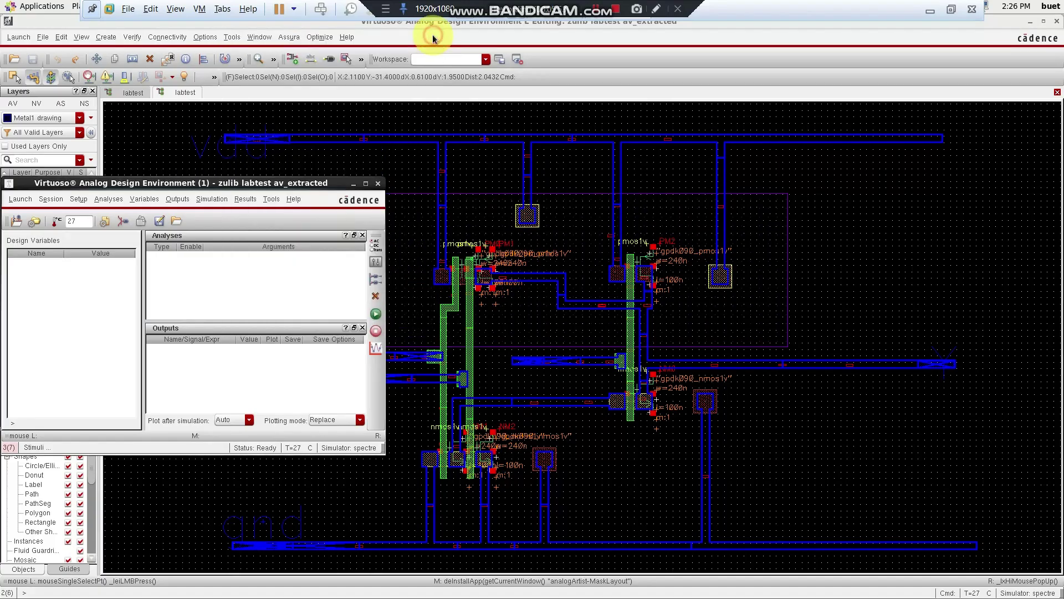
# - Start loading a saved simulation state from a directory and browse for the folder that holds it
pyautogui.click(81, 199)
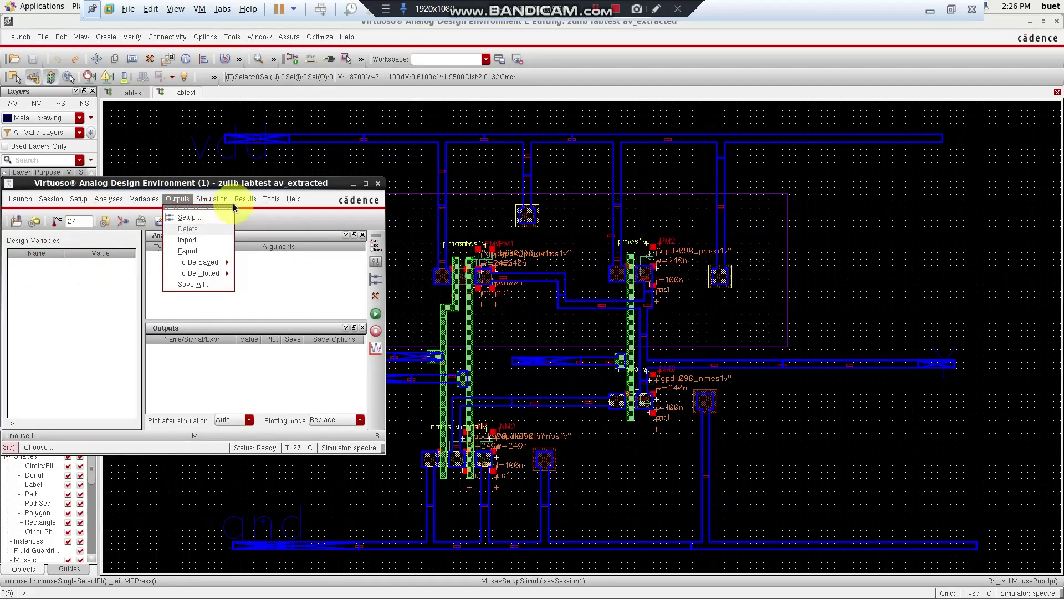
pyautogui.click(93, 315)
pyautogui.click(51, 199)
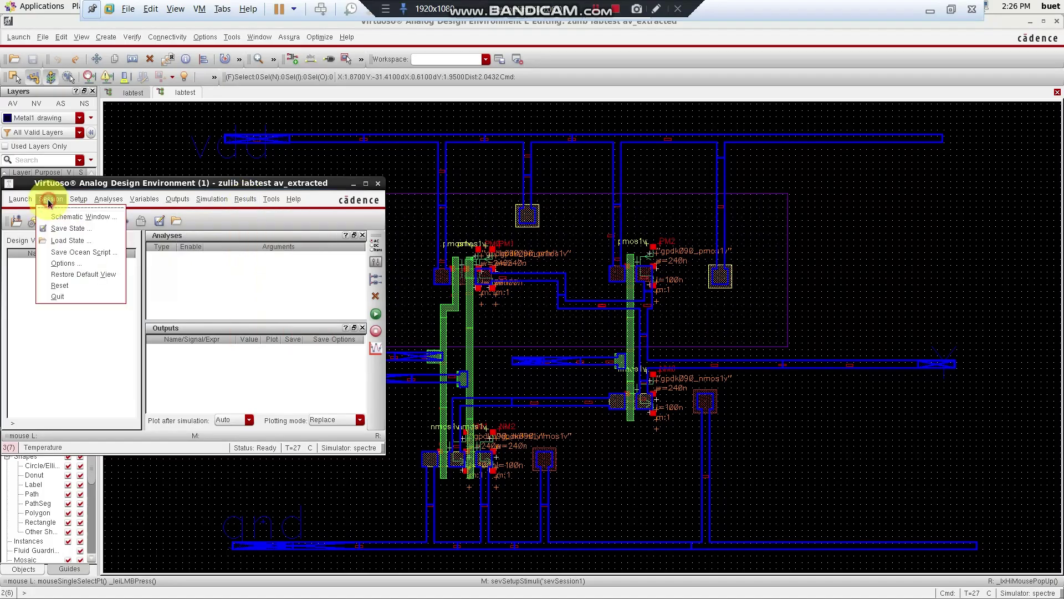
pyautogui.click(57, 241)
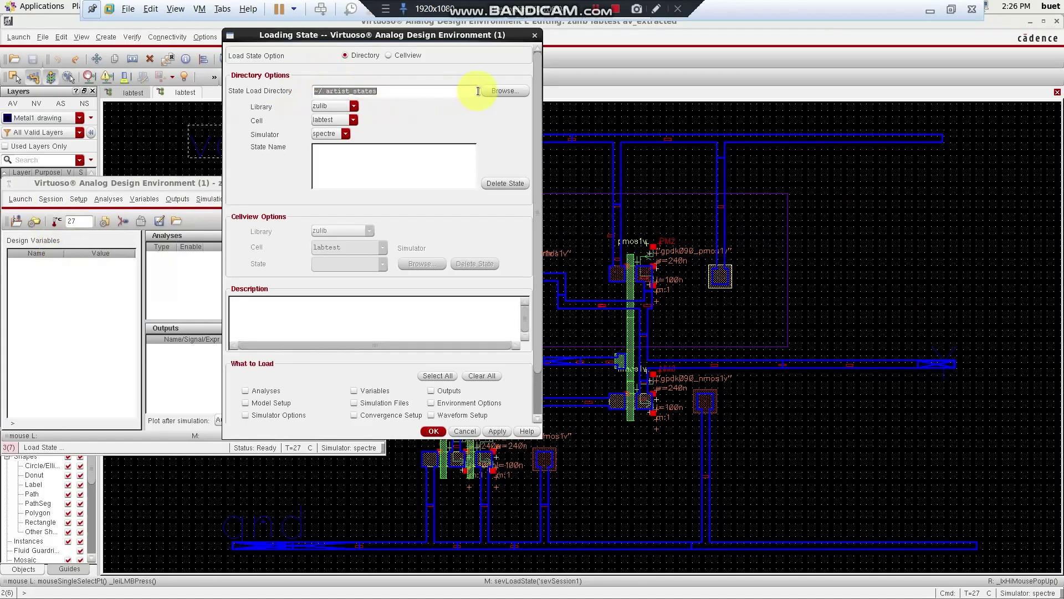
pyautogui.click(500, 91)
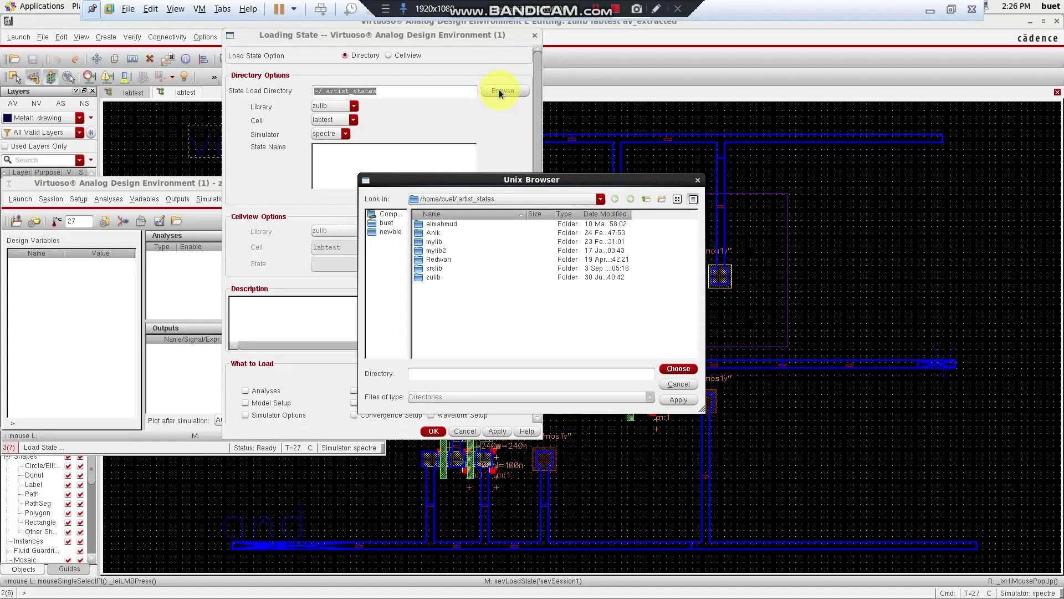
# - Choose the labtest folder inside the zulib library directory, load state1 with all its settings, and close the schematic's waveform window
pyautogui.click(389, 224)
pyautogui.scroll(-5, 435, 310)
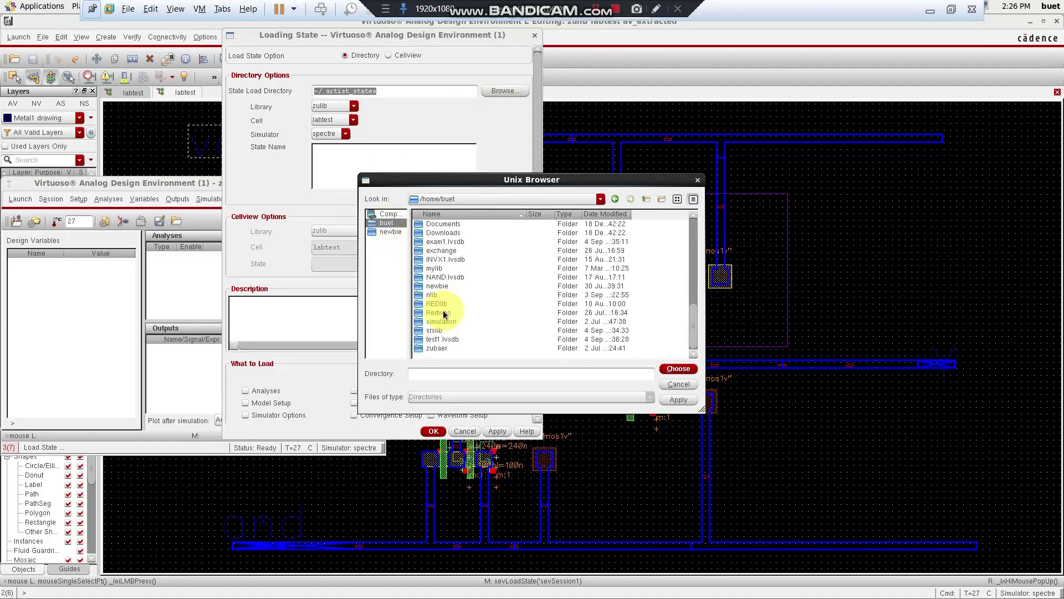
pyautogui.doubleClick(438, 348)
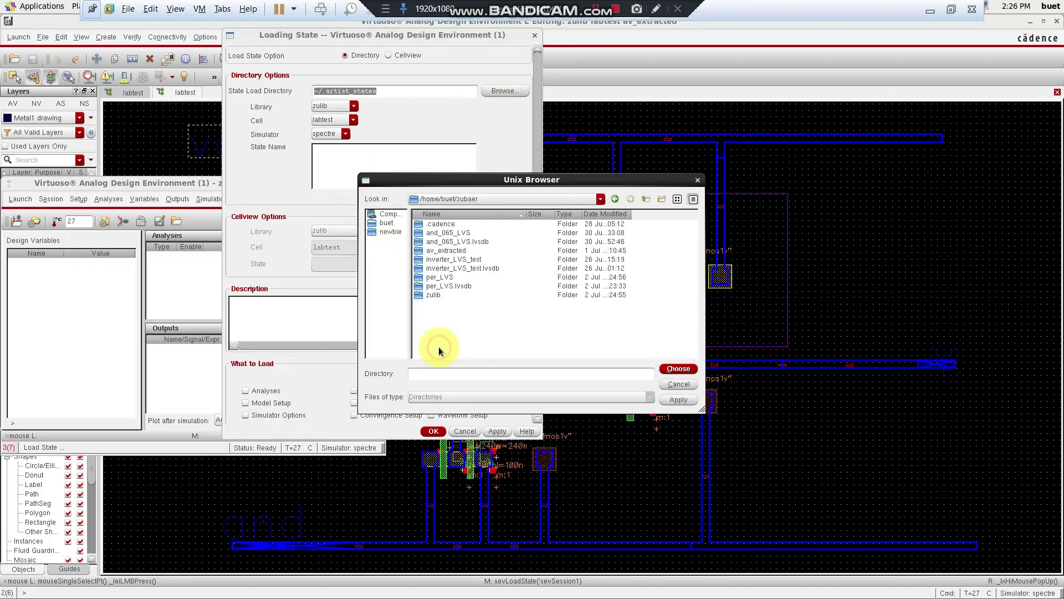
pyautogui.click(440, 295)
pyautogui.doubleClick(441, 294)
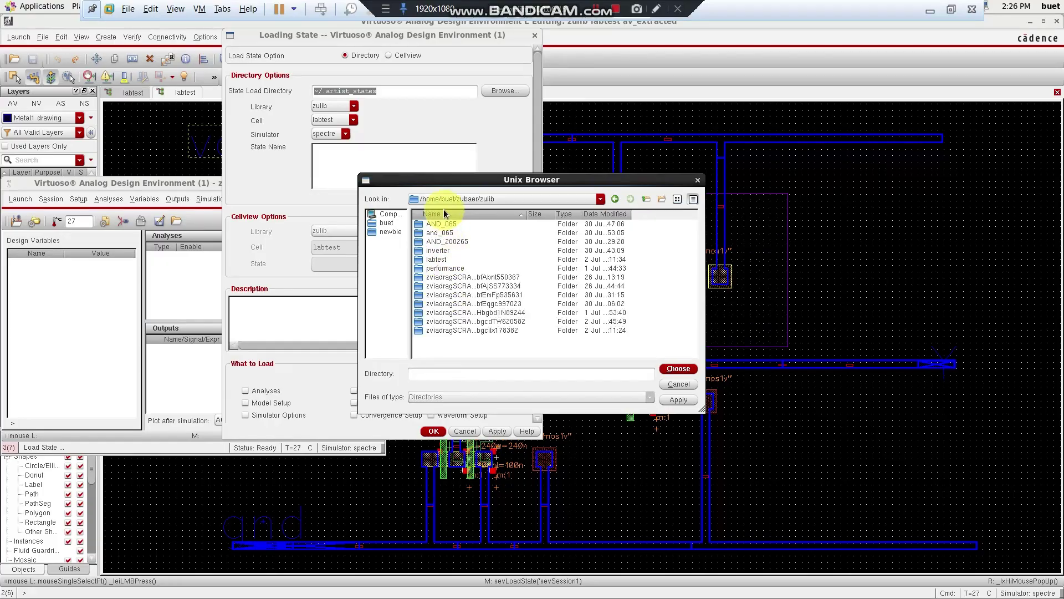
pyautogui.doubleClick(447, 260)
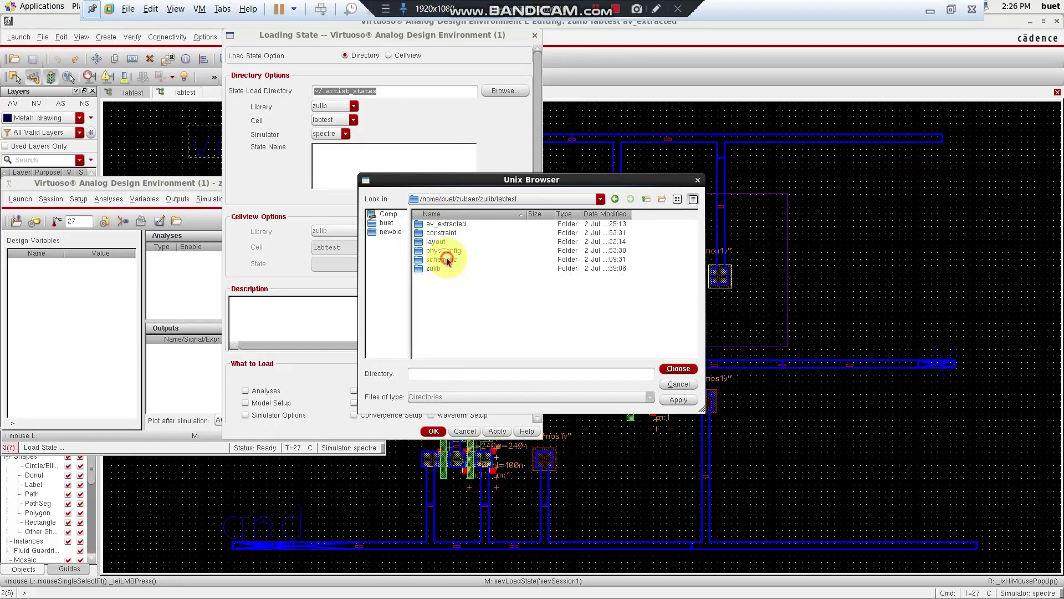
pyautogui.click(679, 368)
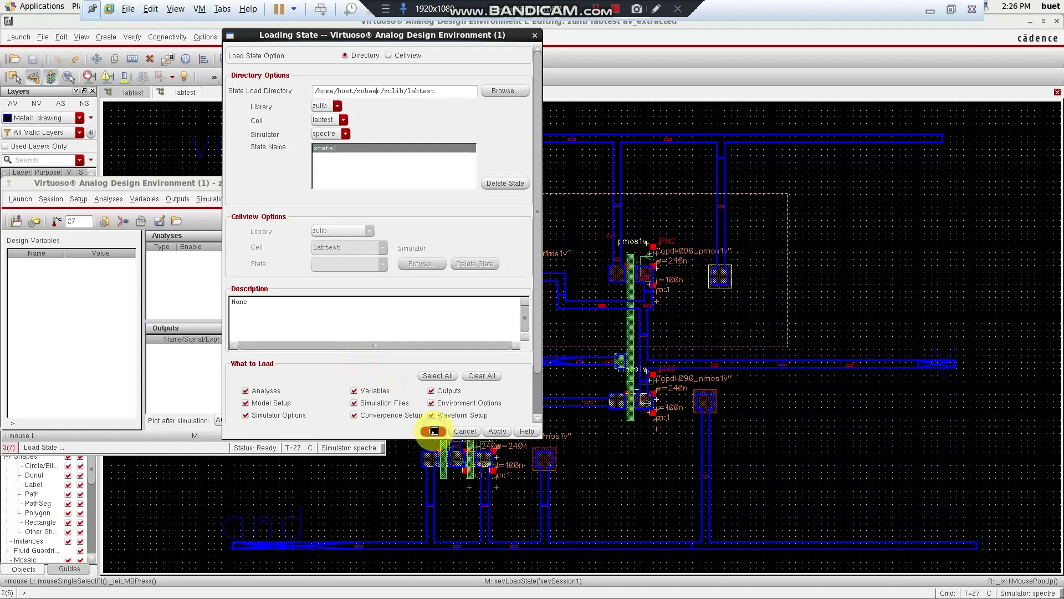
pyautogui.click(432, 428)
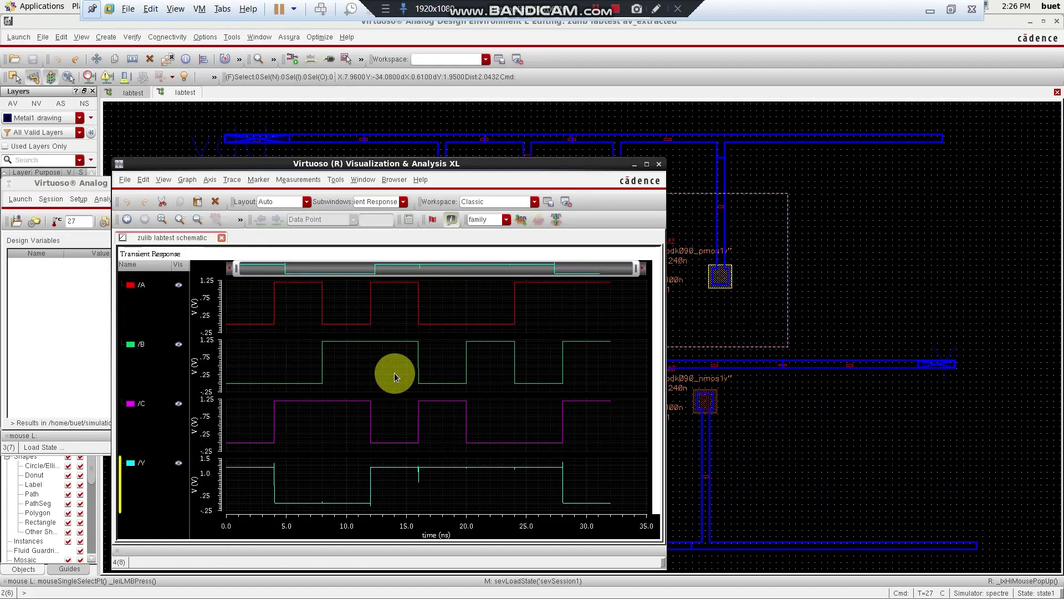
pyautogui.click(658, 164)
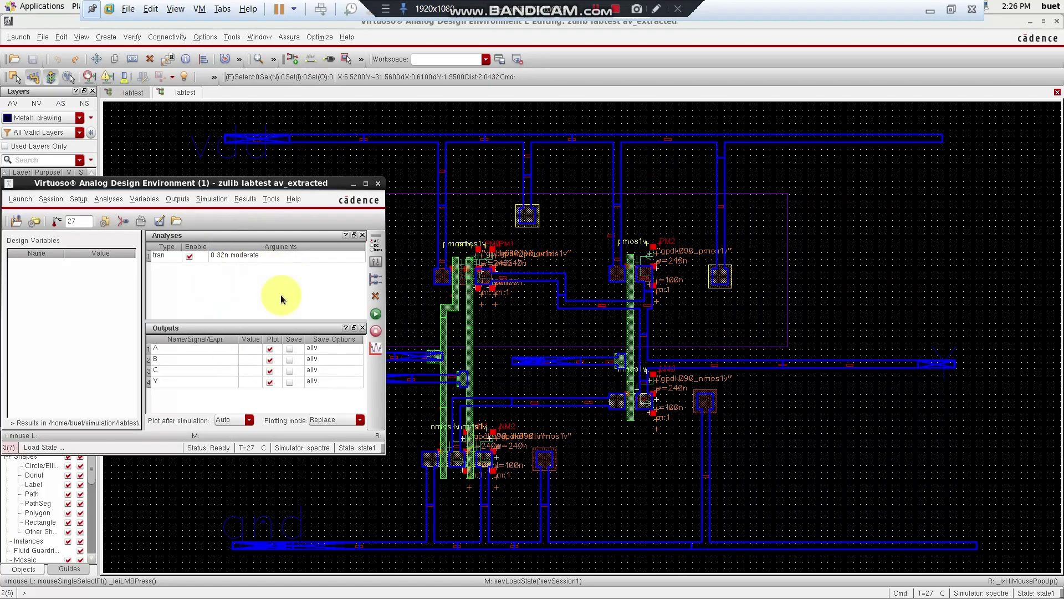
# - Review the loaded analog stimuli for vdd and inputs C, B and A, then close the setup without changes
pyautogui.click(79, 199)
pyautogui.click(78, 277)
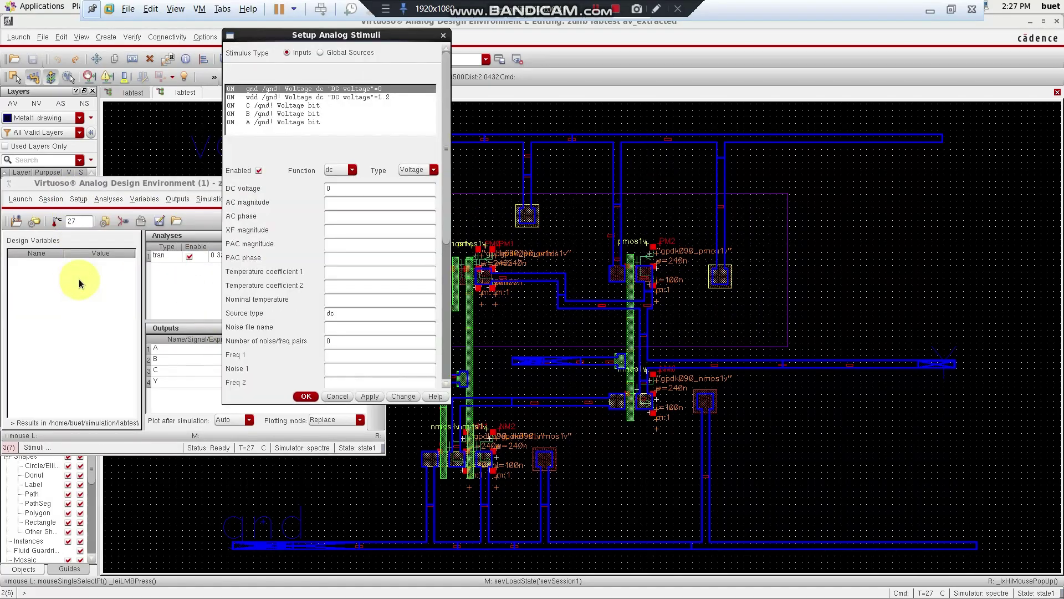
pyautogui.click(300, 99)
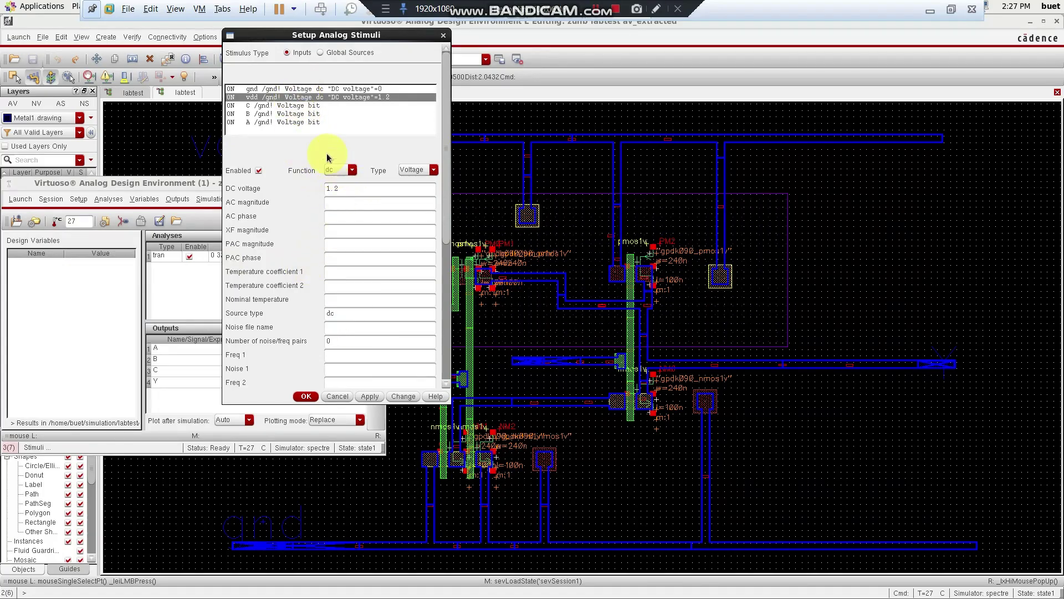
pyautogui.click(281, 105)
pyautogui.click(282, 114)
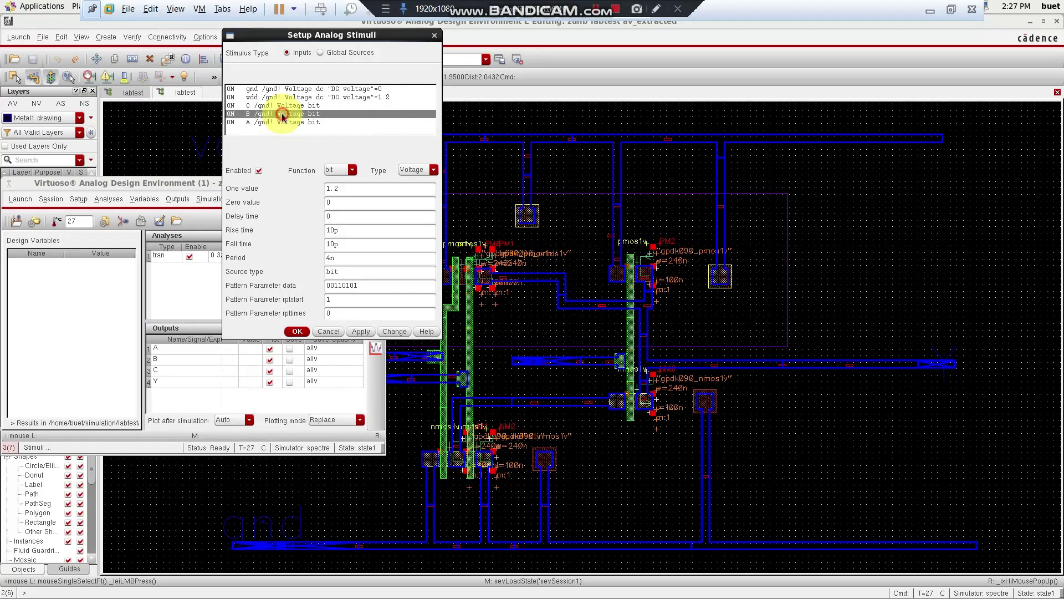
pyautogui.click(284, 120)
pyautogui.click(434, 34)
# - Netlist and run the transient simulation of the extracted view, and split the plotted A, B, C and Y signals into separate strips
pyautogui.click(376, 314)
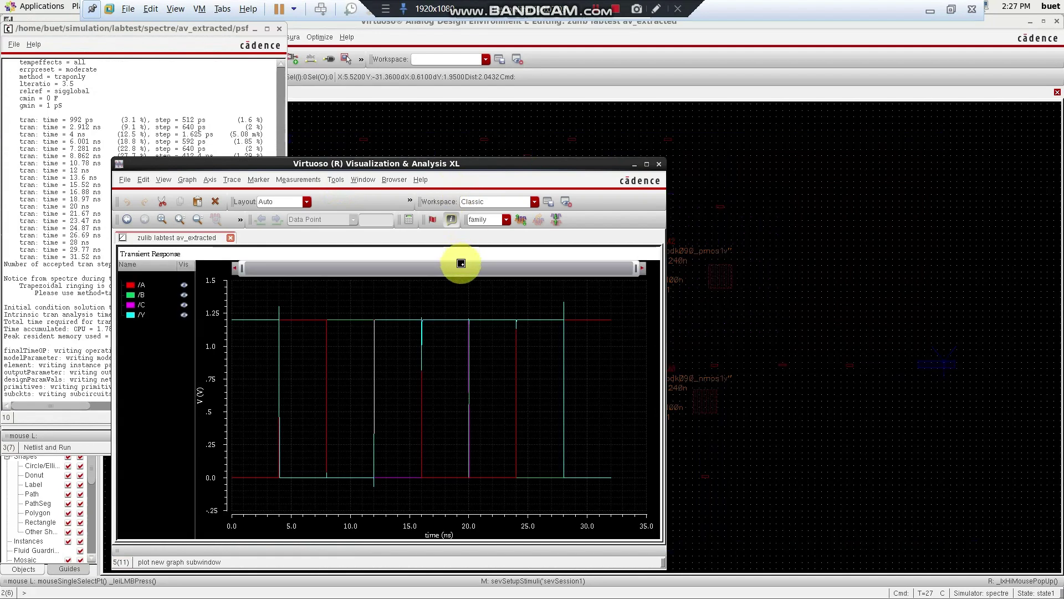
pyautogui.click(521, 220)
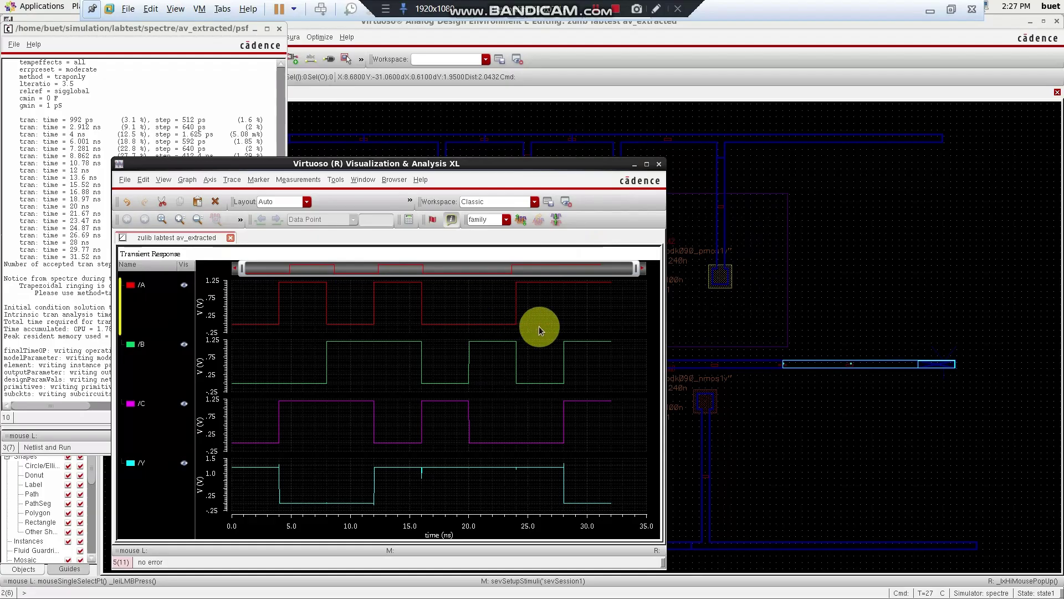
# - Minimize the waveform, simulation log and Analog Design Environment windows to return to the extracted layout
pyautogui.click(636, 165)
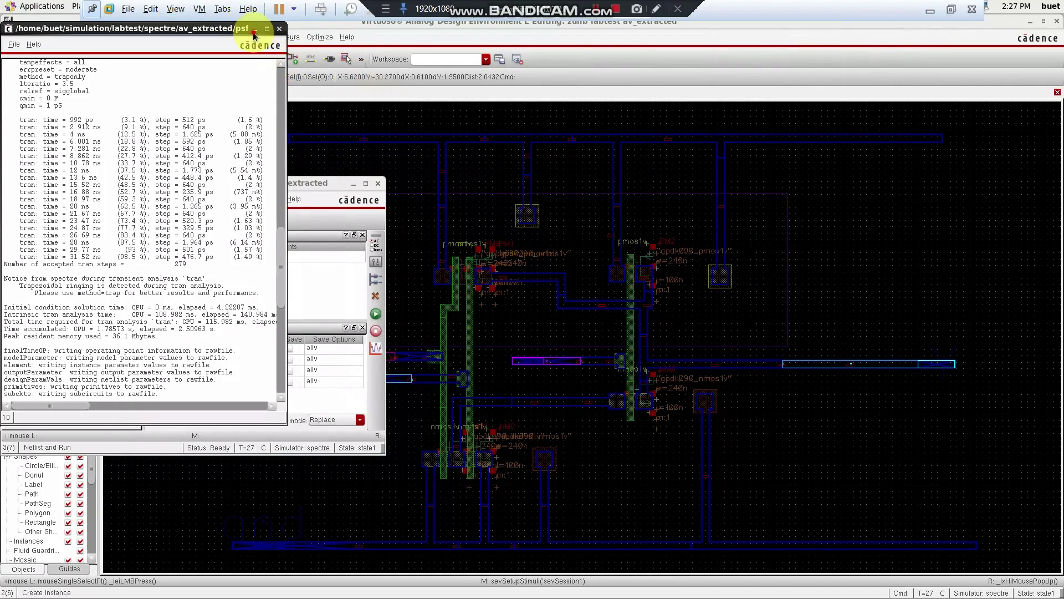
pyautogui.click(254, 29)
pyautogui.click(353, 183)
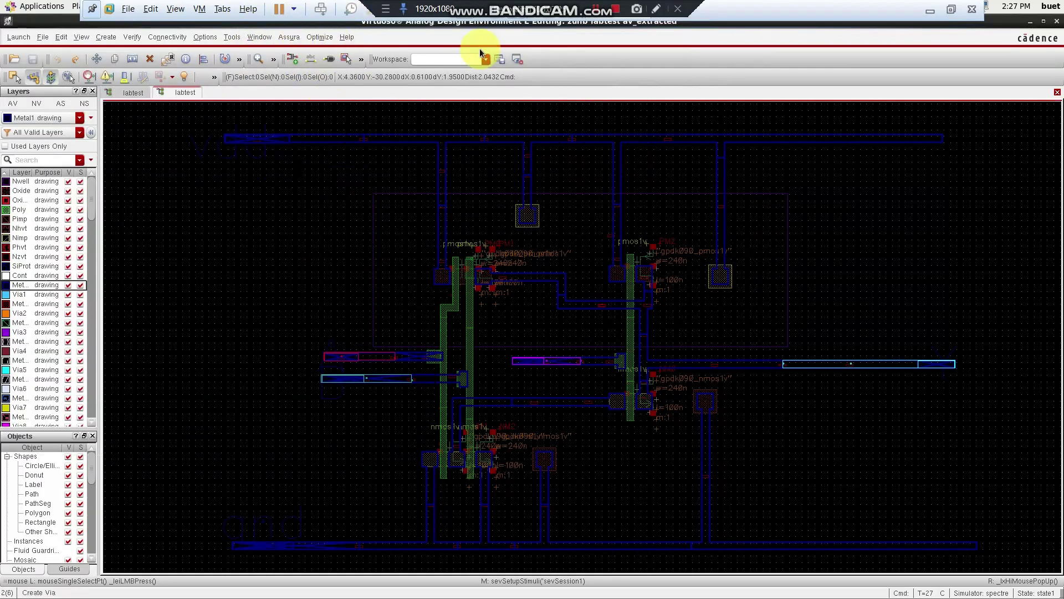